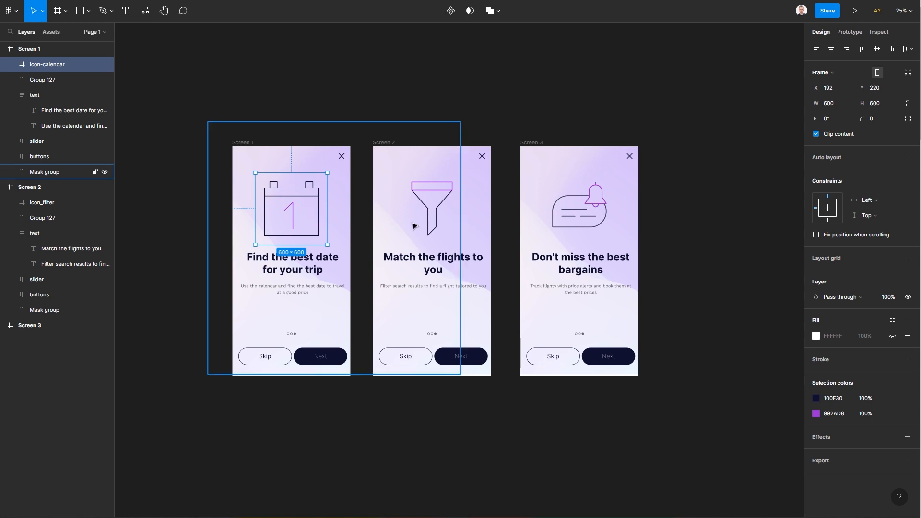
Step: Inspect the filter icon on Screen 2 and the notification icon on Screen 3 of the onboarding mockup
left_click(428, 217)
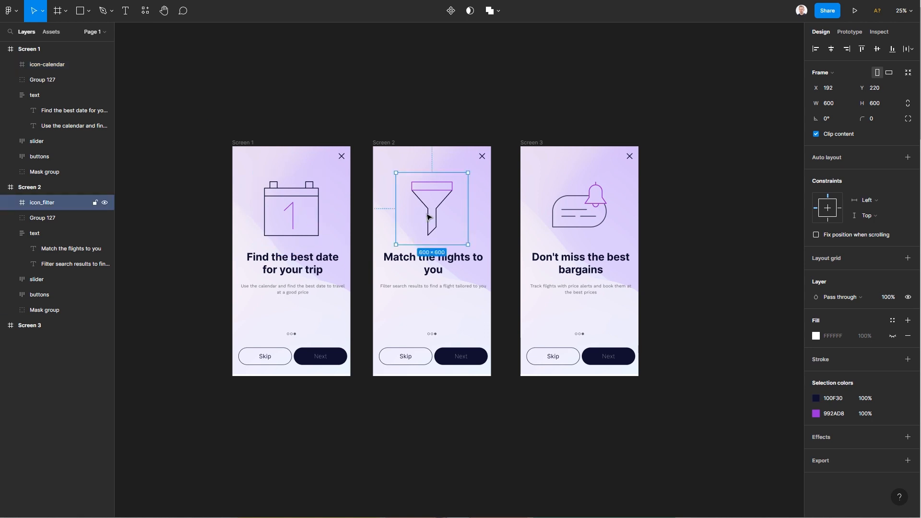
key("Escape")
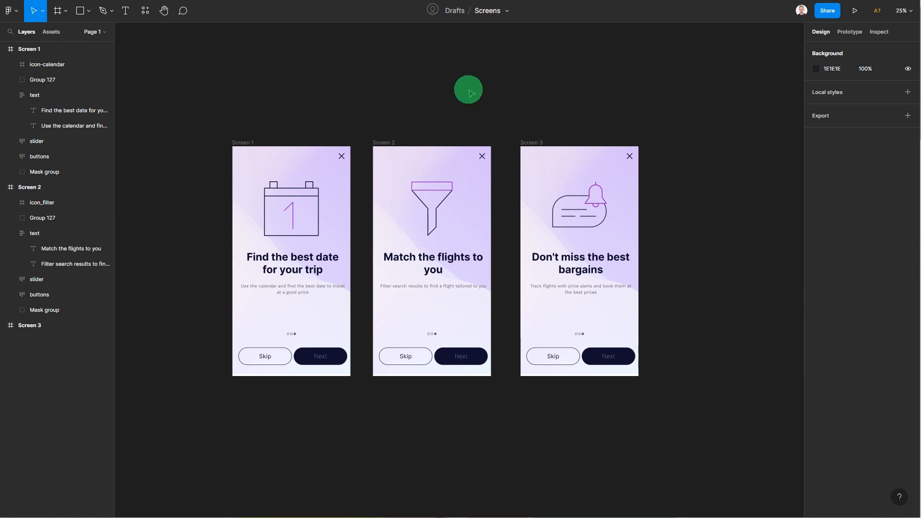
left_click(444, 245)
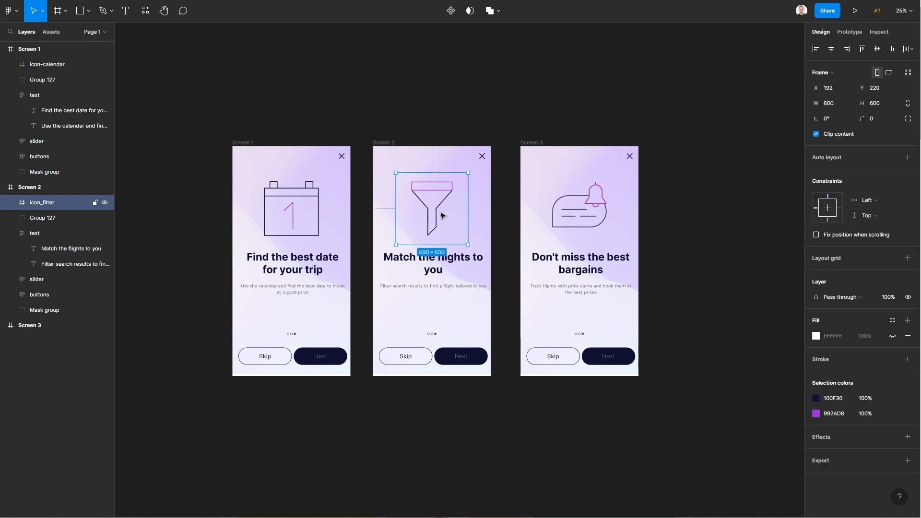
left_click(562, 226)
left_click(681, 207)
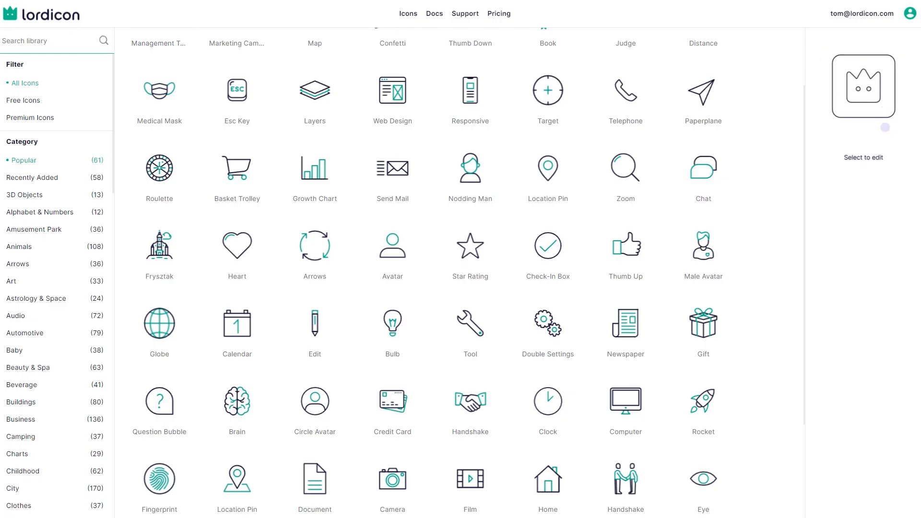
Step: Switch to the Lordicon library, search for "cal" and download the outline Calendar icon as an After Effects project
type("cal")
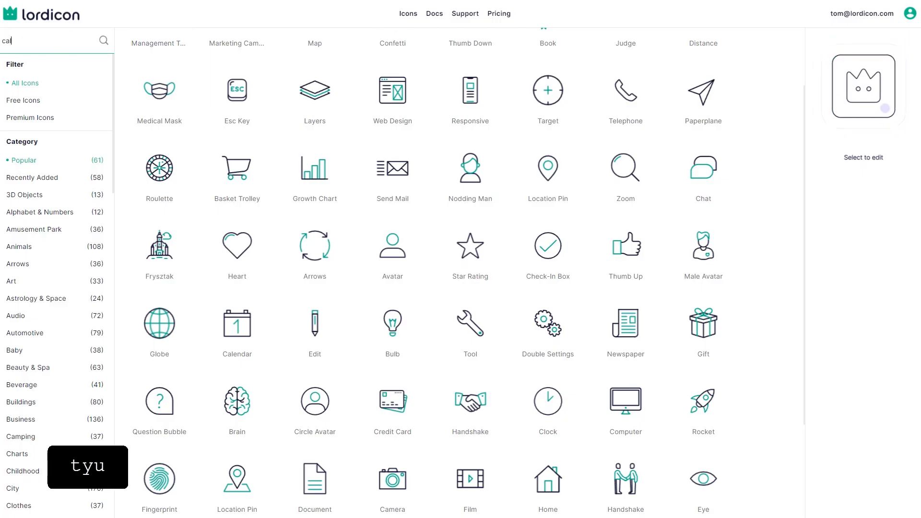
left_click(186, 85)
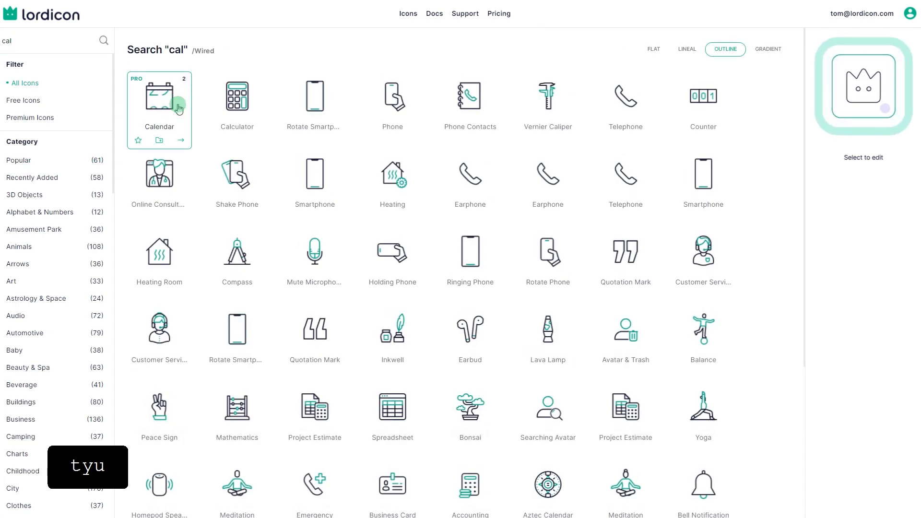
left_click(889, 501)
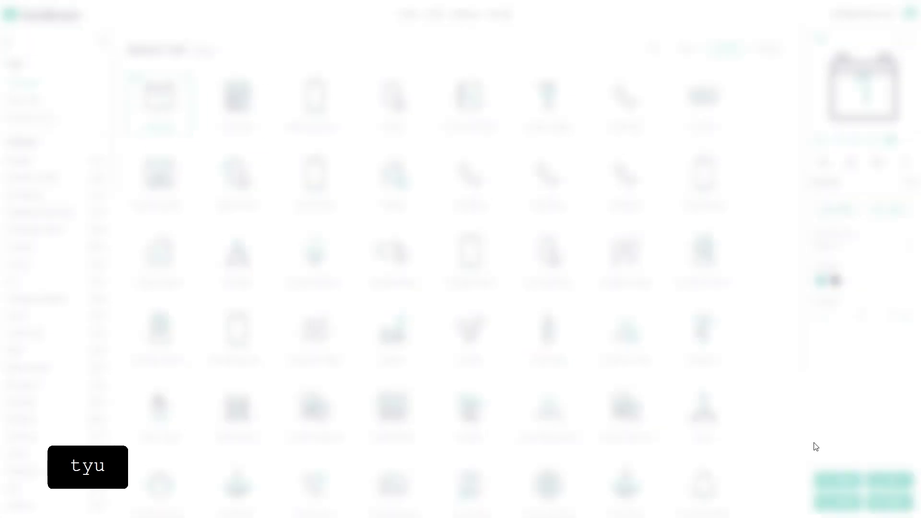
left_click(558, 325)
Step: Search the icon library for "filter" and download the outline Funnel icon as an After Effects project
left_click(131, 78)
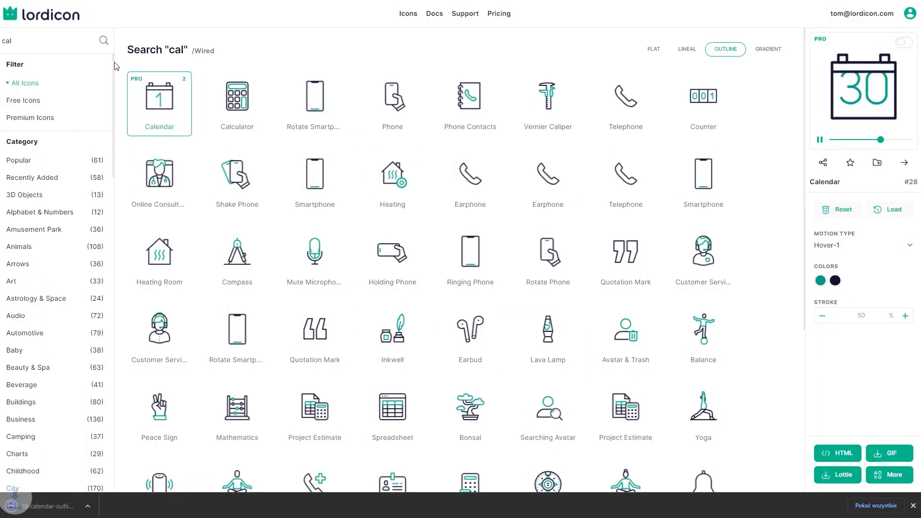
key("ctrl+a")
type("filter")
left_click(237, 104)
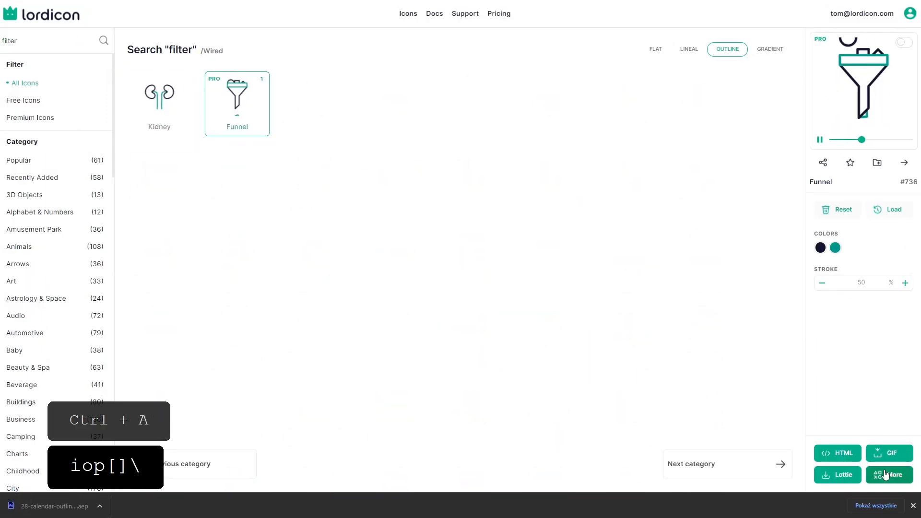
left_click(885, 475)
left_click(557, 325)
Step: Search the icon library for "noti" and download the outline Notification icon as an After Effects project
double_click(50, 37)
type("noti")
left_click(159, 104)
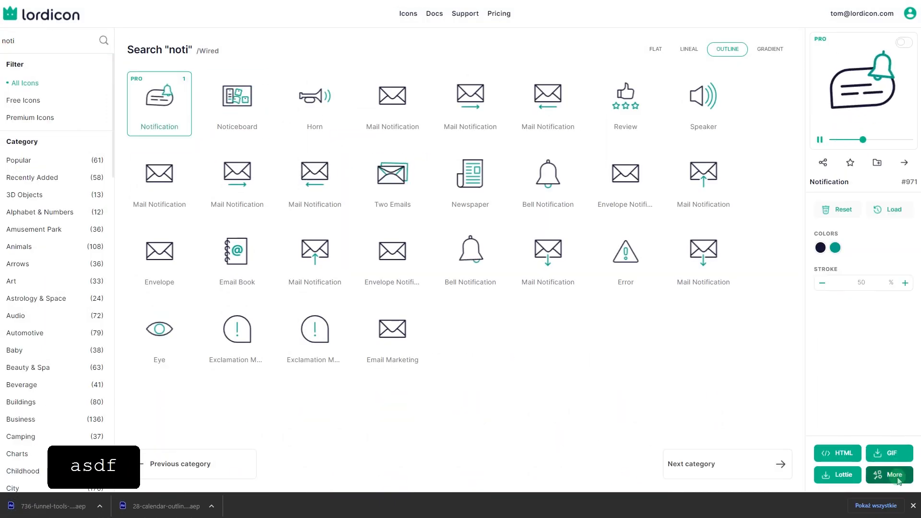
left_click(888, 475)
left_click(557, 325)
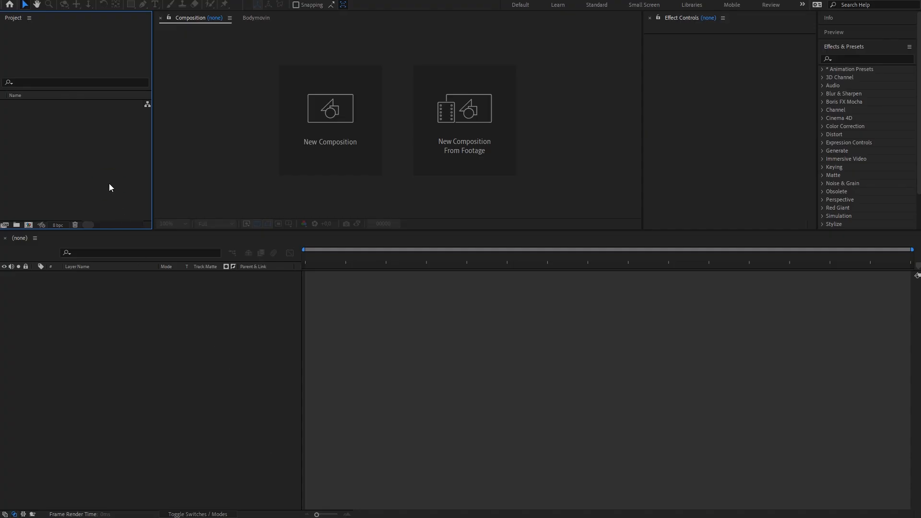
Step: Switch to After Effects and import 28-calendar-outline, 736-funnel-tools-utensils-outline and 971-alarms-notification-outline from New folder as projects
key("ctrl+i")
key("BackSpace")
key("BackSpace")
key("BackSpace")
key("BackSpace")
left_click(222, 68)
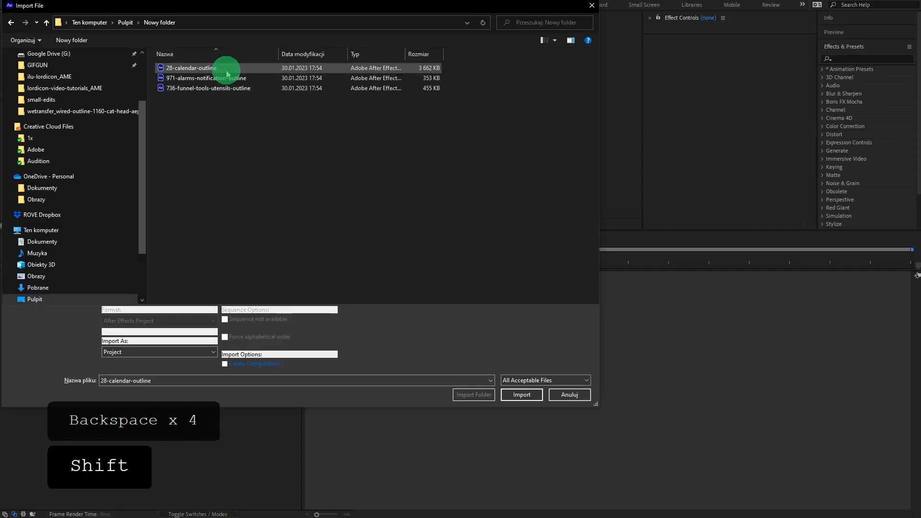
left_click(231, 90, "shift")
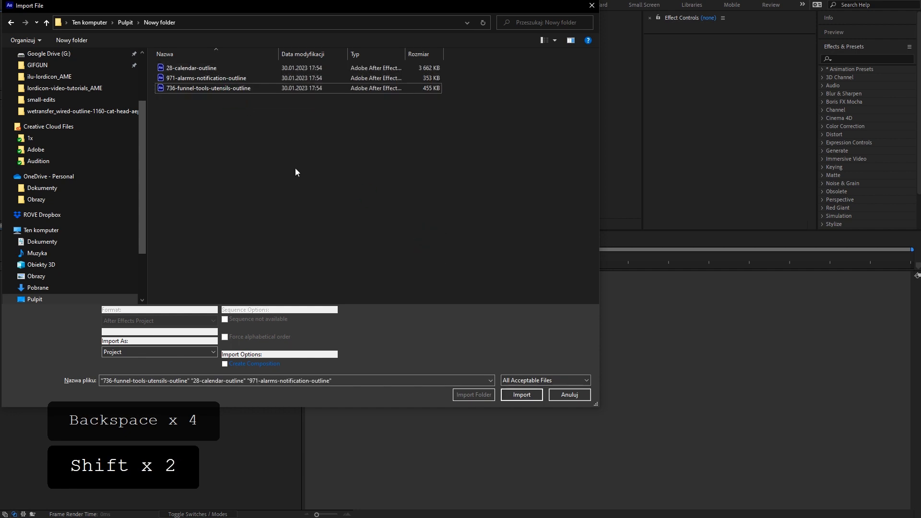
left_click(223, 68)
left_click(222, 89, "shift")
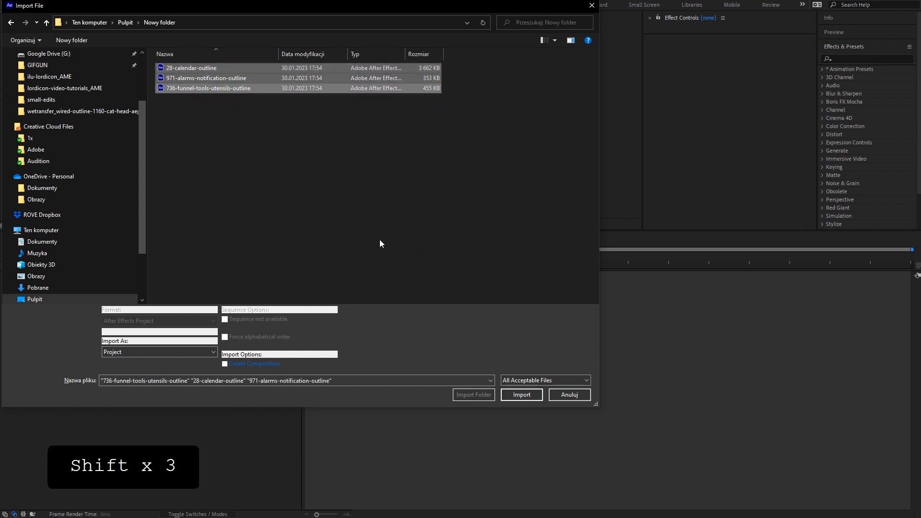
left_click(521, 400)
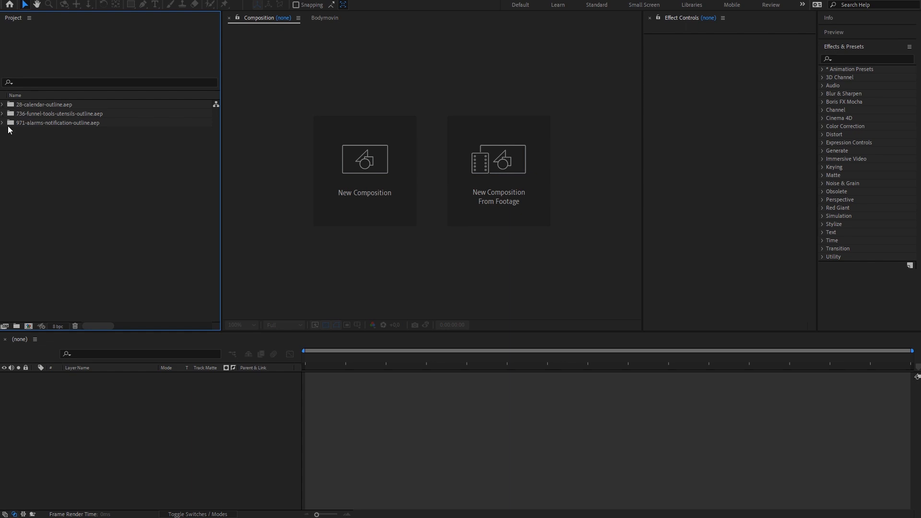
Step: Select the three imported .aep folders in the project and expand them with all their subfolders
left_click(25, 117)
key("a")
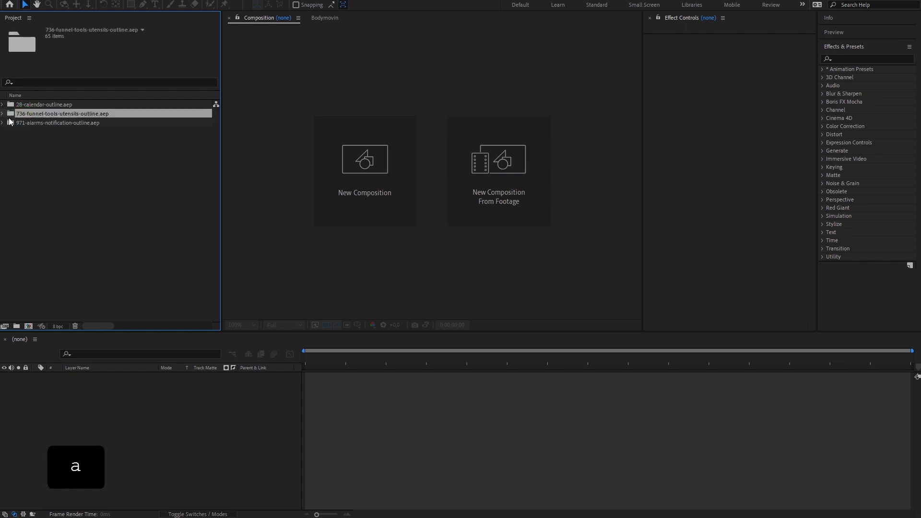
left_click(33, 124)
key("ctrl+a")
left_click(3, 113, "ctrl")
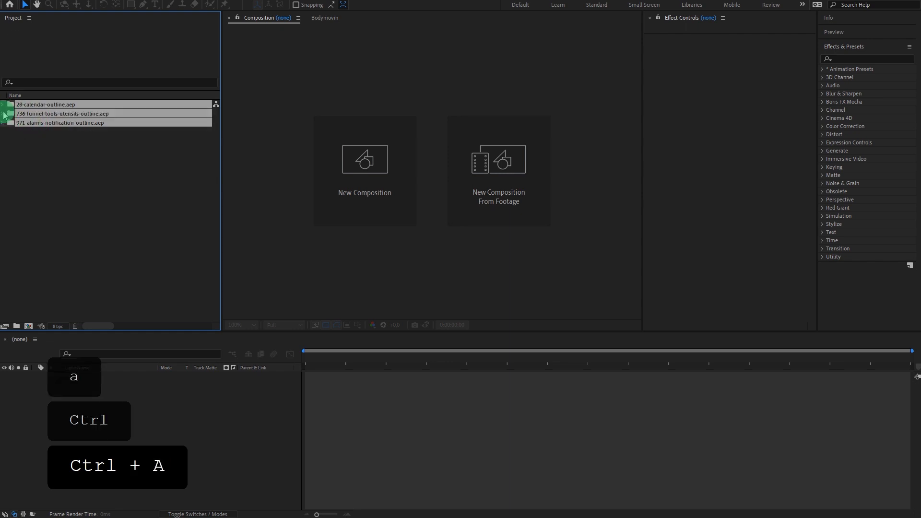
left_click(9, 126)
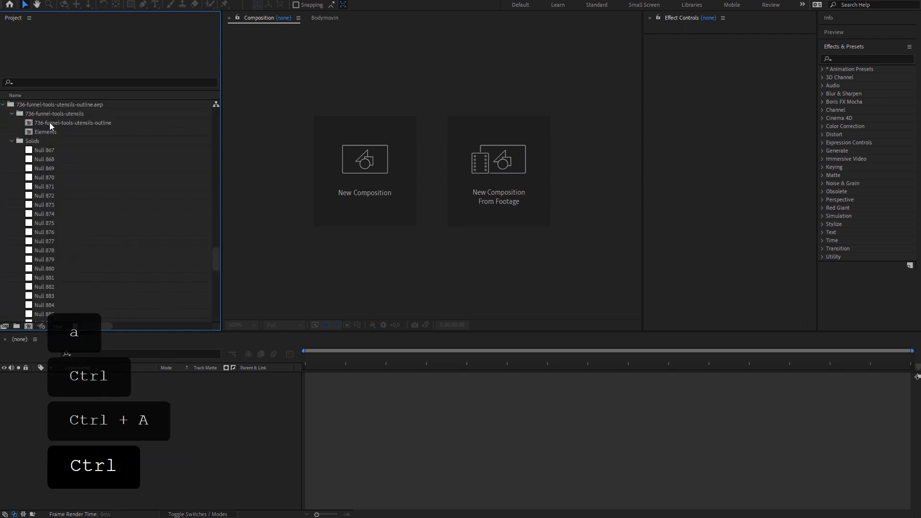
Step: Reduce the project to the 28-calendar-outline, 736-funnel-tools-utensils-outline and 971-alarms-notification-outline compositions
left_click_drag(216, 261, 222, 102)
scroll(100, 270, "up", 1)
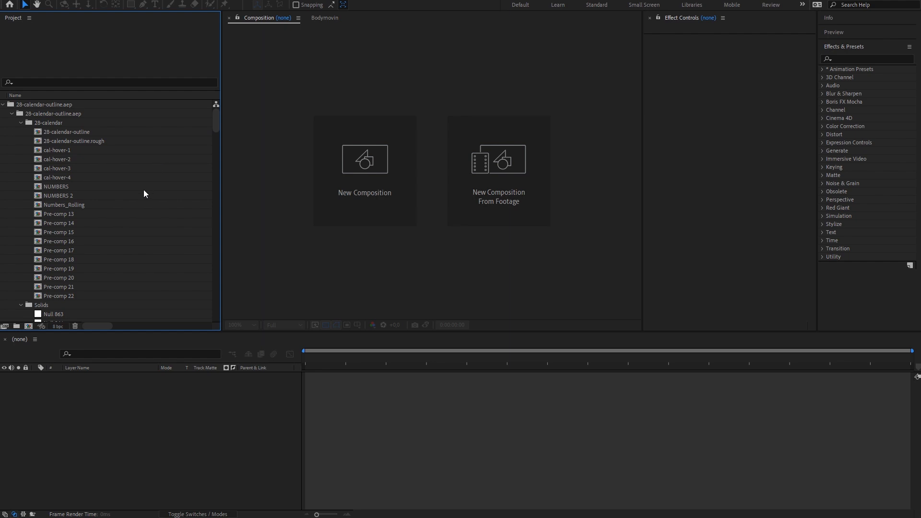
left_click(70, 132)
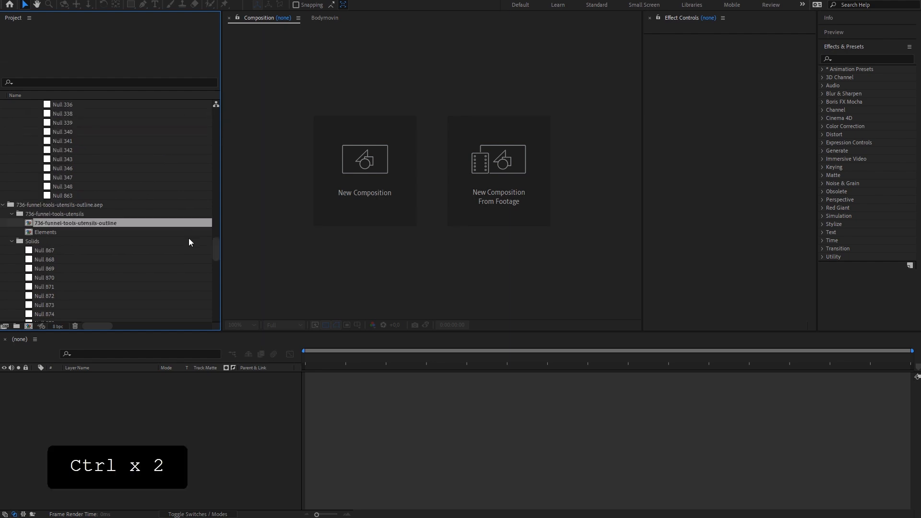
left_click_drag(218, 248, 201, 320)
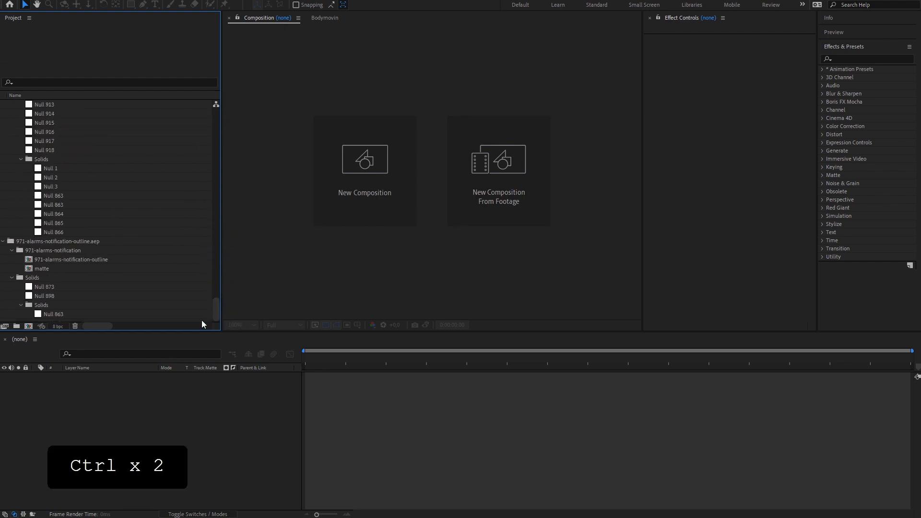
left_click(72, 261)
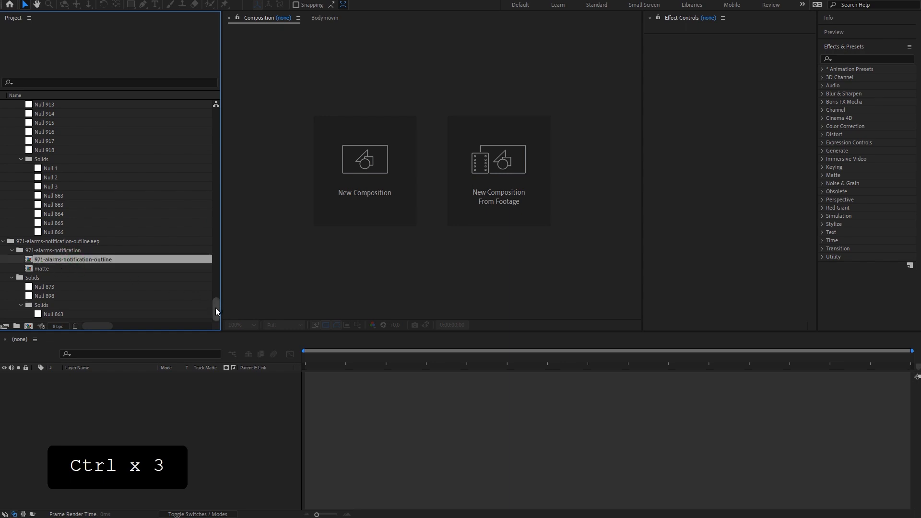
left_click_drag(216, 310, 200, 58)
left_click(8, 0)
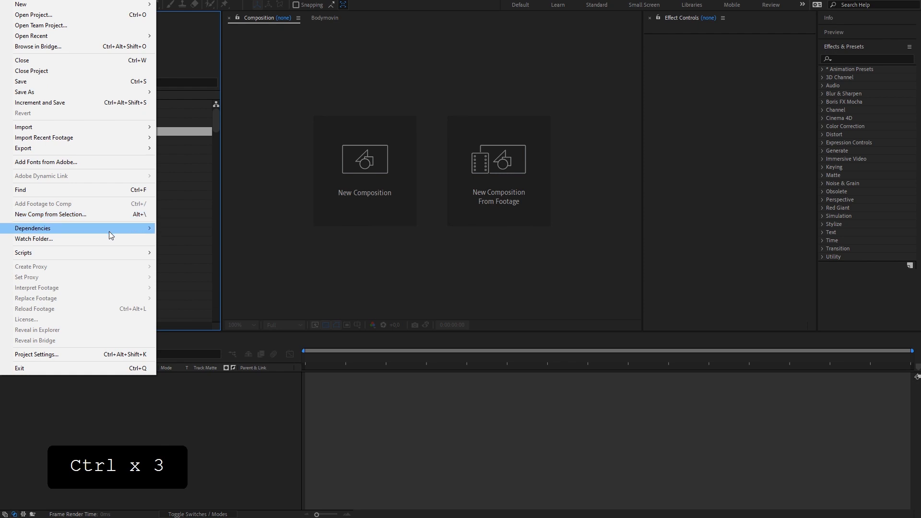
mouse_move(110, 230)
left_click(191, 263)
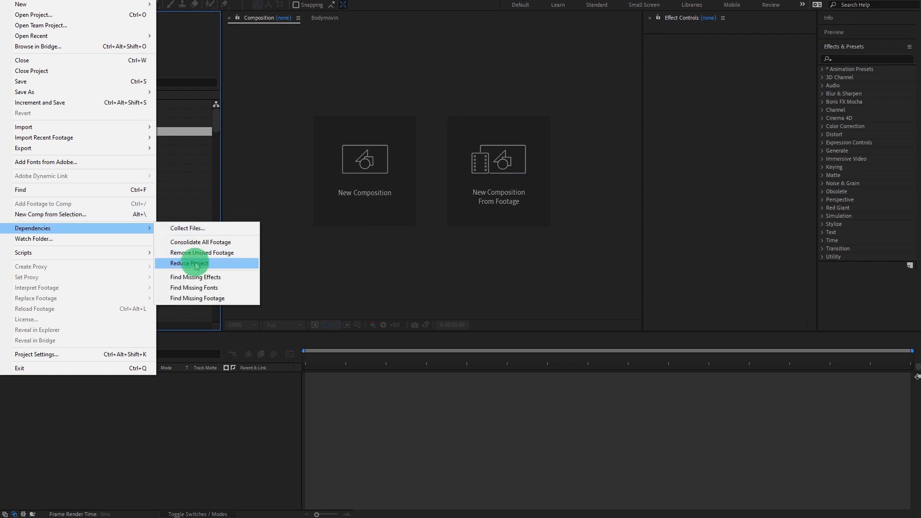
left_click(552, 272)
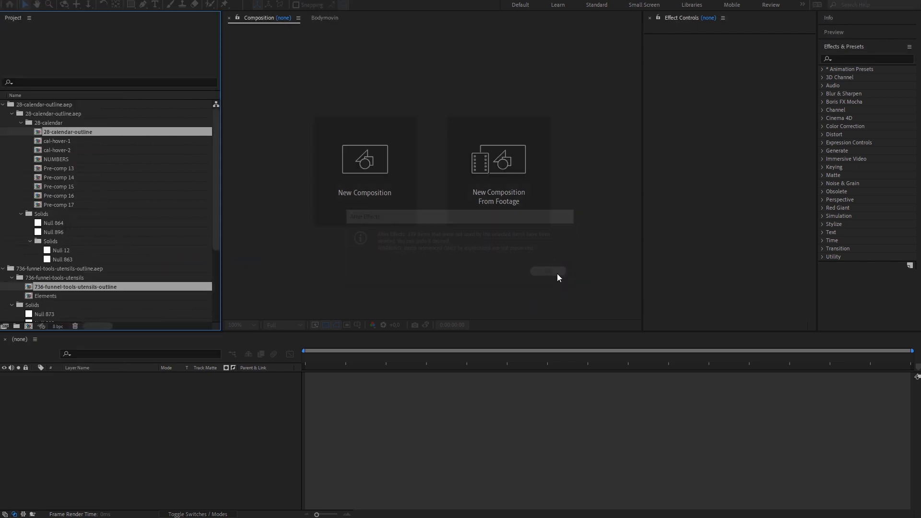
Step: Check the frame size and frame rate of the 28-calendar-outline composition
left_click(85, 159)
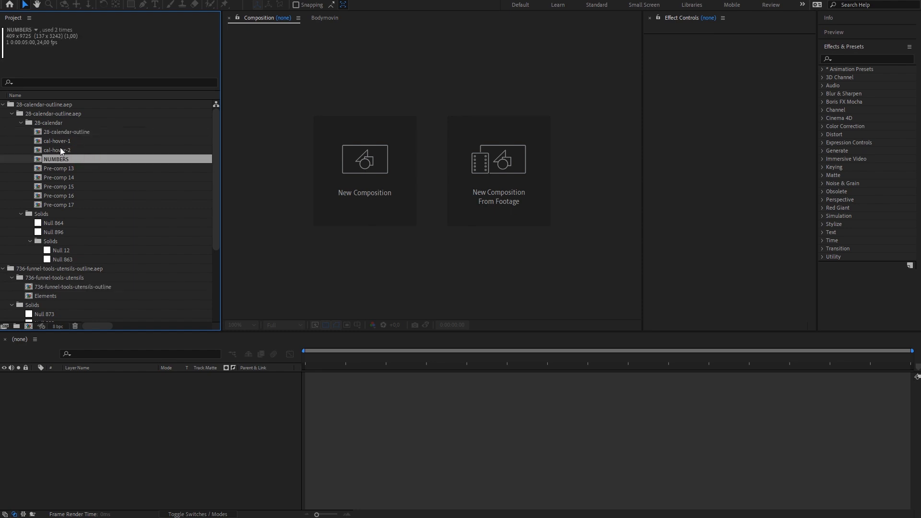
key("ctrl+a")
key("ctrl+a")
left_click(59, 131, "ctrl")
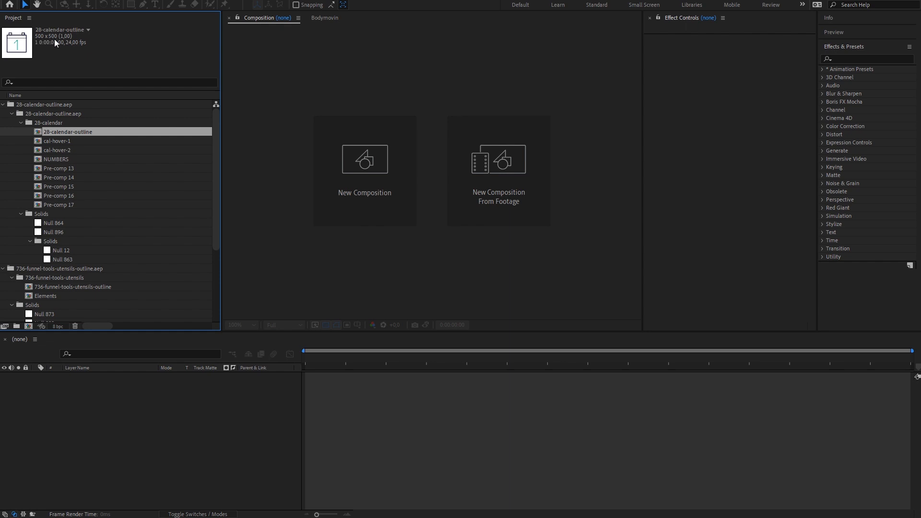
Step: Collapse all the imported project folders and clear the selection
left_click(46, 104)
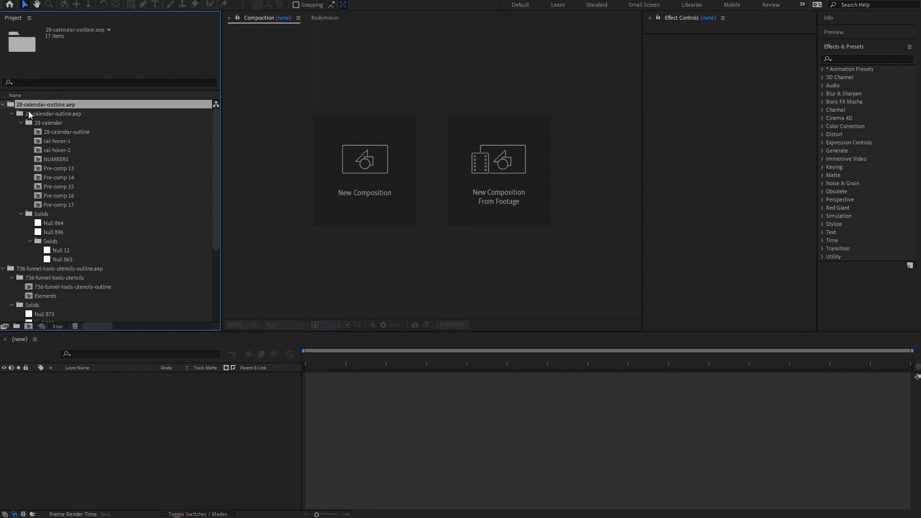
key("ctrl+a")
left_click(3, 105)
left_click(85, 394)
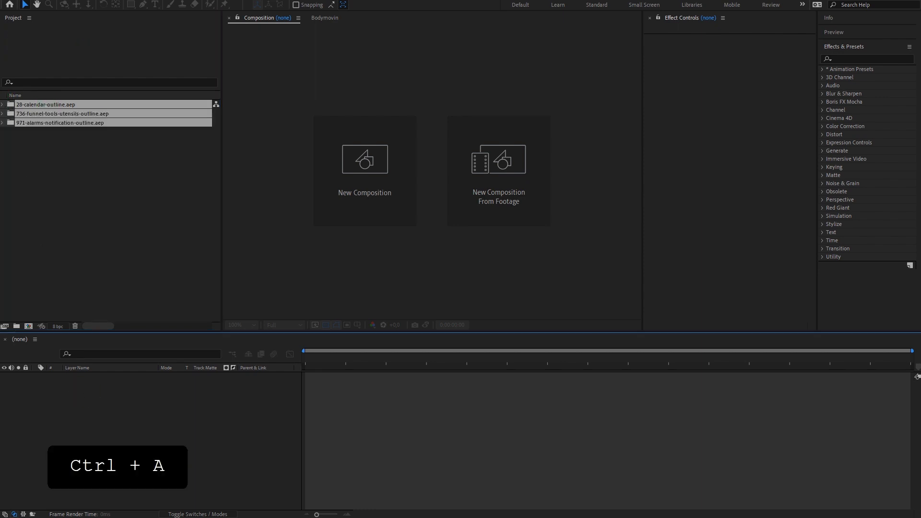
Step: Start a new composition and name it onboarding-sequence
left_click(29, 324)
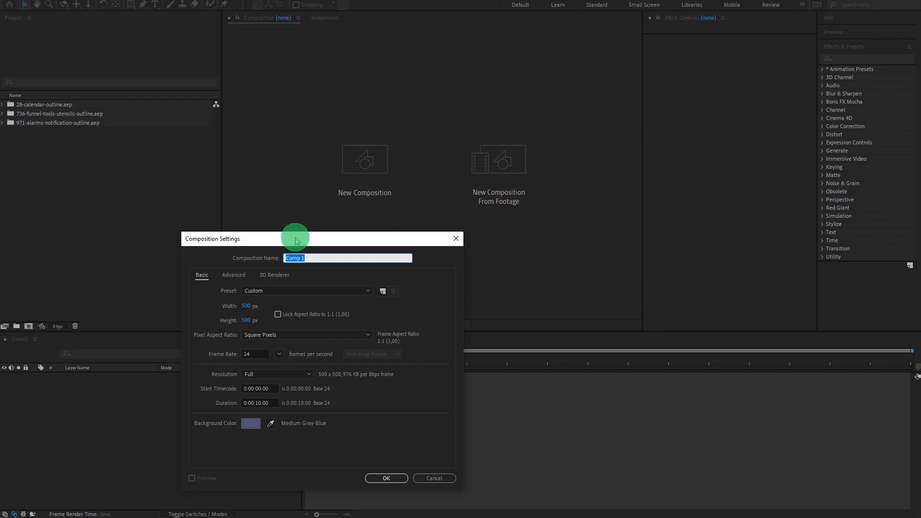
left_click_drag(295, 237, 303, 214)
type("main-animti")
key("ctrl+a")
type("on")
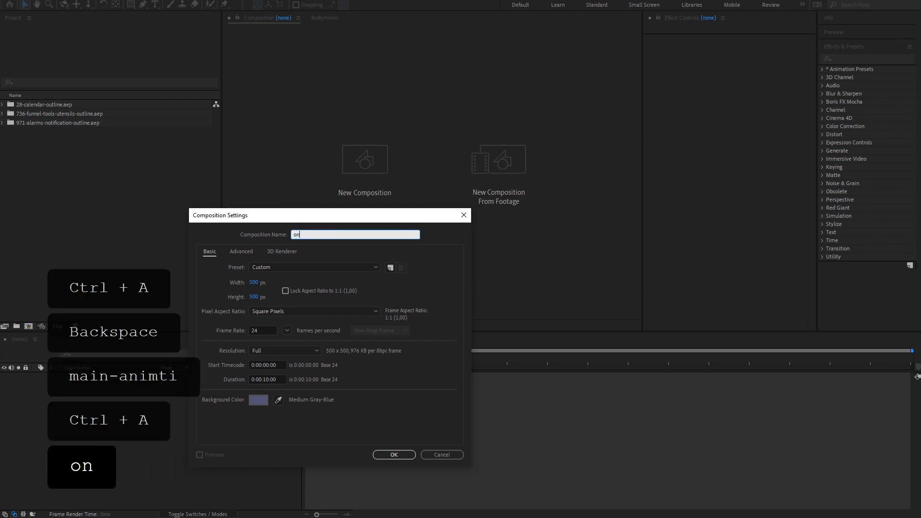
type("boarding-sequence")
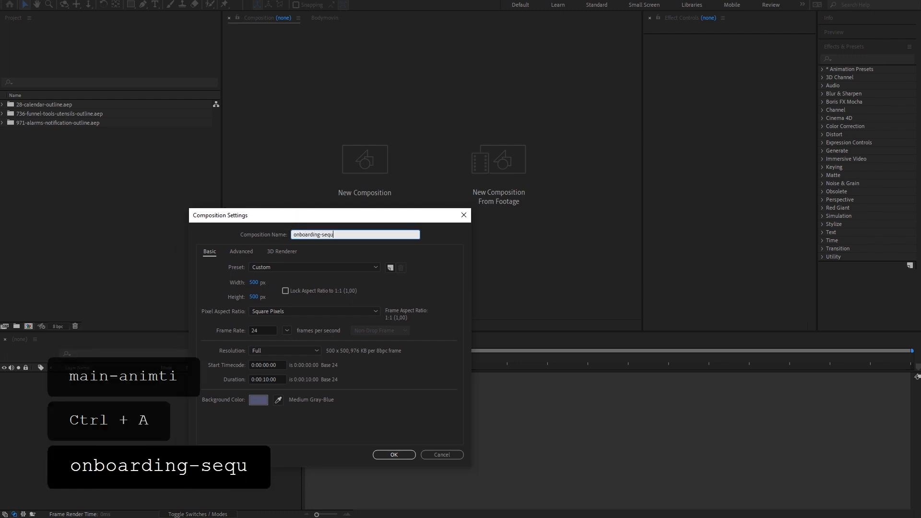
Step: Set the new composition's duration to 0:00:20:00 and its background colour to light gray, and create it
double_click(269, 381)
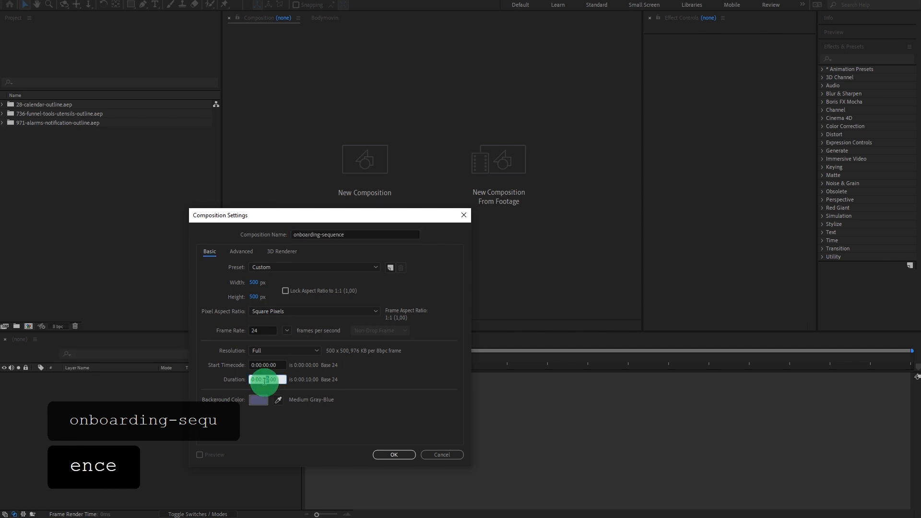
type("20")
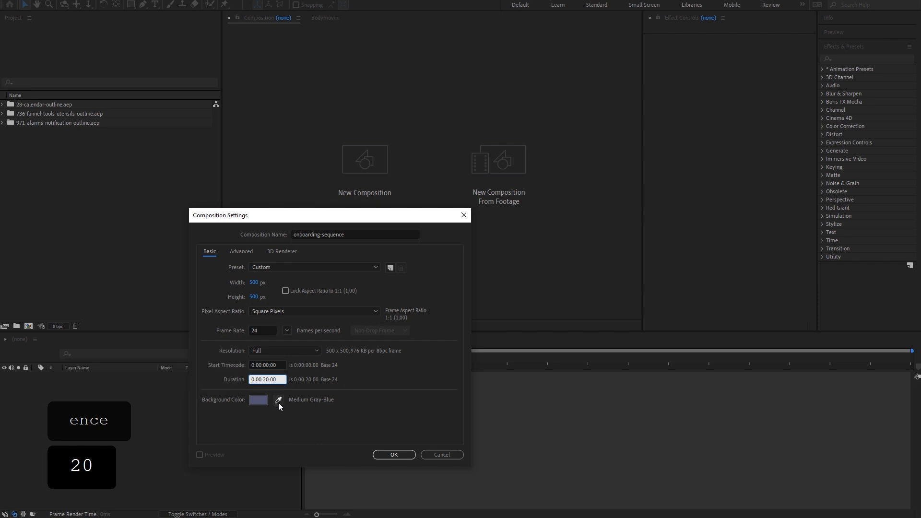
left_click(261, 399)
left_click_drag(621, 308, 551, 262)
left_click(761, 248)
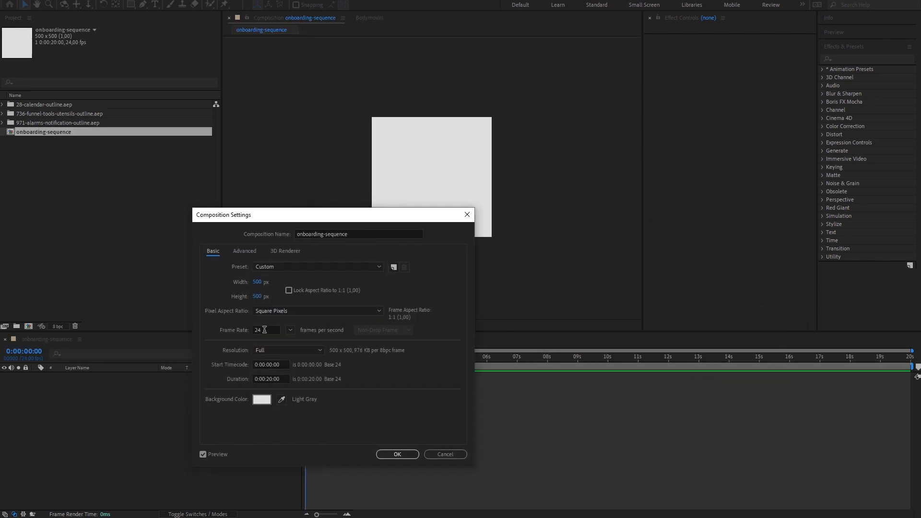
Step: Set the onboarding-sequence composition's frame rate to 60 frames per second and apply the settings
left_click(261, 330)
type("60")
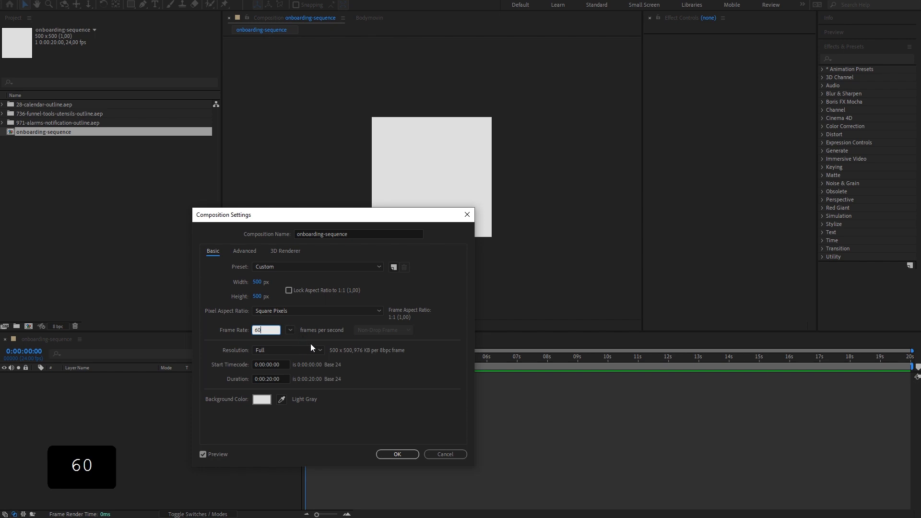
left_click(397, 455)
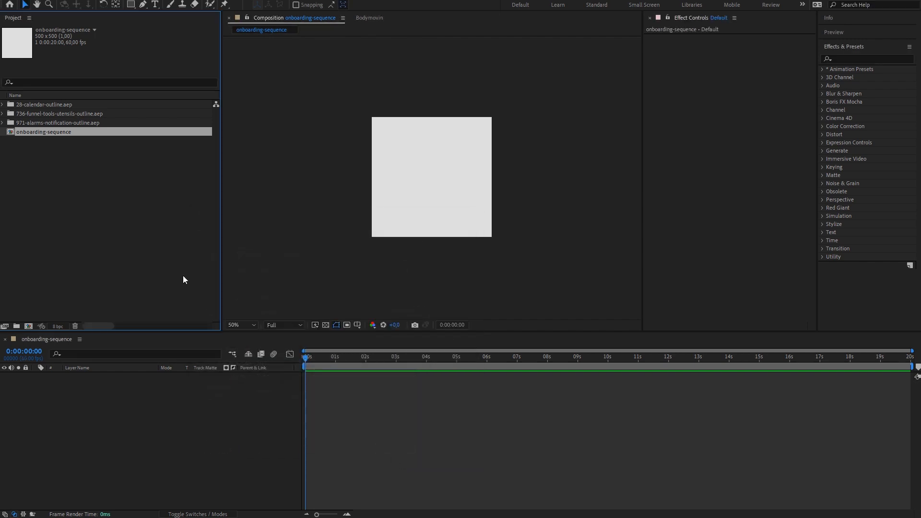
left_click(154, 220)
left_click(94, 134)
Step: Switch to the Screens file in Figma and check the frame sizes of the calendar, filter and notifications icons
key("alt+Tab")
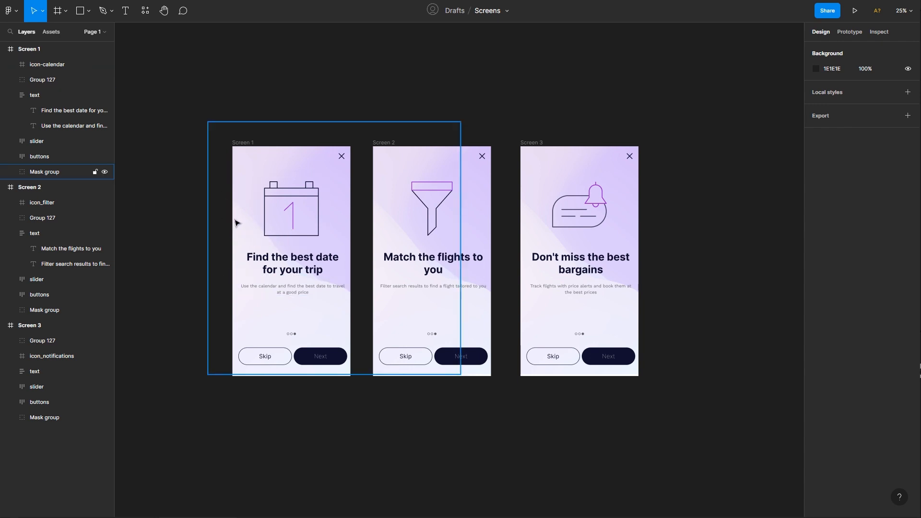
left_click(296, 218)
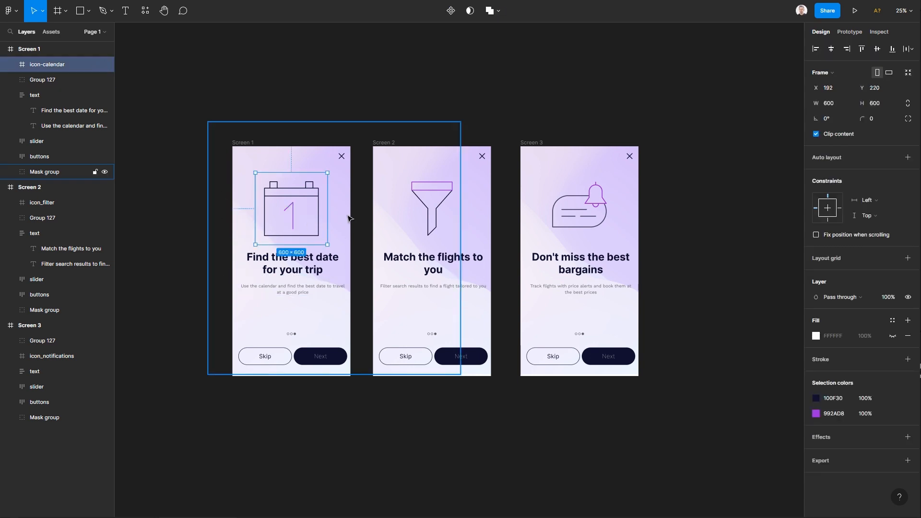
left_click(430, 210)
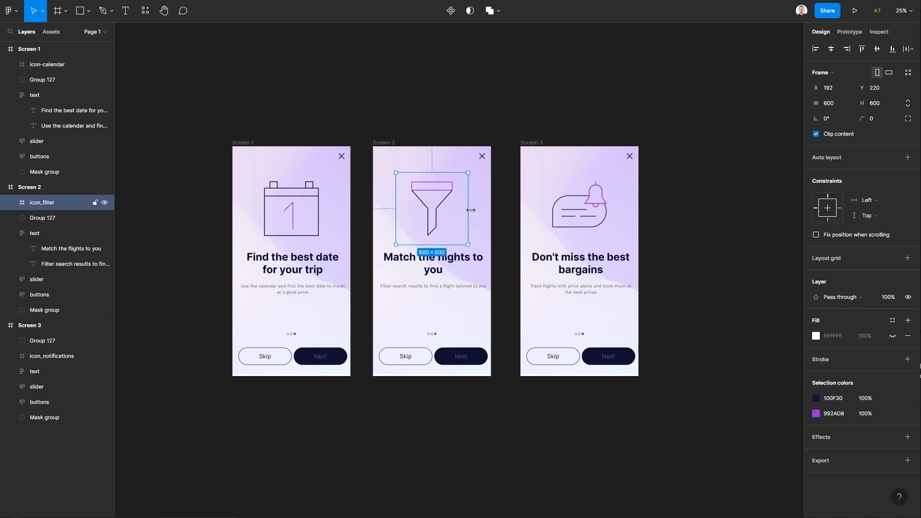
left_click(583, 218)
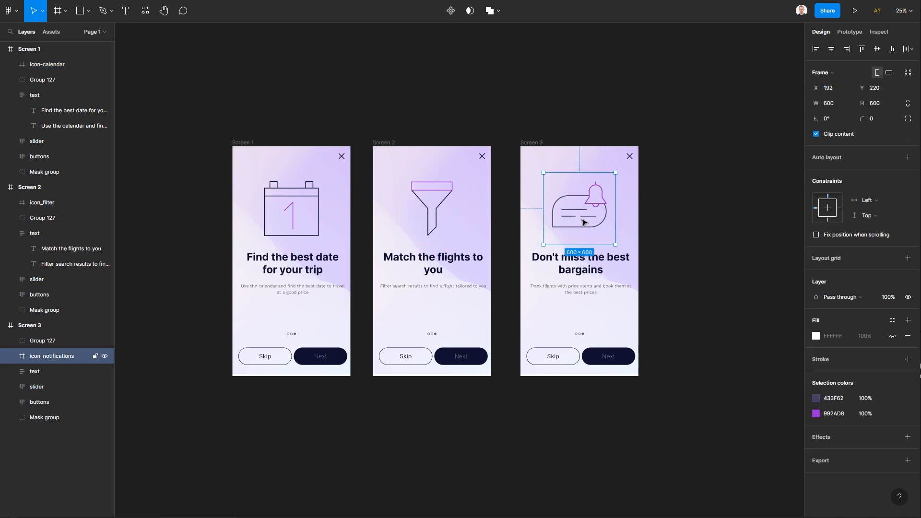
left_click(686, 202)
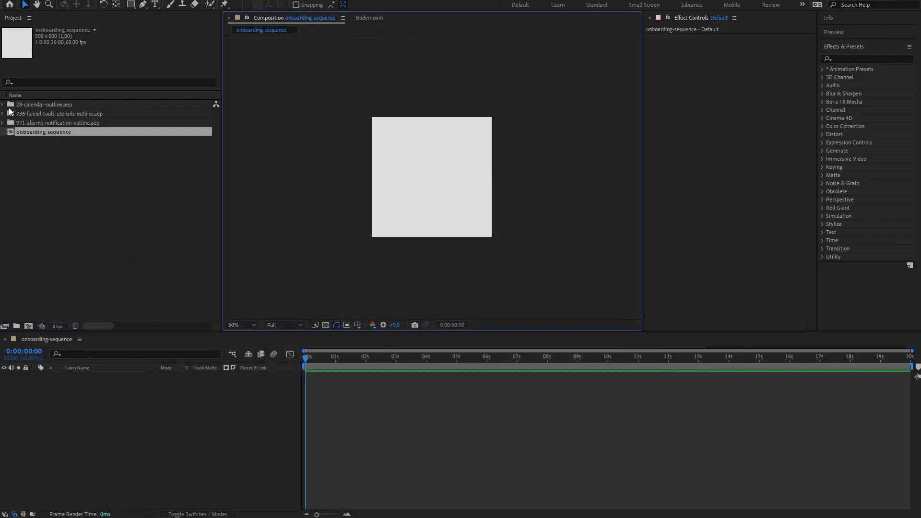
Step: In After Effects, expand the 28-calendar-outline.aep folder, open the 28-calendar-outline composition and check its two cal-hover layers
left_click(4, 105)
double_click(54, 134)
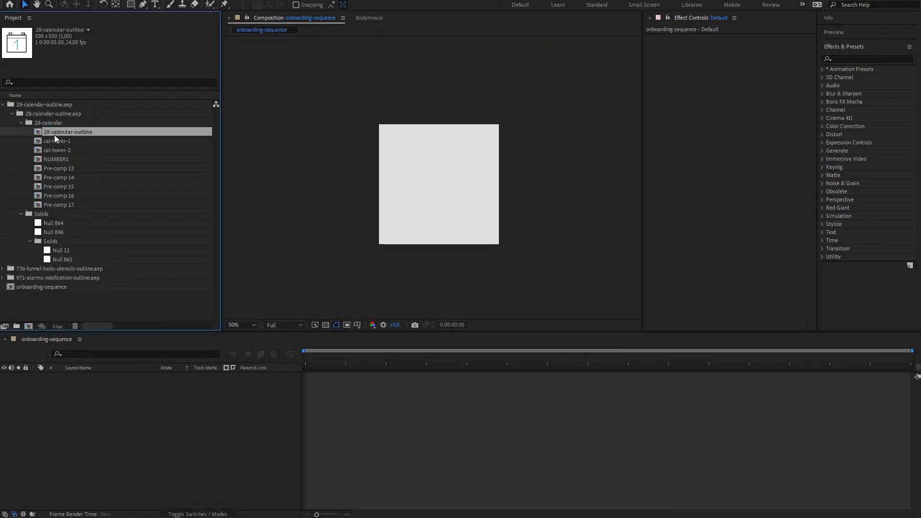
left_click_drag(356, 357, 345, 383)
left_click(93, 418)
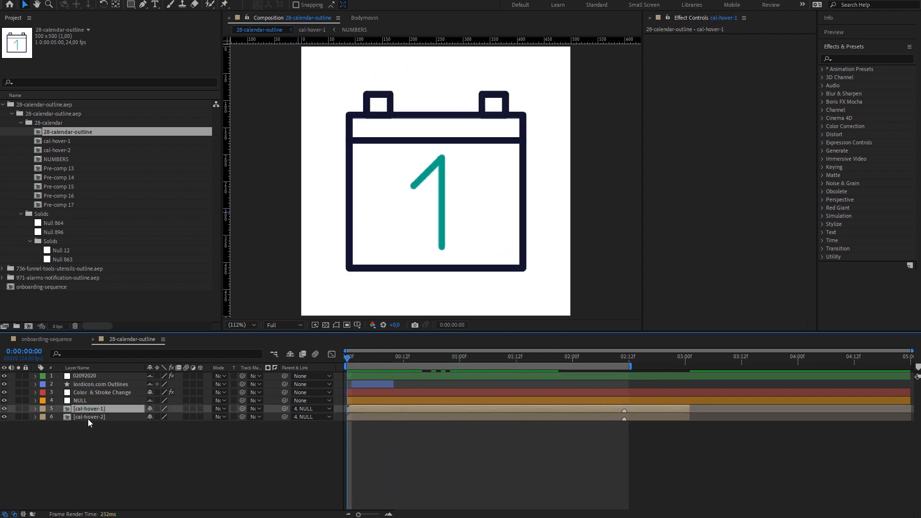
Step: On the Color & Stroke Change layer, set State-Hover-2 to 1 and State-Hover-1 to 0, and preview the animation
left_click(77, 392)
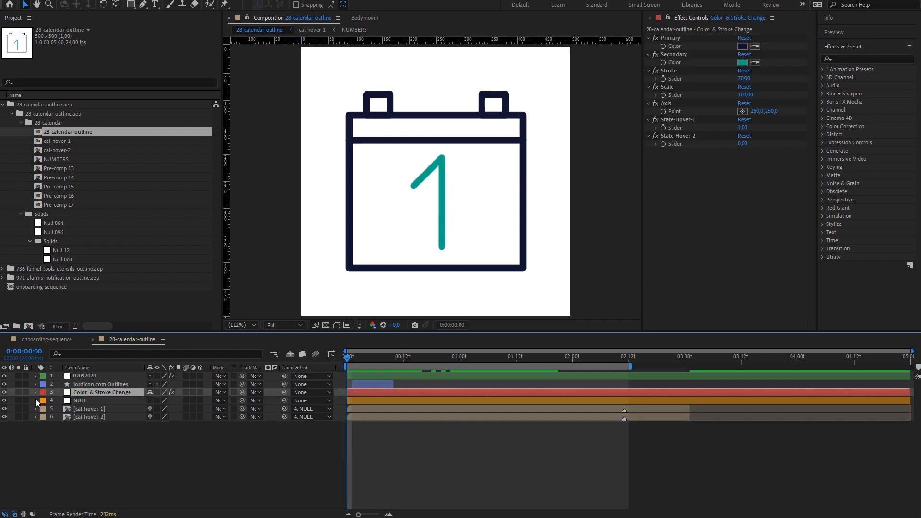
left_click(35, 393)
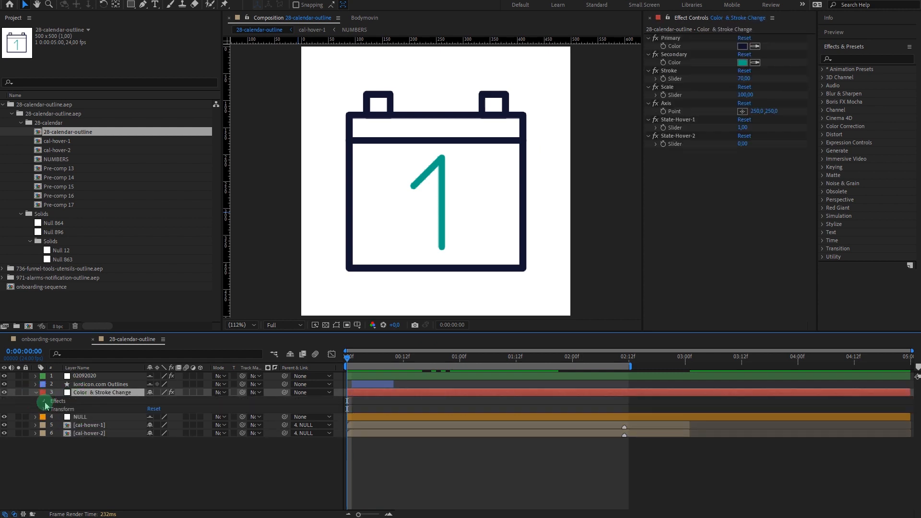
left_click(43, 401)
left_click(52, 458)
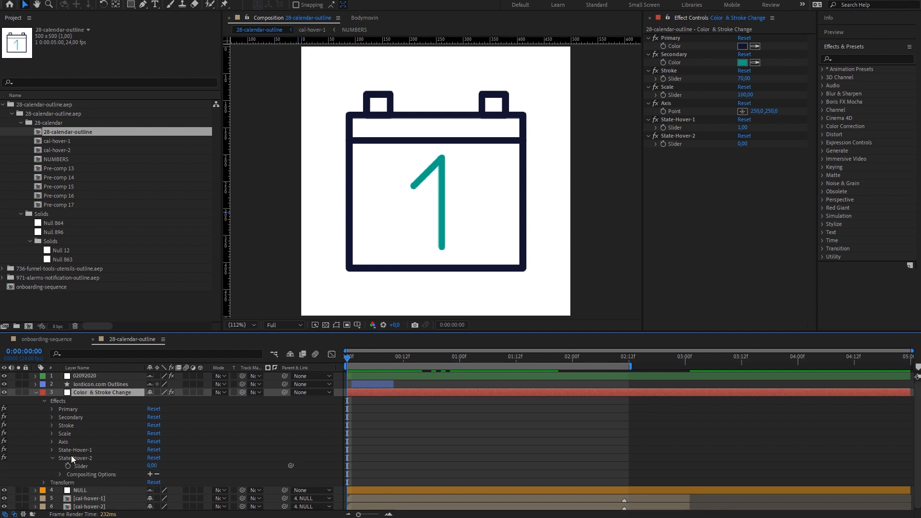
left_click(153, 465)
type("1")
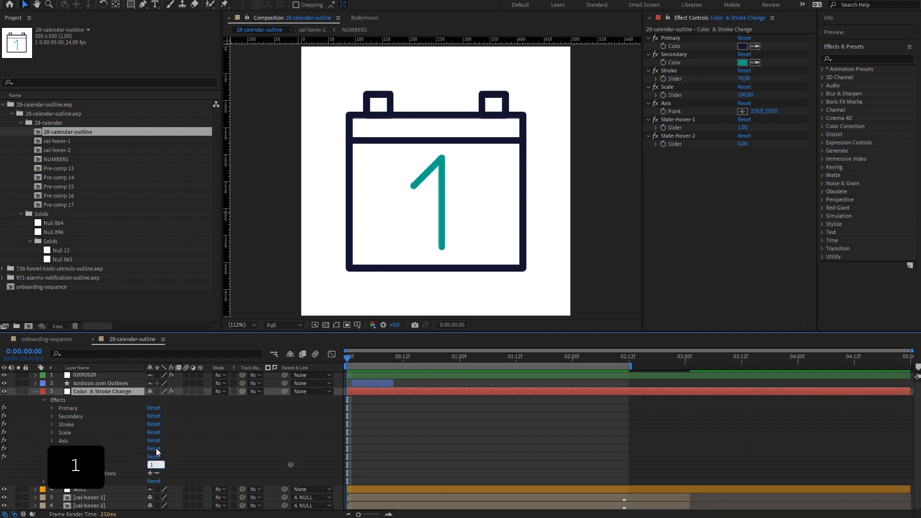
key("Return")
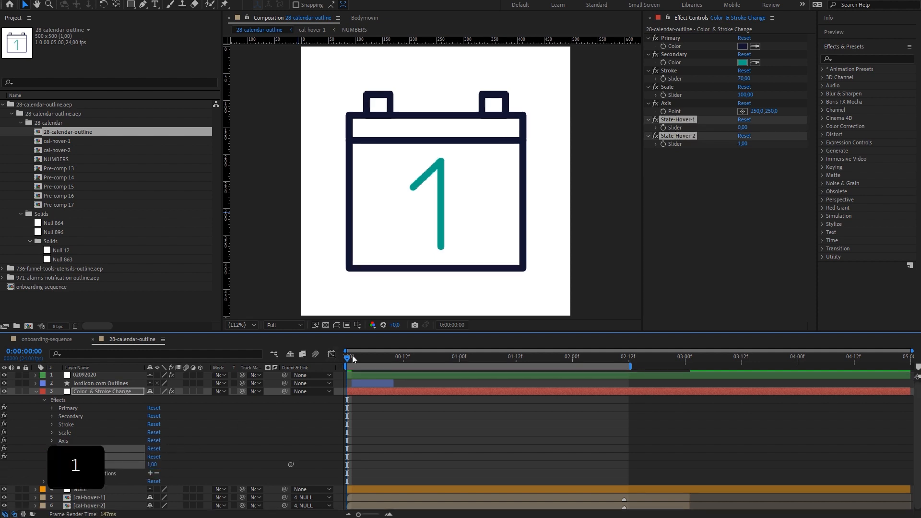
left_click(355, 358)
left_click_drag(356, 360, 308, 395)
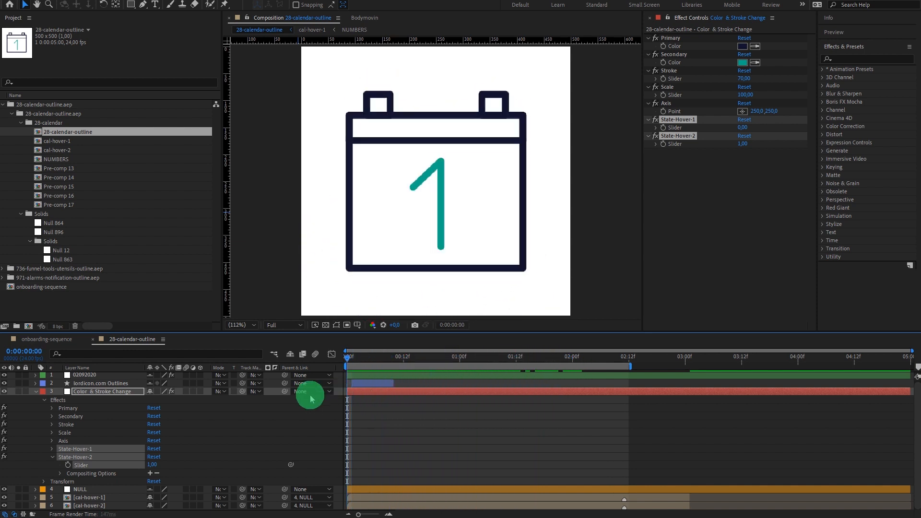
Step: Open the cal-hover-2 precomposition and move the core 2 layer to the top of the layer stack
double_click(97, 504)
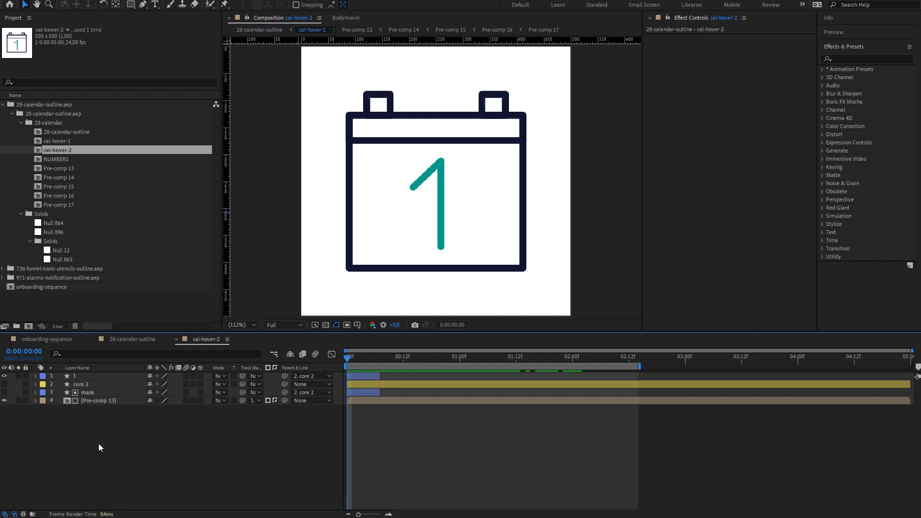
mouse_move(95, 386)
left_mouse_down()
mouse_move(92, 370)
mouse_move(85, 378)
left_mouse_up()
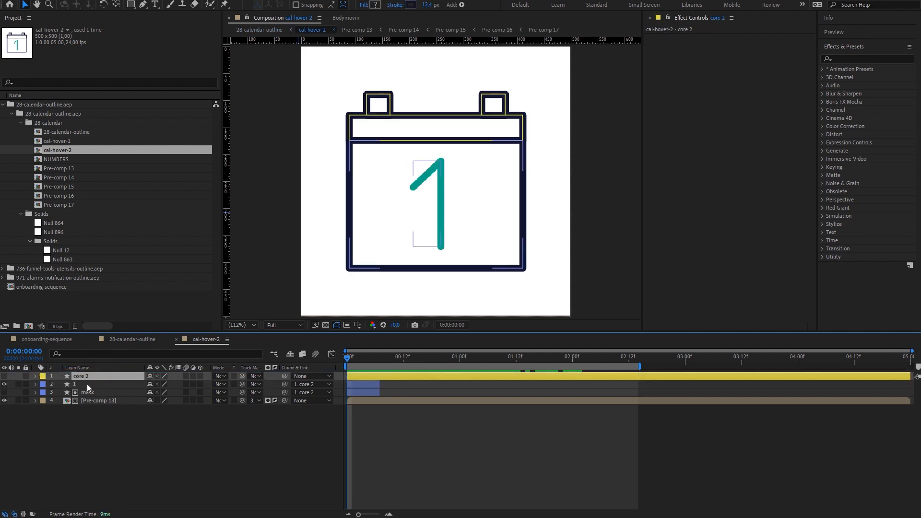
Step: Reveal the modified properties of the cal-hover-2 layers, examine their stroke colour and width expressions, and collapse them
key("shift")
key("u")
key("u")
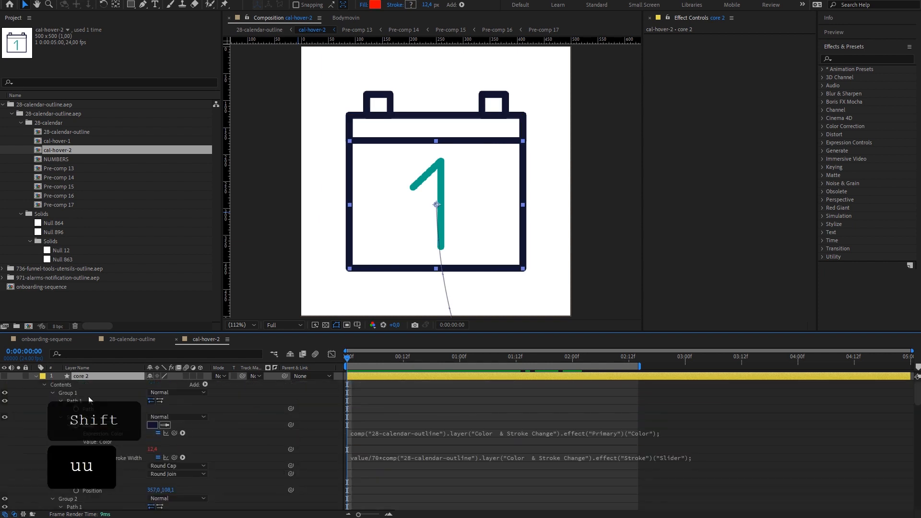
key("ctrl+a")
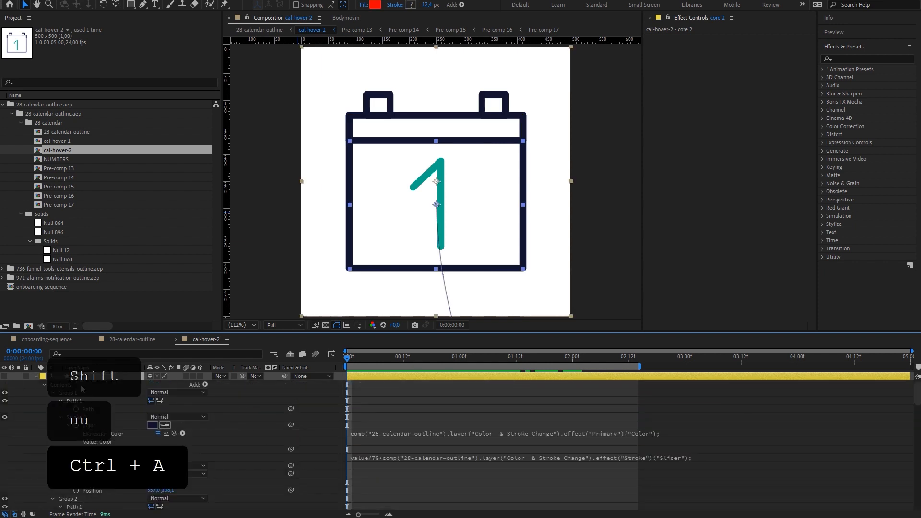
left_click(36, 379)
left_click(95, 424)
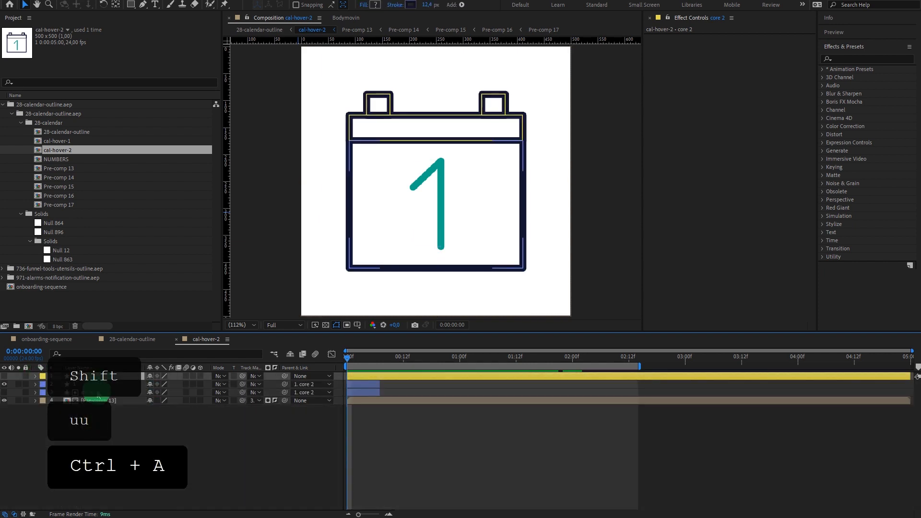
Step: Select the core 2, 1 and mask shape layers and set their stroke width to 12 px
left_click(97, 393, "shift")
left_click(426, 6)
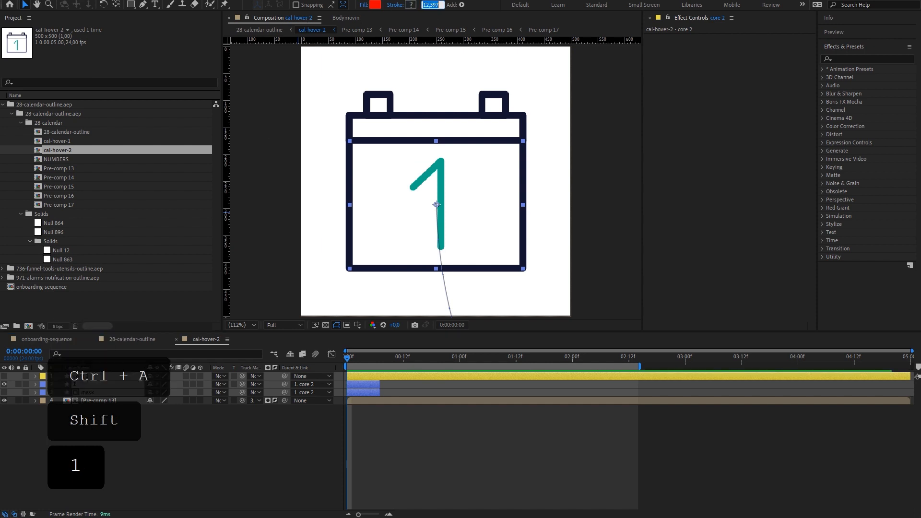
type("12")
key("Return")
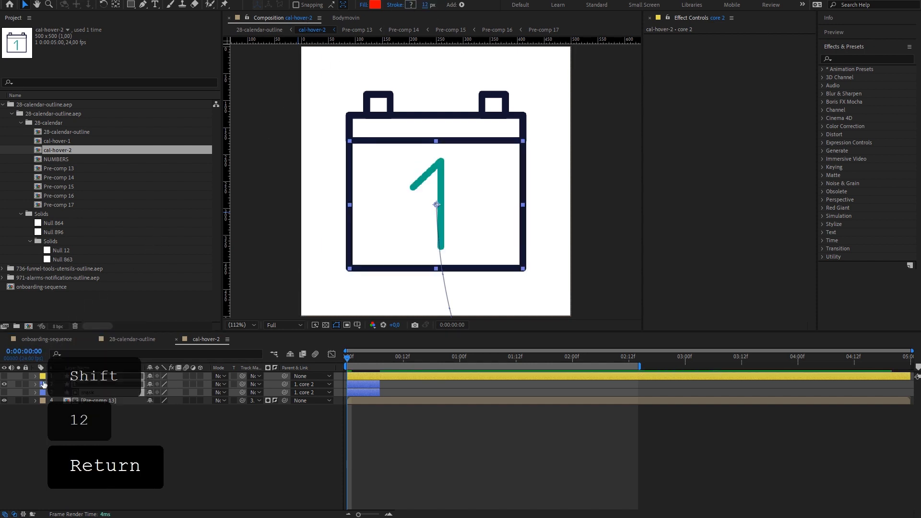
Step: Remove the stroke width expressions from all the selected shape layers' strokes in cal-hover-2
key("u")
key("u")
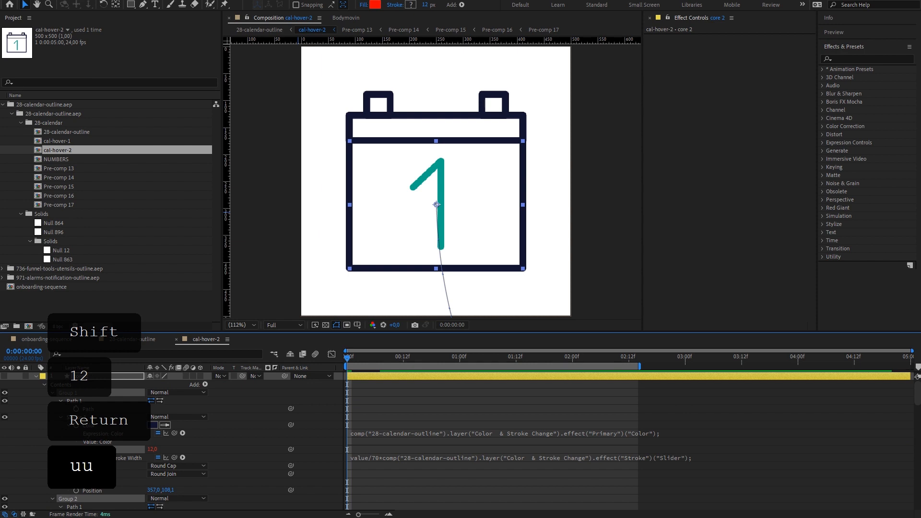
left_click(76, 449, "alt")
scroll(110, 439, "down", 4)
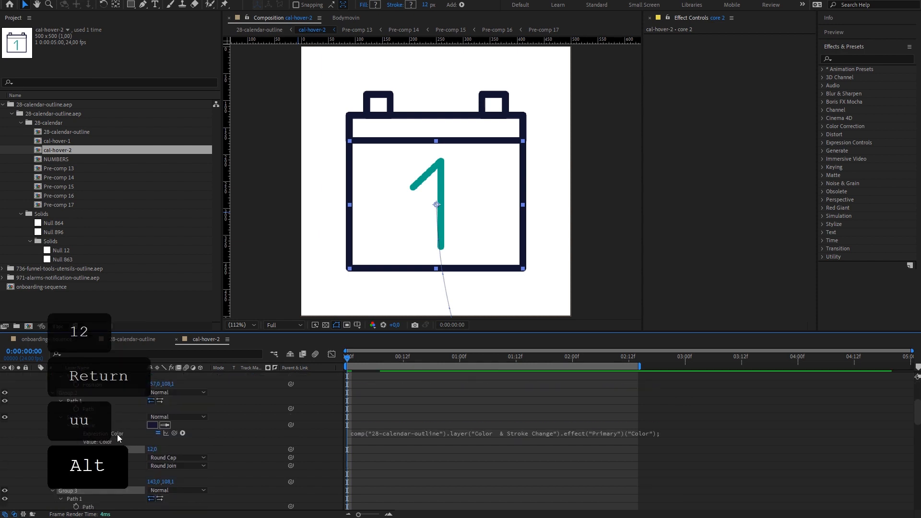
scroll(116, 434, "down", 5)
scroll(258, 409, "up", 8)
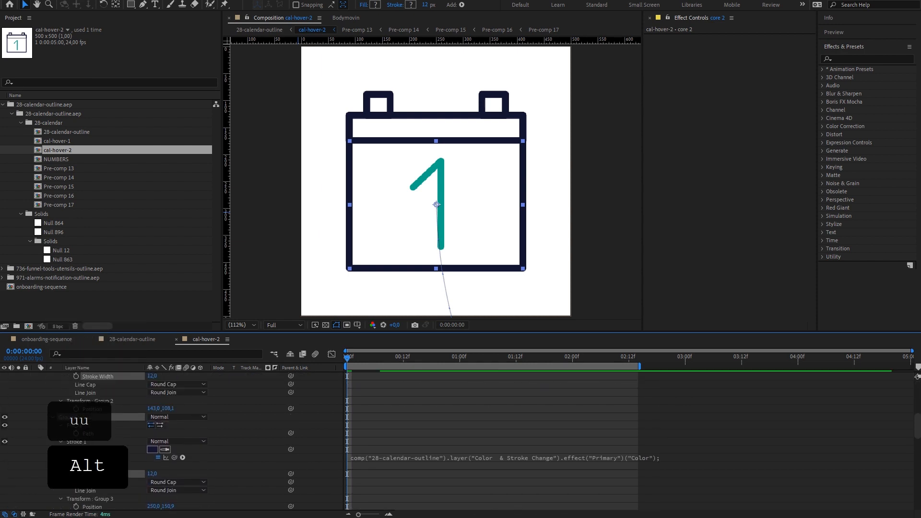
Step: Choose black as the stroke colour for the shape layers in cal-hover-2
key("ctrl+a")
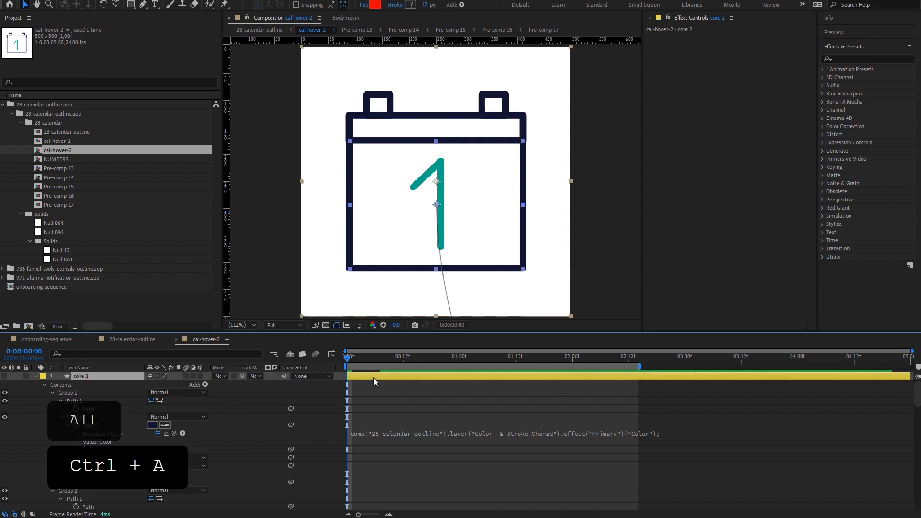
scroll(346, 182, "down", 4)
scroll(235, 441, "down", 12)
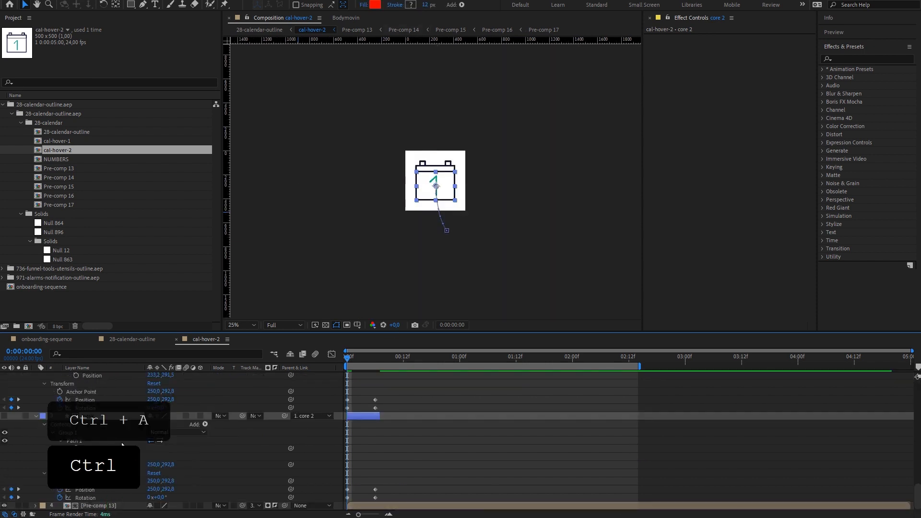
scroll(215, 423, "up", 10)
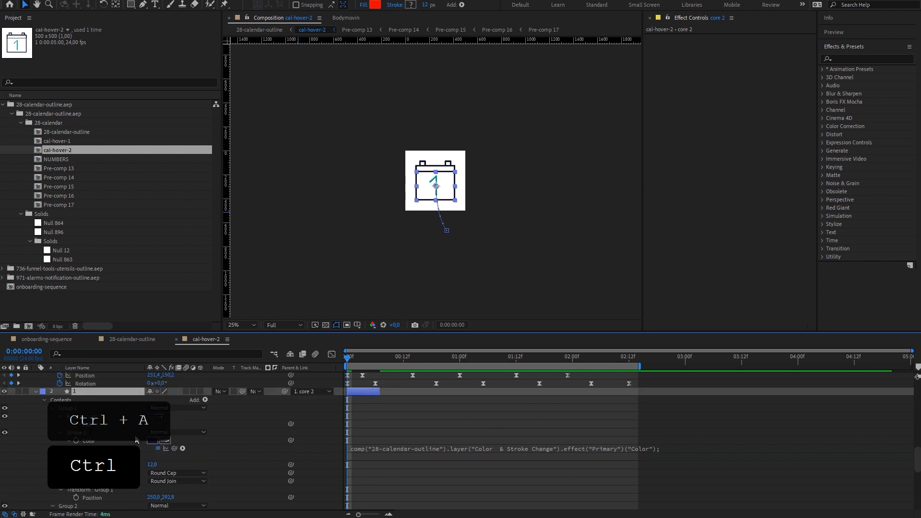
left_click(410, 5)
left_click_drag(582, 278, 533, 222)
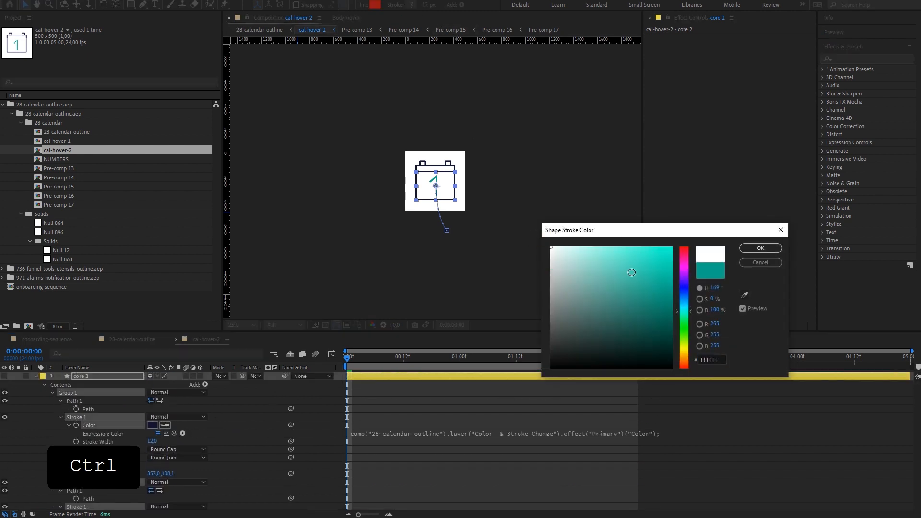
mouse_move(666, 280)
left_mouse_down()
mouse_move(688, 326)
mouse_move(685, 389)
left_mouse_up()
left_click(760, 247)
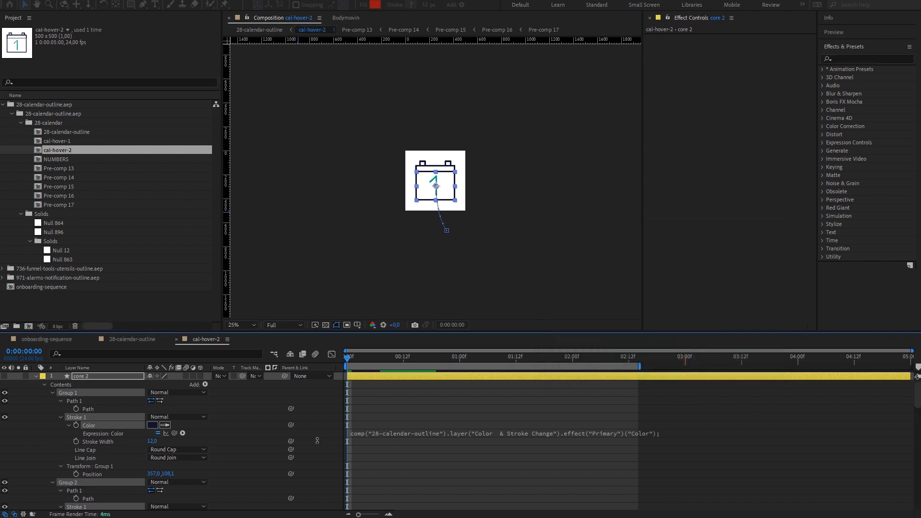
Step: Remove the colour expressions linking the selected strokes to the Primary colour control and collapse the layers
left_click(75, 426, "alt")
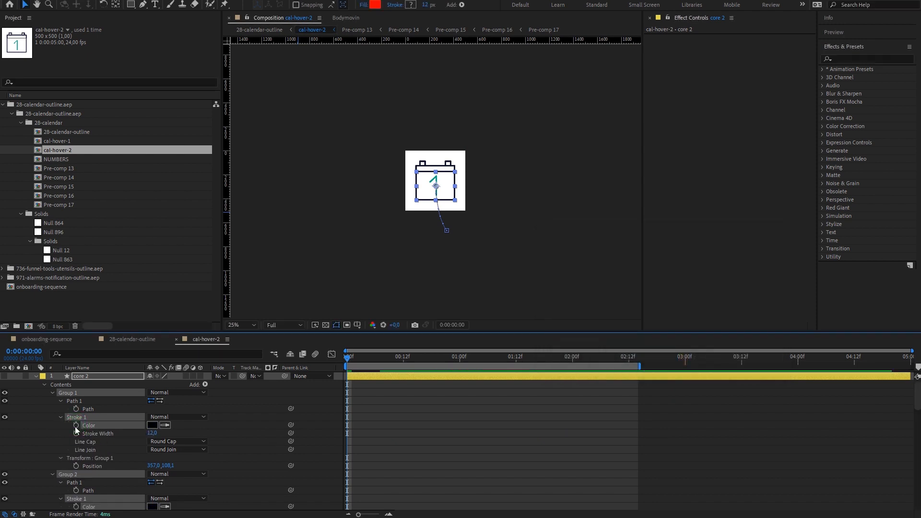
left_click(380, 414)
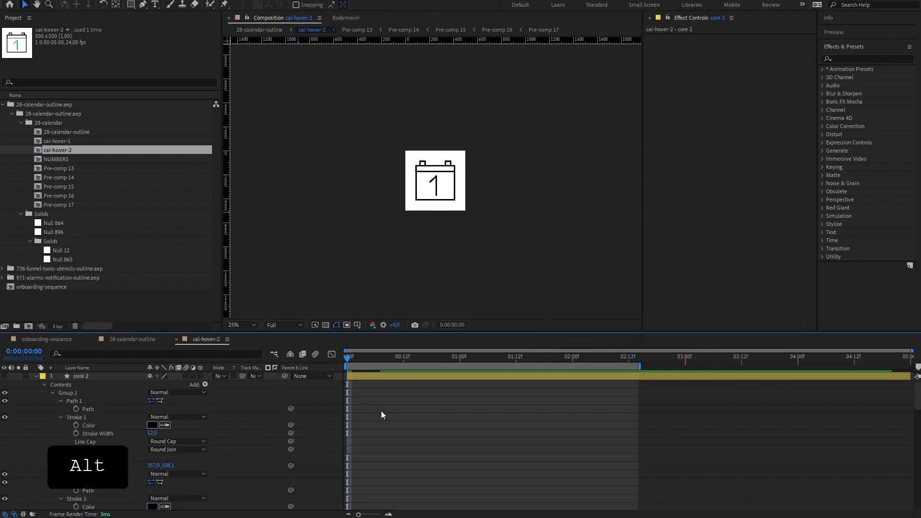
key("u")
Step: Open Pre-comp 13 and remove the colour and stroke width expressions from the Group 1 stroke of layer 2
left_click(108, 389)
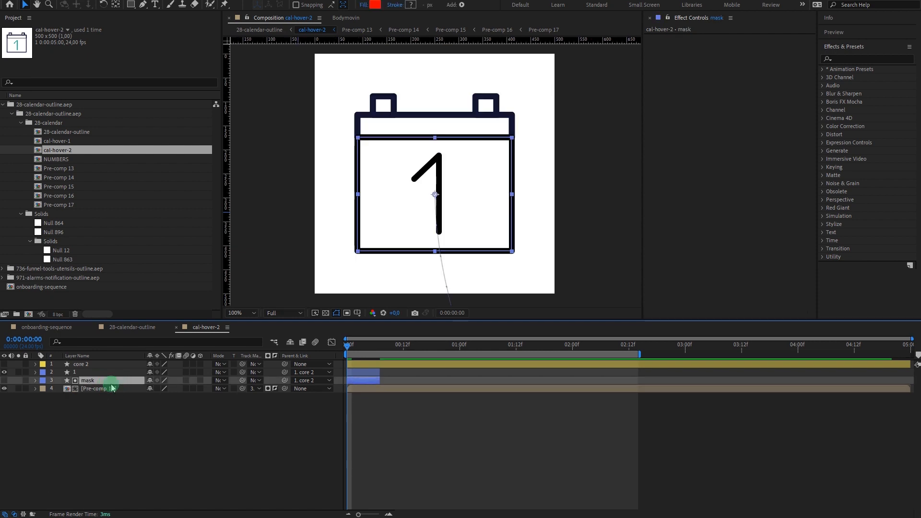
double_click(114, 389)
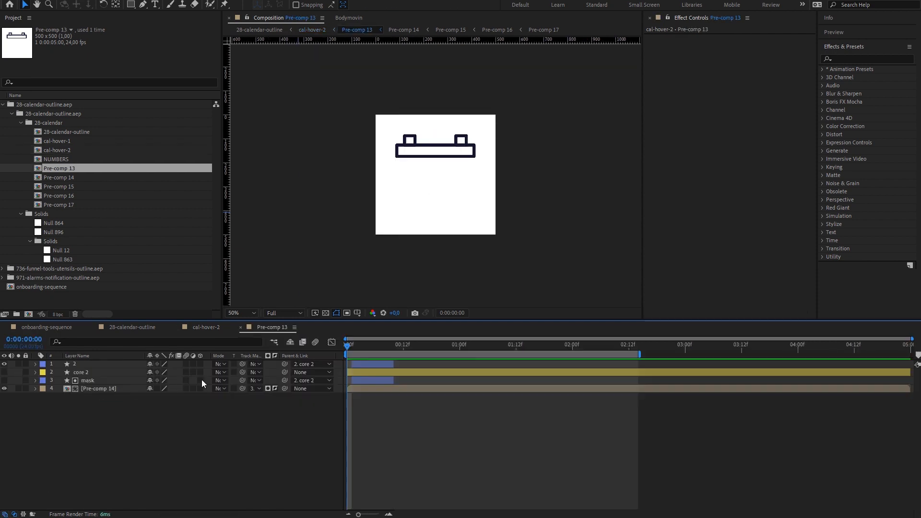
left_click(373, 372)
left_click_drag(360, 350, 345, 374)
left_click(81, 365)
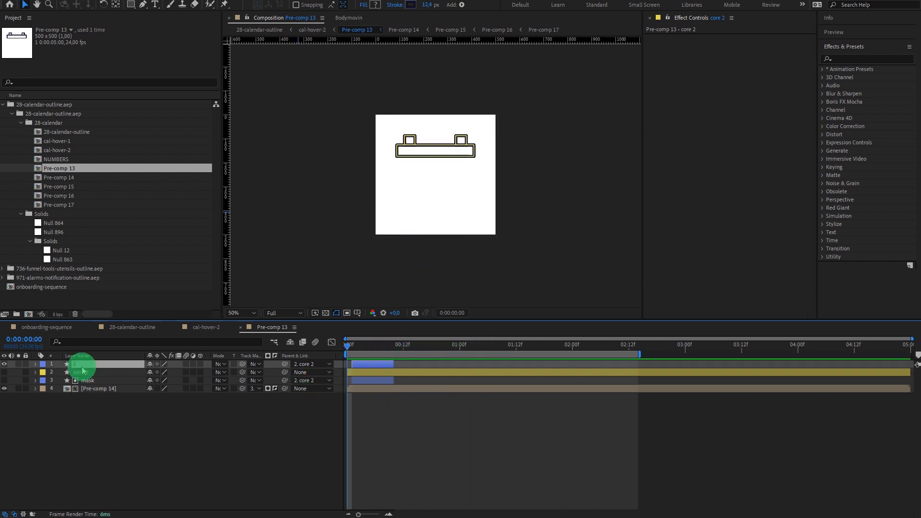
key("u")
key("u")
key("u")
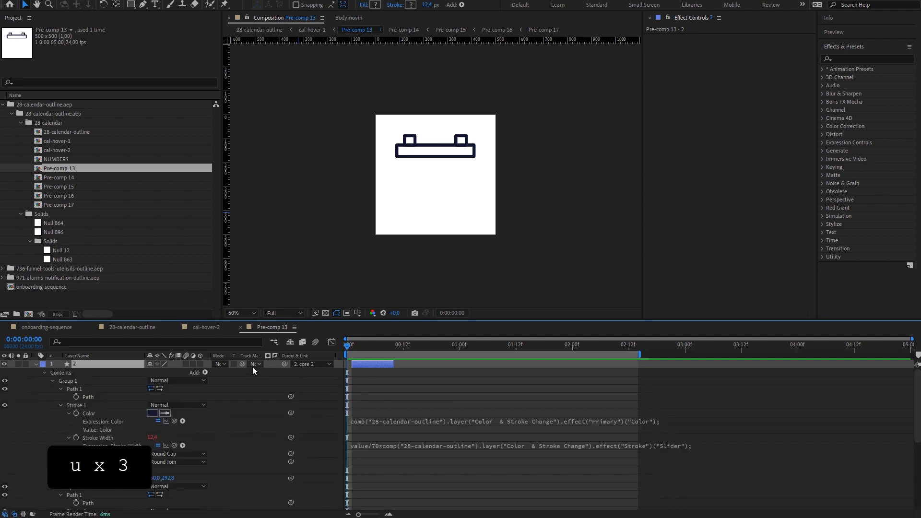
left_click(75, 414, "alt")
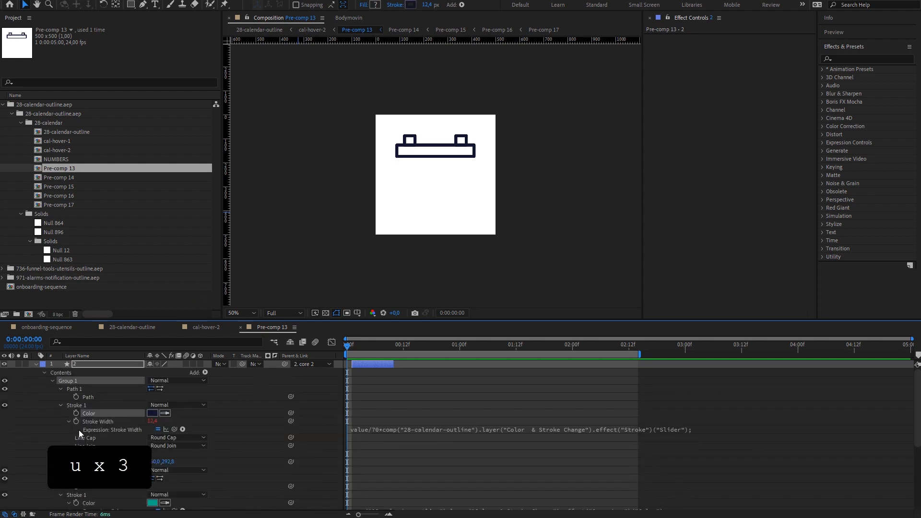
left_click(78, 417, "alt")
left_click(77, 420, "alt")
Step: Remove the Secondary colour and stroke width expressions from layer 2's Group 2 stroke and collapse the layer
scroll(77, 419, "down", 3)
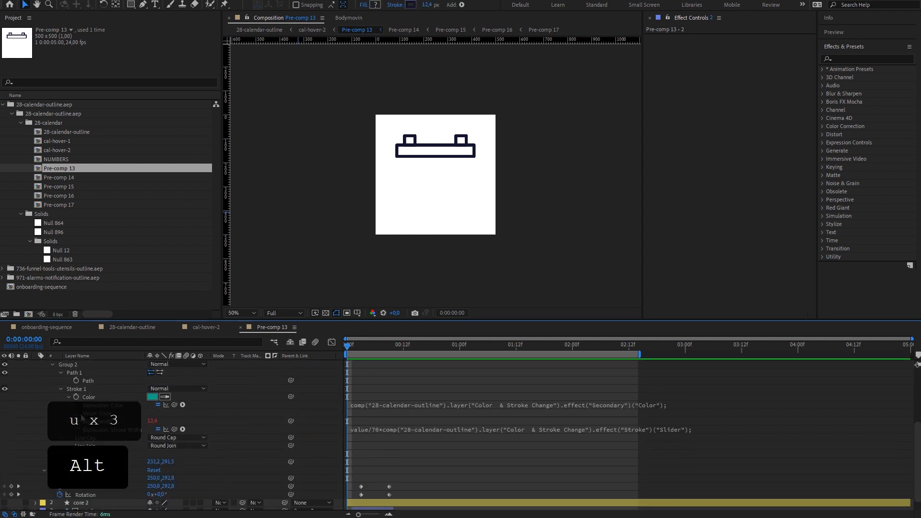
left_click(75, 400, "alt")
left_click(77, 407, "alt")
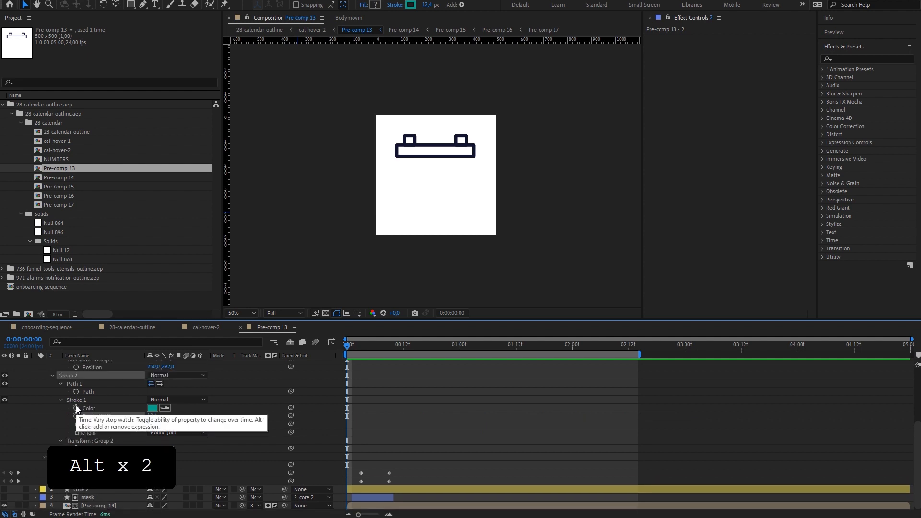
key("u")
Step: Open Pre-comp 14, remove the stroke width expression from the Group 3 stroke and collapse the layers
double_click(94, 389)
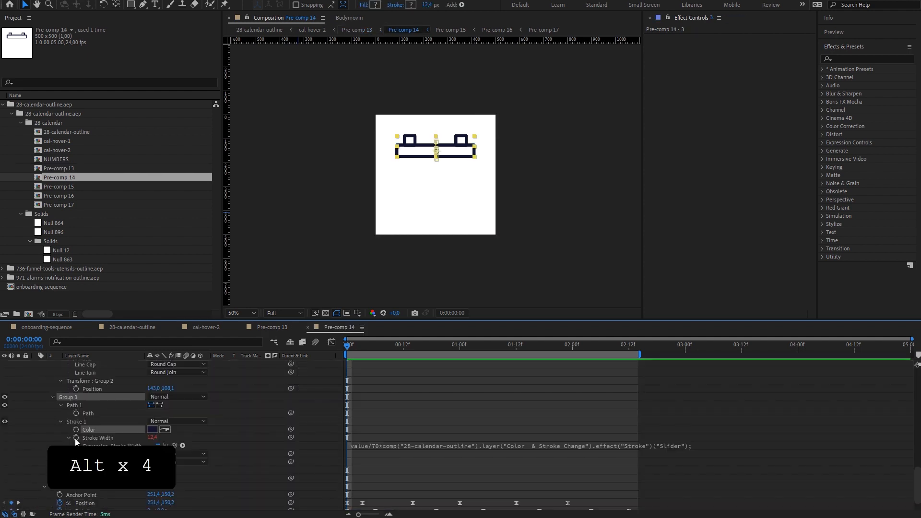
left_click(75, 438, "alt")
left_click(416, 420)
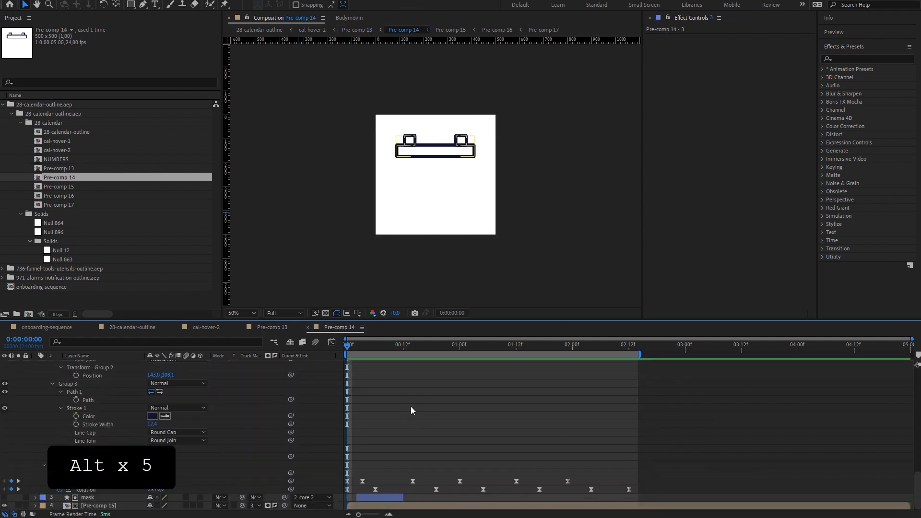
key("u")
Step: Open Pre-comp 15 and remove the colour and stroke width expressions from the Group 1 stroke of layer 4
left_click(92, 390)
double_click(91, 390)
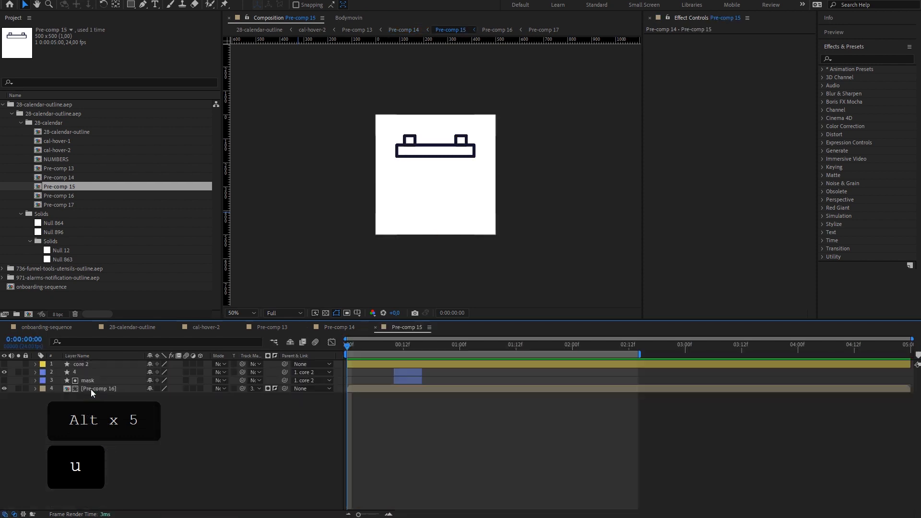
left_click(97, 372)
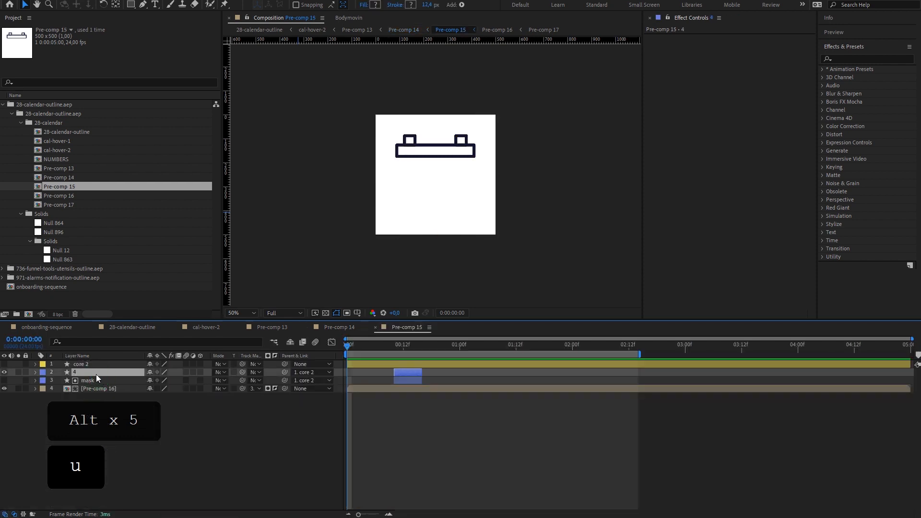
key("u")
key("u")
left_click(74, 423, "alt")
left_click(74, 428, "alt")
Step: Remove the Secondary colour and stroke width expressions from layer 4's Group 2 stroke and collapse the layer
scroll(74, 427, "down", 3)
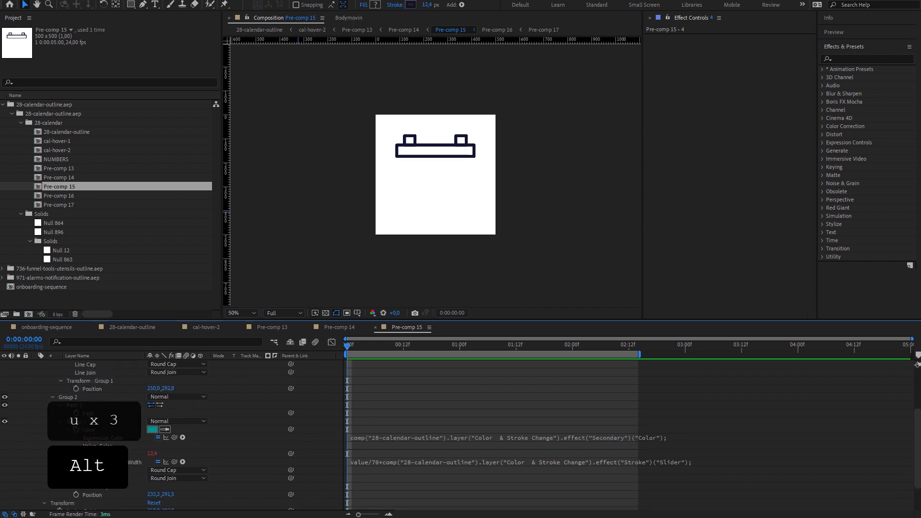
left_click(75, 431, "alt")
left_click(76, 439, "alt")
left_click(142, 393)
key("u")
key("u")
Step: Open Pre-comp 16, remove the linked stroke expressions from layer 5 and collapse it
double_click(98, 388)
left_click(98, 372)
key("u")
key("u")
left_click(76, 422, "alt")
key("u")
key("u")
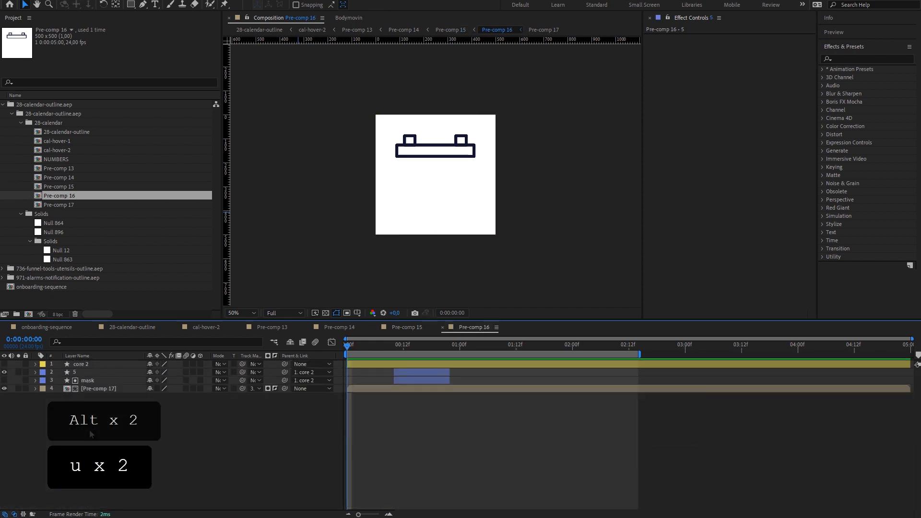
Step: Open Pre-comp 17, set the stroke width of all its shape layers to 12 px and remove their stroke width expressions
double_click(98, 388)
key("u")
key("u")
key("ctrl+a")
left_click(434, 4)
type("12")
left_click(76, 437, "alt")
Step: Choose black as the stroke colour of the Pre-comp 17 layers and remove their colour expressions
left_click(416, 5)
left_click(760, 249)
left_click(75, 413, "alt")
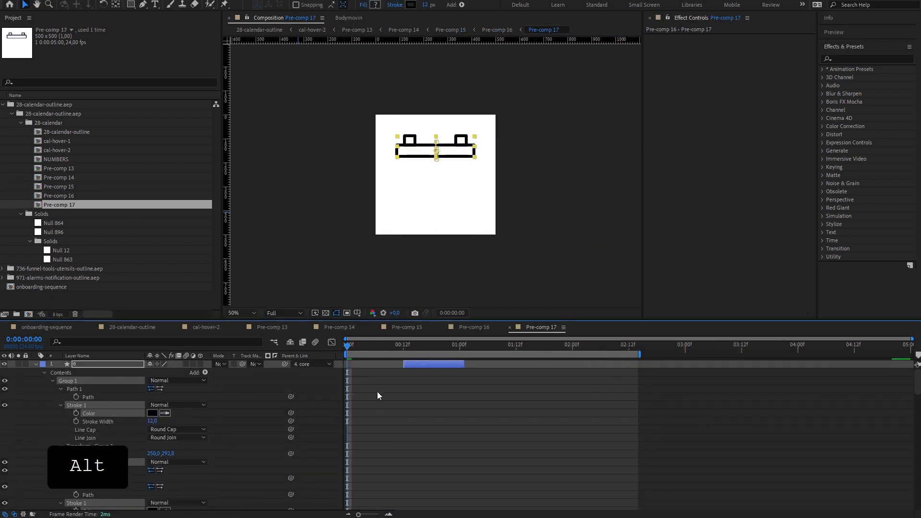
key("u")
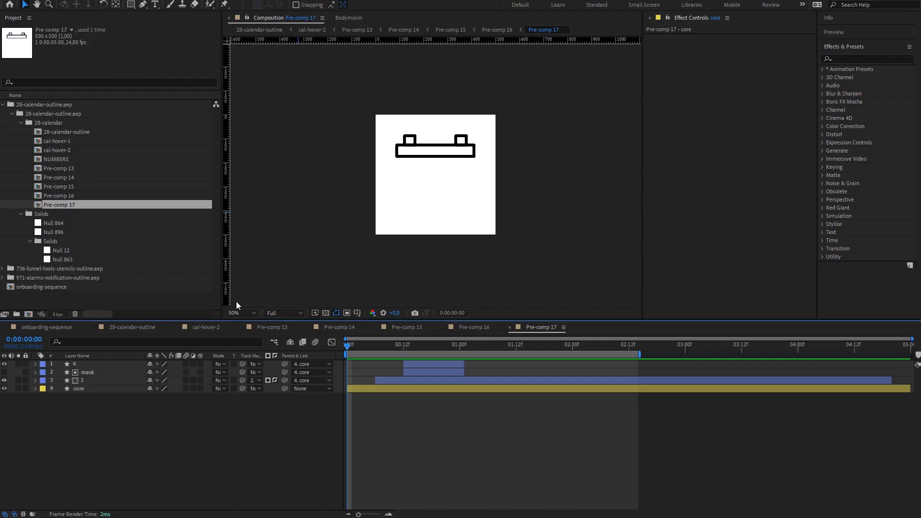
Step: Set the stroke width of all shape layers in Pre-comp 17 to 5 px
key("ctrl+a")
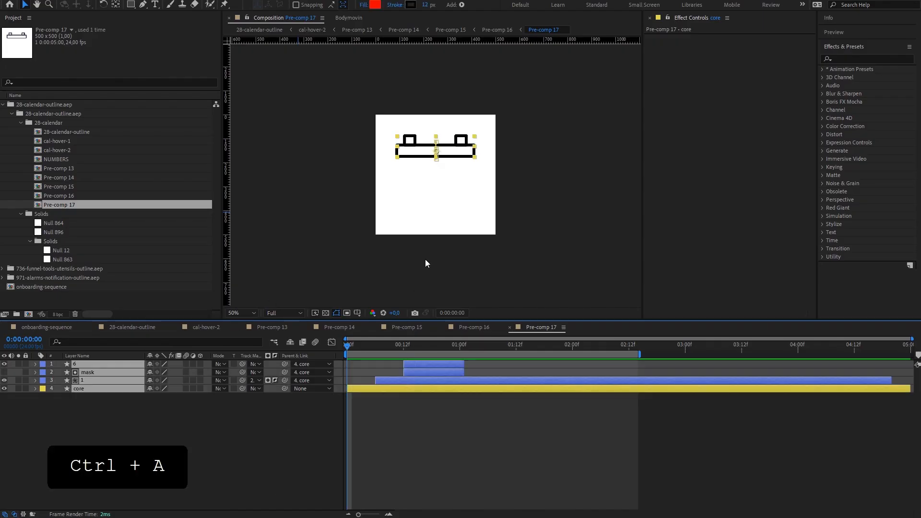
left_click(425, 4)
type("5")
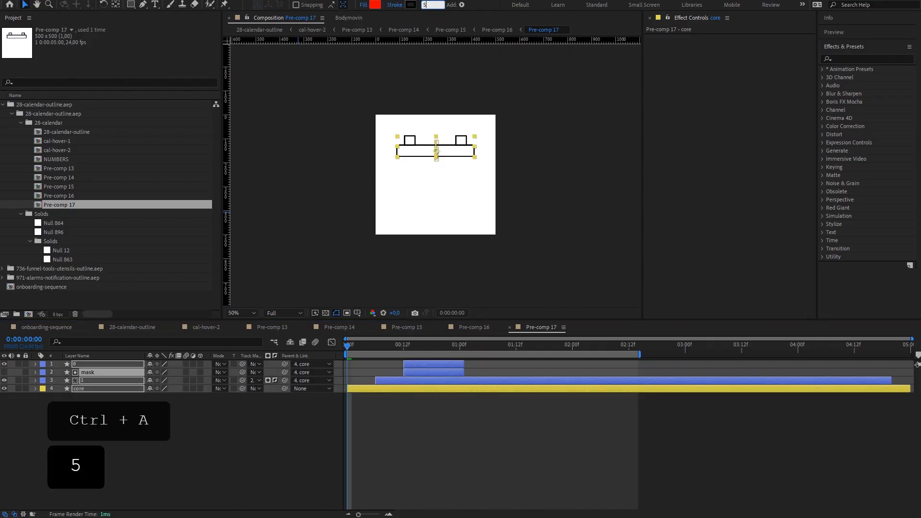
left_click(190, 459)
scroll(440, 221, "up", 2)
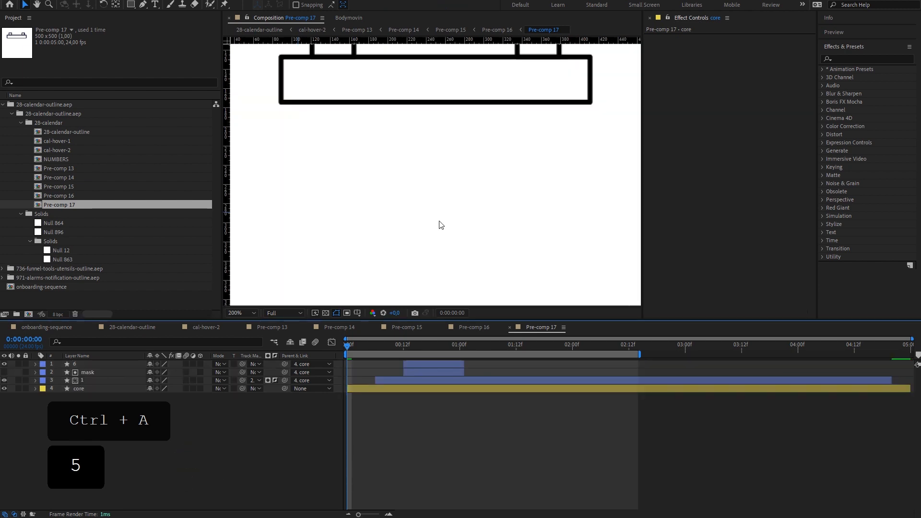
scroll(439, 222, "down", 1)
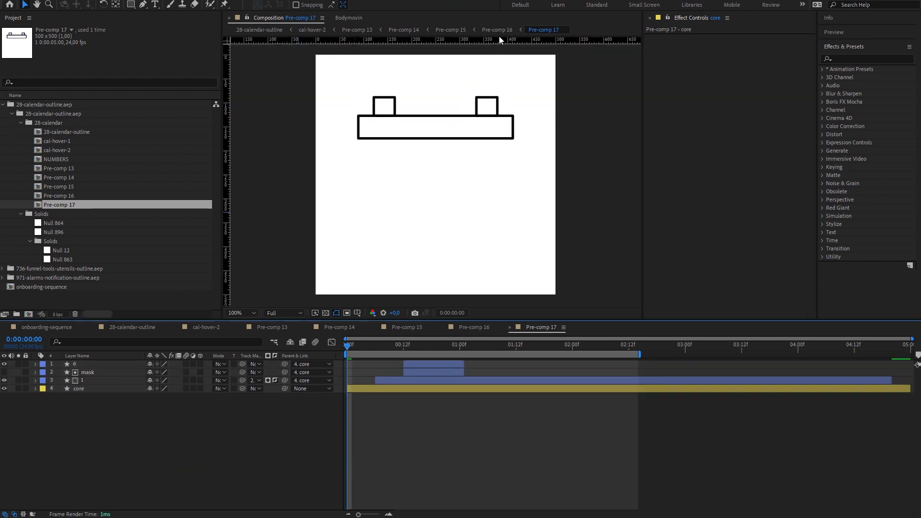
Step: Set the stroke width of the shape layers in Pre-comp 16 to 5 px
left_click(477, 327)
key("ctrl+a")
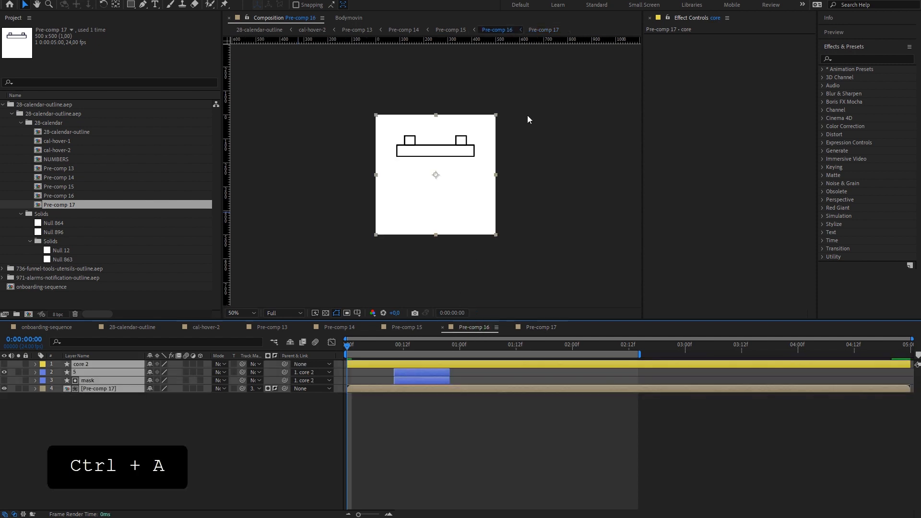
left_click(426, 6)
type("5")
left_click(462, 437)
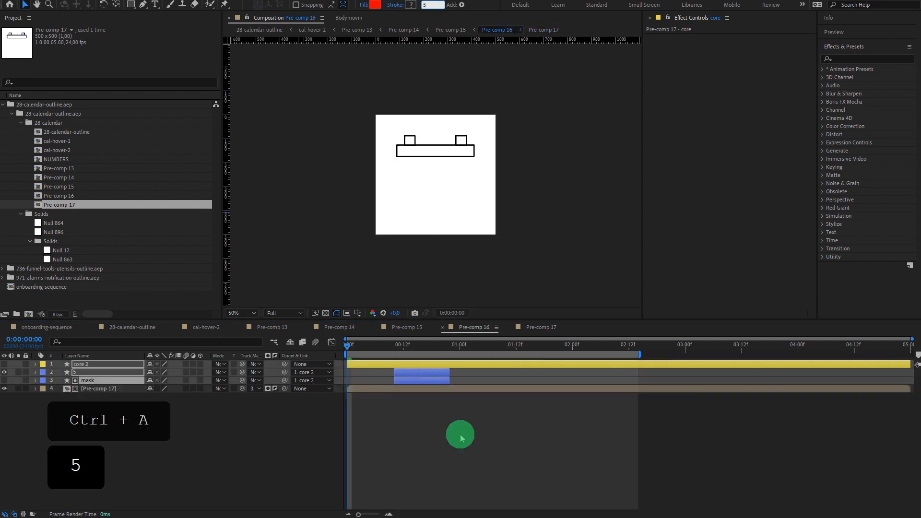
Step: Set the stroke width of the shape layers in Pre-comp 15 and Pre-comp 14 to 5 px
left_click(418, 330)
left_click(426, 4)
type("5")
left_click(336, 328)
key("ctrl+a")
left_click(424, 5)
type("65")
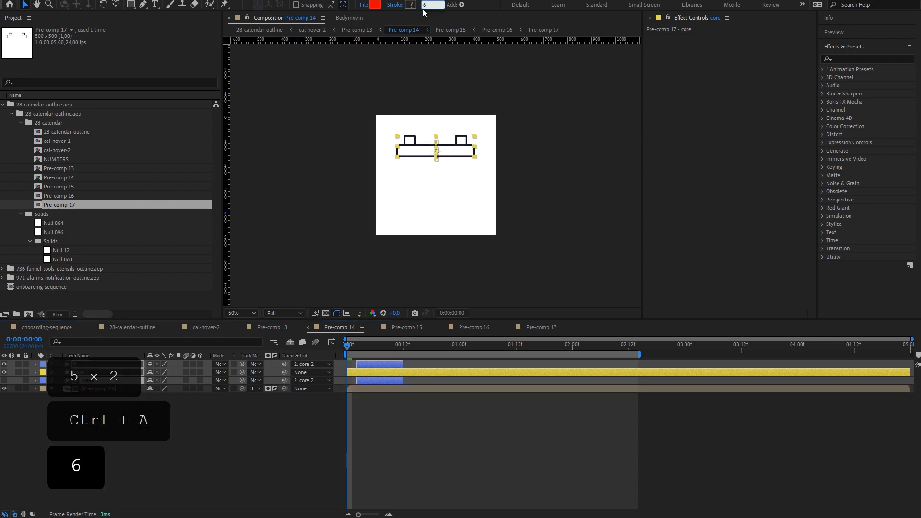
Step: Set the stroke width of the shape layers in Pre-comp 13 to 5 px
left_click(356, 29)
left_click(427, 6)
left_click(589, 232)
Step: Set the stroke width of the core 2, 1 and mask layers in cal-hover-2 to 5 px and scrub the animation
left_click(215, 329)
left_click(96, 364)
left_click(96, 380, "shift")
left_click(426, 5)
type("5")
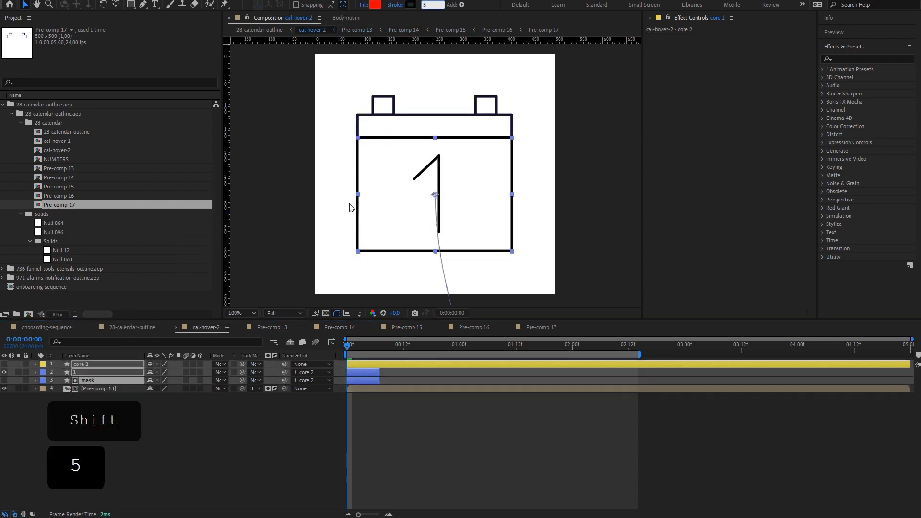
left_click(348, 204)
left_click(157, 329)
left_click(206, 327)
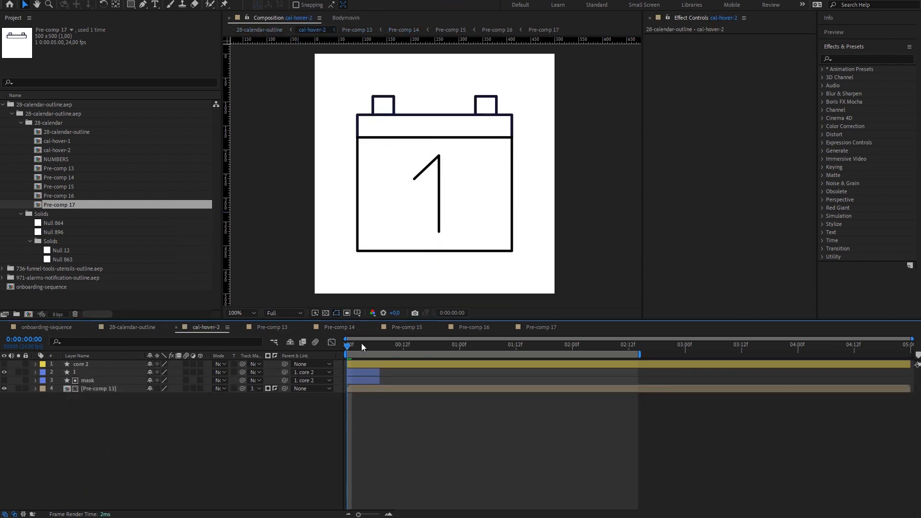
left_click_drag(353, 344, 318, 329)
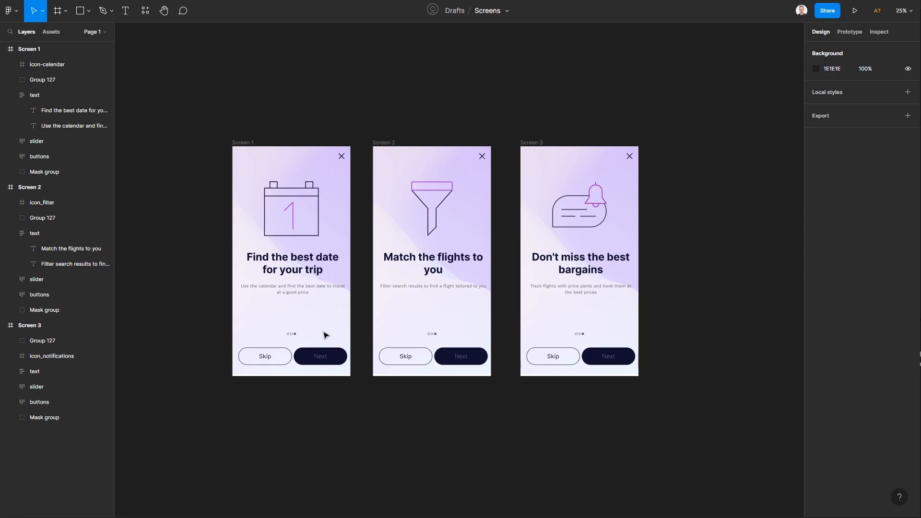
Step: In the Figma Screens file, copy the stroke colour 992AD8 of the digit 1 in Screen 1's calendar icon
double_click(293, 214)
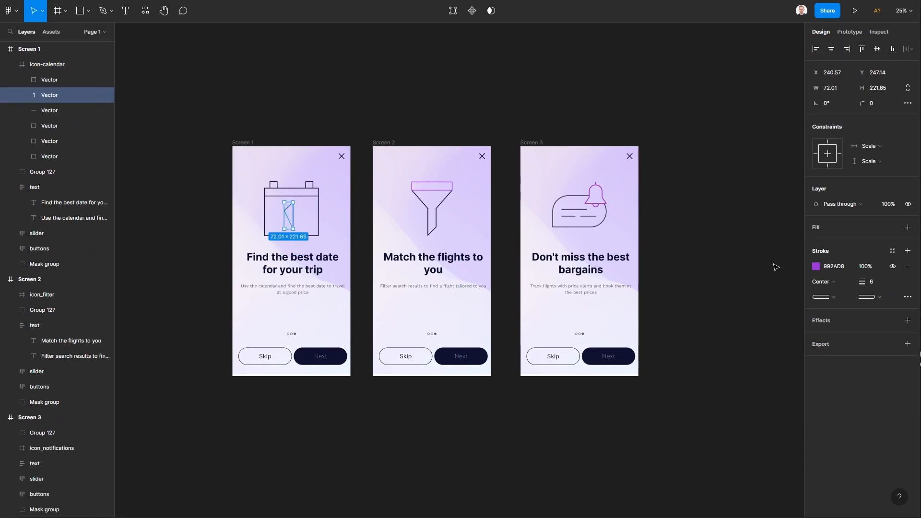
left_click(836, 267)
key("ctrl+c")
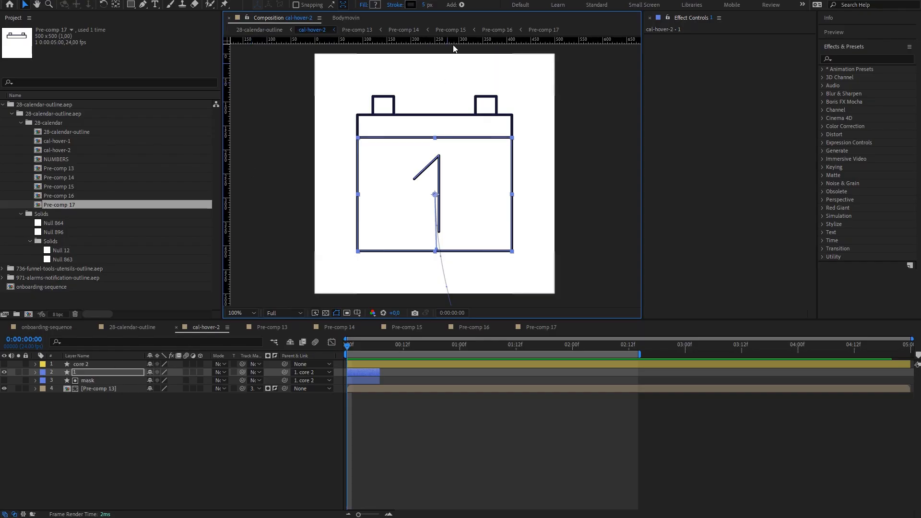
Step: Back in After Effects, set the stroke colour of the digit 1 in cal-hover-2 to 992AD8
key("u")
key("u")
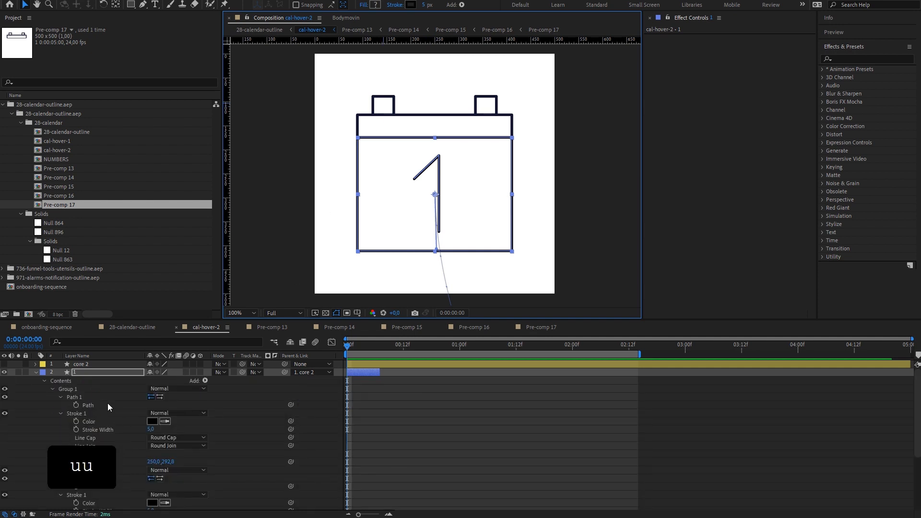
left_click(108, 405)
left_click(437, 161)
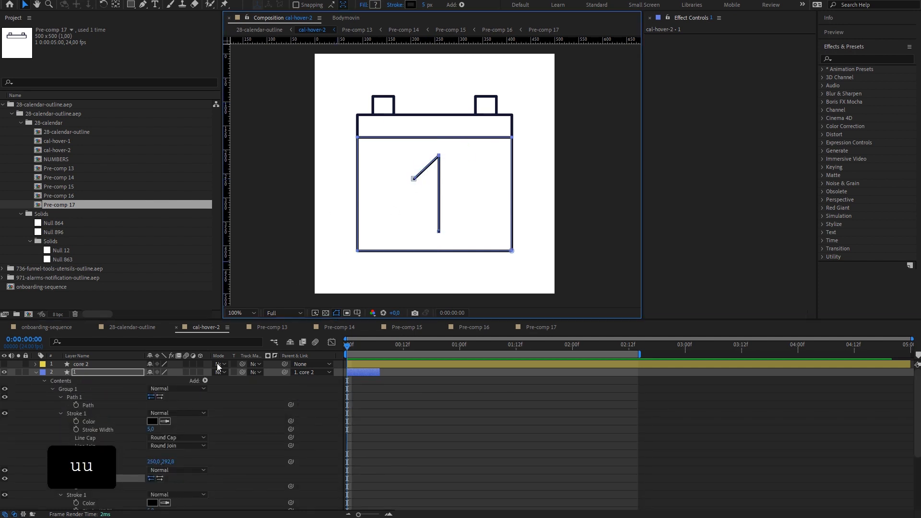
scroll(160, 421, "down", 3)
left_click(149, 429)
key("ctrl+v")
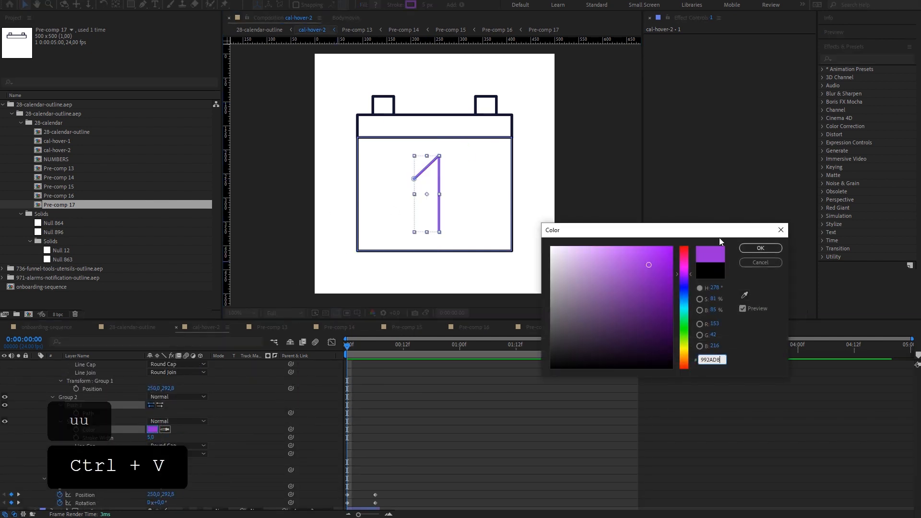
left_click(756, 247)
left_click(543, 436)
key("u")
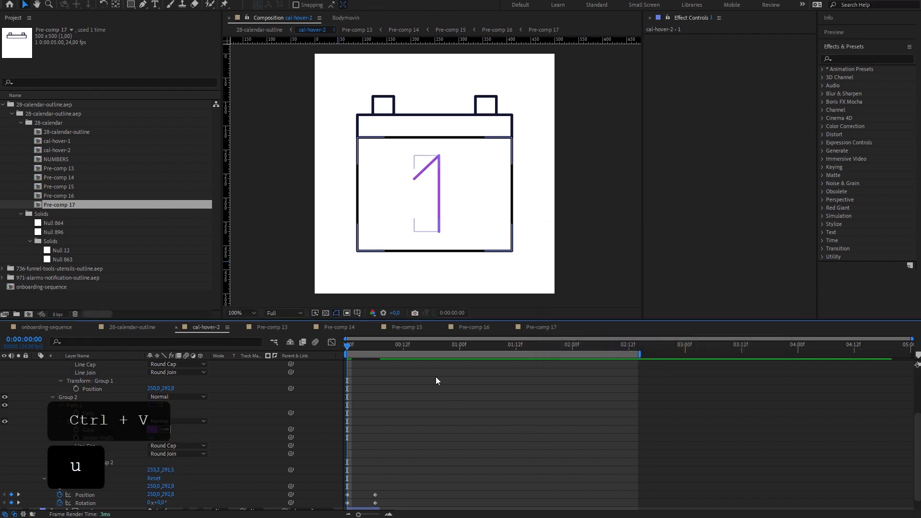
key("u")
Step: Set the stroke colour of the digit 2 in Pre-comp 13 to 992AD8
left_click(272, 327)
left_click(95, 364)
key("u")
key("u")
left_click(154, 496)
key("ctrl+v")
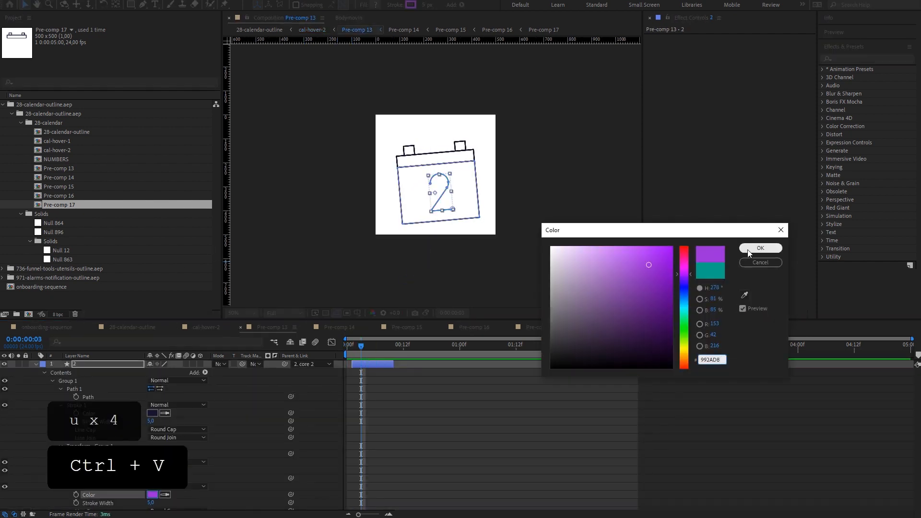
left_click(756, 247)
Step: Apply the stroke colour 992AD8 to the digit 3 in Pre-comp 14 and the digit 4 in Pre-comp 15
left_click(339, 327)
key("ctrl+v")
left_click(407, 327)
key("u")
key("u")
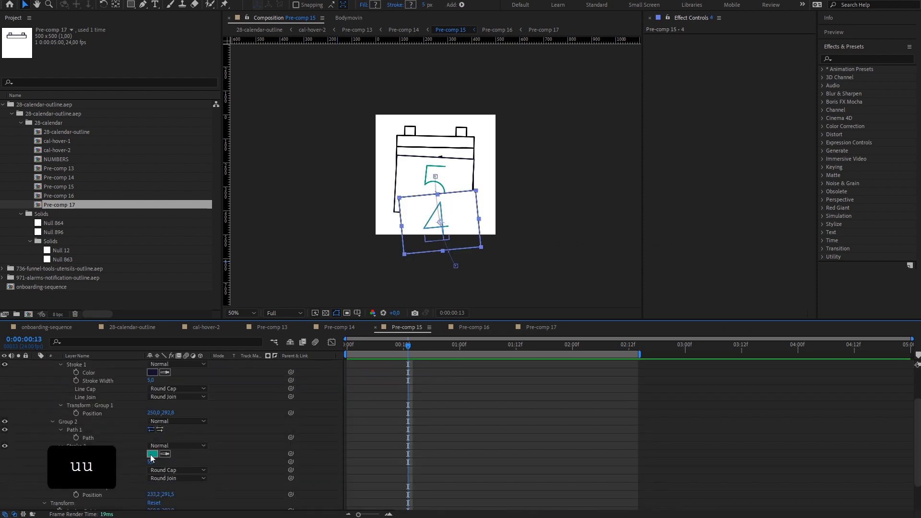
left_click(152, 453)
key("ctrl+v")
Step: Set the stroke colour of the digit 5 in Pre-comp 16 to 992AD8
left_click(474, 327)
key("u")
key("u")
left_click(152, 421)
key("ctrl+v")
left_click(756, 248)
Step: Set the stroke colour of the digit 6 in Pre-comp 17 to 992AD8
left_click(540, 327)
left_click(93, 366)
key("u")
key("u")
key("u")
key("ctrl+v")
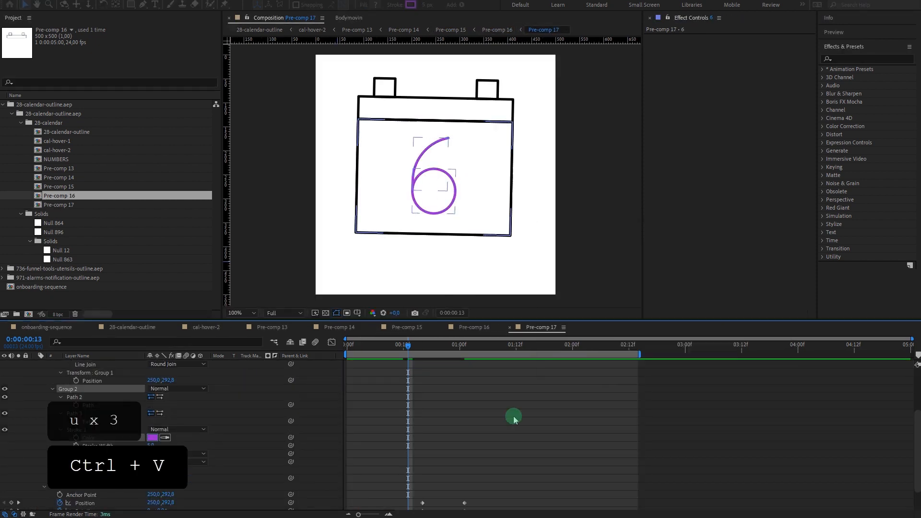
Step: Play back the cal-hover-2 animation to check the recoloured digits and strokes
left_click(206, 327)
key("space")
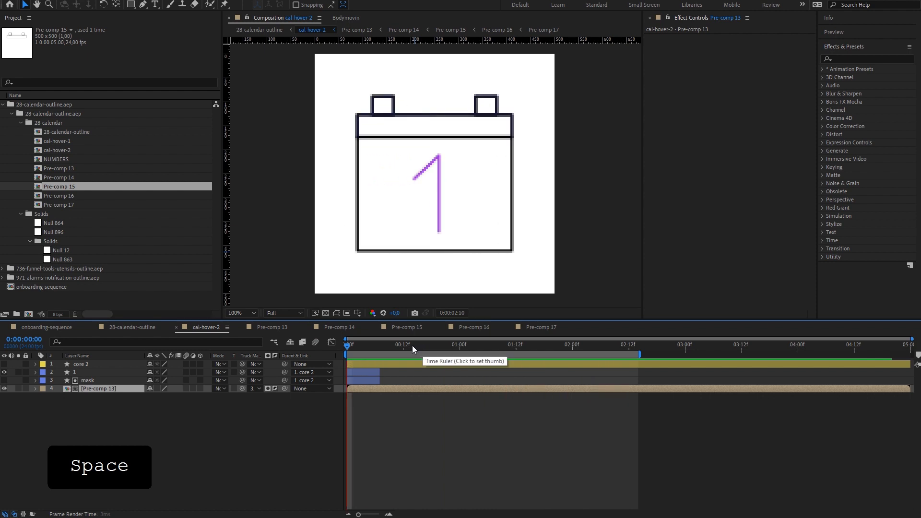
Step: Add the cal-hover-2 composition as a layer starting at 0:00:00:00 in the onboarding-sequence composition
left_click_drag(413, 345, 331, 367)
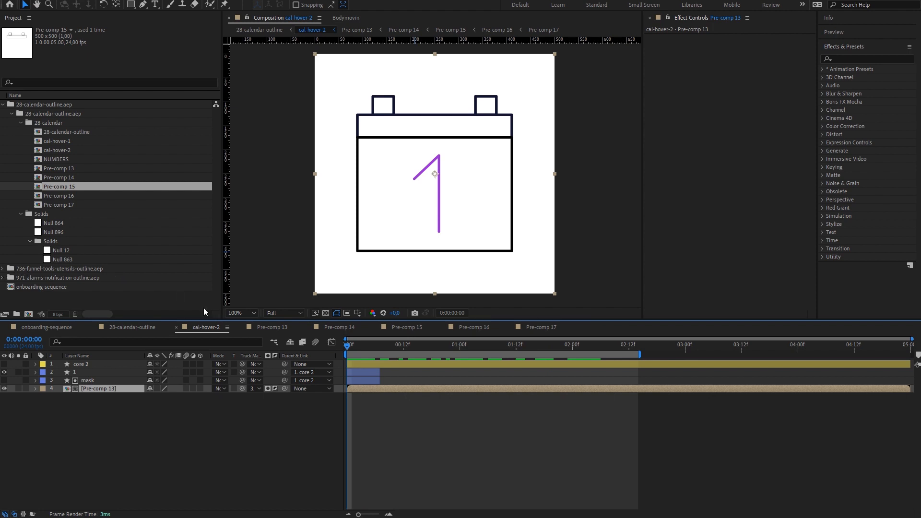
left_click(102, 364)
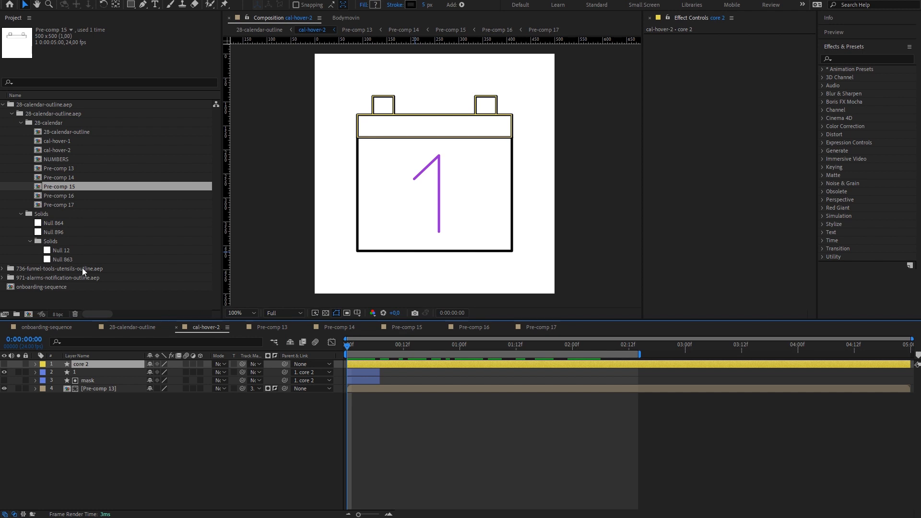
left_click(57, 149)
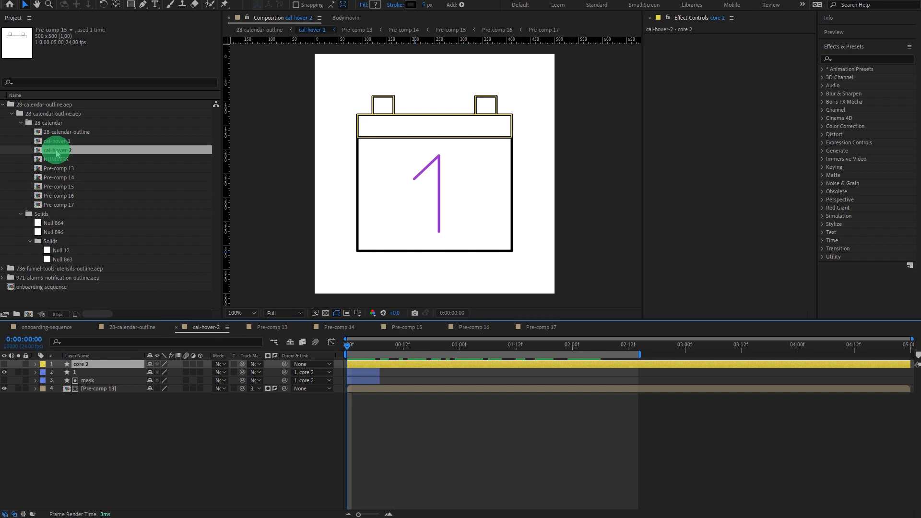
left_click(55, 329)
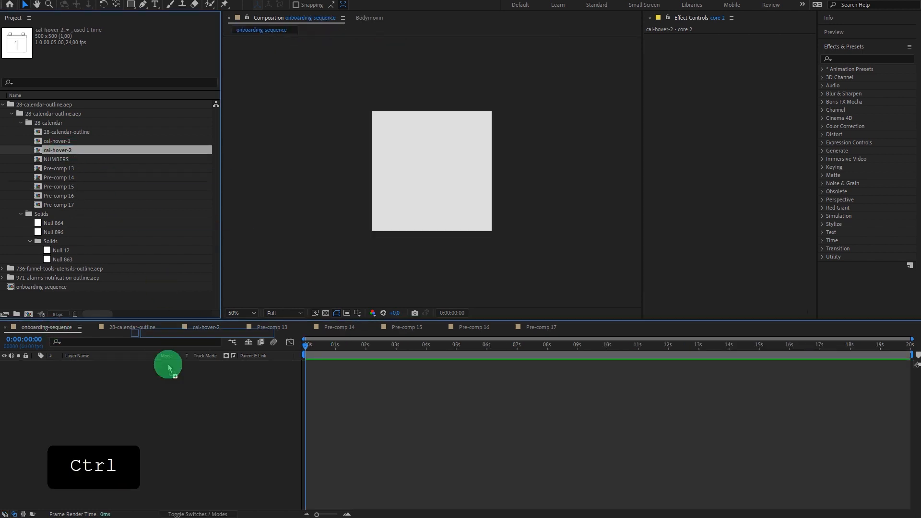
key("ctrl+slash")
left_click(160, 407)
Step: Rename the cal-hover-2 layer in onboarding-sequence as calendar-sequence
left_click(104, 364)
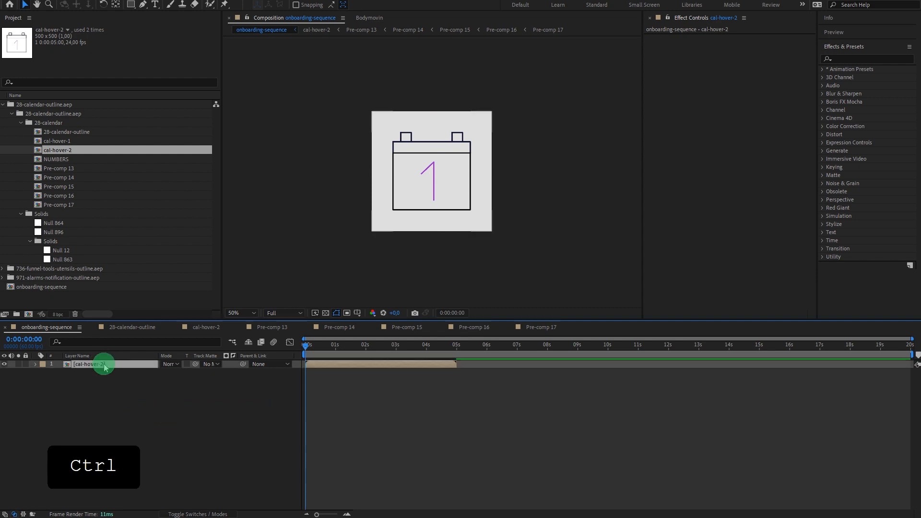
key("Return")
type("calendar")
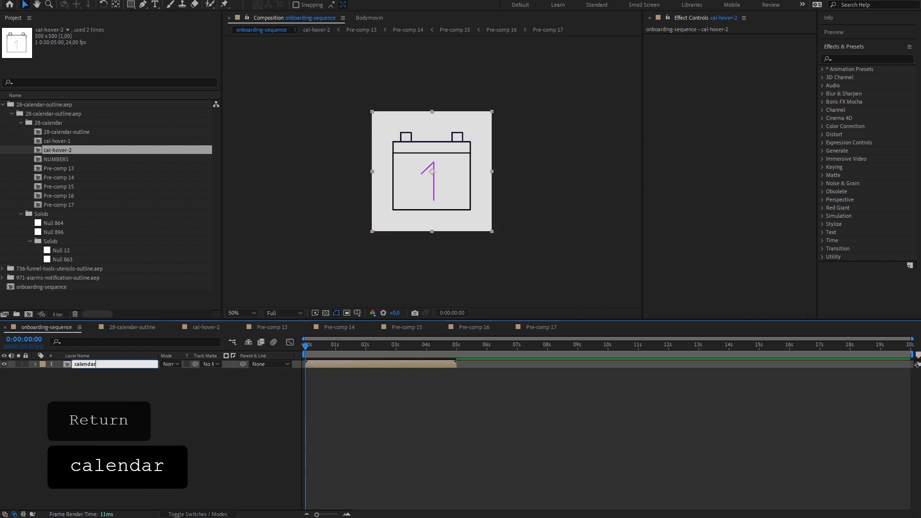
type("-hover")
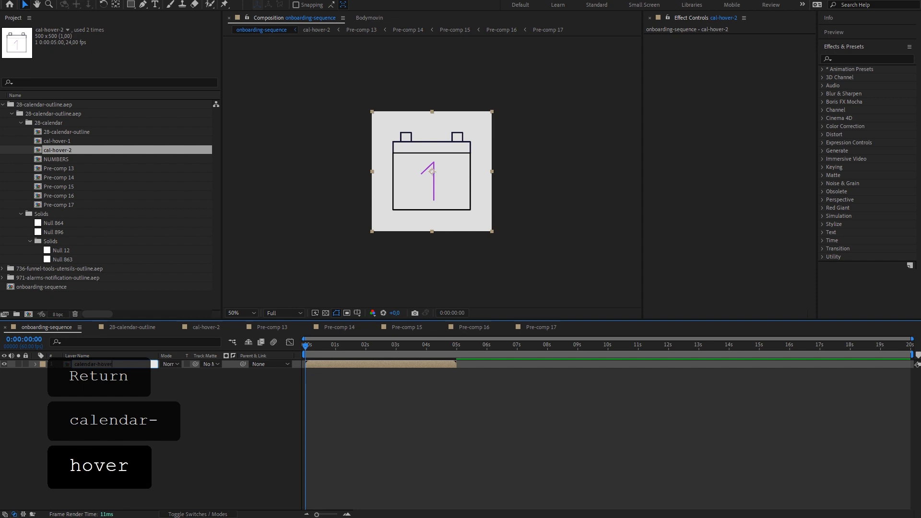
key("Return")
key("Return")
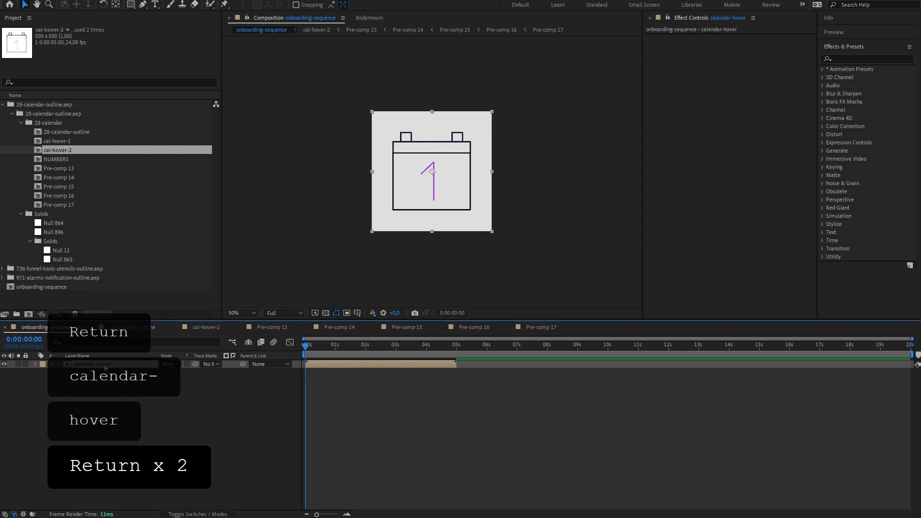
key("Right")
key("BackSpace")
key("BackSpace")
key("BackSpace")
type("sequence")
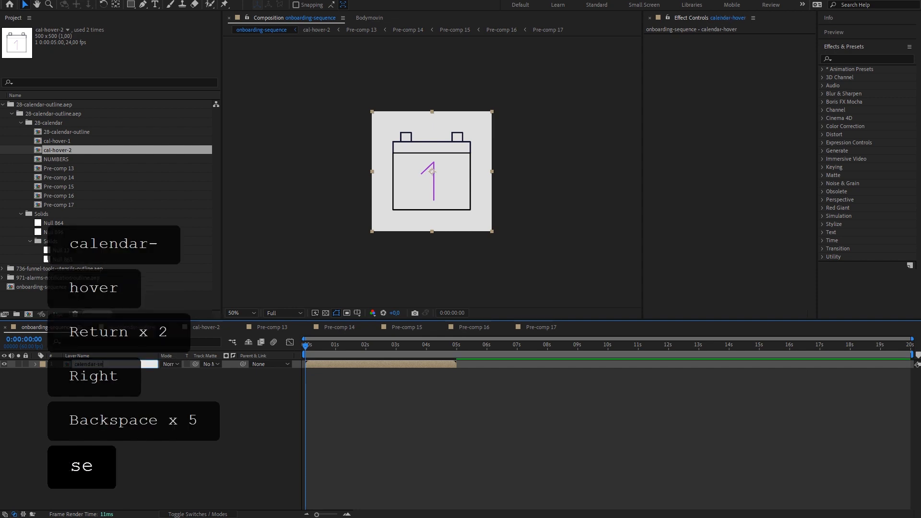
key("Return")
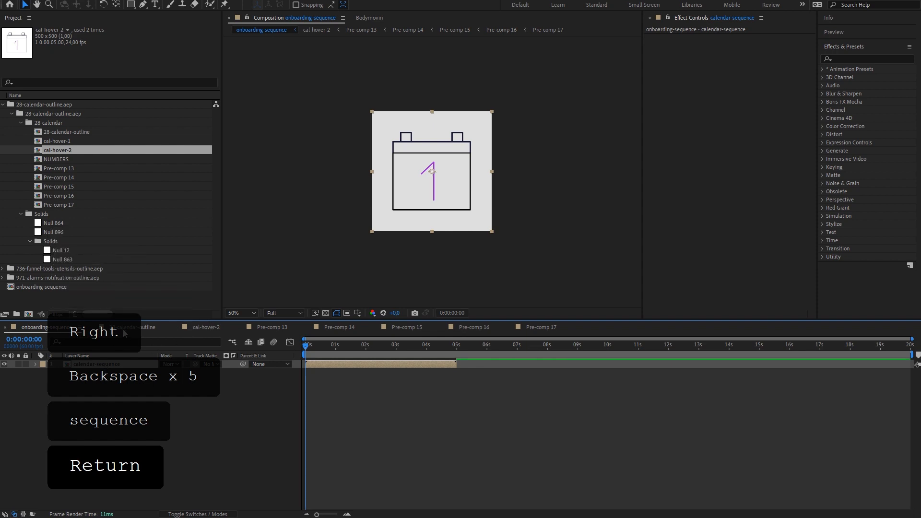
Step: Locate the end of the calendar animation in cal-hover-2 and trim the calendar-sequence layer's end to 0:00:02:30 in onboarding-sequence
left_click(210, 327)
left_click_drag(391, 344, 628, 361)
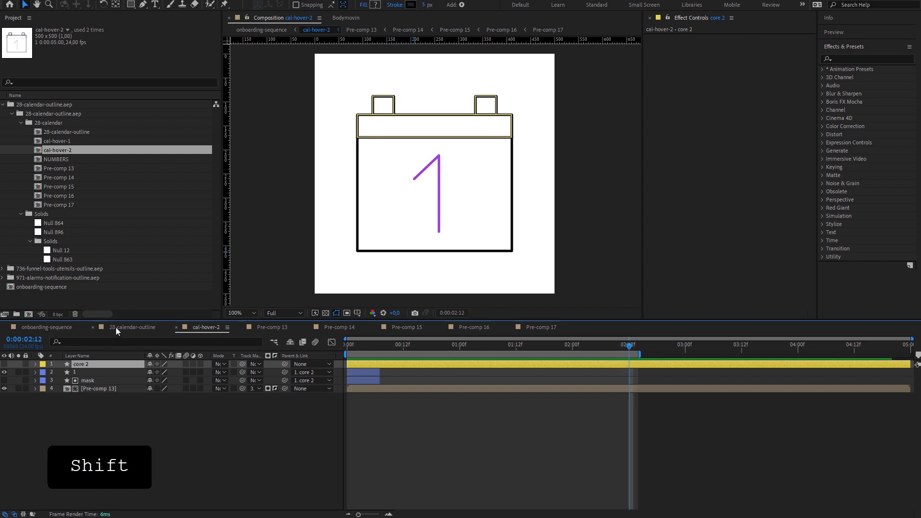
left_click(51, 328)
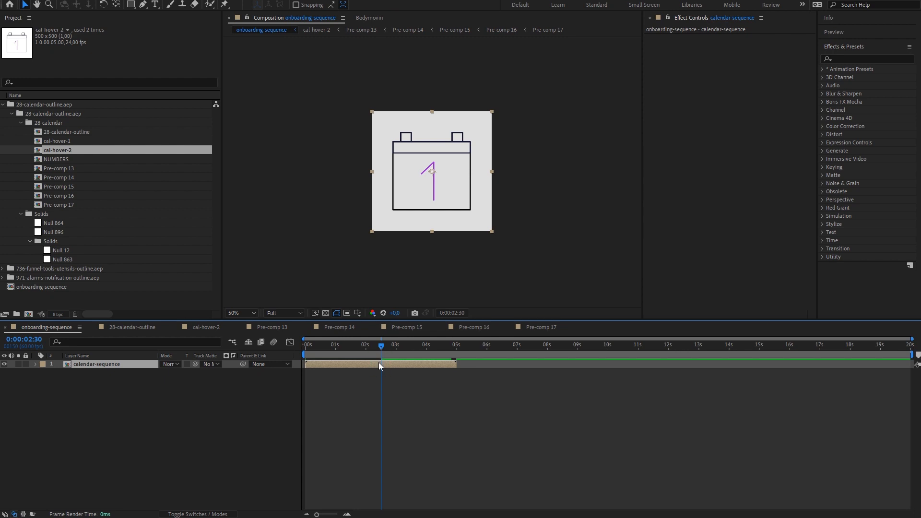
key("alt+bracketright")
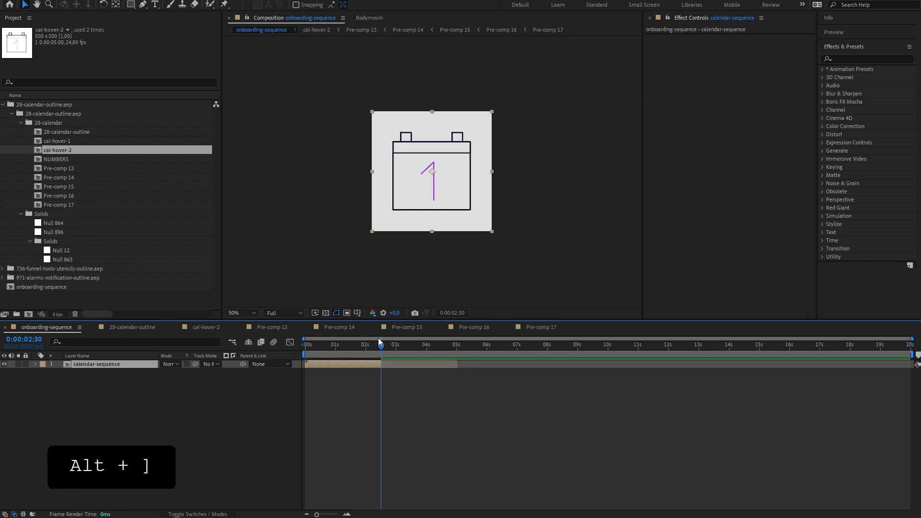
Step: Add a layer marker to calendar-sequence at 0:00:02:30 and extend the layer's end to about three seconds
mouse_move(378, 339)
left_mouse_down()
mouse_move(390, 349)
mouse_move(382, 346)
mouse_move(384, 363)
mouse_move(397, 365)
mouse_move(380, 343)
mouse_move(397, 343)
mouse_move(382, 343)
left_mouse_up()
key("shift")
key("shift")
key("KP_Multiply")
key("shift")
left_click(386, 425)
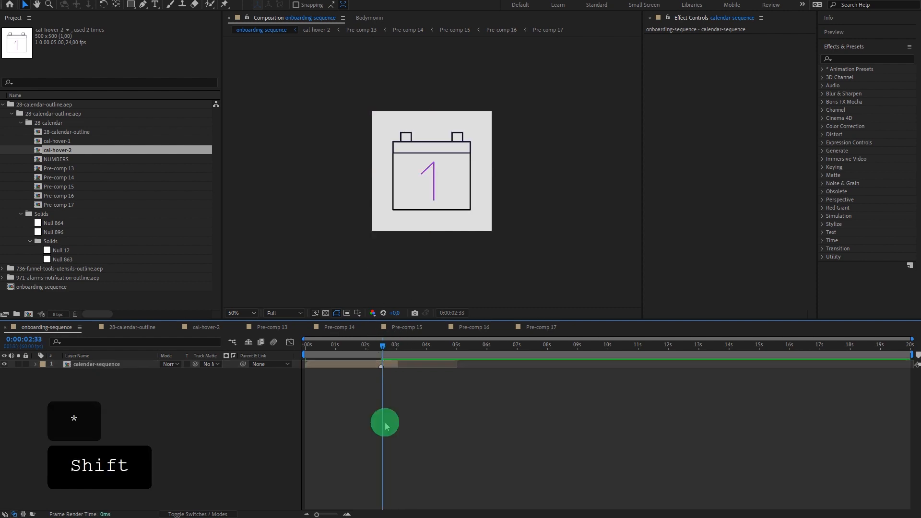
Step: Trim the calendar-sequence layer's end to exactly 0:00:03:00
left_click(395, 345, "shift")
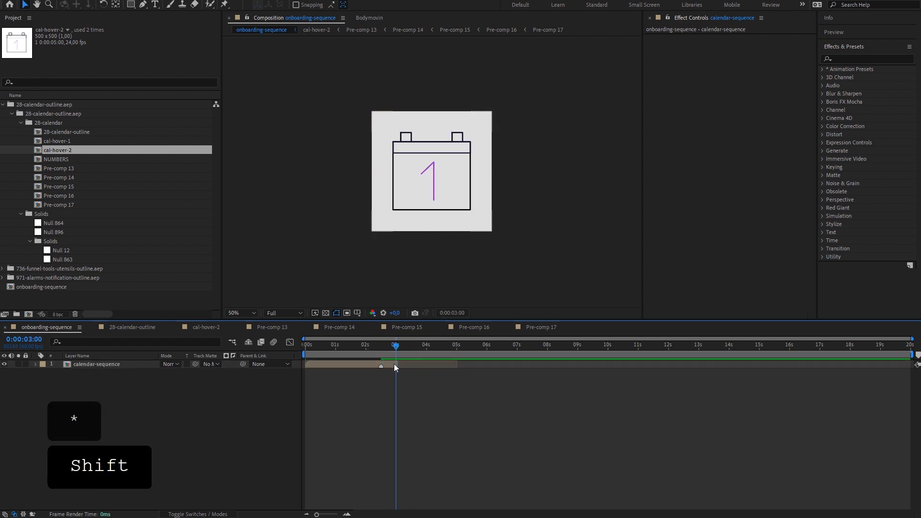
left_click(395, 367)
key("alt+bracketright")
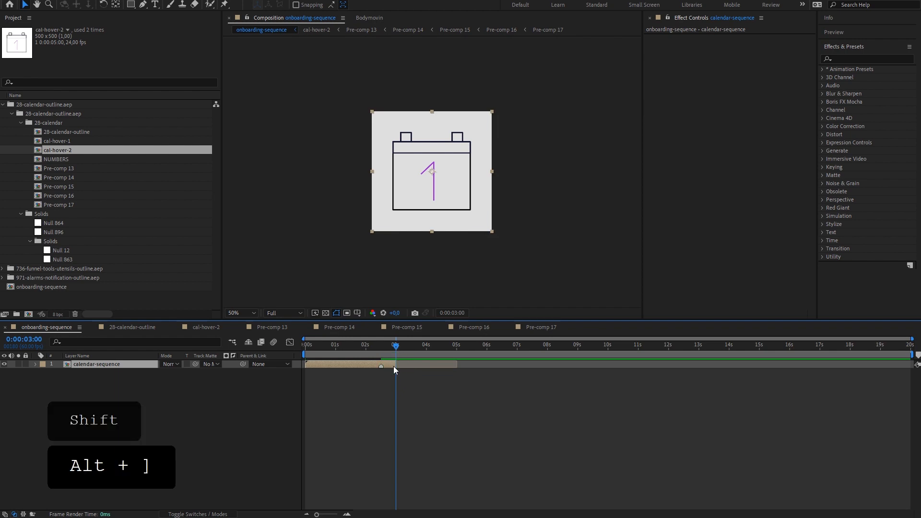
left_click(346, 405)
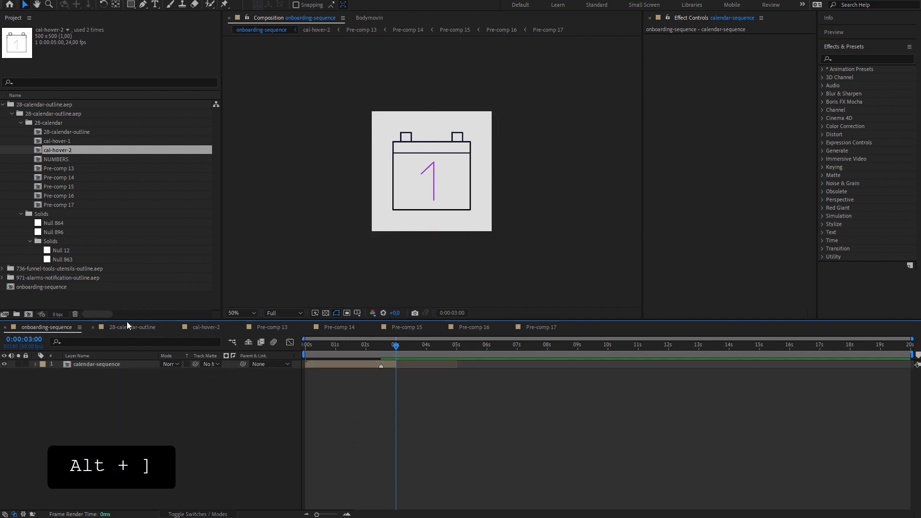
Step: Close all timelines except onboarding-sequence and open the 736-funnel-tools-utensils-outline composition
right_click(44, 328)
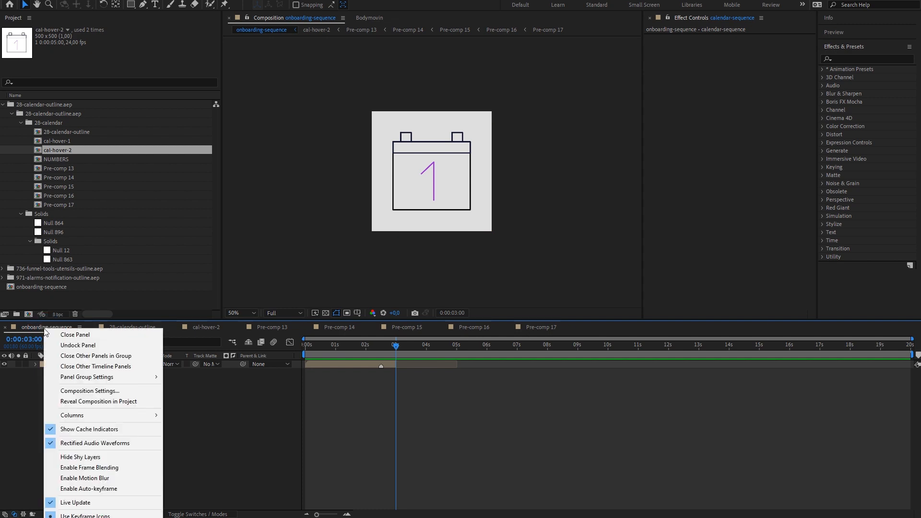
left_click(96, 367)
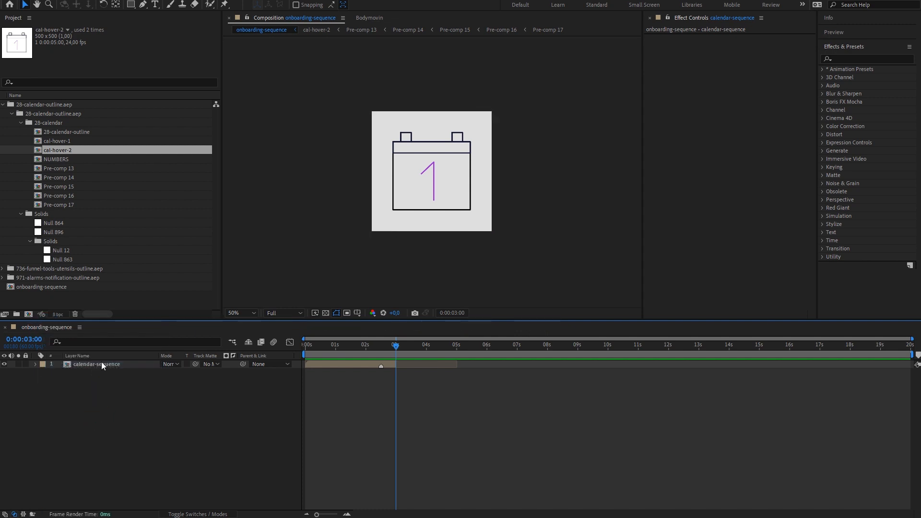
left_click(3, 268)
double_click(45, 250)
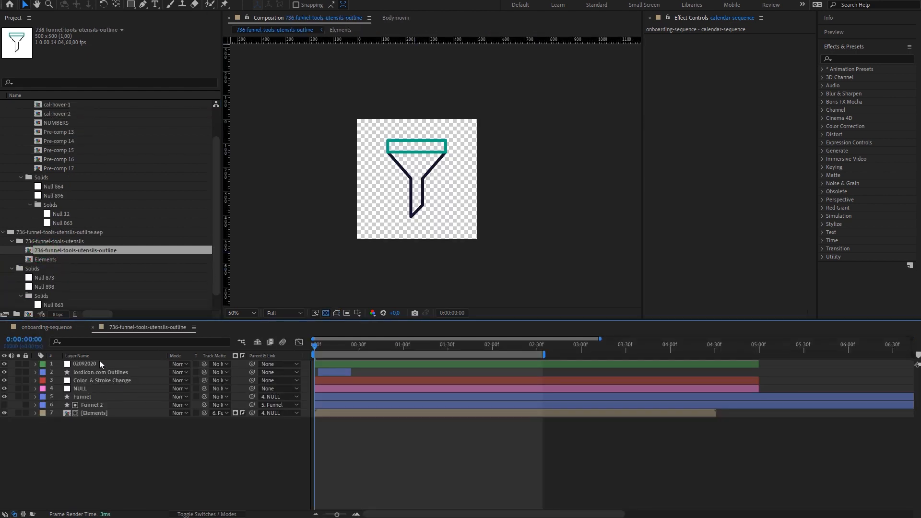
left_click(100, 364)
left_click(94, 388, "shift")
key("Delete")
key("ctrl+z")
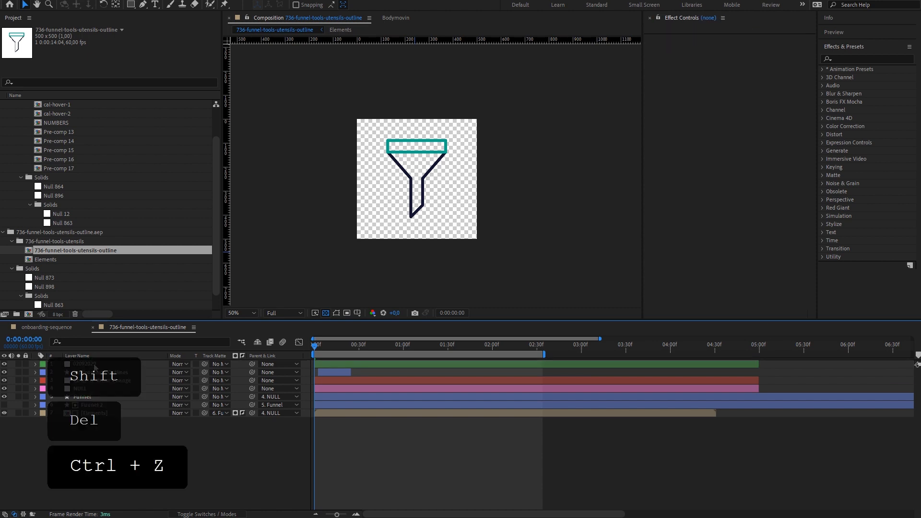
Step: Delete the 02092020, lordicon.com Outlines, Color & Stroke Change and NULL layers from the funnel composition
left_click(93, 365)
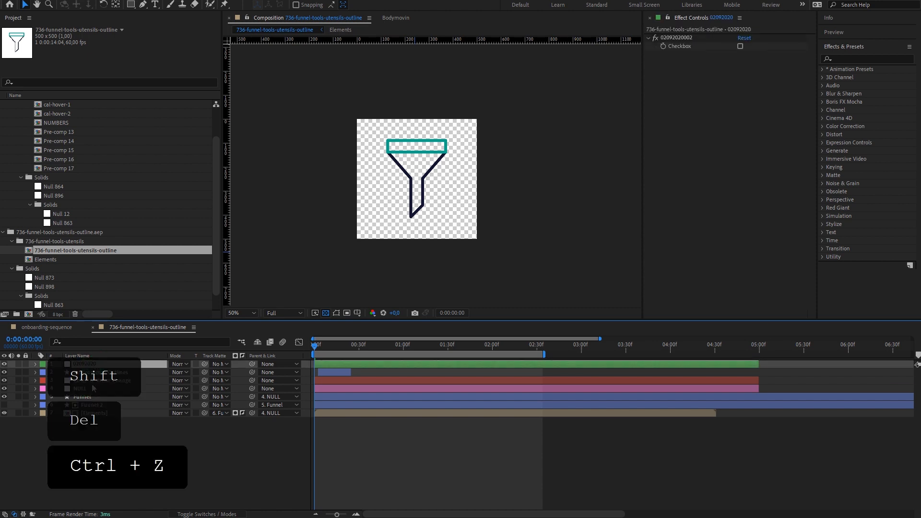
left_click(94, 388, "shift")
key("Delete")
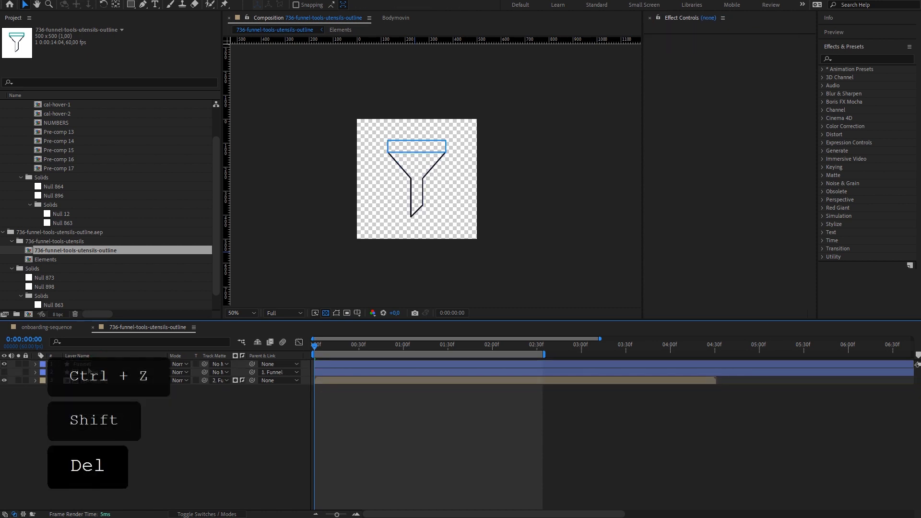
Step: Check the stroke settings of the Funnel and Funnel 2 layers
left_click(114, 365)
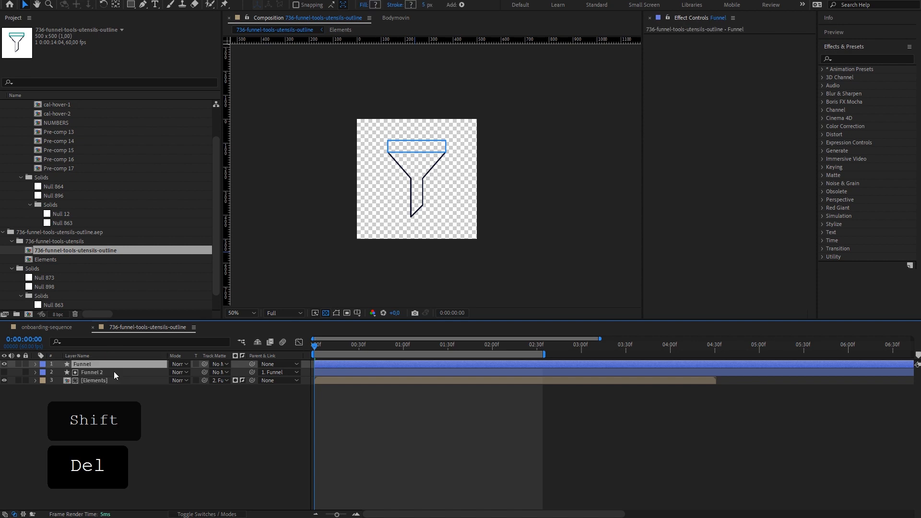
left_click(114, 372, "shift")
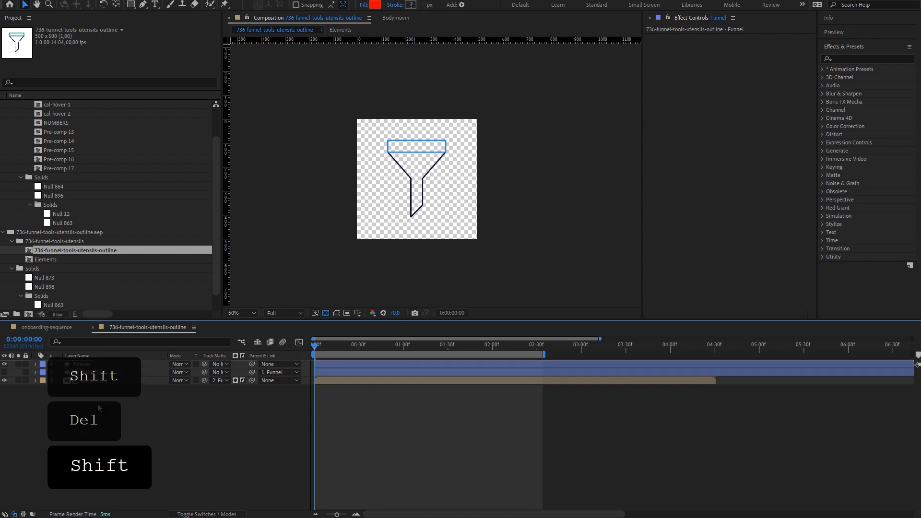
left_click(94, 363)
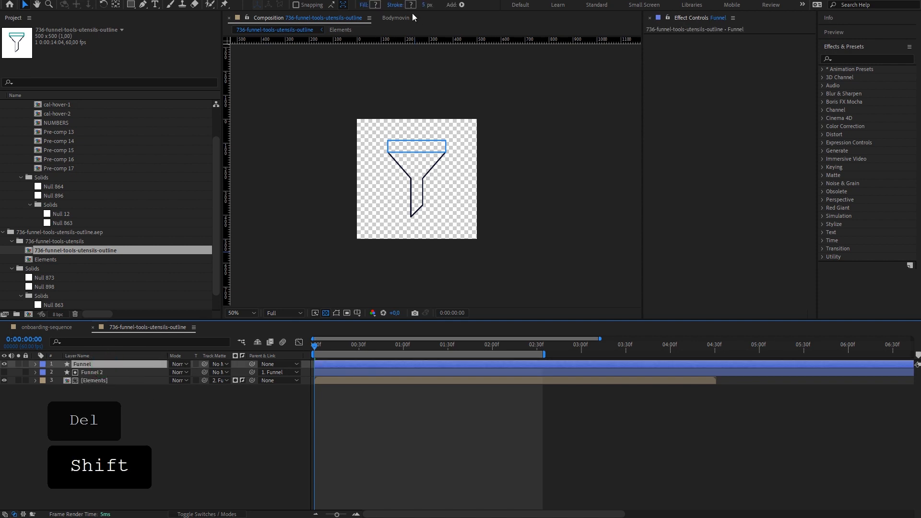
Step: In the Elements pre-comp, set the stroke width of all shape layers to 5 px and remove the stroke width expressions
left_click(91, 380, "shift")
double_click(93, 379)
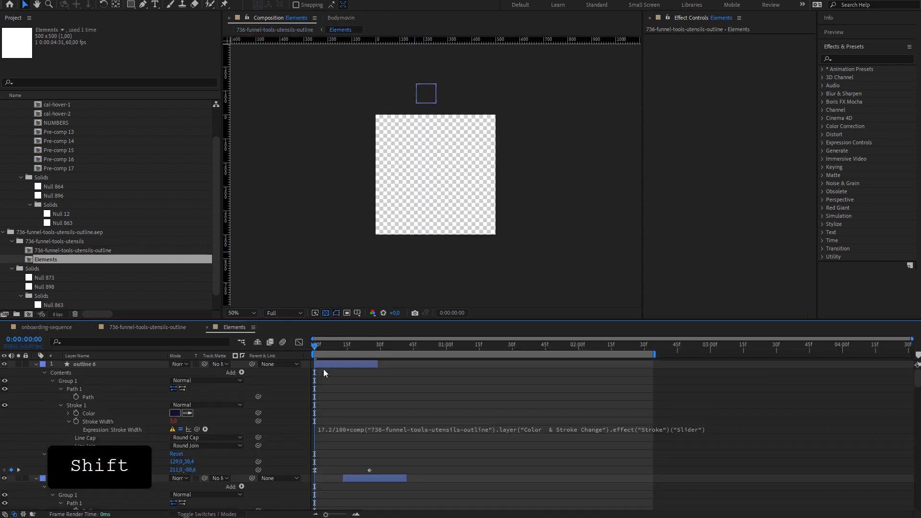
left_click_drag(354, 349, 384, 357)
left_click(405, 389)
key("ctrl+a")
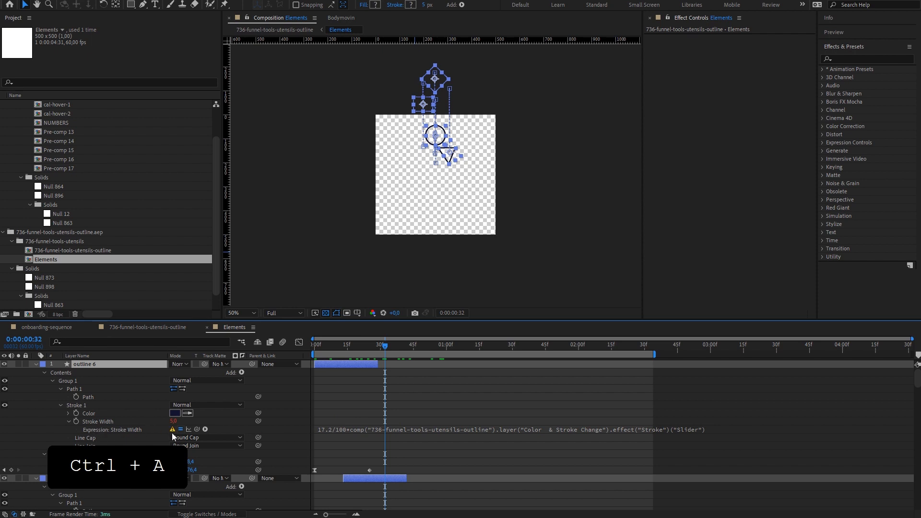
left_click(423, 5)
type("5")
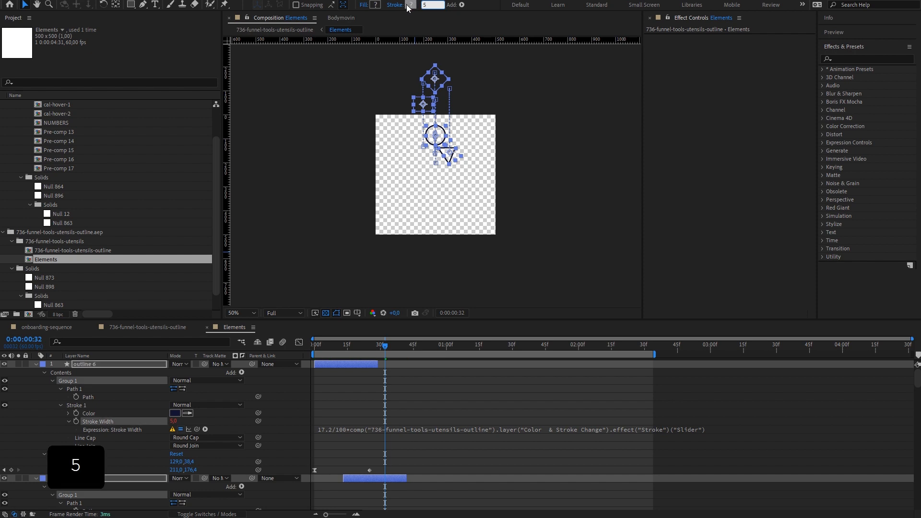
key("Return")
left_click(75, 421, "alt")
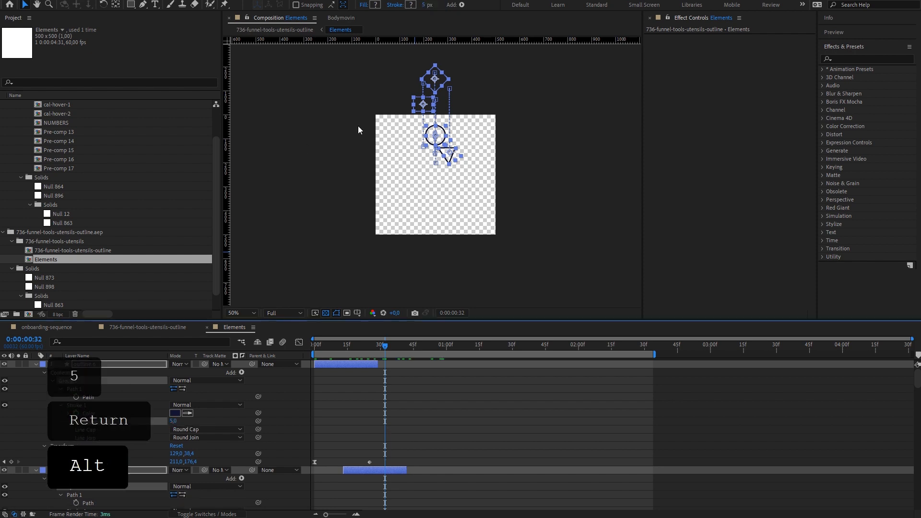
Step: Try to set the stroke colour of all Elements shape layers to 000000
left_click(411, 6)
key("Return")
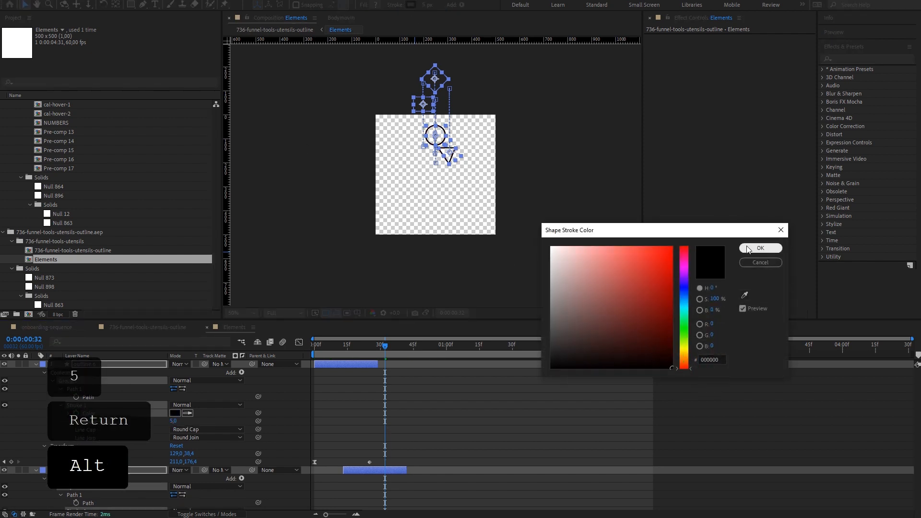
left_click(347, 406)
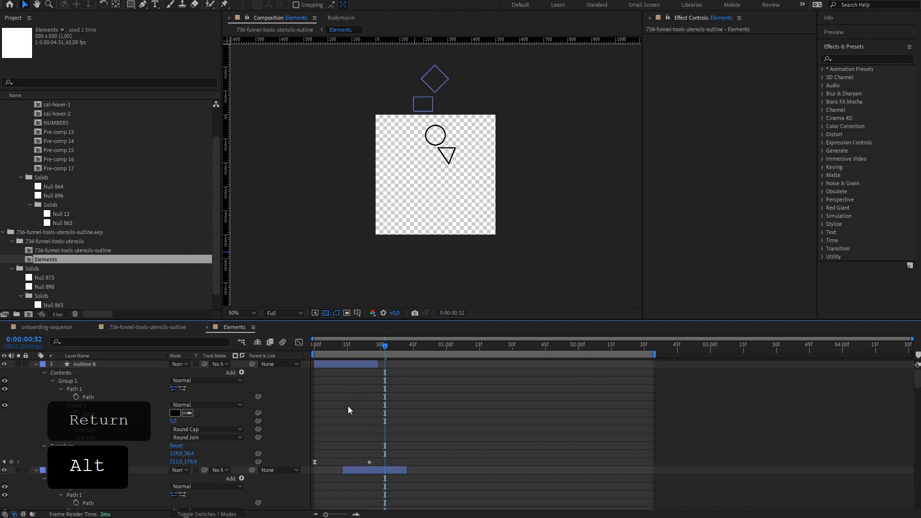
key("ctrl+z")
Step: Undo the last stroke colour change on the Elements shape layers
scroll(347, 406, "down", 12)
scroll(344, 402, "down", 5)
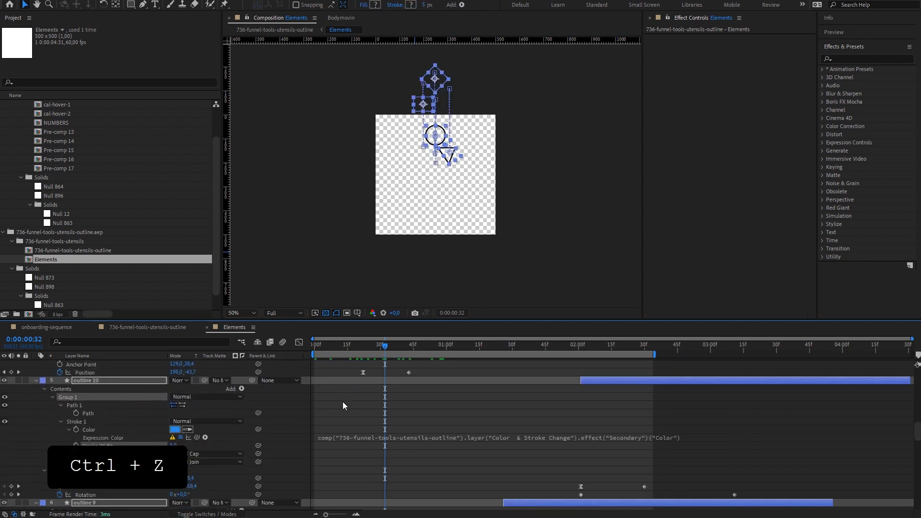
left_click(551, 381)
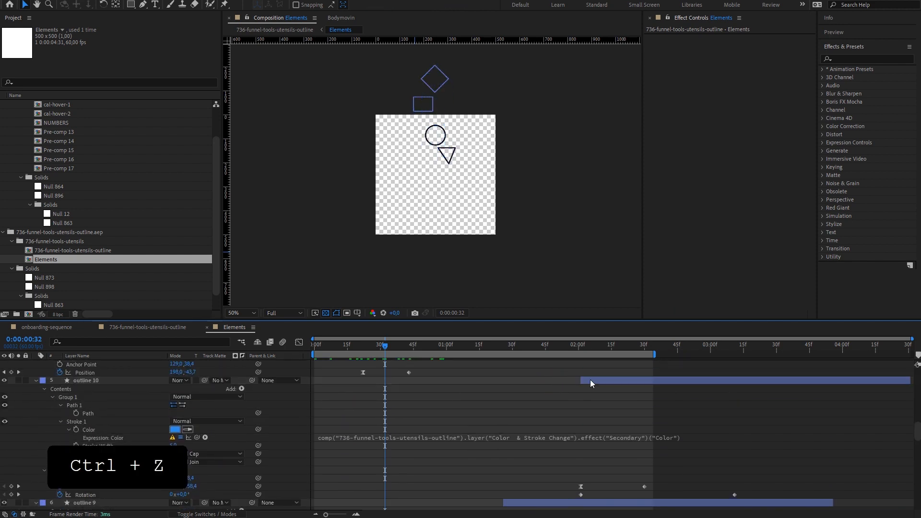
Step: Set the stroke colour of the blue outline 10, outline 9 and outline 8 layers to the copied purple
left_click(590, 380)
scroll(585, 389, "down", 3)
scroll(165, 455, "down", 4)
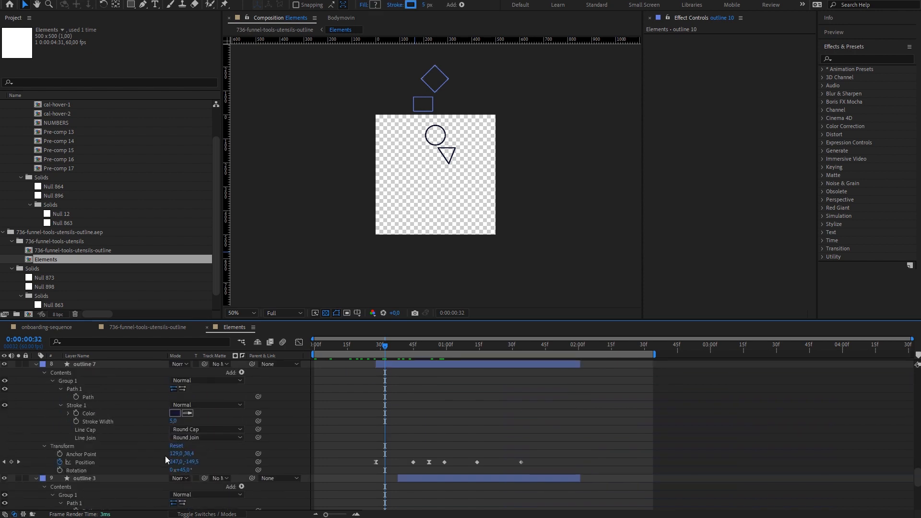
scroll(157, 446, "up", 5)
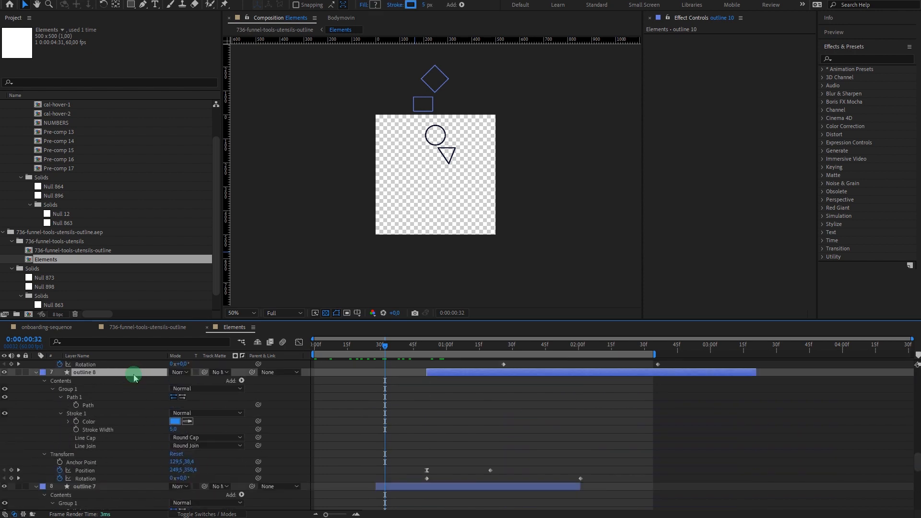
scroll(138, 402, "down", 12)
scroll(140, 405, "down", 6)
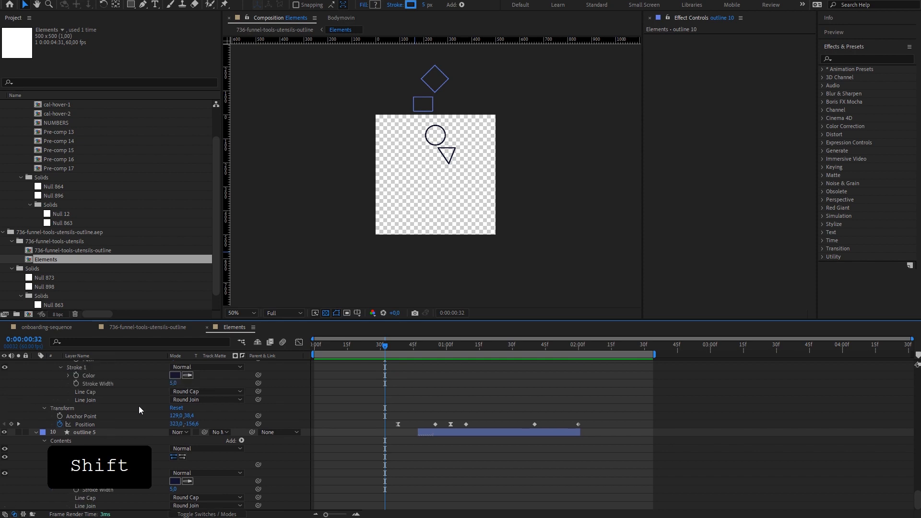
left_click(410, 5)
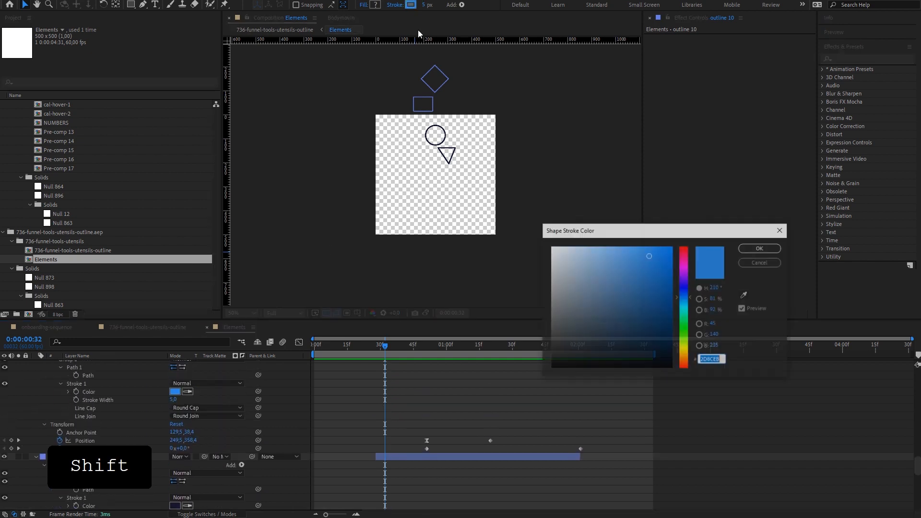
key("ctrl+v")
left_click(758, 250)
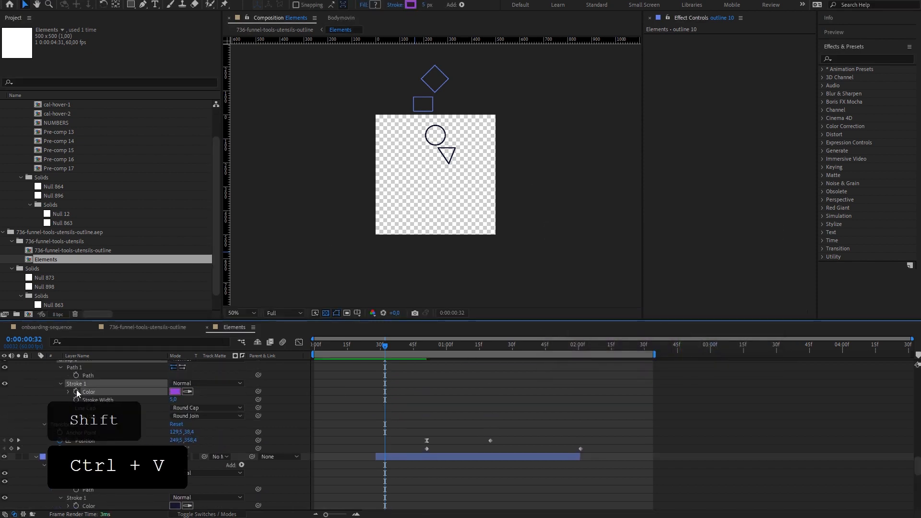
Step: Remove the stroke colour expressions from outline 10, outline 9 and outline 8, and collapse these three layers
scroll(76, 393, "down", 1)
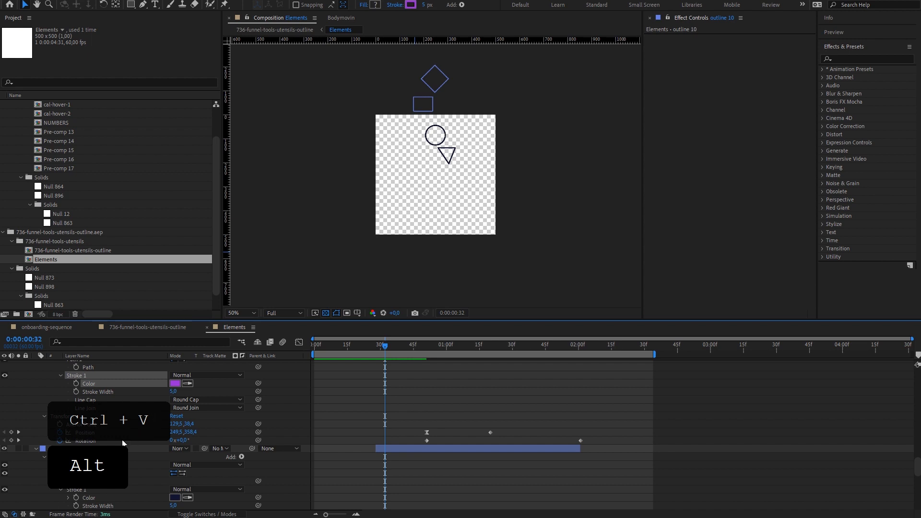
scroll(122, 443, "up", 4)
left_click(37, 433)
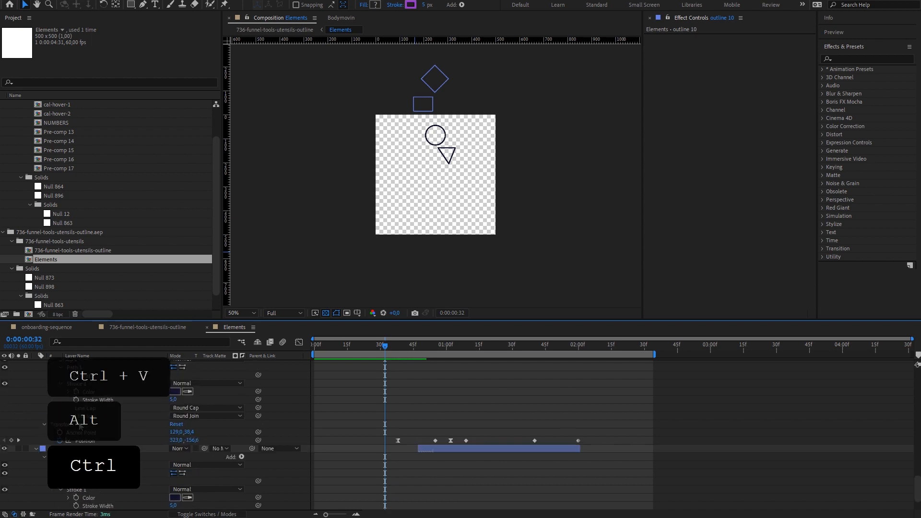
scroll(84, 430, "up", 10)
scroll(133, 432, "up", 4)
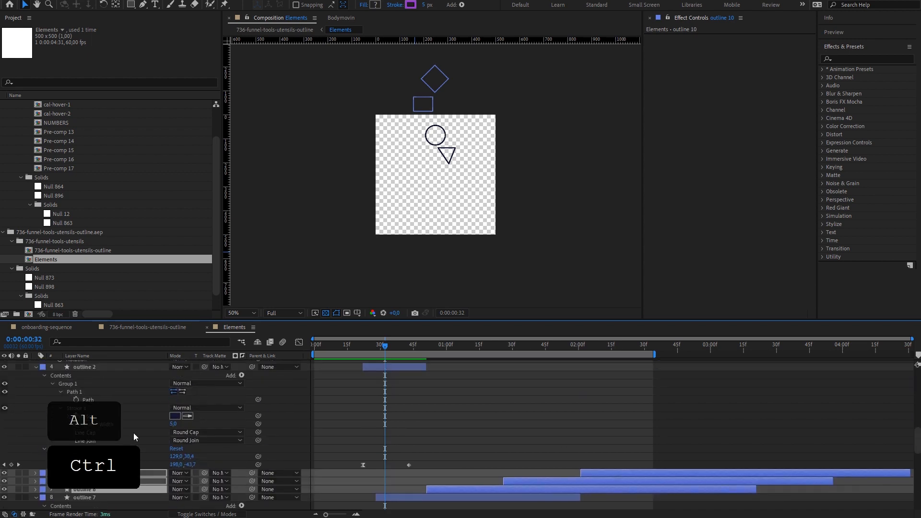
Step: Apply the stroke colour 121331 to all the dark shape layers: outline, outline 2 to 7
left_click(110, 415, "ctrl")
scroll(113, 411, "up", 6)
scroll(113, 410, "up", 4)
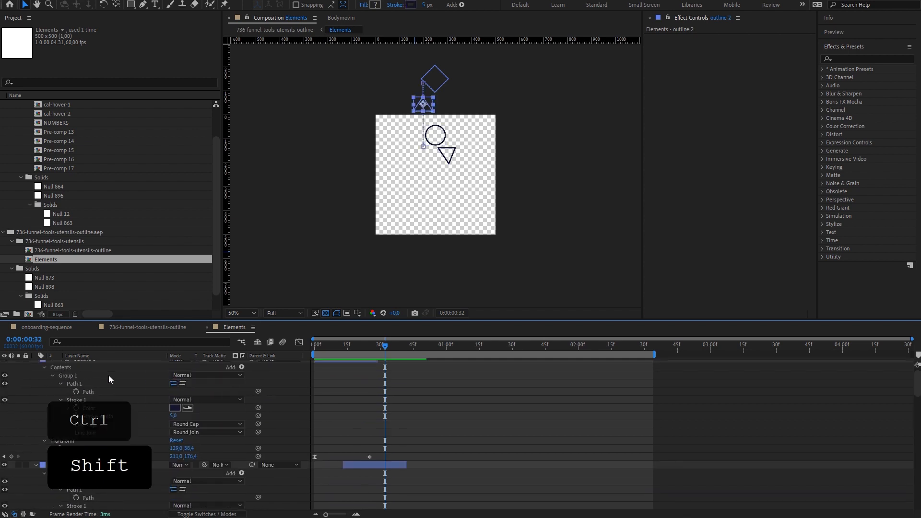
scroll(108, 375, "up", 1)
left_click(115, 368, "shift")
scroll(117, 390, "down", 10)
scroll(115, 401, "down", 15)
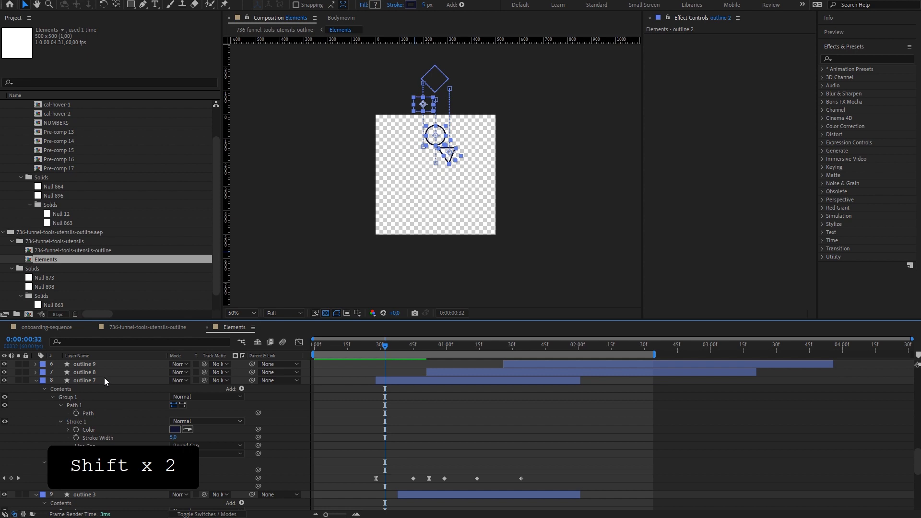
left_click(105, 379, "ctrl")
left_click(94, 493, "ctrl")
scroll(94, 492, "down", 8)
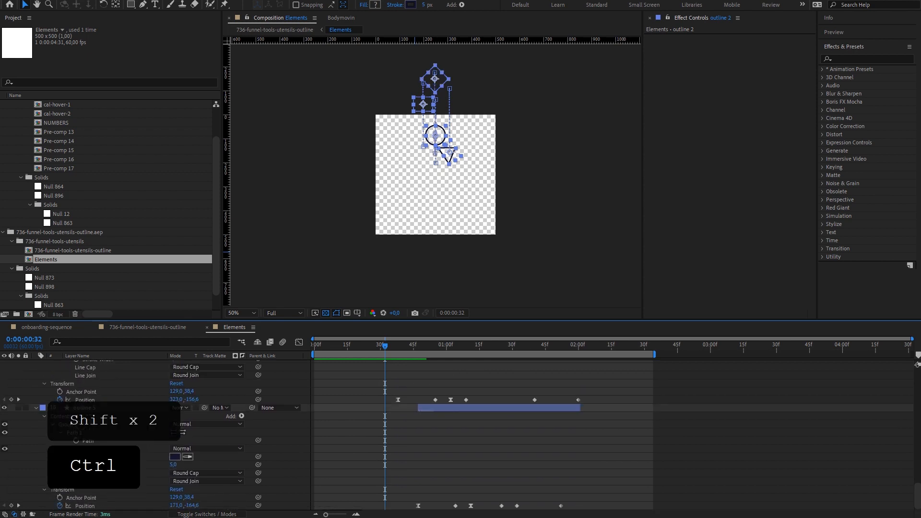
left_click(96, 409, "ctrl")
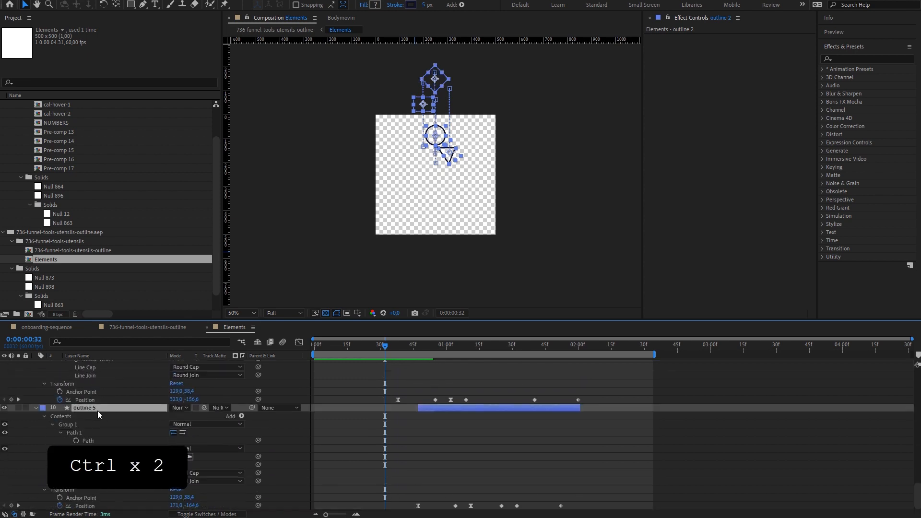
left_click(410, 4)
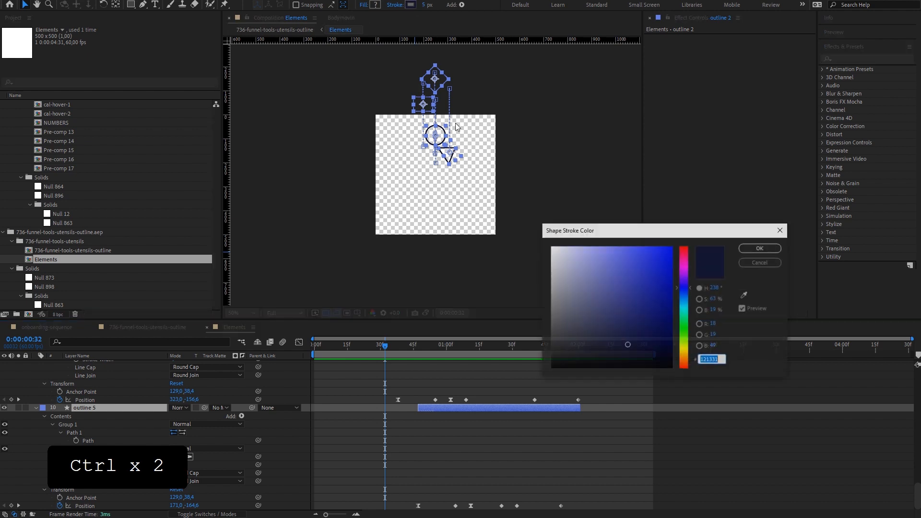
left_click(745, 250)
Step: Collapse the properties of all Elements layers and return the playhead to the start
left_click(509, 369)
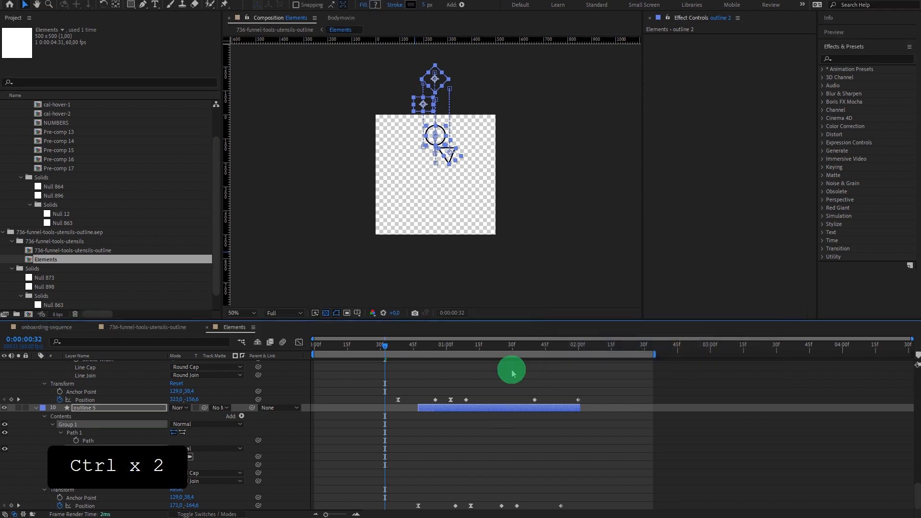
key("u")
left_click(384, 381)
left_click_drag(384, 345, 182, 352)
Step: In the 736-funnel-tools-utensils-outline composition, go to 0:00:00:28 and reveal the modified properties of the Funnel and Funnel 2 layers
left_click(141, 328)
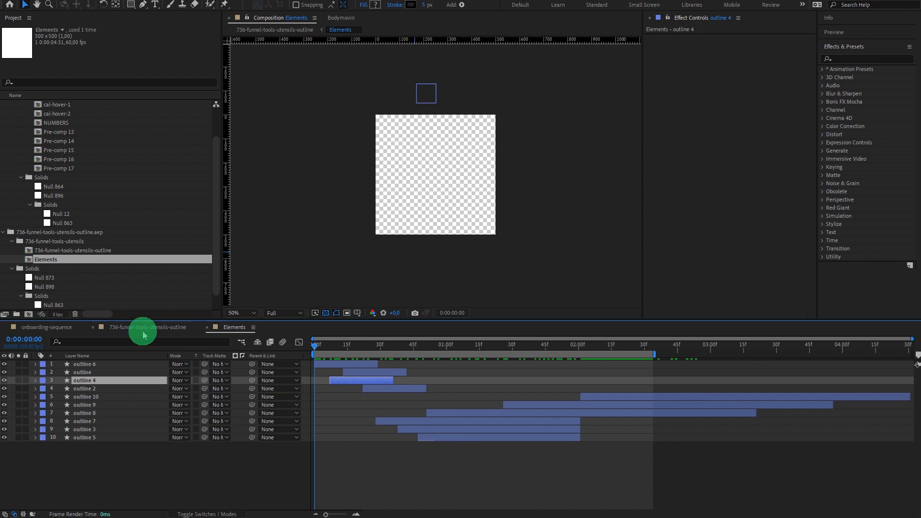
left_click_drag(321, 353, 356, 344)
left_click(92, 367)
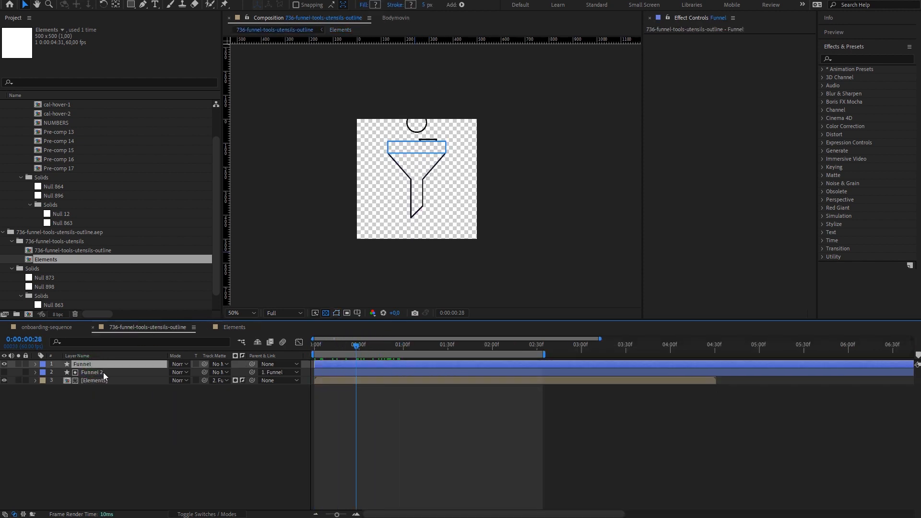
left_click(103, 373, "shift")
key("u")
key("u")
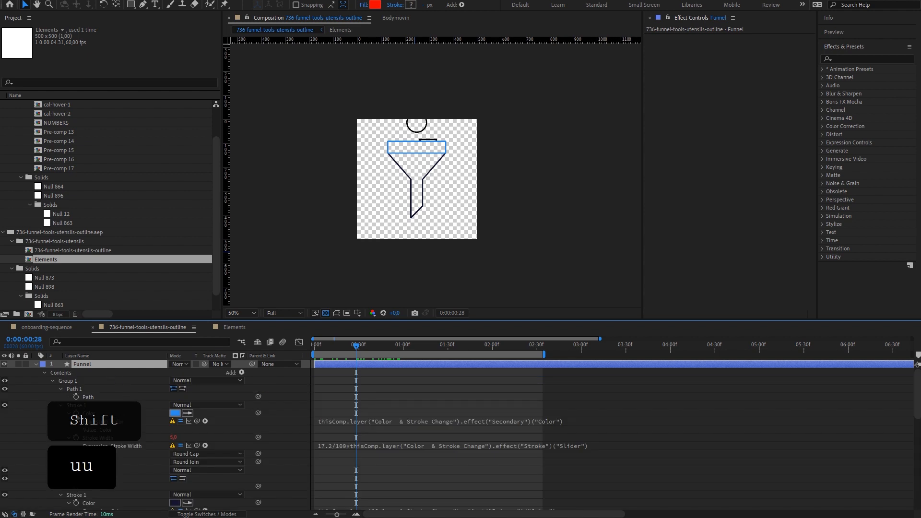
Step: Remove the colour and stroke width expressions from Group 1 of the Funnel layer and set its stroke to the copied purple
left_click(77, 413, "alt")
left_click(77, 421, "alt")
left_click(221, 411)
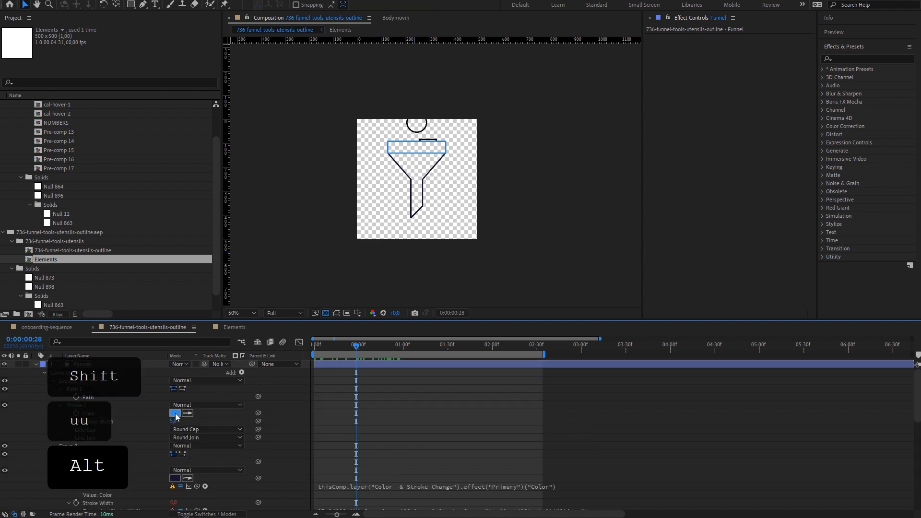
left_click(174, 412)
key("ctrl+v")
left_click(764, 247)
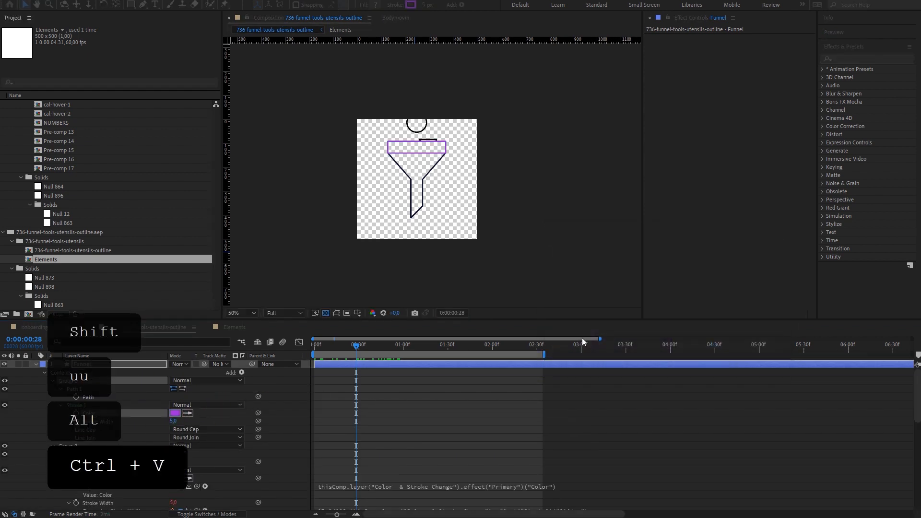
Step: Remove the colour and stroke width expressions from the stroke in Group 2 of the Funnel layer
left_click(532, 376)
left_click(76, 478, "alt")
left_click(76, 486, "alt")
scroll(76, 486, "down", 1)
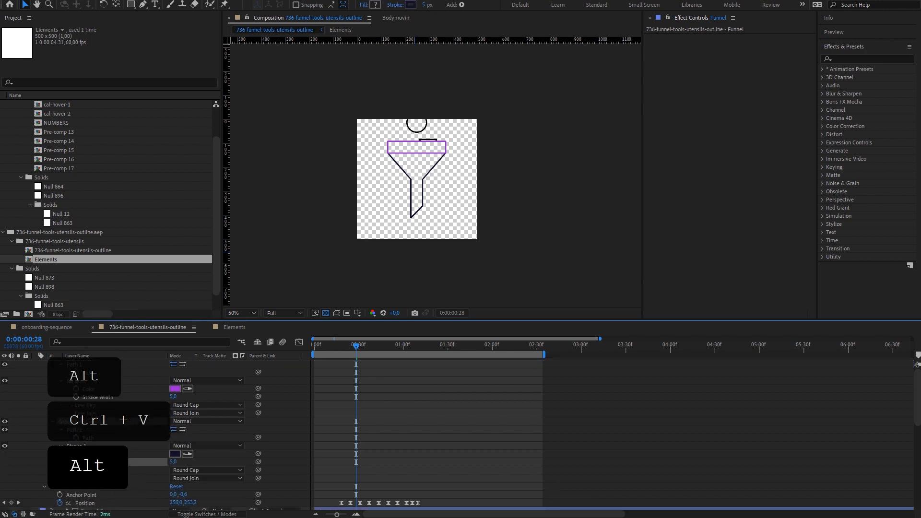
Step: Remove the path expressions from Group 1 and Group 2 of the Funnel 2 layer
scroll(76, 486, "down", 6)
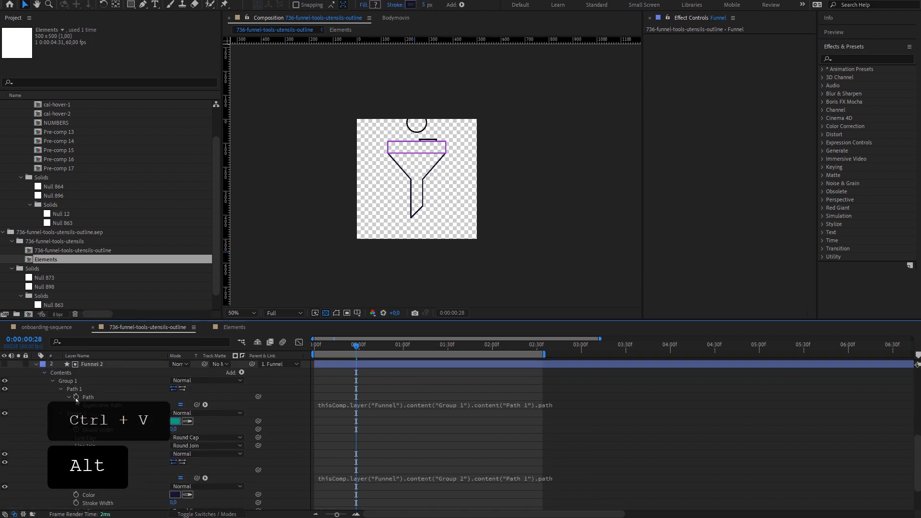
left_click(461, 364)
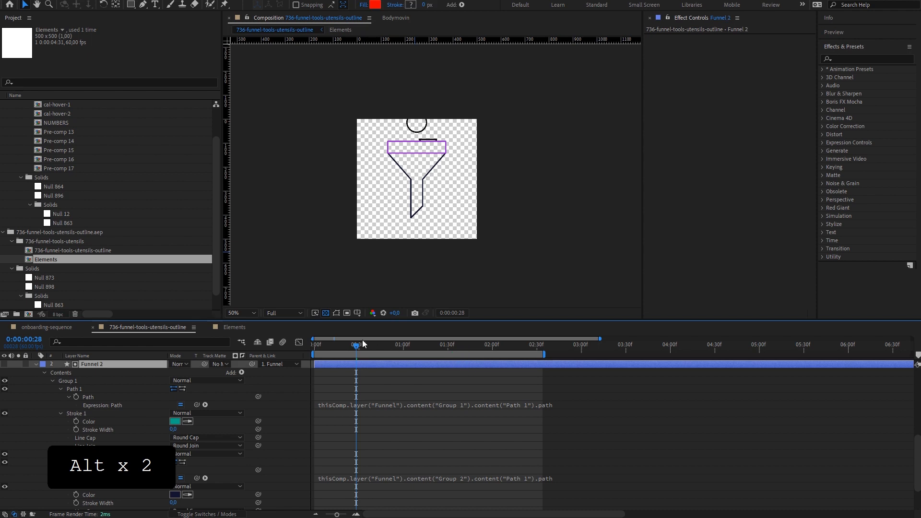
left_click_drag(361, 349, 371, 367)
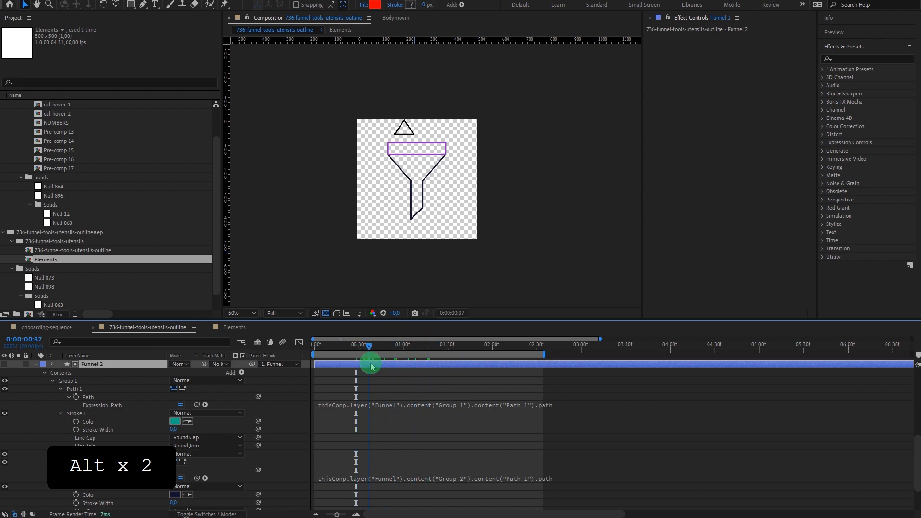
left_click(98, 400)
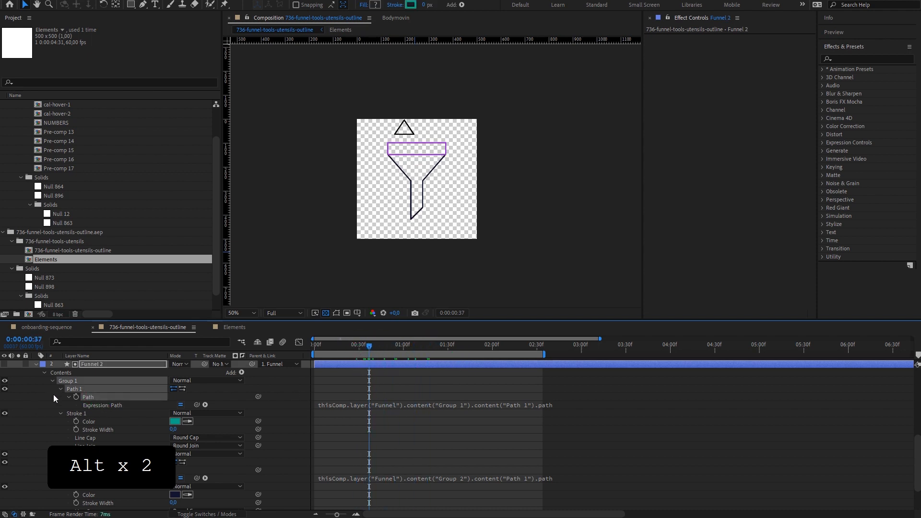
left_click(76, 398, "alt")
left_click(348, 347)
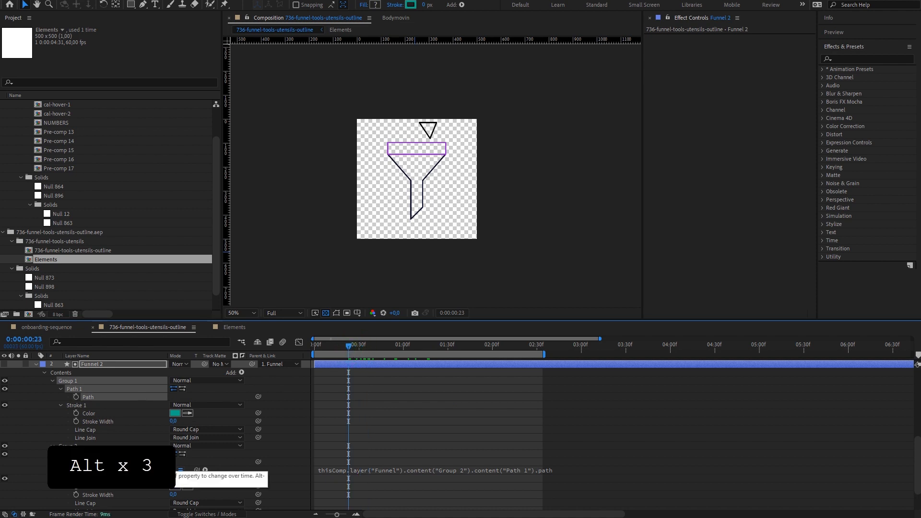
left_click(76, 470, "alt")
scroll(76, 470, "down", 2)
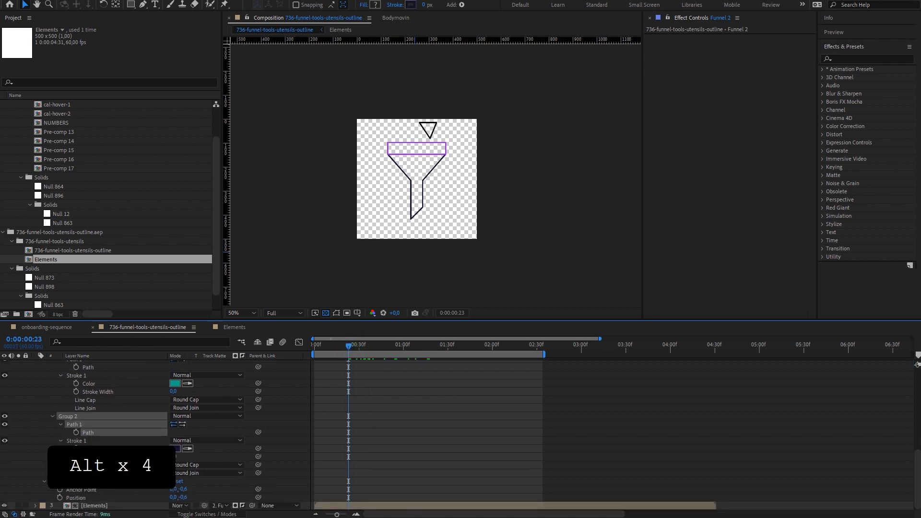
left_click(382, 436)
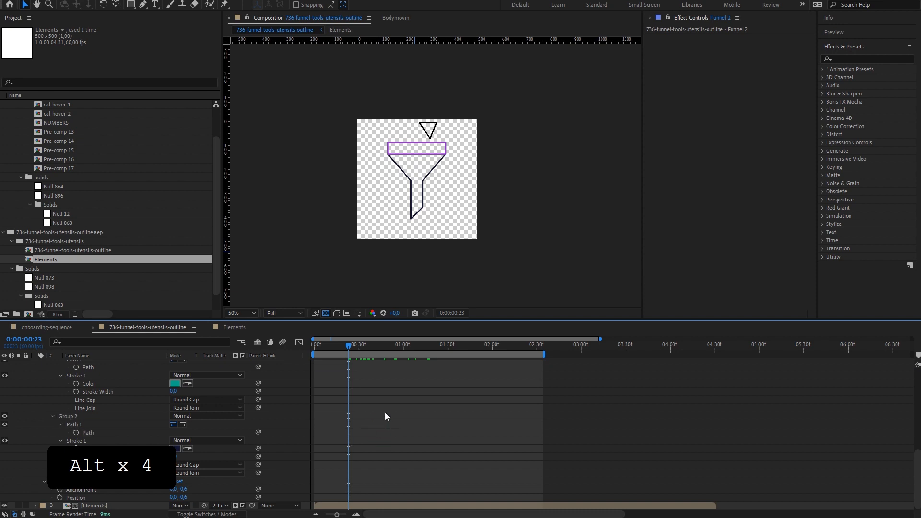
Step: Collapse the layer properties and play the funnel animation from the start
key("u")
left_click_drag(349, 349, 280, 363)
key("space")
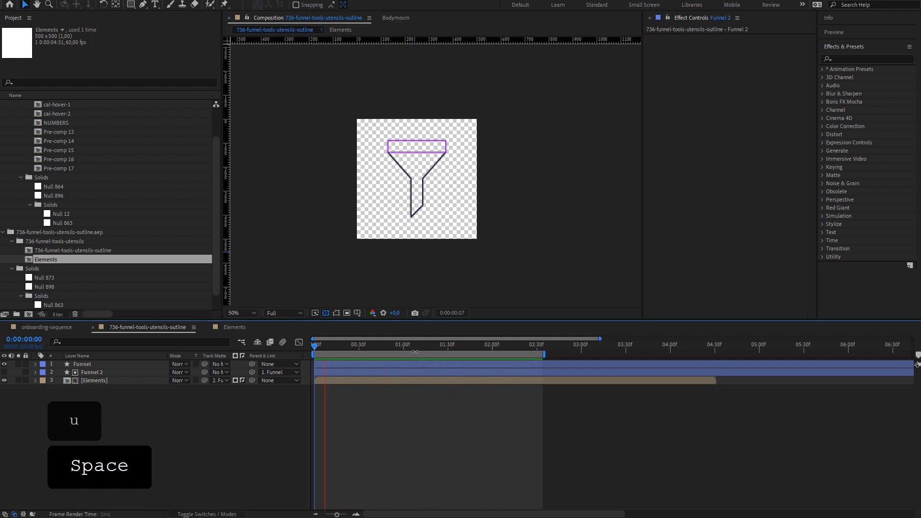
left_click(211, 380)
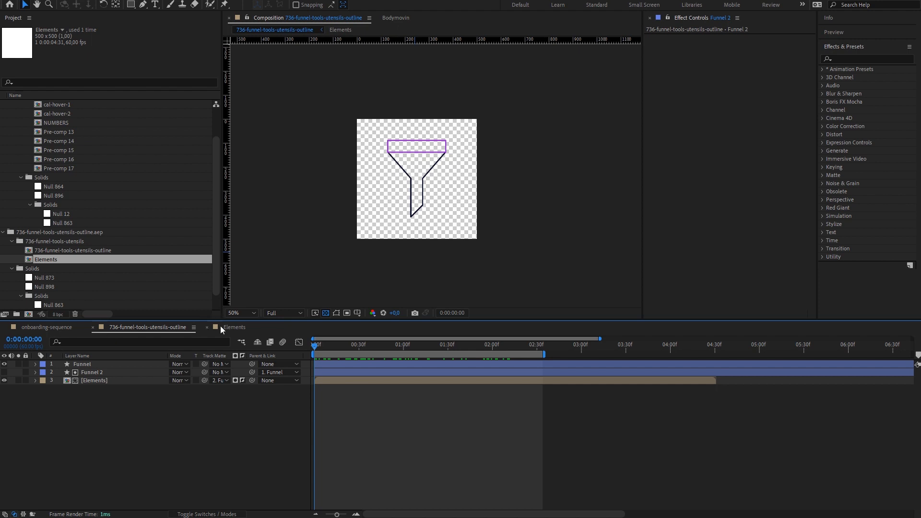
Step: Close the Elements composition and add the 736-funnel-tools-utensils-outline composition to onboarding-sequence below calendar-sequence
left_click(207, 327)
left_click(53, 328)
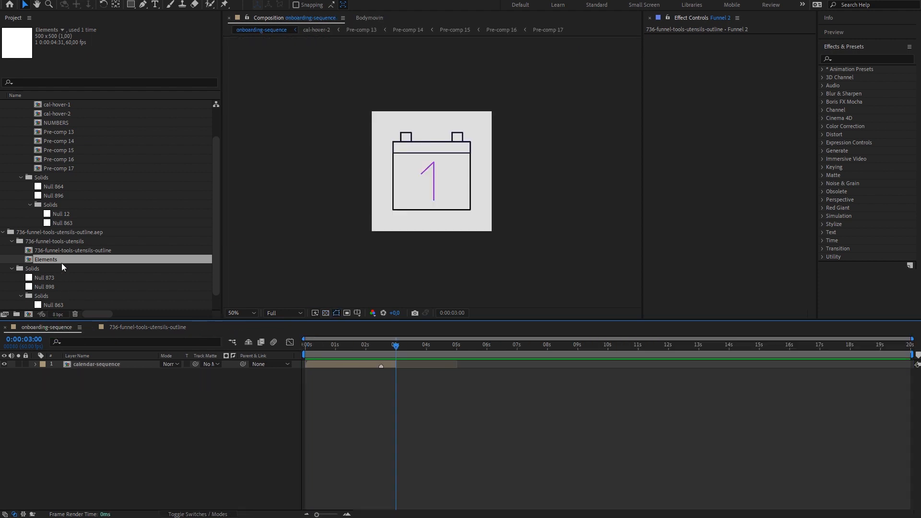
left_click(66, 249)
left_click_drag(65, 249, 134, 404)
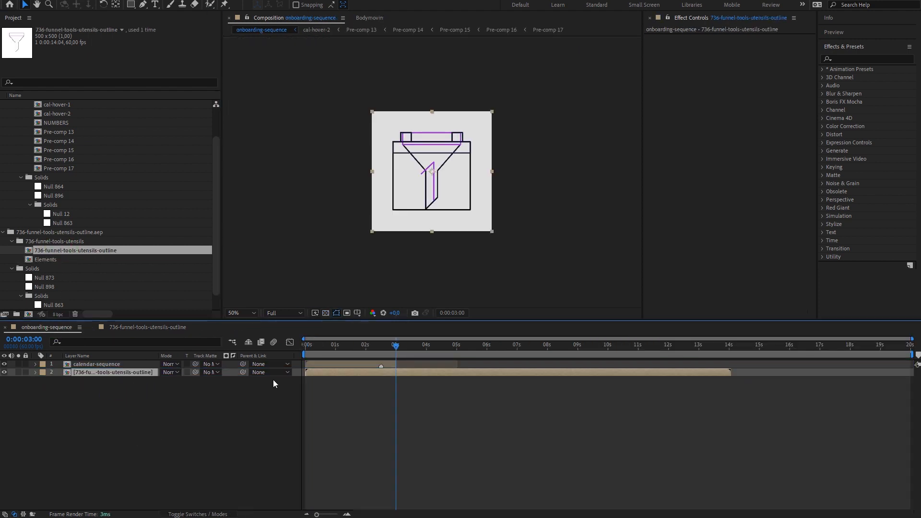
Step: Hide the calendar-sequence layer and move the playhead to its marker at 0:00:02:30
left_click_drag(393, 367, 7, 370)
left_click(4, 363)
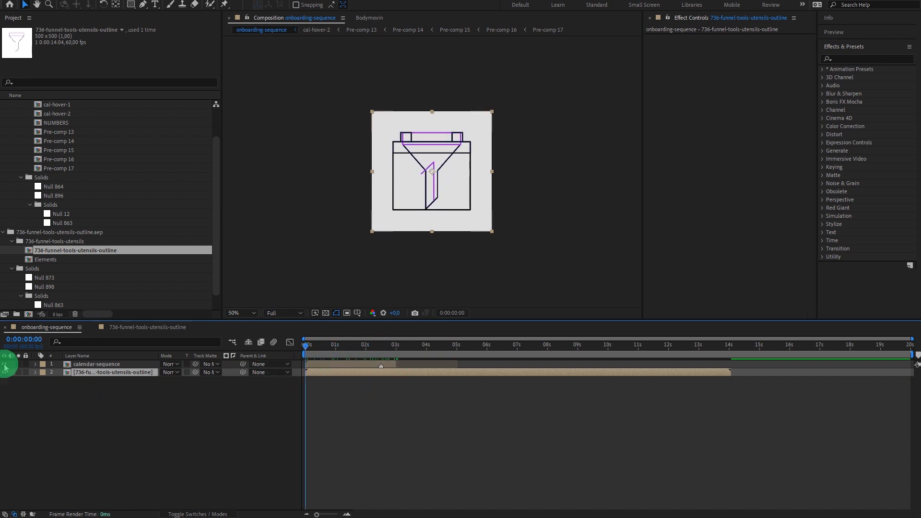
left_click_drag(311, 356, 382, 347)
key("shift")
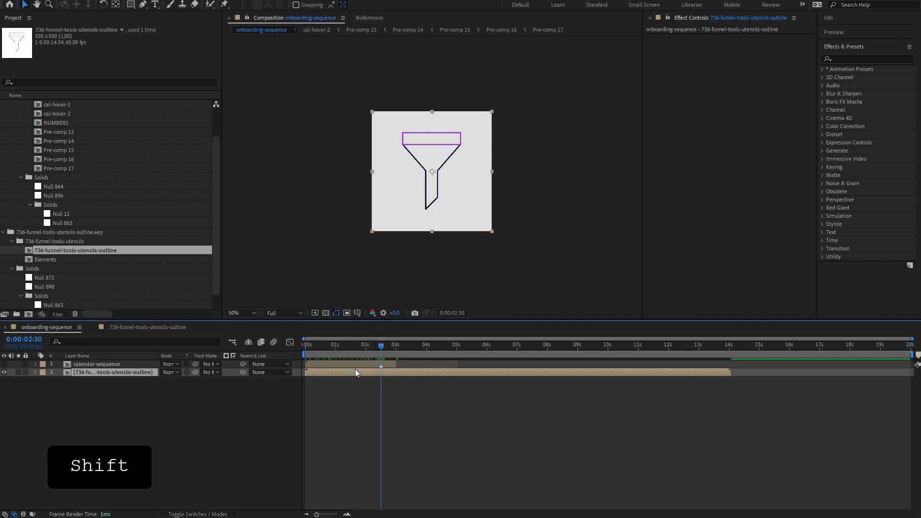
Step: Add a marker to the funnel layer at 0:00:02:30 and trim the layer's end to match calendar-sequence at three seconds
key("shift+asterisk")
key("shift")
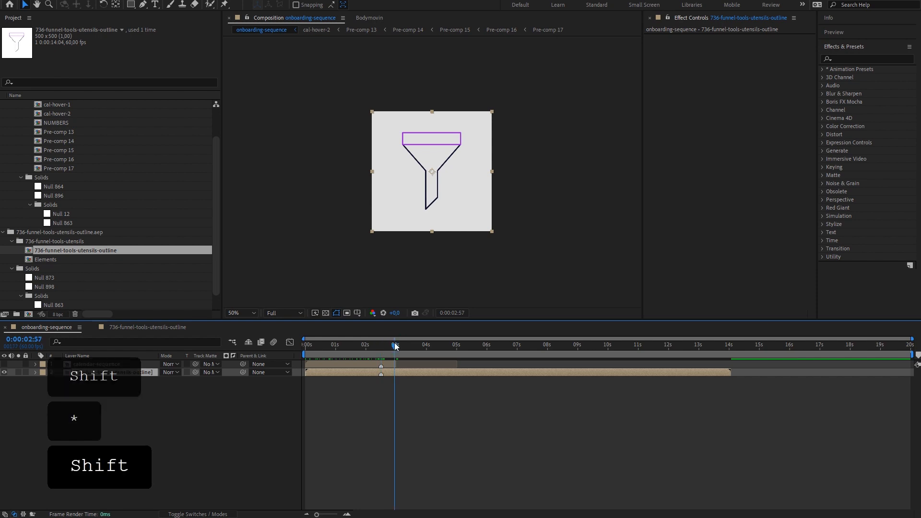
key("alt+bracketright")
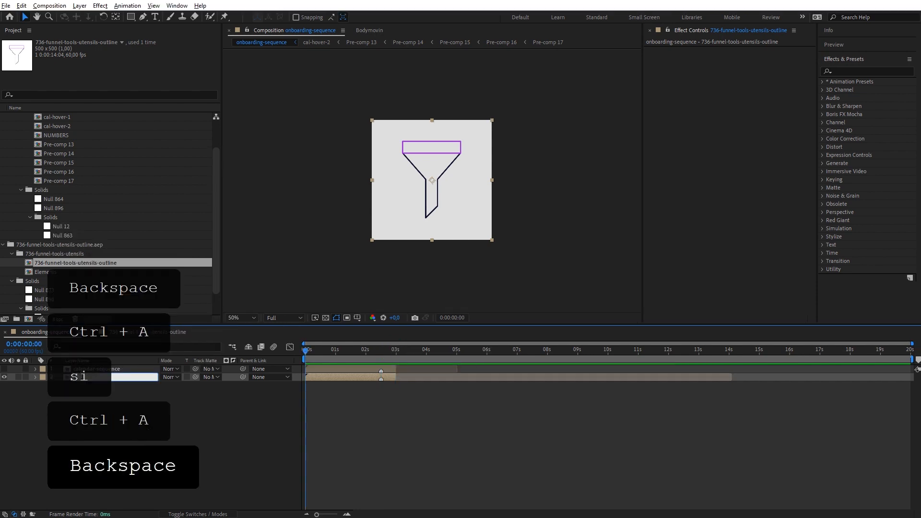
Step: Rename the funnel layer as filter-sequence
type("filter-")
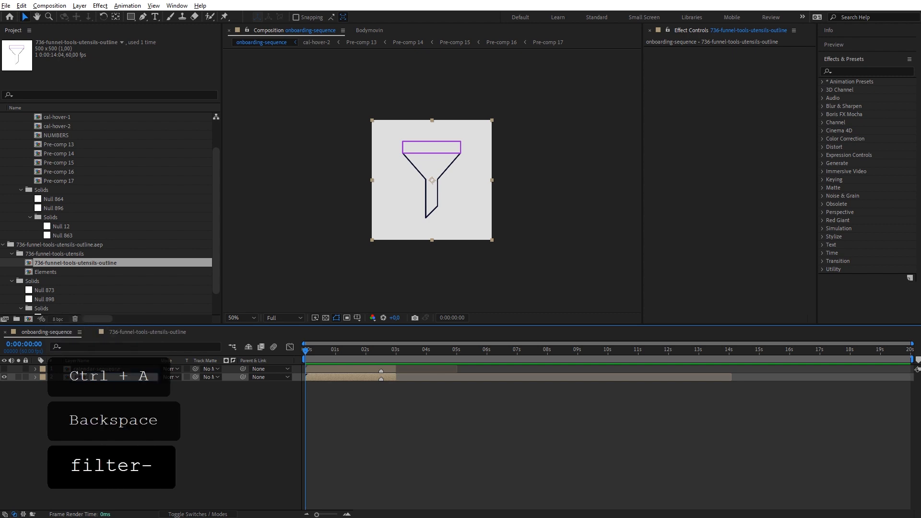
type("sequence")
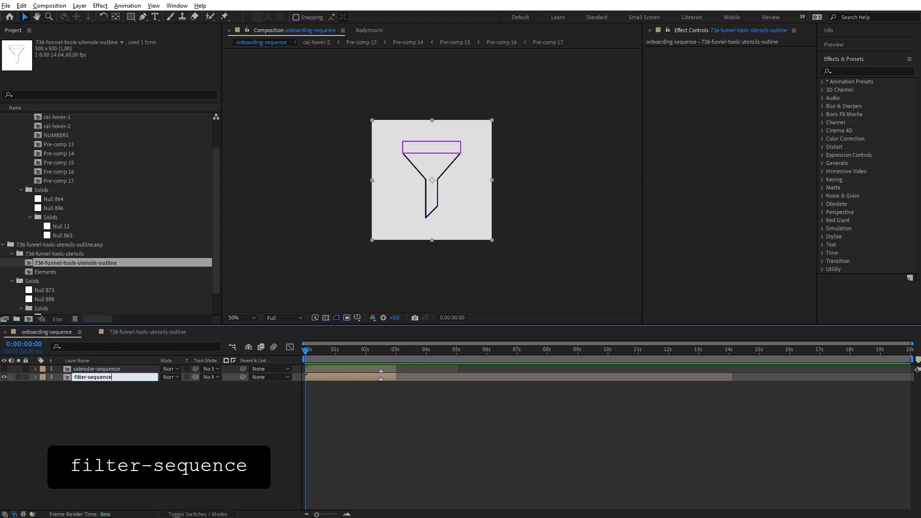
left_click(123, 438)
Step: Expand the 971-alarms-notification-outline.aep folder in the project and open its 971-alarms-notification-outline composition
scroll(92, 297, "down", 1)
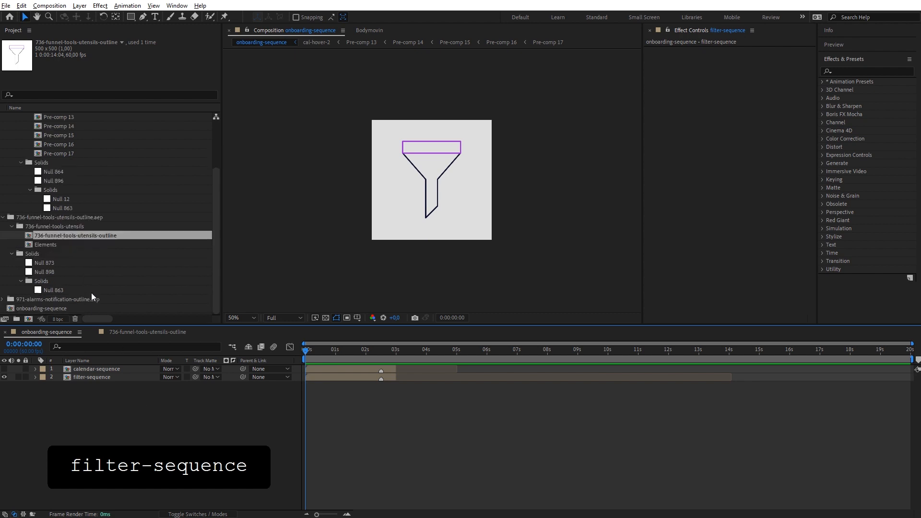
left_click(2, 299)
scroll(19, 299, "down", 2)
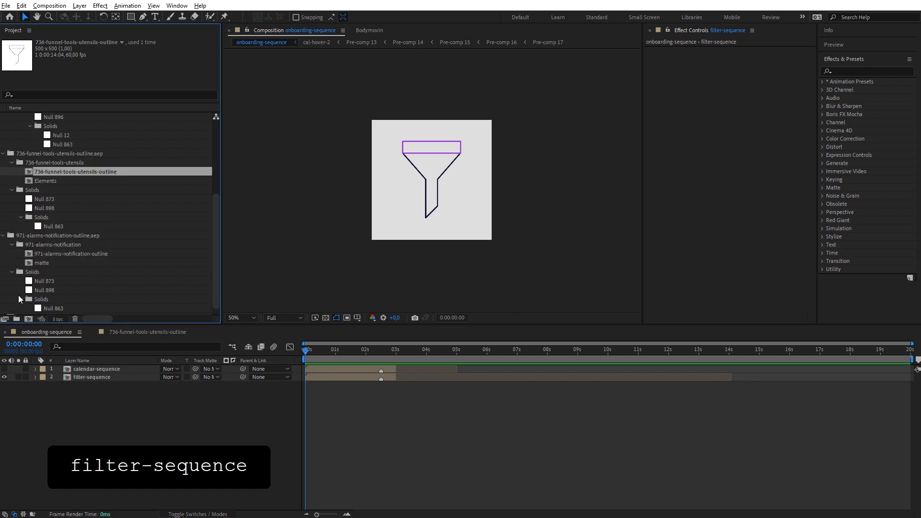
left_click(55, 252)
double_click(62, 255)
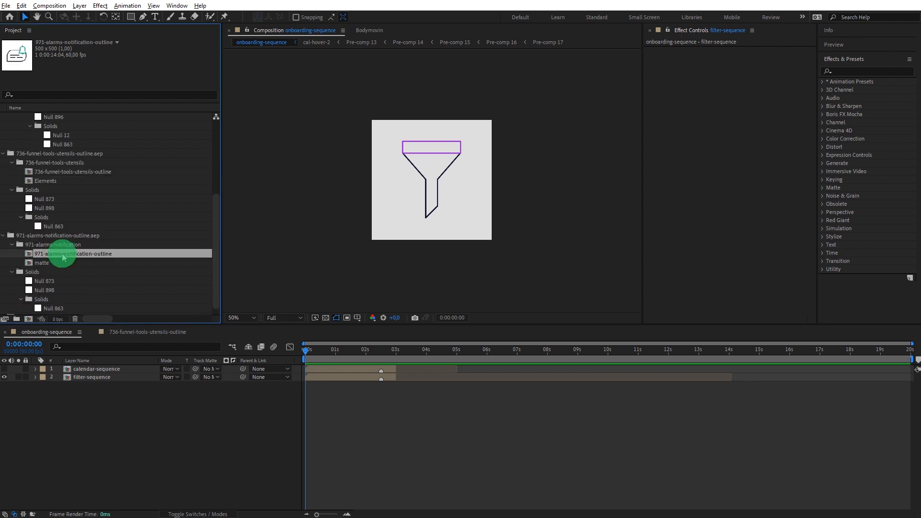
Step: Delete the 02092020, lordicon.com Outlines, Color & Stroke Change and NULL layers from the alarm composition
left_click(101, 369)
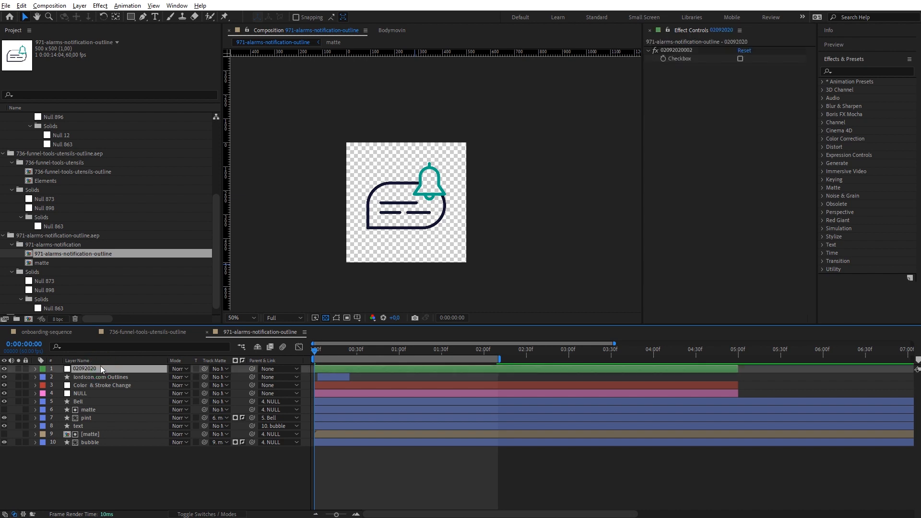
left_click(100, 394, "shift")
key("Delete")
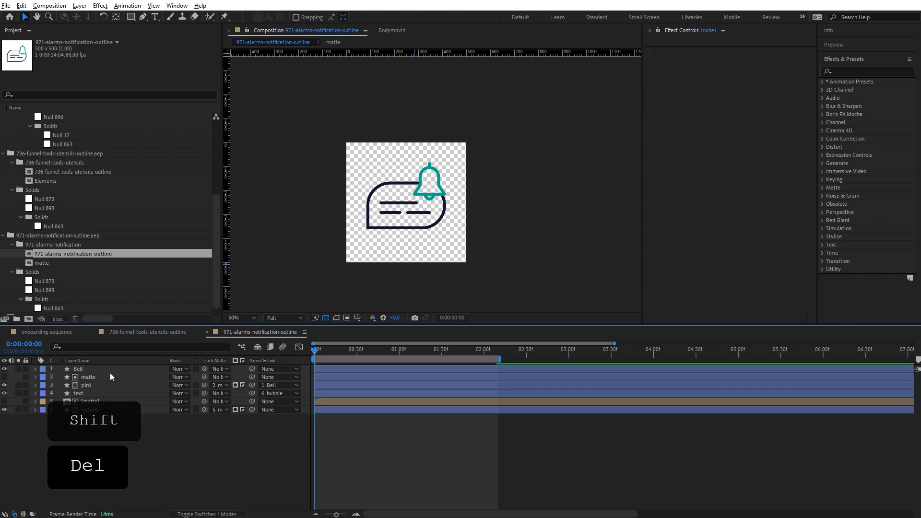
Step: Set the stroke width of all shape layers in the alarm composition to 5 px
left_click(100, 373)
key("ctrl+a")
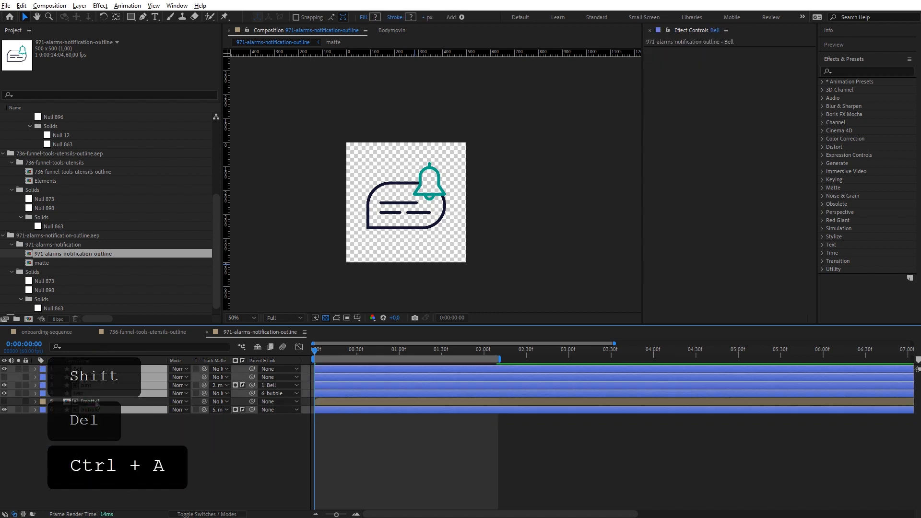
left_click(429, 18)
type("5")
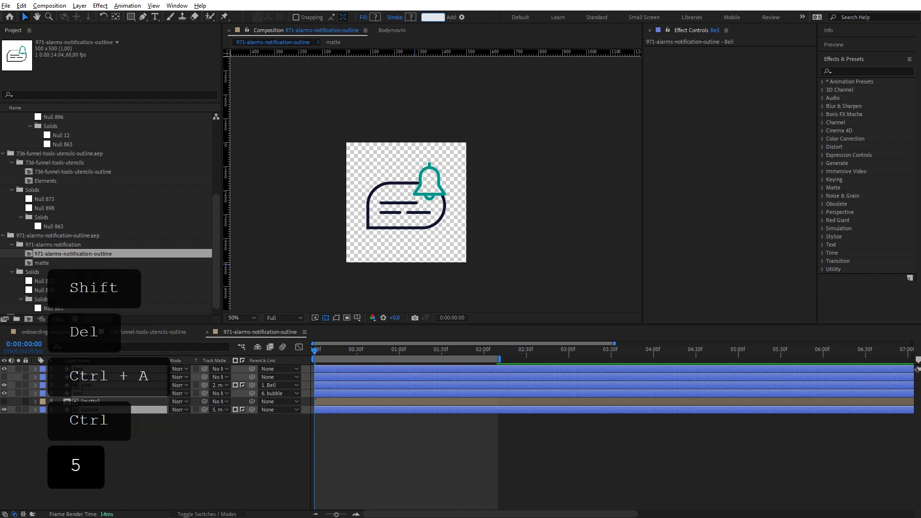
key("Return")
Step: Reveal the modified properties of the selected shape layers and remove their stroke width expressions
key("u")
key("u")
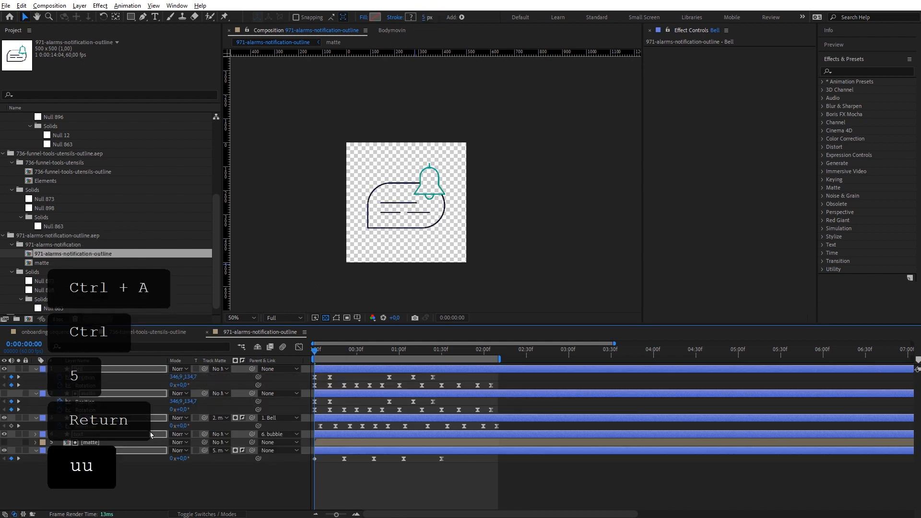
left_click(76, 441, "alt")
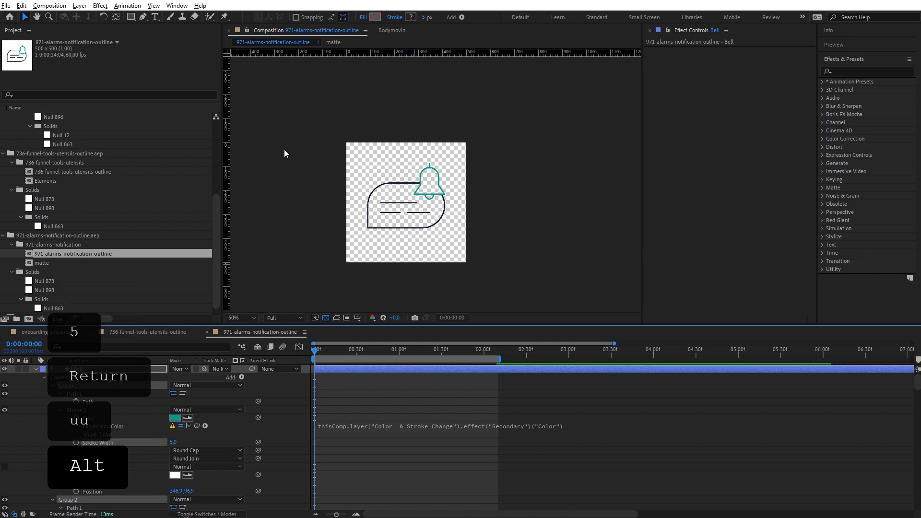
left_click(380, 391)
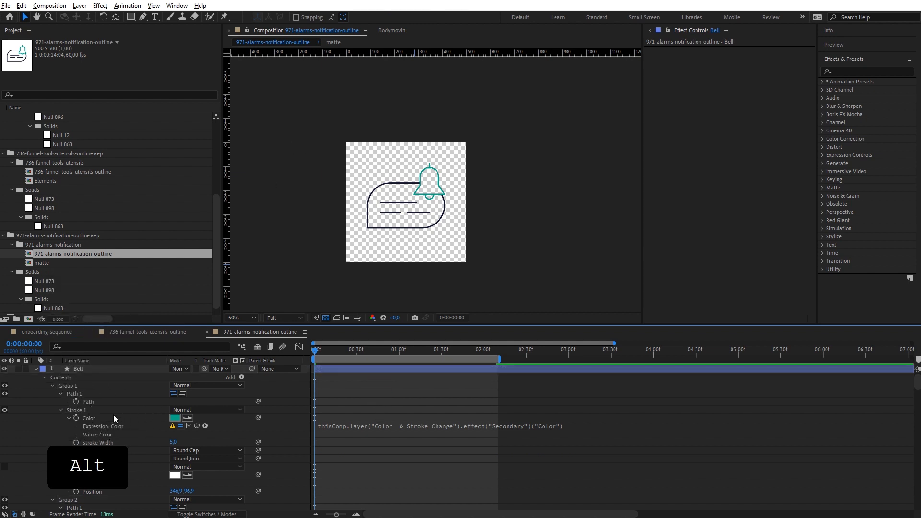
Step: Set the stroke colour of Group 1 and Group 2 in the Bell layer to 992AD8
left_click(102, 370)
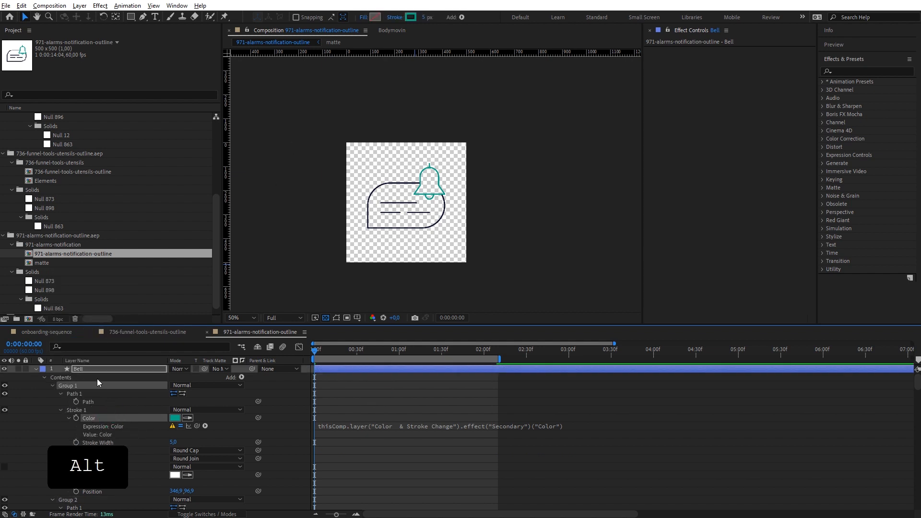
left_click(5, 369)
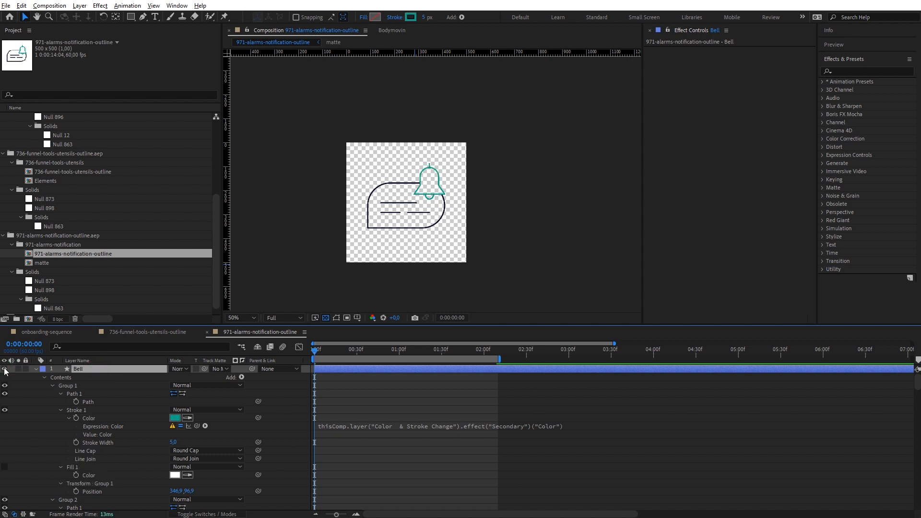
left_click(175, 418)
key("ctrl+v")
left_click(760, 247)
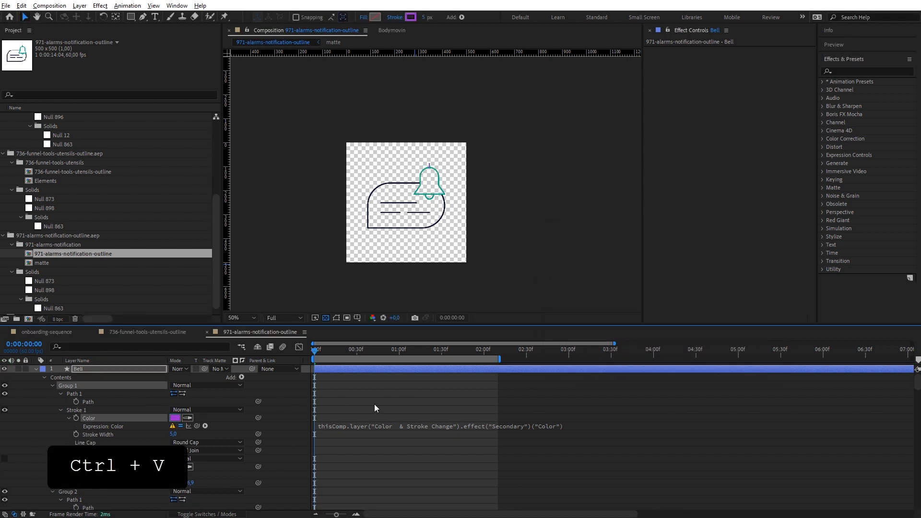
scroll(309, 400, "down", 4)
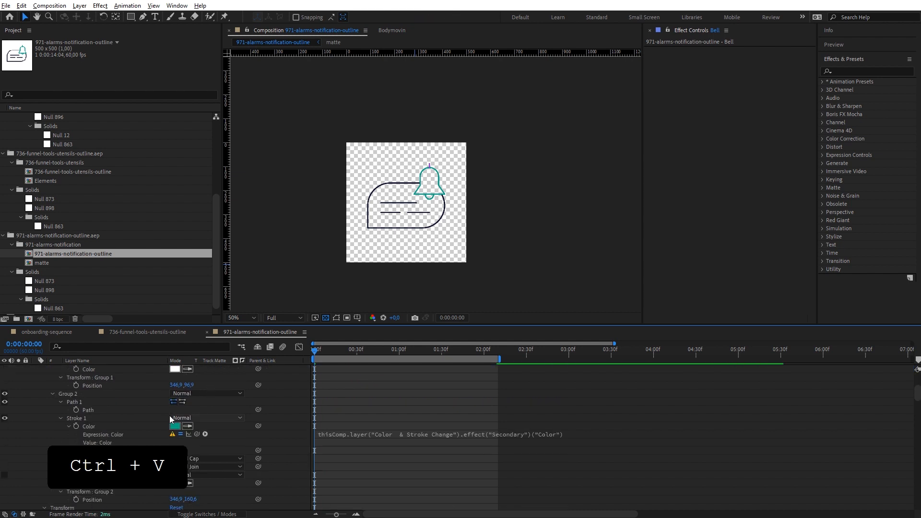
left_click(175, 426)
type("992AD8")
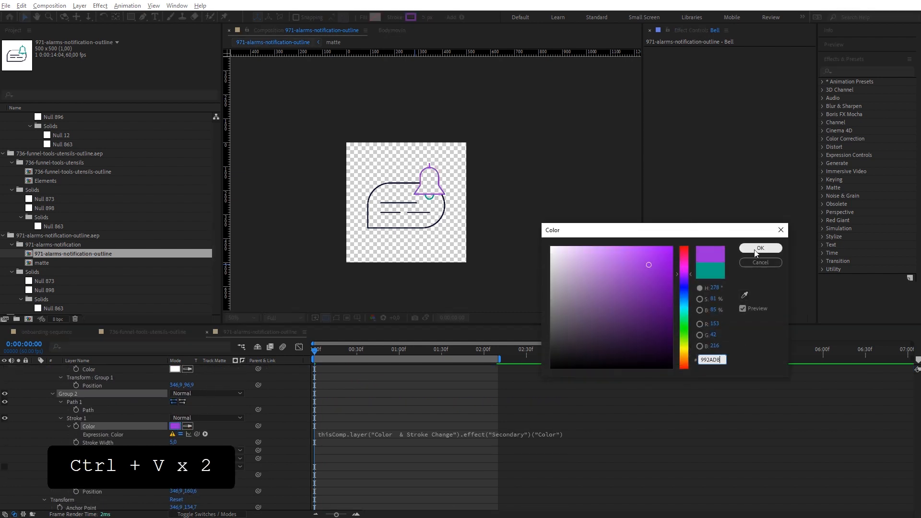
left_click(760, 248)
Step: Set the stroke colour of Group 1 and Group 2 in the matte shape layer to 992AD8
scroll(302, 470, "down", 5)
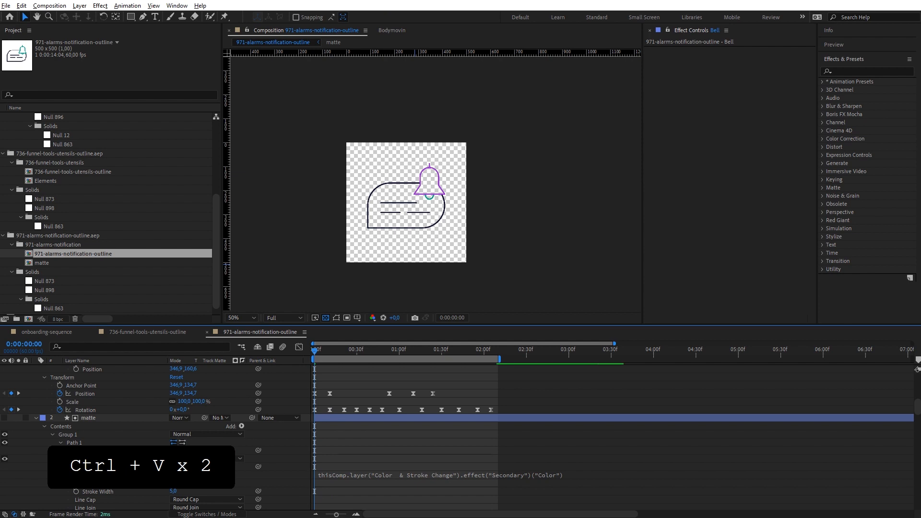
left_click(175, 466)
key("ctrl+v")
left_click(760, 247)
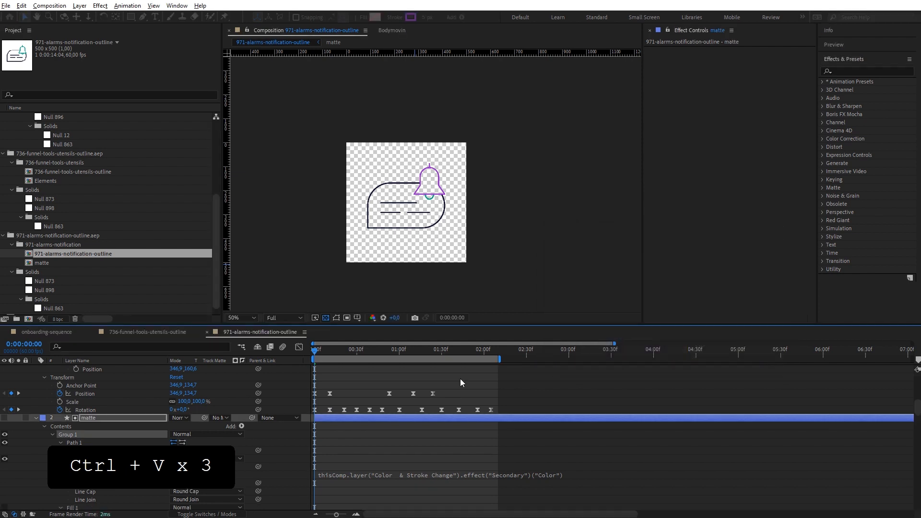
scroll(402, 377, "down", 6)
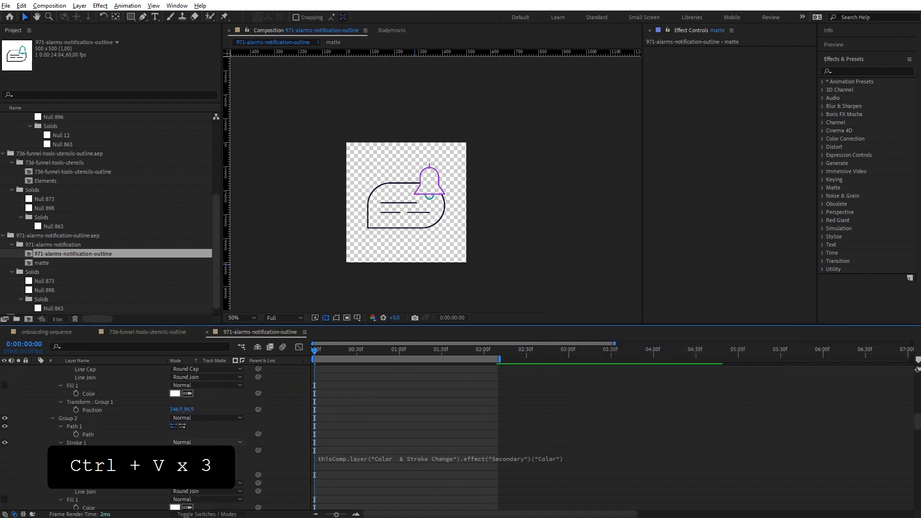
type("992AD8")
left_click(744, 248)
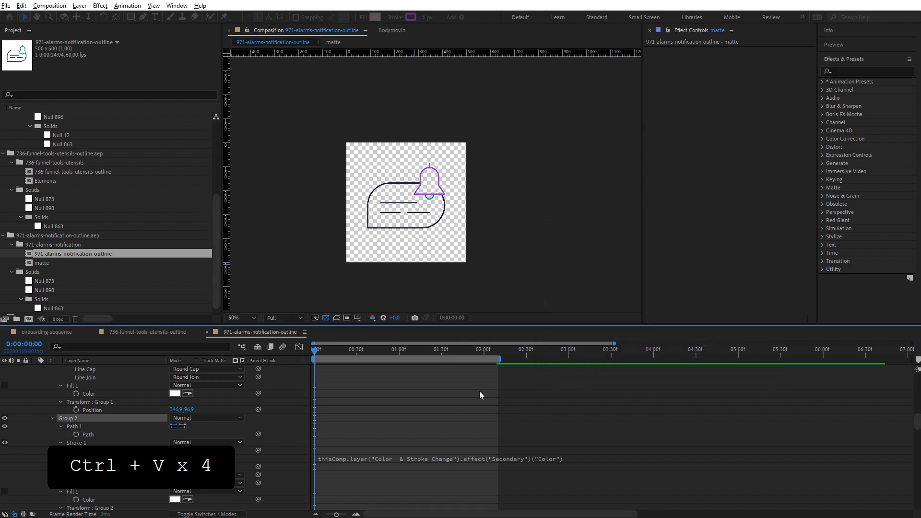
Step: Set the stroke colour of Group 3 in the pint layer to 992AD8
scroll(383, 396, "down", 7)
scroll(223, 437, "down", 1)
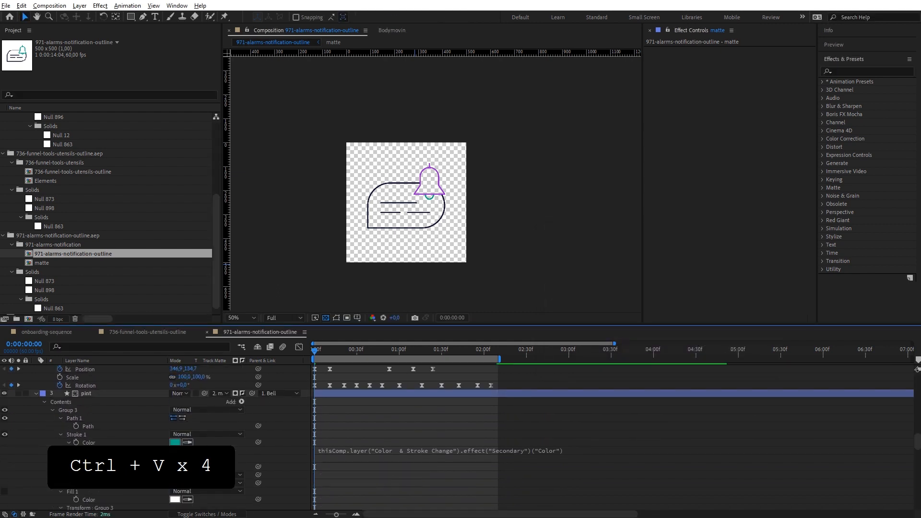
left_click(175, 442)
type("992AD8")
left_click(759, 249)
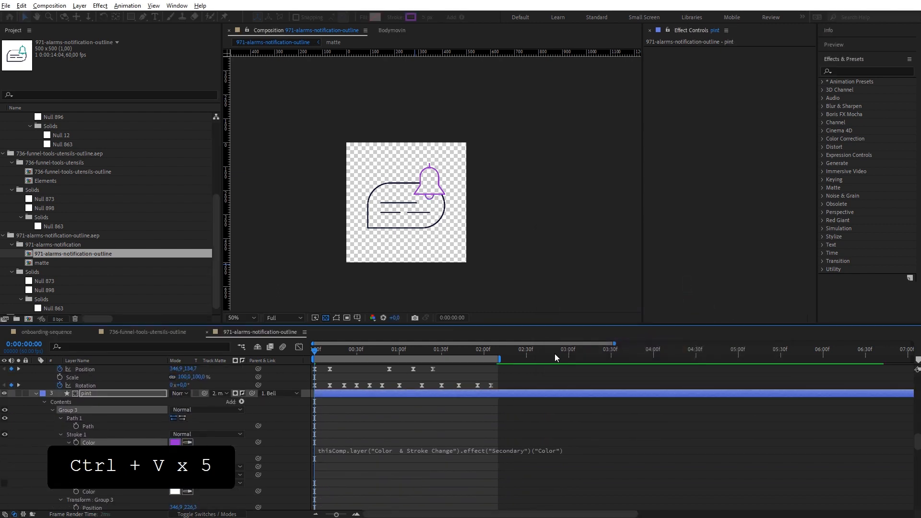
left_click(473, 411)
Step: Apply stroke colour 992AD8 to the Bell, matte and pint layers together and remove their stroke colour expressions
scroll(478, 398, "down", 4)
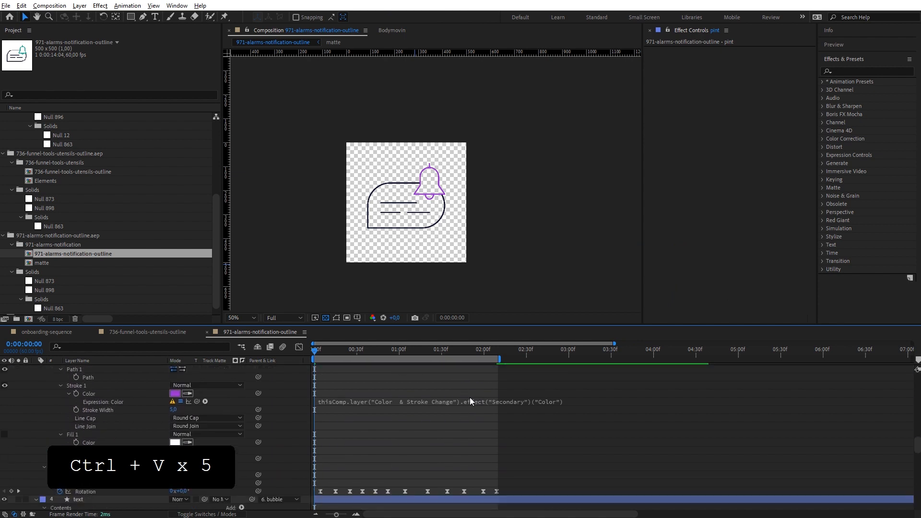
scroll(474, 394, "down", 3)
scroll(422, 392, "up", 5)
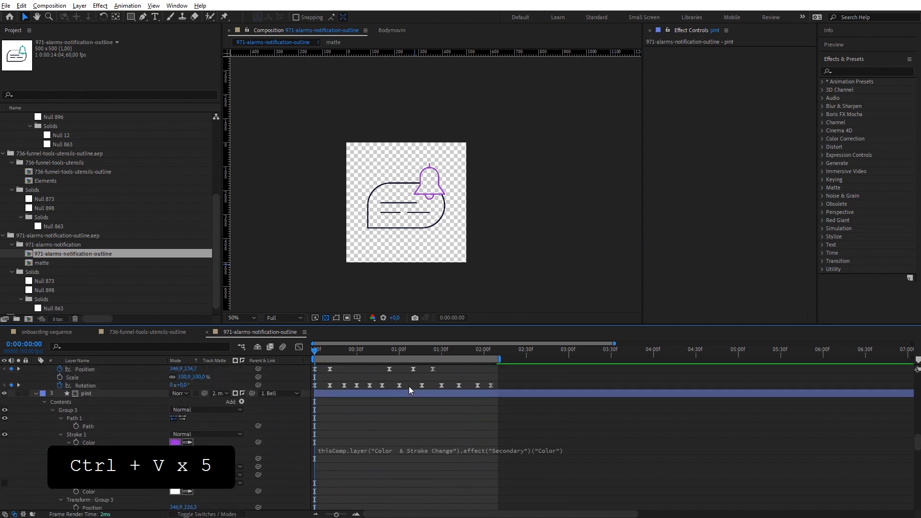
left_click(409, 393)
scroll(410, 397, "up", 10)
scroll(409, 398, "down", 5)
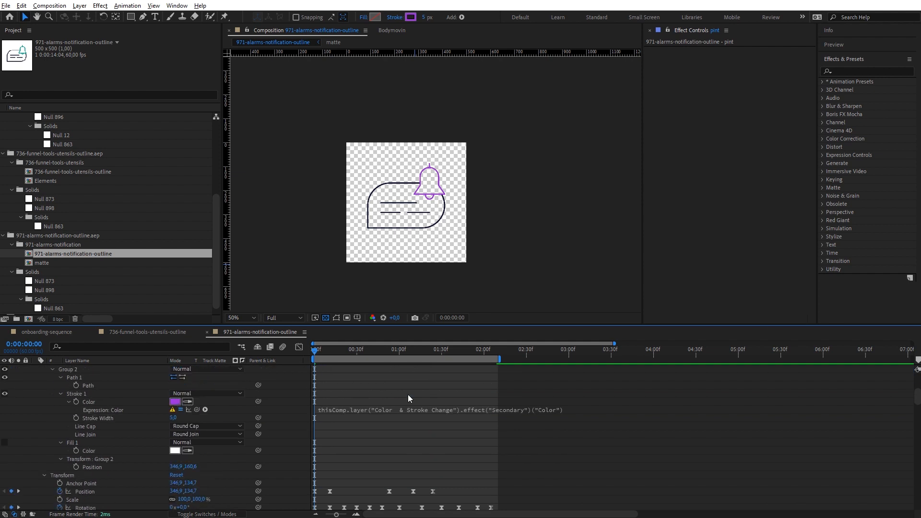
scroll(407, 397, "up", 5)
left_click(413, 370)
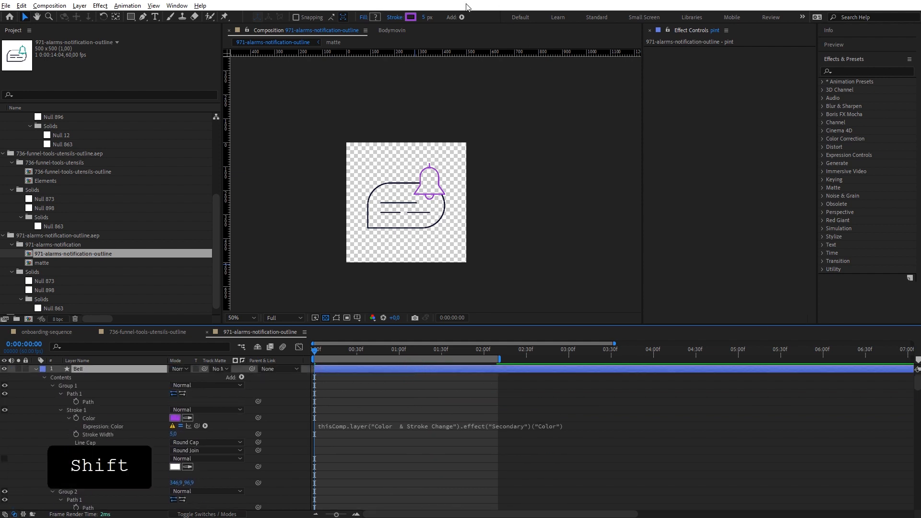
left_click(411, 16, "shift")
key("ctrl+v")
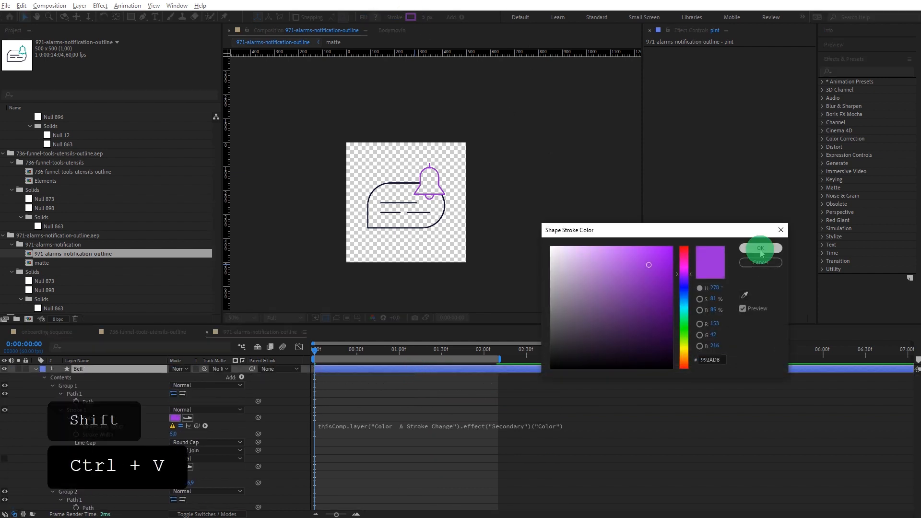
left_click(760, 248)
left_click(76, 418, "alt")
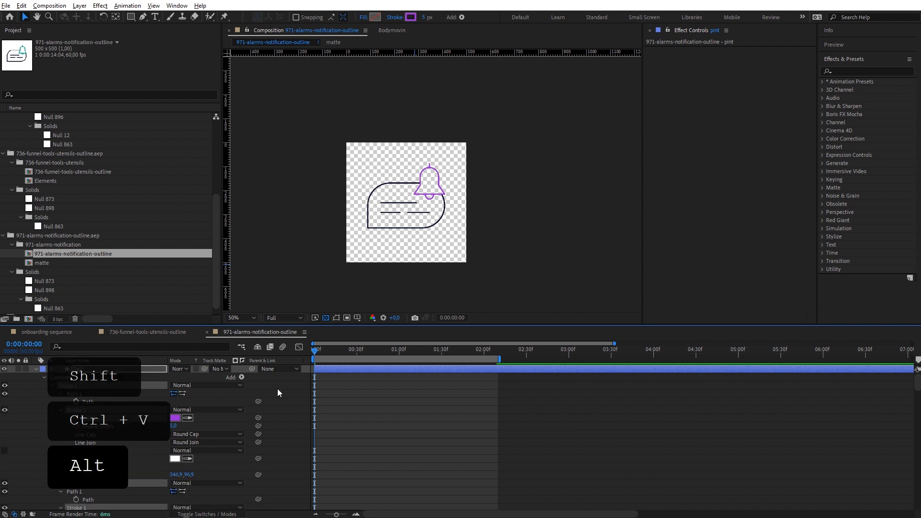
key("u")
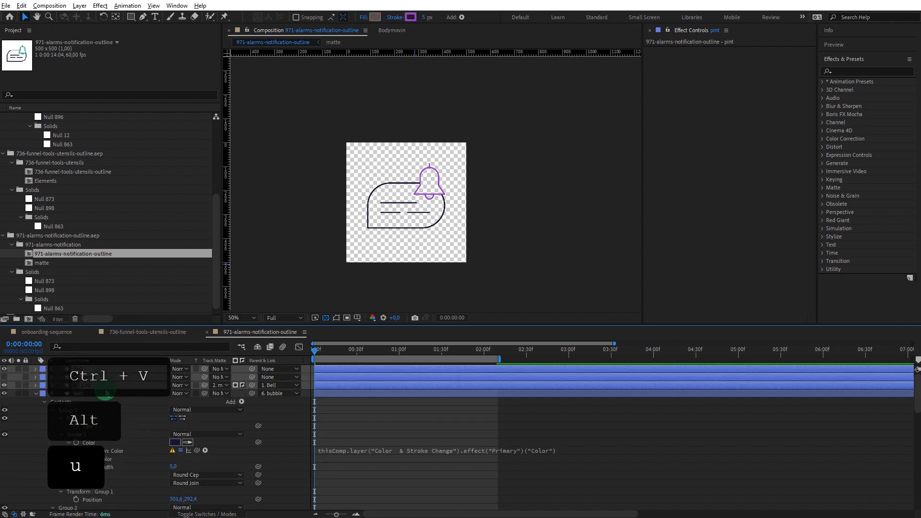
Step: Select the layers from text through bubble and set their stroke colour to a near-black
left_click(105, 393)
scroll(106, 408, "down", 5)
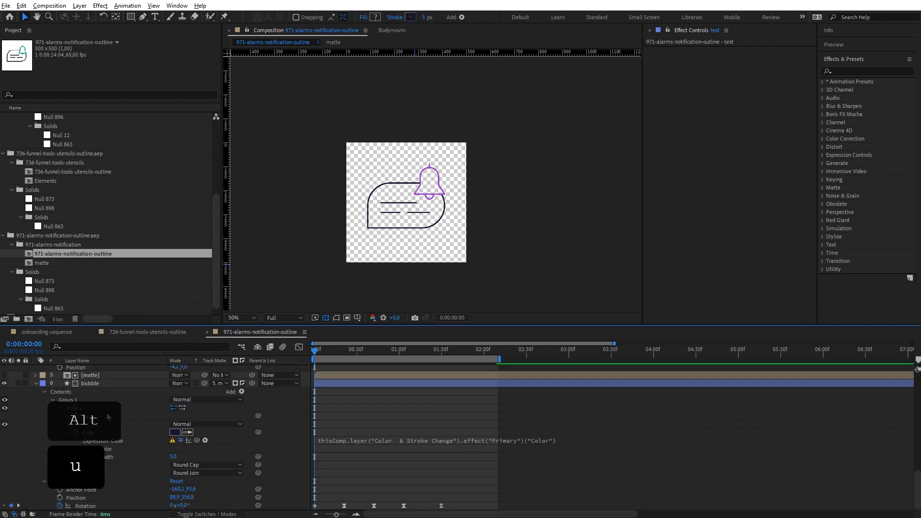
left_click(98, 382, "shift")
left_click(411, 19)
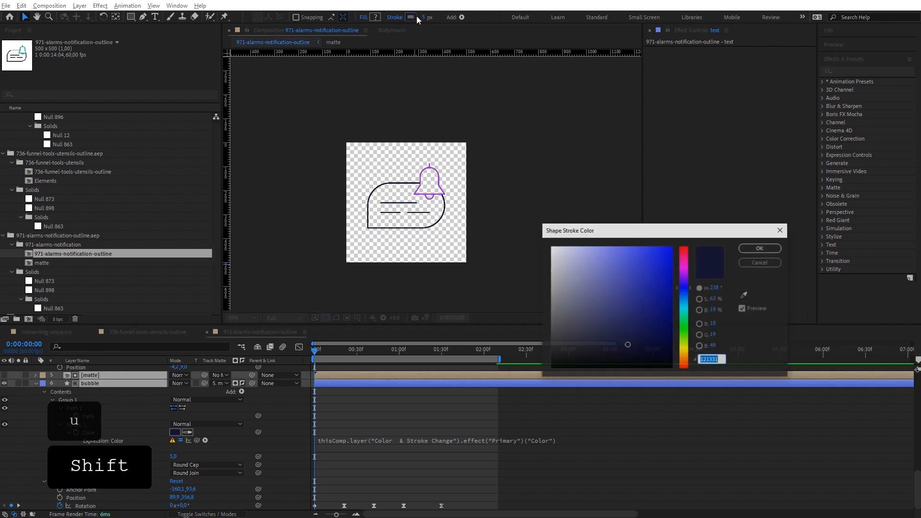
left_click(645, 354)
left_click(742, 249)
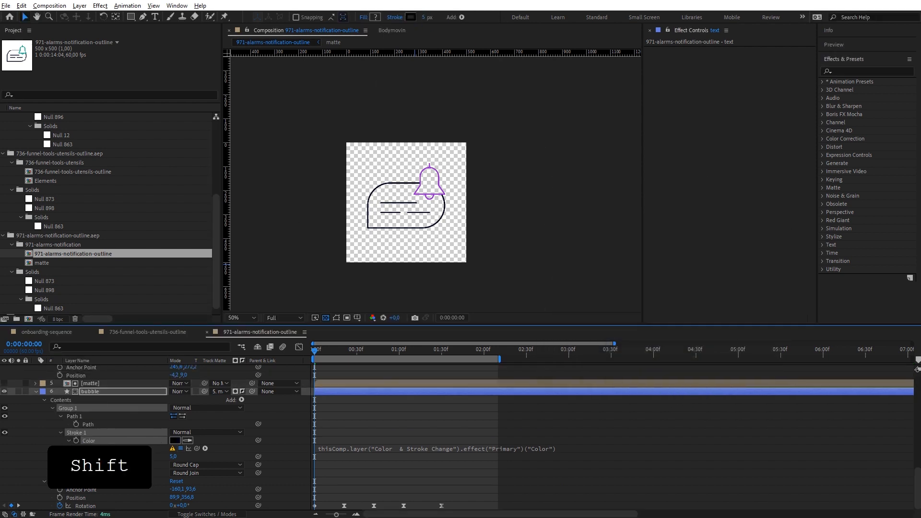
Step: Collapse the expanded layer properties in the alarm composition and scrub to about frame 34 to check the recoloured animation
scroll(233, 422, "up", 5)
scroll(234, 424, "up", 1)
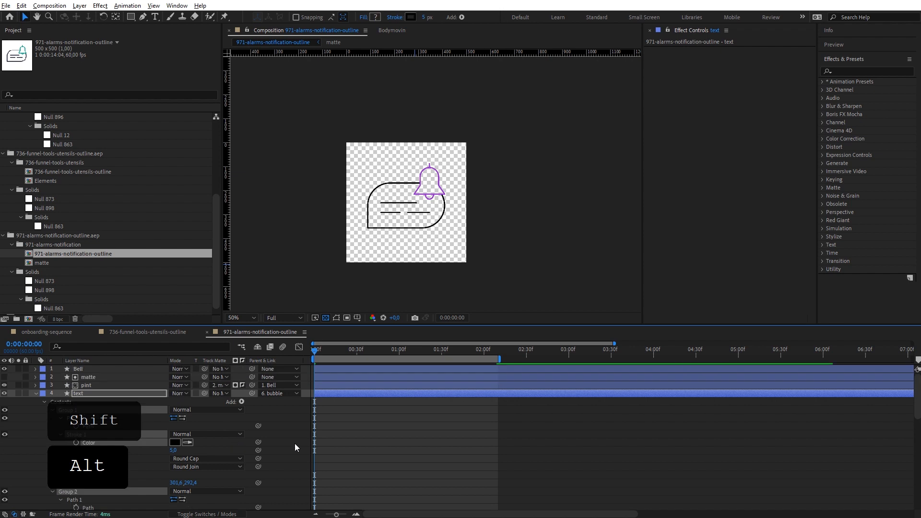
key("u")
key("u")
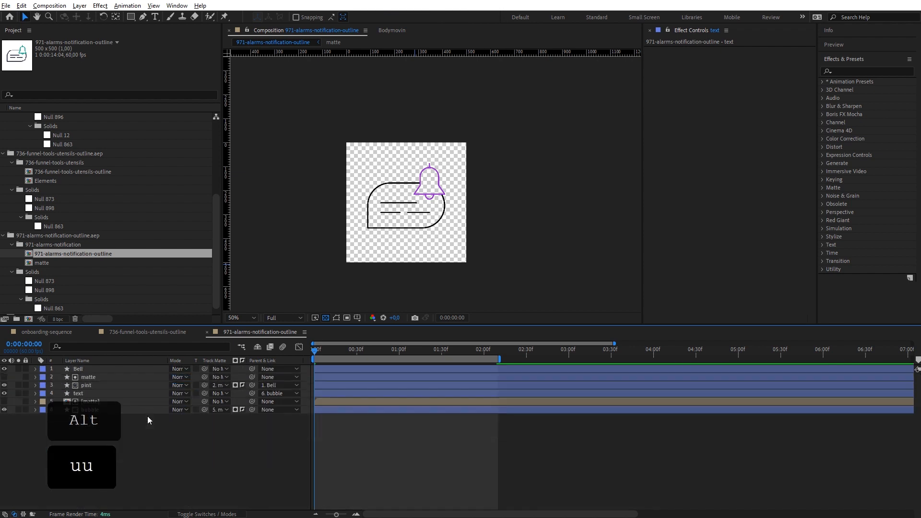
left_click_drag(311, 358, 362, 351)
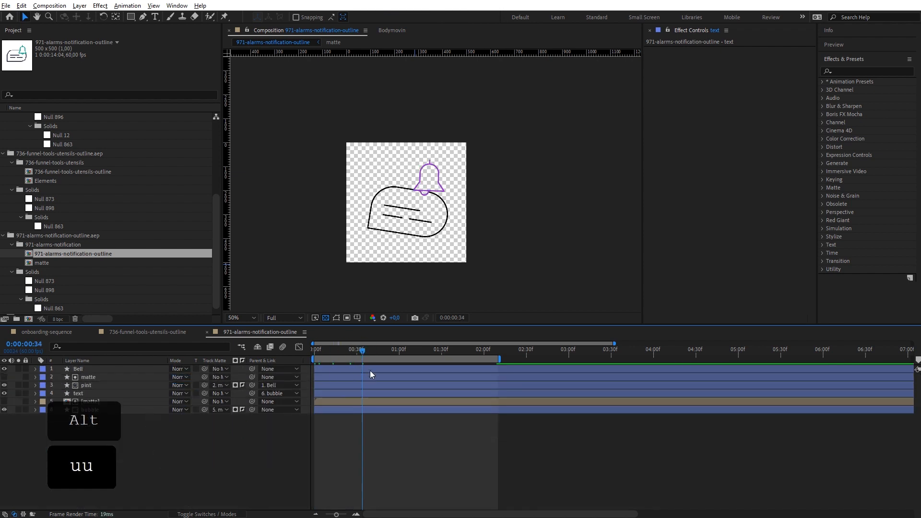
Step: Add the 971-alarms-notification-outline composition to onboarding-sequence below filter-sequence, and hide the filter-sequence layer
scroll(85, 204, "up", 3)
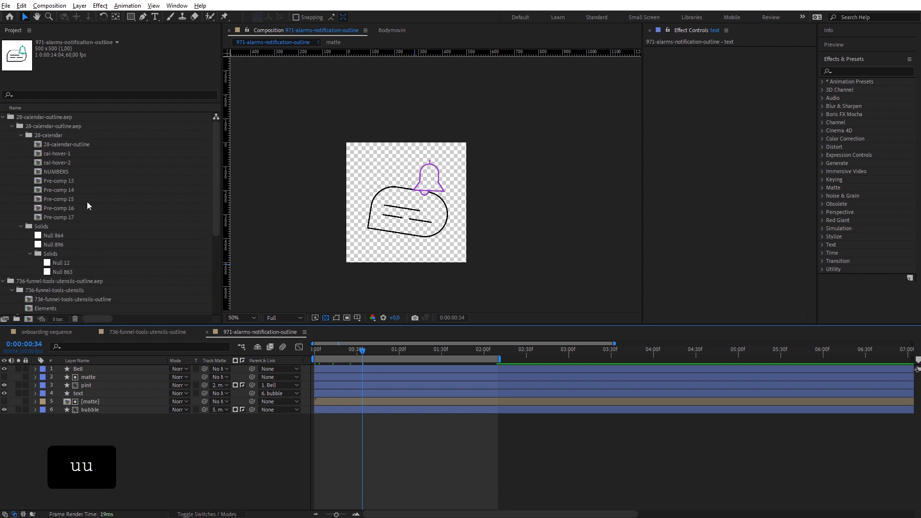
left_click(30, 333)
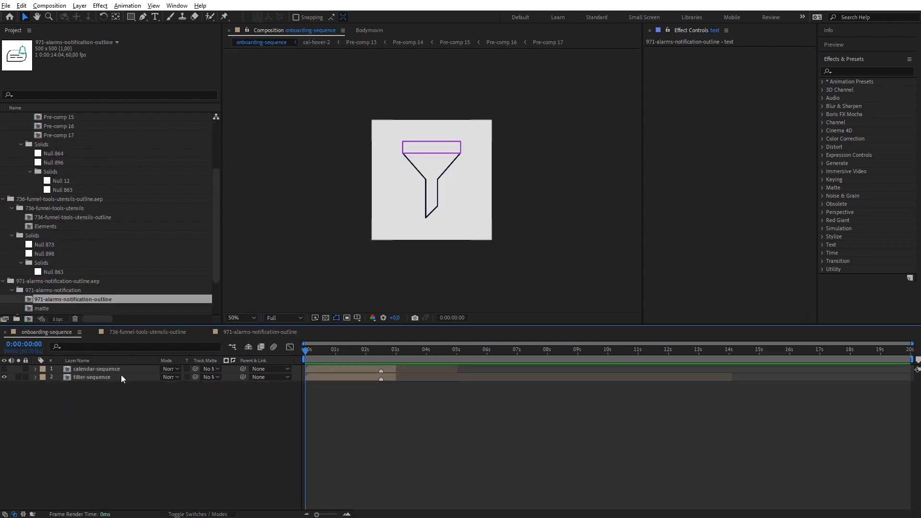
left_click(98, 377)
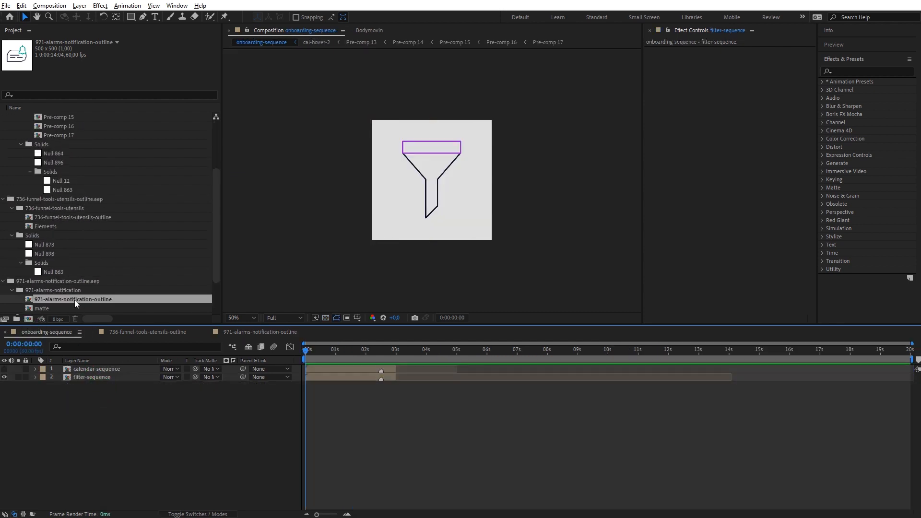
left_click_drag(74, 300, 48, 384)
left_click(4, 377)
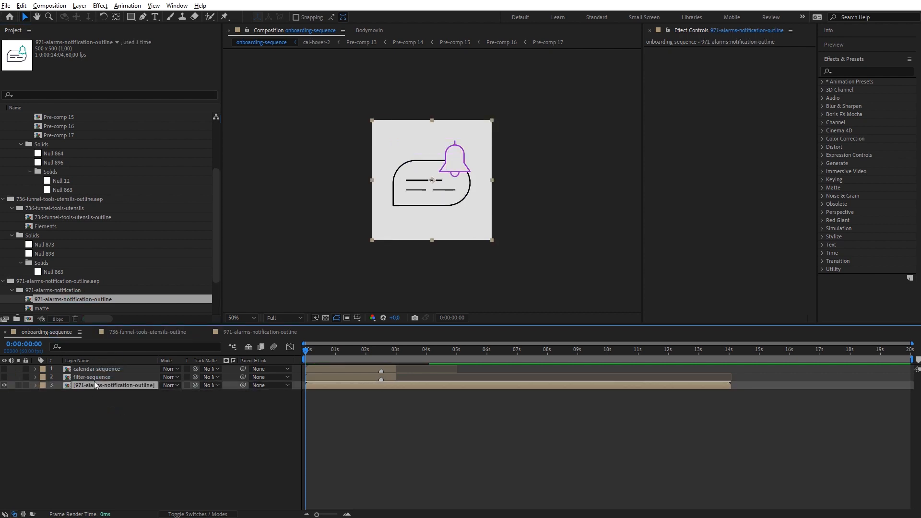
Step: Rename the 971-alarms-notification-outline layer as notification-sequence
left_click(94, 379)
left_click(97, 384)
key("Return")
type("notificatio")
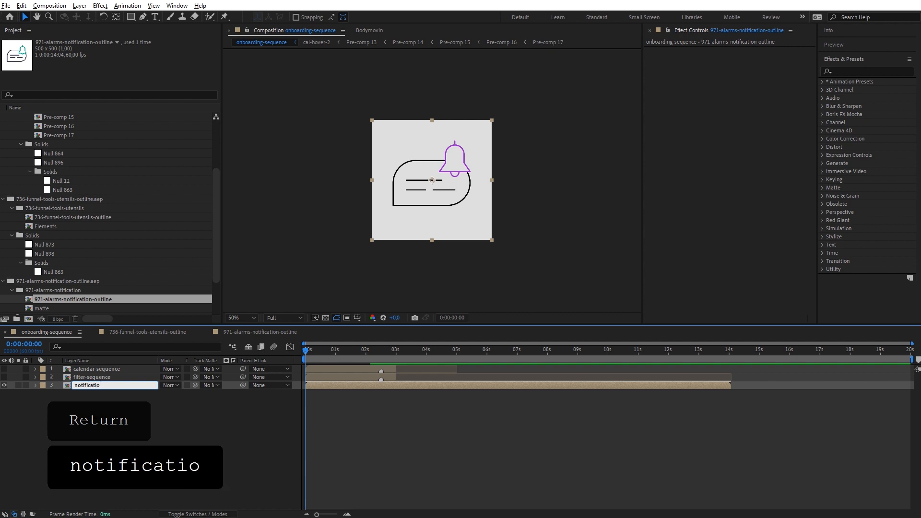
type("n-sequence")
key("Return")
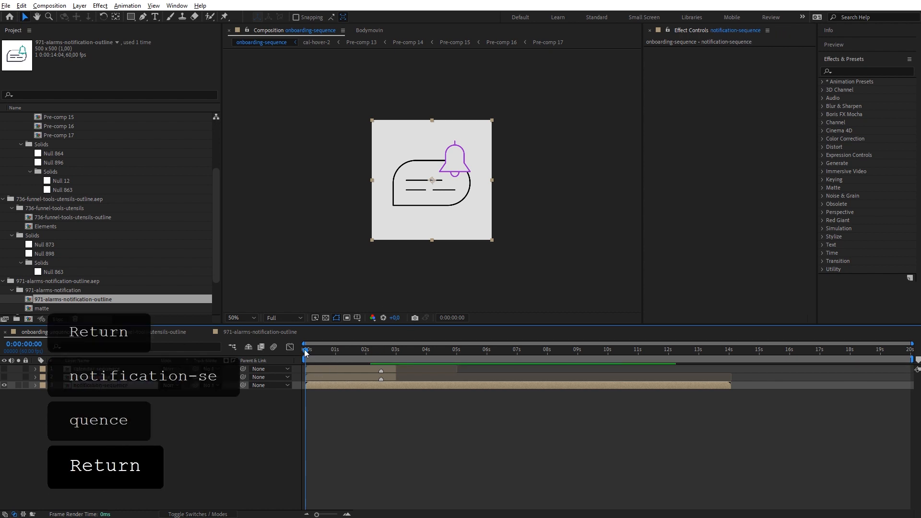
Step: Add a layer marker at about 2.5 s on notification-sequence and trim the layer's end to 0:00:03:00
left_click_drag(305, 353, 368, 354)
left_click_drag(365, 354, 396, 354)
key("shift+asterisk")
key("shift")
key("alt+bracketright")
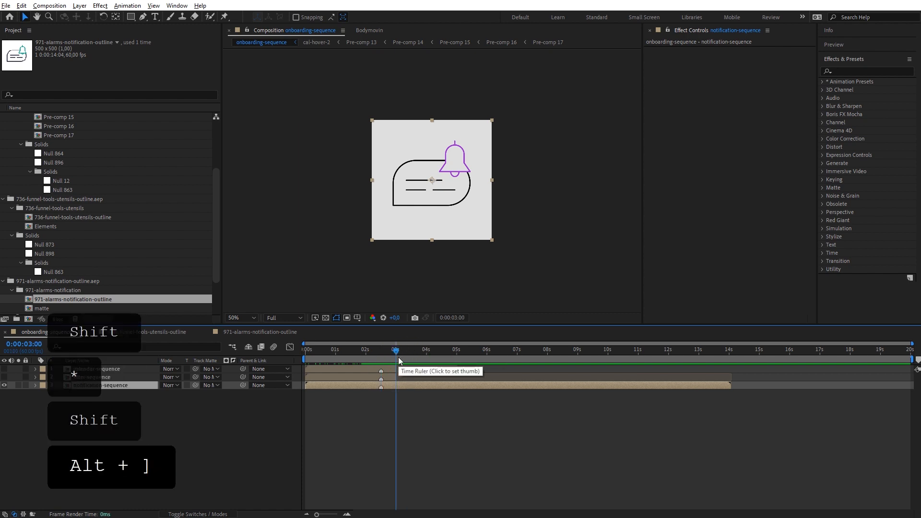
left_click_drag(395, 353, 387, 350)
left_click(90, 425)
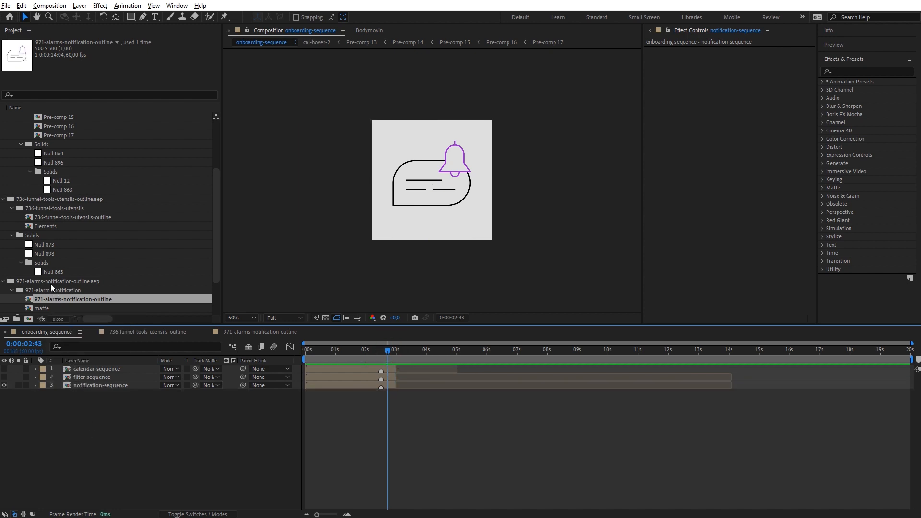
Step: Show the calendar-sequence and filter-sequence layers, and move the cal-hover-2, 736-funnel-tools-utensils-outline and 971-alarms-notification-outline compositions to the project's root level
left_click(61, 217)
key("ctrl")
scroll(61, 220, "up", 3)
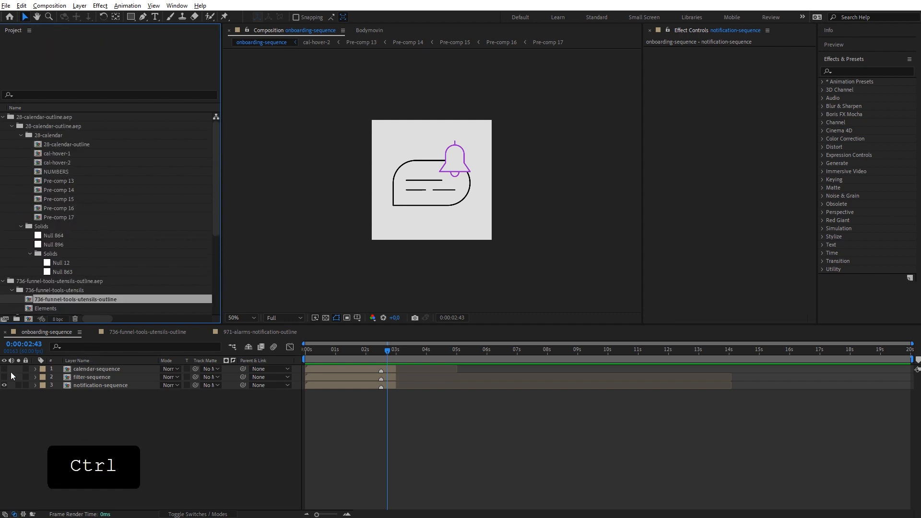
left_click_drag(4, 369, 4, 376)
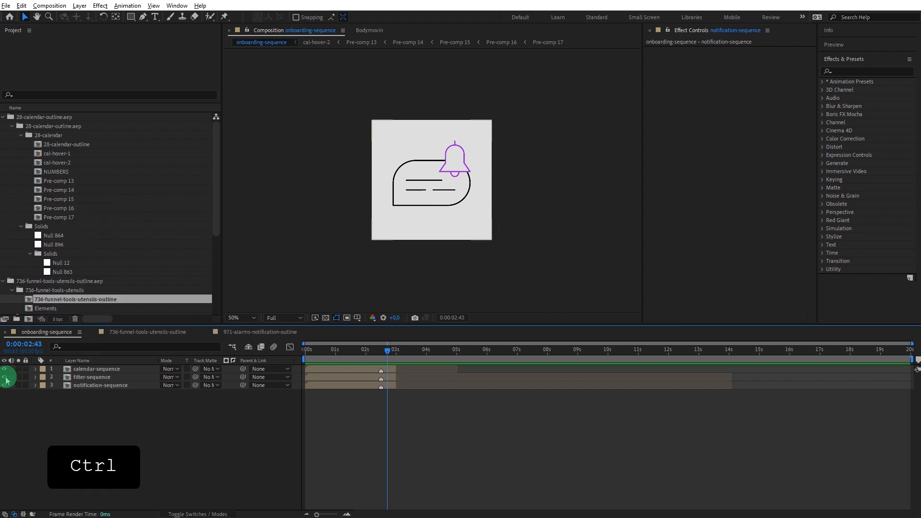
left_click(72, 164)
scroll(80, 233, "down", 2)
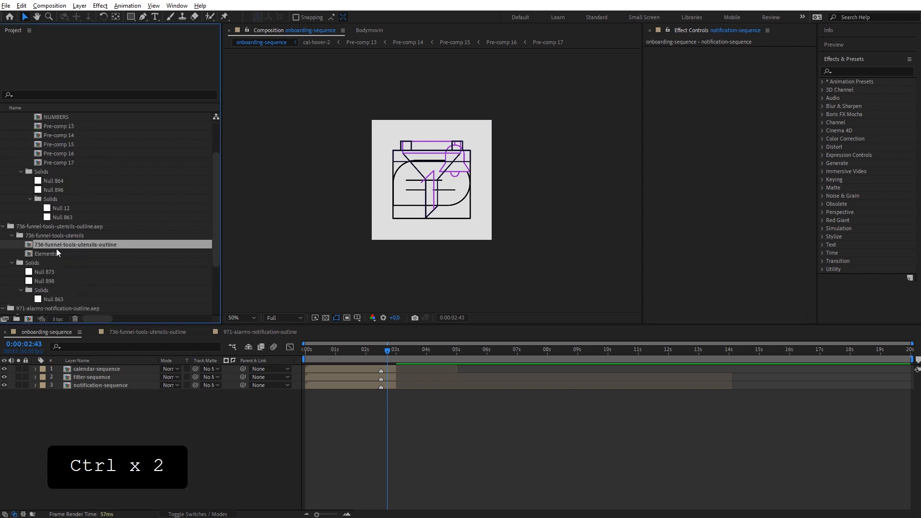
scroll(45, 246, "down", 1)
left_click(58, 298, "ctrl")
scroll(43, 274, "down", 1)
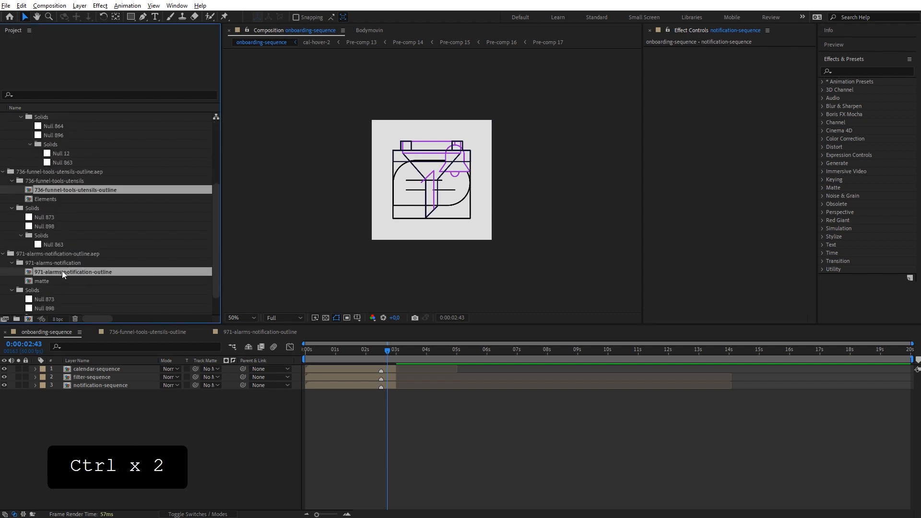
scroll(65, 271, "down", 1)
left_click_drag(68, 244, 69, 320)
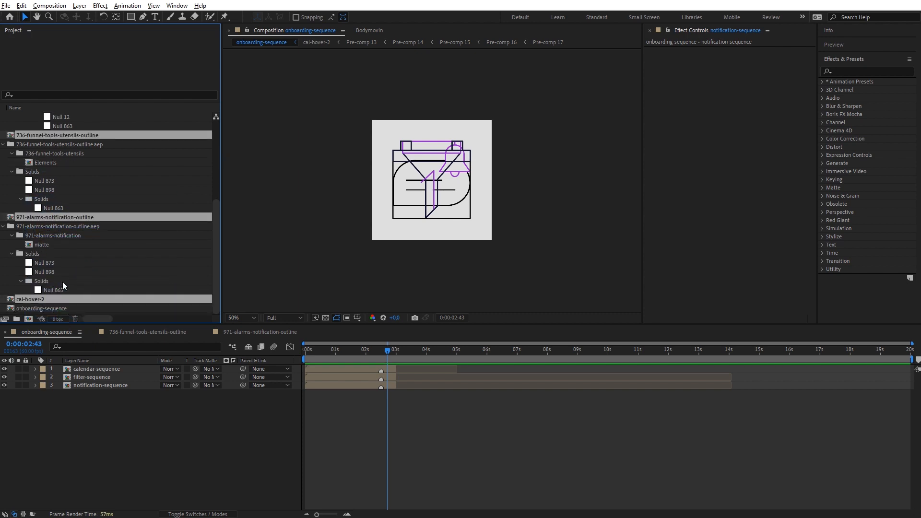
Step: Collapse all the project folders and create a new project folder named other
key("ctrl+a")
left_click(3, 226)
left_click(46, 219)
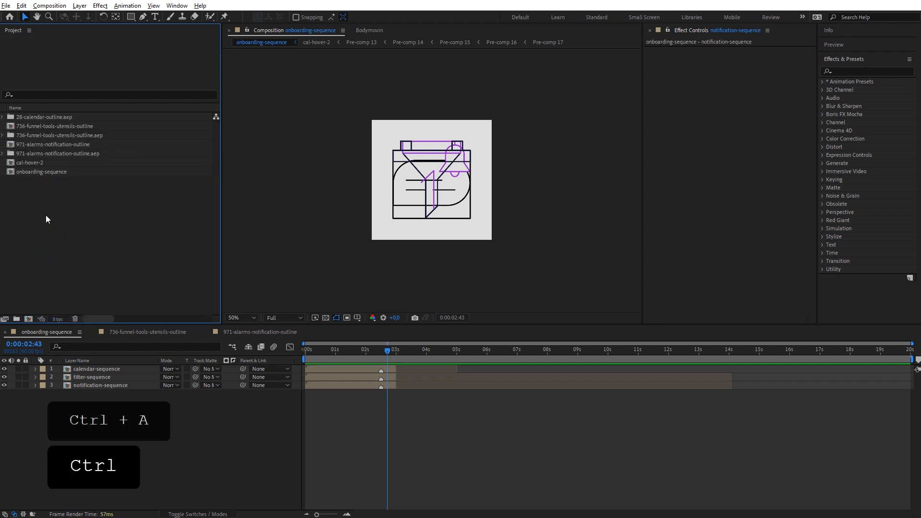
right_click(45, 214)
left_click(33, 226)
right_click(34, 223)
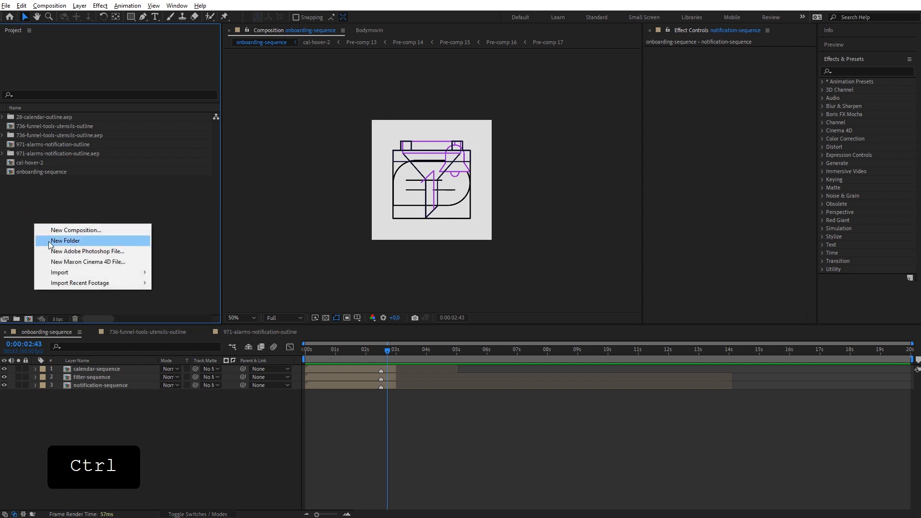
left_click(50, 242)
type("other")
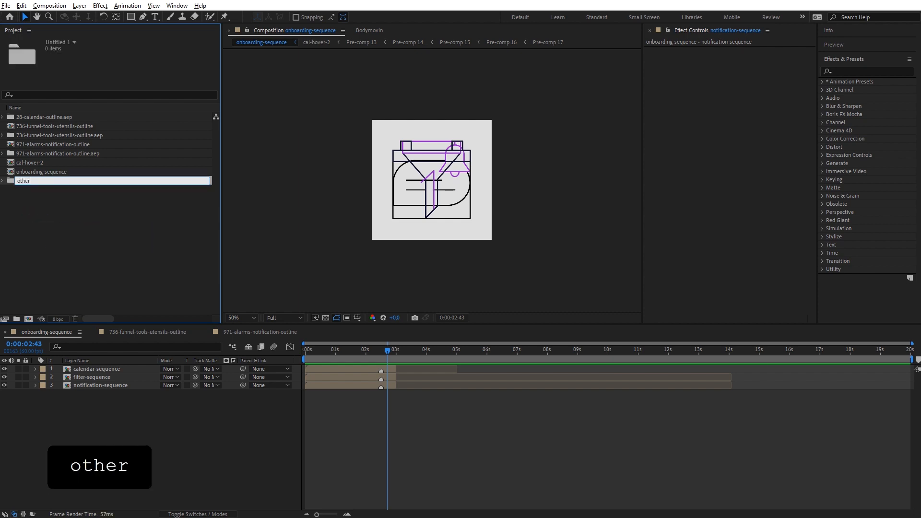
key("Return")
Step: Move the 28-calendar-outline.aep, 736-funnel-tools-utensils-outline.aep and 971-alarms-notification-outline.aep folders into the other folder
key("ctrl+a")
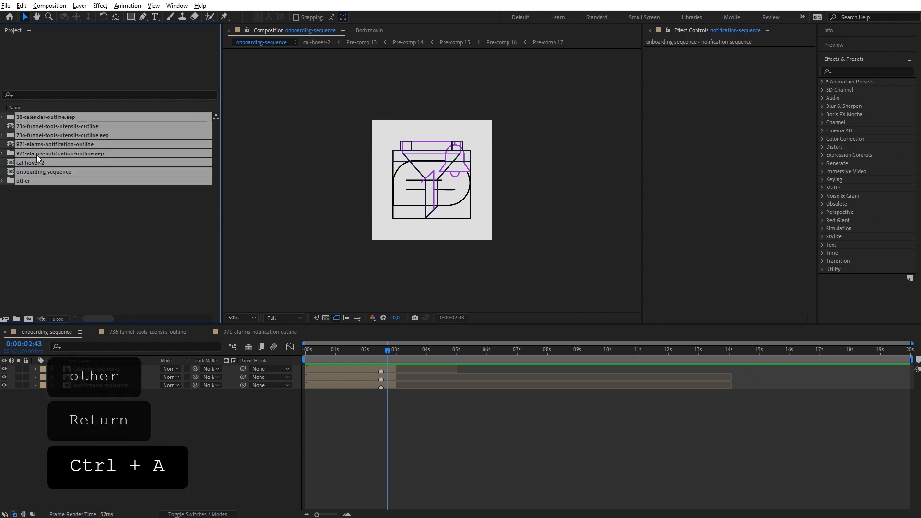
left_click(37, 146, "ctrl")
left_click(35, 163, "ctrl")
left_click(36, 144)
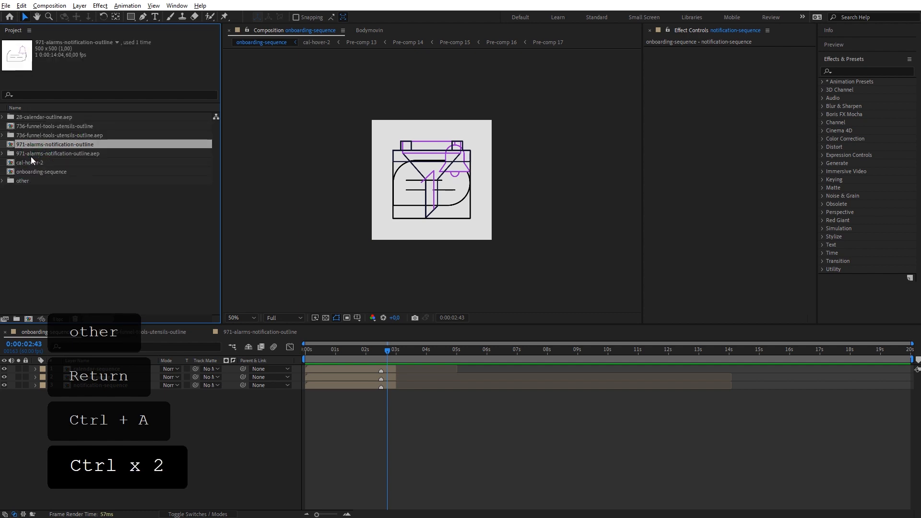
left_click(32, 154)
left_click(39, 134, "ctrl")
left_click(38, 117, "ctrl")
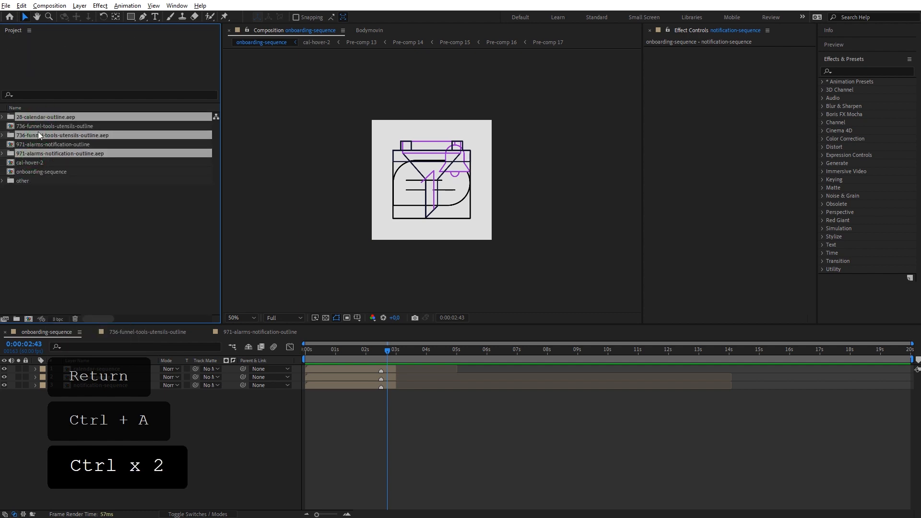
left_click_drag(37, 156, 39, 183)
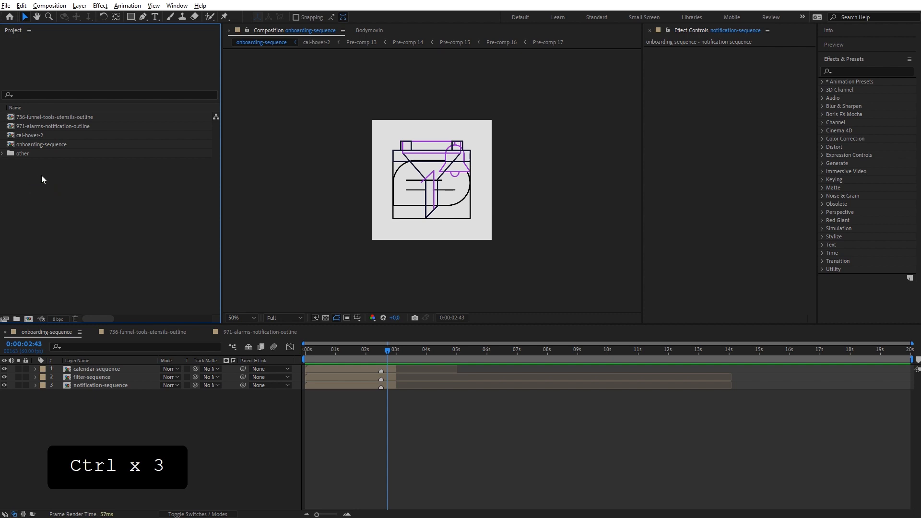
Step: Create another project folder at root level and name it precomps
right_click(41, 179)
left_click(95, 199)
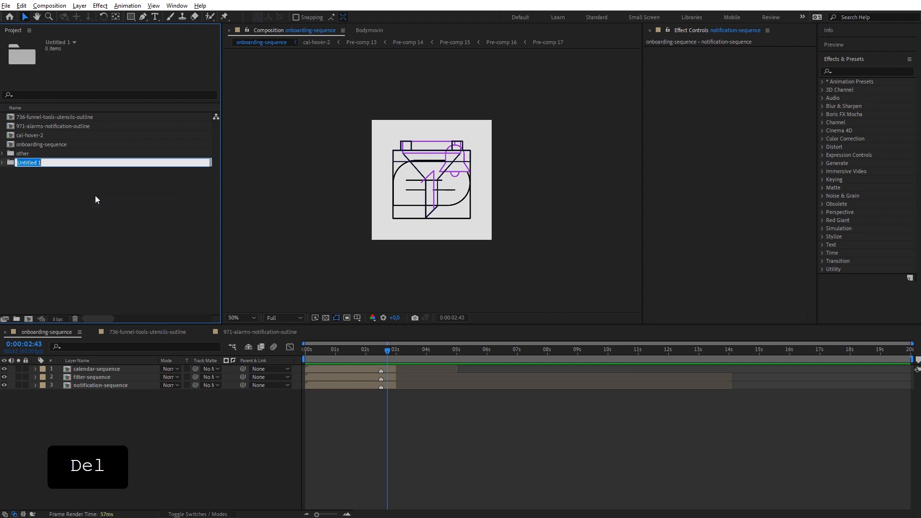
type("precomps")
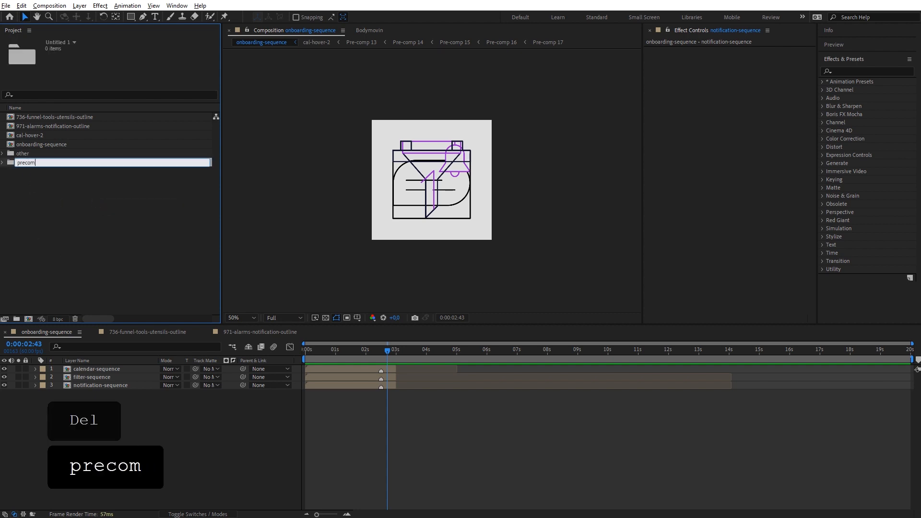
key("Return")
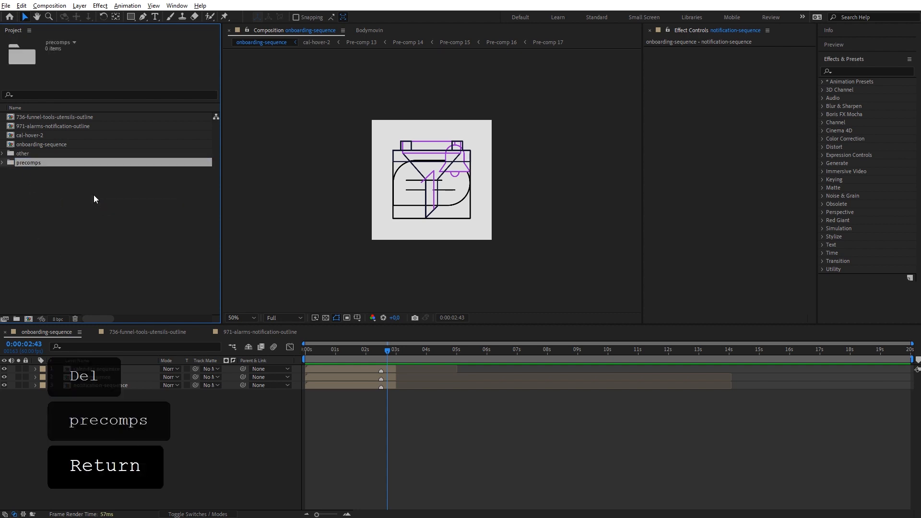
Step: Move the 736-funnel-tools-utensils-outline, 971-alarms-notification-outline and cal-hover-2 compositions into the precomps folder and expand it
left_click(50, 127)
left_click(48, 117, "ctrl")
left_click(50, 143, "ctrl")
left_click(50, 137, "ctrl")
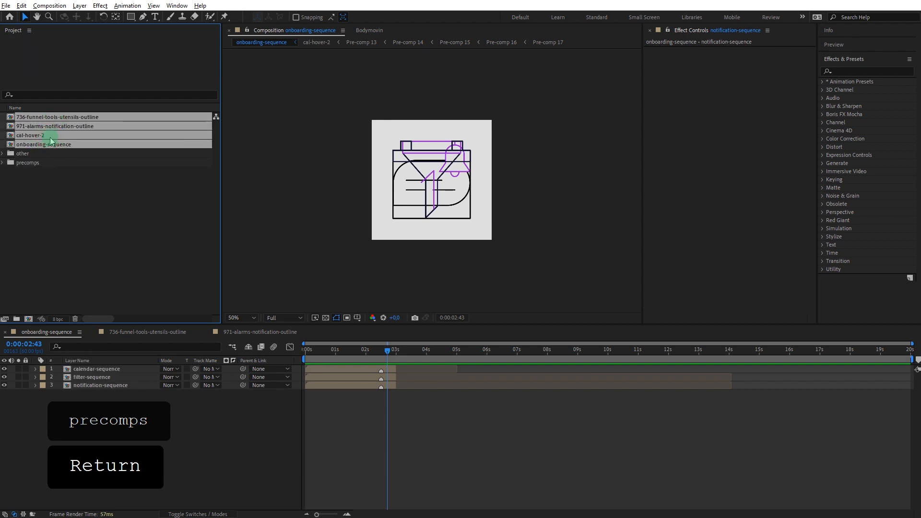
left_click(50, 142, "ctrl")
left_click_drag(53, 137, 54, 163)
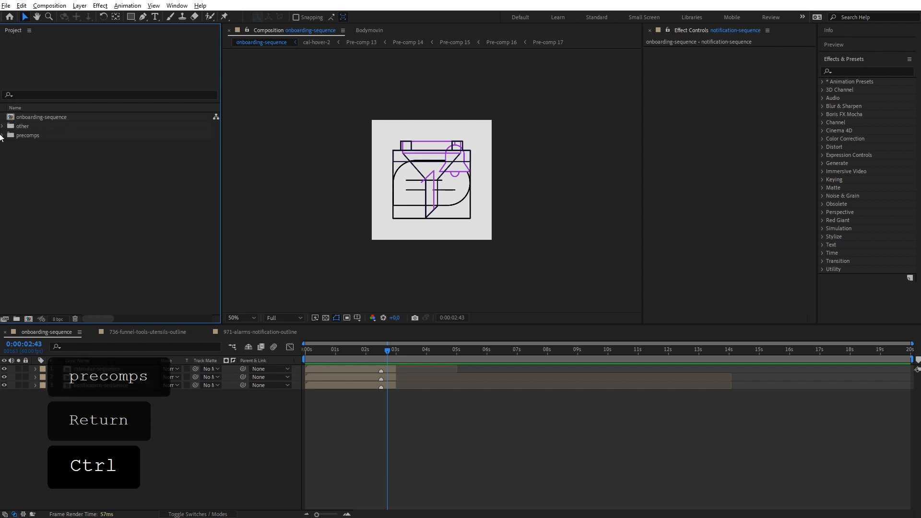
left_click(3, 134)
Step: Rename the cal-hover-2 composition as calendar-sequence by copying the name of the calendar-sequence layer
left_click(29, 145)
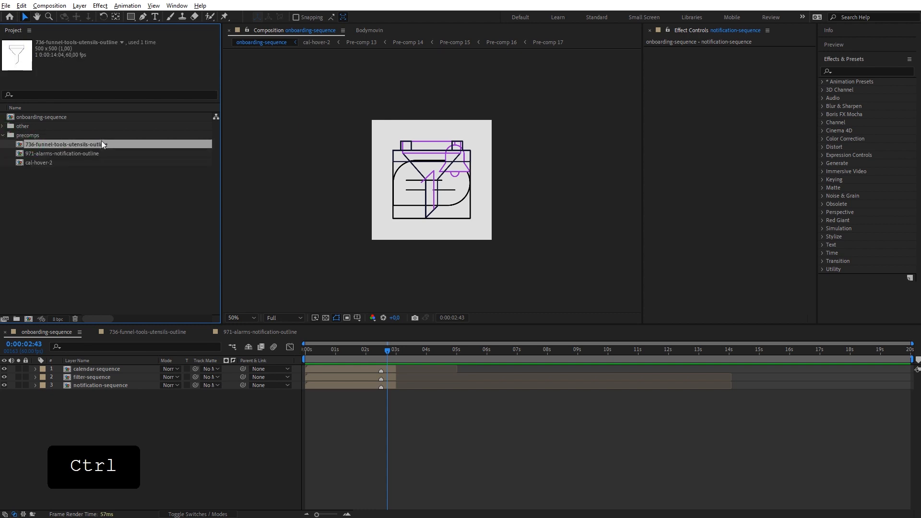
left_click(71, 161)
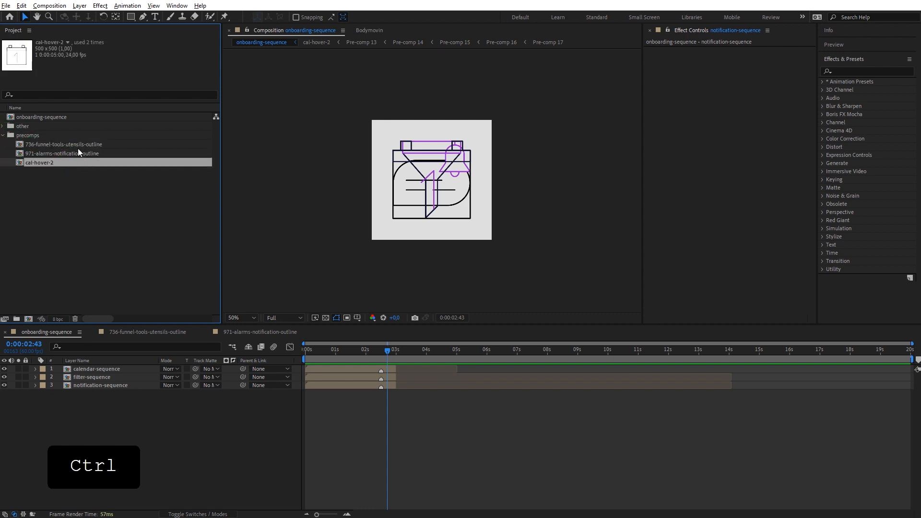
left_click(118, 369)
key("Return")
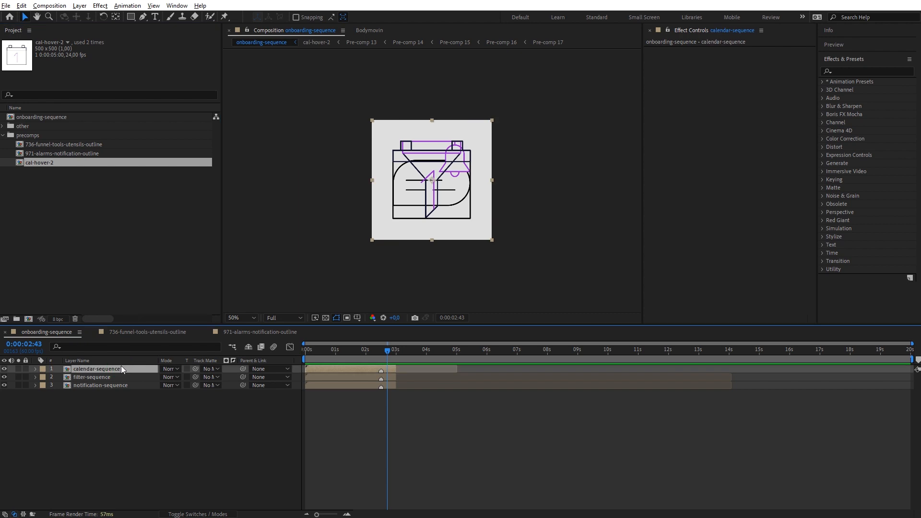
key("ctrl+c")
key("Return")
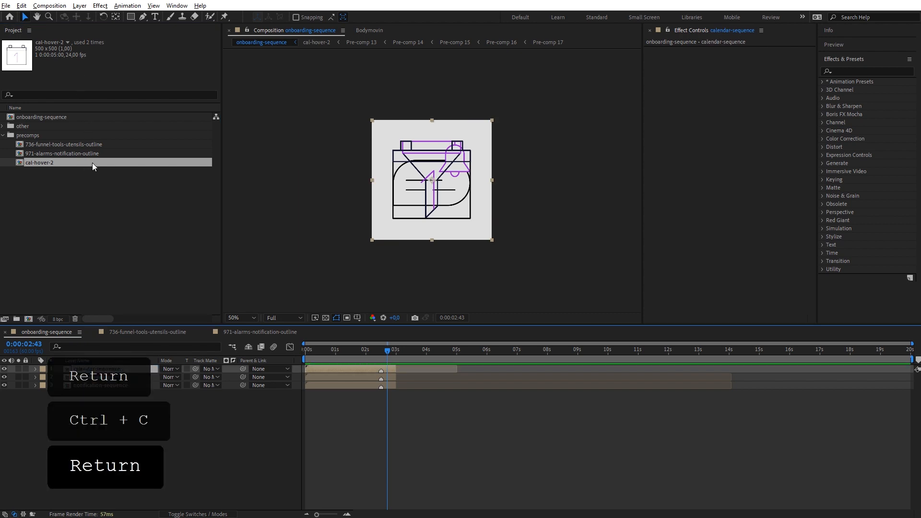
left_click(92, 162)
key("Return")
key("ctrl+v")
key("Return")
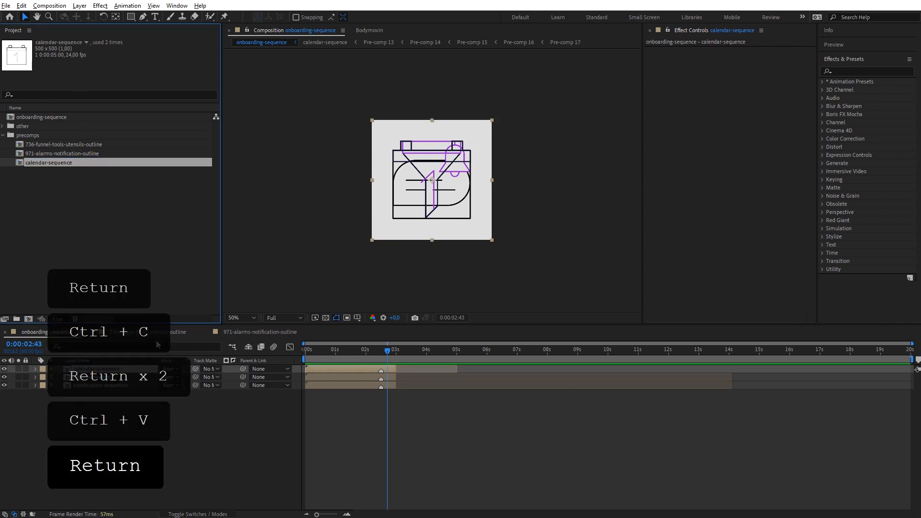
Step: Rename the 736-funnel-tools-utensils-outline composition as filter-sequence by copying the name of the filter-sequence layer
left_click(118, 377)
key("Return")
type("c")
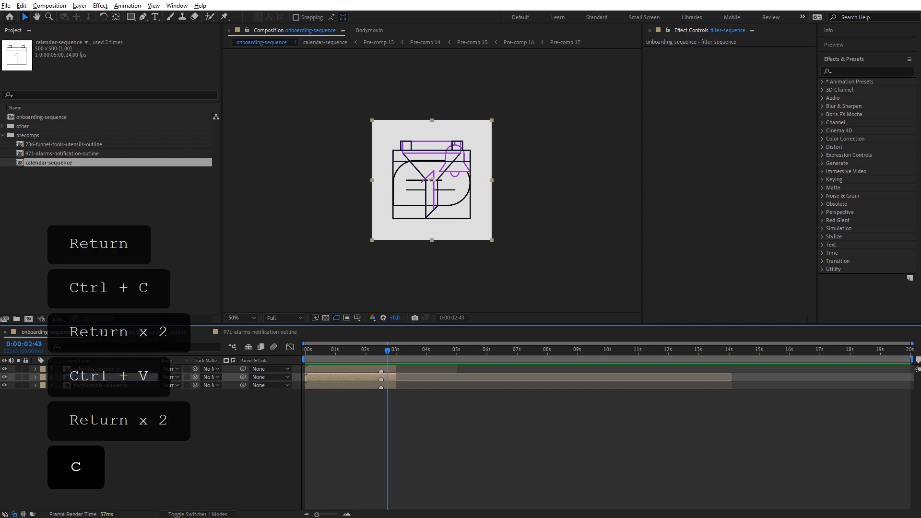
key("ctrl+z")
key("ctrl+c")
key("Return")
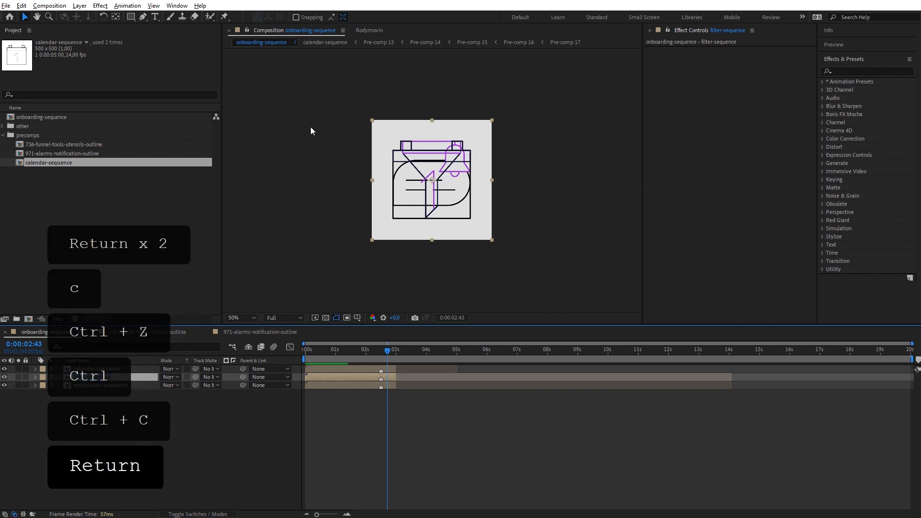
left_click(60, 145)
key("Return")
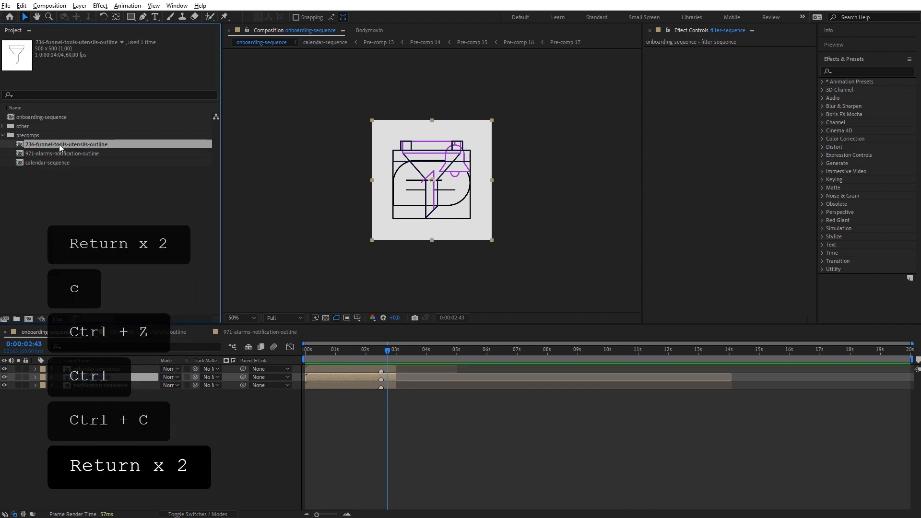
key("ctrl+v")
key("Return")
Step: Rename the 971-alarms-notification-outline composition as notification-sequence by copying the name of the notification-sequence layer
left_click(114, 386)
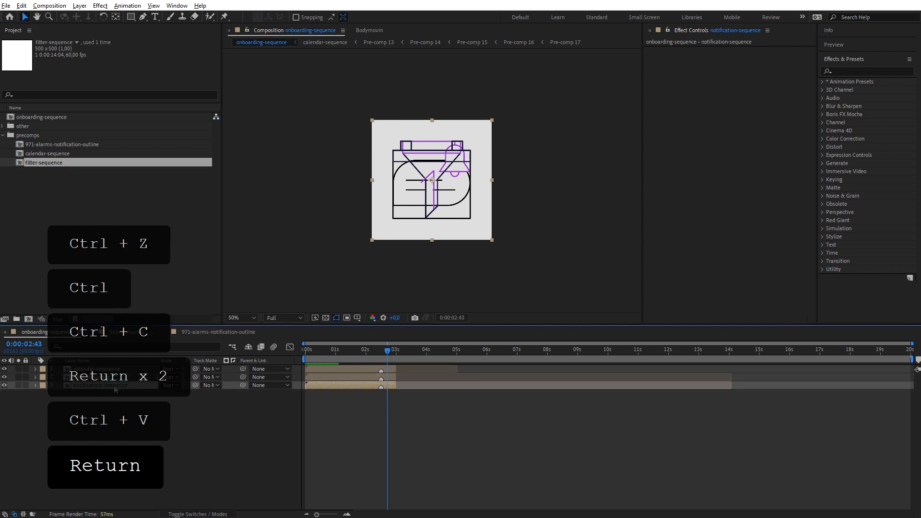
key("Return")
key("ctrl+c")
key("Return")
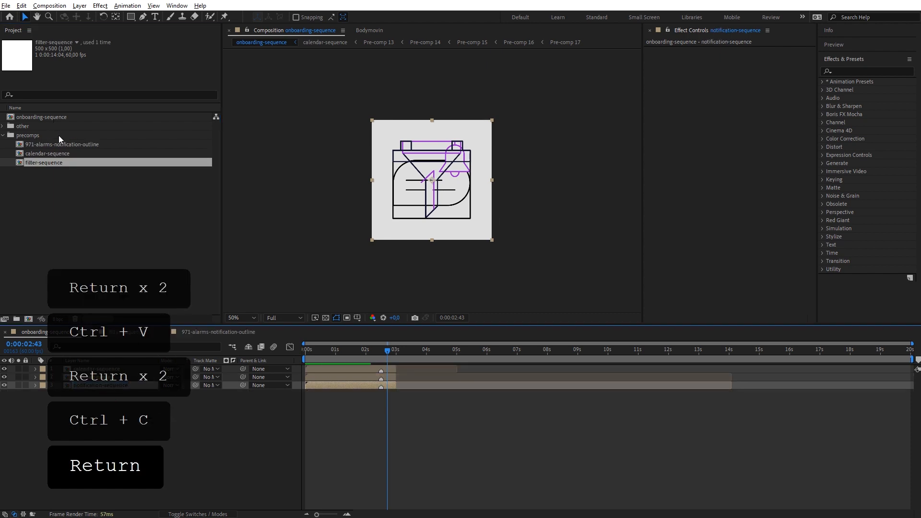
left_click(67, 144)
key("Return")
key("ctrl+v")
key("Return")
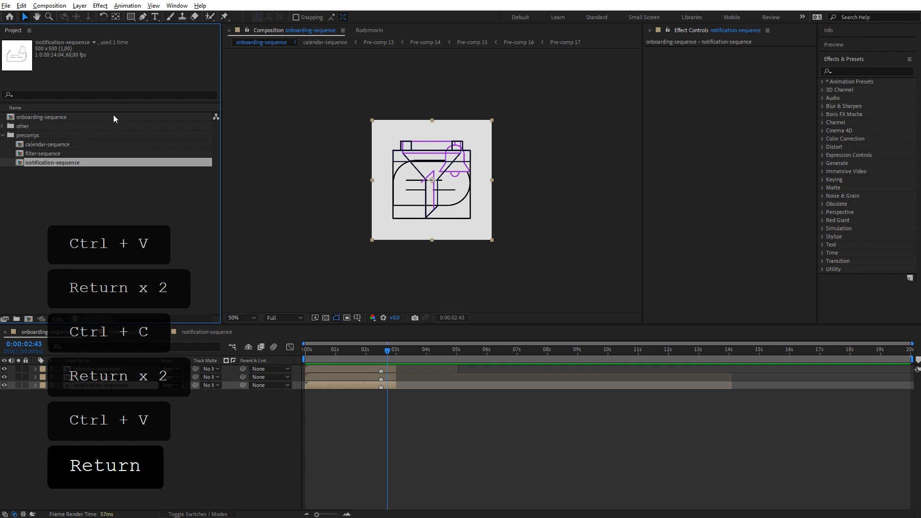
left_click(62, 215)
left_click(48, 144)
left_click(51, 191)
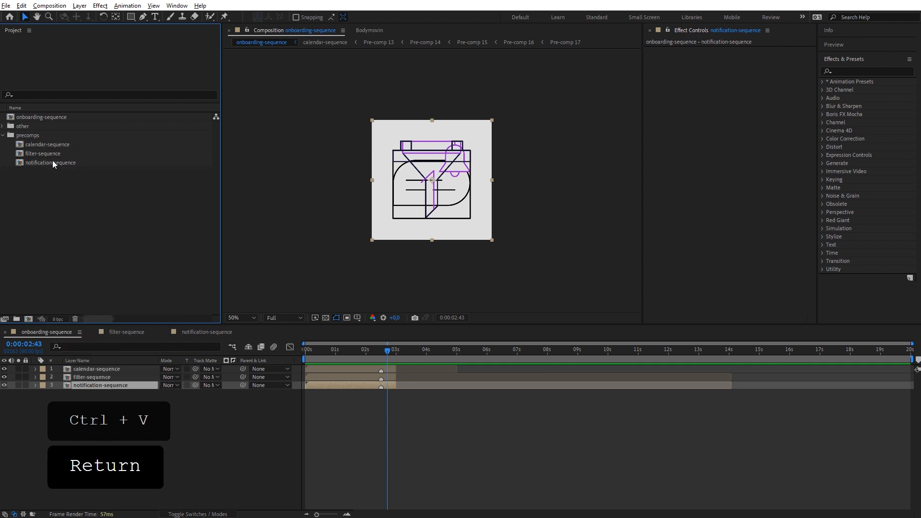
left_click(48, 145)
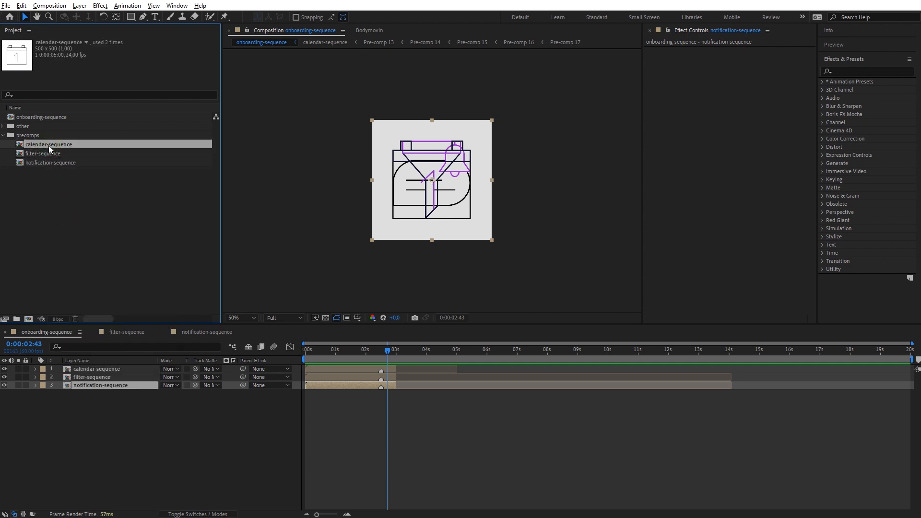
left_click(57, 169)
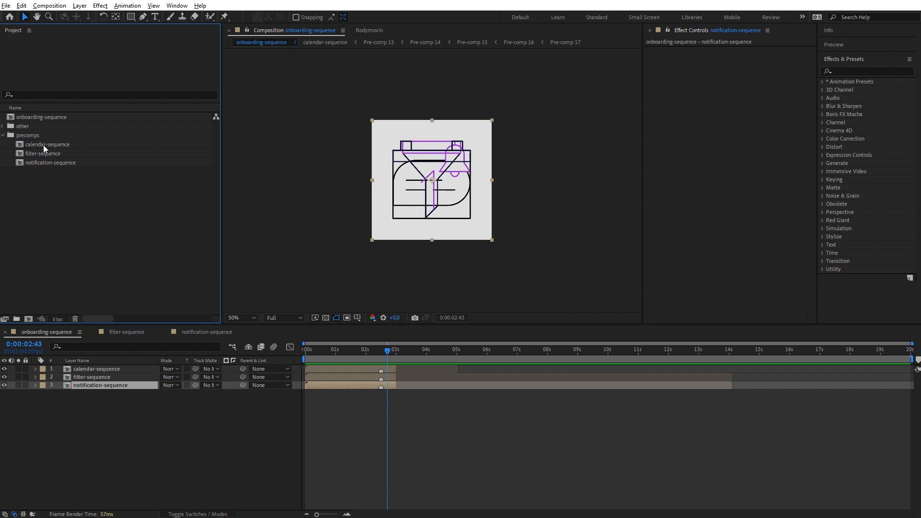
left_click(43, 145)
left_click(43, 154)
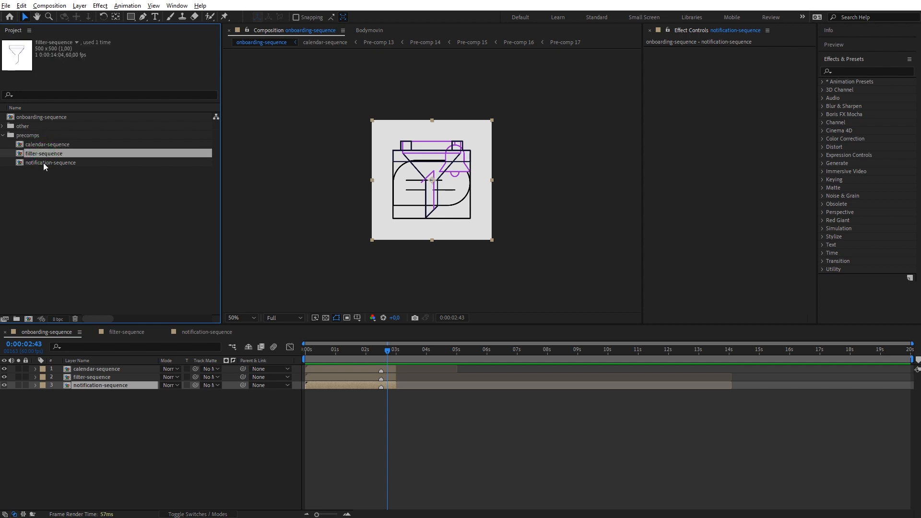
left_click(46, 184)
left_click(45, 154)
left_click(45, 164)
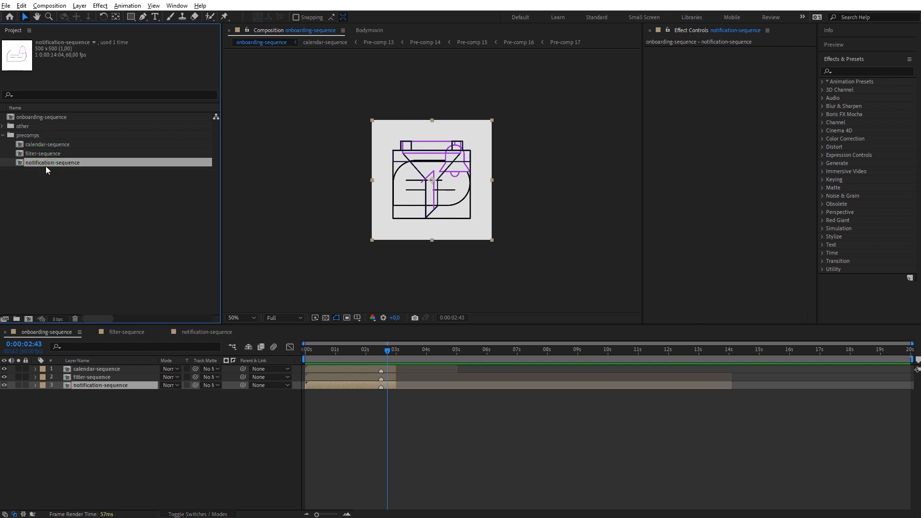
left_click(50, 185)
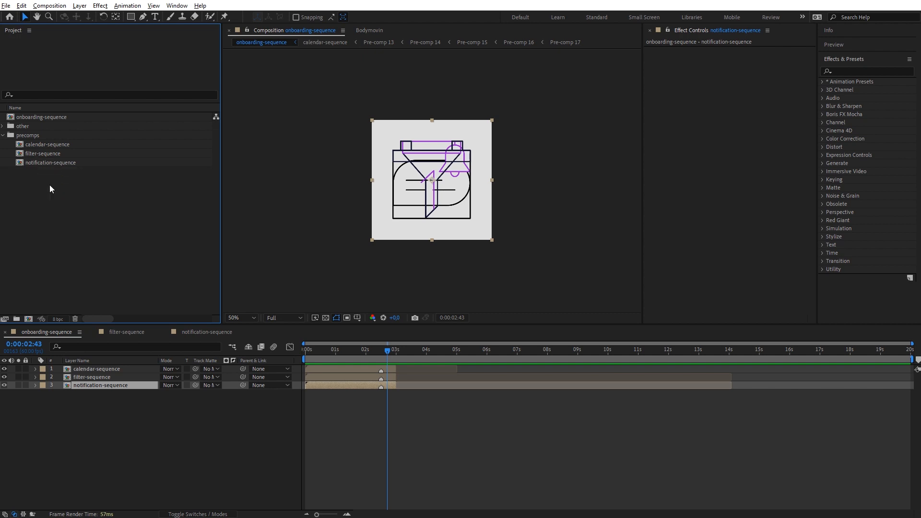
Step: Duplicate the calendar-sequence composition in the precomps folder and rename the copy as calendar-enter
left_click(49, 145)
key("ctrl+d")
key("Return")
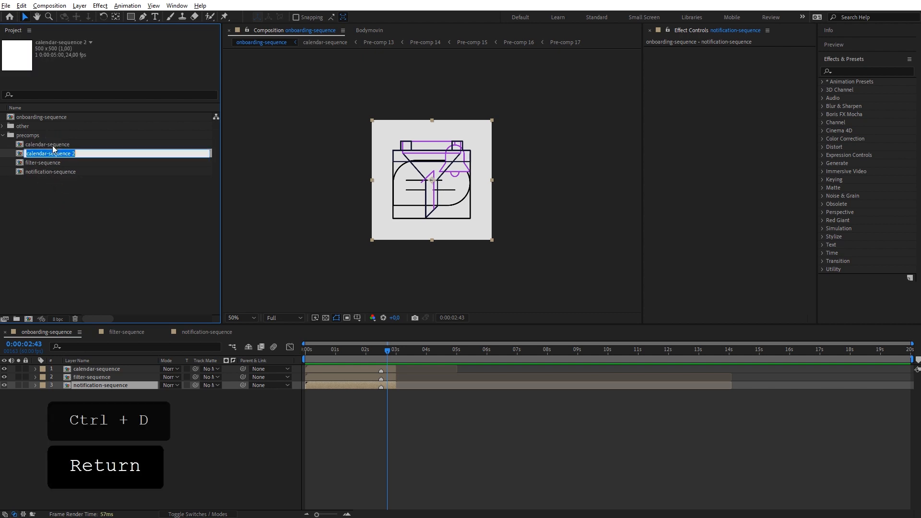
key("Right")
key("BackSpace")
key("BackSpace")
key("BackSpace")
key("BackSpace")
key("BackSpace")
key("BackSpace")
key("BackSpace")
key("BackSpace")
key("BackSpace")
key("BackSpace")
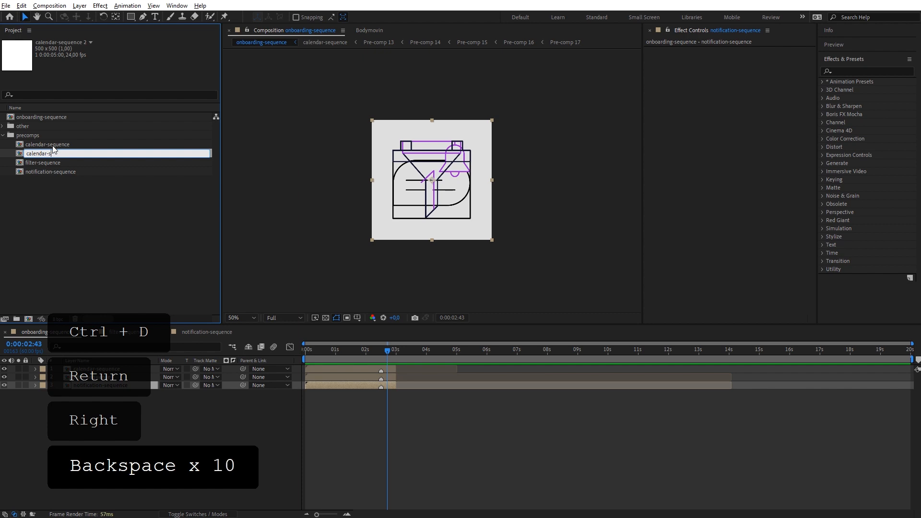
type("enter")
key("Return")
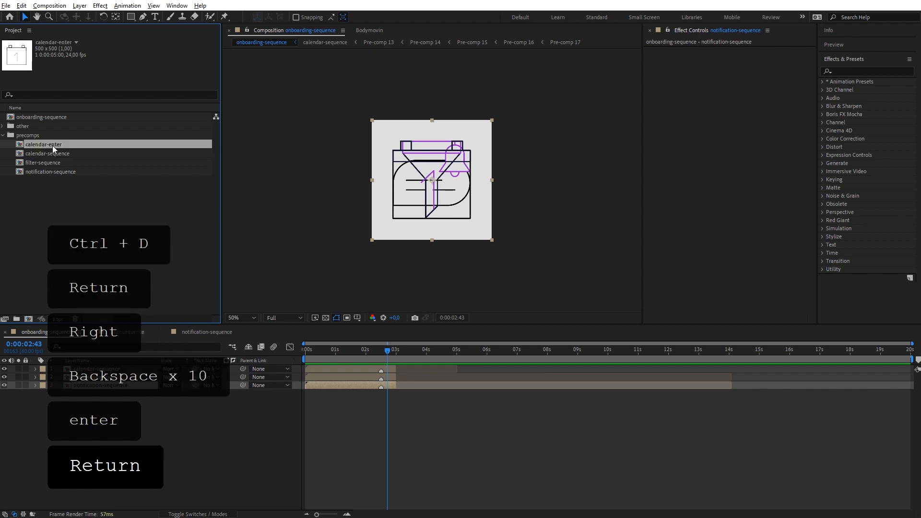
Step: Open the calendar-enter composition at its first frame and reveal the Position and Rotation properties of layer 1
double_click(53, 145)
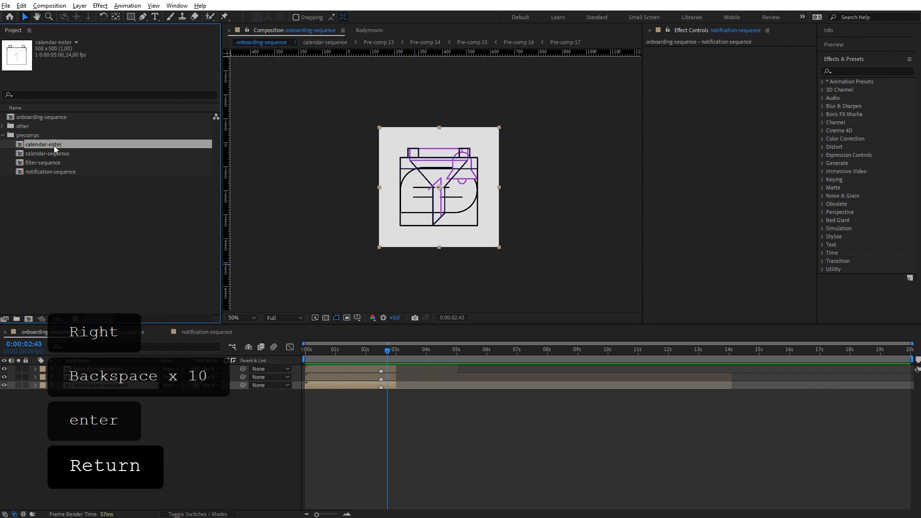
left_click_drag(324, 350, 289, 358)
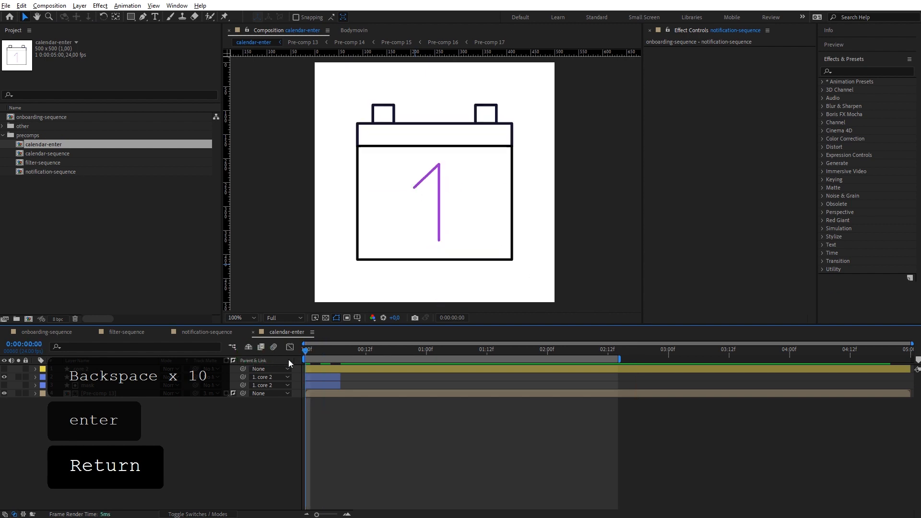
left_click(324, 367)
left_click(325, 378)
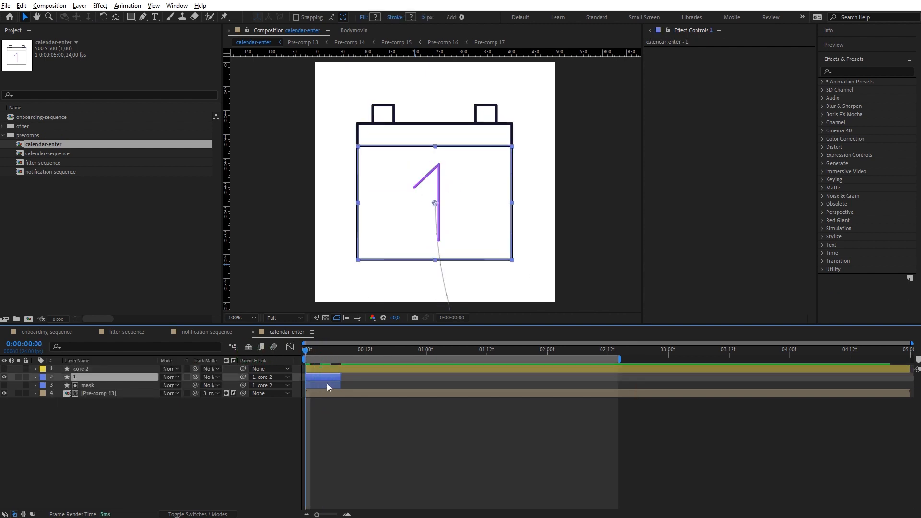
key("u")
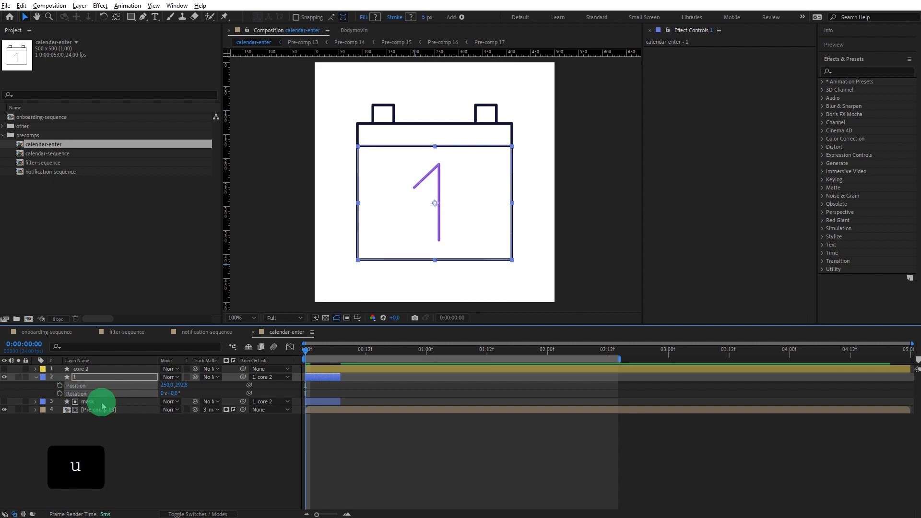
Step: Make the core 2 layer visible and delete the mask and Pre-comp 13 layers from calendar-enter
left_click(101, 402)
left_click(105, 412, "shift")
key("Delete")
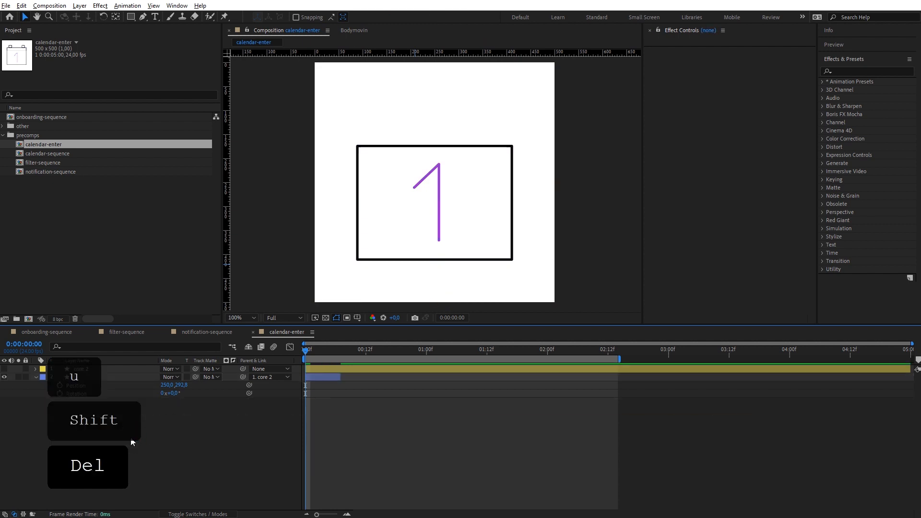
key("ctrl+z")
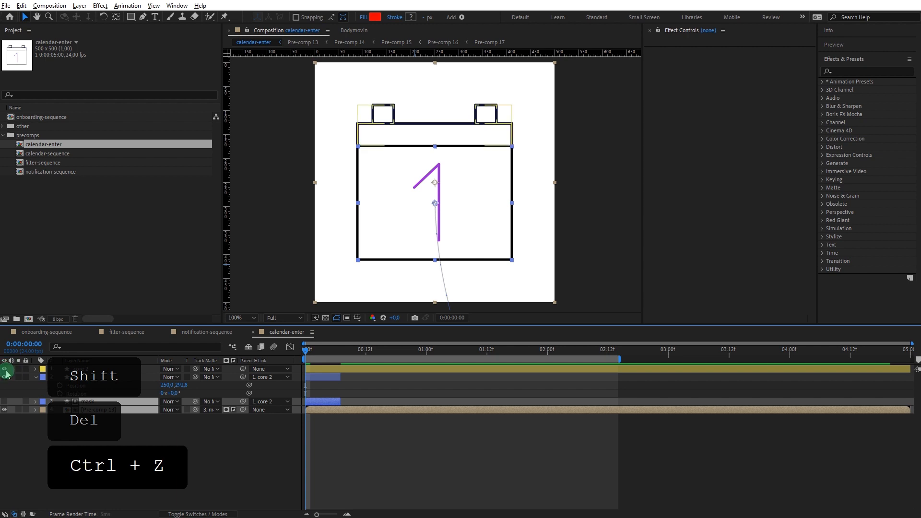
left_click(5, 369)
key("Delete")
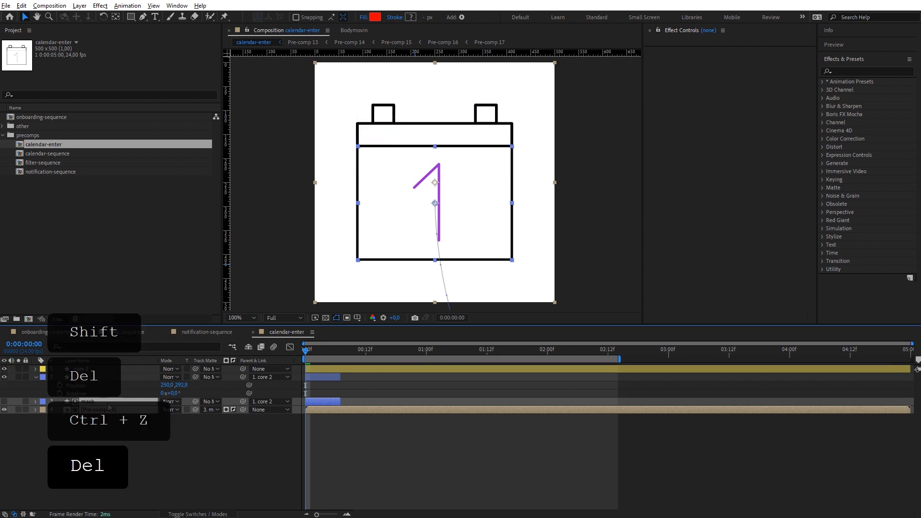
Step: Preview the calendar-enter animation and reveal the keyframes of the core 2 layer
left_click(180, 367)
key("space")
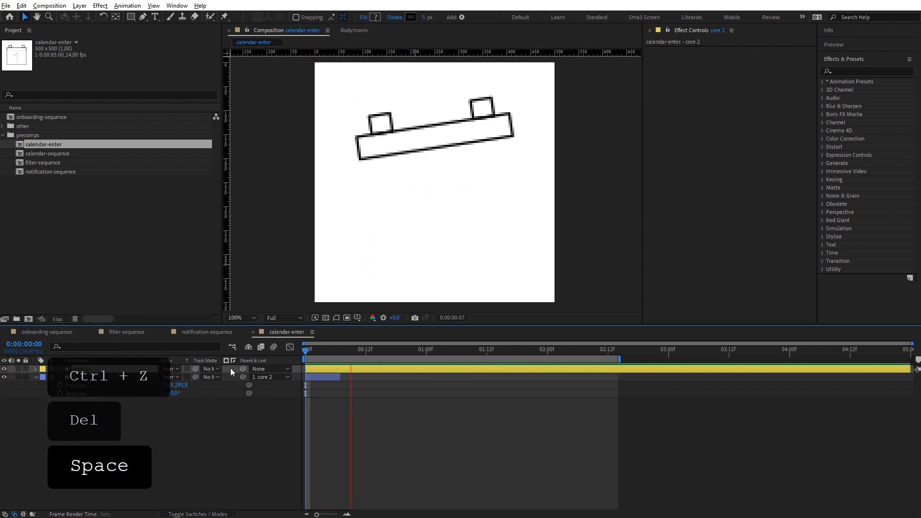
key("space")
left_click(260, 392)
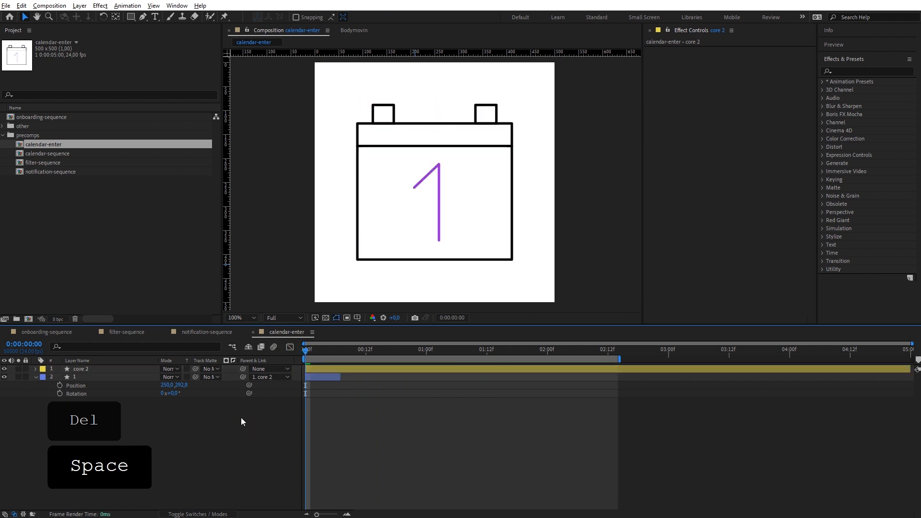
key("u")
Step: Extend the out point of layer 1 to just past the end of the work area
left_click_drag(339, 393, 643, 400)
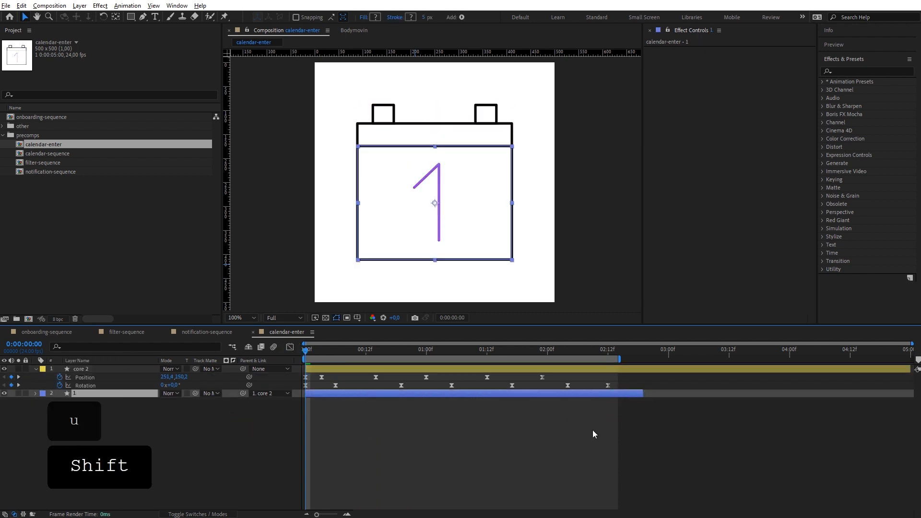
left_click(551, 423)
left_click(458, 217)
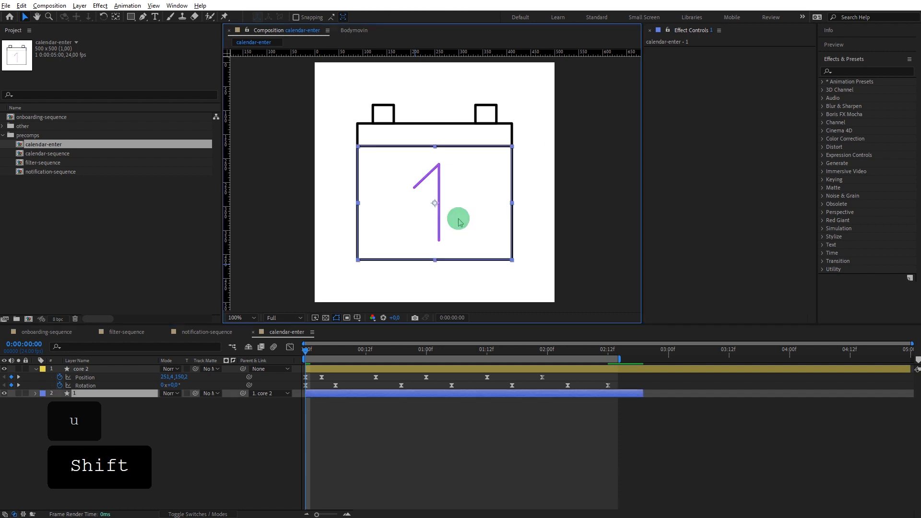
left_click(228, 421)
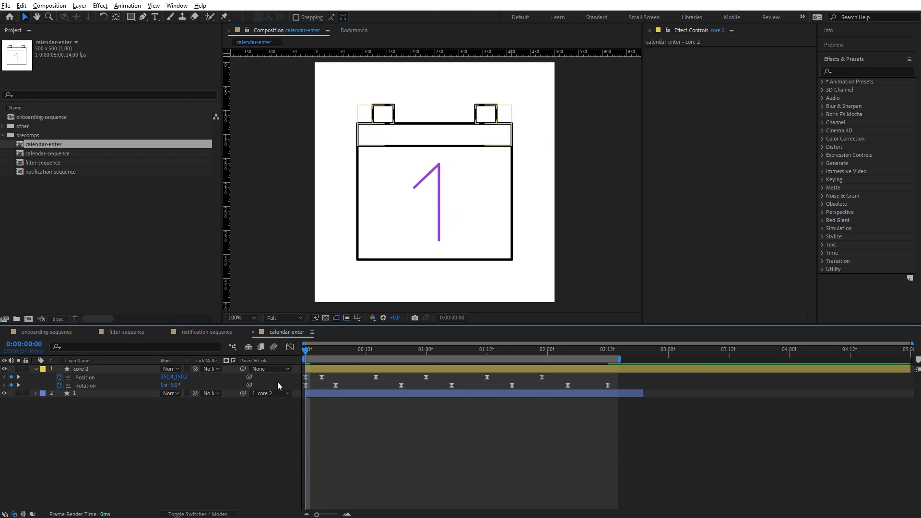
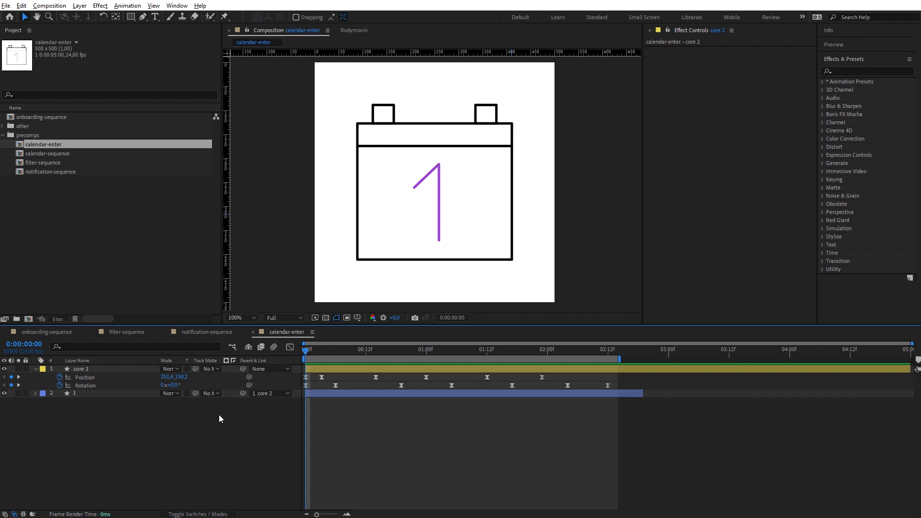
Step: Remove all Position and Rotation keyframes from the core 2 layer and hide layer 1
left_click(60, 377)
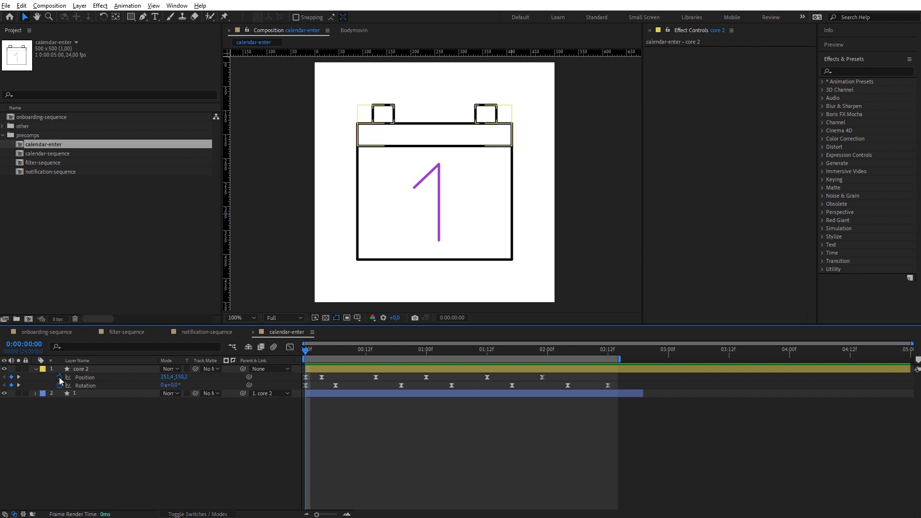
left_click(60, 385)
left_click(111, 452)
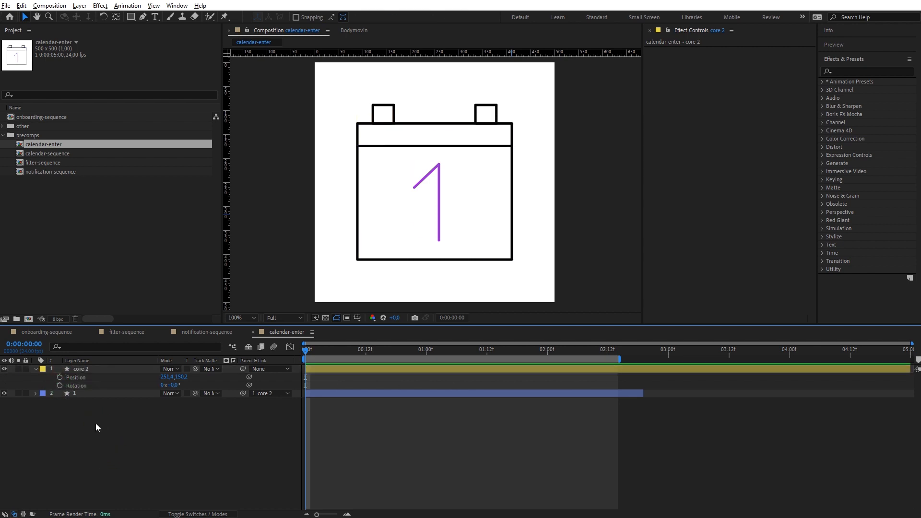
key("u")
left_click(96, 377)
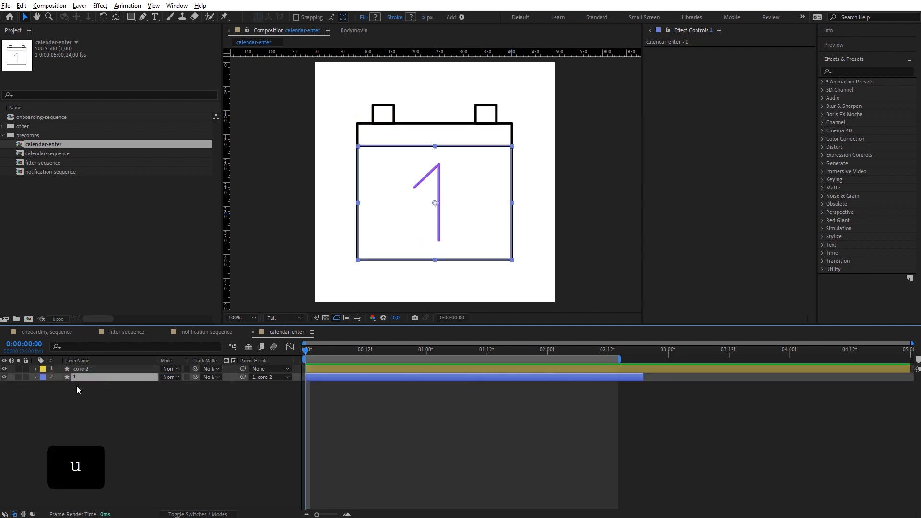
left_click(4, 377)
Step: Add Position and Rotation keyframes to the core 2 layer and move them to 00:12
left_click(86, 369)
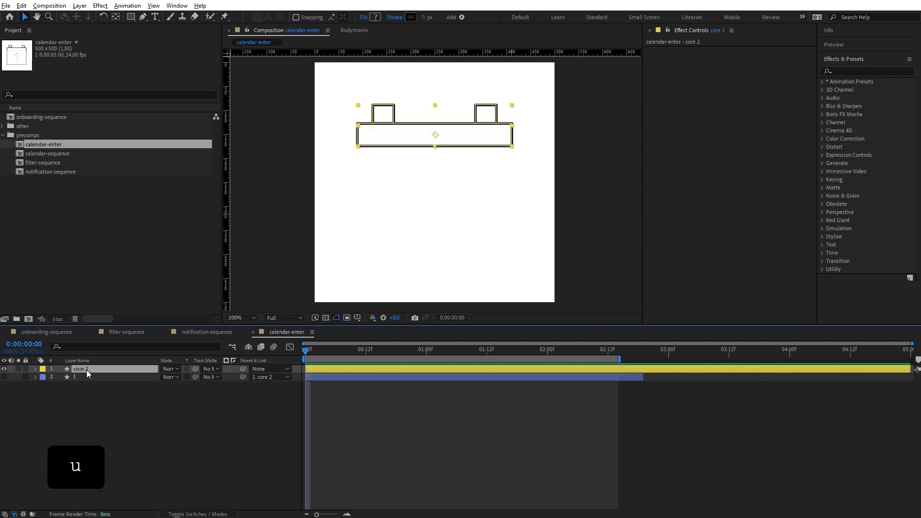
key("p")
key("shift+r")
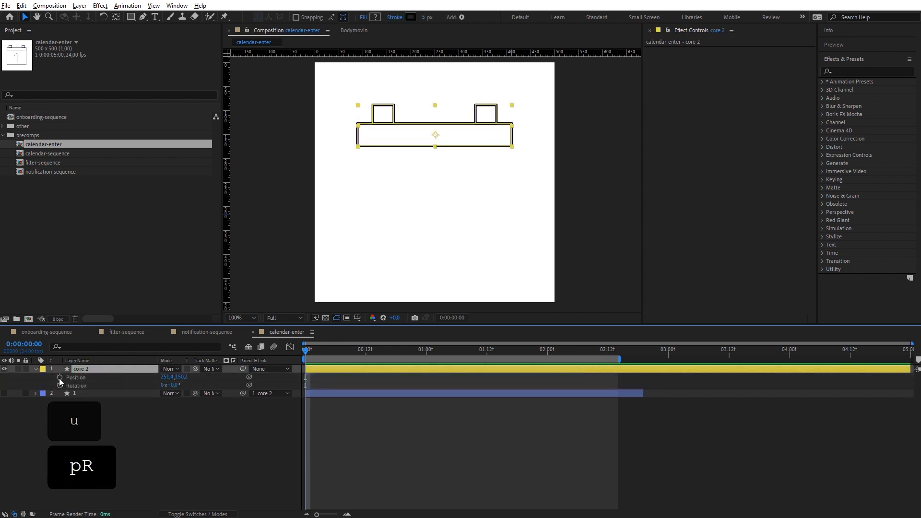
left_click_drag(304, 382, 364, 384)
left_click(364, 436)
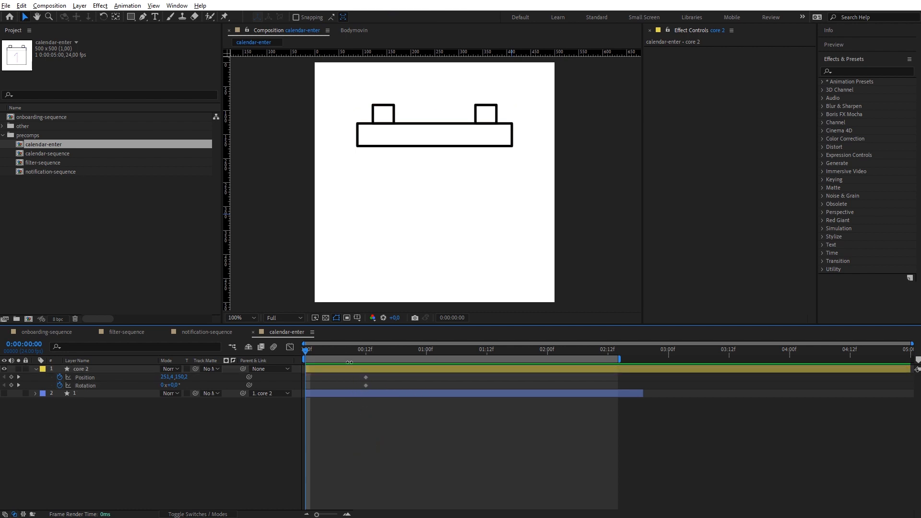
left_click(350, 368)
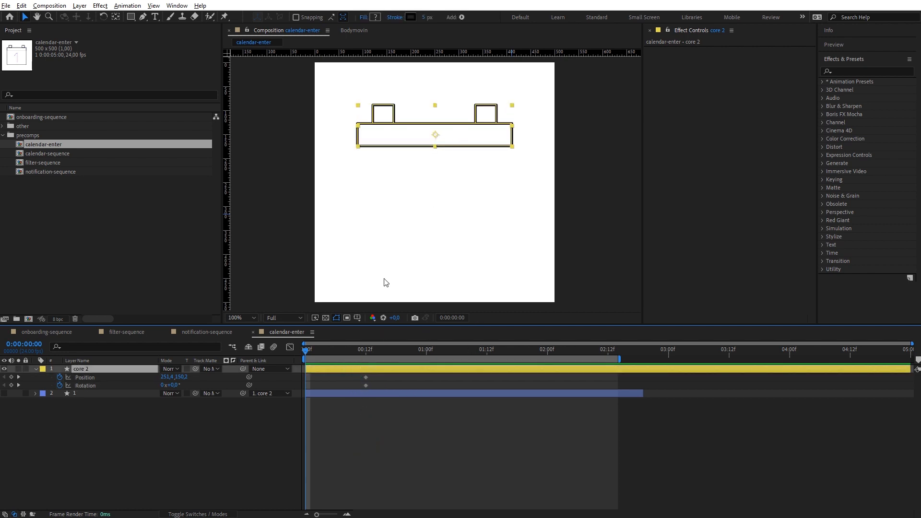
Step: Move core 2 straight down to the composition centre at frame 0, with the proportional grid shown
left_click_drag(452, 134, 451, 188)
left_click(357, 317)
left_click(376, 351)
Step: Shift all Position and Rotation keyframes of core 2 forward so they start at 00:12 and end at 01:00
key("shift")
left_click_drag(368, 375, 302, 390)
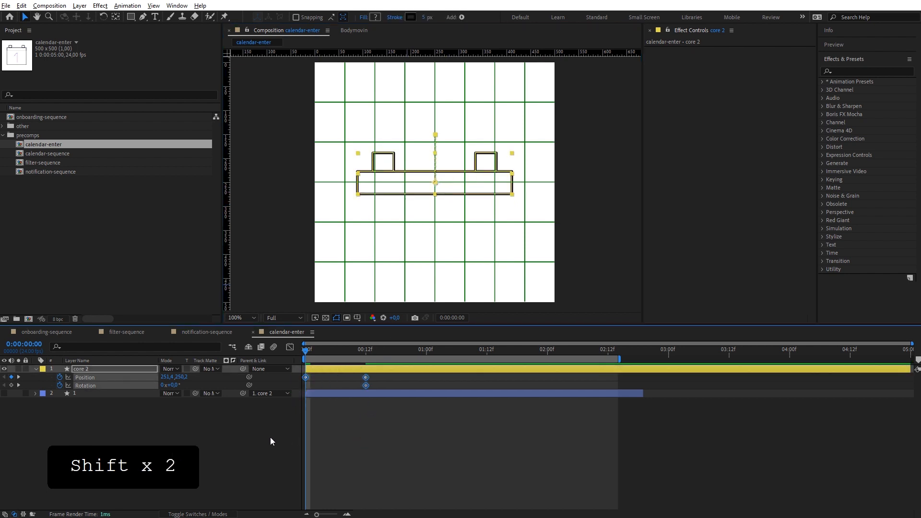
left_click(271, 441)
mouse_move(372, 376)
left_mouse_down()
mouse_move(312, 385)
mouse_move(366, 377)
left_mouse_up()
left_click(364, 351, "shift")
left_click(346, 453)
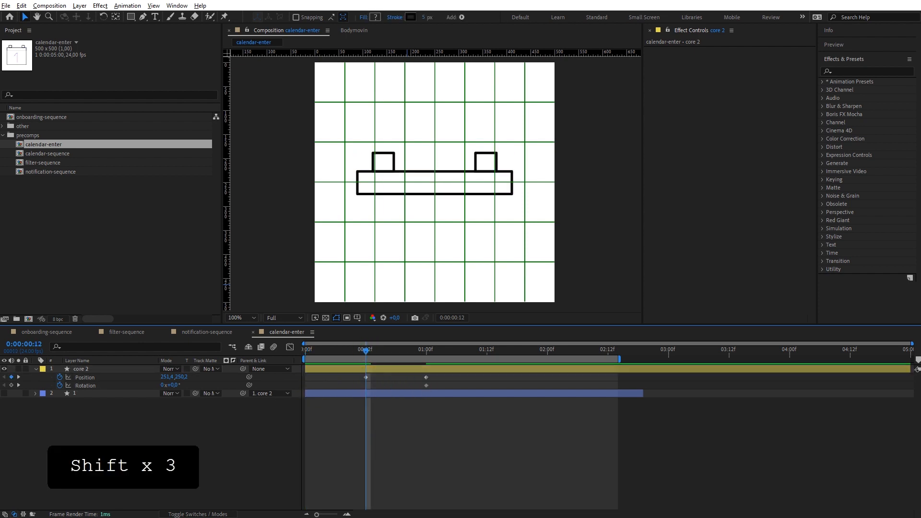
Step: Add Path keyframes at frame 0 to all three shape paths of core 2 and show only the keyframed properties
left_click_drag(339, 349, 305, 350)
left_click(350, 369)
key("u")
key("u")
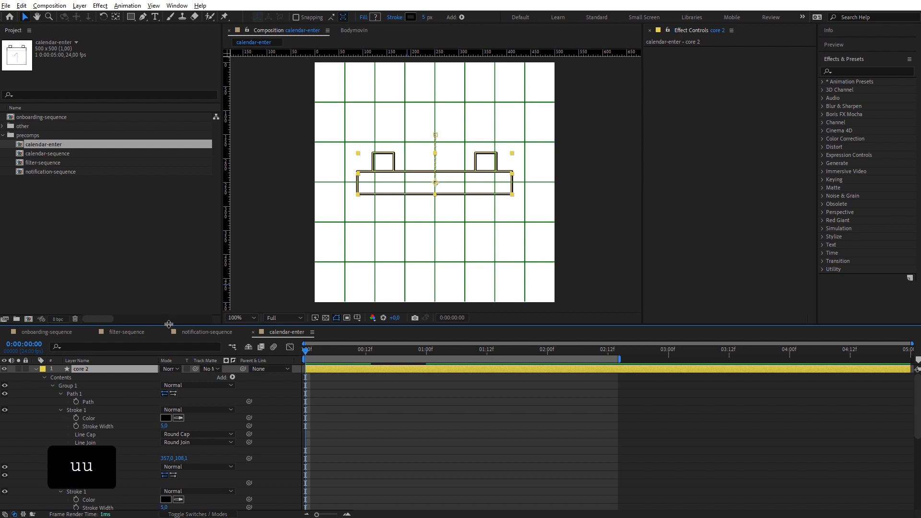
left_click_drag(167, 325, 166, 275)
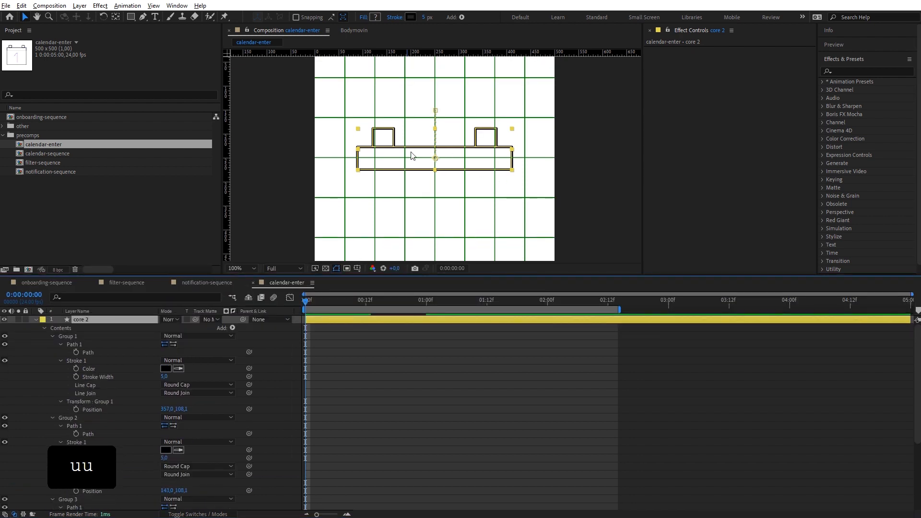
left_click(363, 355)
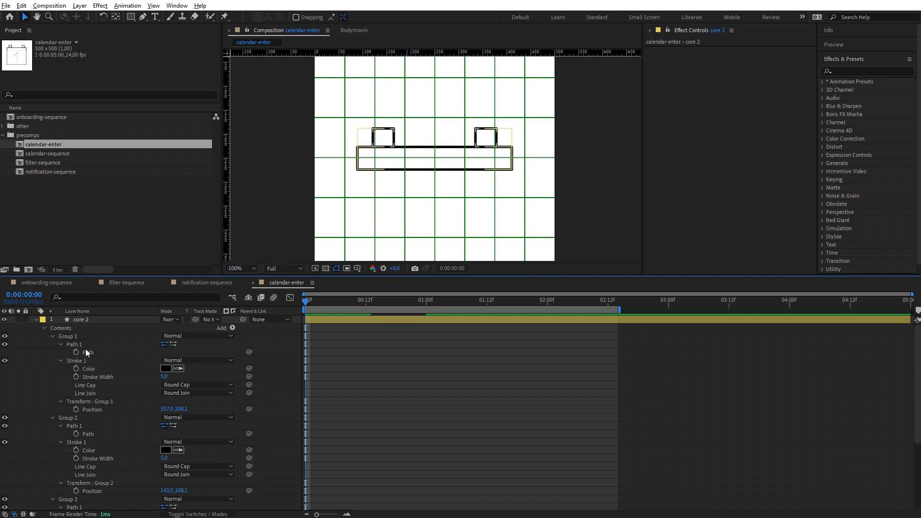
left_click_drag(597, 90, 350, 204)
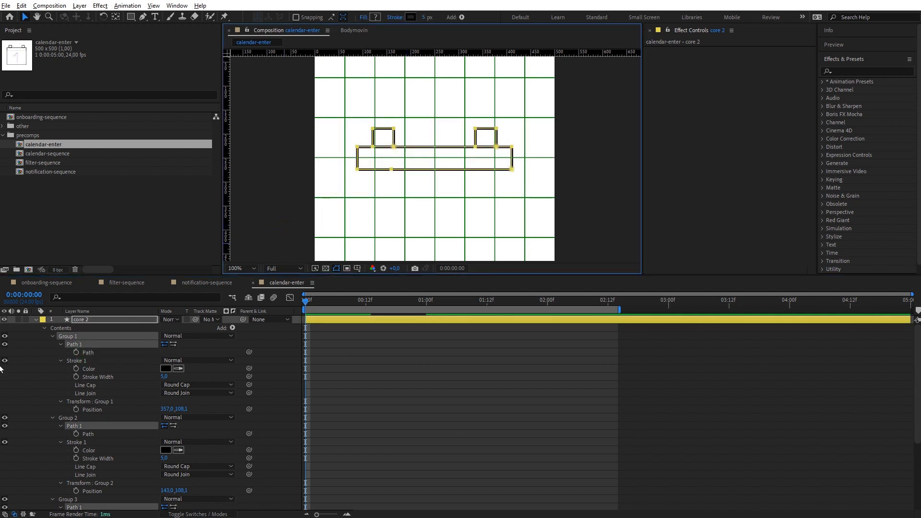
left_click(76, 352)
key("u")
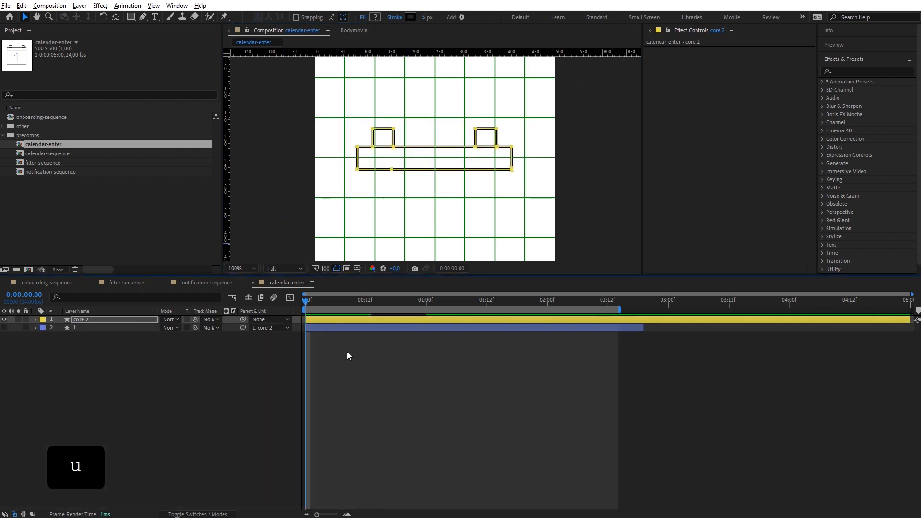
key("u")
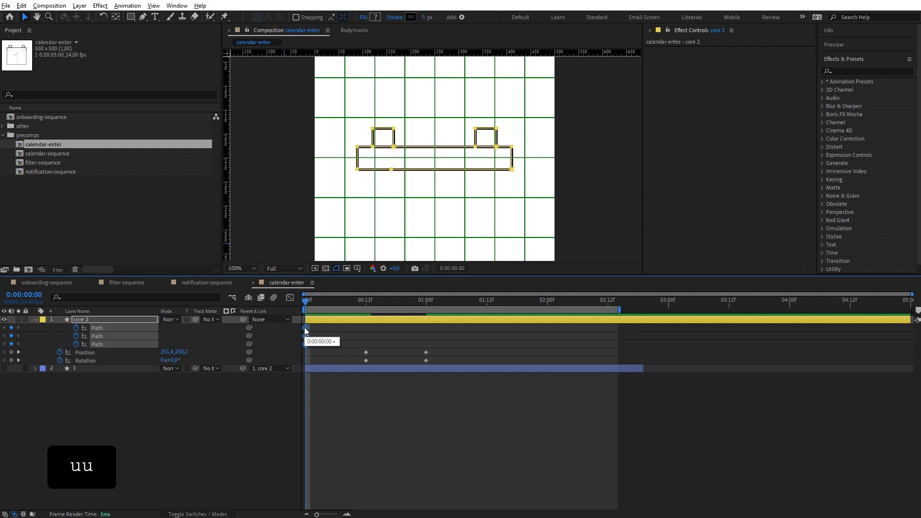
Step: Move the Path keyframes to 00:12 and, at frame 0, flatten the two ring squares into the rectangle's upper edge
left_click_drag(305, 330, 363, 336)
scroll(485, 175, "up", 2)
left_click_drag(484, 176, 491, 233)
scroll(494, 216, "down", 1)
left_click_drag(568, 112, 319, 167)
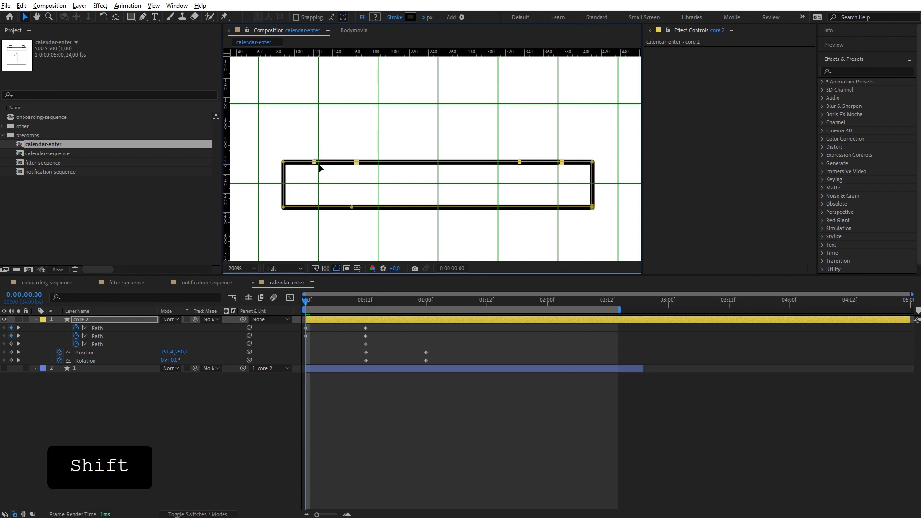
Step: Place Path keyframes for all three flattened paths at 00:05 and, at frame 0, narrow the shape symmetrically to a small square
left_click_drag(322, 327, 332, 344)
left_click(12, 343)
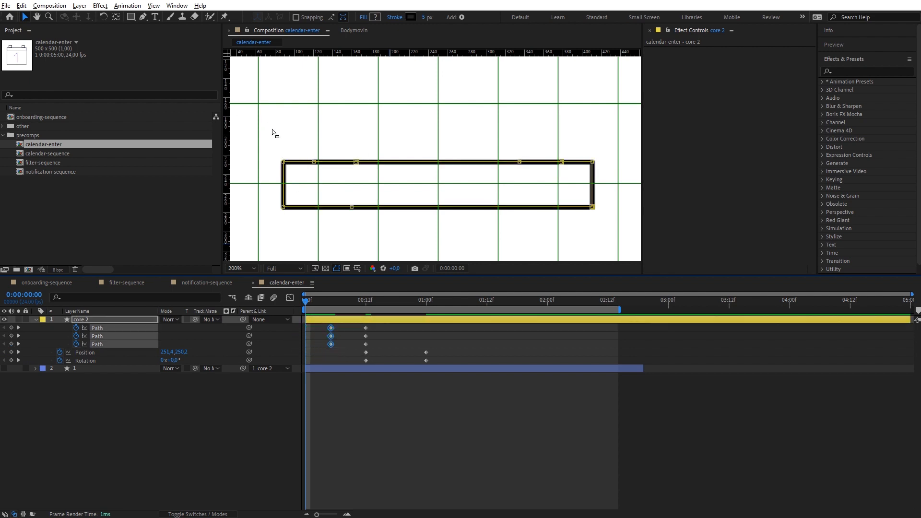
left_click_drag(274, 134, 599, 213)
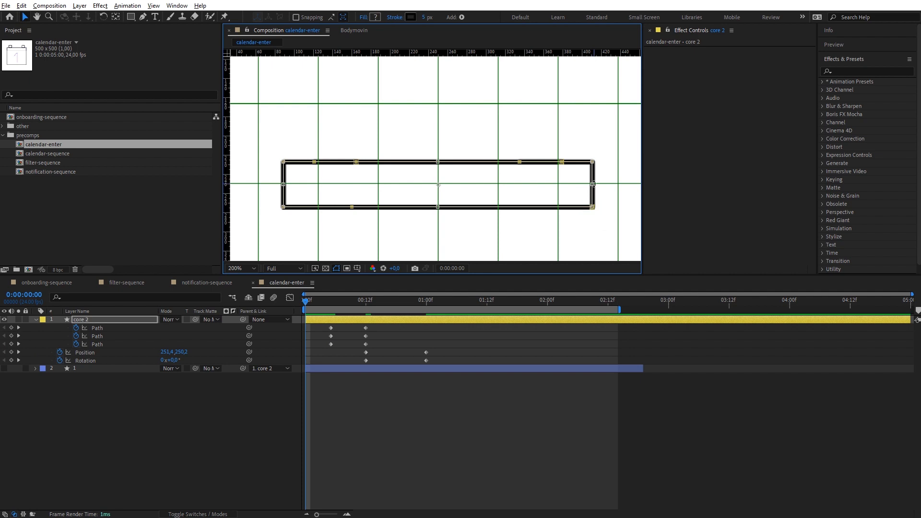
left_click_drag(592, 184, 460, 186)
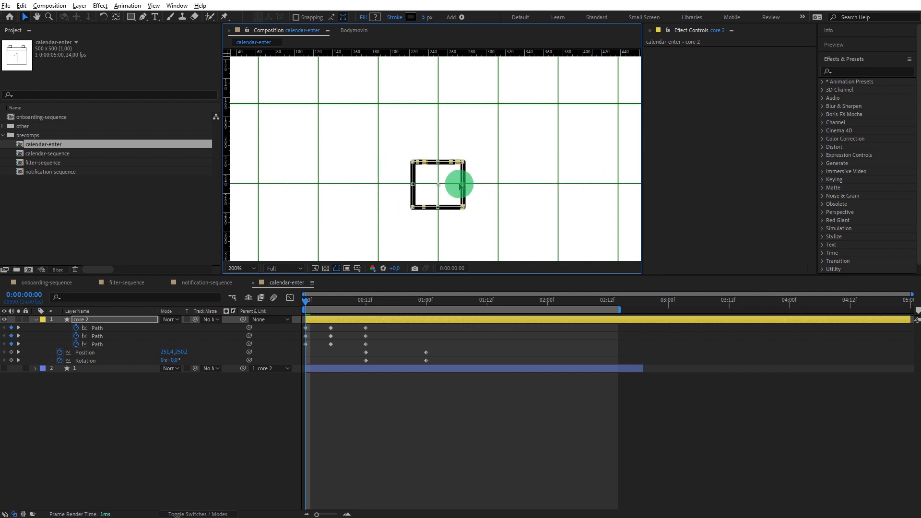
left_click(417, 443)
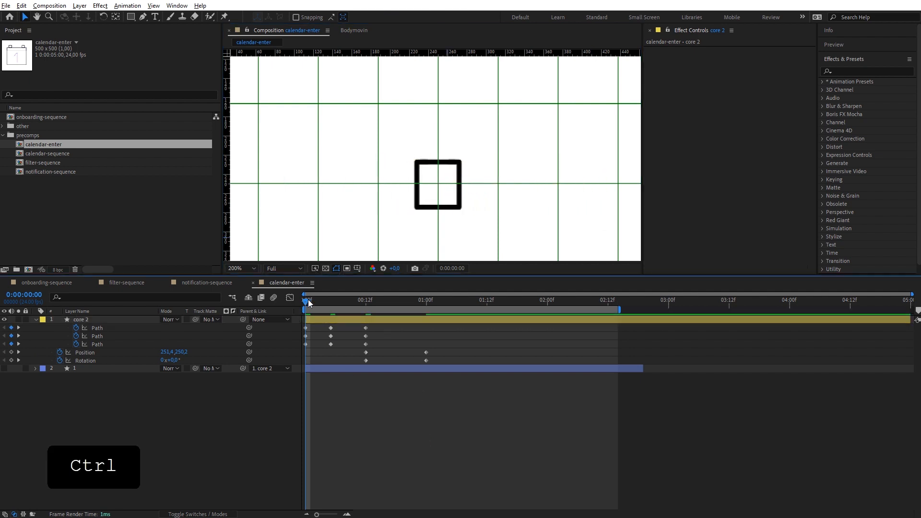
Step: At 00:05, widen the flattened rectangle slightly and symmetrically beyond its final width as an overshoot
mouse_move(309, 301)
left_mouse_down()
mouse_move(427, 300)
mouse_move(309, 309)
mouse_move(331, 307)
mouse_move(327, 348)
left_mouse_up()
key("shift")
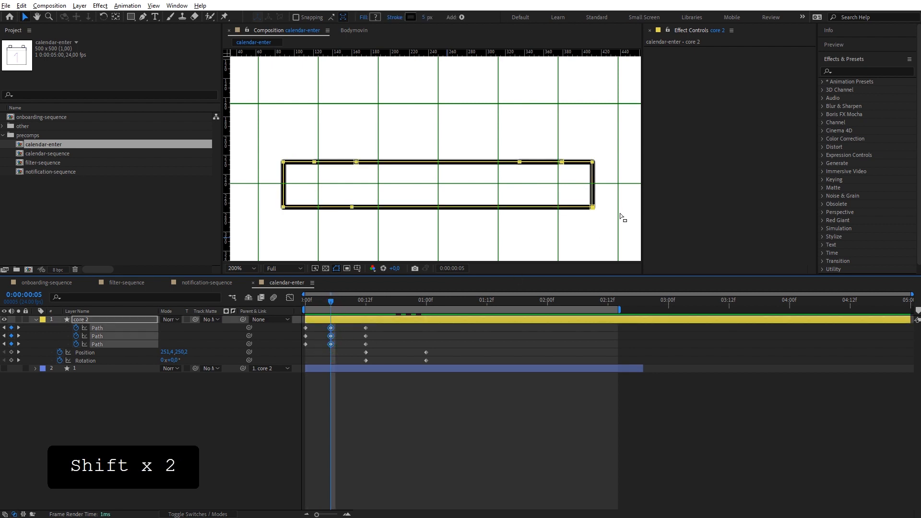
double_click(590, 207)
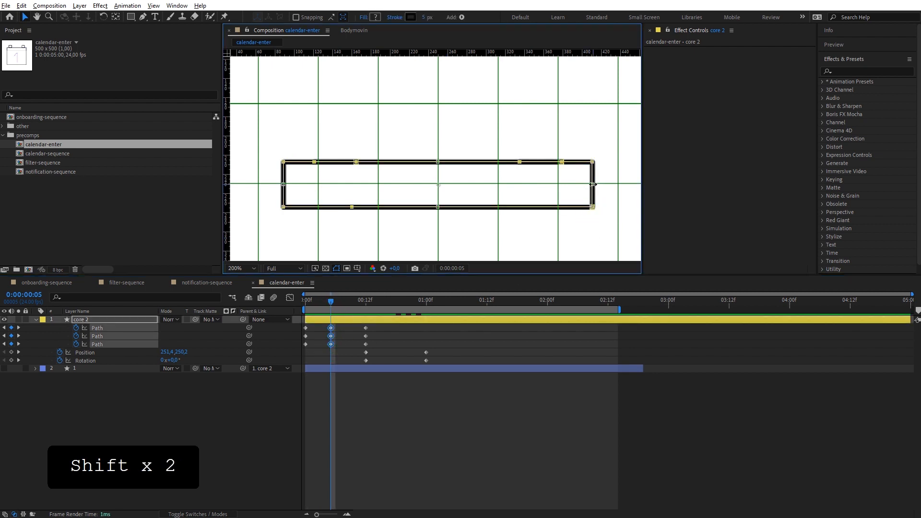
left_click_drag(593, 185, 605, 186)
key("ctrl")
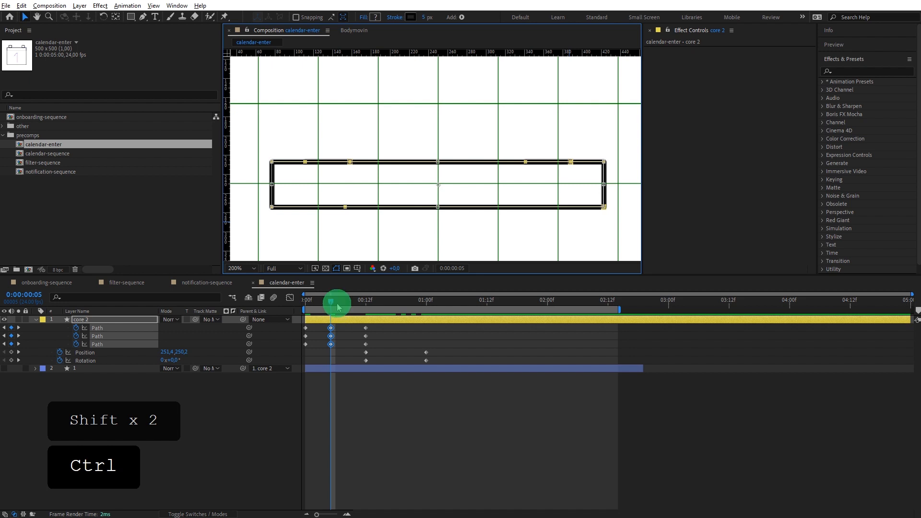
Step: Duplicate the 00:12 Path keyframes at 00:16 and, at 00:12, stretch the two ring squares upward
left_click_drag(337, 306, 382, 301)
key("shift")
left_click(366, 336)
key("ctrl+c")
key("ctrl+v")
key("shift")
left_click_drag(586, 140, 294, 111)
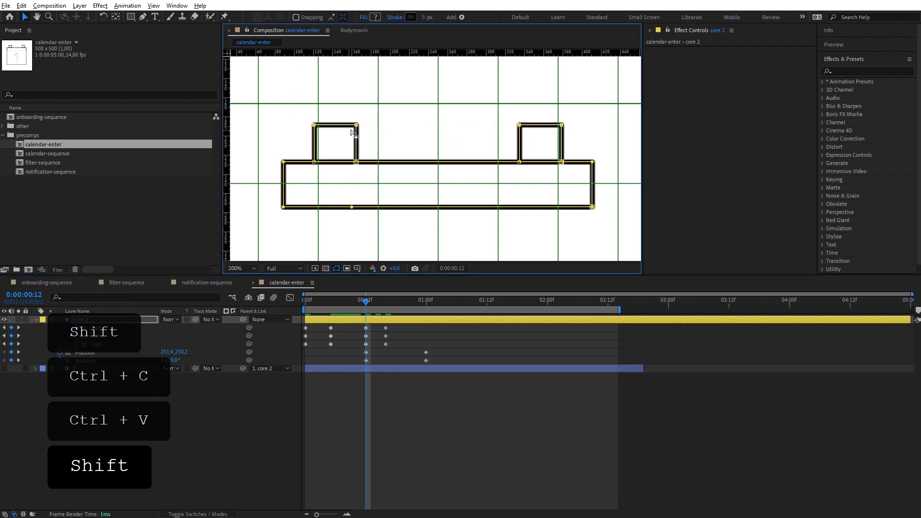
left_click_drag(355, 127, 355, 113)
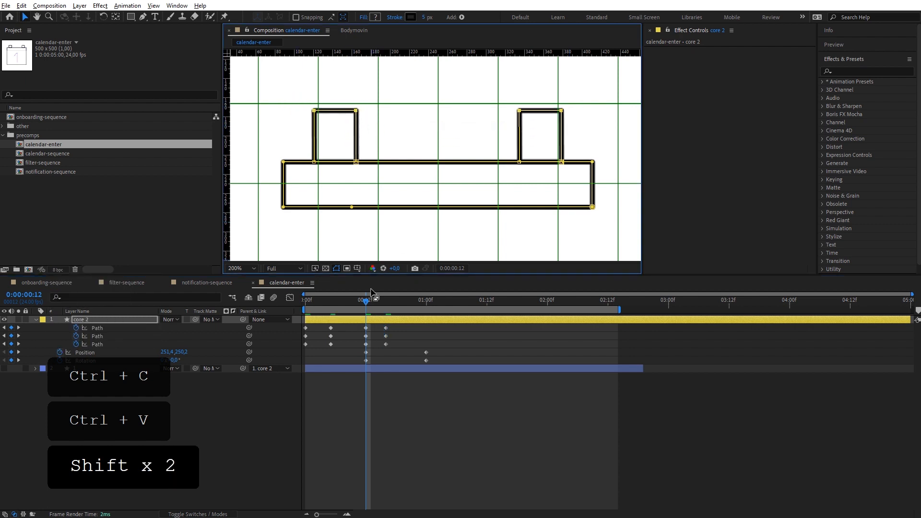
Step: Apply Easy Ease to all Path keyframes of core 2 and preview the animation
key("F9")
key("ctrl+z")
left_click_drag(393, 327, 303, 347)
key("F9")
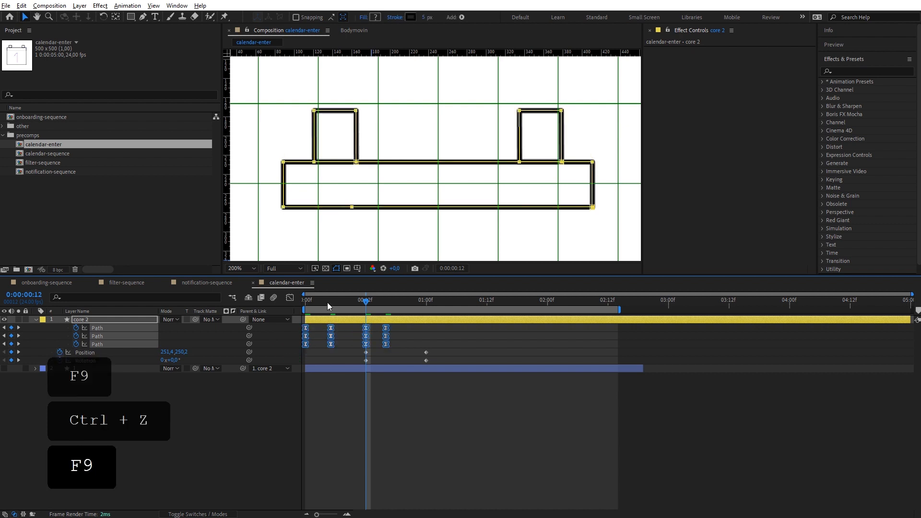
left_click(308, 300)
key("space")
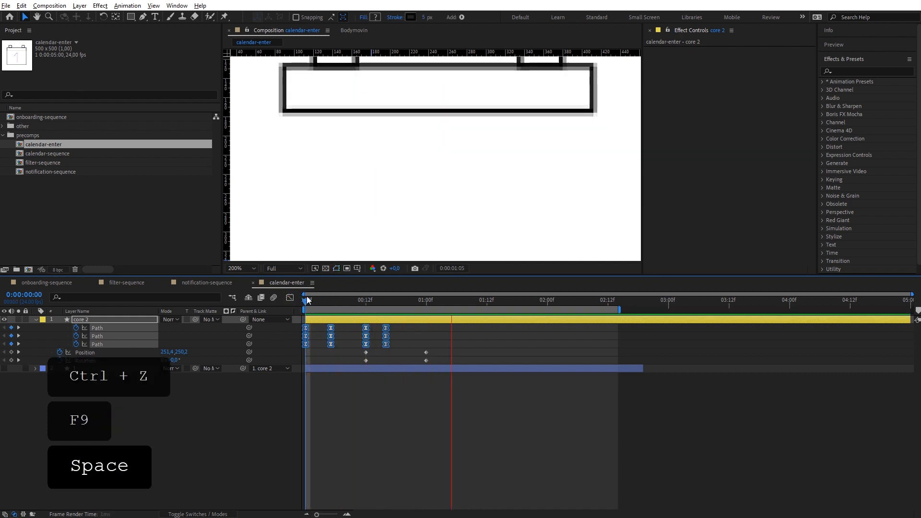
Step: Make the Path keyframes at frame 0 linear and shift the last two sets so they start at 00:10
left_click_drag(314, 301, 307, 350)
key("ctrl+shift+a")
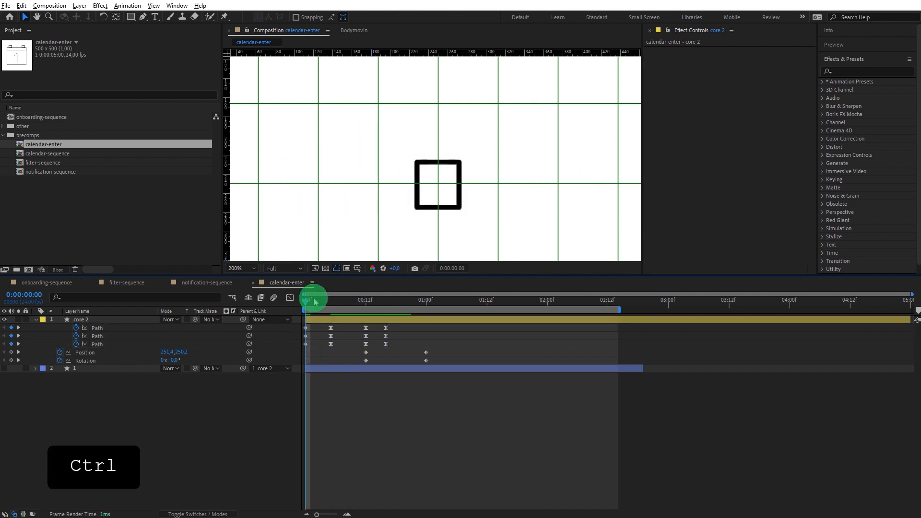
left_click_drag(308, 303, 354, 346)
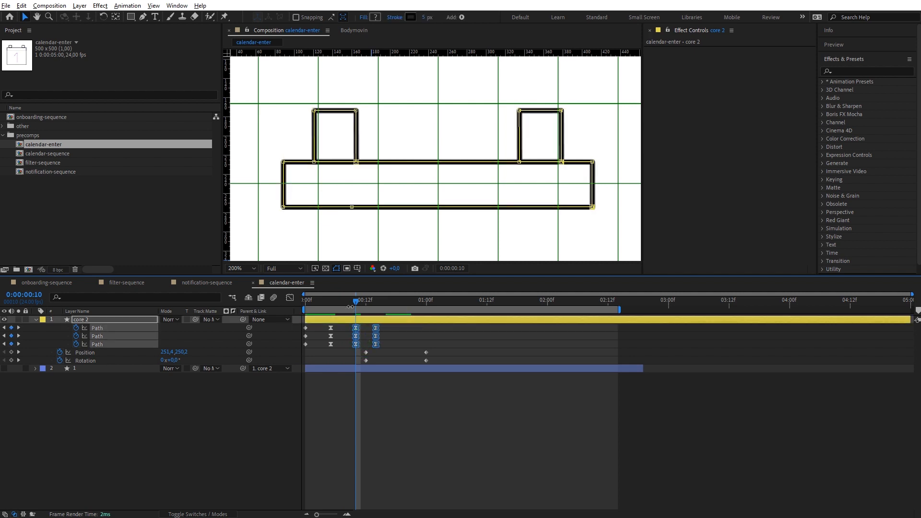
Step: Preview the animation and compress all Path keyframes proportionally so the last set lands at 00:10
key("space")
left_click(288, 304)
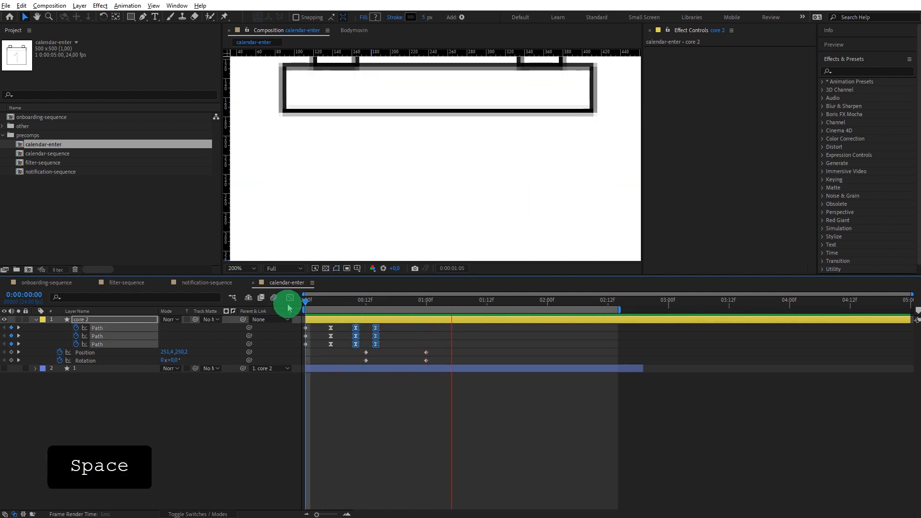
left_click_drag(393, 322, 304, 342)
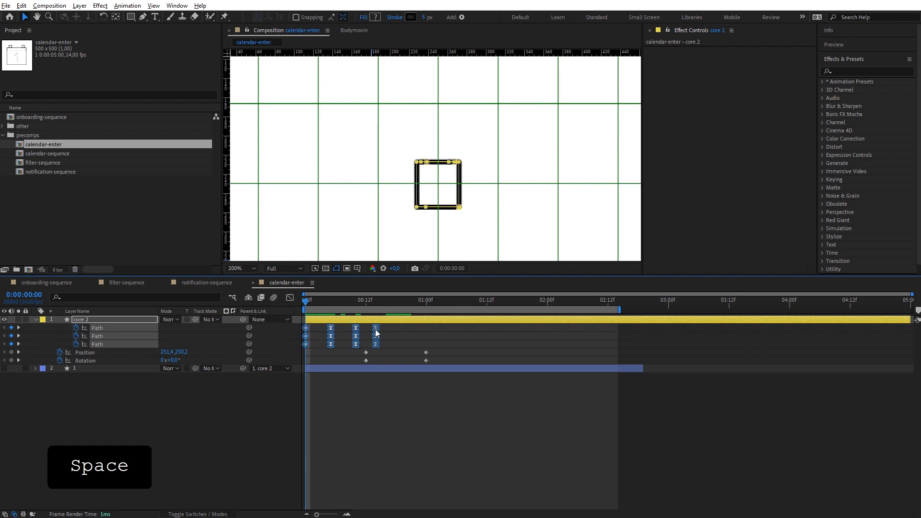
left_click_drag(360, 334, 346, 337)
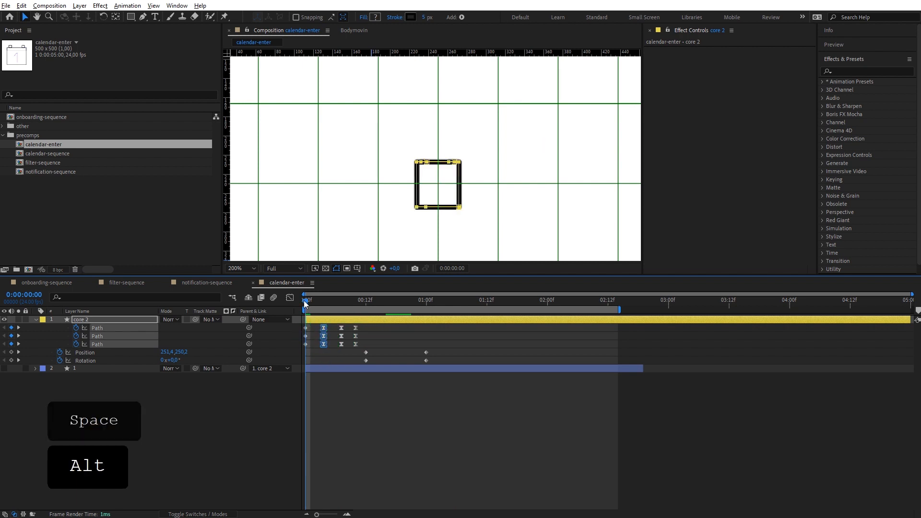
Step: Lengthen the incoming ease of the second Path keyframes in the speed graph for a sharp initial peak, and preview it
left_click(290, 297)
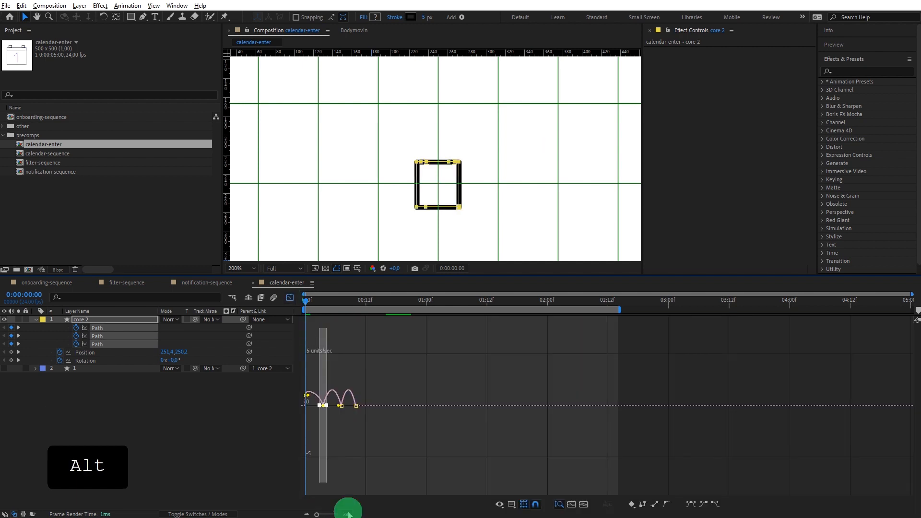
left_click(349, 514)
left_click(413, 433)
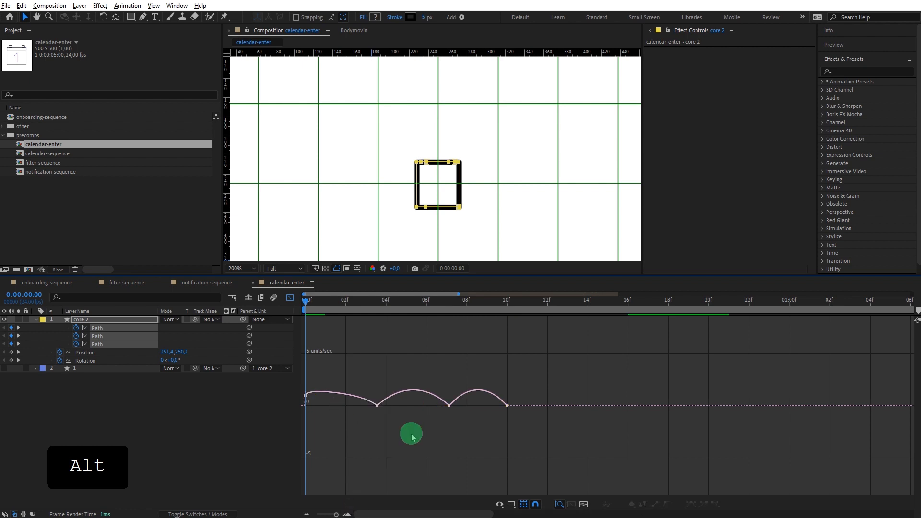
left_click_drag(404, 440, 340, 481)
key("space")
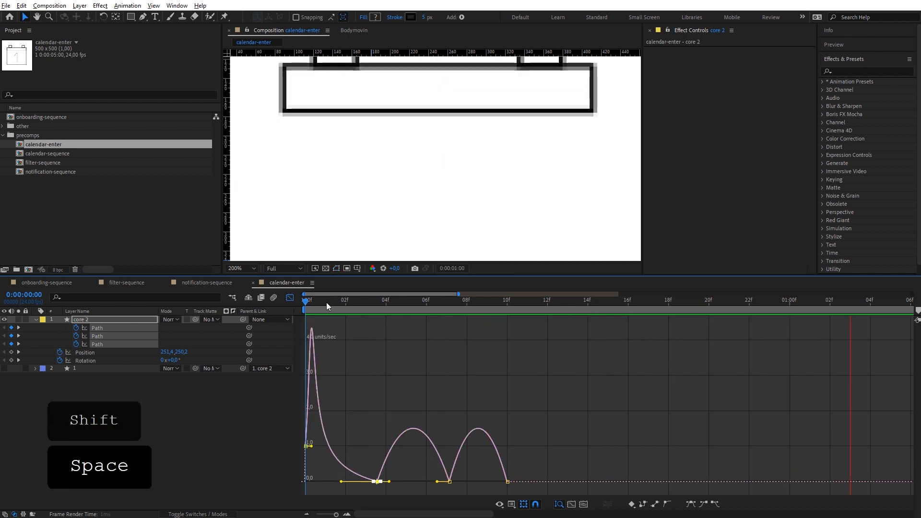
Step: Close the graph editor, show the composition at 100%, and hide the proportional grid
left_click(291, 297)
scroll(511, 196, "down", 1)
key("space")
left_click_drag(531, 191, 525, 179)
left_click(402, 419)
left_click(357, 268)
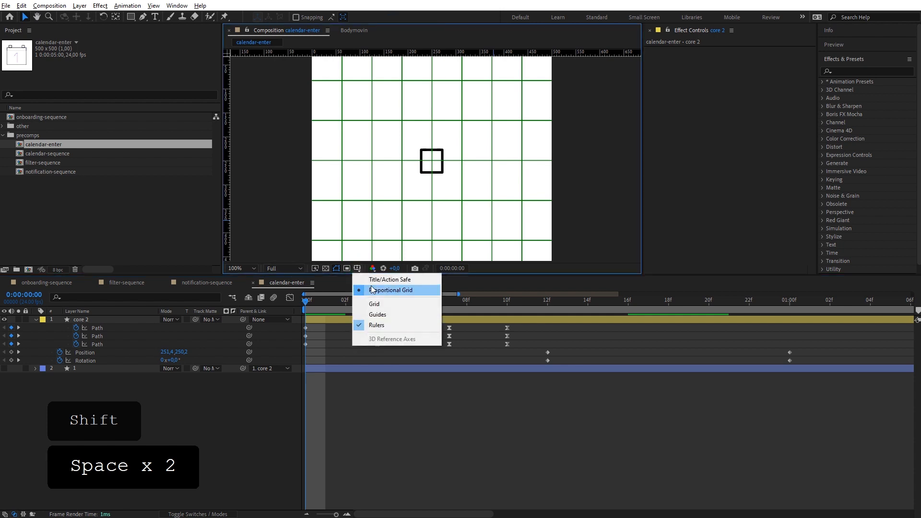
left_click(379, 290)
left_click_drag(324, 307, 297, 318)
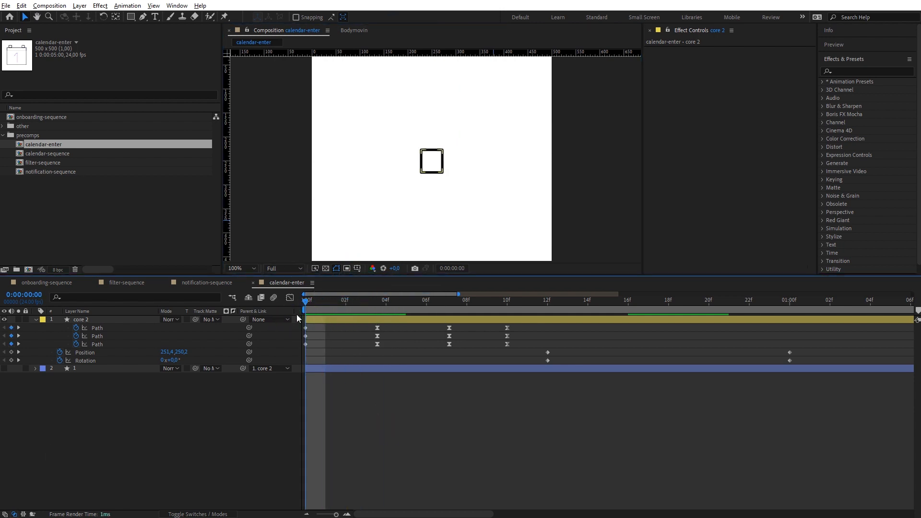
Step: Preview the calendar-enter animation without the grid
left_click(356, 267)
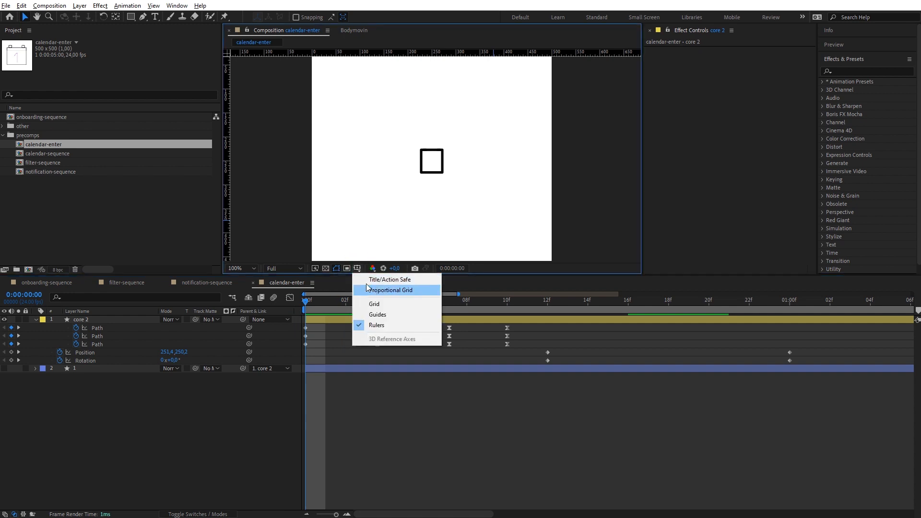
left_click(324, 404)
left_click(357, 269)
left_click(336, 397)
key("space")
key("space")
key("space")
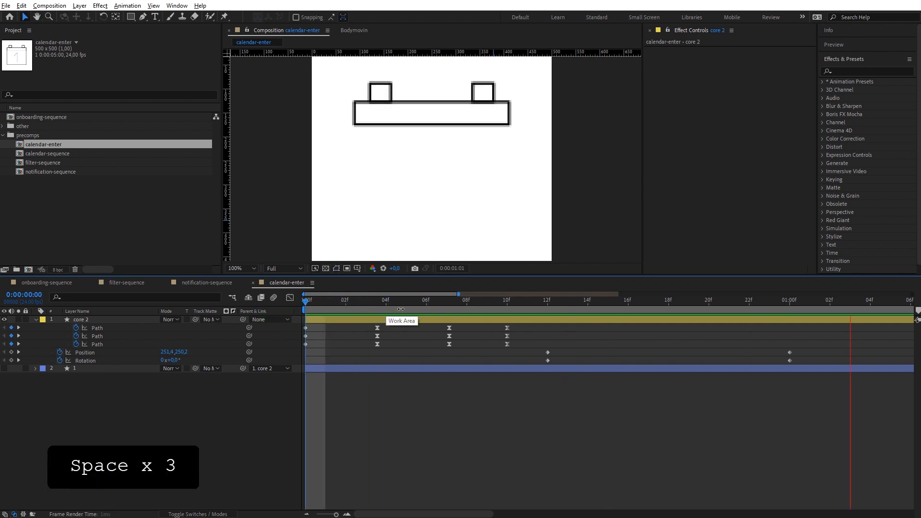
Step: Move the second Path keyframes to 00:04, and shift the Position and Rotation keyframes to start there with easing applied
left_click_drag(399, 302, 379, 347)
left_click(583, 418)
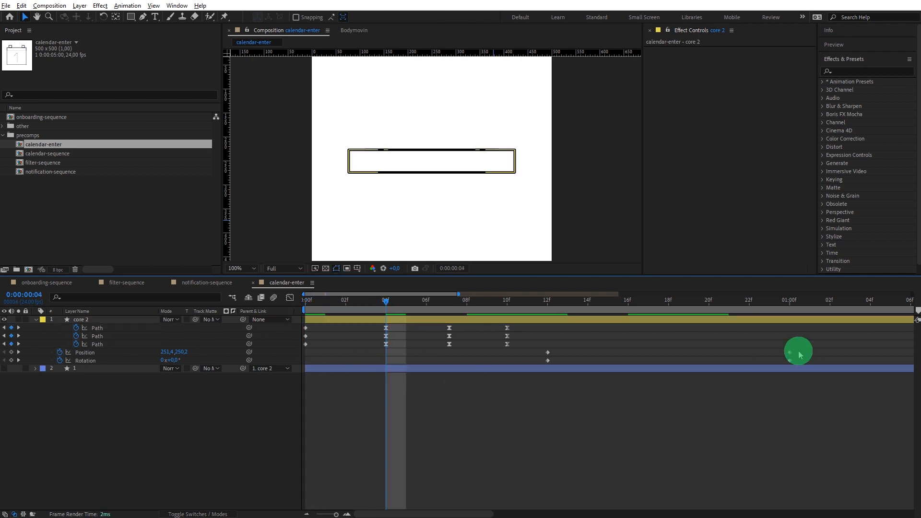
left_click_drag(799, 355, 395, 367)
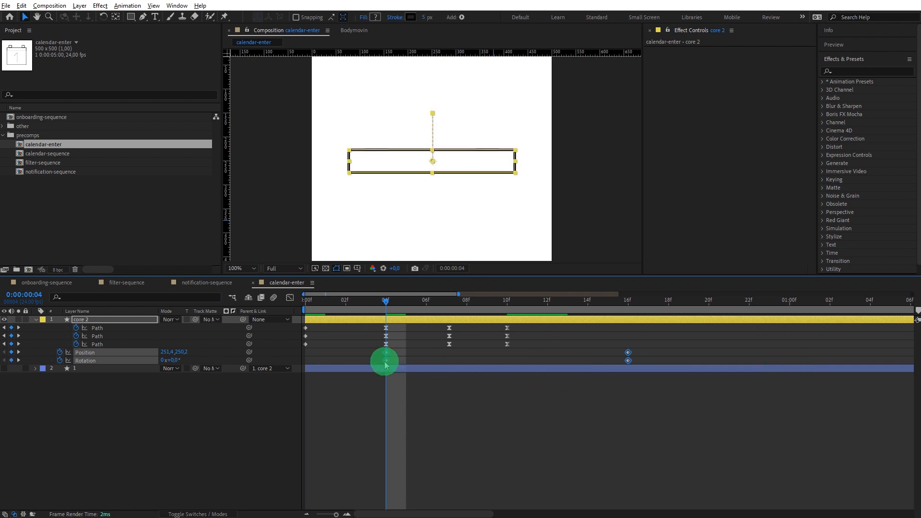
key("shift+F9")
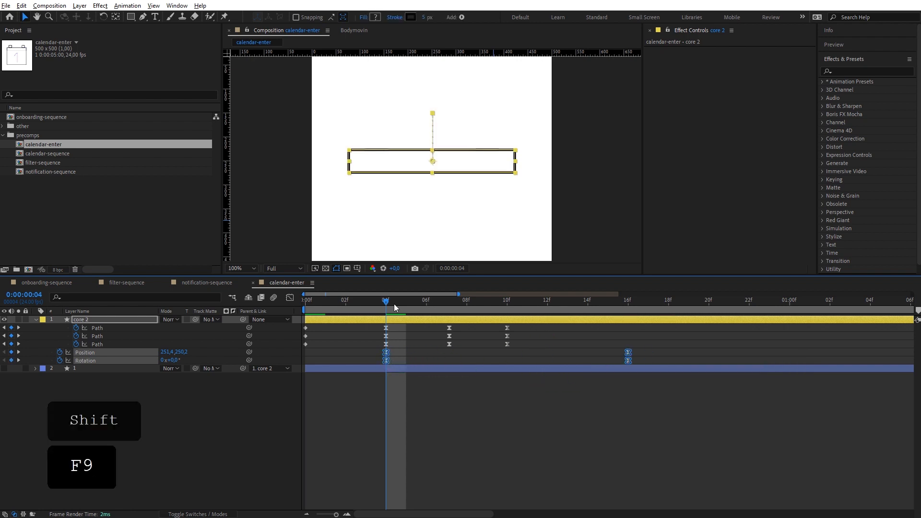
Step: Copy the end Position and Rotation keyframes to 00:23, set the Rotation at 00:16 to -7°, and preview the tilt
left_click_drag(395, 304, 767, 294)
left_click_drag(668, 335, 616, 360)
key("ctrl+c")
key("ctrl+v")
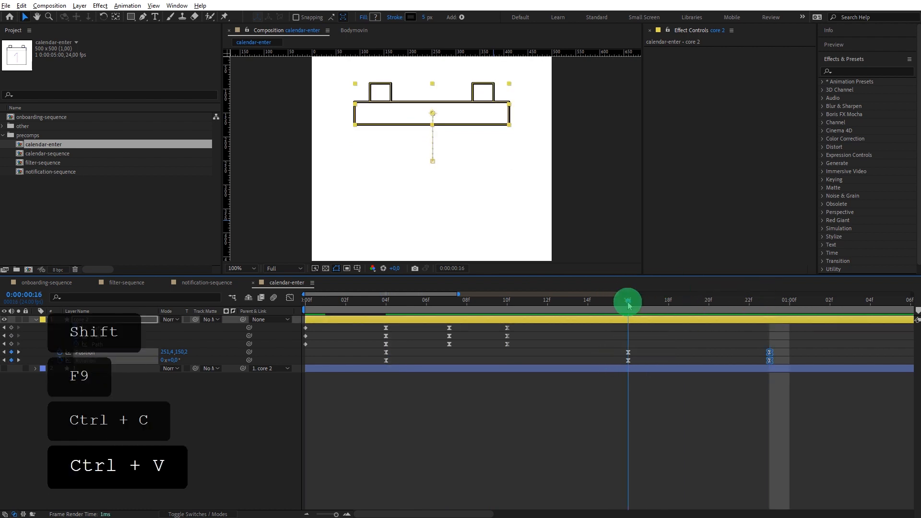
key("shift")
left_click_drag(174, 364, 170, 364)
left_click(577, 429)
key("space")
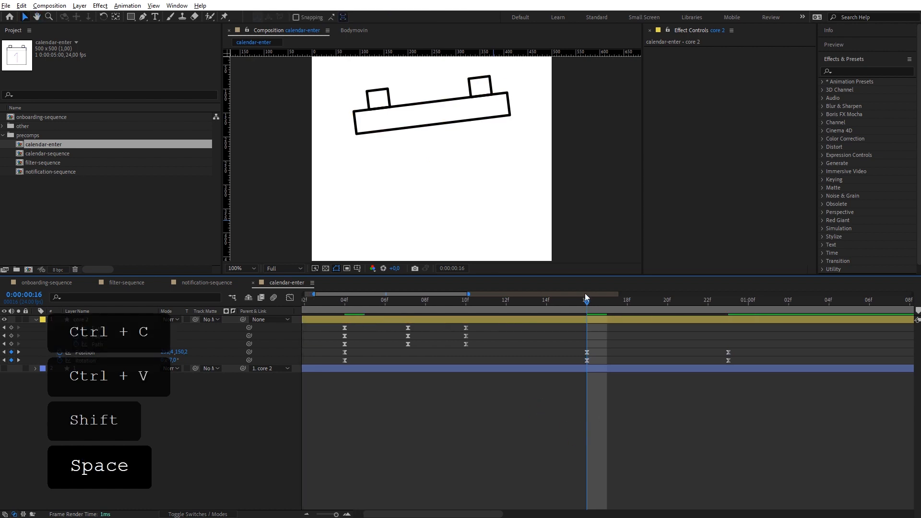
Step: Copy the level Position and Rotation keyframes to 01:04, and set the Rotation at 00:23 to 2°
left_click_drag(755, 352, 724, 363)
key("ctrl+c")
key("ctrl+v")
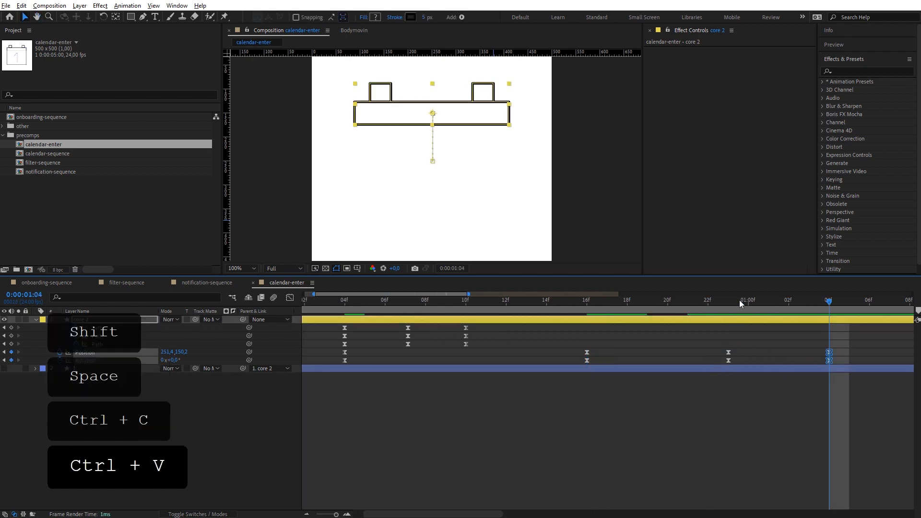
left_click(355, 384)
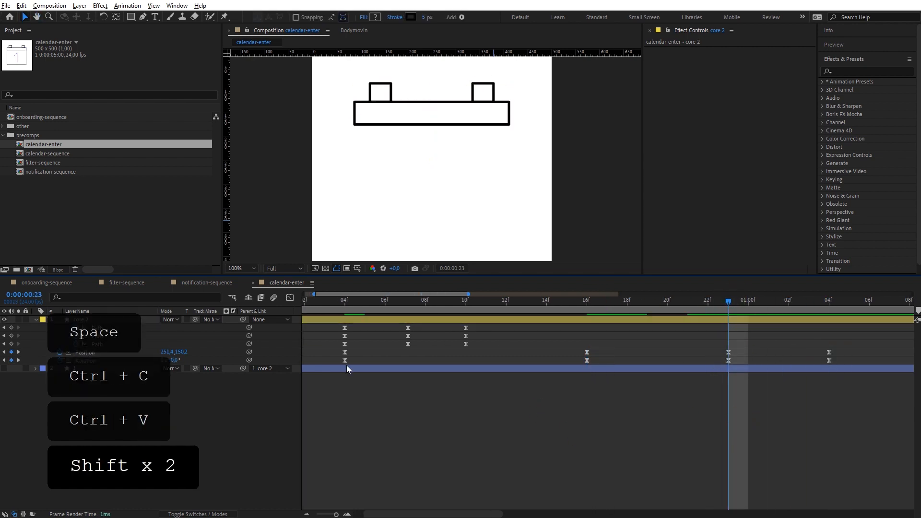
left_click_drag(176, 360, 177, 360)
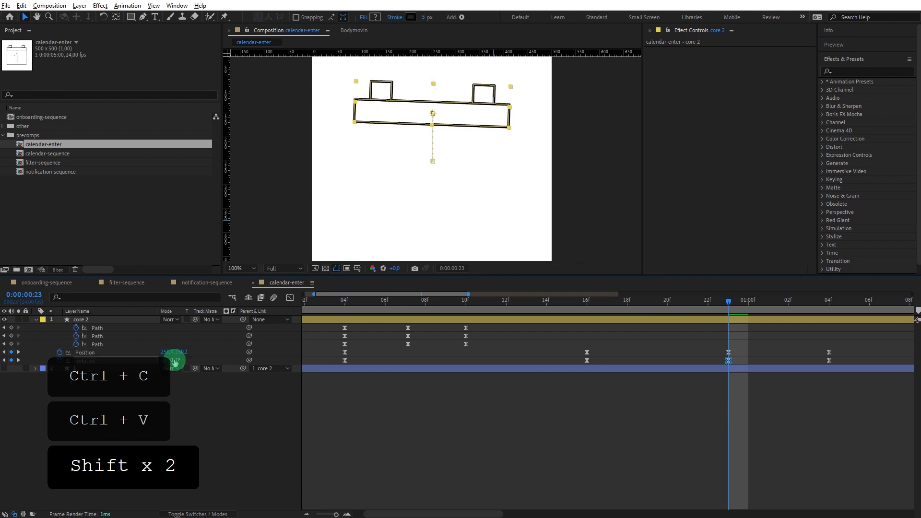
left_click(661, 383)
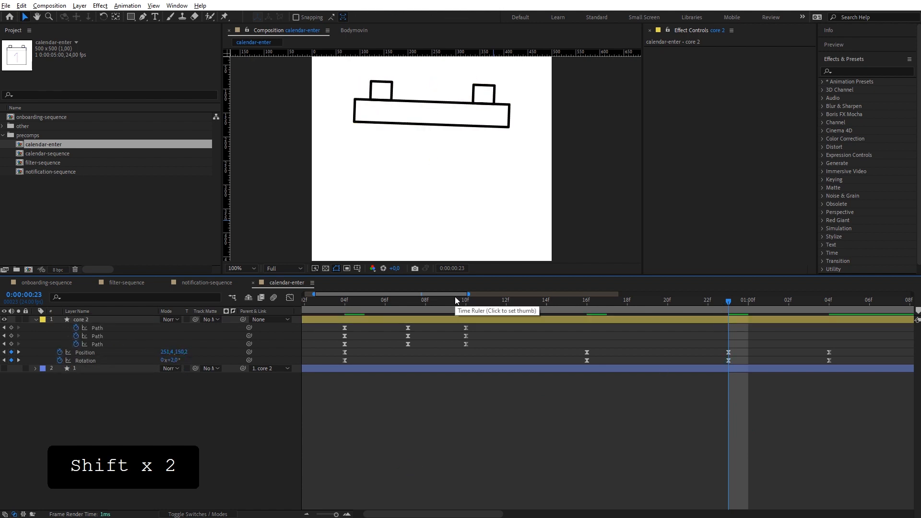
Step: Play and scrub through the calendar-enter animation to check the timing of the rise and rotation swings
left_click_drag(470, 293, 700, 293)
left_click_drag(656, 301, 548, 360)
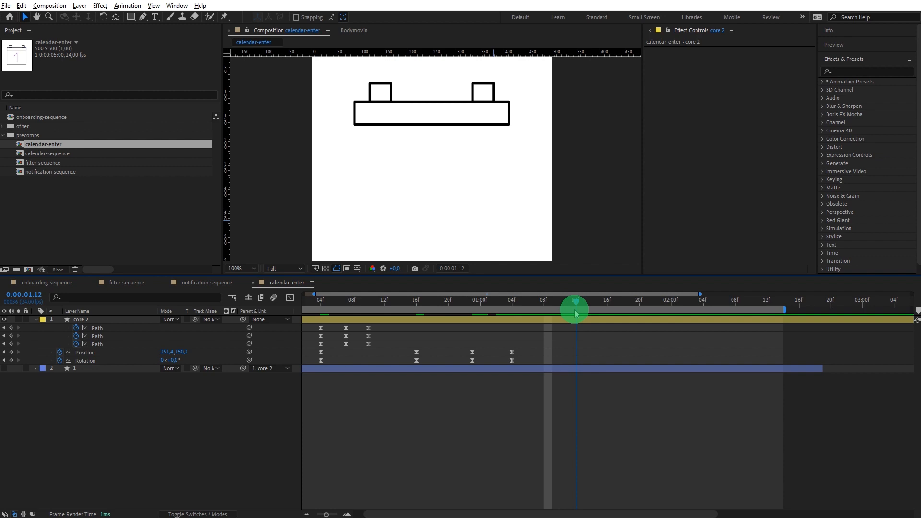
left_click_drag(574, 310, 226, 348)
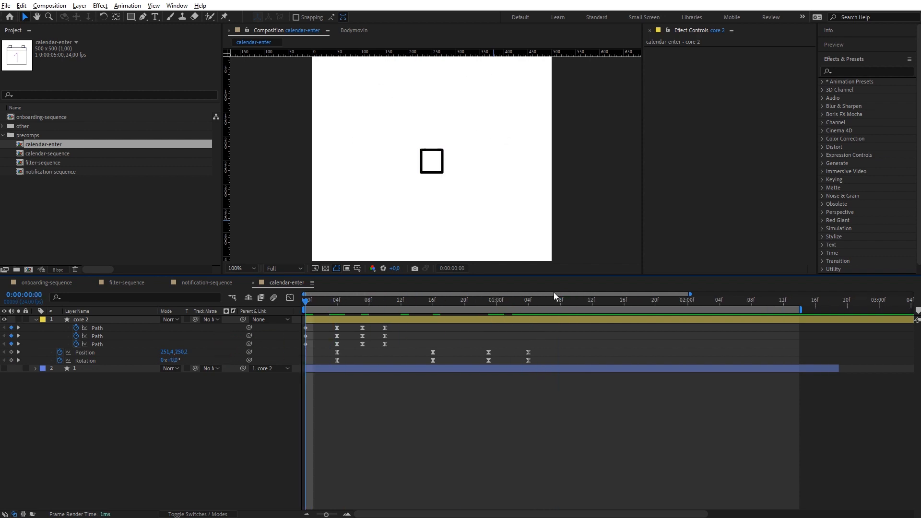
left_click_drag(527, 301, 324, 369)
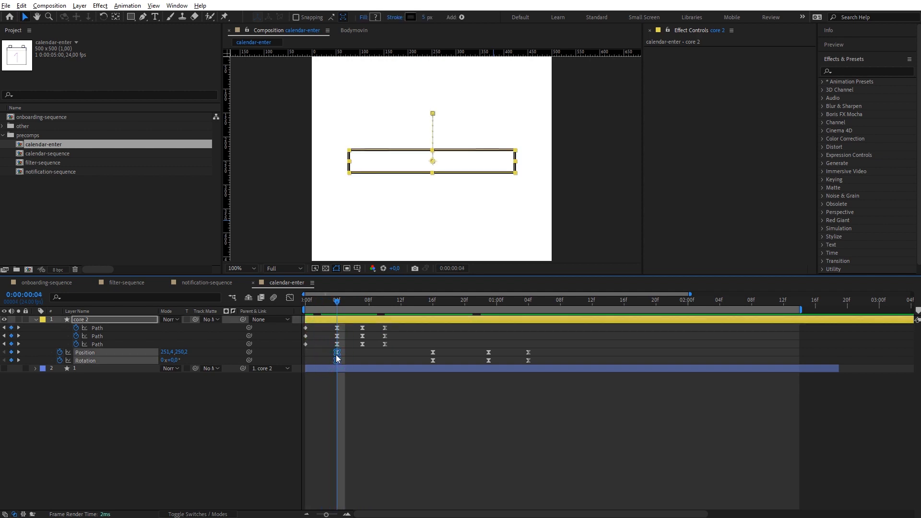
key("ctrl+space")
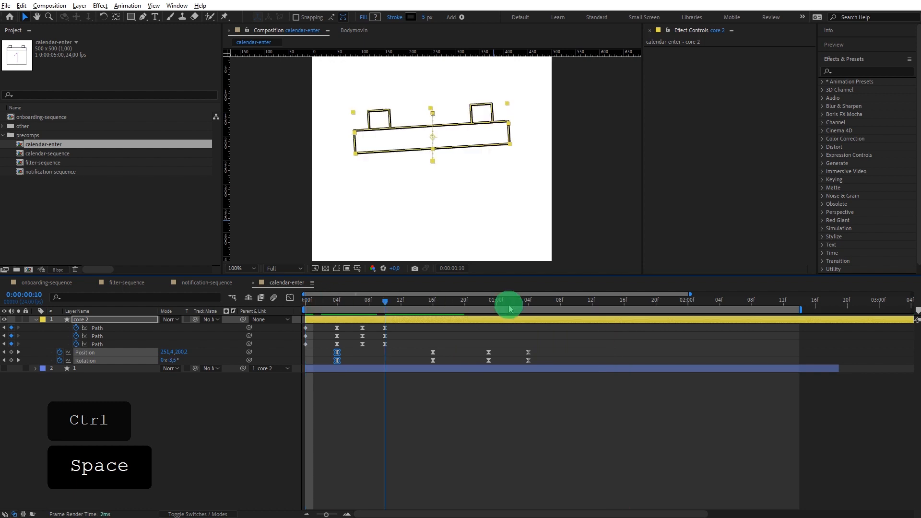
key("ctrl+space")
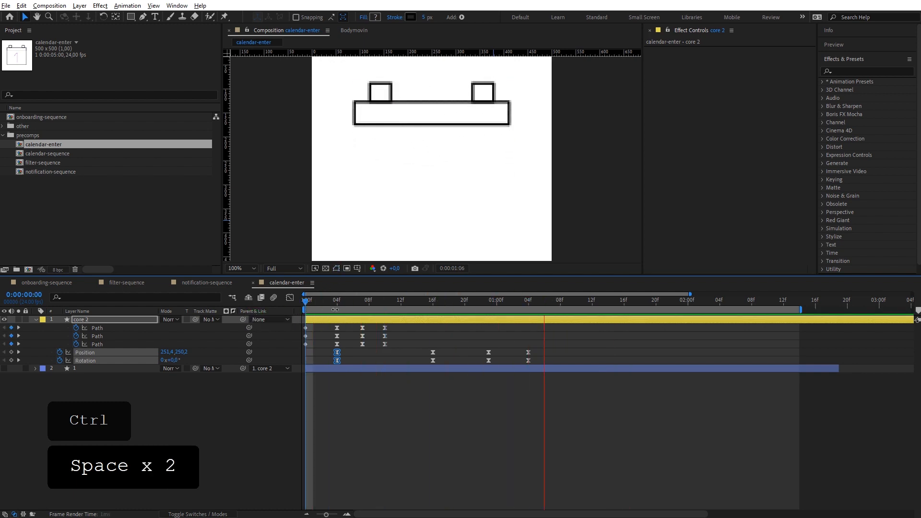
left_click_drag(336, 303, 396, 310)
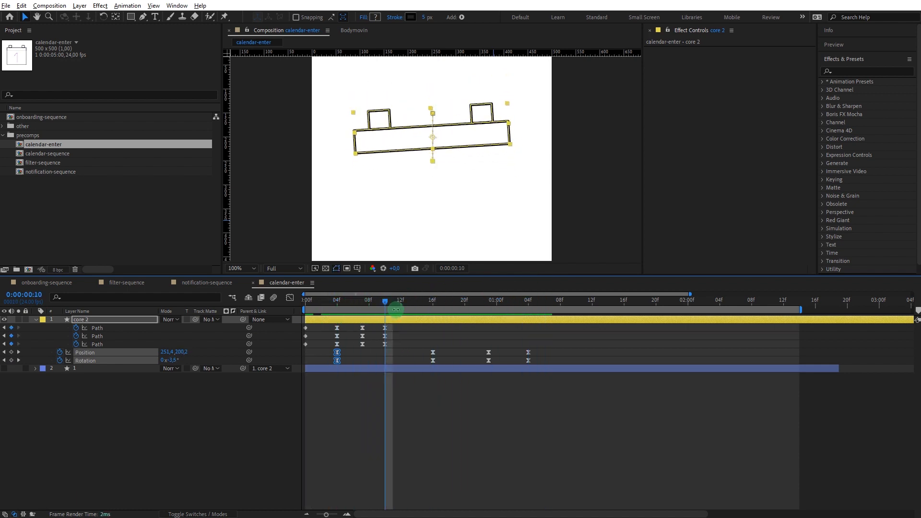
Step: Lengthen the incoming ease of the 00:16 Position and Rotation keyframes in the speed graph for an early peak, and preview it
left_click_drag(566, 348, 413, 369)
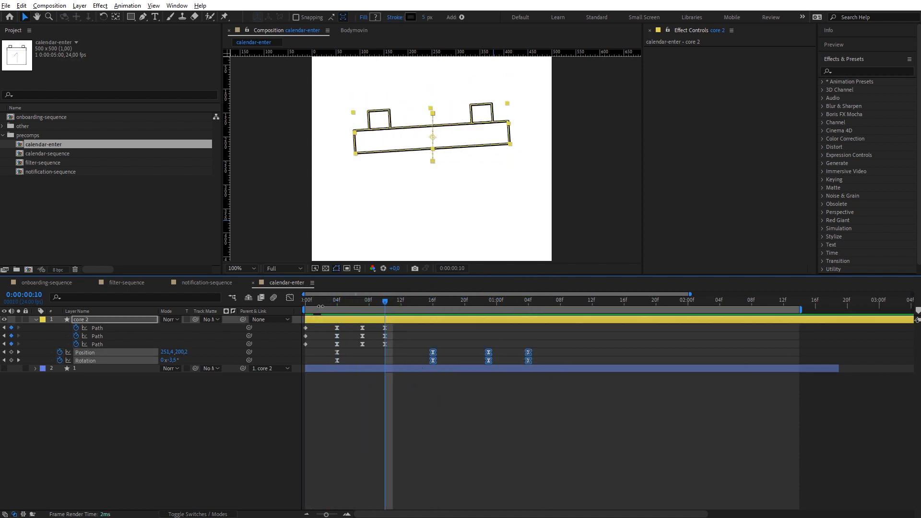
key("shift+F3")
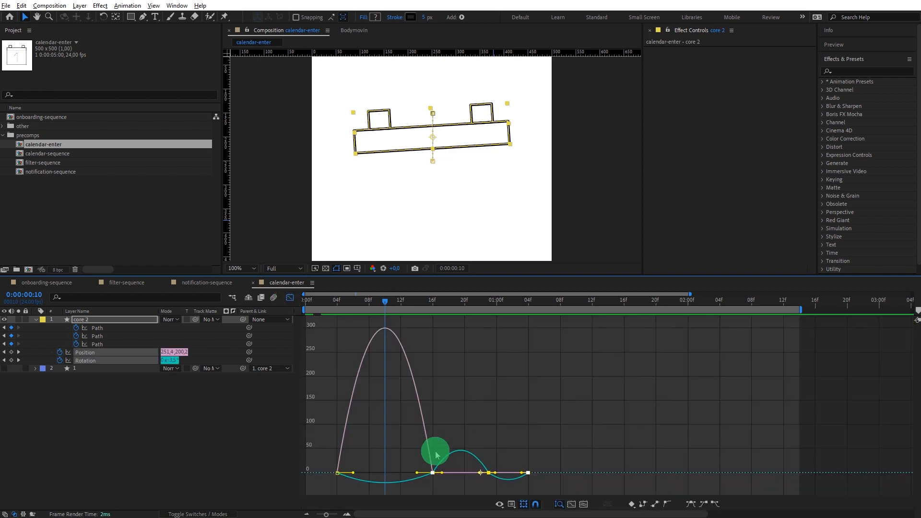
left_click_drag(417, 472, 393, 472)
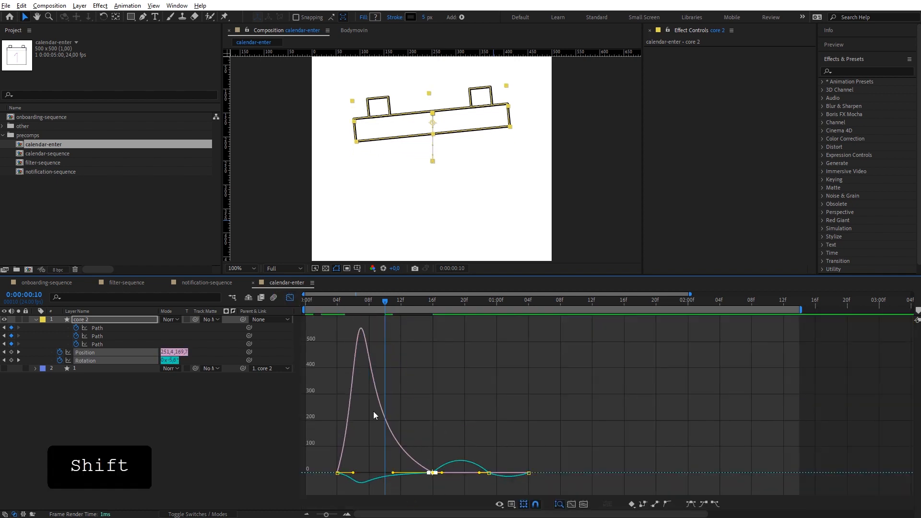
left_click(337, 301)
key("space")
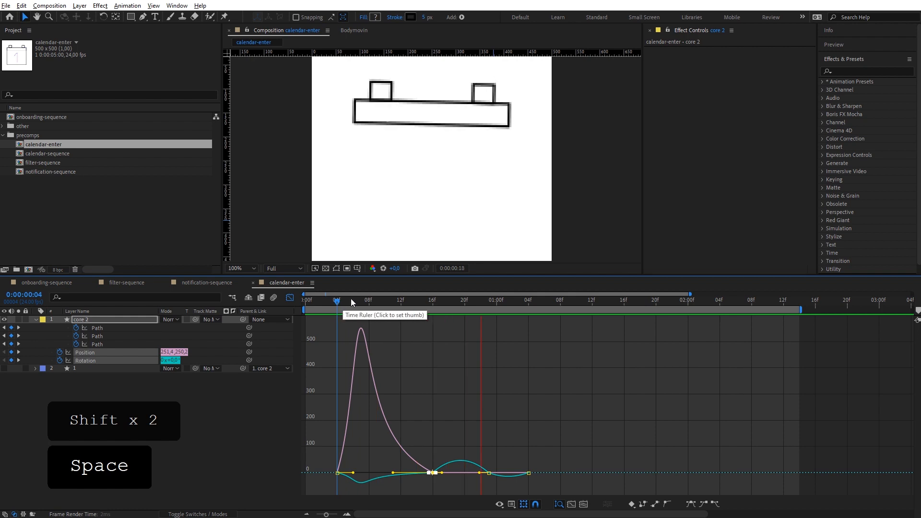
left_click(402, 302)
left_click(290, 298)
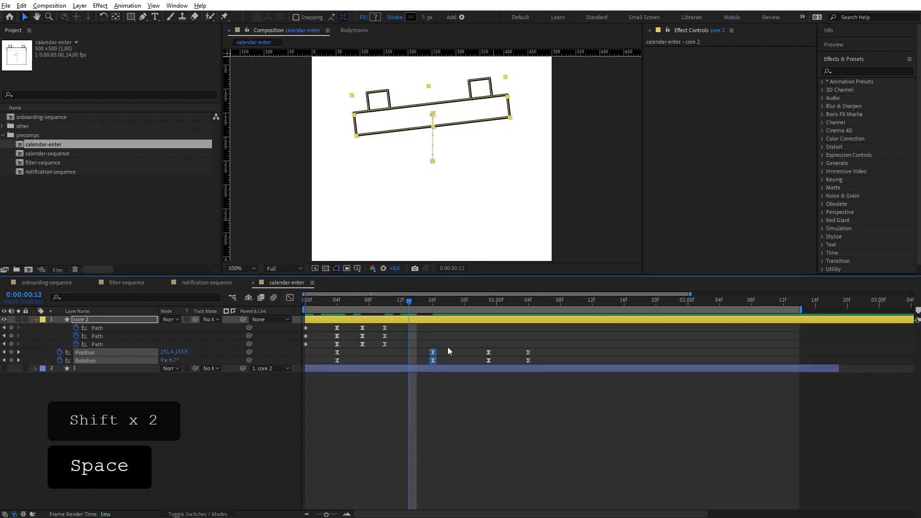
Step: Shift the last three pairs of Position and Rotation keyframes earlier to start at 00:12, and preview the timing
left_click_drag(553, 342, 402, 351)
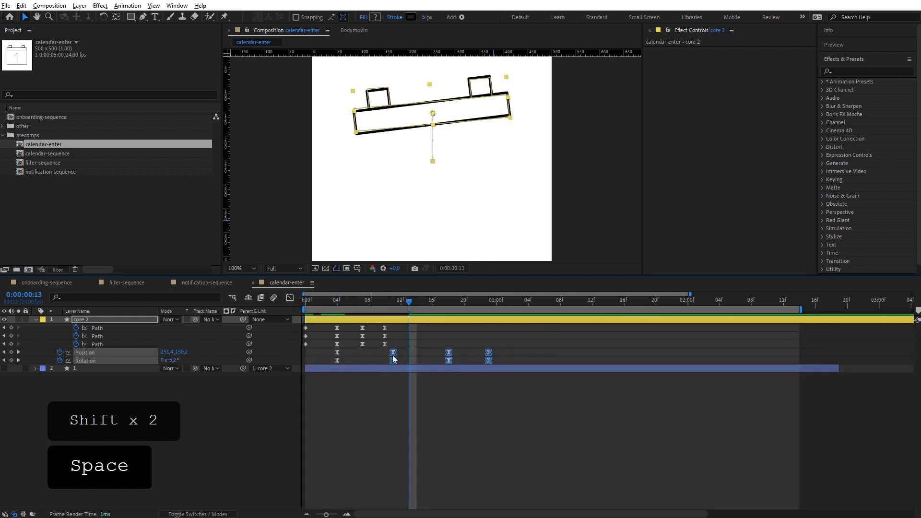
key("space")
key("space")
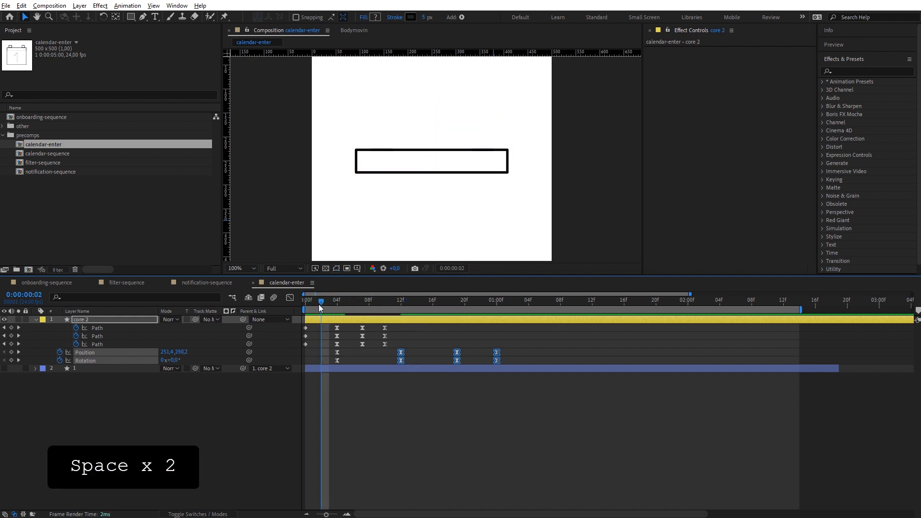
Step: Raise the core 2 layer's Position by 30 px at the 00:12 keyframe to overshoot the resting height
left_click_drag(394, 301, 400, 303)
left_click(416, 384)
left_click(423, 318)
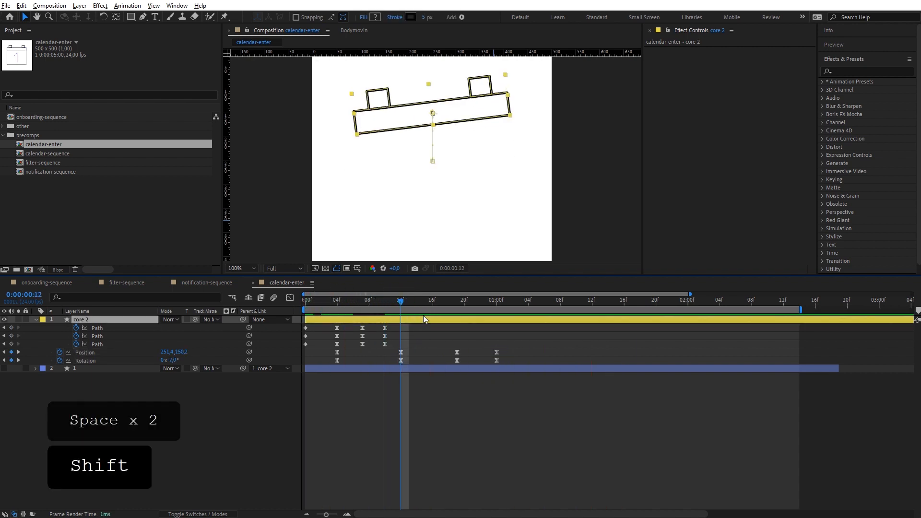
key("shift+Up")
key("shift+Up")
key("shift+Up")
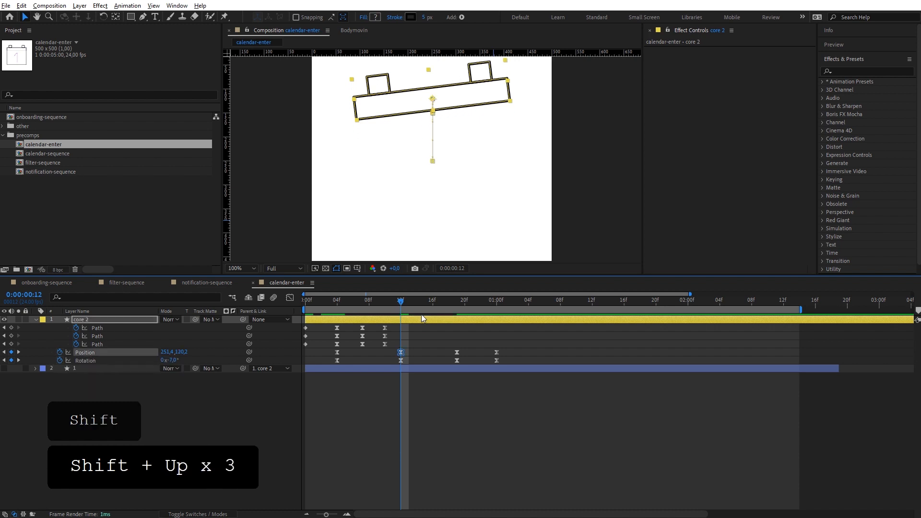
Step: Lower the core 2 layer's Position by 20 px at the 00:19 keyframe, and preview the bounce
left_click(458, 304)
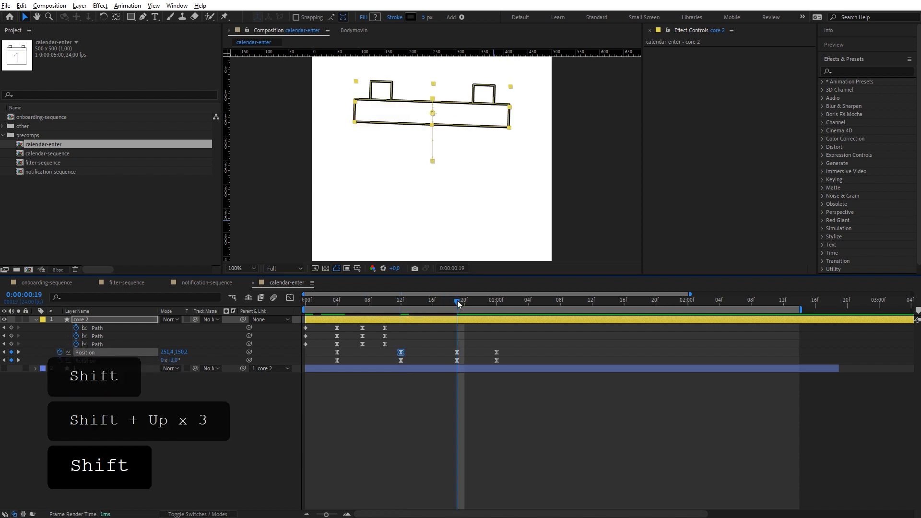
key("shift+Down")
key("shift+Down")
key("space")
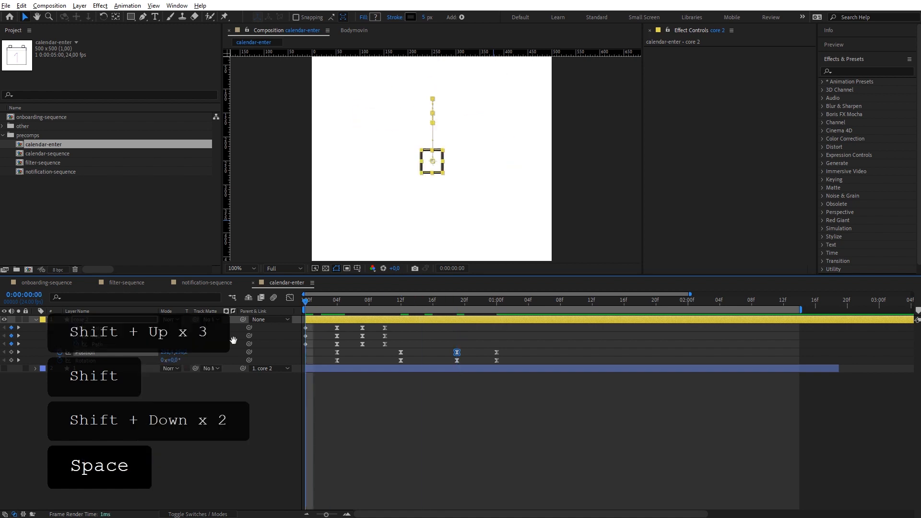
Step: Offset the Rotation from the Position by moving its second keyframe to 00:09 and its last two to 00:16 and 00:21
left_click(399, 302)
left_click_drag(502, 358, 376, 364)
left_click(408, 338)
left_click(377, 301)
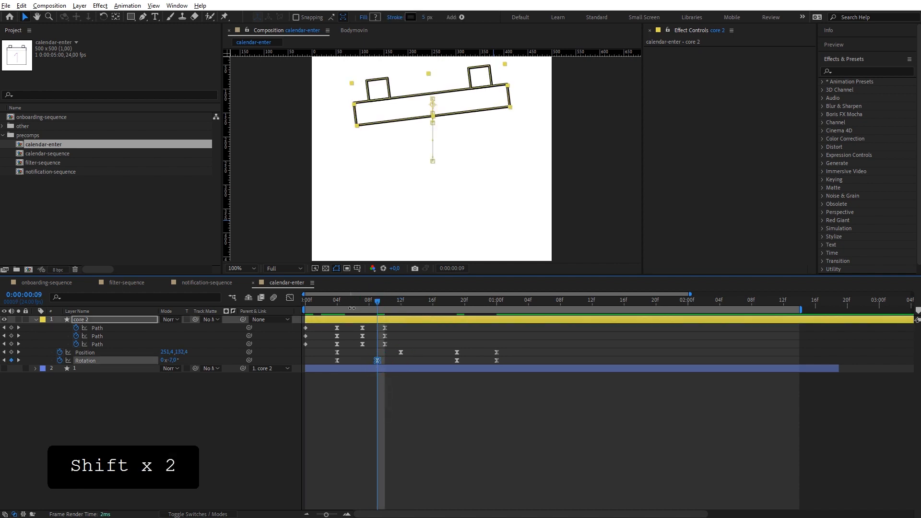
left_click_drag(338, 301, 432, 286)
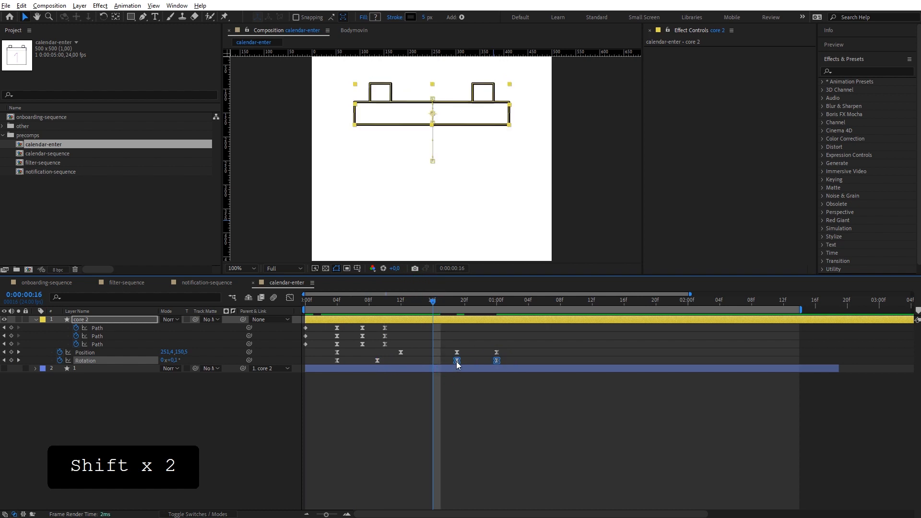
left_click_drag(457, 362, 429, 365)
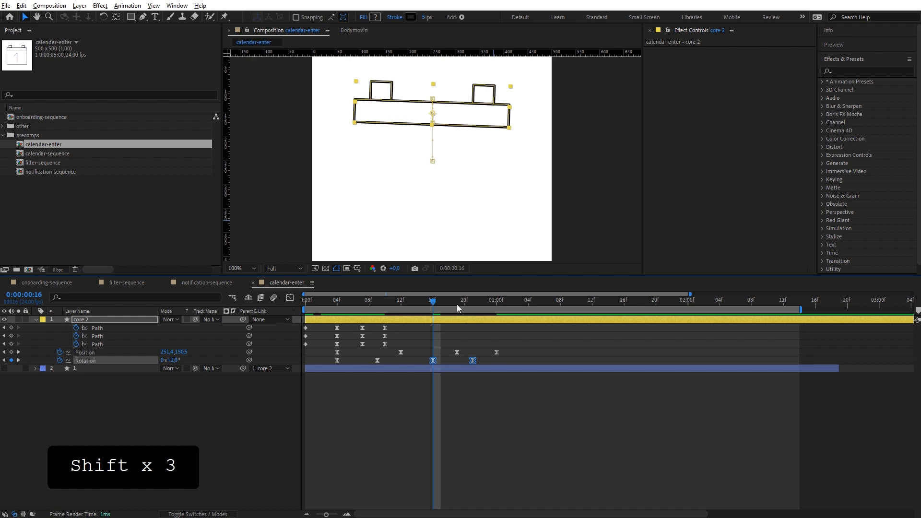
Step: Copy the last Rotation keyframe to 01:02, and tilt the layer counterclockwise at the 00:21 keyframe
left_click_drag(458, 307, 512, 306)
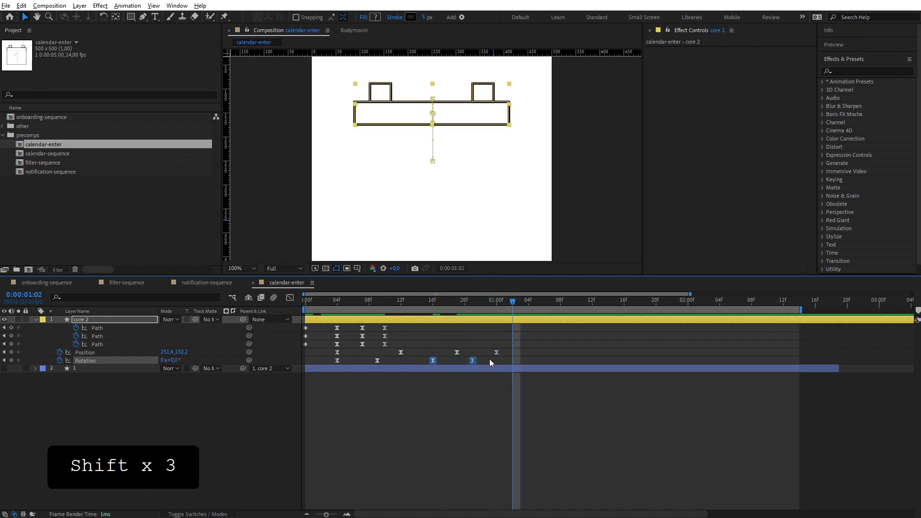
left_click(471, 361)
key("ctrl+c")
key("ctrl+v")
left_click(471, 303)
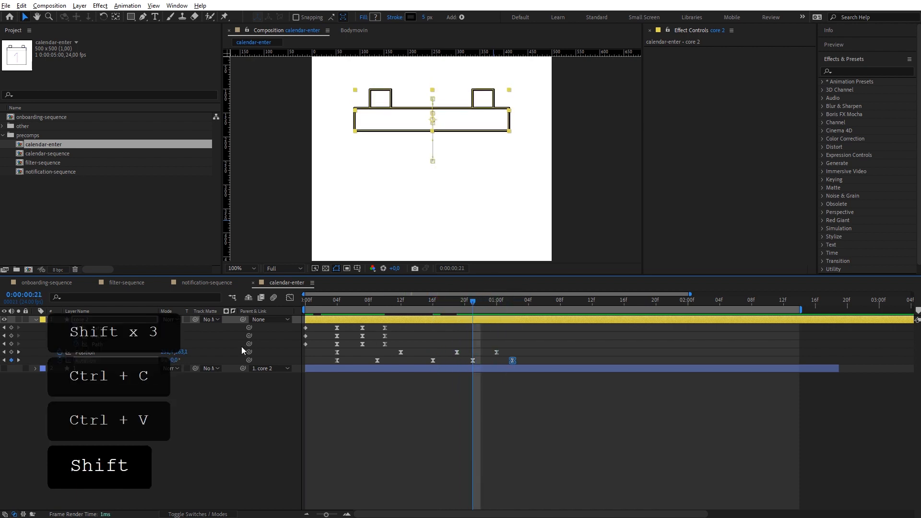
left_click_drag(179, 360, 185, 360)
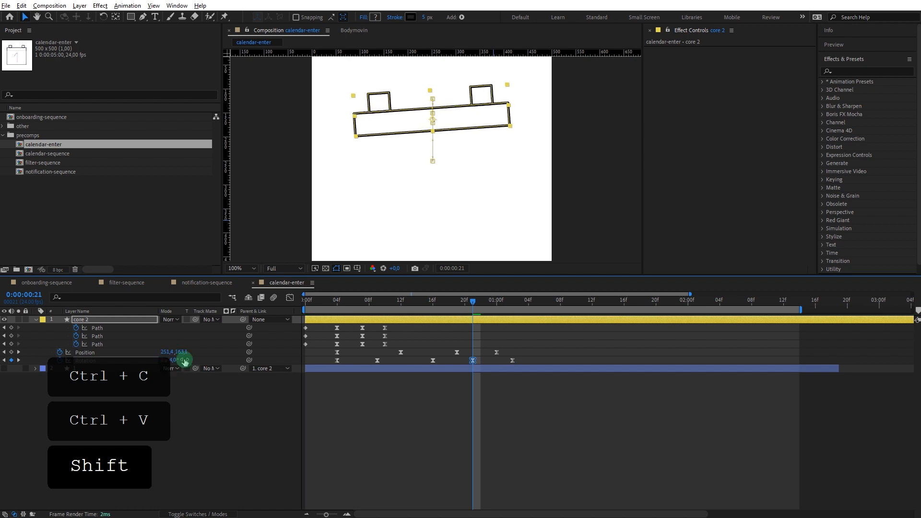
Step: Play back the calendar-enter animation from the beginning to review the motion
left_click_drag(447, 306, 408, 303)
key("space")
left_click(306, 302)
key("space")
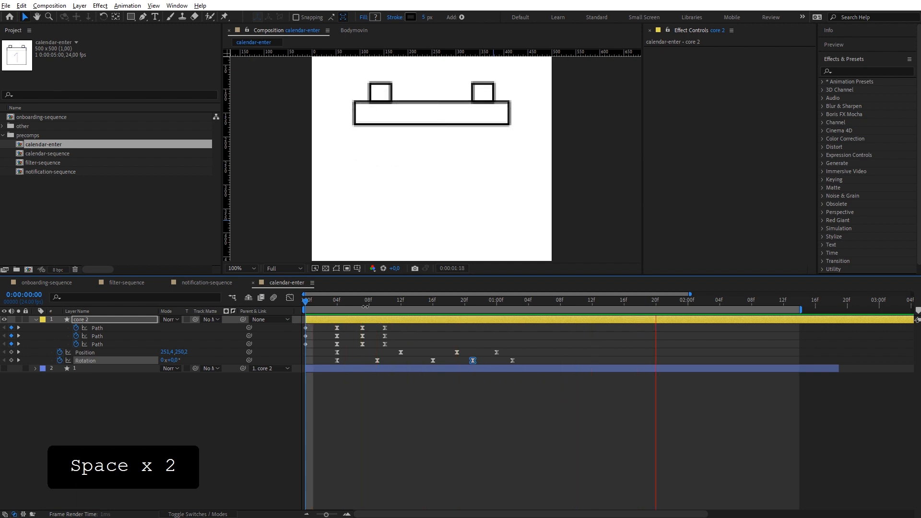
left_click(307, 301)
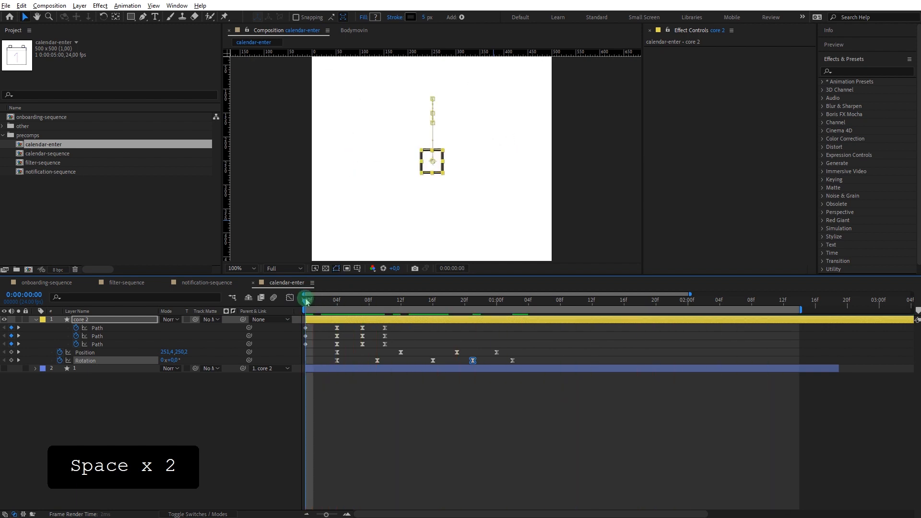
scroll(460, 191, "down", 4)
key("space")
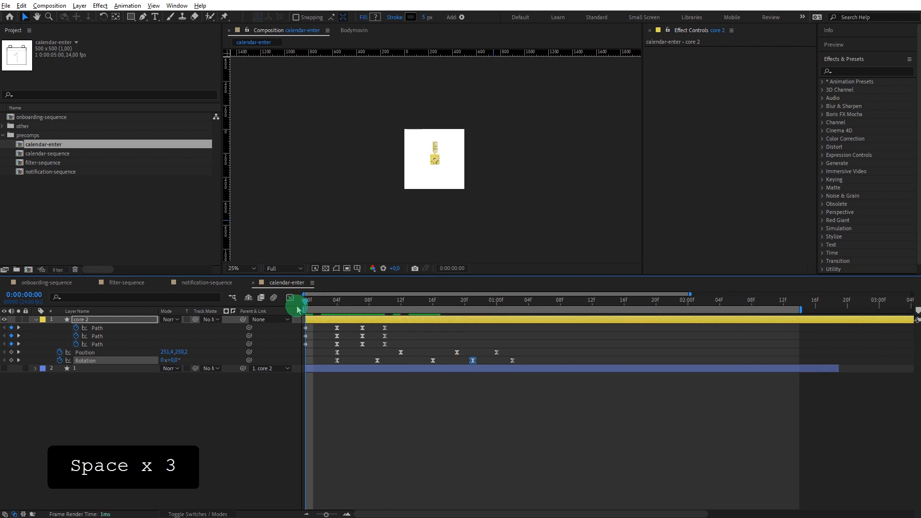
Step: Shift the core 2 layer one frame later in the timeline and preview the animation from the start
left_click_drag(316, 318, 325, 318)
left_click(357, 456)
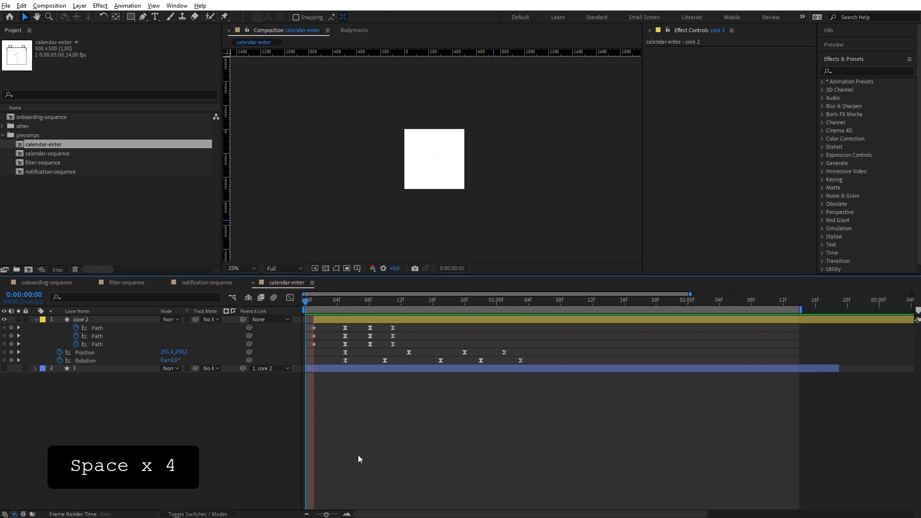
left_click(319, 301)
key("space")
Step: Move to 0:00:01:03, turn on the visibility of layer 1 and select it to inspect the full calendar
left_click_drag(455, 303, 520, 302)
key("shift")
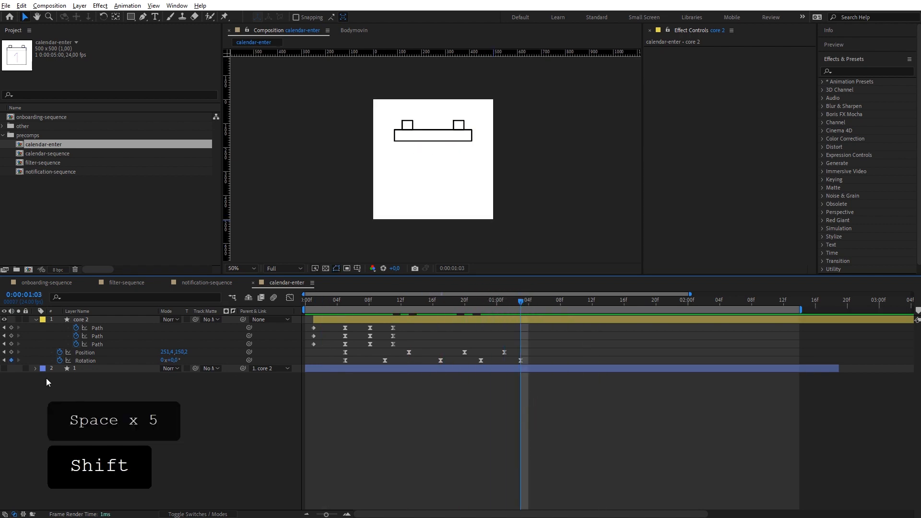
left_click(4, 367)
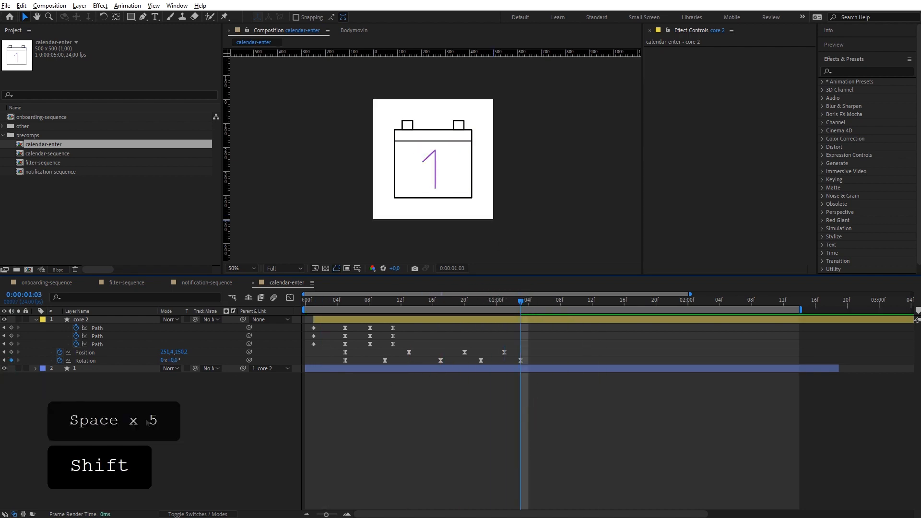
left_click(446, 189)
scroll(446, 189, "up", 1)
scroll(446, 189, "down", 1)
scroll(447, 189, "up", 1)
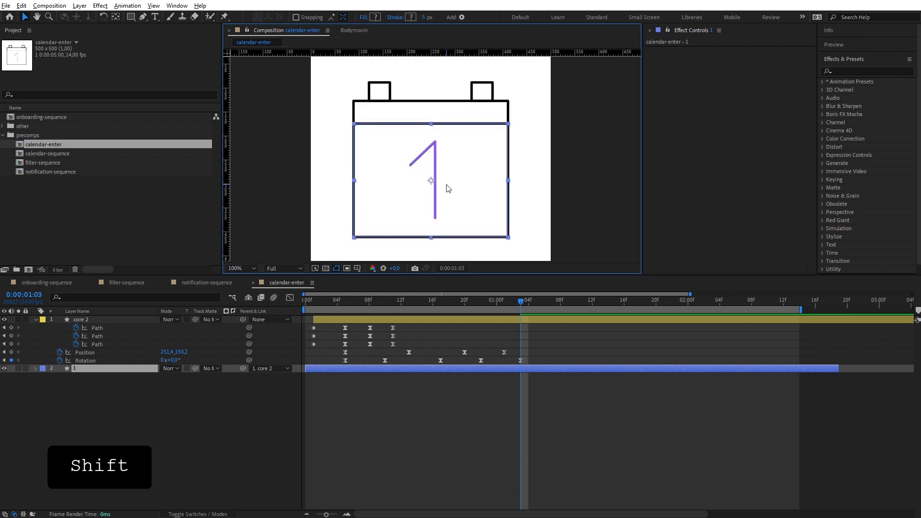
left_click(463, 281)
left_click(451, 166)
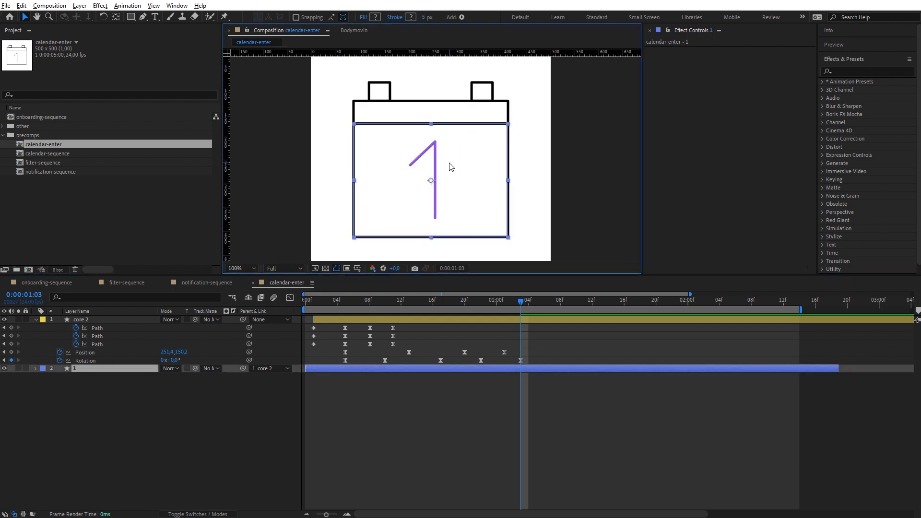
Step: Draw a white-filled, black-stroked rectangle of about 365 × 31 px across the calendar's divider line as a new shape layer
left_click(478, 426)
left_click(132, 16)
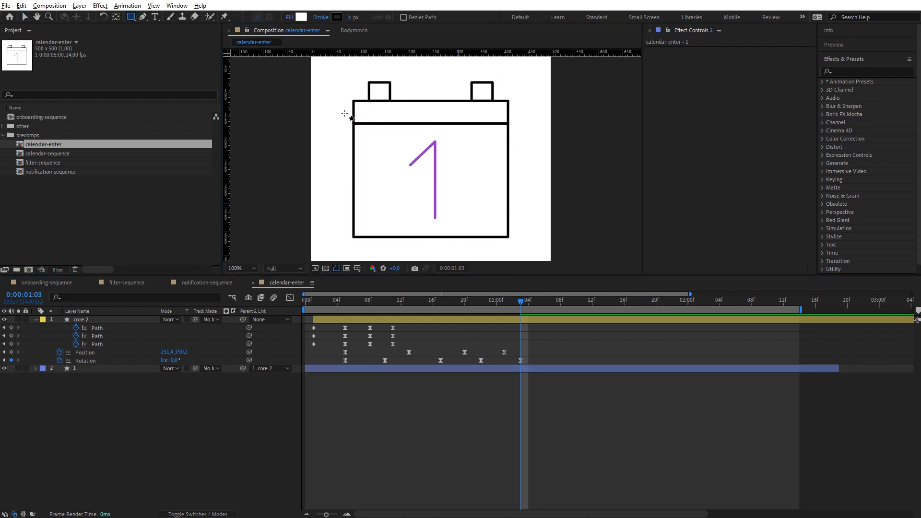
left_click_drag(344, 114, 520, 128)
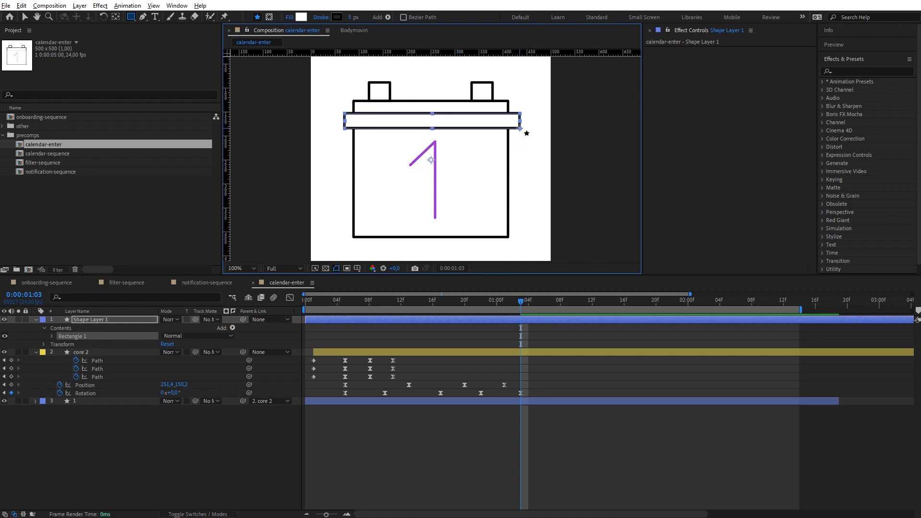
left_click(287, 456)
Step: Align Shape Layer 1 horizontally to the centre of the composition
left_click(418, 320)
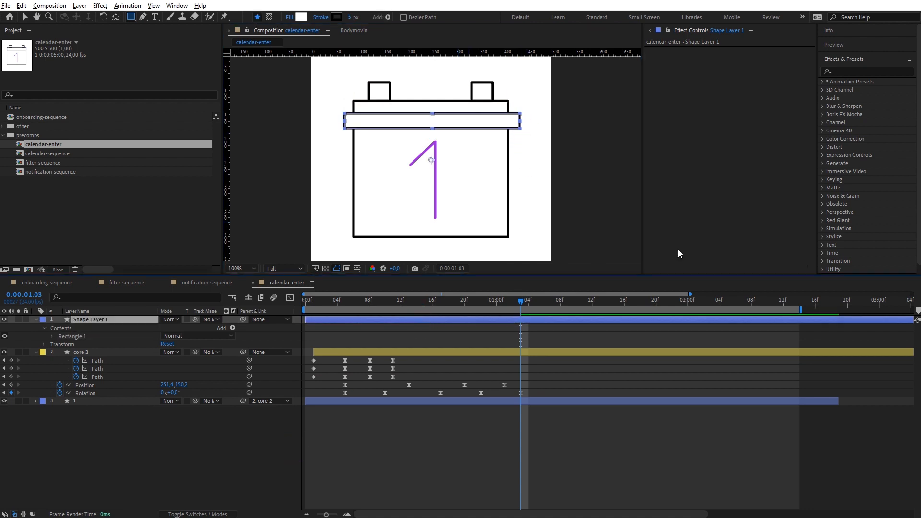
left_click(851, 59)
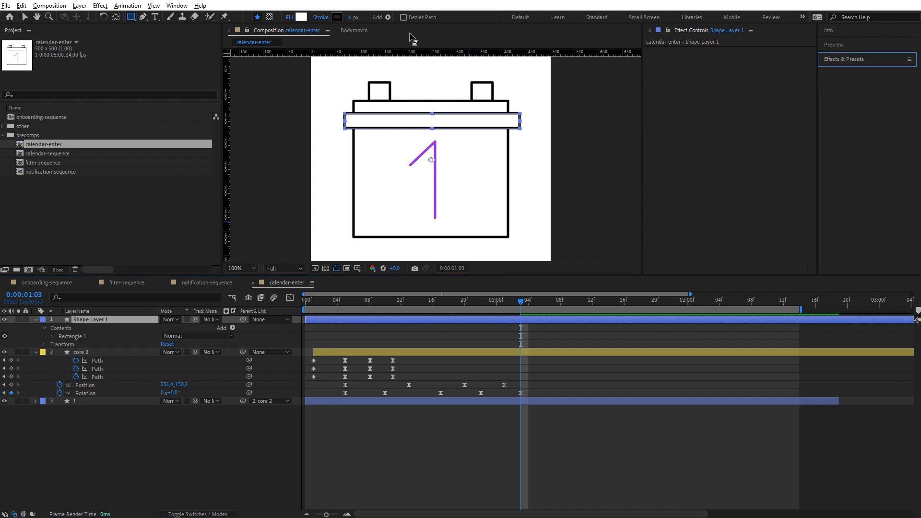
left_click(176, 6)
left_click(215, 14)
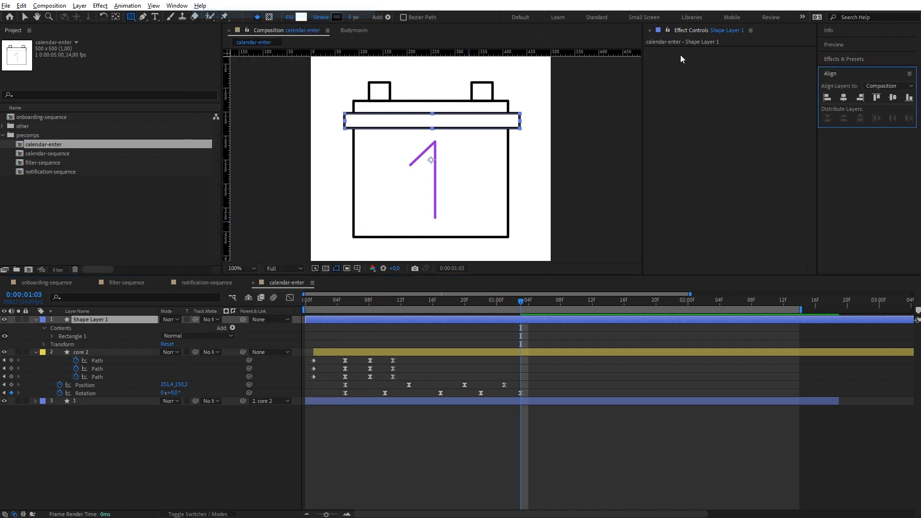
left_click(844, 97)
left_click(655, 145)
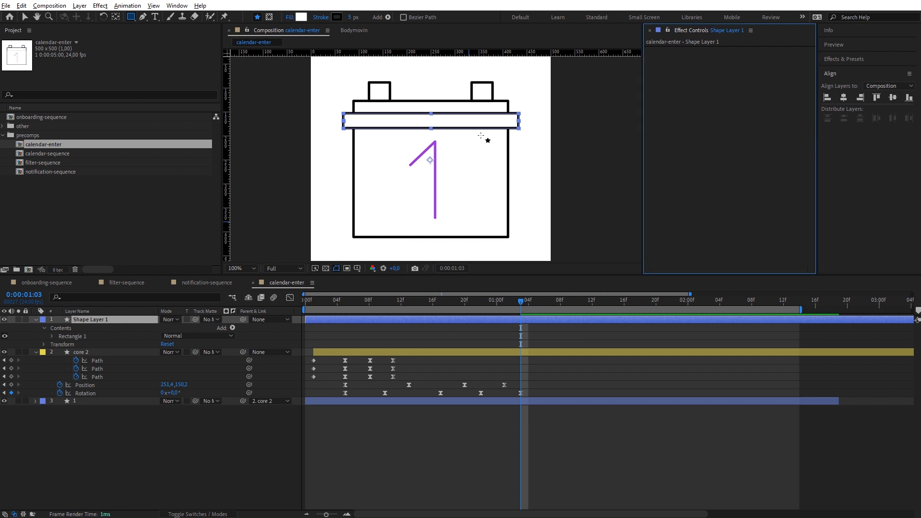
Step: Unlink the proportions of Rectangle Path 1 and set its Size to 323 × 0
left_click(56, 358)
left_click(52, 336)
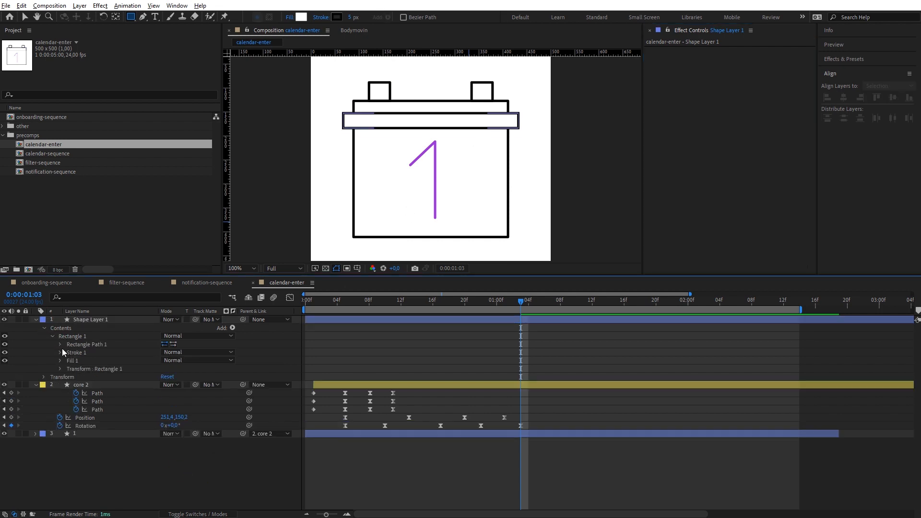
left_click(61, 344)
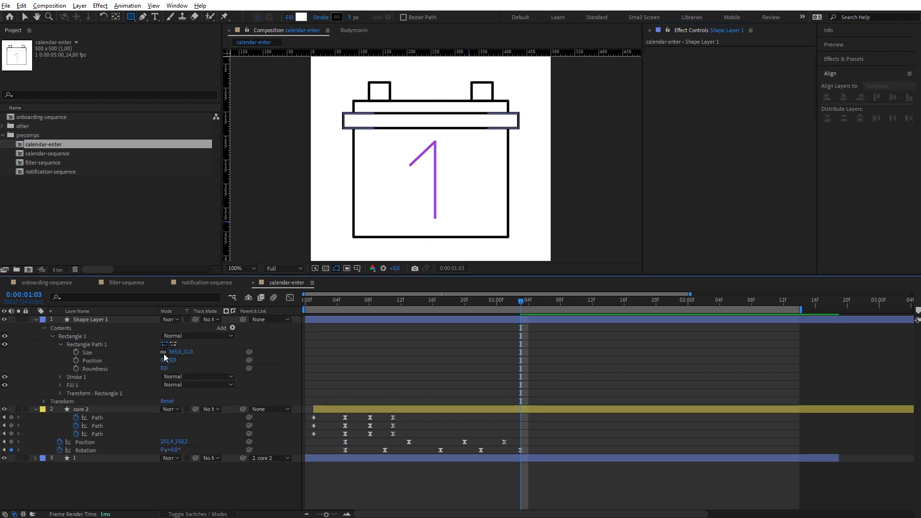
key("ctrl+z")
mouse_move(166, 354)
left_mouse_down()
mouse_move(154, 354)
mouse_move(168, 354)
left_mouse_up()
left_click(180, 353)
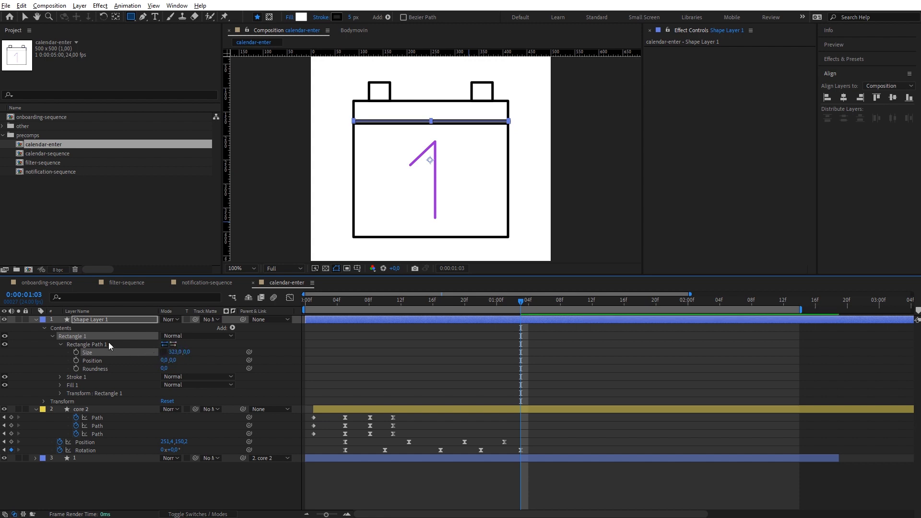
Step: Move Shape Layer 1's anchor point onto the centre of the flattened rectangle with the Pan Behind tool
left_click(107, 320)
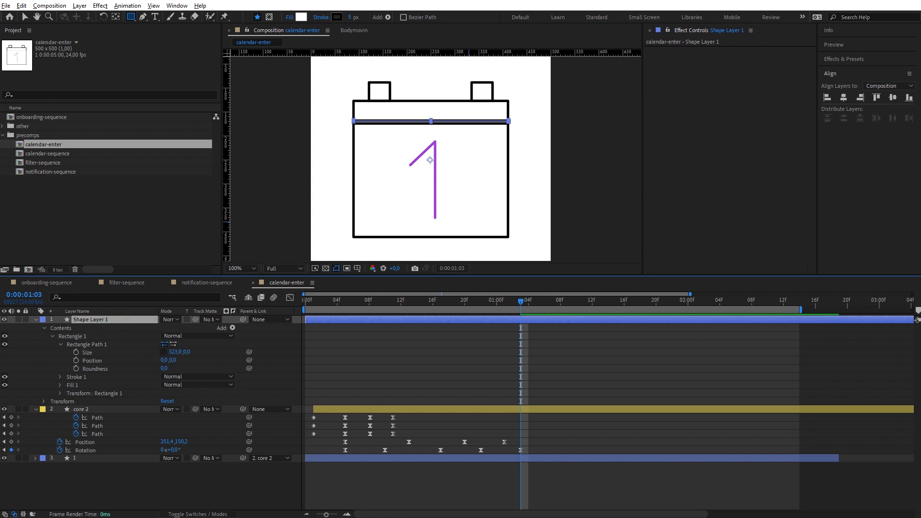
left_click(114, 16)
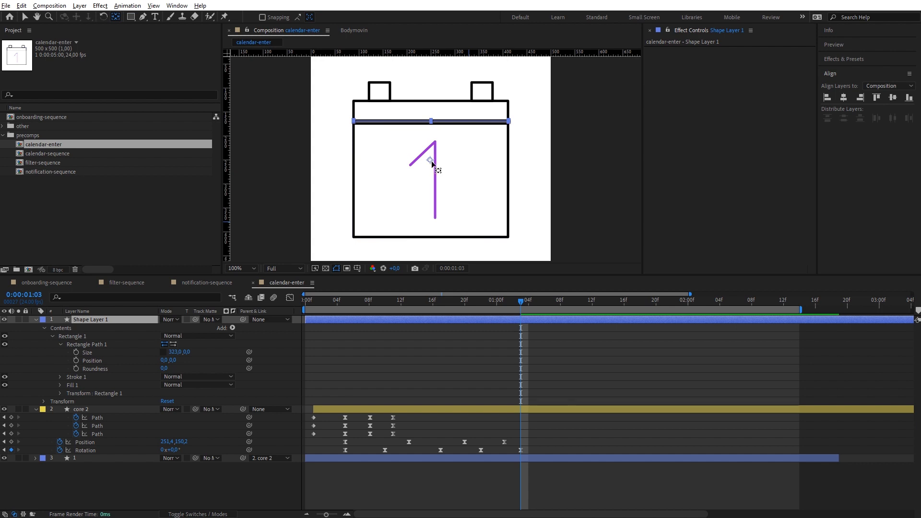
left_click_drag(430, 159, 433, 123)
key("ctrl")
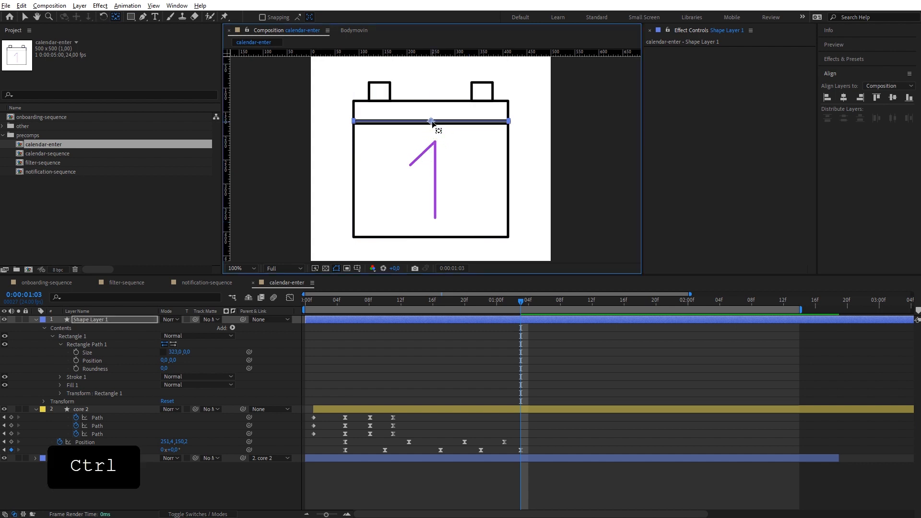
Step: Nudge Shape Layer 1 down by six increments onto the calendar's divider line
key("Down")
key("Down")
key("Down")
key("Down")
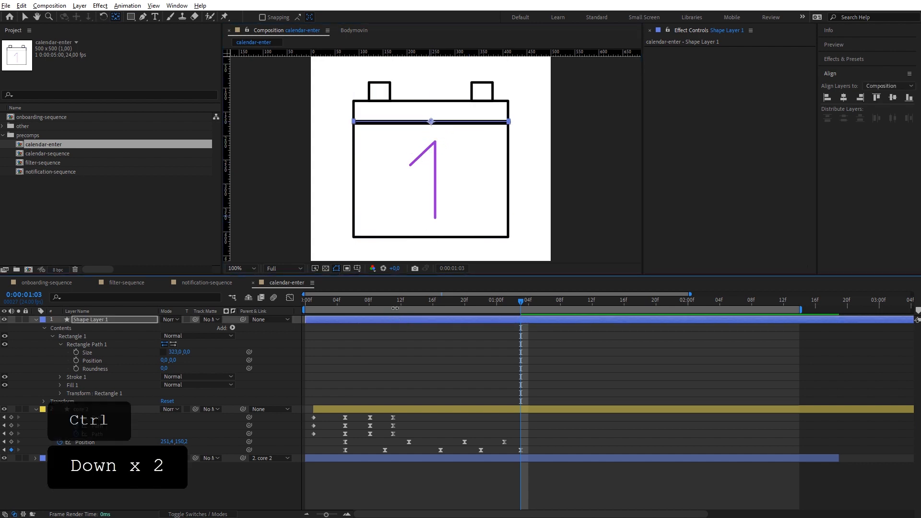
key("Down")
key("Down")
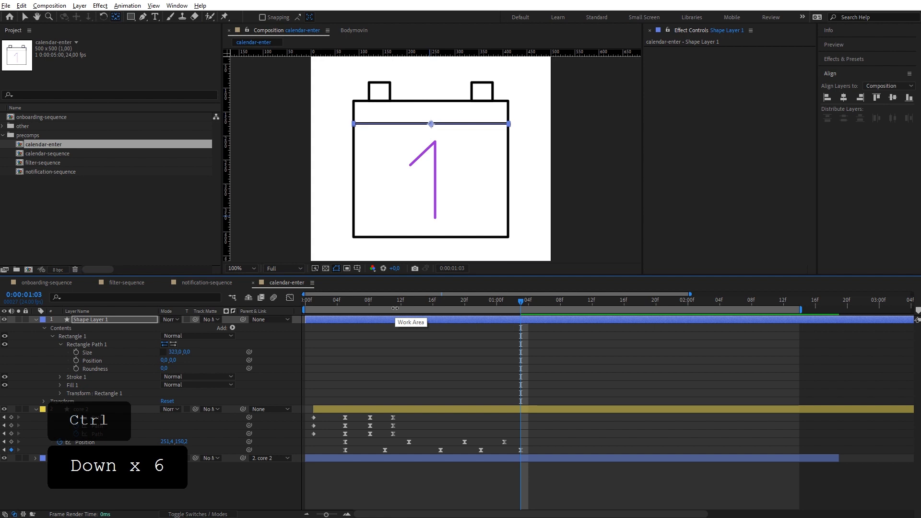
Step: Keyframe Shape Layer 1's Position at 0:00:01:03 and set it to 250, 410.5 at 0:00:02:00, on the calendar's bottom edge
key("p")
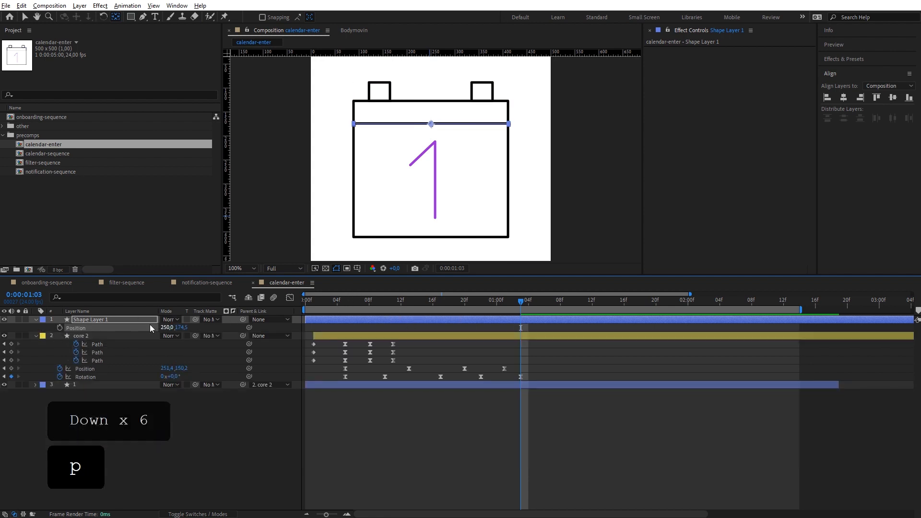
left_click(60, 328)
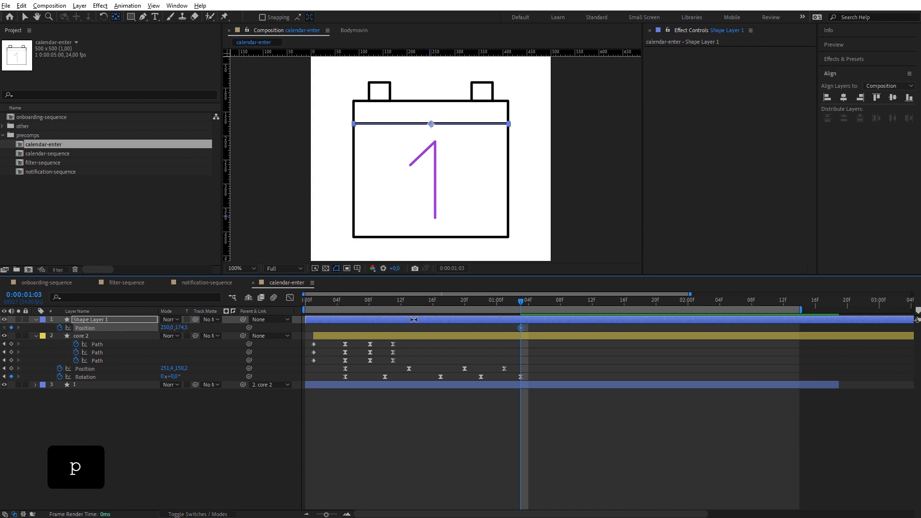
left_click_drag(599, 302, 688, 309)
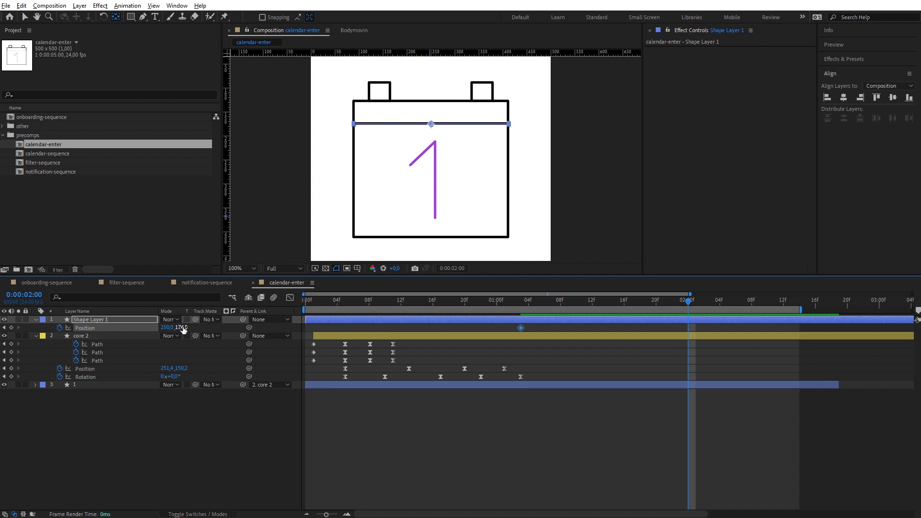
left_click_drag(184, 328, 292, 331)
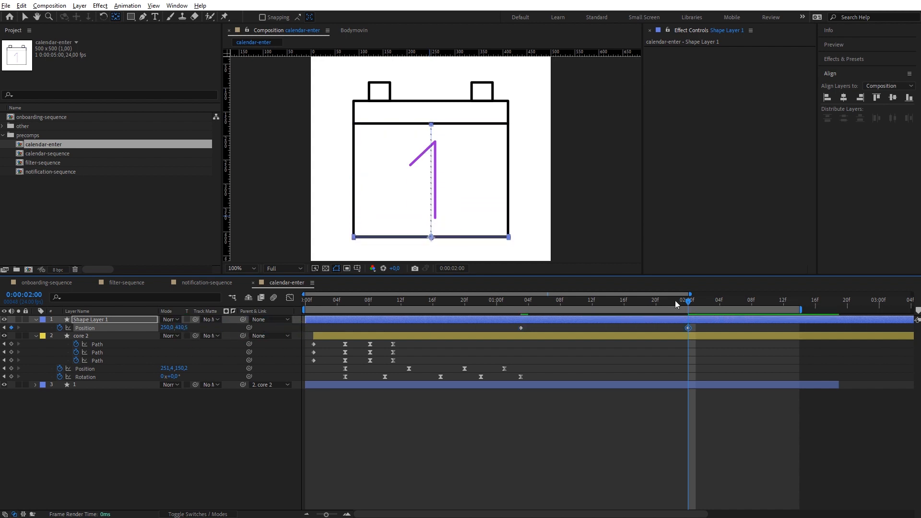
Step: Keyframe Rectangle Path 1's Size at 0:00:01:03 and set it to 414 × 94 at 0:00:01:07
left_click_drag(675, 303, 523, 317)
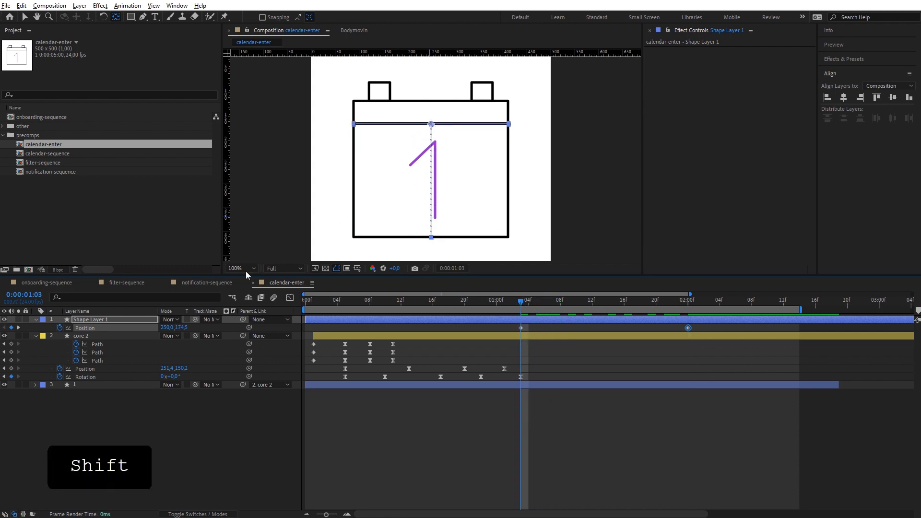
left_click(36, 319)
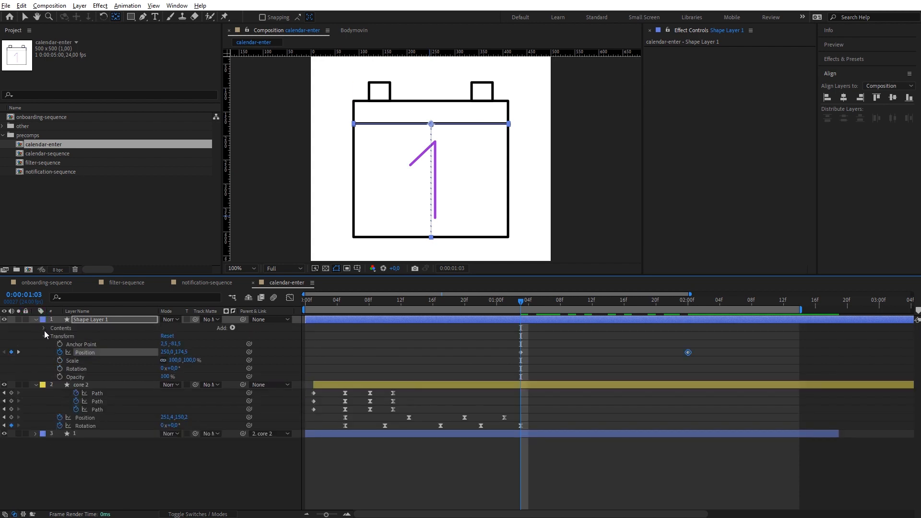
left_click(44, 328)
left_click(52, 337)
left_click(60, 345)
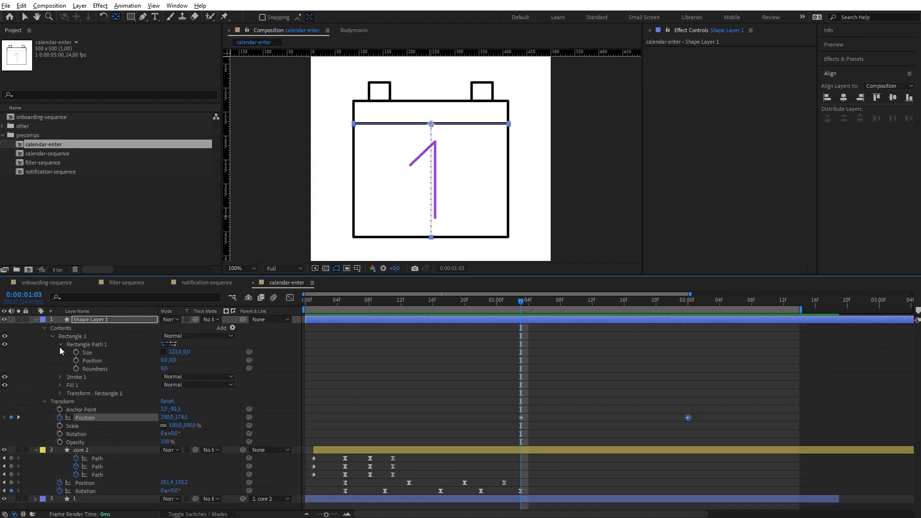
left_click(75, 353)
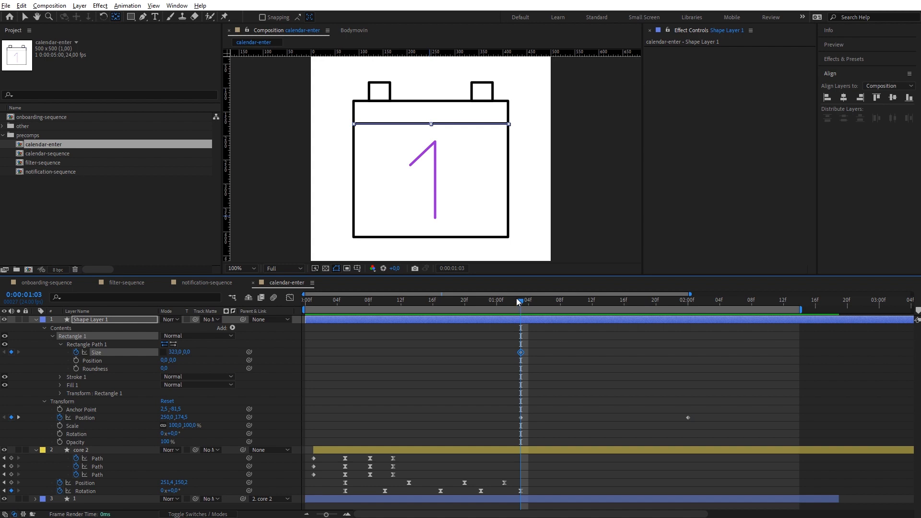
left_click_drag(518, 301, 552, 302)
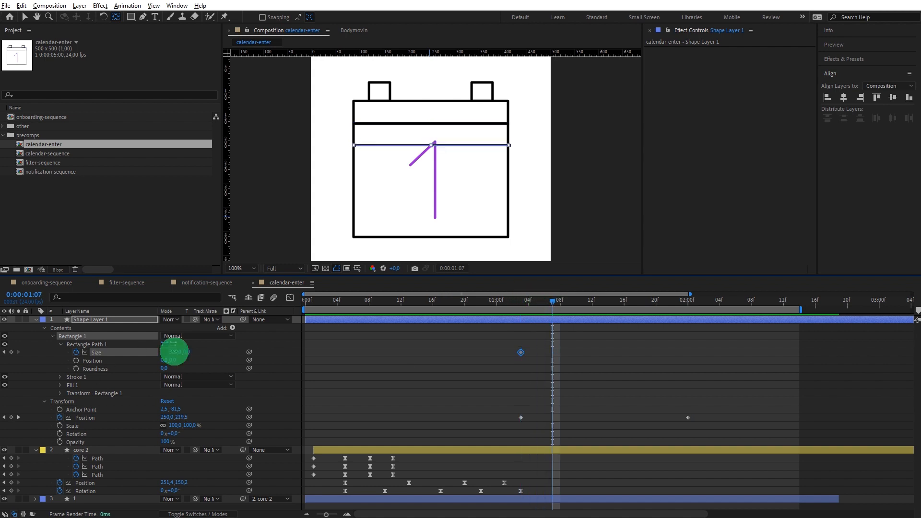
left_click_drag(174, 351, 229, 352)
Step: Copy the 323 × 0 Size keyframe and paste it at 0:00:02:00
left_click_drag(549, 303, 689, 310)
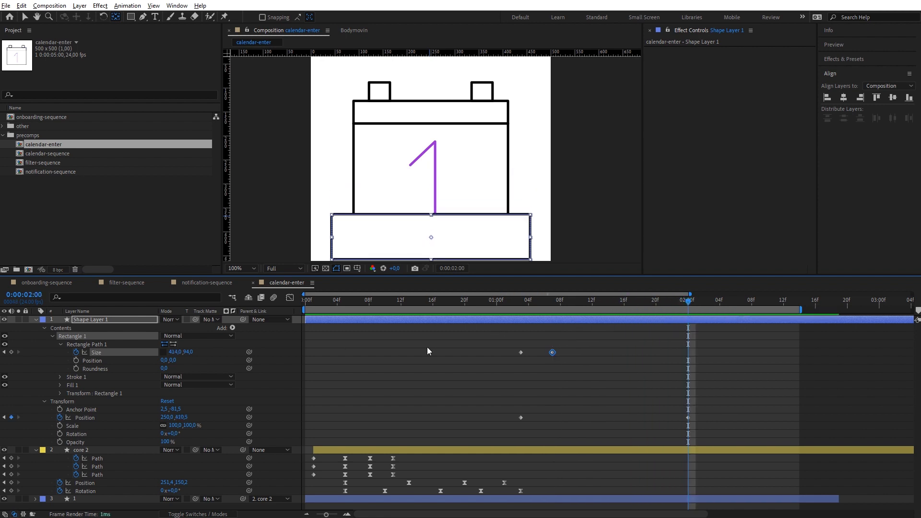
key("ctrl+c")
key("ctrl+v")
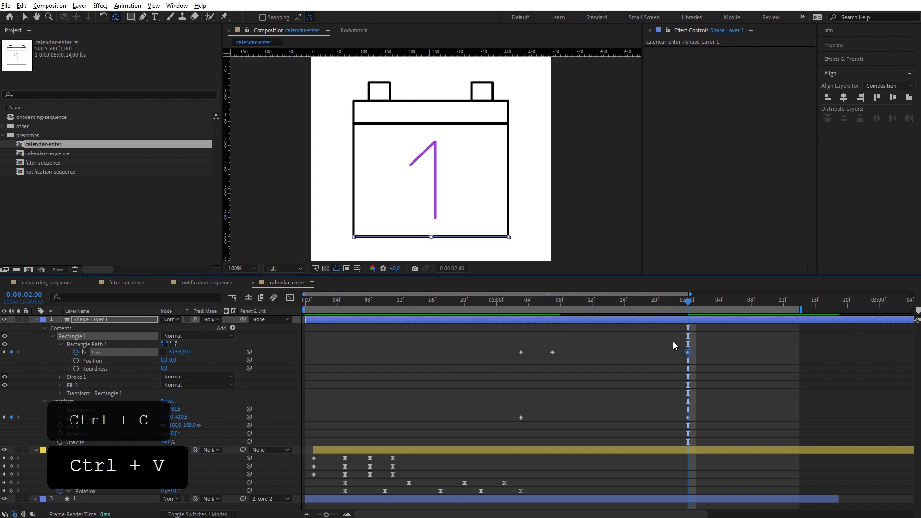
Step: Apply Easy Ease to Shape Layer 1's Position keyframe at 0:00:02:00 and preview from 0:00:01:03
left_click(719, 378)
left_click_drag(721, 402, 652, 444)
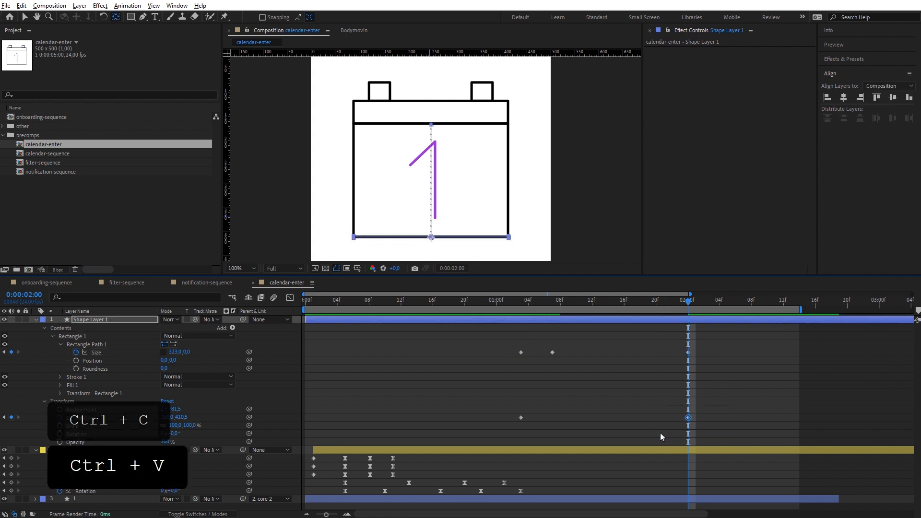
key("F9")
left_click(521, 300)
key("shift+space")
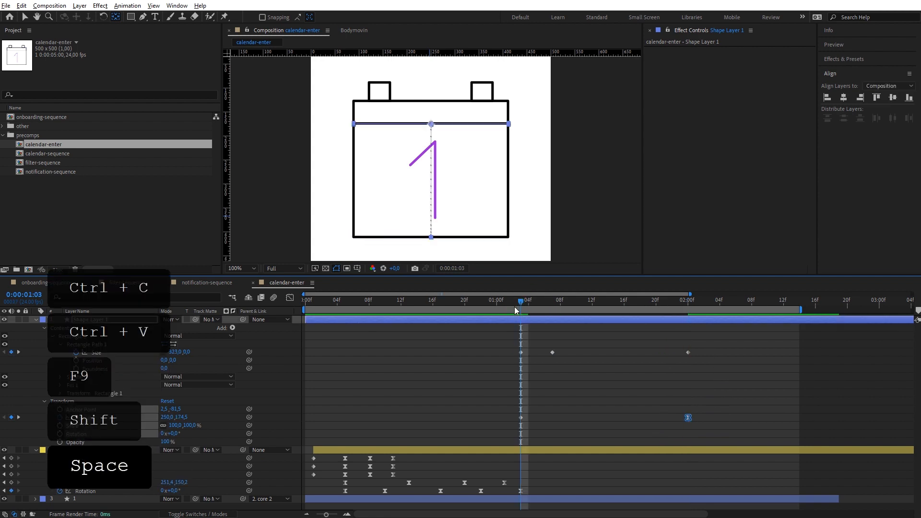
left_click_drag(521, 308, 576, 318)
left_click(521, 417)
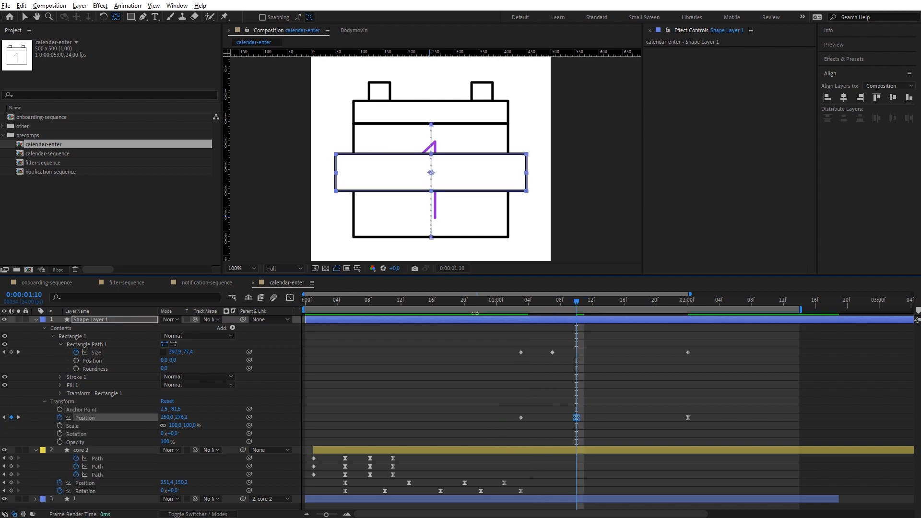
key("ctrl+z")
Step: Preview the rectangle's slide across the calendar from 0:00:01:02
left_click(502, 303)
left_click(556, 378)
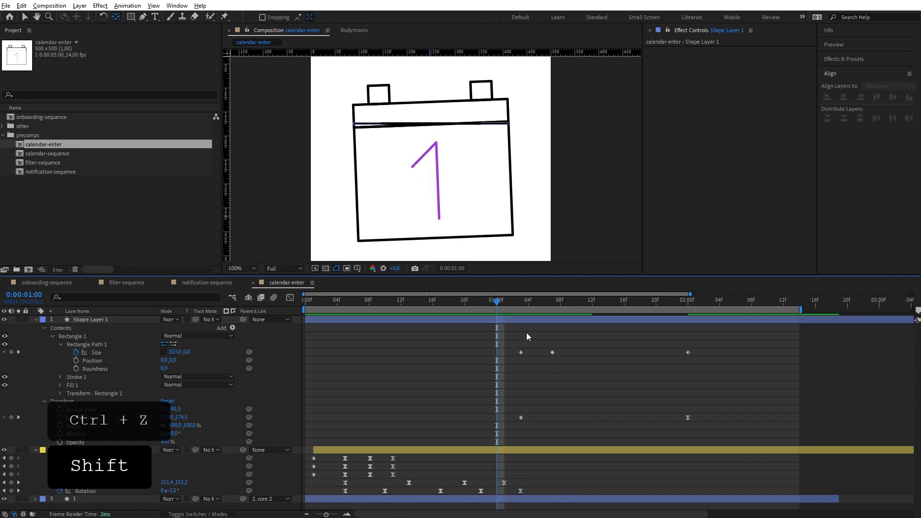
left_click(512, 300, "shift")
key("space")
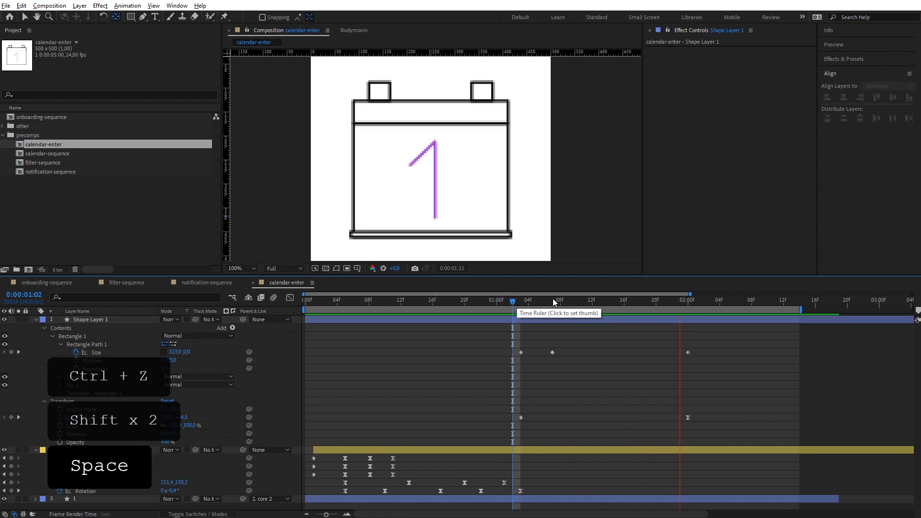
Step: Add a Position keyframe to Shape Layer 1 at 0:00:01:10, lower its speed in the speed graph, and preview from 0:00:01:03
left_click(577, 303)
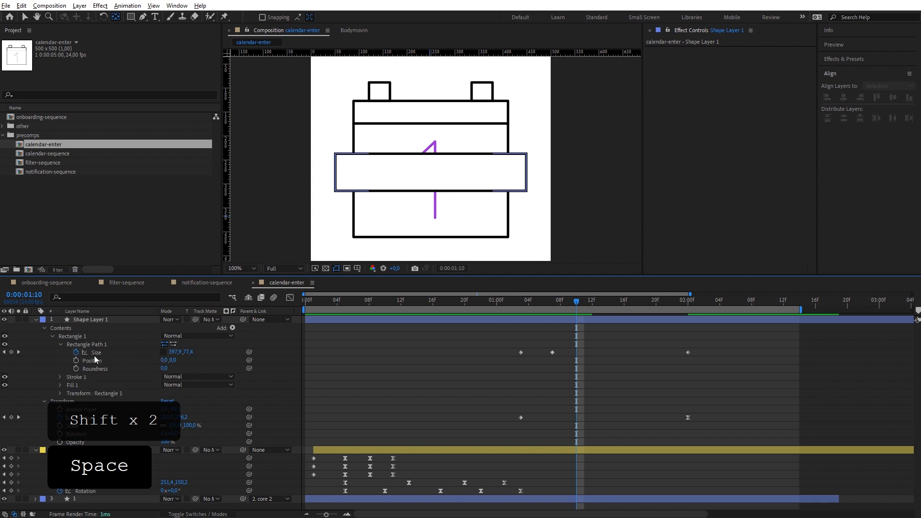
left_click(11, 418)
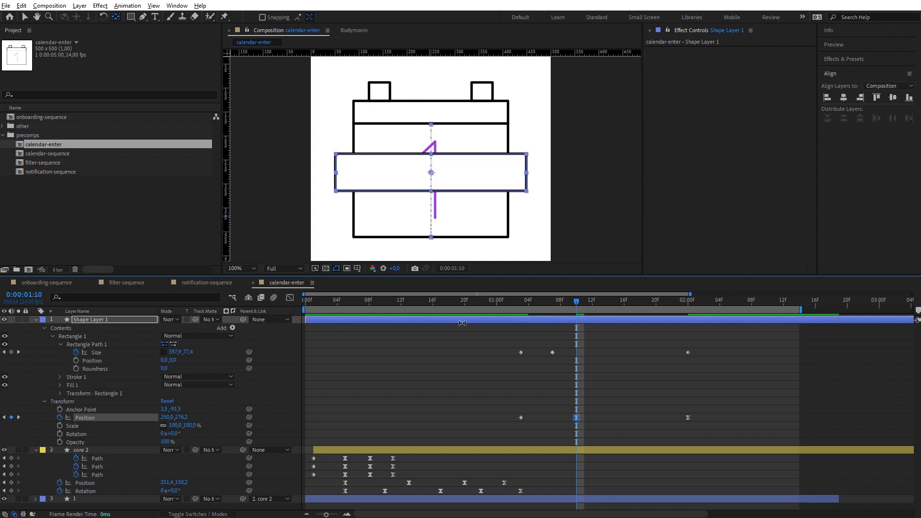
left_click(290, 297)
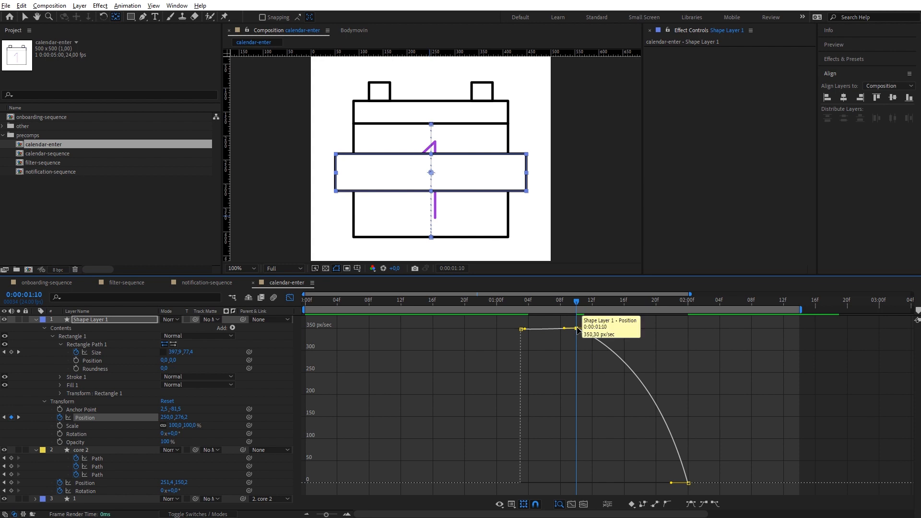
left_click_drag(576, 328, 576, 373)
key("shift")
left_click_drag(576, 329, 600, 461)
key("shift")
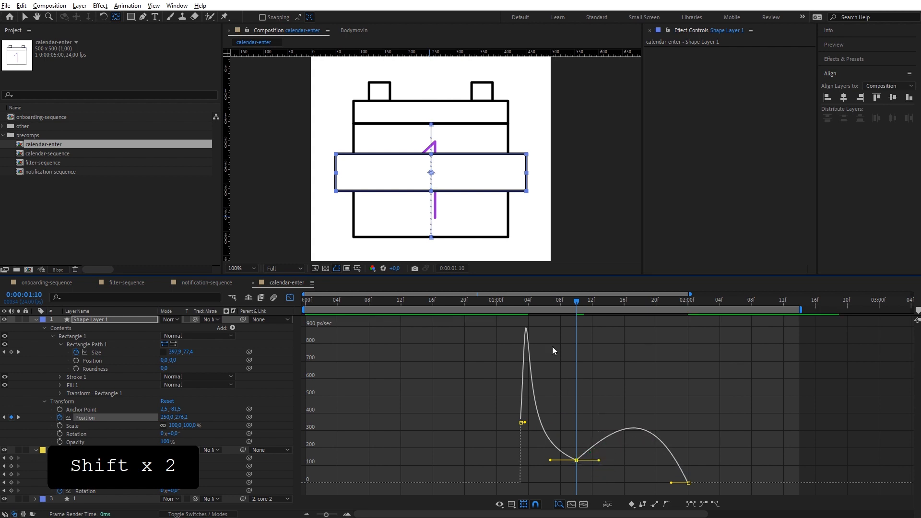
left_click(520, 300, "shift")
key("shift")
key("space")
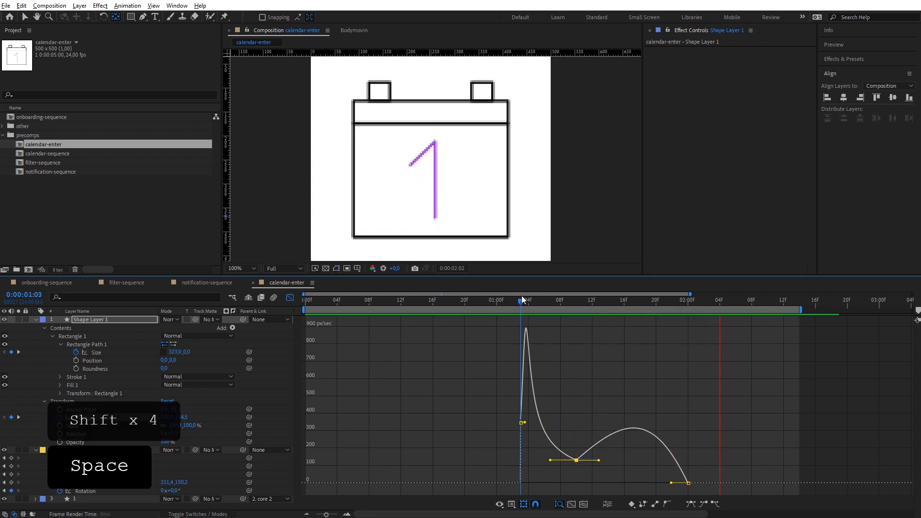
key("shift+F3")
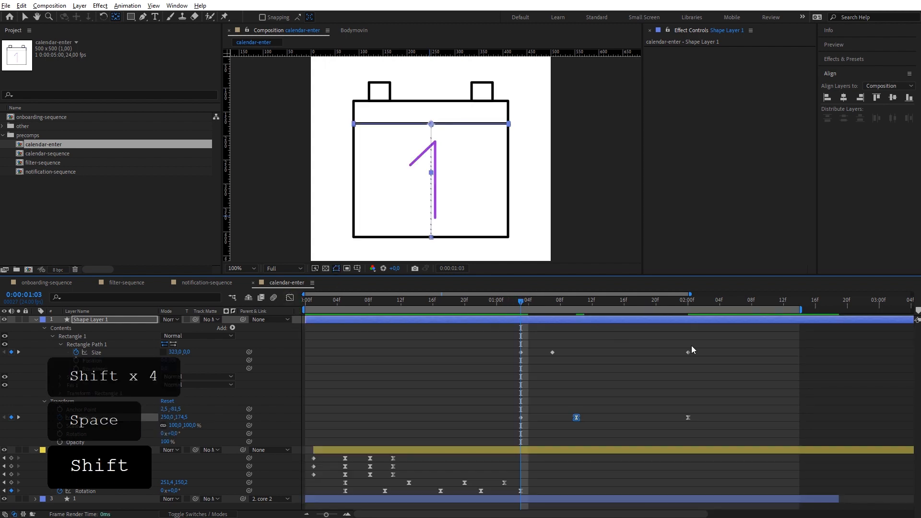
Step: Apply Easy Ease to all three Size keyframes, reset the first one to linear, and preview the motion
left_click_drag(692, 345, 506, 369)
key("F9")
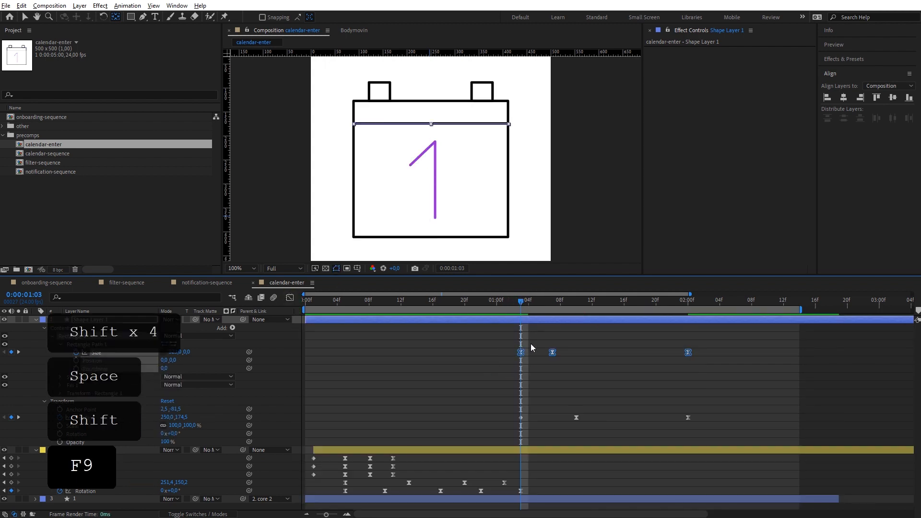
left_click(520, 353, "ctrl")
key("space")
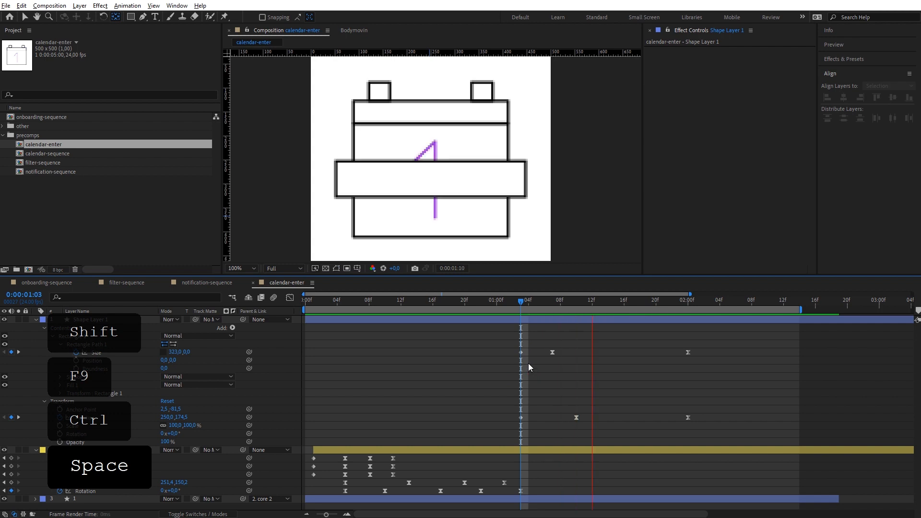
left_click(521, 301)
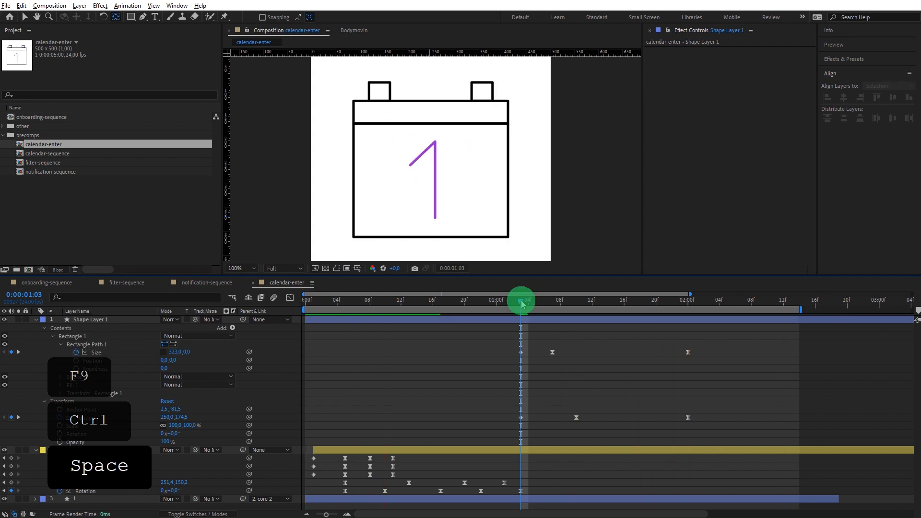
Step: Move the first Size keyframe four frames earlier and add a new Size keyframe at 0:00:01:03
mouse_move(525, 301)
left_mouse_down()
mouse_move(547, 300)
mouse_move(520, 305)
left_mouse_up()
left_click_drag(521, 353, 489, 358)
left_click(11, 352)
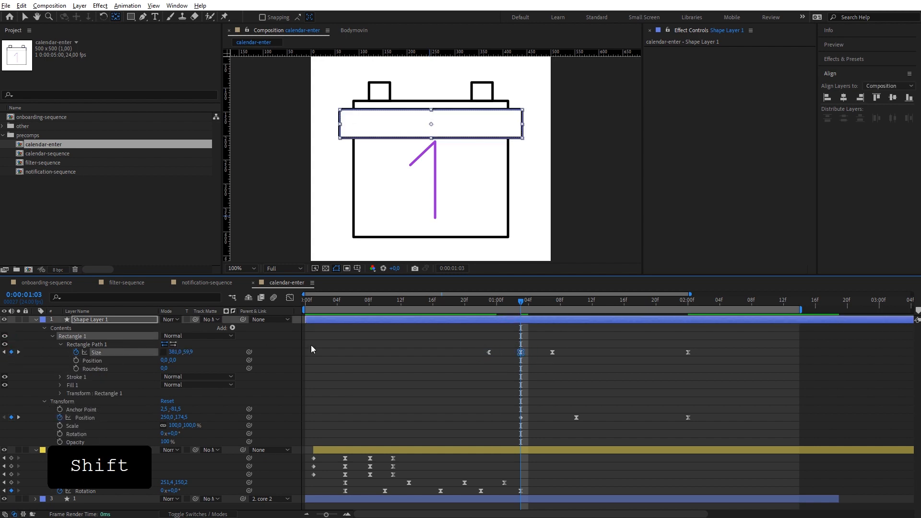
key("super")
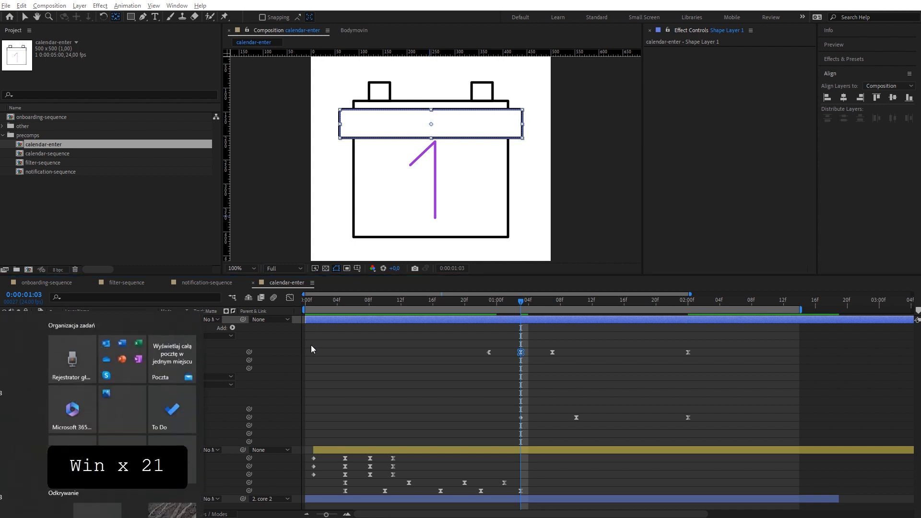
left_click(547, 316)
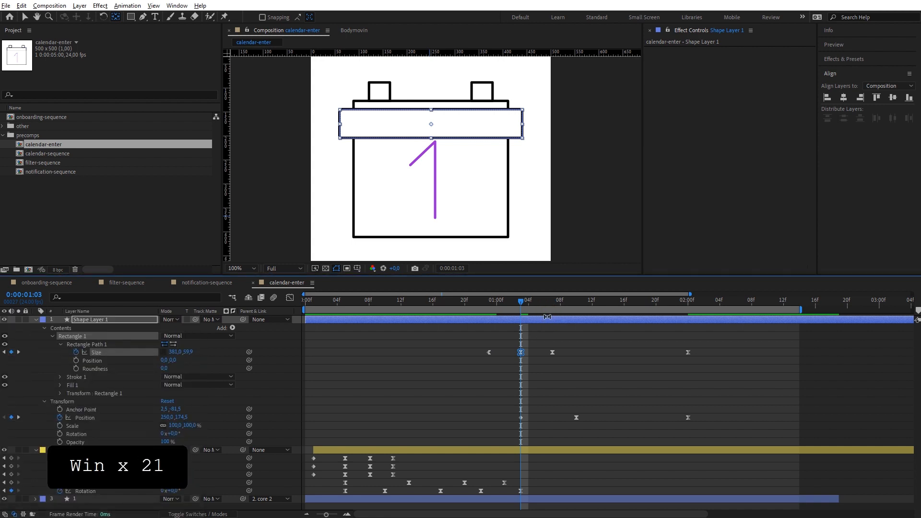
Step: Trim Shape Layer 1's start to 0:00:01:03 and delete the Size keyframe that lies before it
key("alt+bracketleft")
left_click(485, 356)
key("Delete")
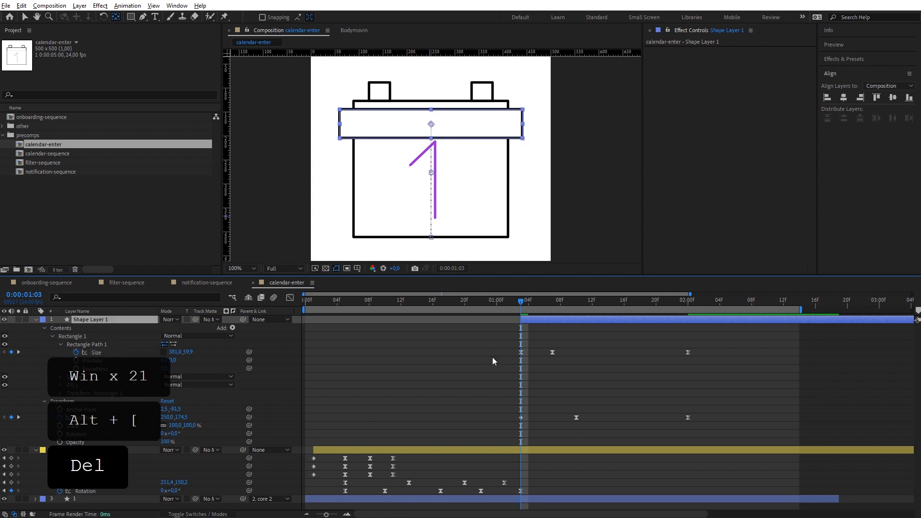
key("space")
Step: Delete Shape Layer 1's middle Position keyframe at 0:00:01:10 and preview the slide
left_click(538, 303)
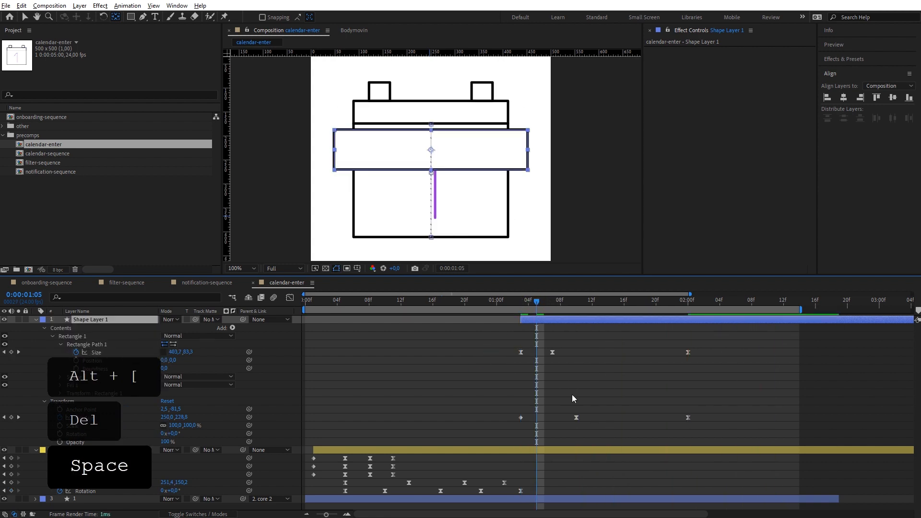
left_click(576, 417)
key("Delete")
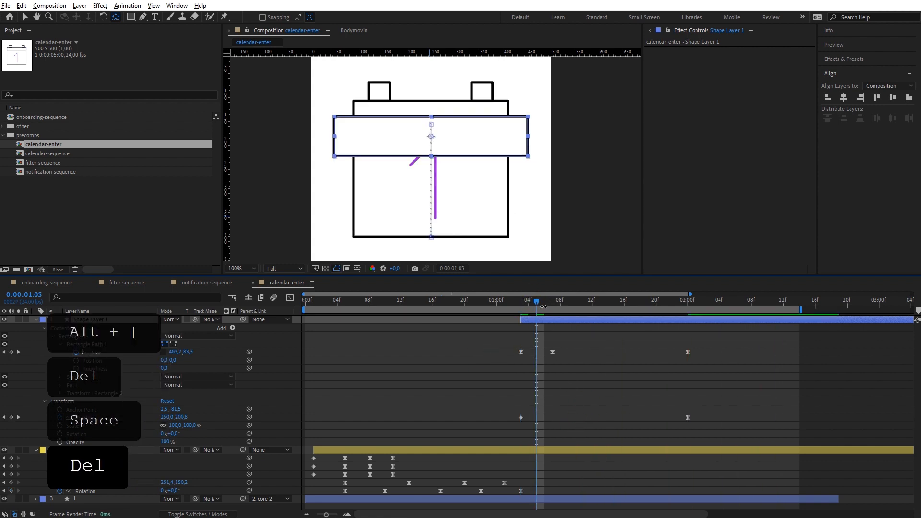
left_click_drag(536, 302, 624, 300)
key("space")
left_click(552, 352)
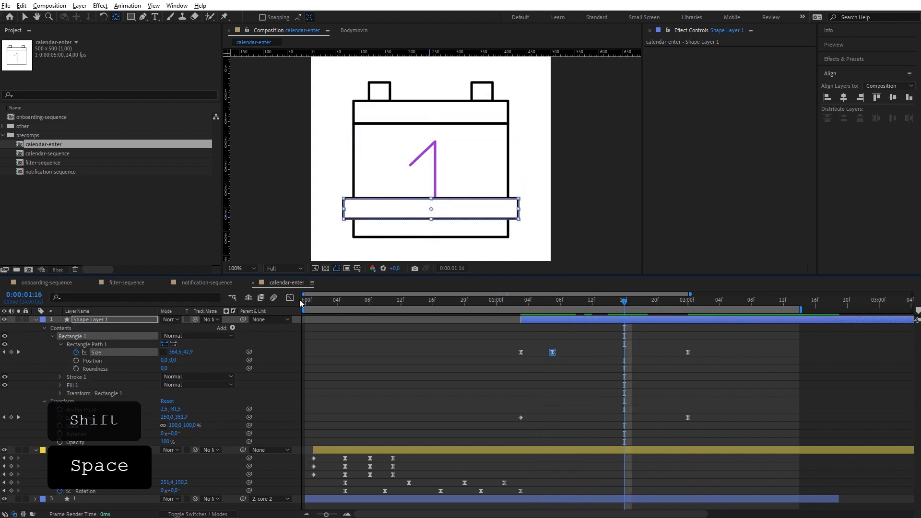
key("ctrl+c")
key("ctrl+v")
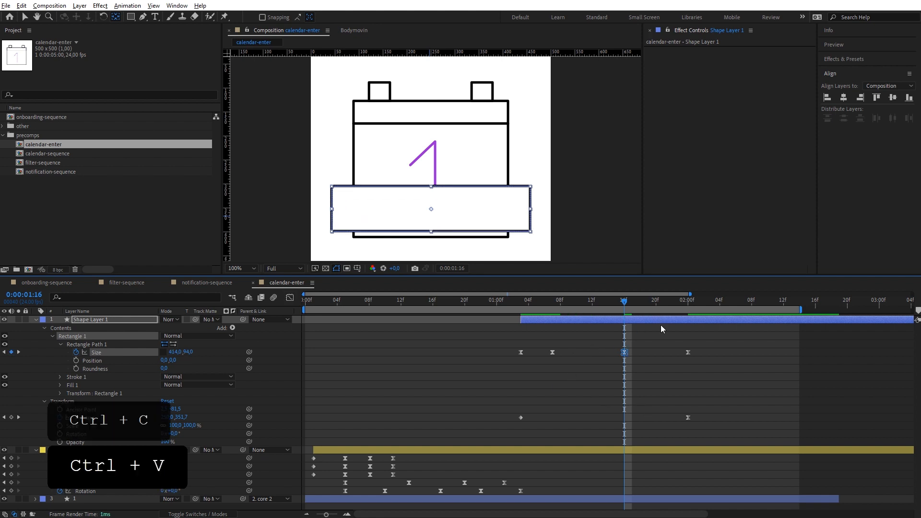
key("ctrl+z")
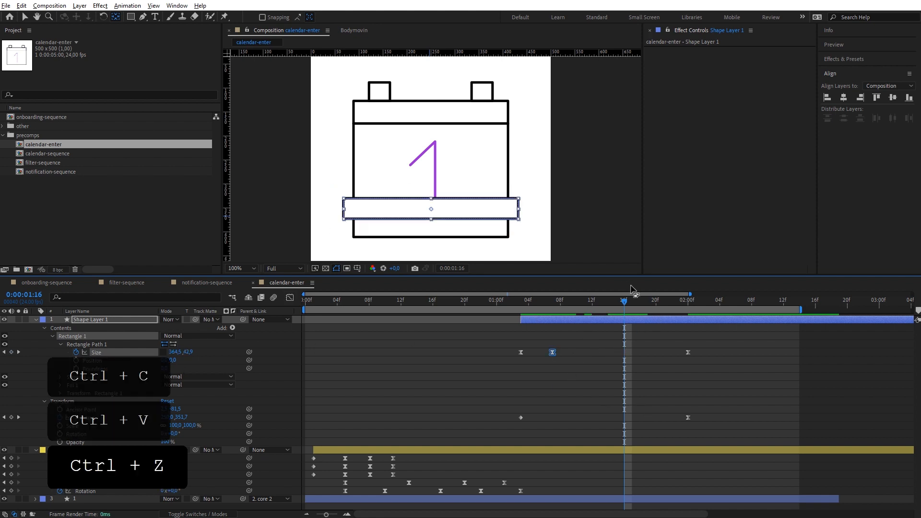
Step: Lengthen the outgoing ease of the 0:00:01:07 Size keyframe in the speed graph and preview from 0:00:01:03
left_click_drag(622, 306, 576, 302)
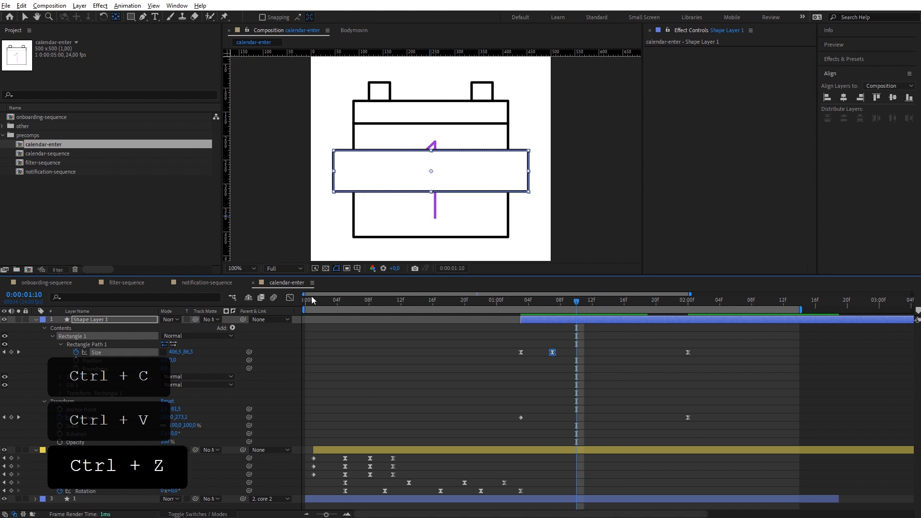
left_click(289, 299)
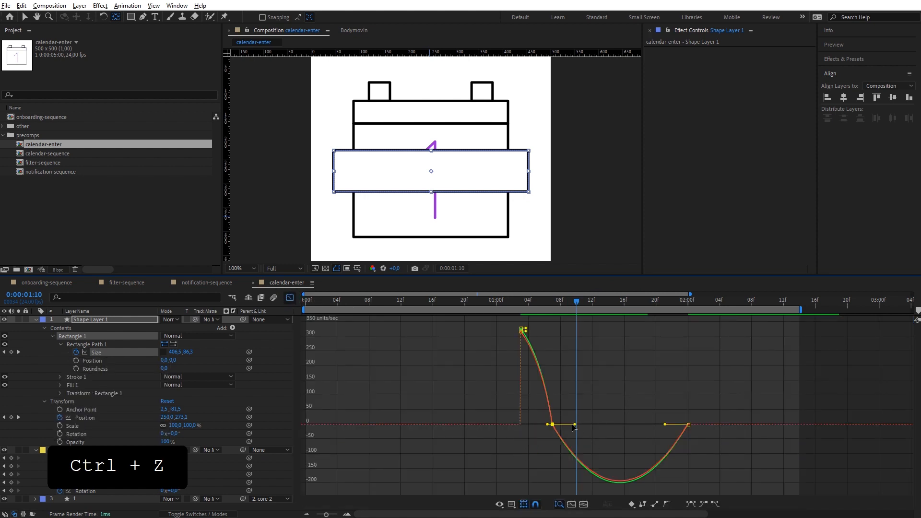
left_click_drag(576, 425, 539, 427)
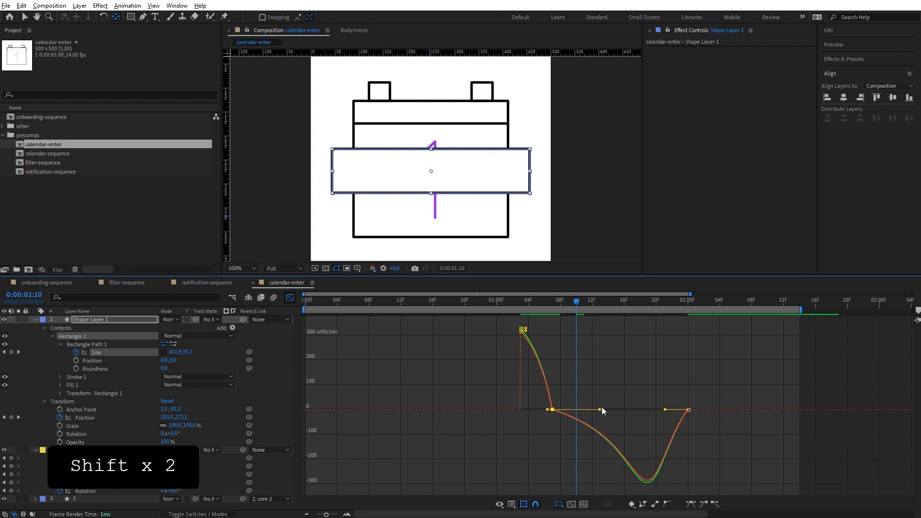
left_click_drag(600, 410, 608, 402)
left_click(293, 298)
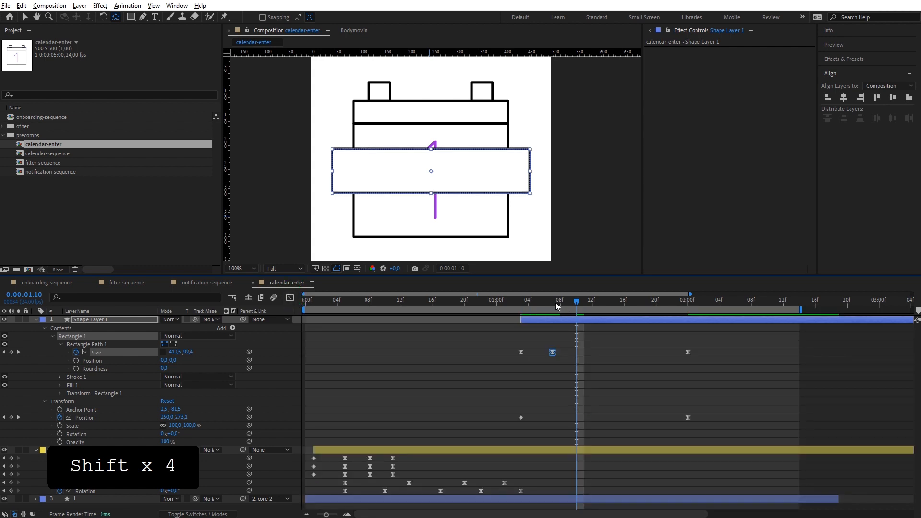
left_click_drag(556, 306, 523, 301)
key("space")
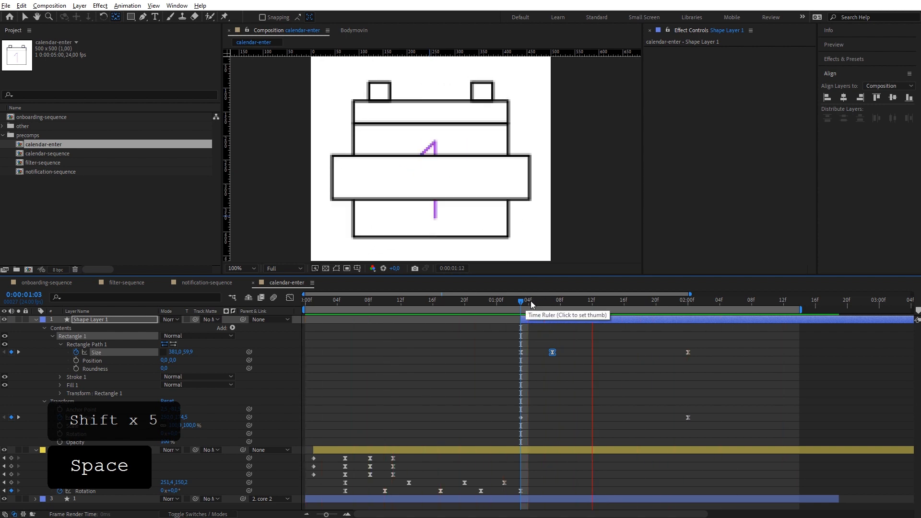
Step: Remove the easing from the final Size and Position keyframes and move both to 0:00:01:17
left_click_drag(551, 301, 636, 309)
left_click_drag(701, 348, 633, 361)
left_click(687, 417, "ctrl")
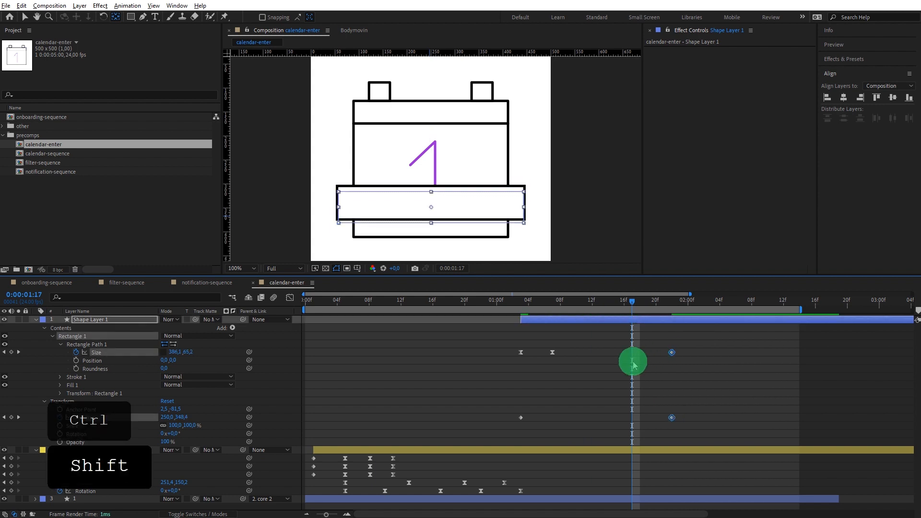
left_click(519, 298, "shift")
key("space")
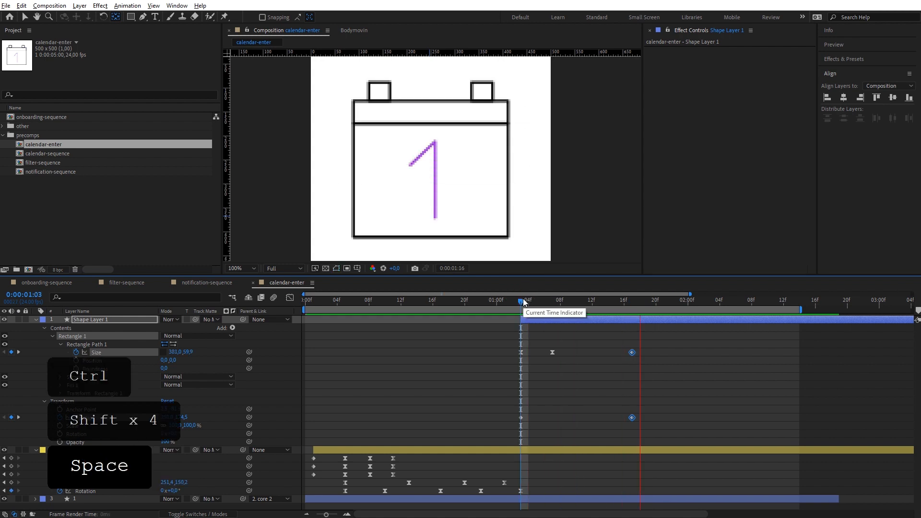
Step: Reshape Shape Layer 1's Position speed graph with a lower starting speed and move the last Position keyframe to 0:00:01:18
mouse_move(526, 301)
left_mouse_down()
mouse_move(643, 302)
mouse_move(612, 316)
left_mouse_up()
left_click(632, 418)
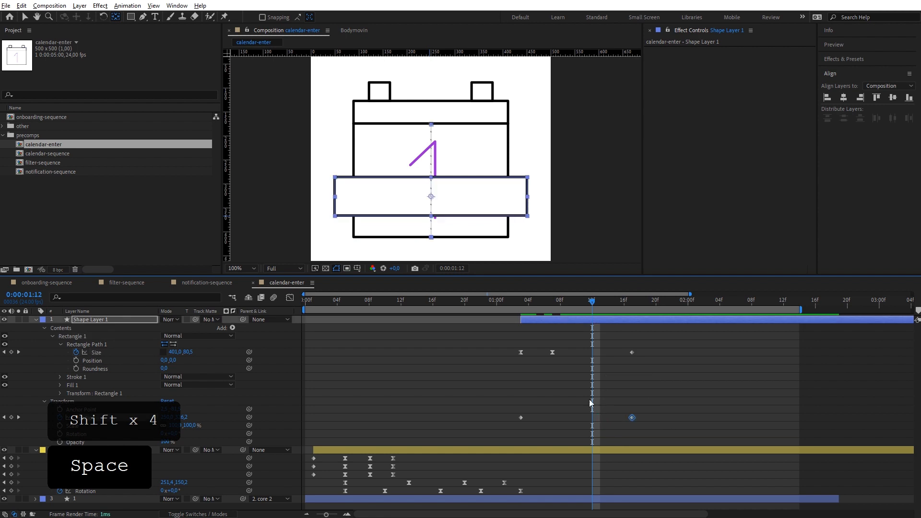
left_click(290, 297)
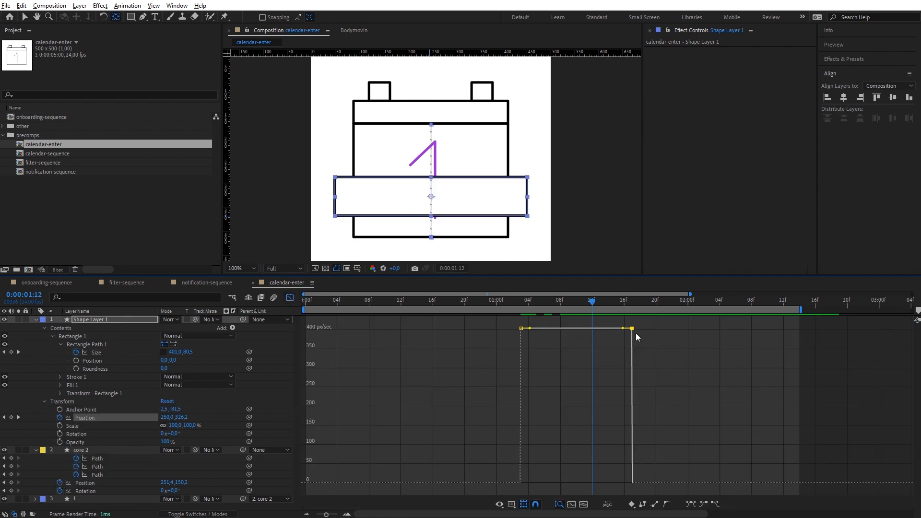
left_click_drag(631, 328, 611, 325)
left_click_drag(521, 393, 520, 436)
left_click_drag(616, 329, 639, 328)
mouse_move(550, 300)
left_mouse_down()
mouse_move(521, 305)
mouse_move(640, 302)
left_mouse_up()
key("space")
left_click(290, 297)
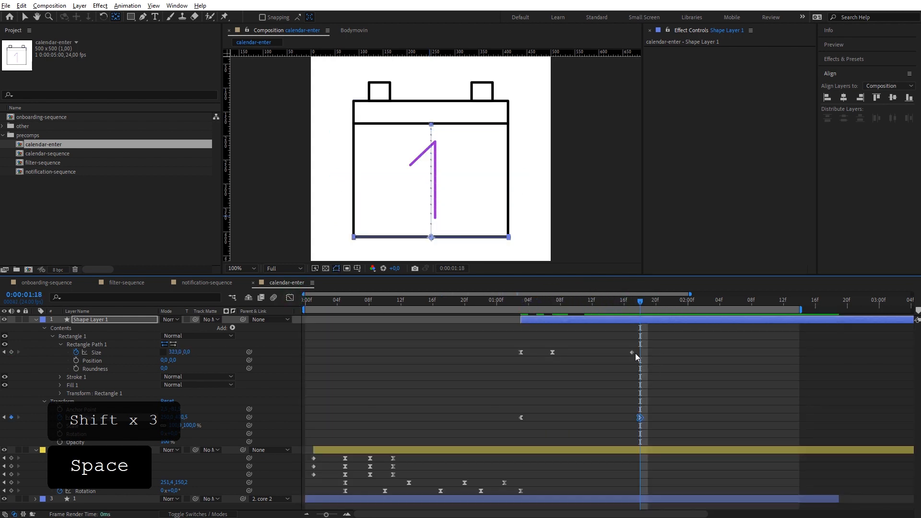
Step: Move the last Size keyframe to 0:00:01:20 and preview from 0:00:01:03
left_click_drag(632, 352, 655, 353)
left_click_drag(610, 302, 519, 341)
key("space")
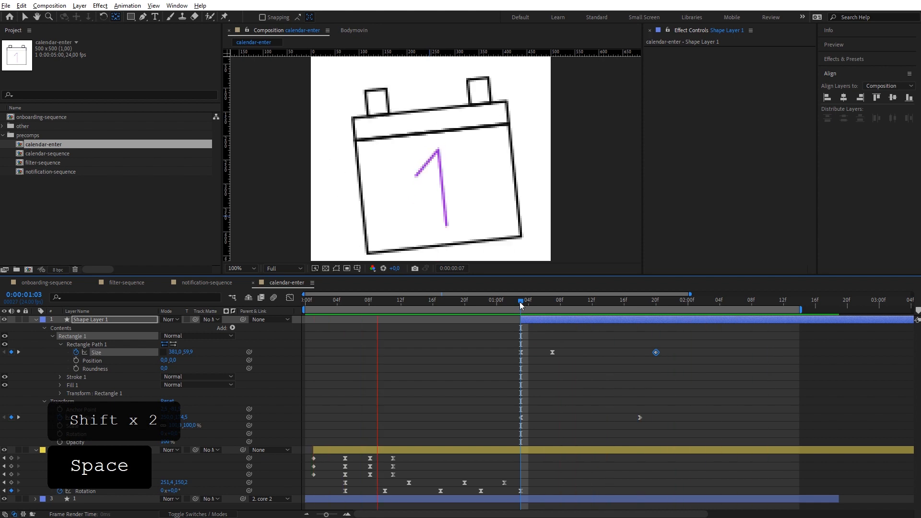
Step: Apply Easy Ease to the last Size keyframe and preview the animation from 0:00:01:00
left_click_drag(537, 301, 643, 294)
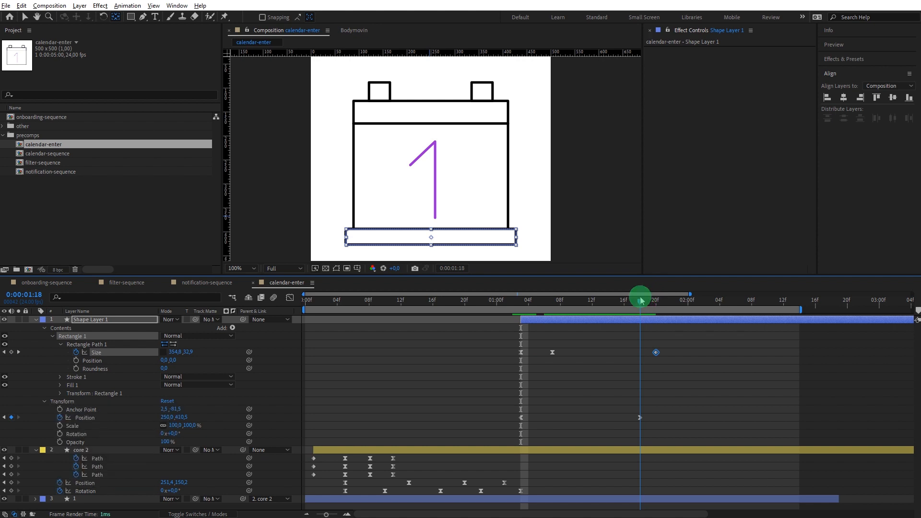
key("F9")
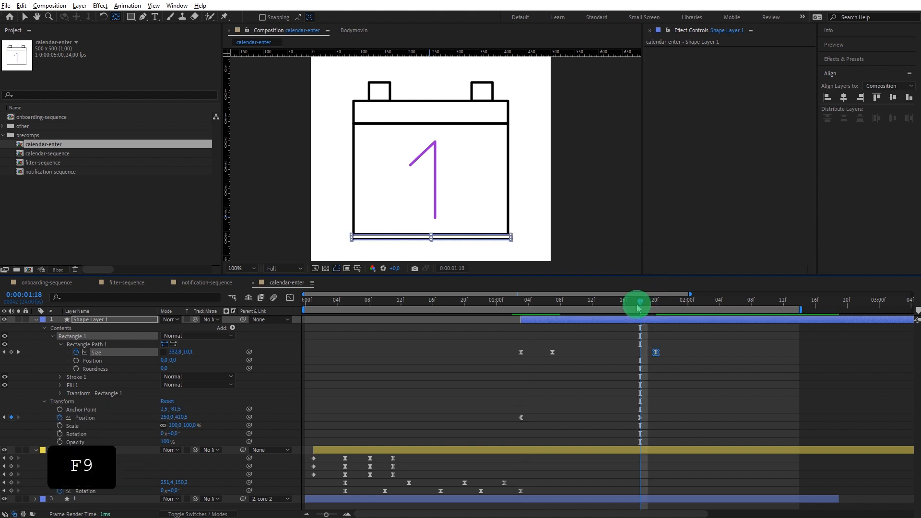
left_click_drag(638, 307, 498, 333)
key("space")
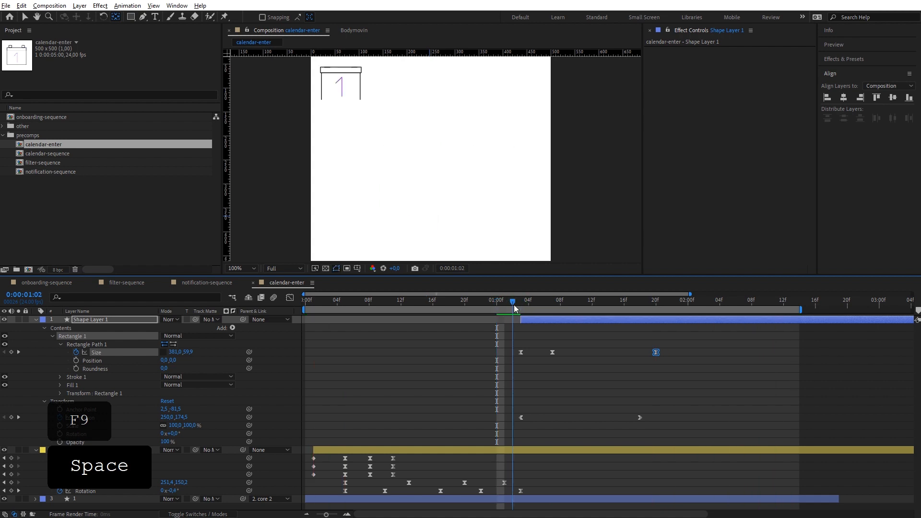
Step: Stop the preview and parent Shape Layer 1 to the core 2 layer
key("space")
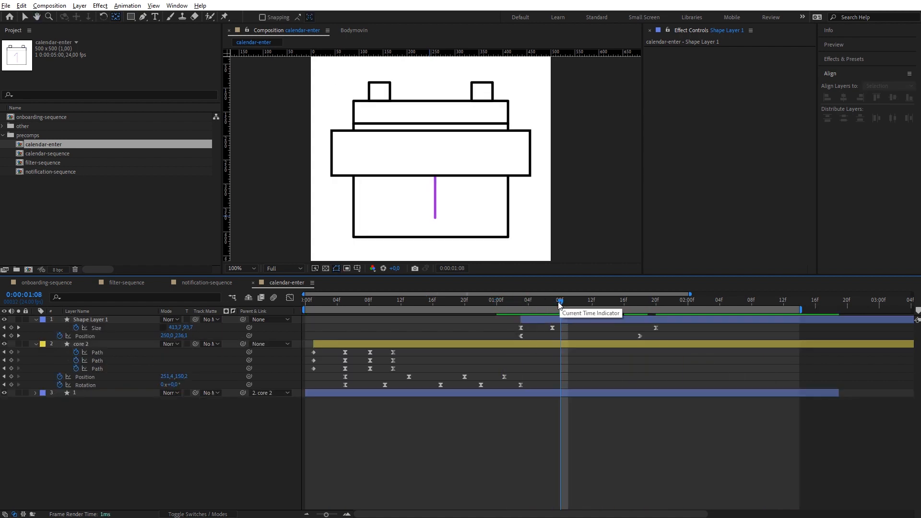
left_click(548, 315)
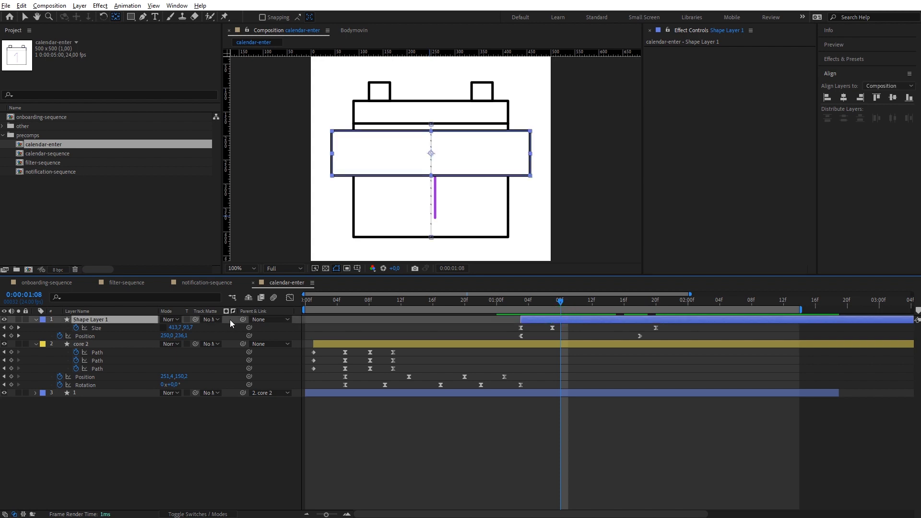
left_click_drag(242, 319, 110, 348)
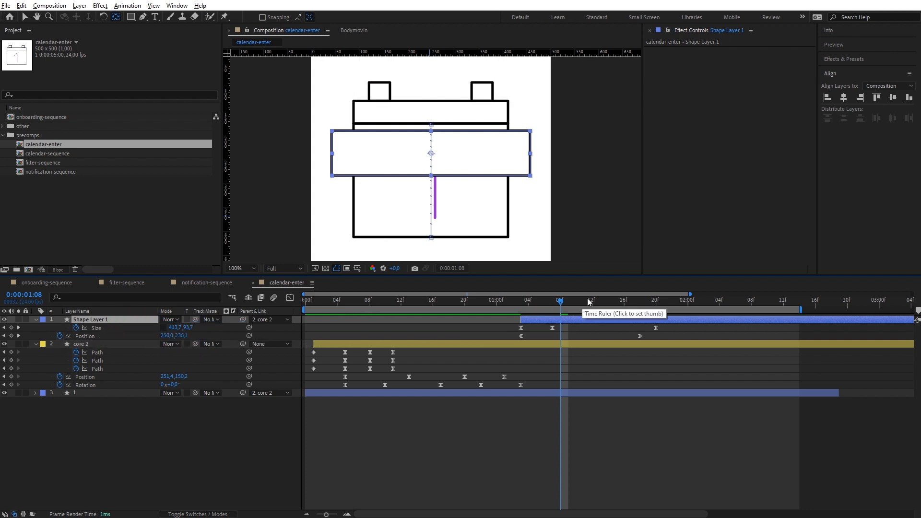
Step: Shift Shape Layer 1 with its keyframes earlier so the layer starts at 0:00:00:08
mouse_move(543, 306)
left_mouse_down()
mouse_move(518, 308)
mouse_move(657, 297)
mouse_move(551, 313)
mouse_move(643, 315)
mouse_move(423, 332)
mouse_move(559, 307)
mouse_move(528, 323)
mouse_move(546, 317)
mouse_move(349, 330)
mouse_move(366, 330)
left_mouse_up()
key("v")
left_click_drag(540, 321, 400, 351)
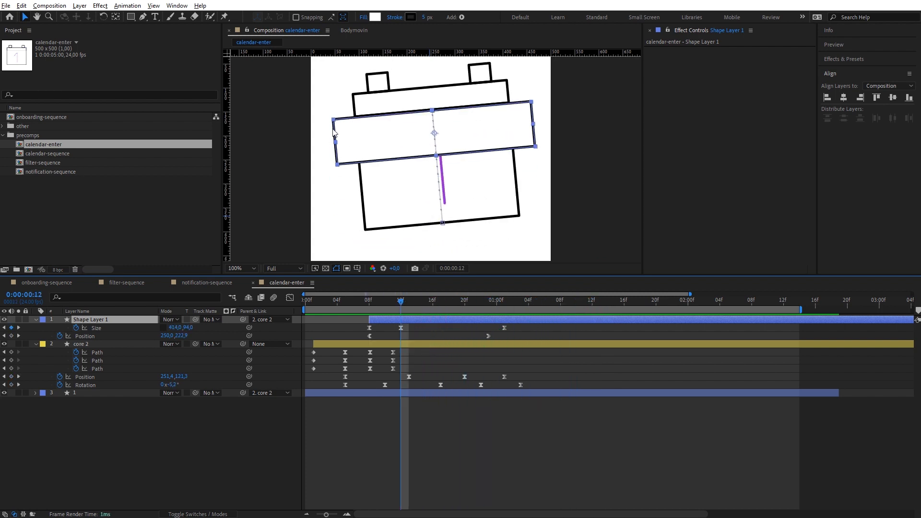
Step: Set the Roundness of Shape Layer 1's rectangle path to 53 and scrub through the animation to check it
left_click(34, 319)
left_click(34, 319)
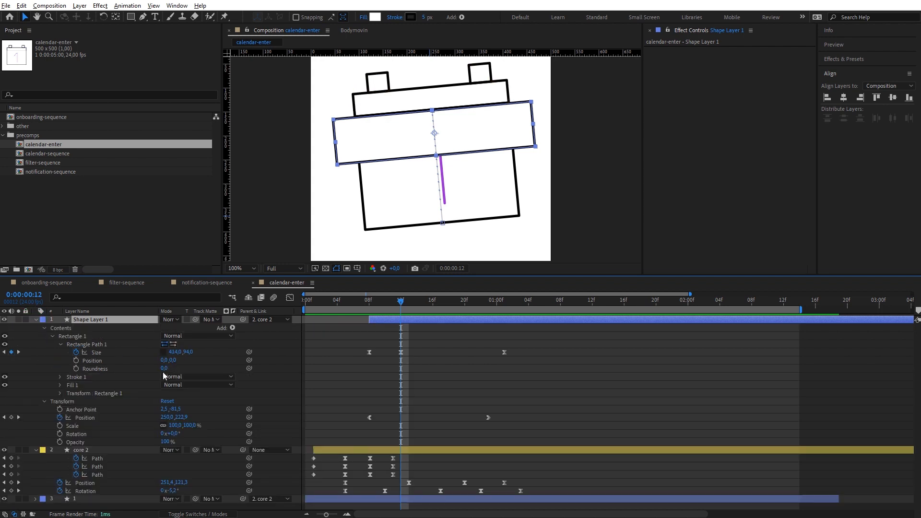
left_click_drag(167, 366, 179, 364)
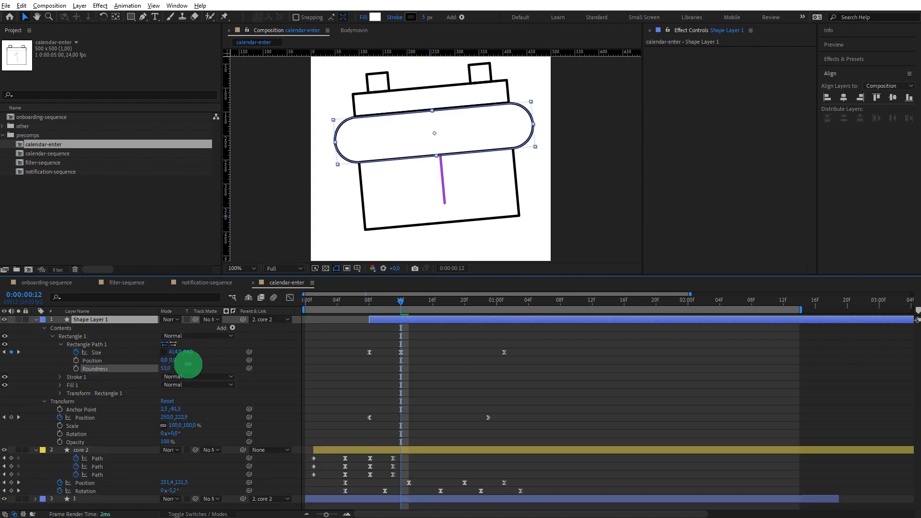
left_click_drag(393, 305, 370, 334)
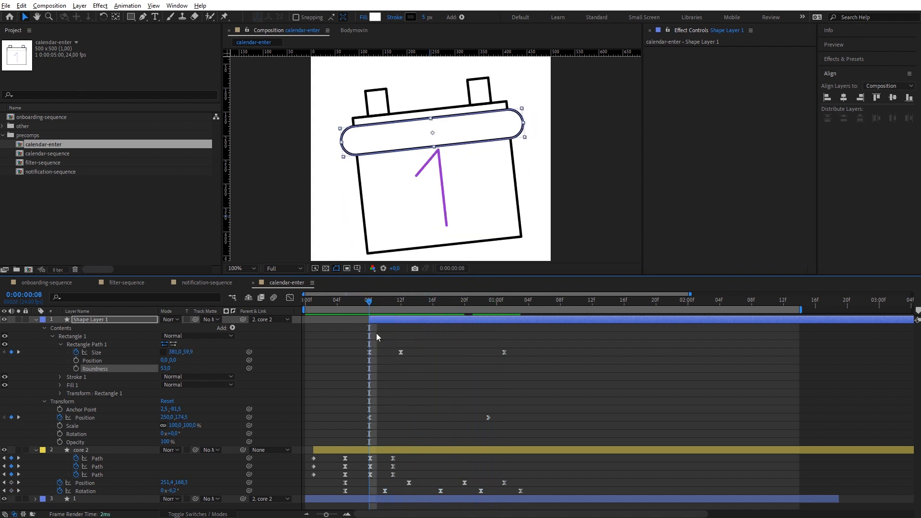
left_click(408, 346)
left_click_drag(440, 301, 417, 326)
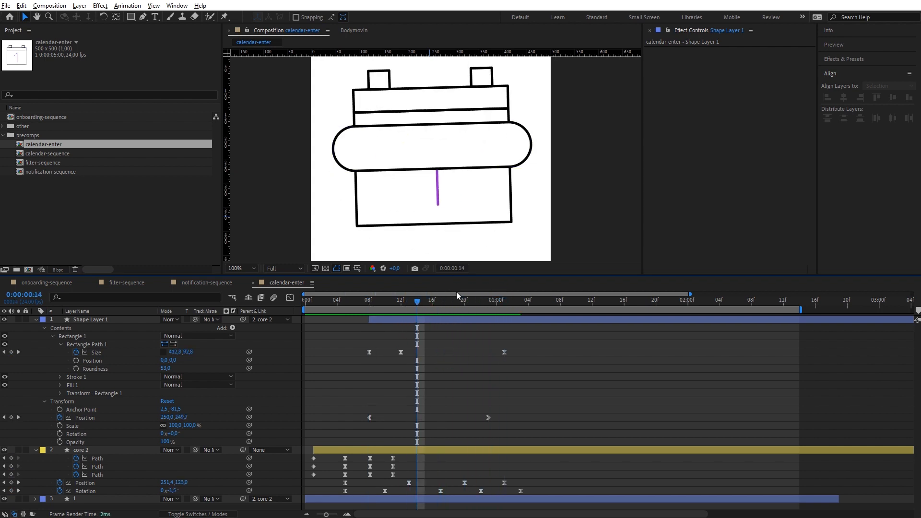
left_click_drag(520, 299, 544, 305)
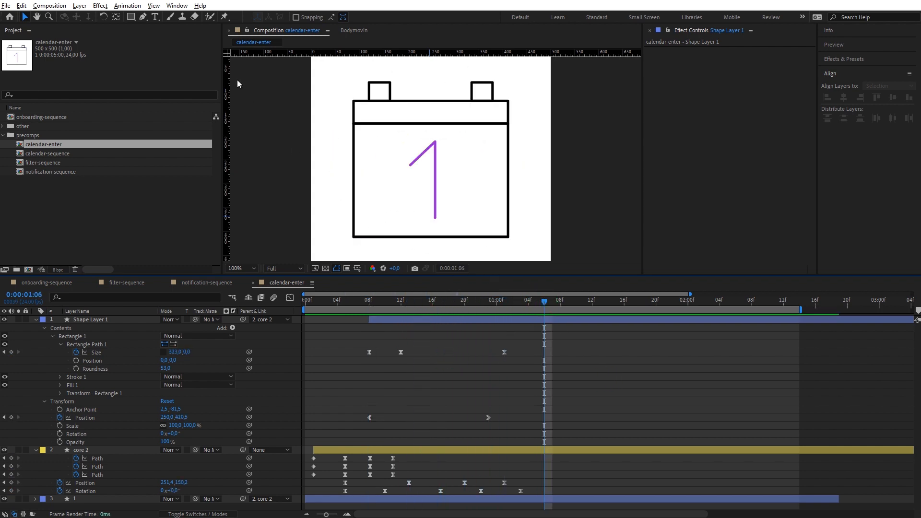
Step: Draw a new rectangle about 624 by 431 px on its own layer, covering the calendar down to its lower edge
left_click(130, 17)
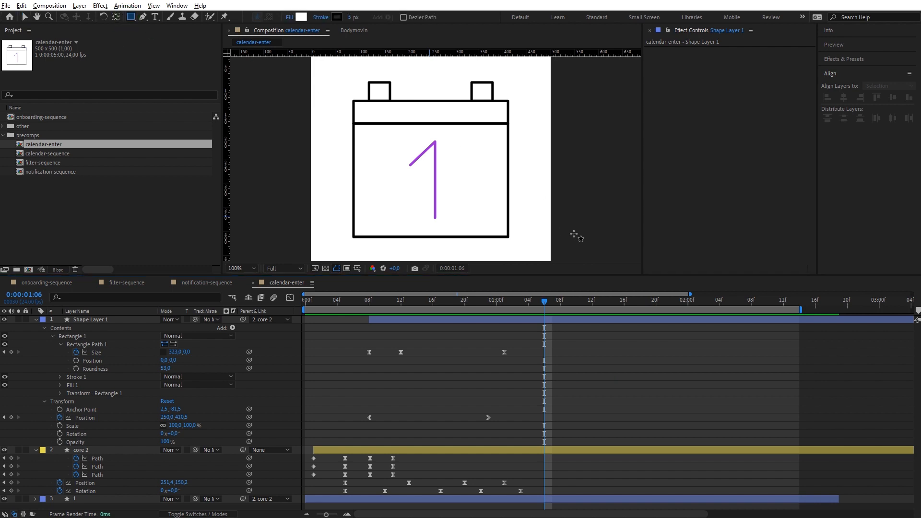
left_click_drag(554, 232, 284, 34)
key("v")
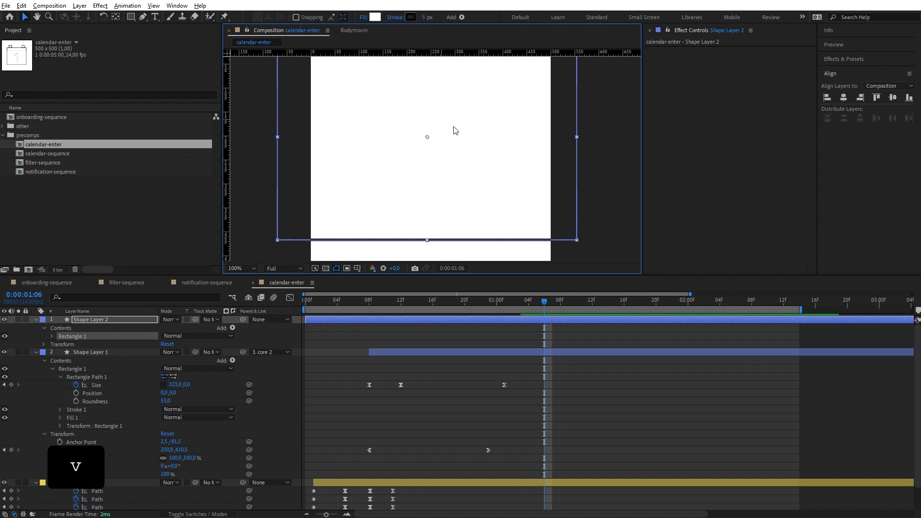
scroll(504, 143, "down", 2)
left_click(524, 161)
left_click(496, 155)
left_click_drag(496, 155, 497, 166)
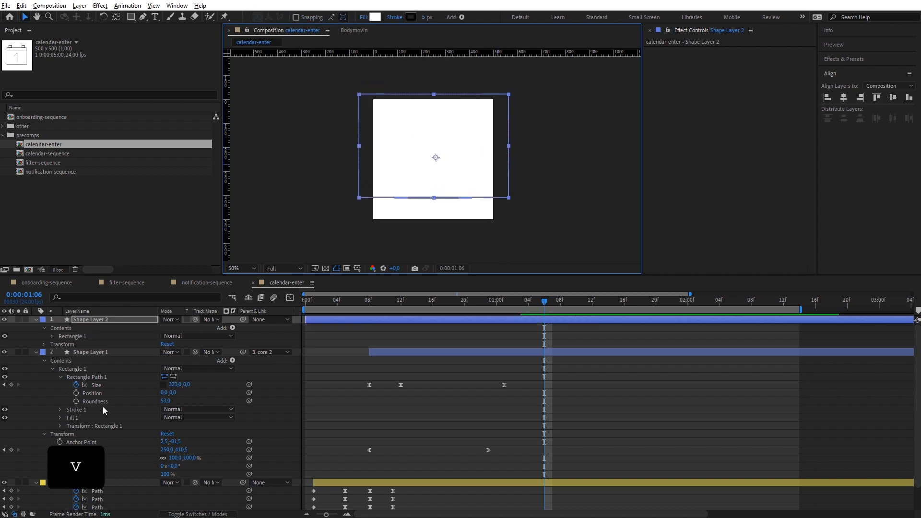
Step: Parent Shape Layer 2 to Shape Layer 1 and collapse its properties
left_click_drag(244, 320, 125, 356)
left_click(398, 417)
key("u")
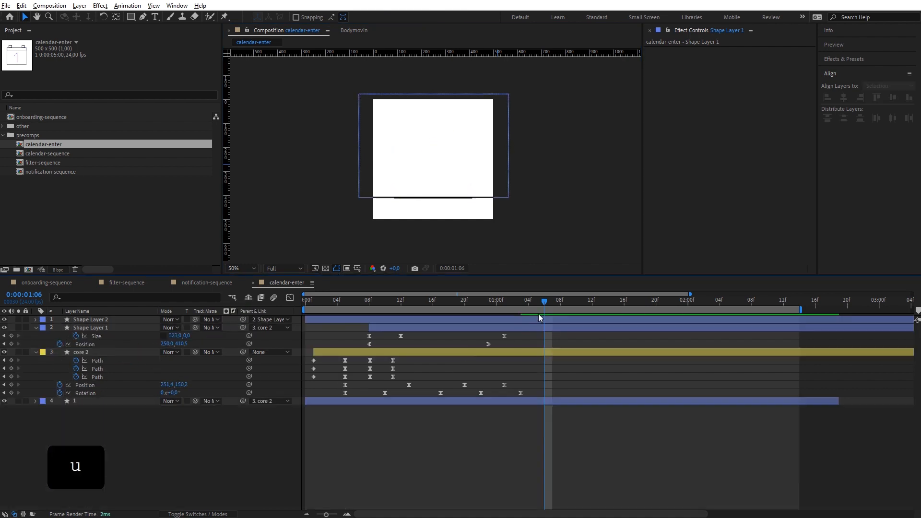
Step: Move Shape Layer 2 directly below Shape Layer 1 and rename it mask
left_click(528, 319)
mouse_move(119, 325)
left_mouse_down()
mouse_move(126, 366)
mouse_move(120, 341)
left_mouse_up()
key("Return")
type("mask")
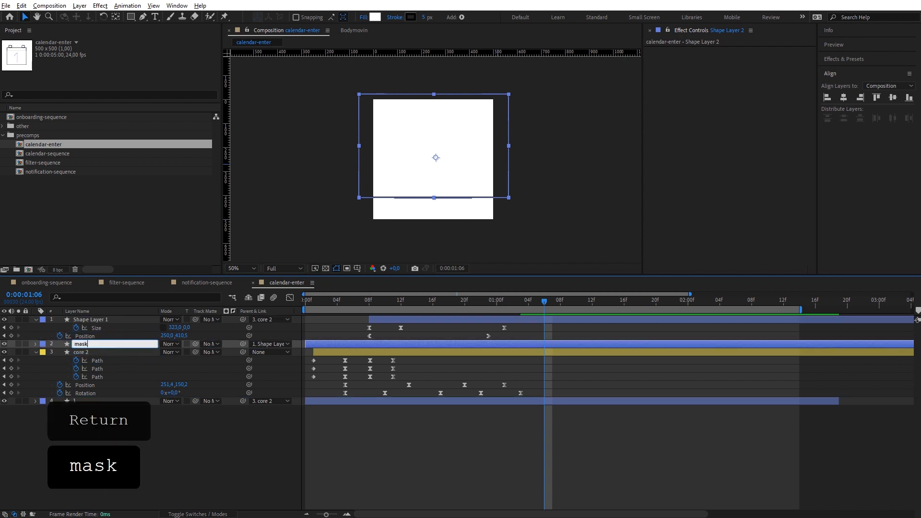
key("Return")
Step: Delete the stroke from the mask layer's rectangle and collapse the layer's properties
key("u")
key("u")
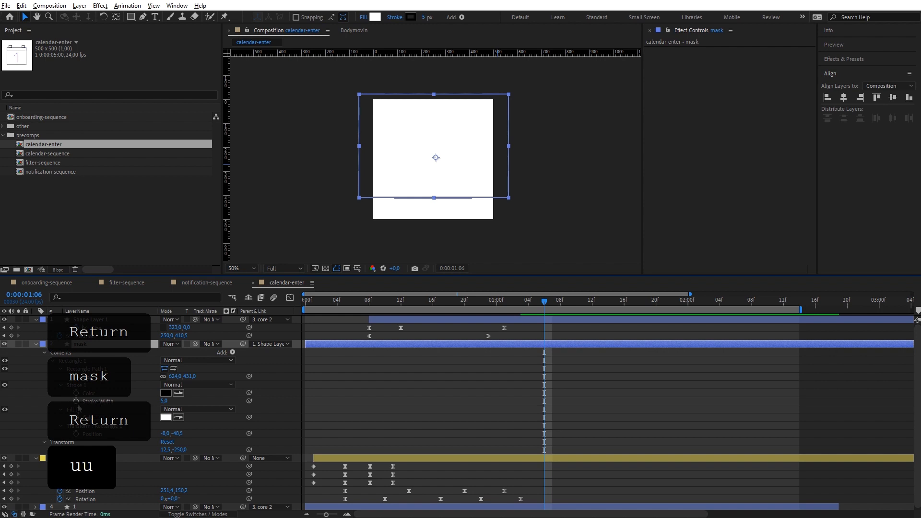
key("Delete")
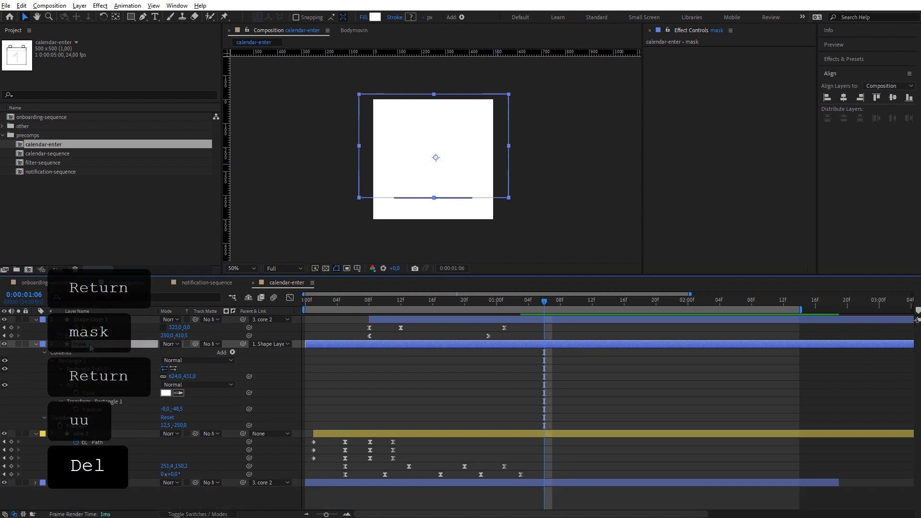
key("u")
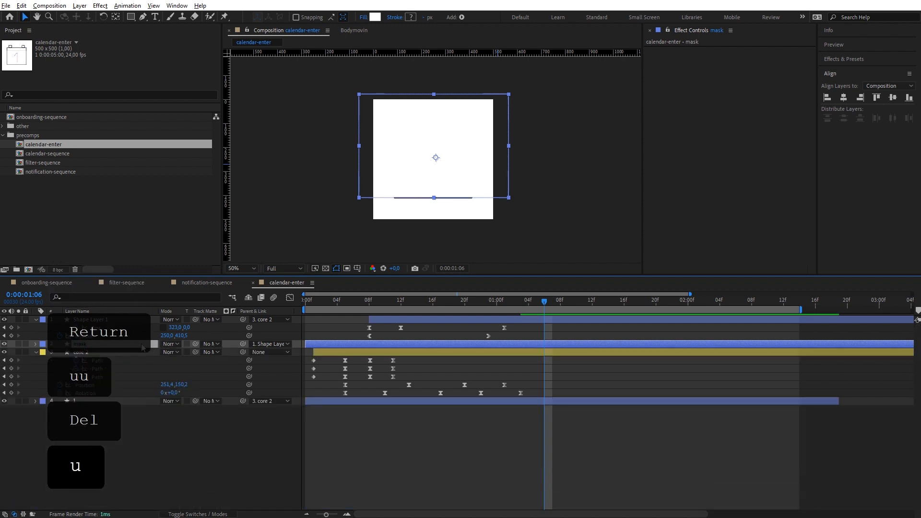
Step: Collapse the core 2 layer and assign the mask layer as its track matte
left_click(123, 353)
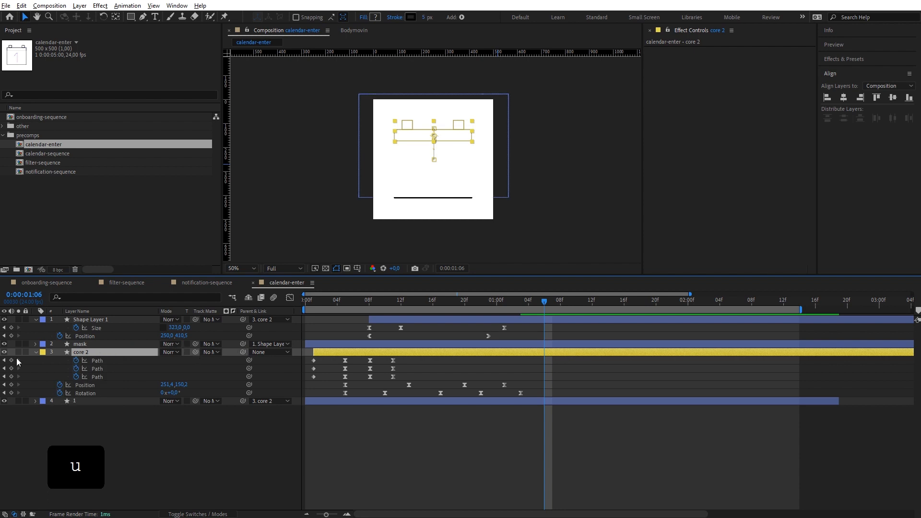
left_click(37, 352)
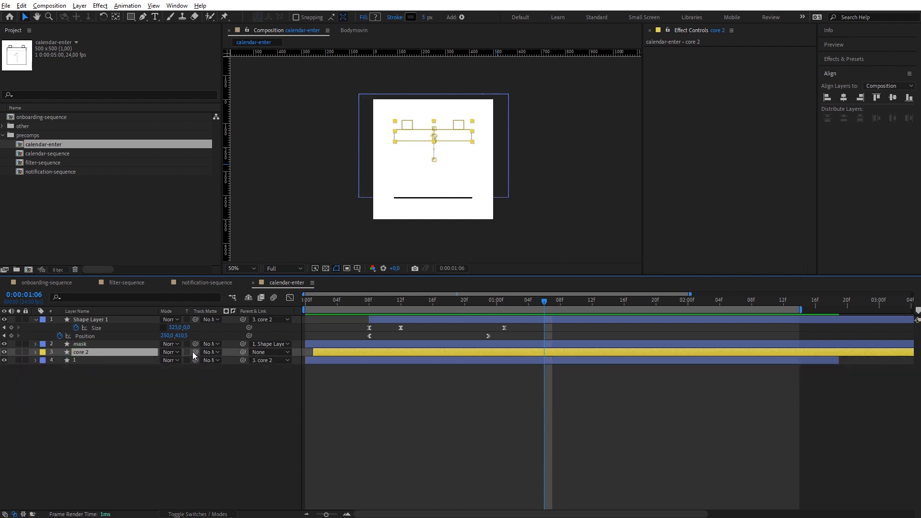
left_click_drag(195, 353, 119, 344)
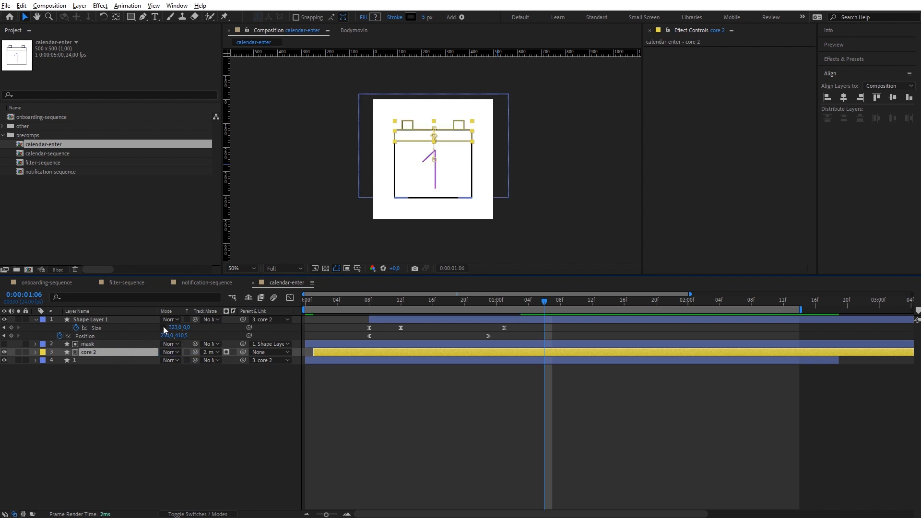
Step: Scrub through the matte's effect, invert core 2's track matte and scrub again to compare
left_click_drag(507, 305, 537, 323)
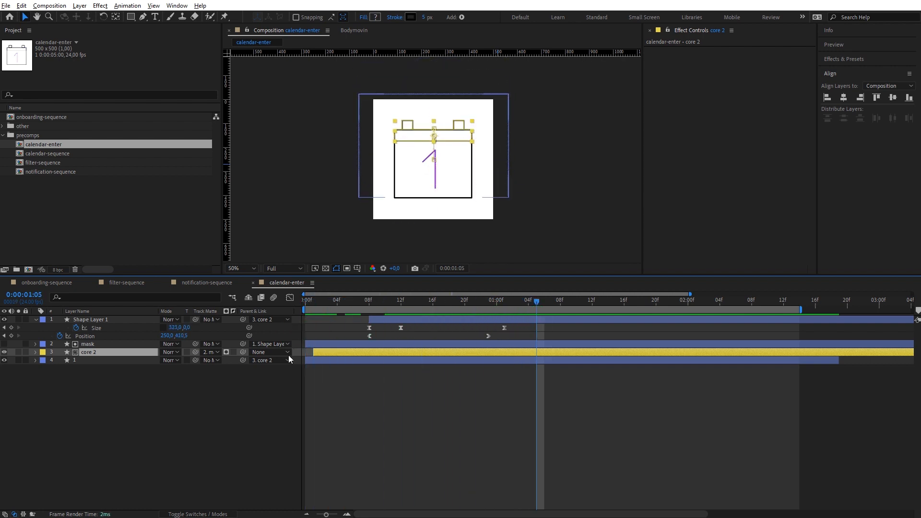
left_click(233, 352)
left_click(159, 369)
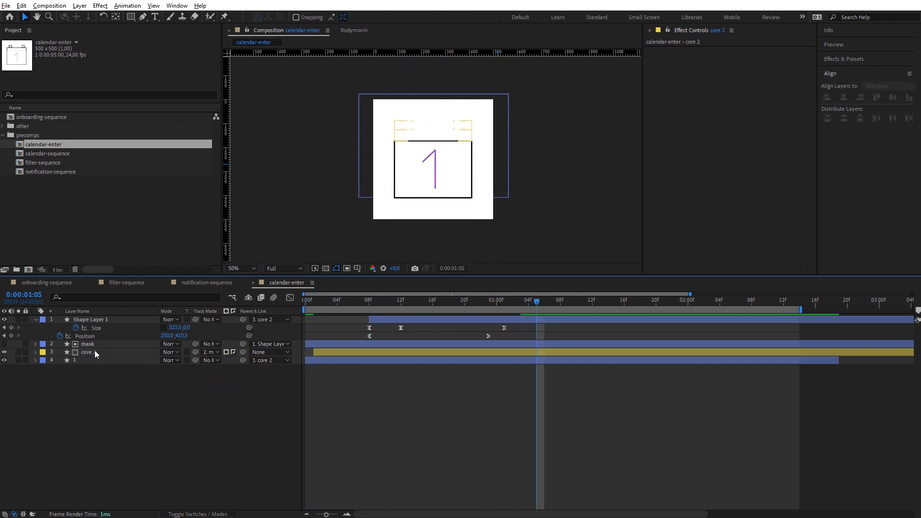
mouse_move(525, 305)
left_mouse_down()
mouse_move(222, 325)
mouse_move(505, 304)
mouse_move(460, 309)
mouse_move(527, 307)
mouse_move(342, 325)
mouse_move(384, 314)
mouse_move(529, 312)
left_mouse_up()
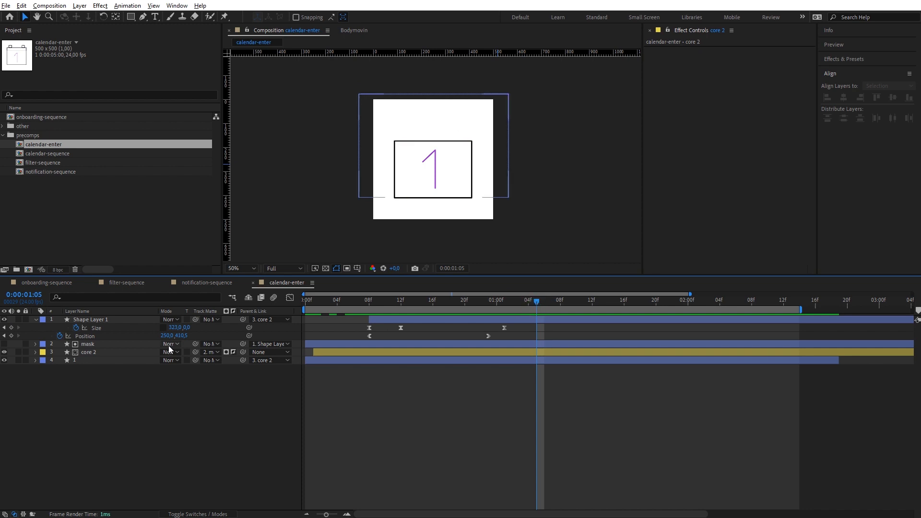
Step: Delete the mask layer and preview the animation from the start
left_click(126, 345)
key("Delete")
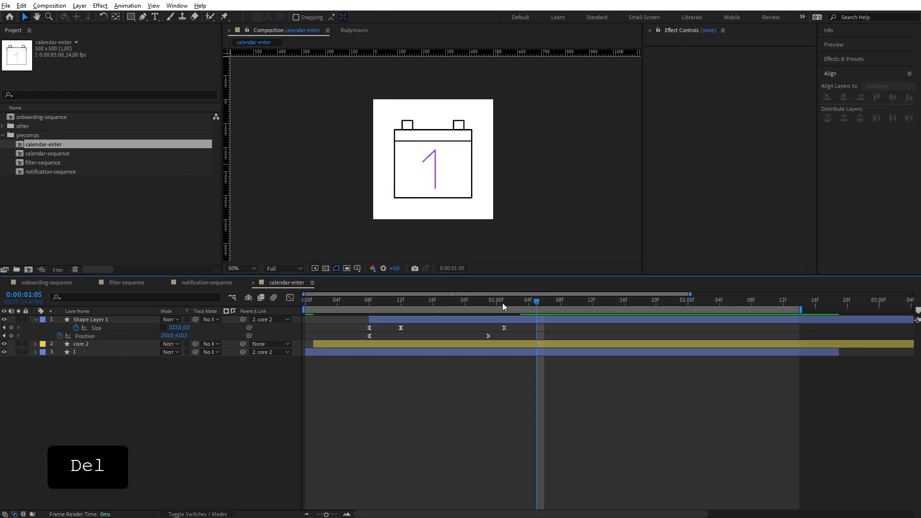
left_click(312, 312)
key("space")
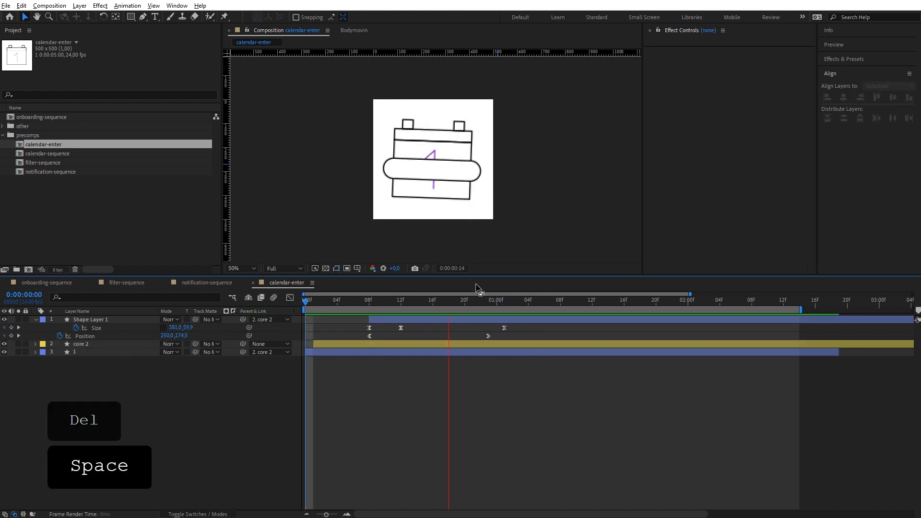
Step: Trim the start of layer 1, holding the calendar body and numeral, to 0:00:00:08
left_click_drag(484, 301, 369, 306)
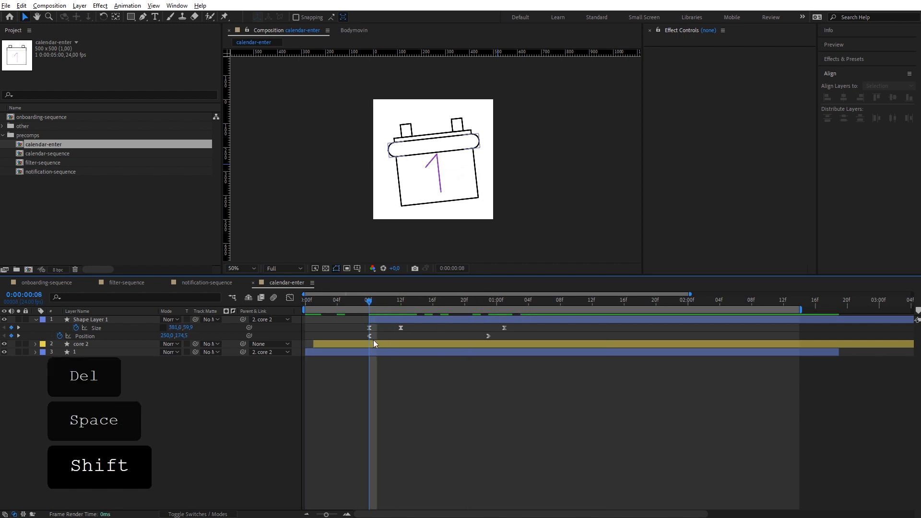
left_click(378, 353)
key("alt+bracketleft")
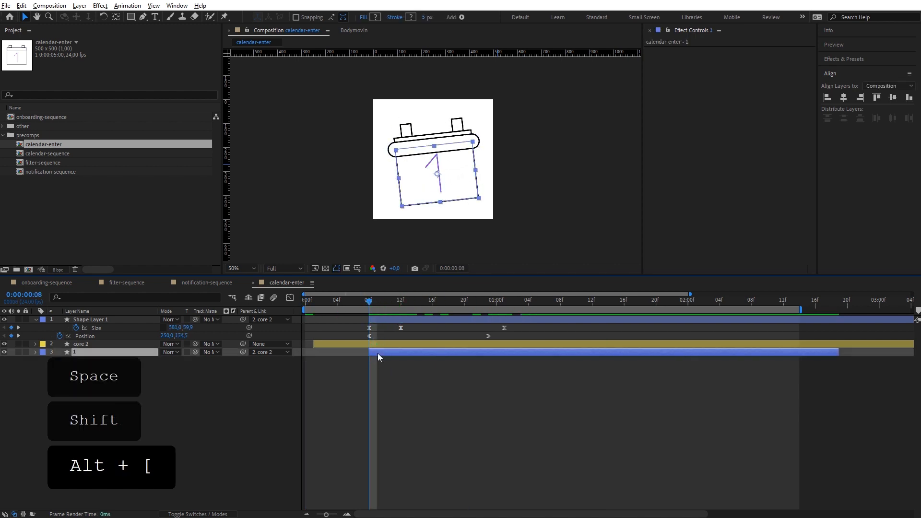
left_click(413, 341)
Step: Duplicate Shape Layer 1 and place the copy directly below the original
scroll(436, 143, "up", 2)
left_click(474, 138)
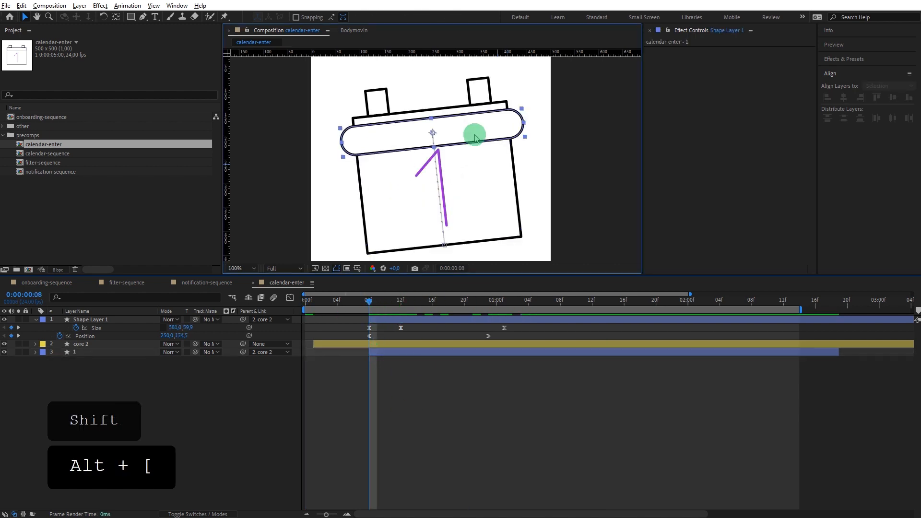
key("u")
key("u")
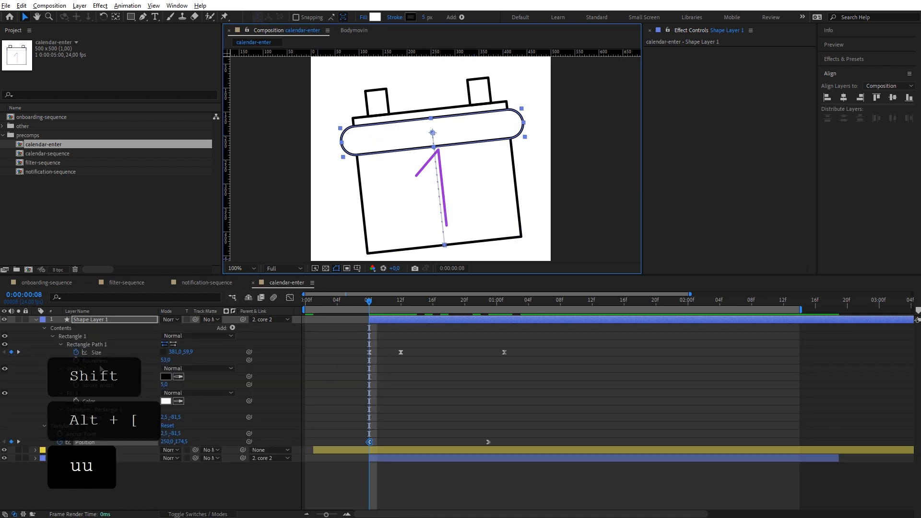
key("u")
left_click(86, 319)
key("alt+d")
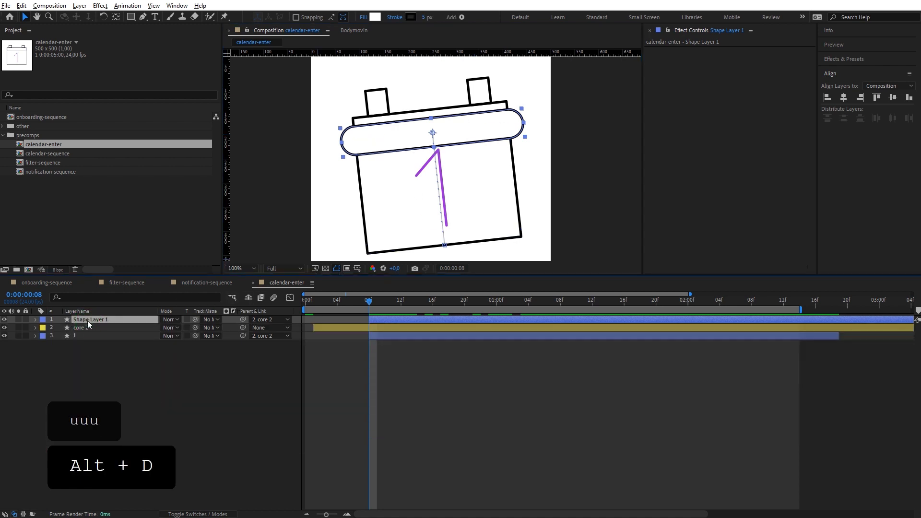
key("ctrl+d")
left_click_drag(87, 320, 93, 329)
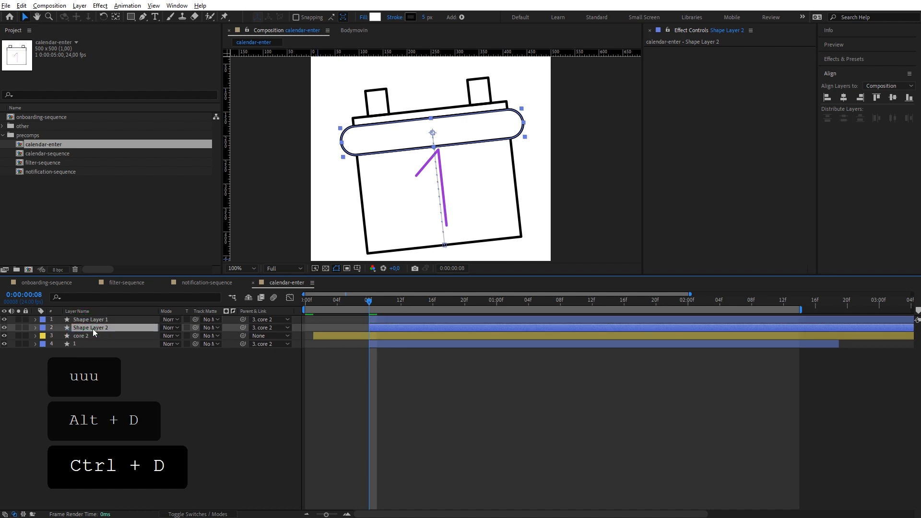
Step: Delete Stroke 1 from the duplicated rectangle in Shape Layer 2
key("u")
key("u")
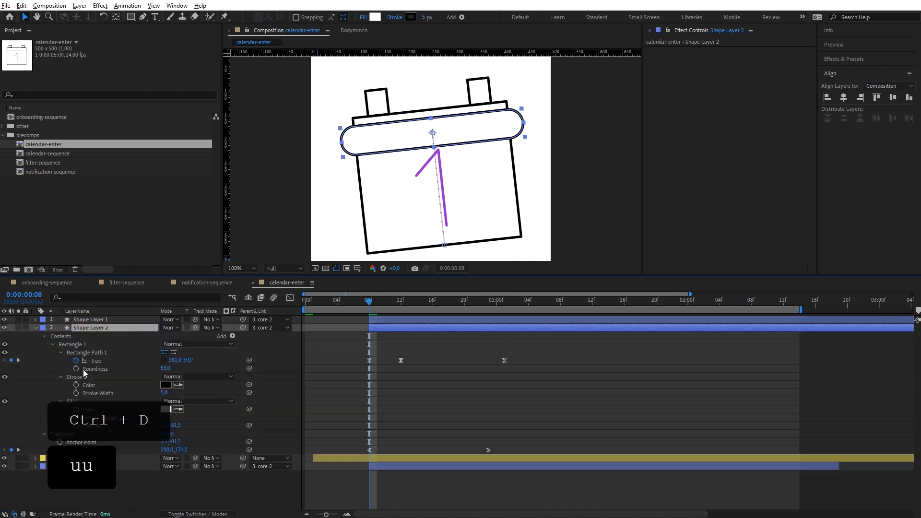
left_click(82, 376)
key("Delete")
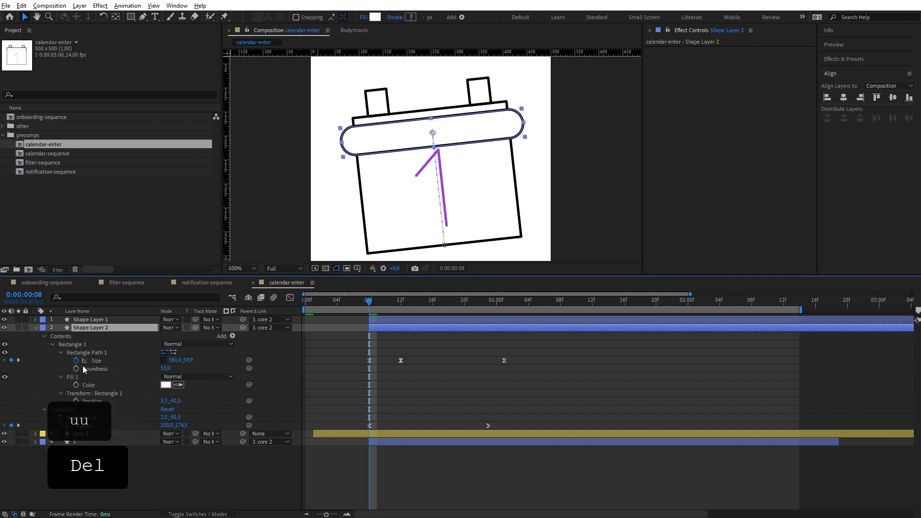
Step: Rename Shape Layer 2 as mask
key("Return")
type("r")
key("BackSpace")
type("mak")
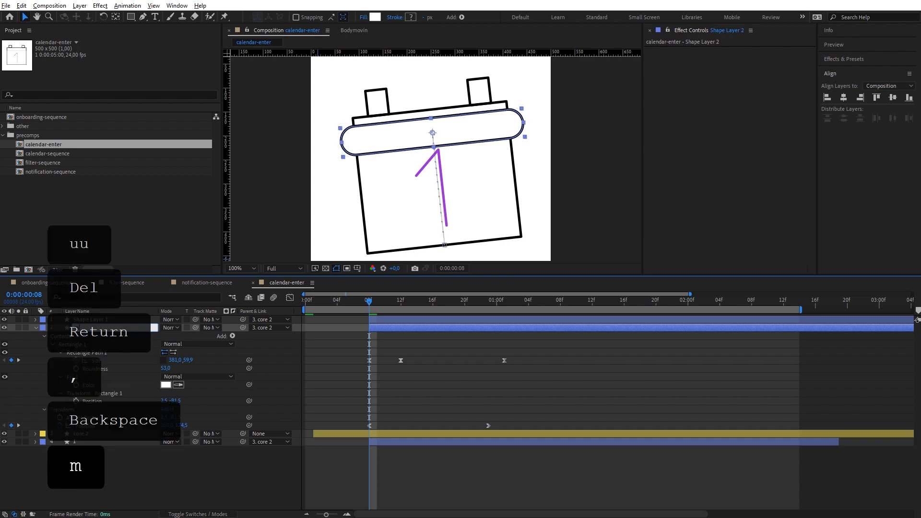
key("Return")
key("Return")
type("mask")
key("Return")
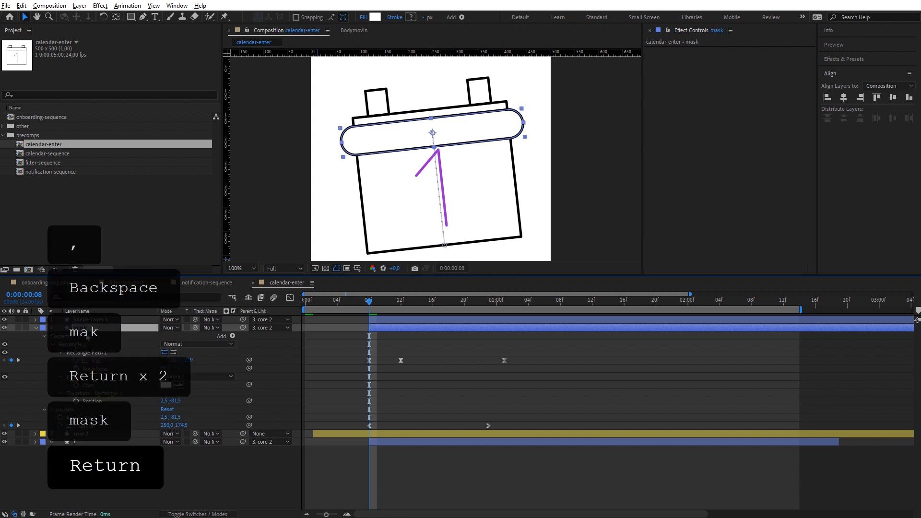
Step: Set the mask layer as an inverted alpha track matte for core 2
key("u")
left_click(95, 336)
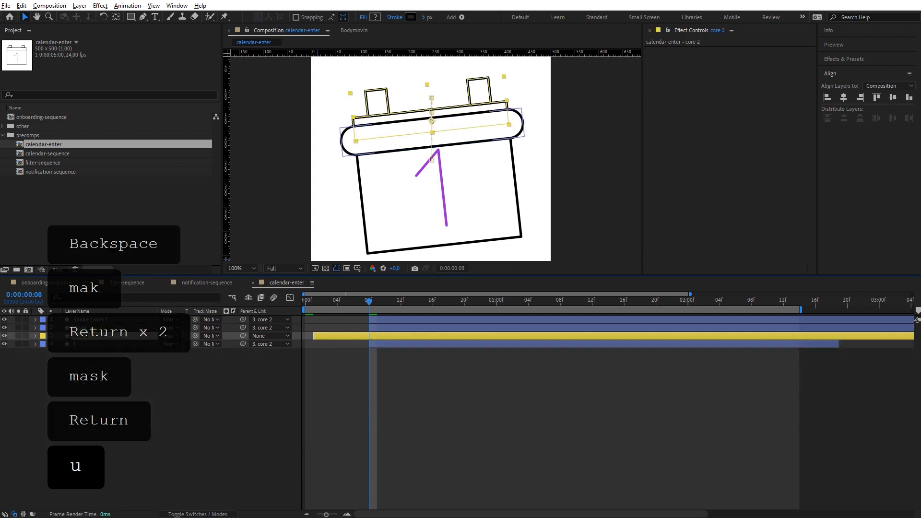
left_click(94, 327)
left_click(93, 335)
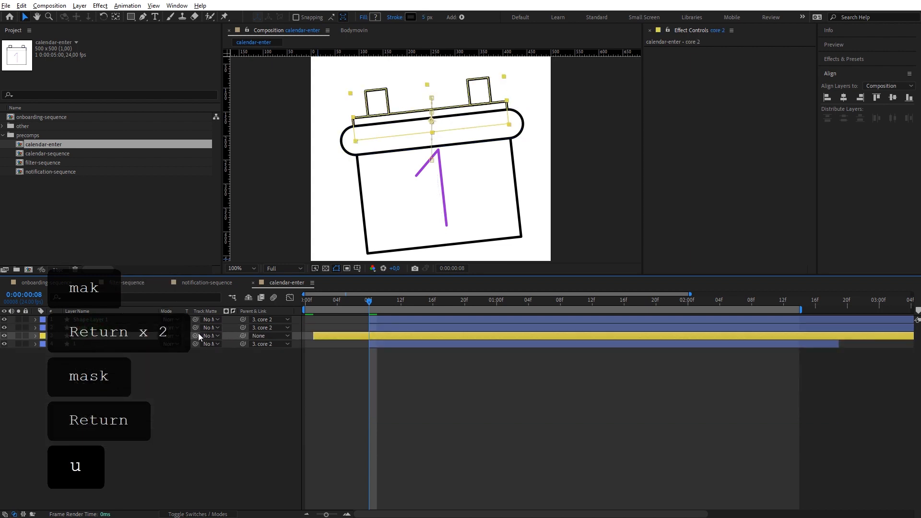
left_click_drag(196, 336, 150, 328)
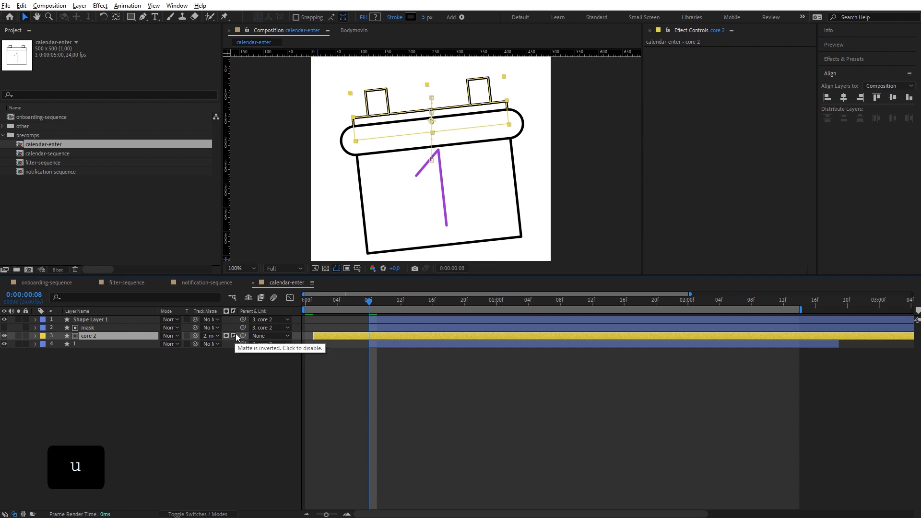
left_click(233, 335)
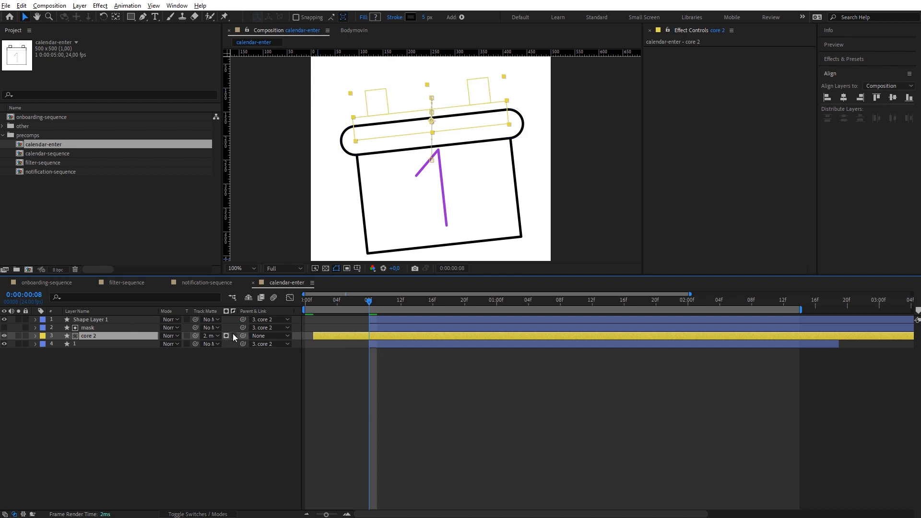
left_click(232, 335)
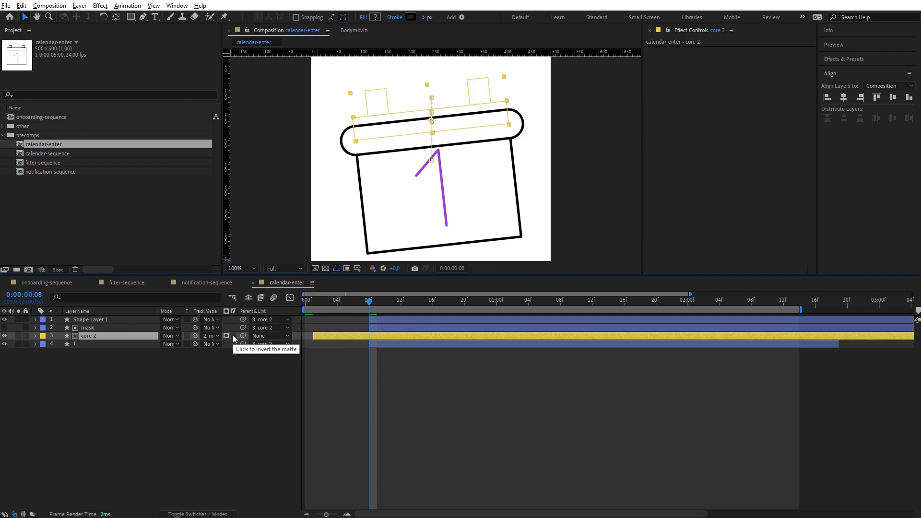
left_click(232, 334)
Step: Delete Fill 1 from the rectangle in Shape Layer 1 and turn on the transparency grid
left_click(91, 329)
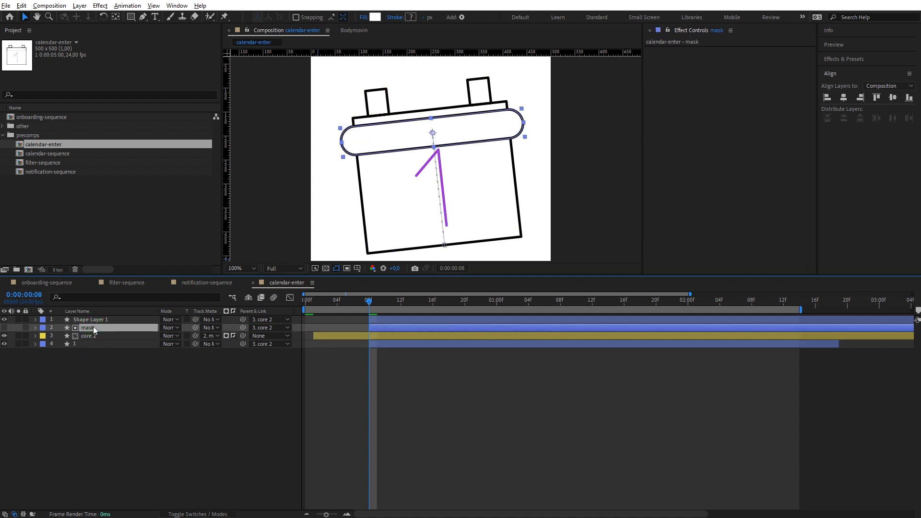
left_click(94, 320)
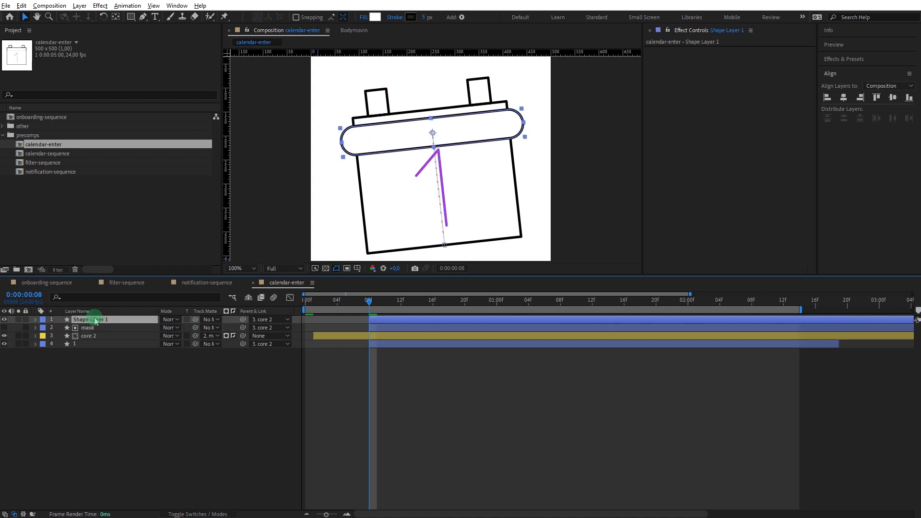
left_click(35, 320)
left_click(44, 328)
left_click(53, 336)
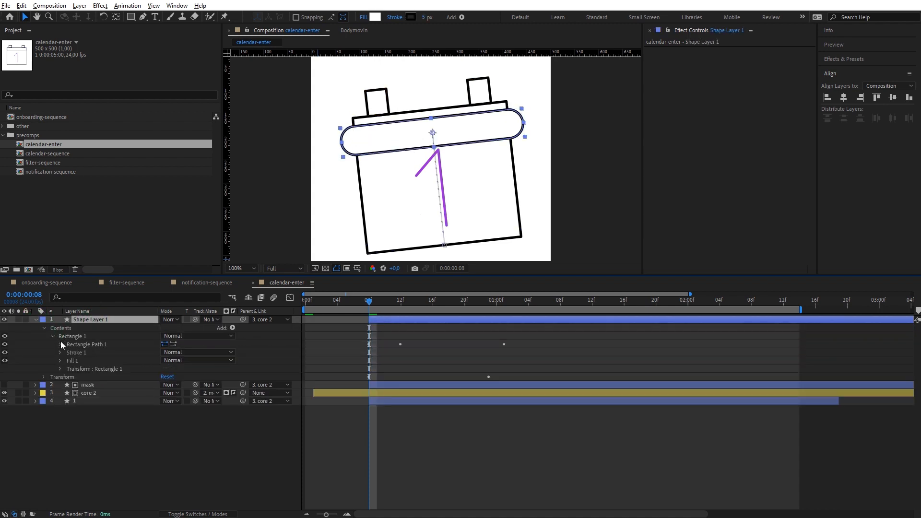
left_click(74, 360)
key("Delete")
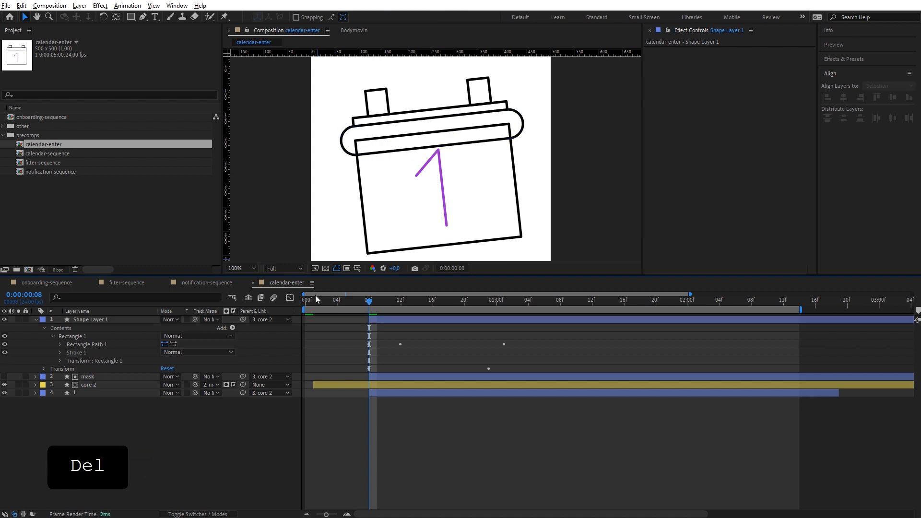
left_click(325, 268)
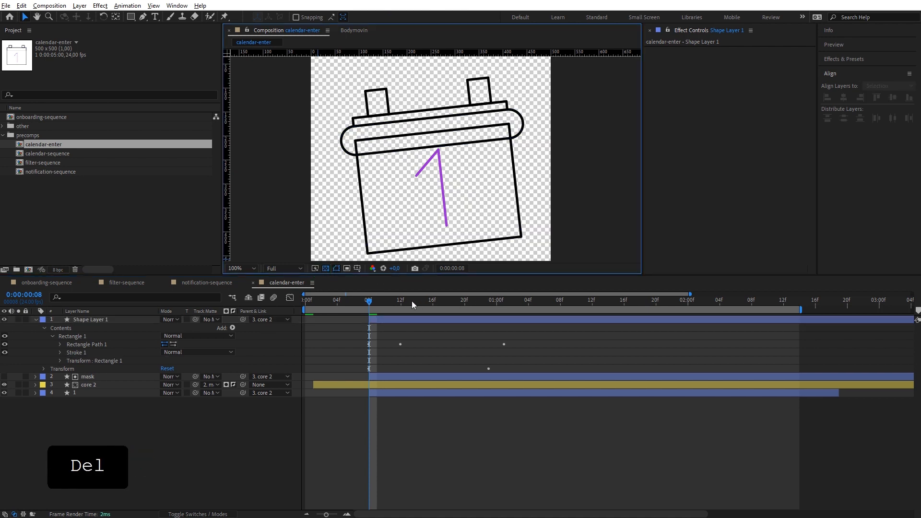
Step: Trim the end of the mask layer at 0:00:00:13
mouse_move(413, 304)
left_mouse_down()
mouse_move(328, 309)
mouse_move(432, 306)
mouse_move(391, 314)
mouse_move(427, 310)
mouse_move(396, 312)
mouse_move(408, 315)
left_mouse_up()
left_click(123, 376)
key("alt+bracketright")
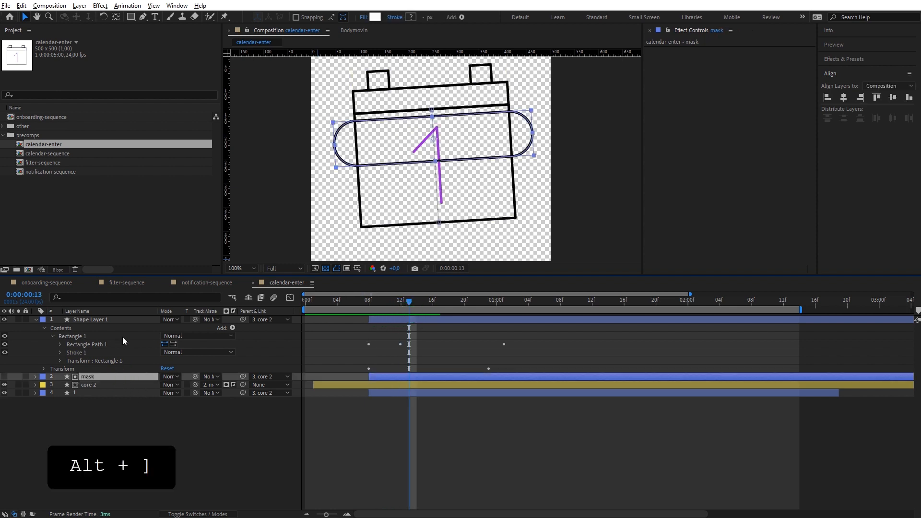
Step: Duplicate the mask layer and place the copy directly above layer 1, below core 2
key("ctrl+d")
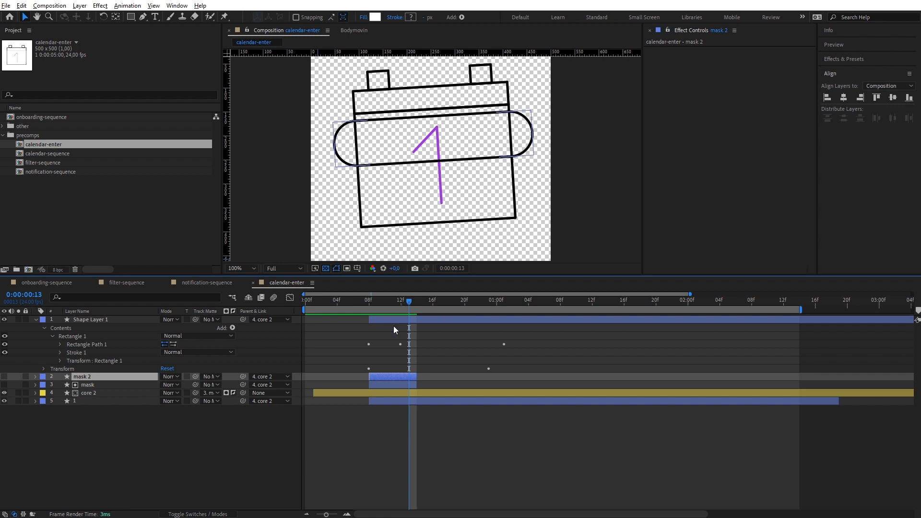
left_click(98, 377)
left_click_drag(98, 377, 102, 397)
Step: Set mask 2 as an inverted alpha track matte for layer 1
left_click(102, 400)
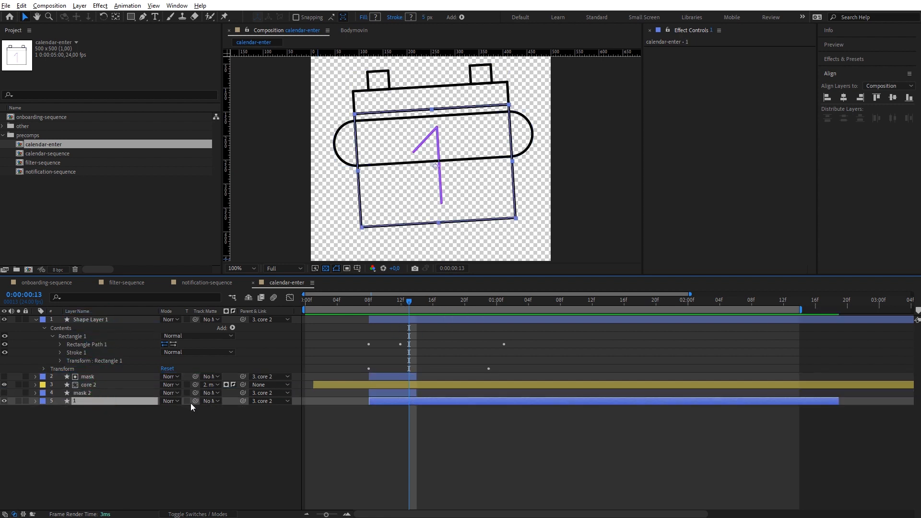
left_click_drag(196, 401, 154, 391)
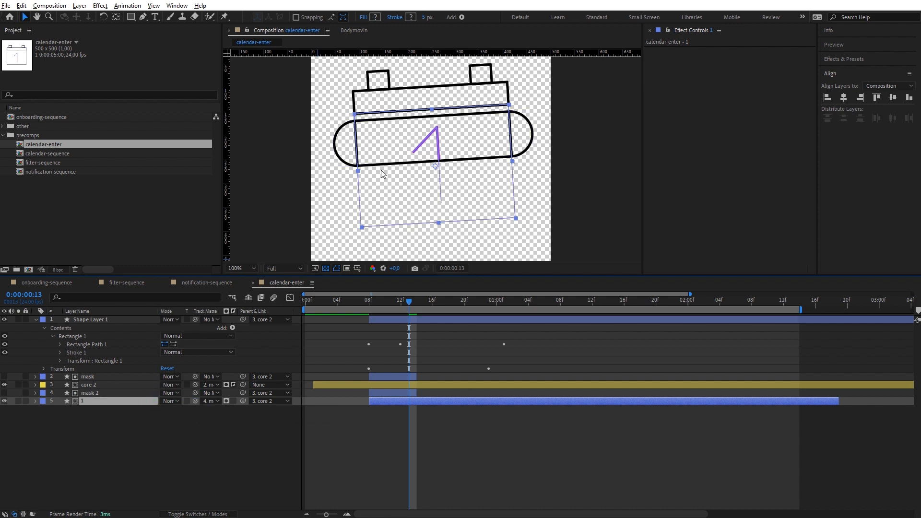
left_click(233, 400)
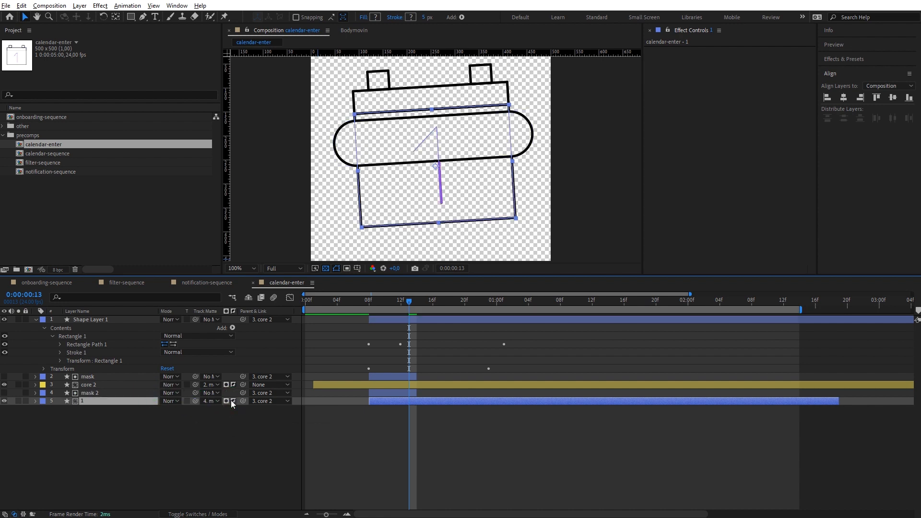
Step: At 0:00:00:09, draw a second rectangle inside mask 2 covering the calendar body from the rounded bar downward
mouse_move(412, 299)
left_mouse_down()
mouse_move(366, 312)
mouse_move(385, 317)
mouse_move(382, 301)
left_mouse_up()
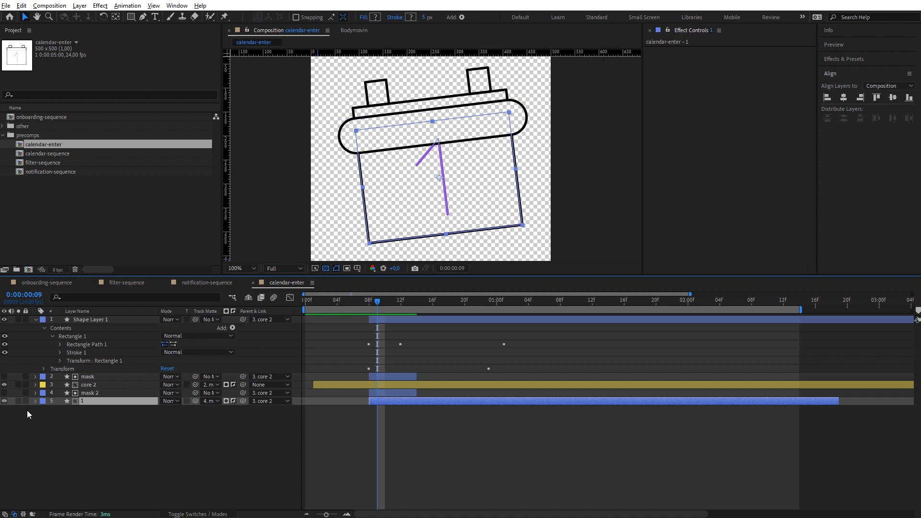
left_click(35, 400)
left_click(39, 407)
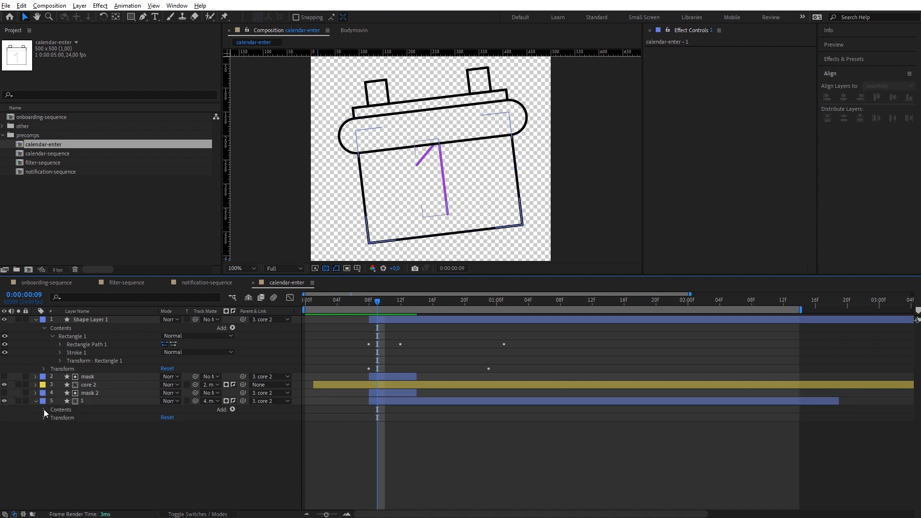
left_click(44, 410)
left_click(94, 401)
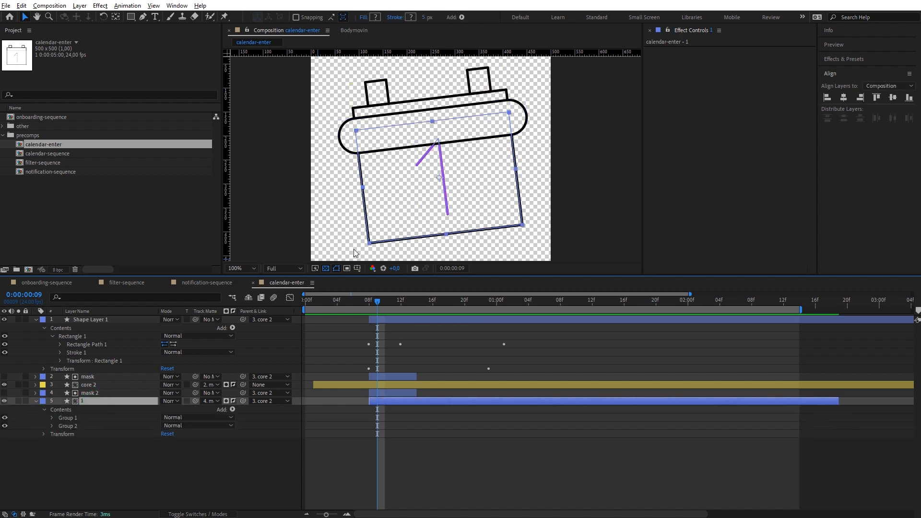
left_click(96, 392)
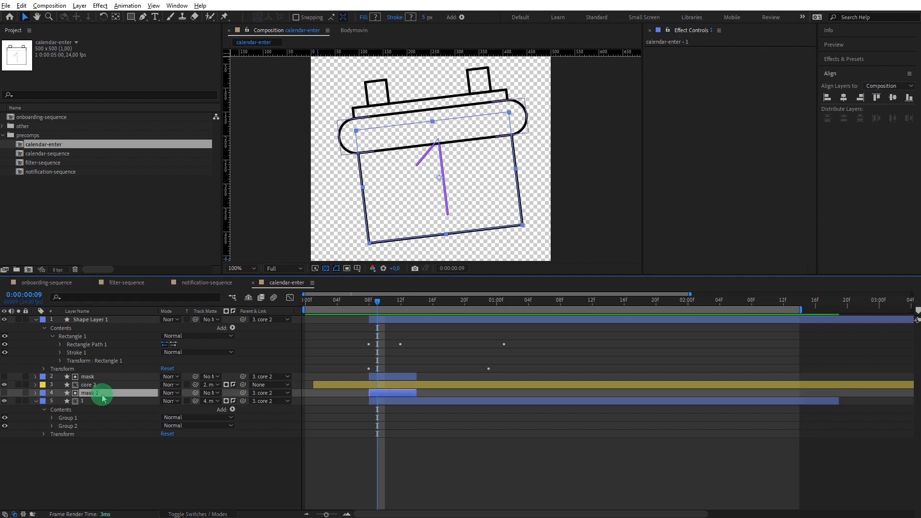
left_click(130, 17)
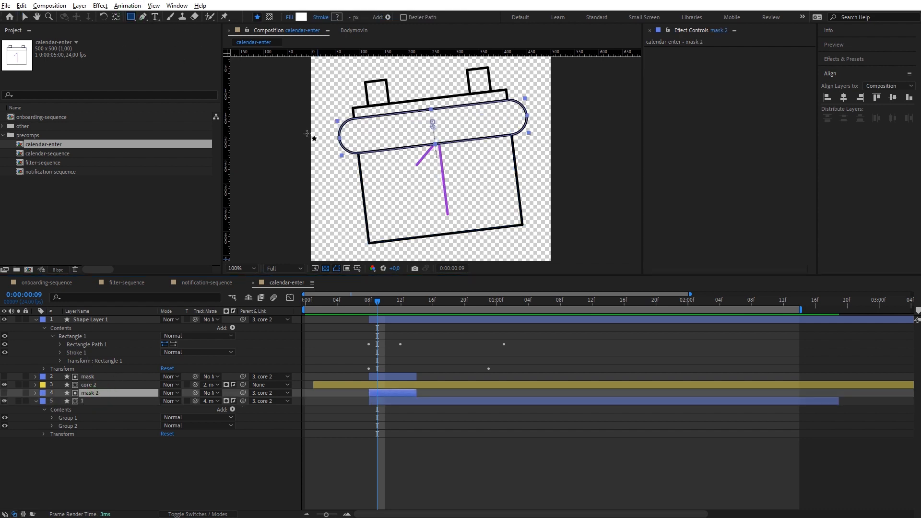
left_click_drag(328, 144, 562, 253)
Step: Extend the end of mask 2 to 0:00:01:00 and nudge the layer down two pixels at that frame
left_click_drag(377, 302, 497, 304)
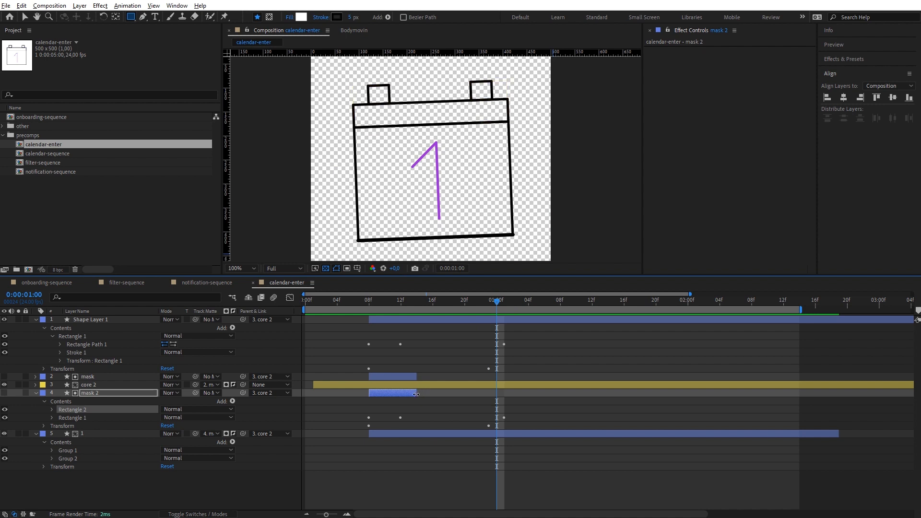
left_click_drag(417, 393, 505, 392)
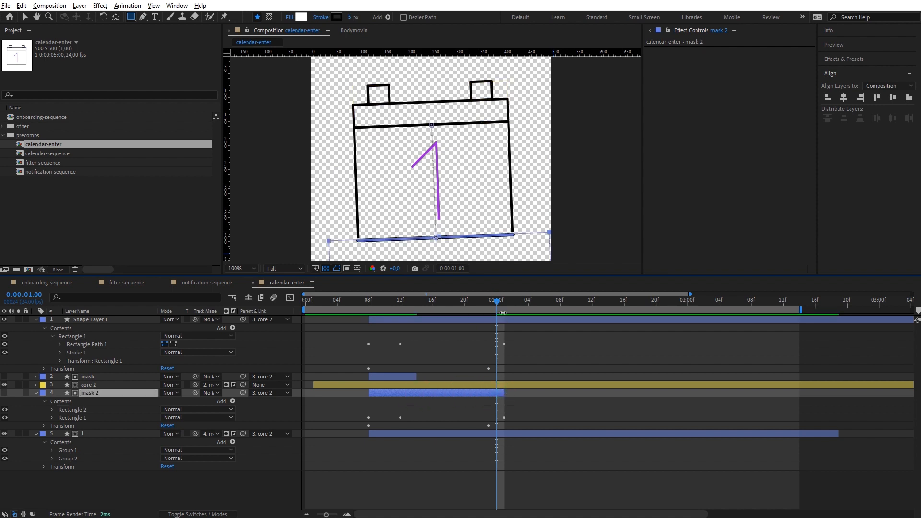
mouse_move(498, 307)
left_mouse_down()
mouse_move(521, 305)
mouse_move(488, 305)
mouse_move(500, 312)
left_mouse_up()
left_click(78, 418)
key("Down")
key("Down")
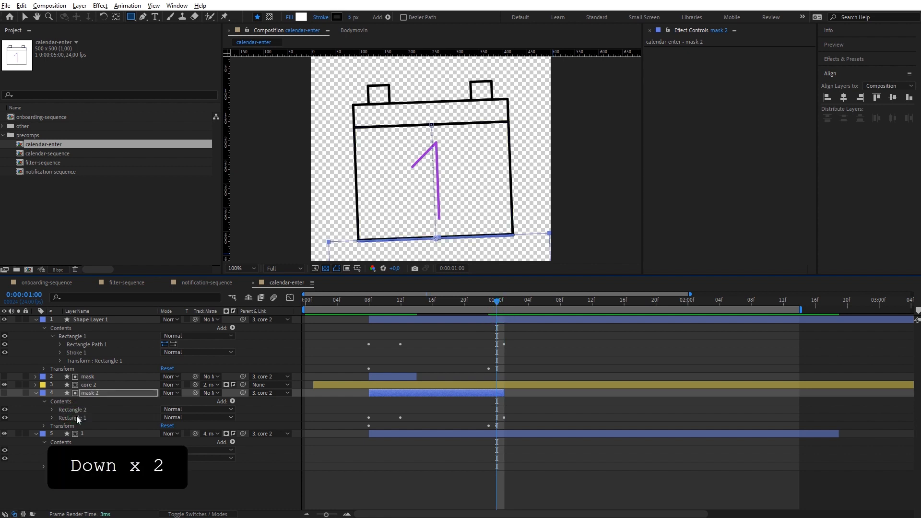
Step: Preview the calendar-enter animation from the start and collapse all layer properties
left_click_drag(499, 305, 306, 326)
key("space")
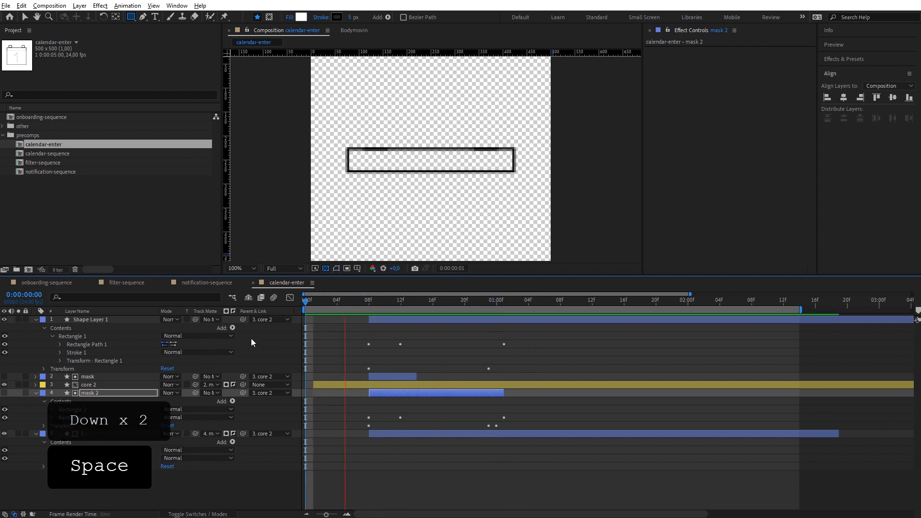
left_click(439, 301)
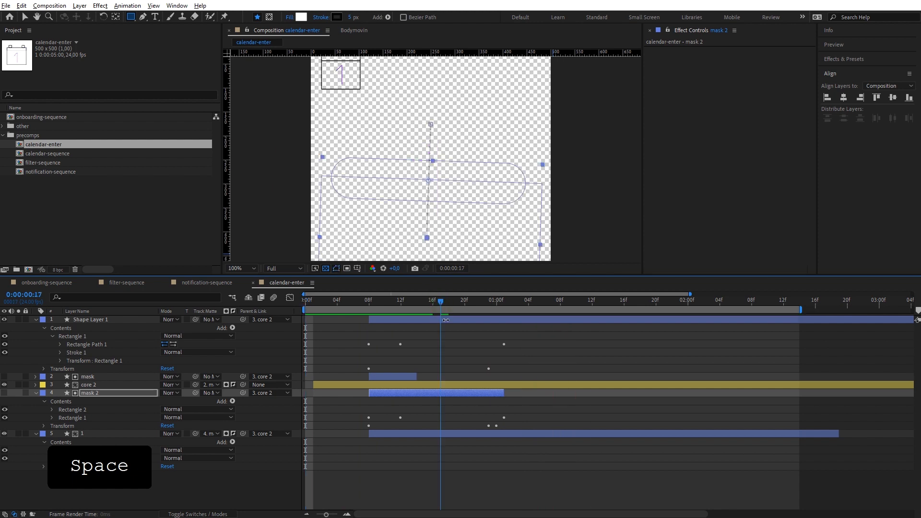
left_click(451, 341)
key("u")
key("u")
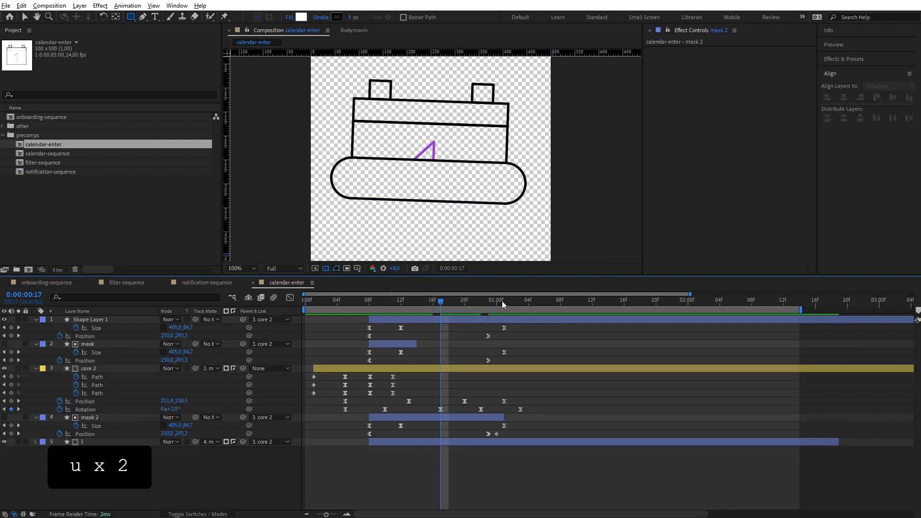
left_click(503, 301)
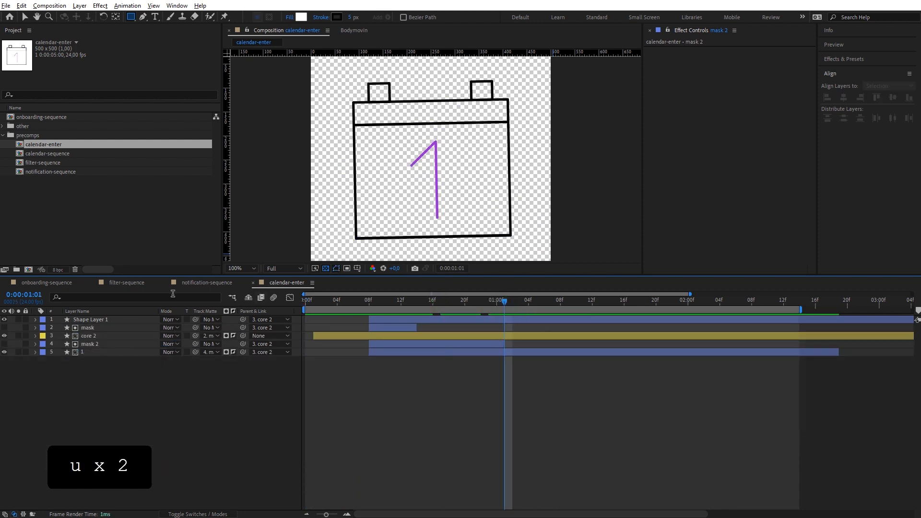
Step: Add calendar-enter to the onboarding-sequence composition below notification-sequence and solo it
double_click(41, 170)
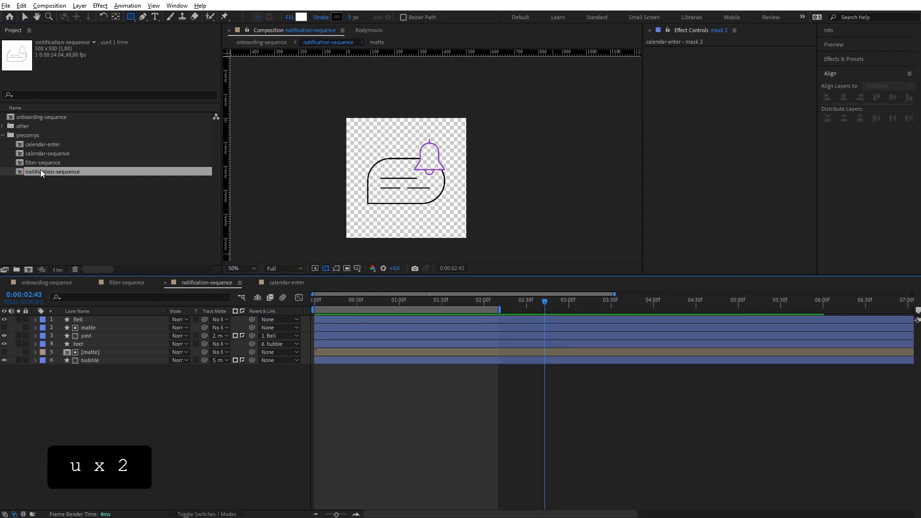
double_click(45, 117)
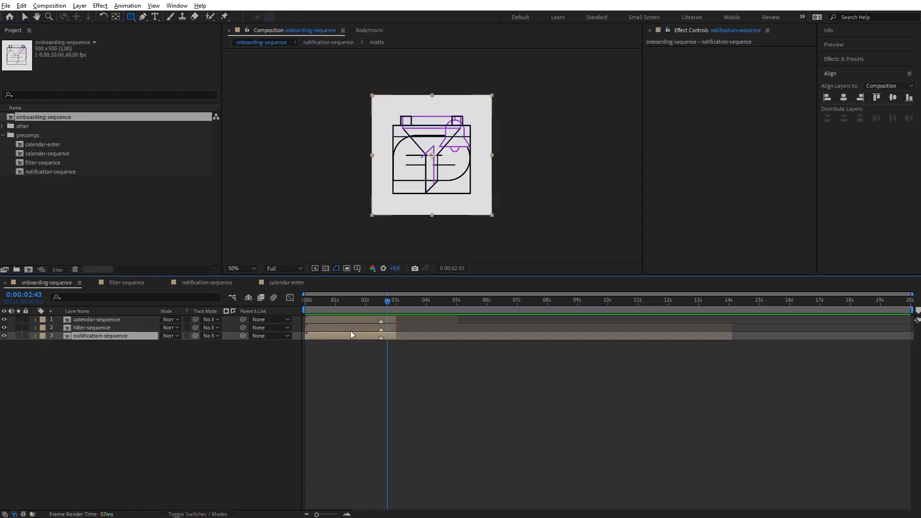
left_click(362, 377)
left_click(57, 145)
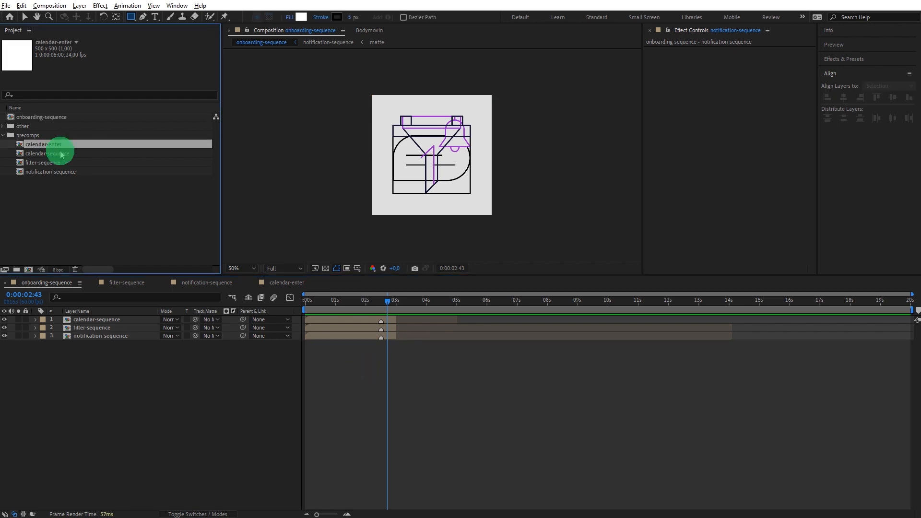
left_click_drag(61, 154, 121, 375)
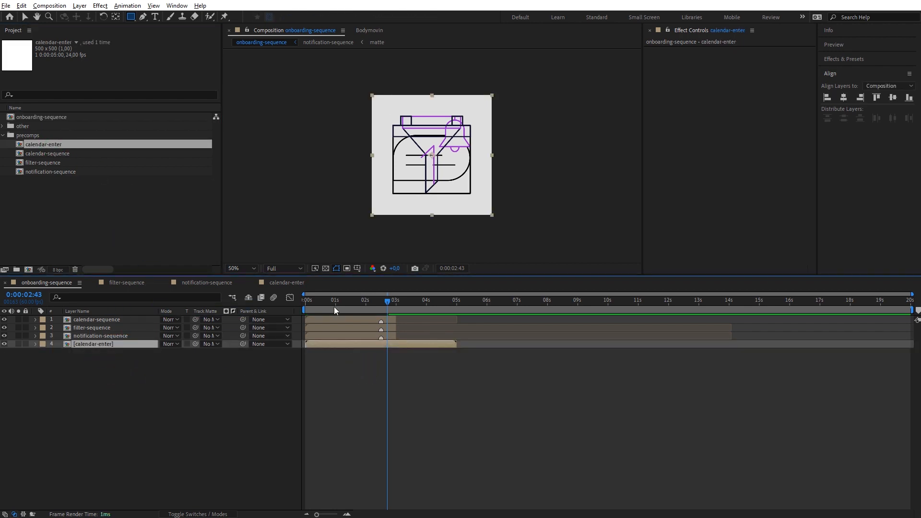
left_click(19, 344)
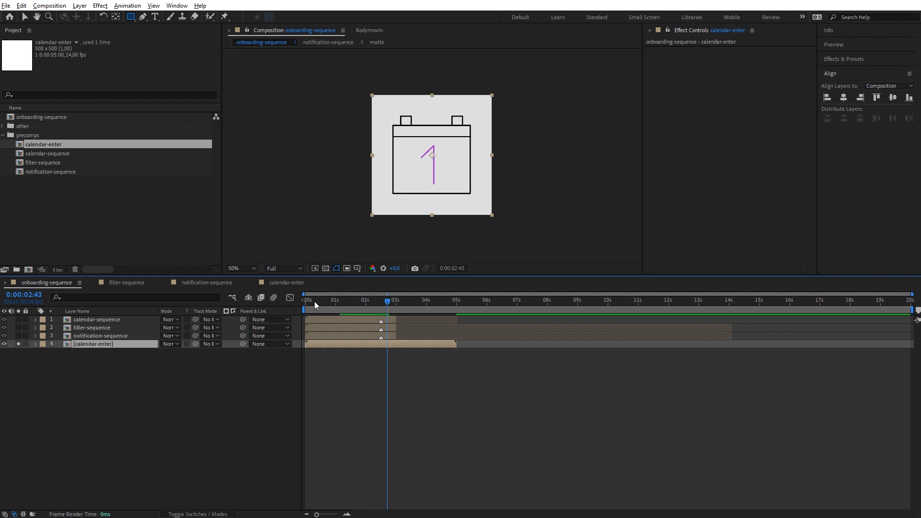
Step: Add a layer marker to calendar-enter at 0:00:01:08 and trim the layer's end at 0:00:01:24
left_click_drag(314, 305, 341, 314)
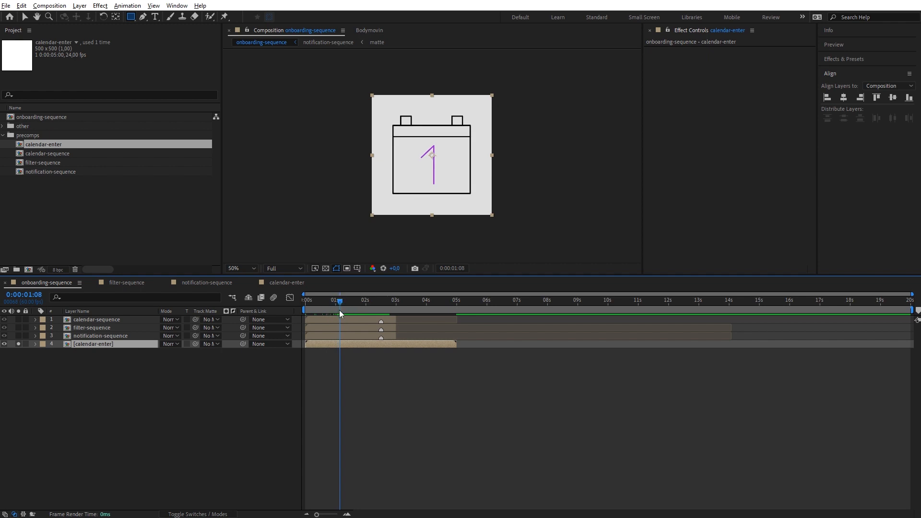
key("KP_Multiply")
left_click(342, 302)
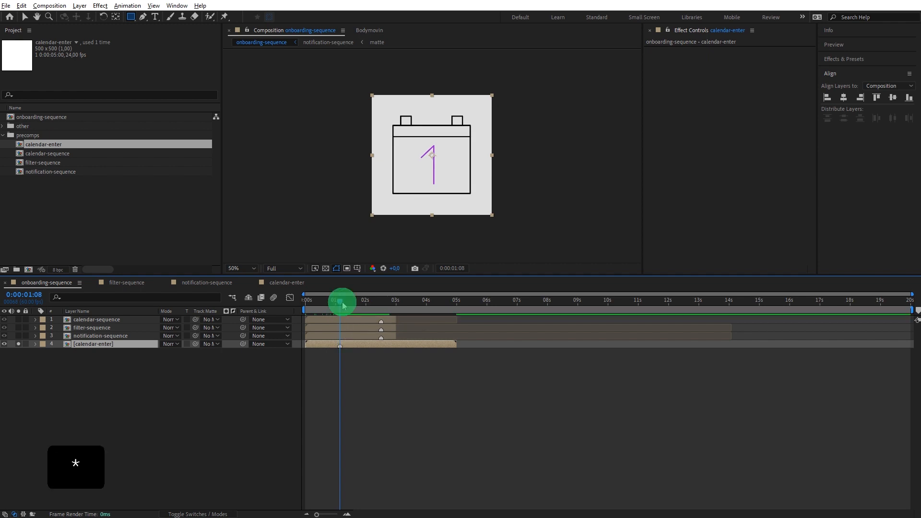
left_click_drag(342, 304, 349, 303)
key("alt+bracketright")
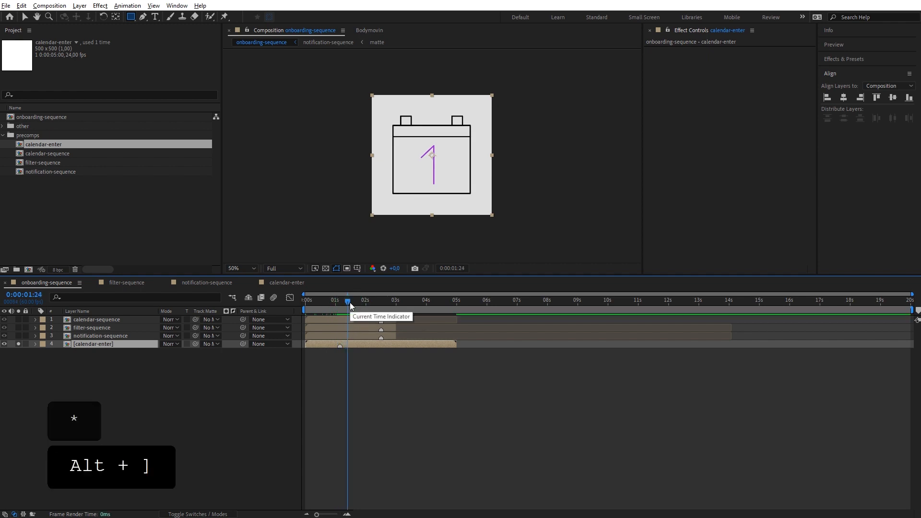
Step: Duplicate the calendar-enter composition in the precomps folder and rename the copy calendar-filter-morph
left_click(375, 361)
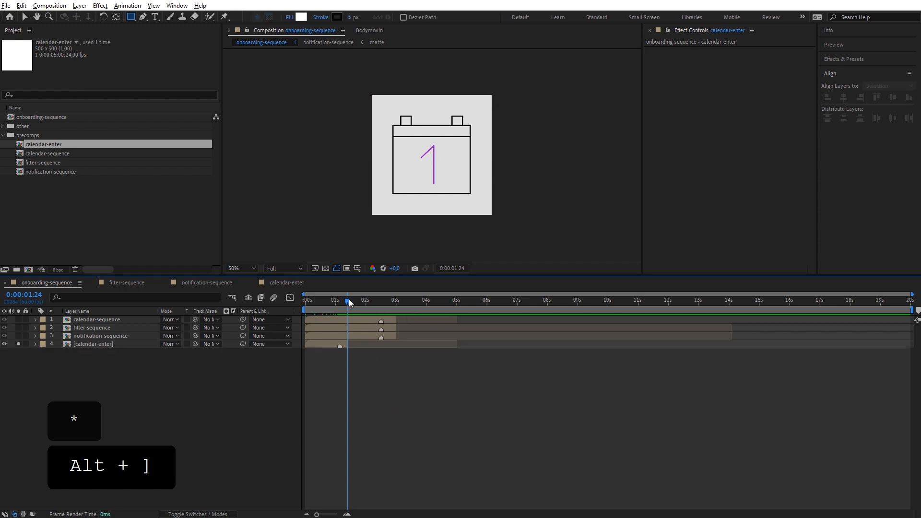
left_click_drag(347, 302, 343, 302)
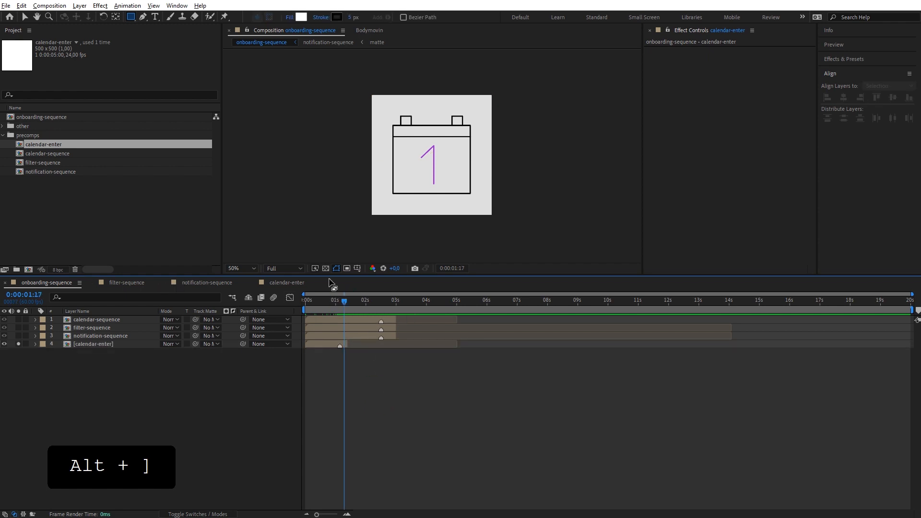
left_click(37, 145)
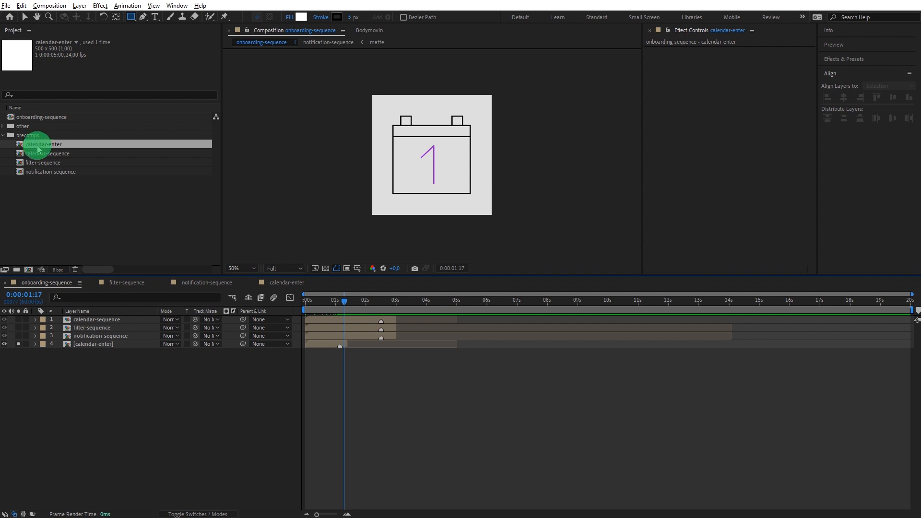
left_click(44, 162)
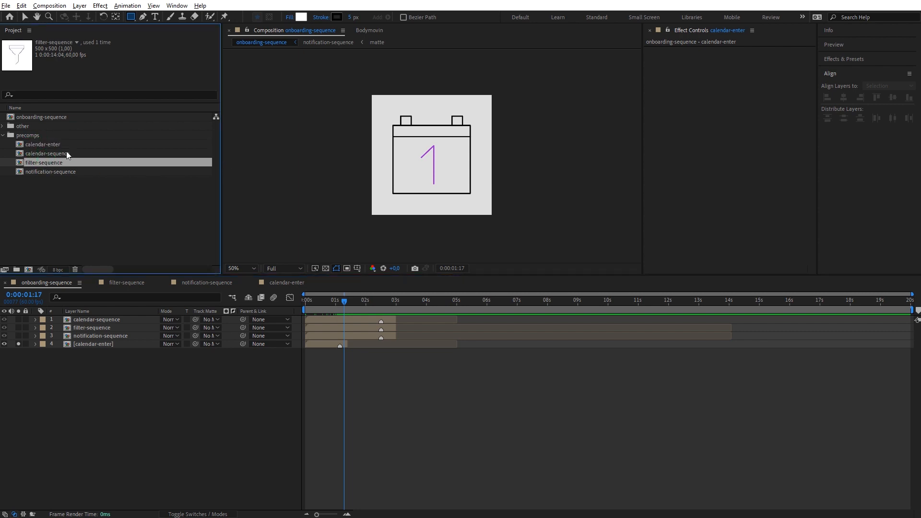
left_click(59, 145)
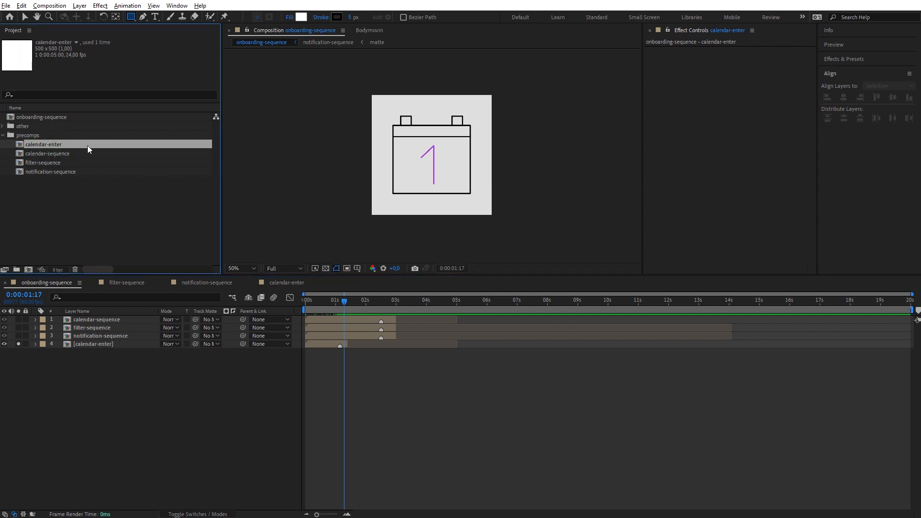
key("ctrl+d")
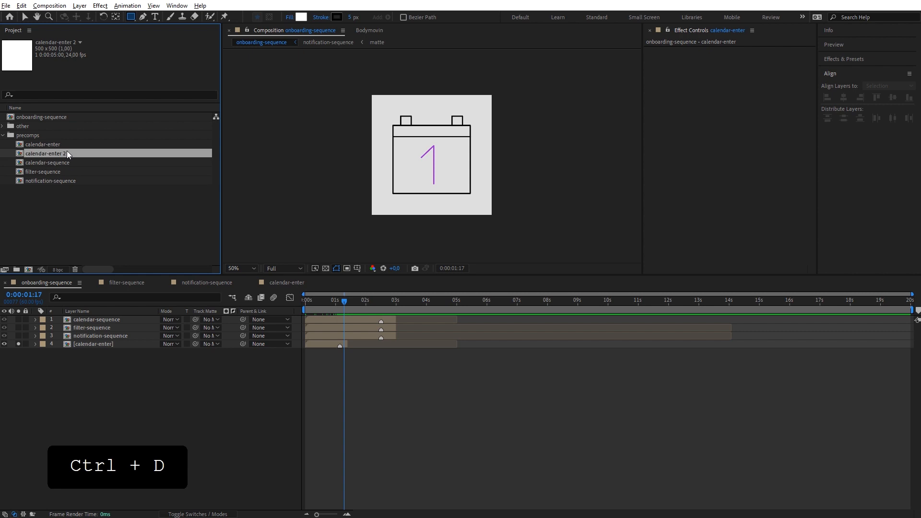
key("Return")
key("Right")
key("ctrl+a")
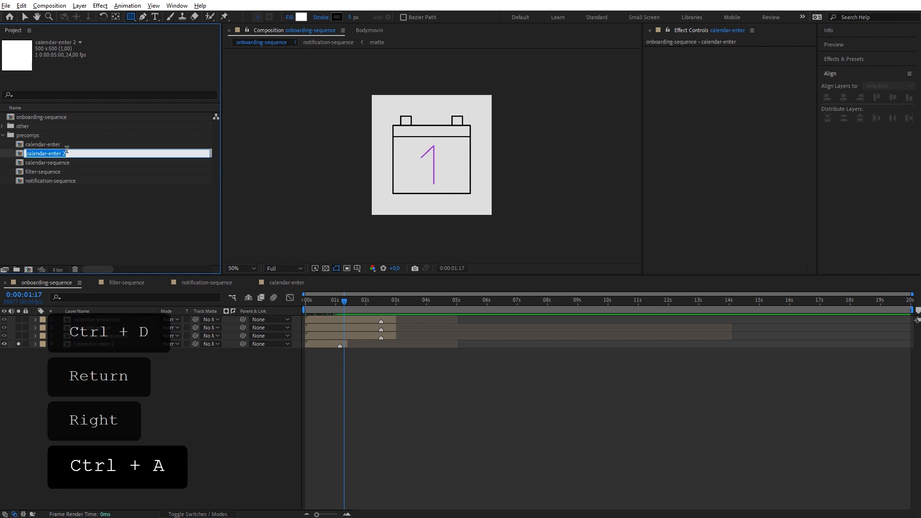
key("Right")
key("BackSpace")
key("BackSpace")
key("BackSpace")
key("BackSpace")
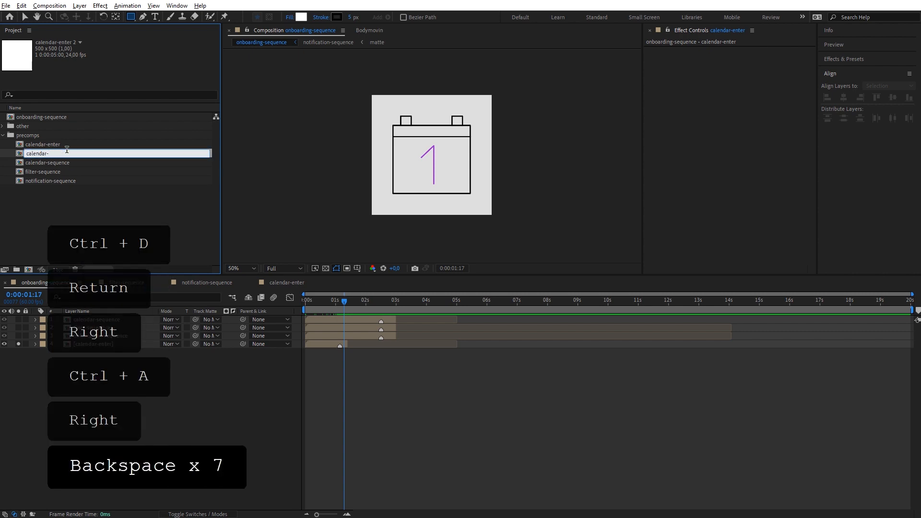
type("filter-morph")
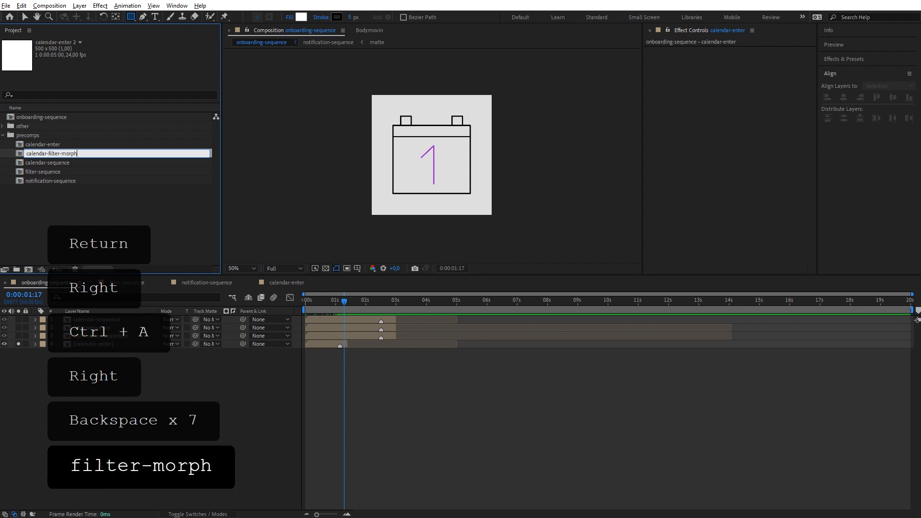
key("Return")
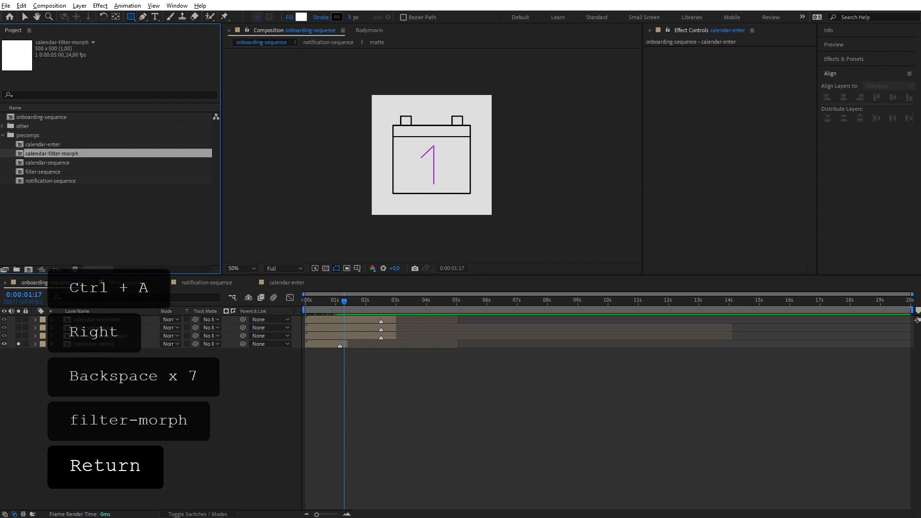
Step: Open calendar-filter-morph and delete every layer except core 2 and 1 at 0:00:02:04
double_click(41, 154)
left_click_drag(327, 300, 719, 299)
key("Delete")
key("Delete")
key("Delete")
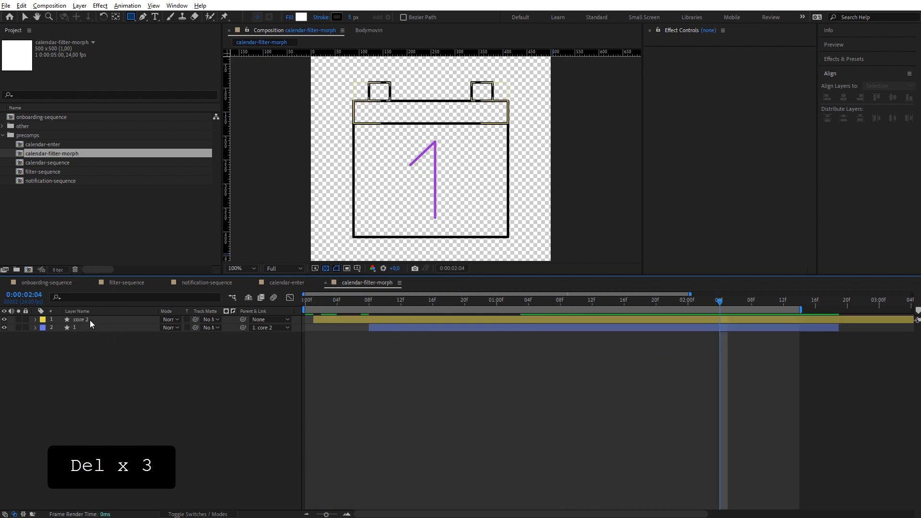
Step: Delete all keyframes from the core 2 and 1 layers, keeping the assembled calendar pose at 0:00:02:04
left_click(90, 320)
left_click(90, 327, "shift")
left_click(262, 377)
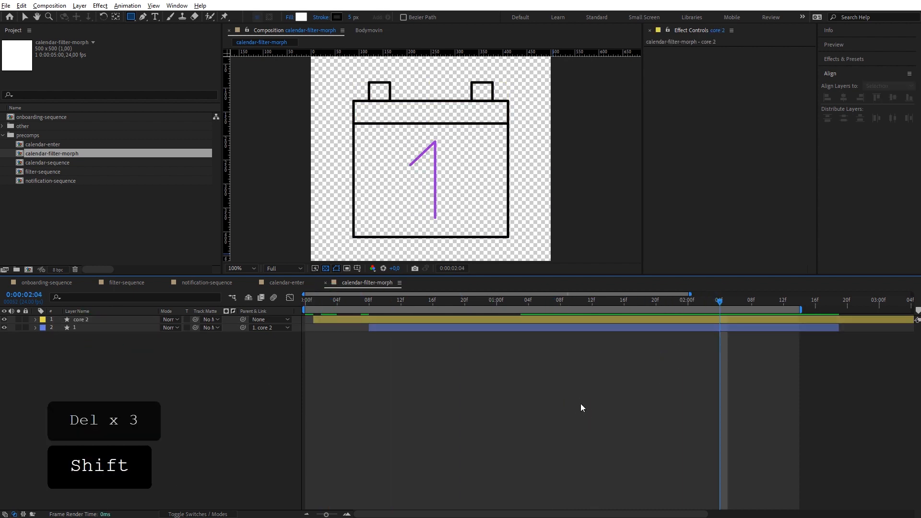
key("u")
left_click_drag(544, 327, 314, 387)
key("Delete")
Step: Move the core 2 and 1 layers to start at 0:00:00:00 and collapse their properties
left_click(307, 301)
key("ctrl+a")
key("bracketleft")
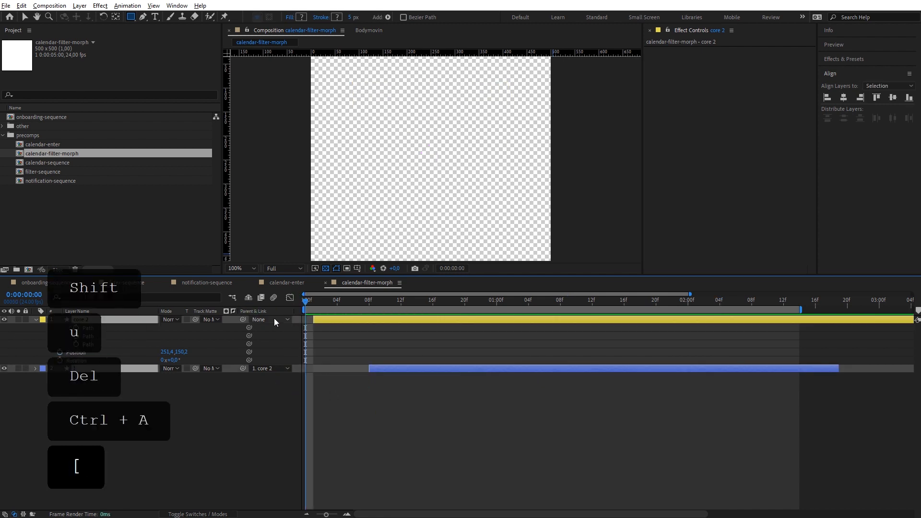
left_click(355, 403)
key("u")
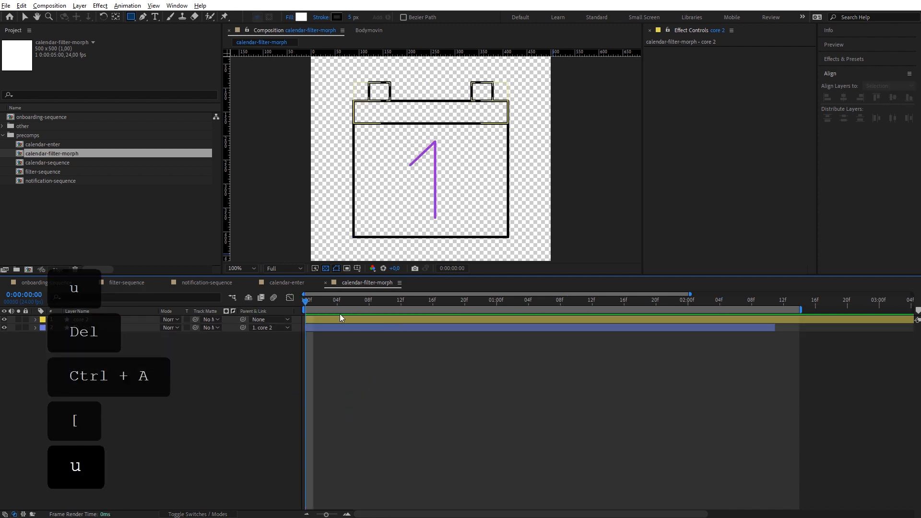
Step: Copy the Funnel layer from filter-sequence and paste it into calendar-filter-morph at 0:00:00:00
left_click(304, 301)
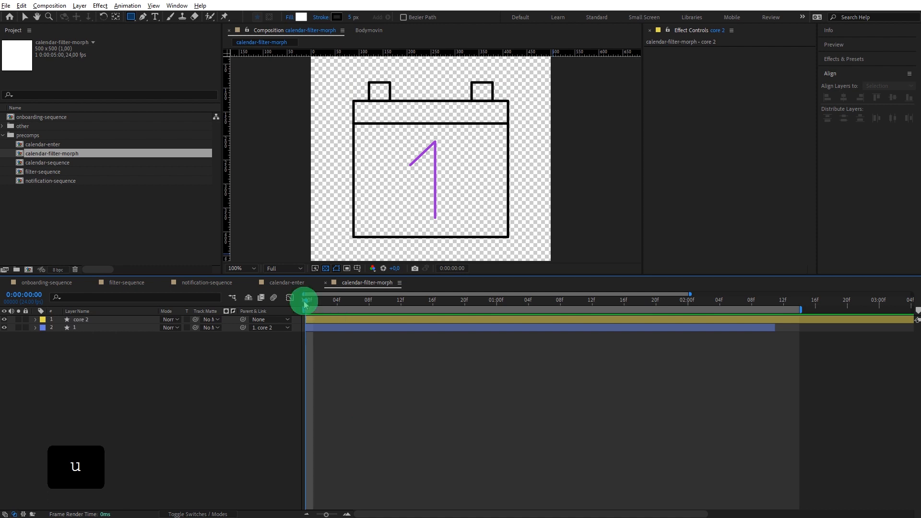
double_click(62, 172)
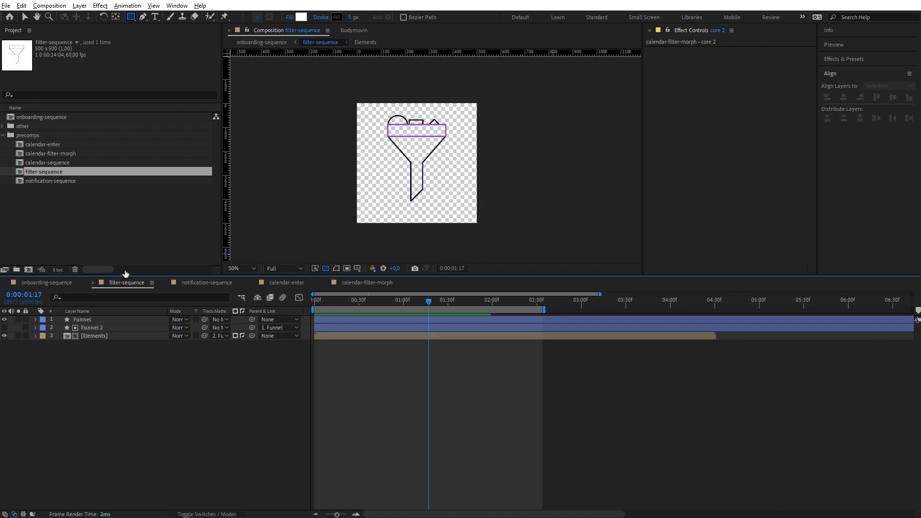
key("Home")
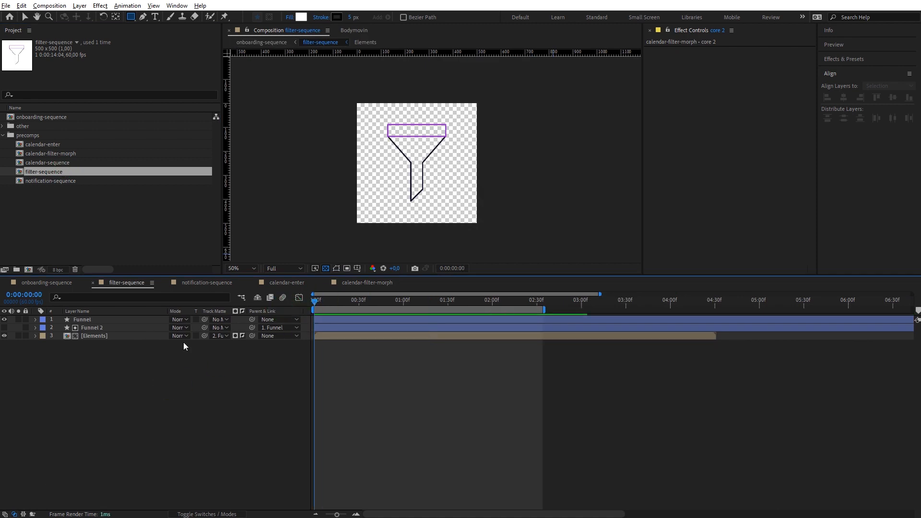
left_click(109, 319)
left_click(4, 328)
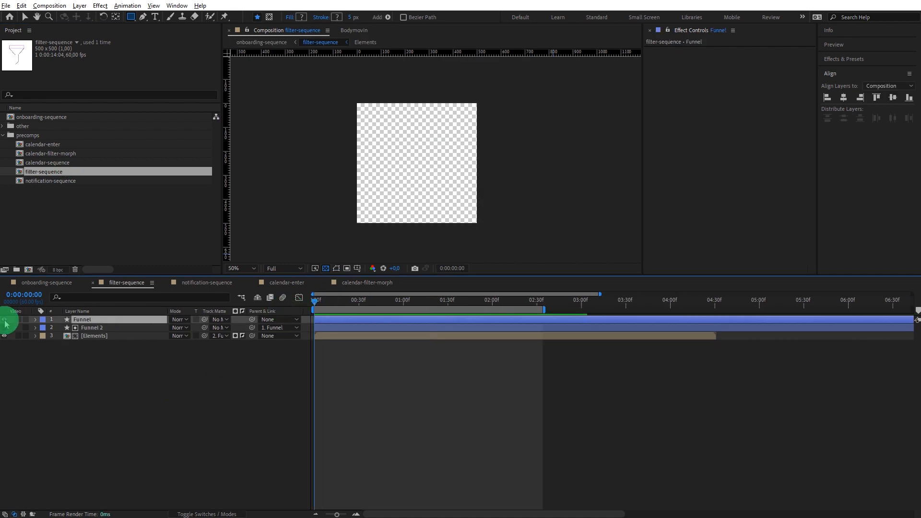
key("ctrl+c")
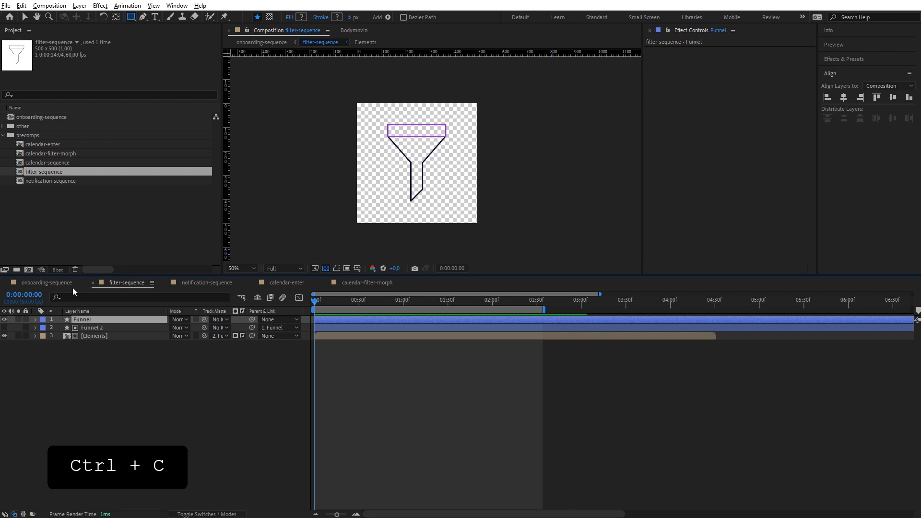
left_click(357, 282)
key("ctrl+v")
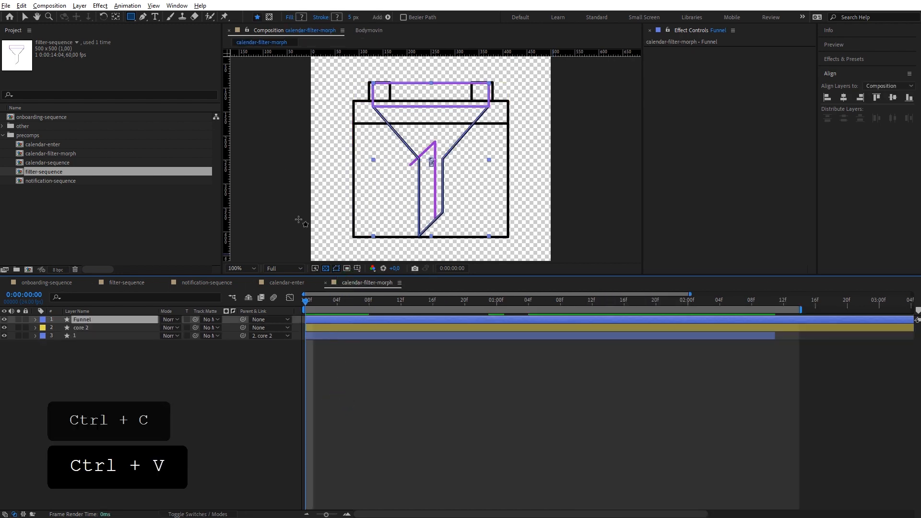
Step: Toggle the visibility of the Funnel and 1 layers to compare the funnel and calendar shapes
left_click(4, 319)
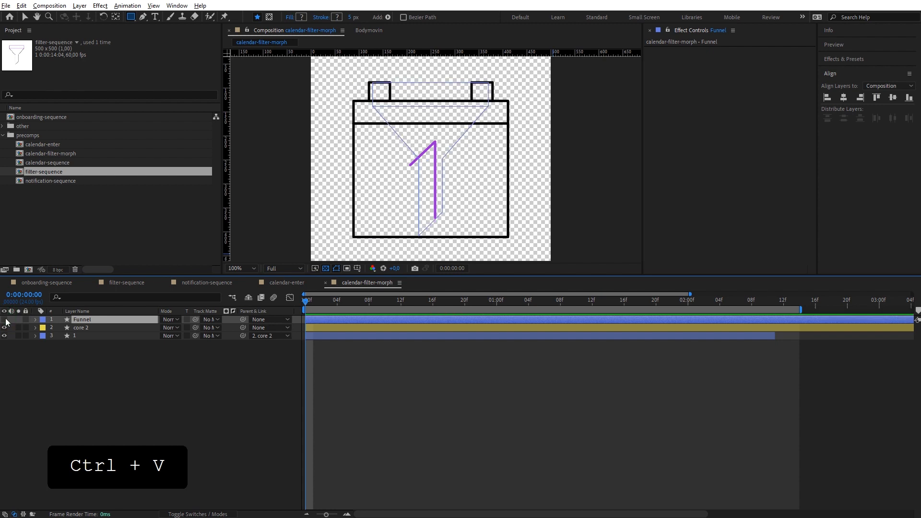
left_click(4, 319)
left_click(72, 336)
left_click(5, 336)
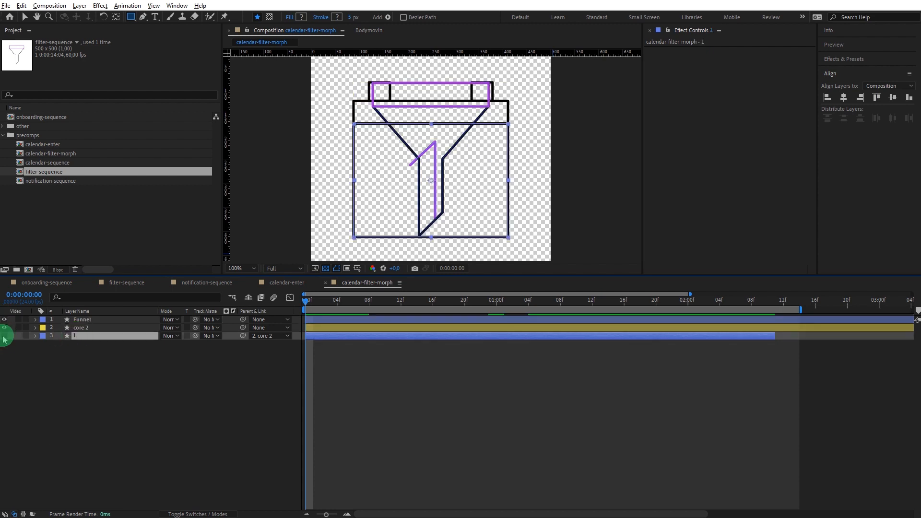
left_click(4, 335)
left_click(133, 425)
left_click(95, 331)
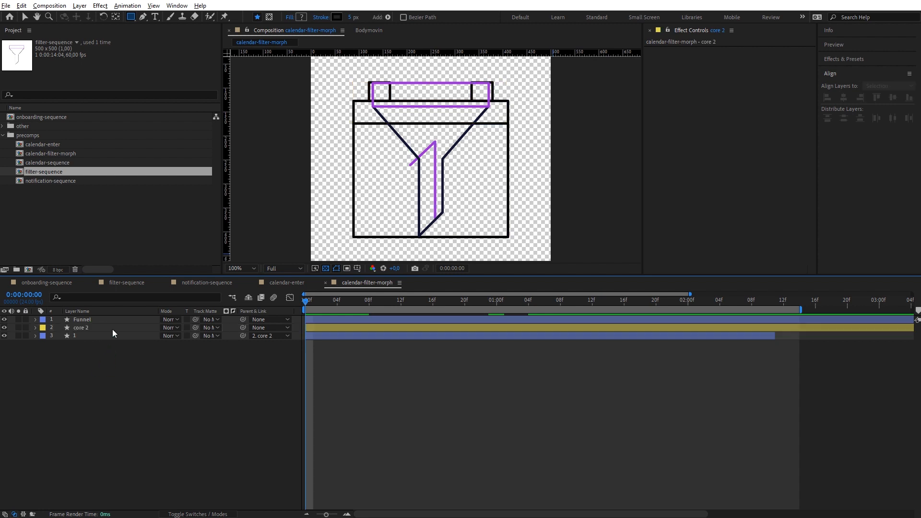
Step: Move the start of the Funnel layer to 0:00:01:00
left_click(113, 322)
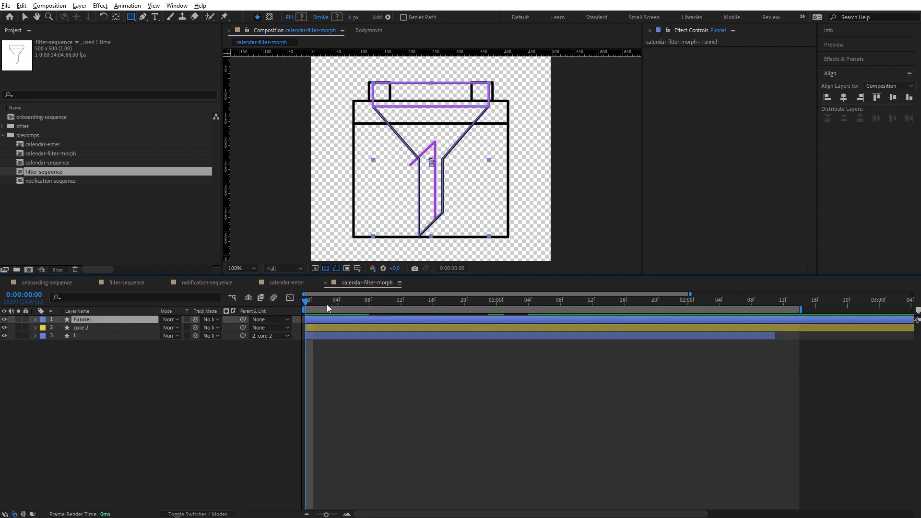
left_click_drag(326, 301, 496, 330)
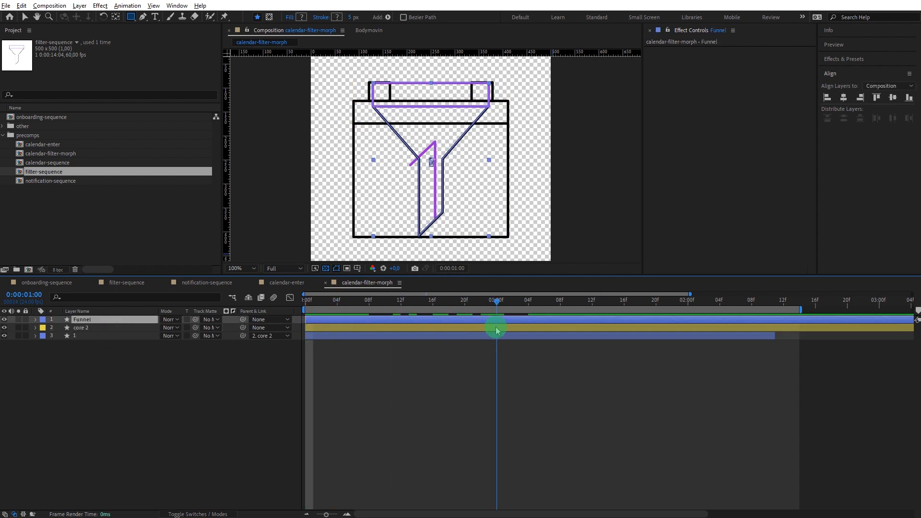
key("bracketleft")
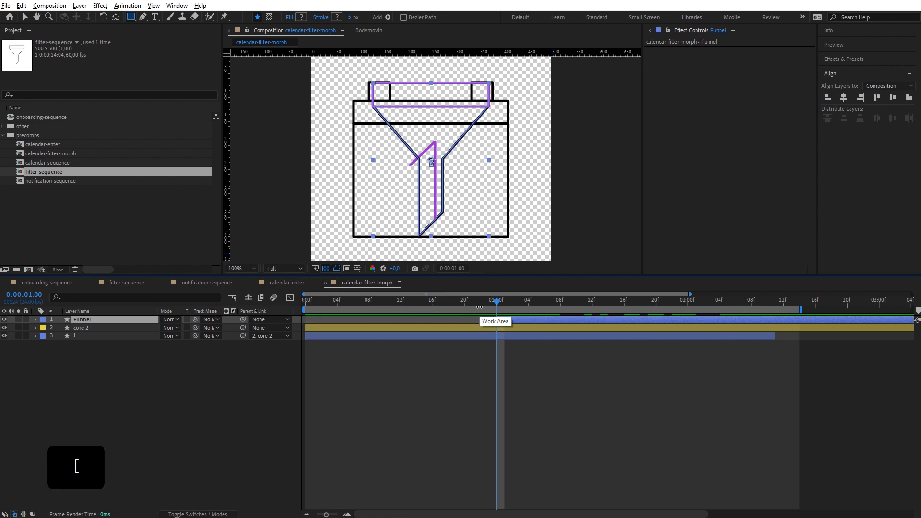
Step: Move the start of the Funnel layer to 0:00:00:12
left_click(485, 328)
left_click(484, 336, "shift")
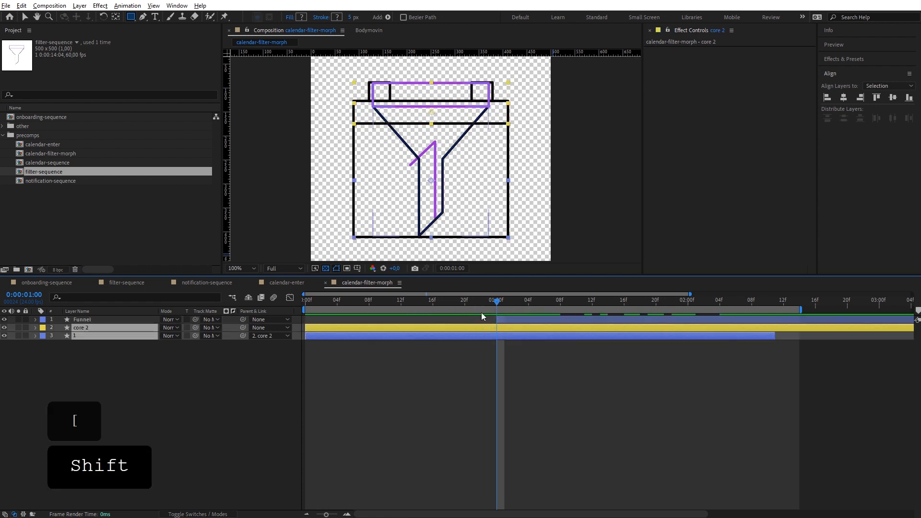
left_click_drag(463, 300, 401, 302)
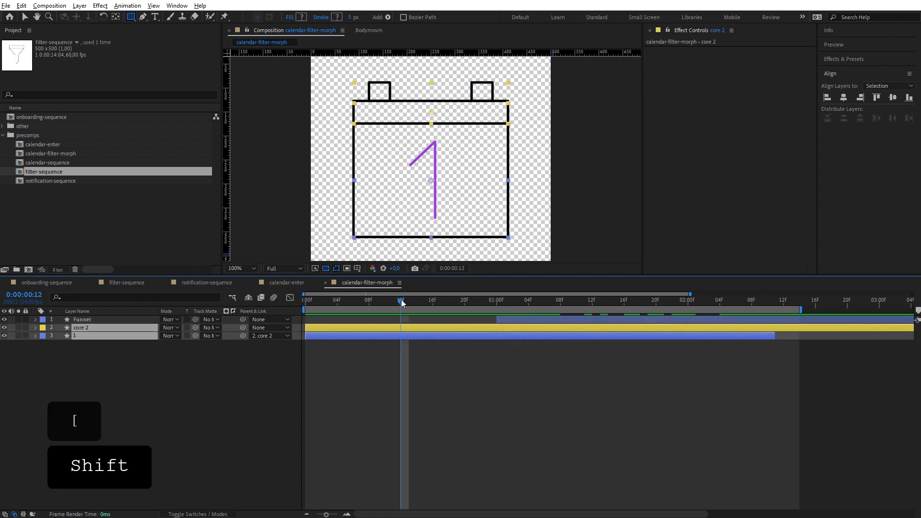
left_click(533, 318)
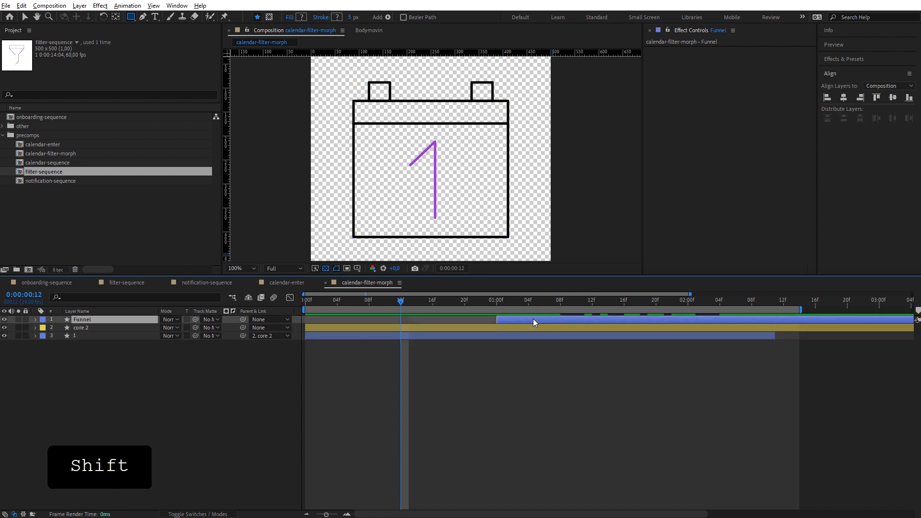
key("bracketleft")
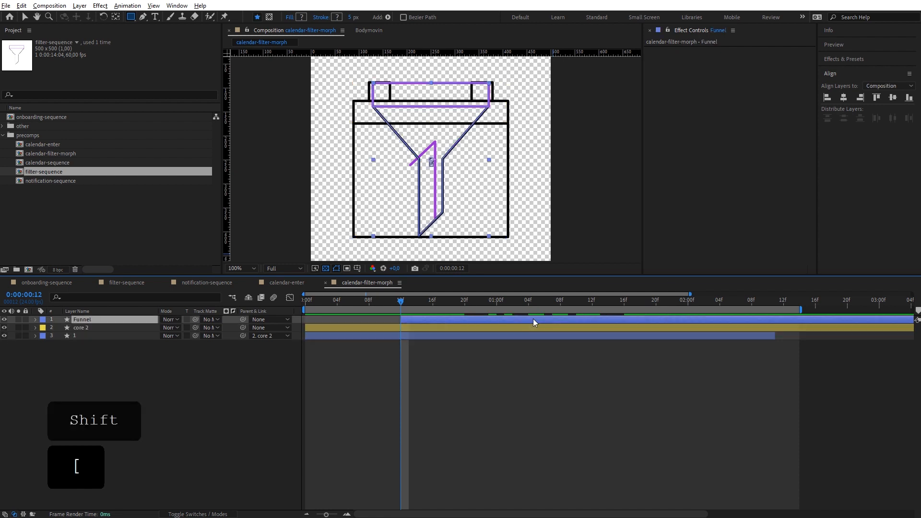
Step: Trim the ends of the core 2 and 1 layers at 0:00:00:01
left_click(488, 326)
left_click(485, 351)
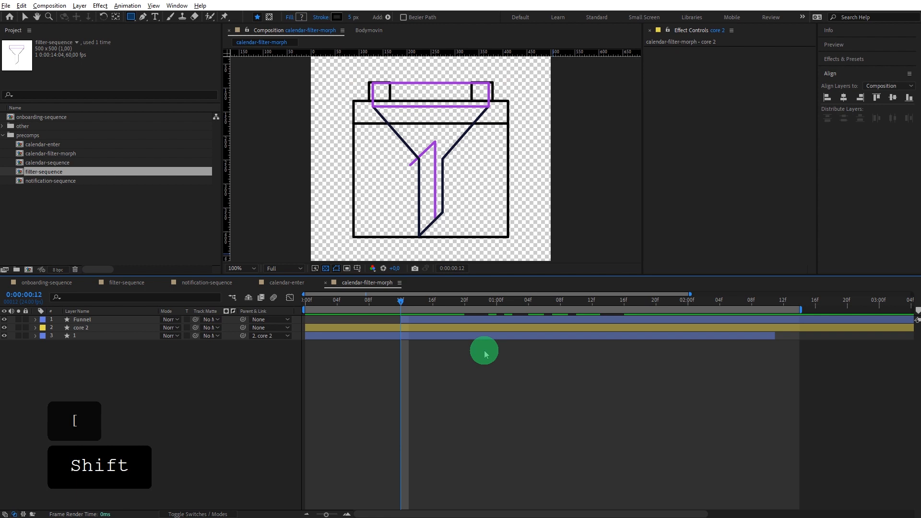
left_click(429, 329)
left_click(429, 334, "shift")
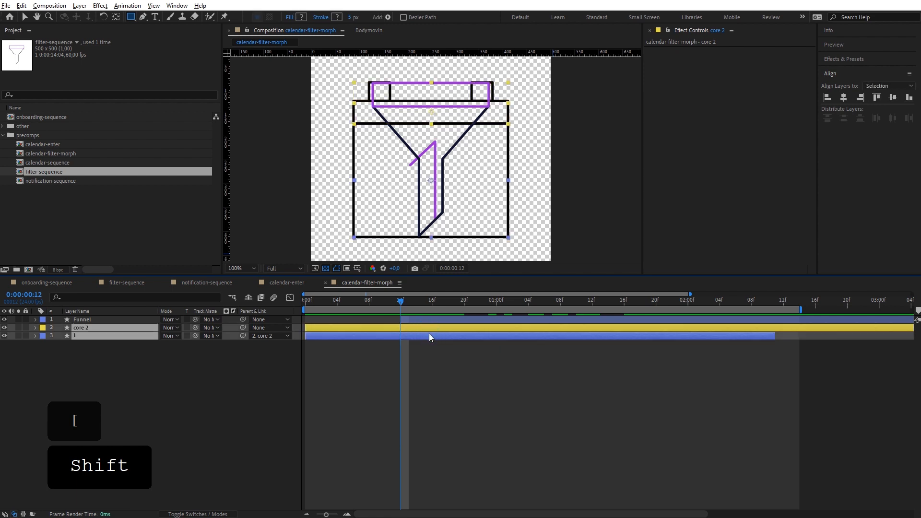
left_click_drag(374, 298, 311, 312)
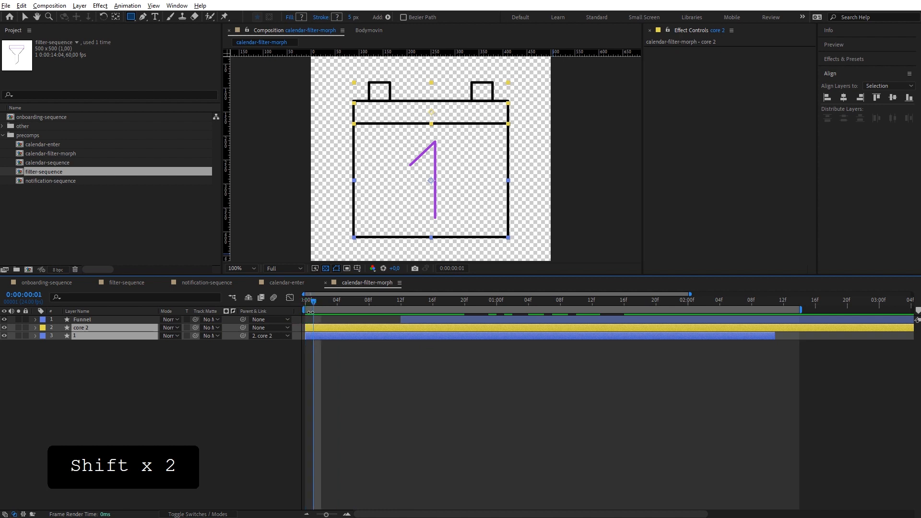
key("alt+bracketright")
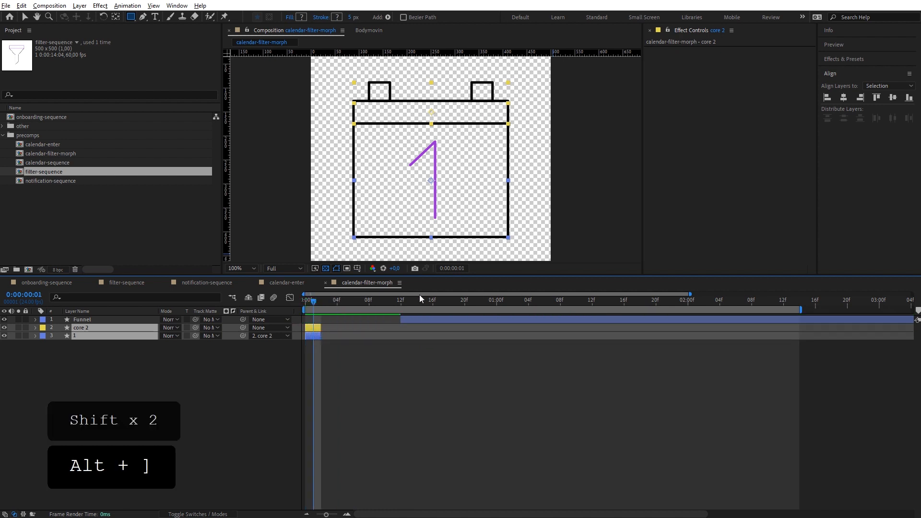
Step: Delete all Position keyframes of the Funnel layer
left_click(402, 306)
mouse_move(402, 306)
left_mouse_down()
mouse_move(641, 316)
mouse_move(403, 320)
left_mouse_up()
left_click(407, 318)
key("u")
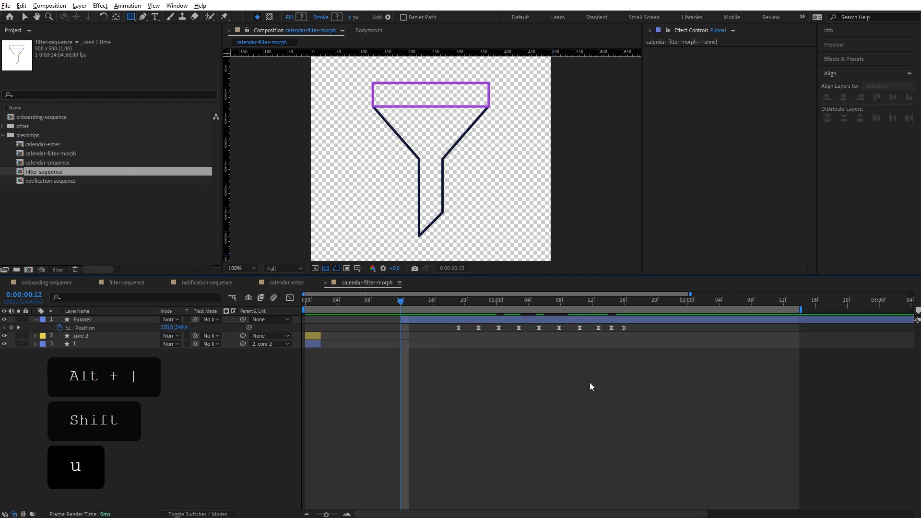
left_click_drag(628, 390, 417, 313)
key("Delete")
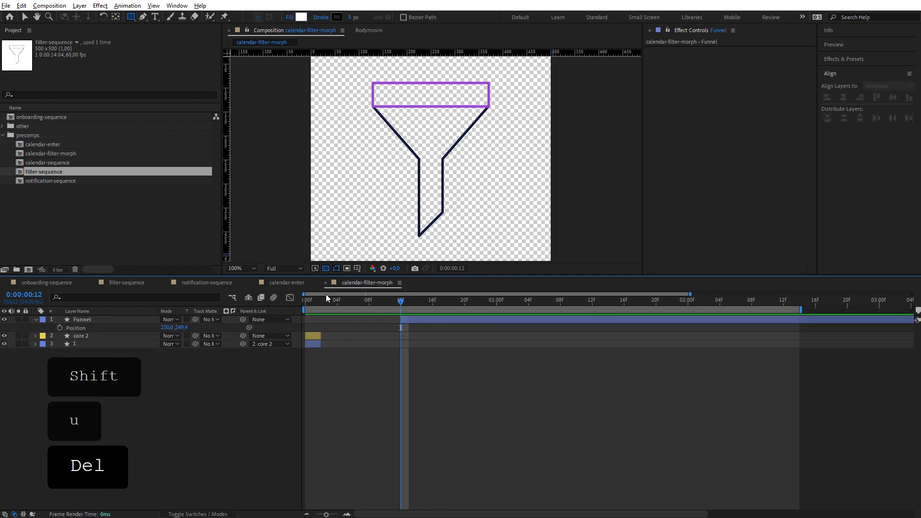
Step: Compare the calendar at the composition's start with the funnel around 0:00:00:12 by moving through the timeline
left_click_drag(326, 297, 301, 309)
left_click(313, 335)
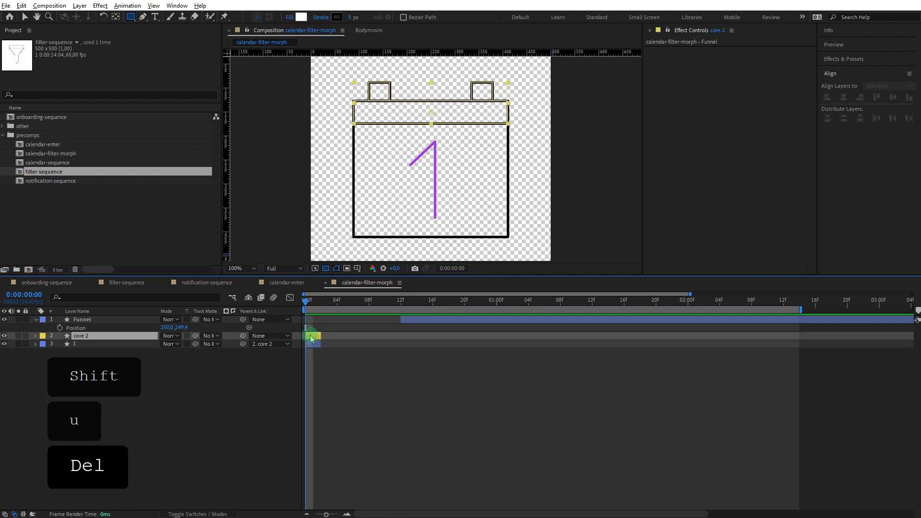
left_click(314, 343, "shift")
left_click(309, 353)
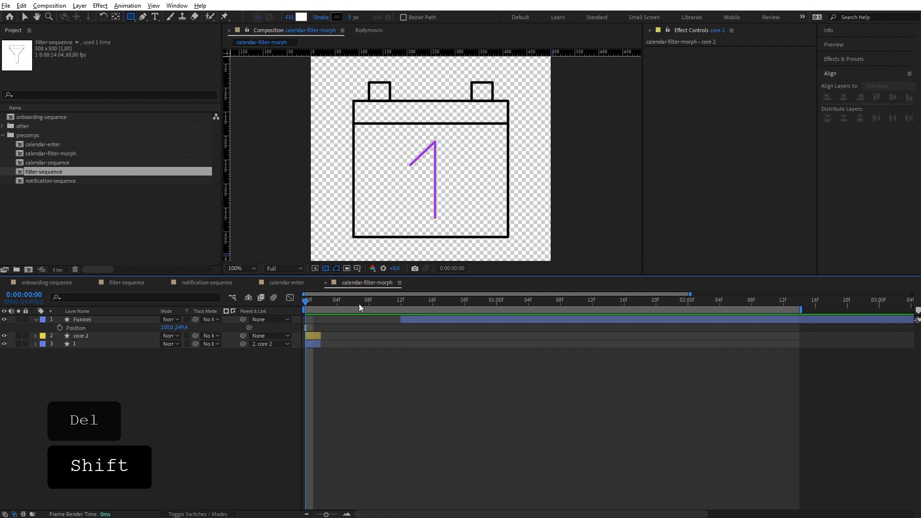
left_click_drag(359, 303, 305, 325)
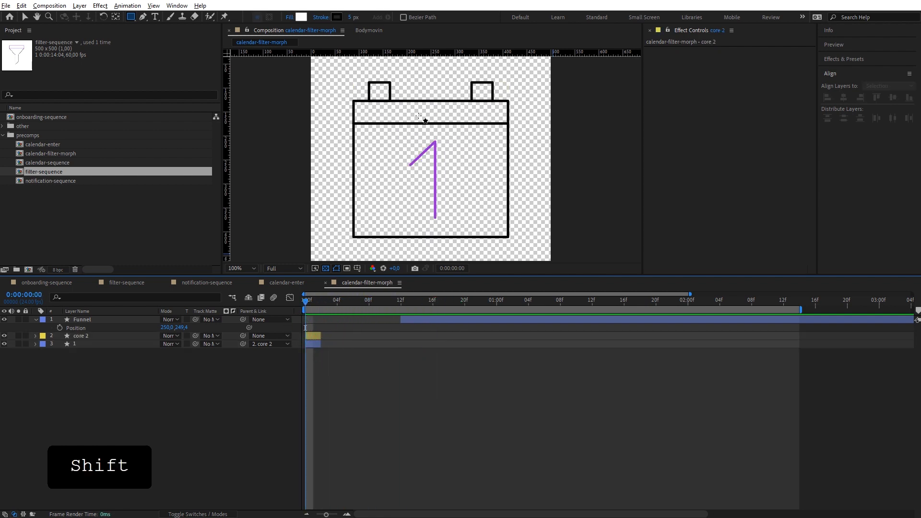
left_click(405, 300)
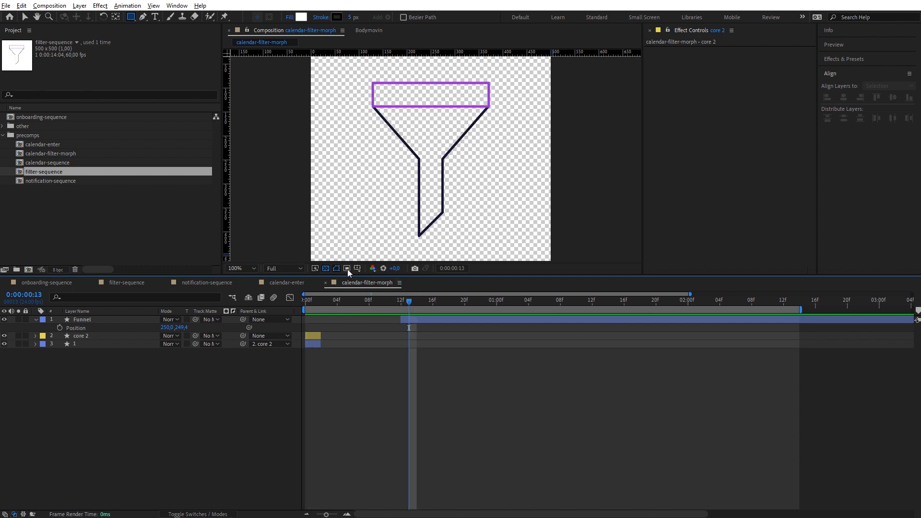
left_click_drag(335, 300, 279, 313)
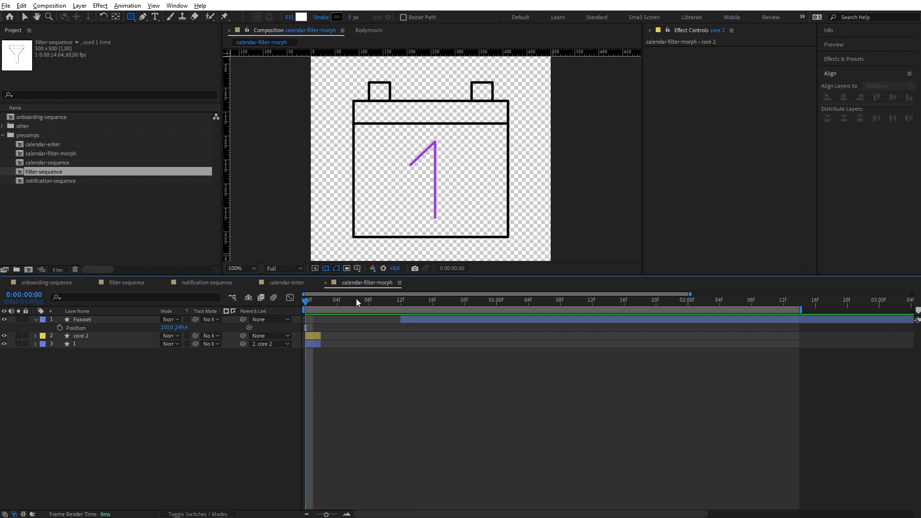
left_click_drag(355, 301, 410, 309)
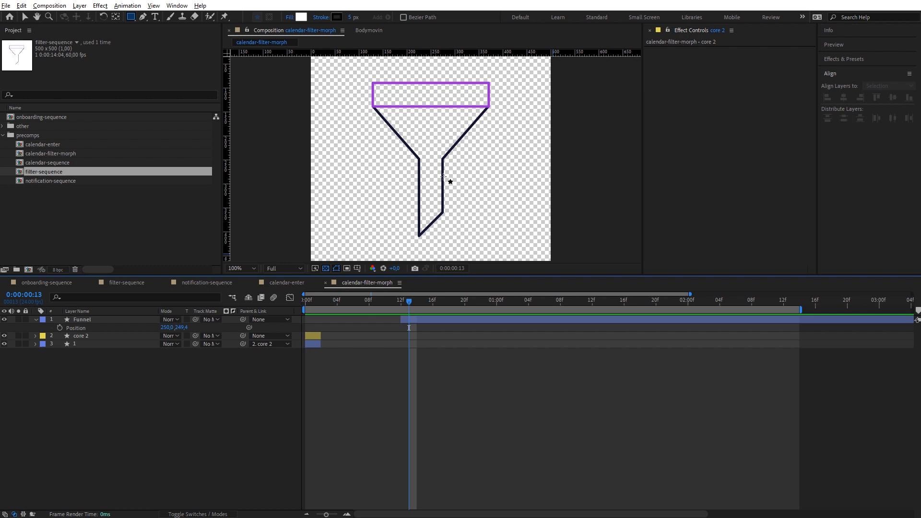
left_click_drag(322, 302, 305, 302)
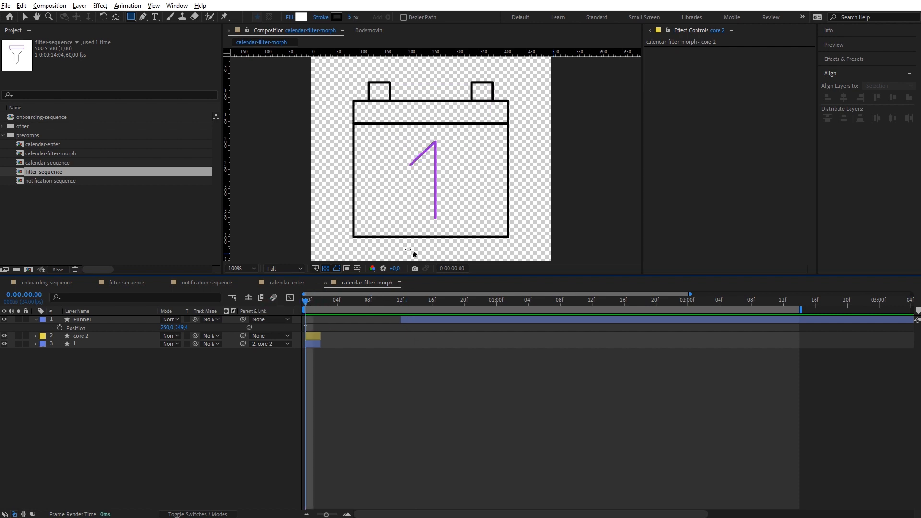
Step: Extend the ends of the core 2 and 1 layers to 0:00:00:11
left_click(312, 338)
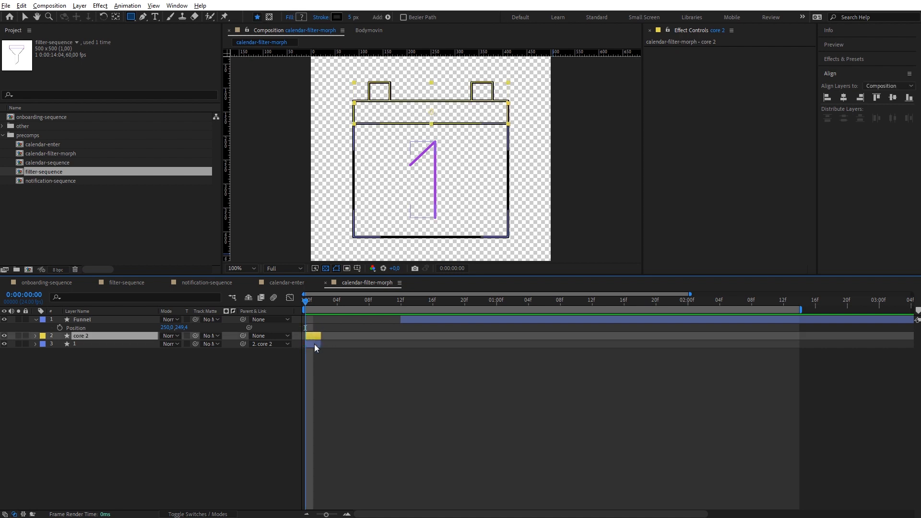
left_click(315, 344, "shift")
left_click_drag(320, 344, 341, 320)
Step: Duplicate the Funnel layer and move the duplicate's start to 0:00:00:12
left_click(411, 327)
left_click(384, 301)
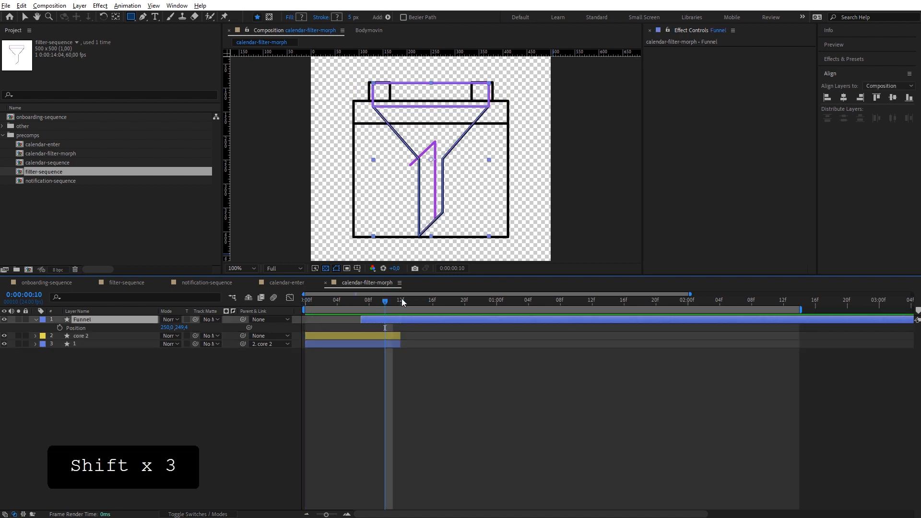
key("ctrl+d")
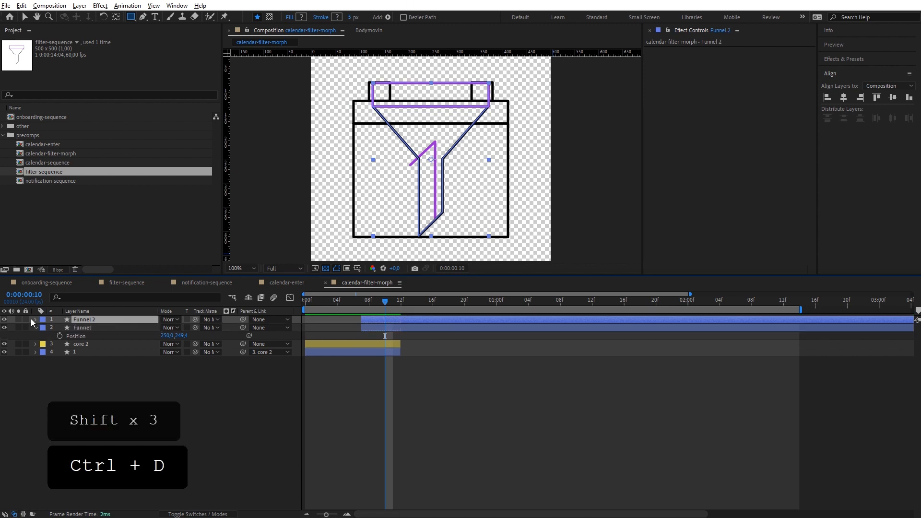
left_click_drag(366, 322, 409, 322)
Step: Make the original Funnel a faint guide with a red stroke and 20% opacity, starting at 0:00:00:05
left_click(410, 327)
type("t20")
key("Return")
left_click(379, 302)
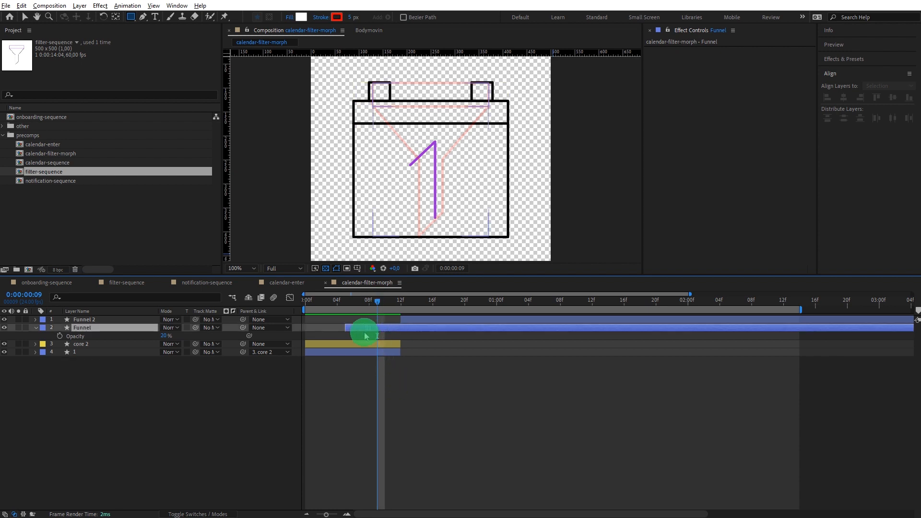
left_click_drag(364, 329, 348, 329)
Step: Examine the calendar's body, header and rings against the faint funnel outline
left_click(381, 406)
key("v")
left_click(367, 224)
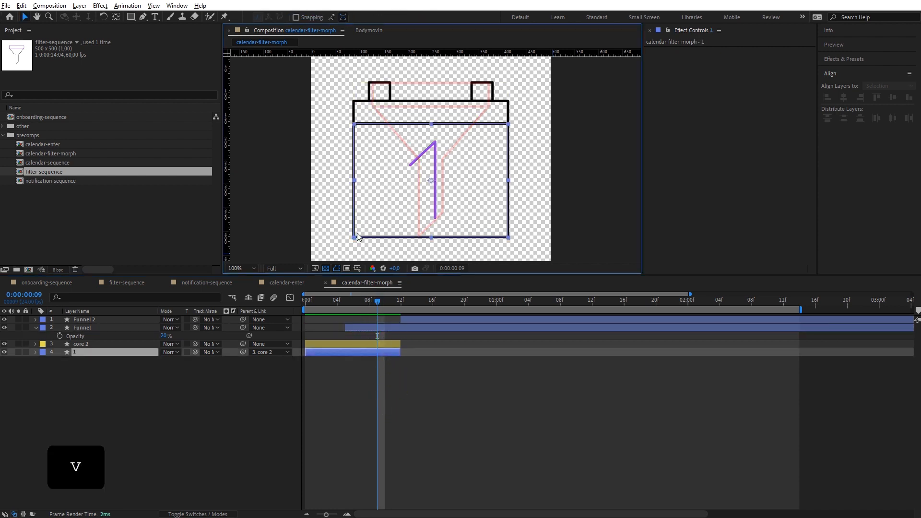
scroll(361, 224, "up", 1)
key("space")
left_click_drag(359, 224, 432, 150)
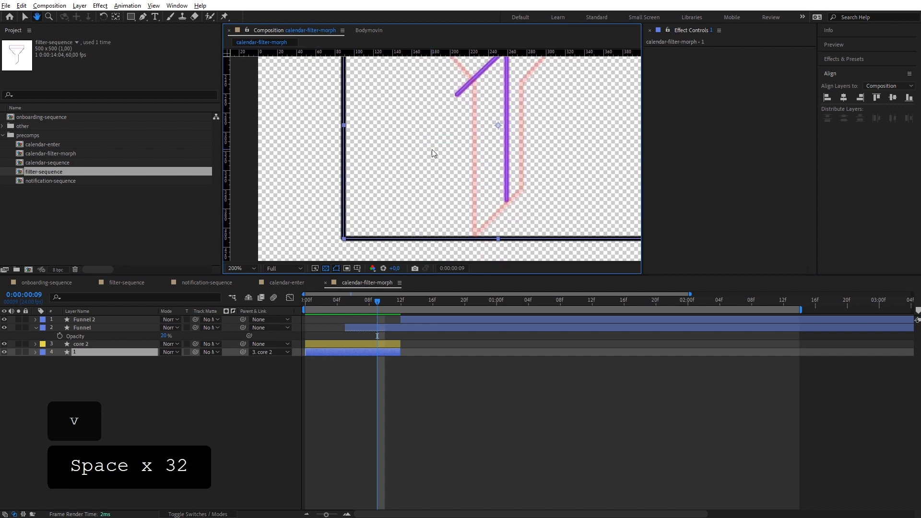
scroll(431, 150, "down", 1)
left_click(428, 173)
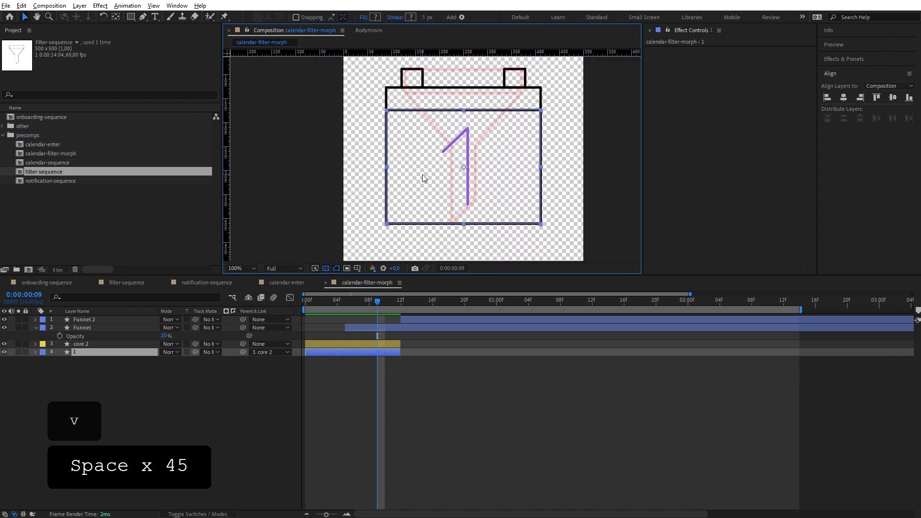
left_click(406, 85)
left_click(396, 93)
scroll(395, 92, "up", 1)
key("space")
left_click_drag(399, 96, 384, 253)
left_click_drag(372, 156, 382, 143)
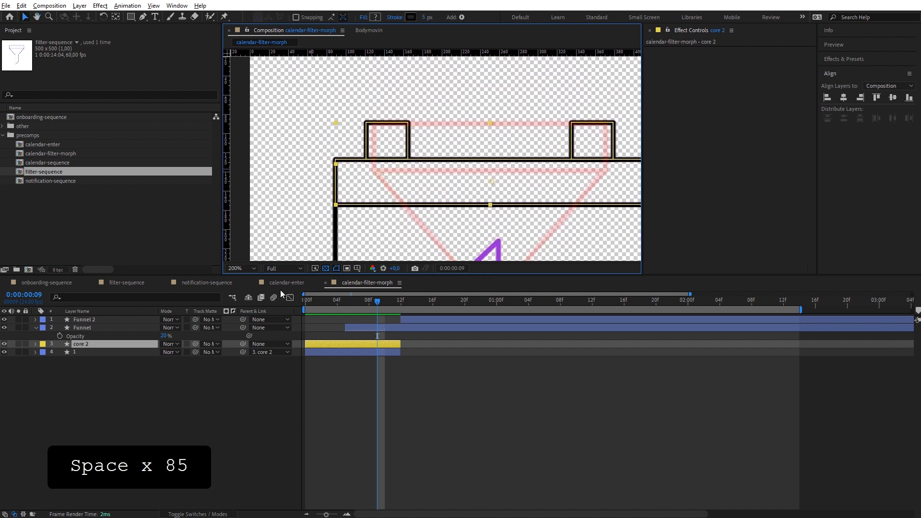
Step: Add Path keyframes at 0:00:00:00 to all three shapes of the core 2 layer
left_click_drag(328, 300, 277, 318)
key("u")
key("u")
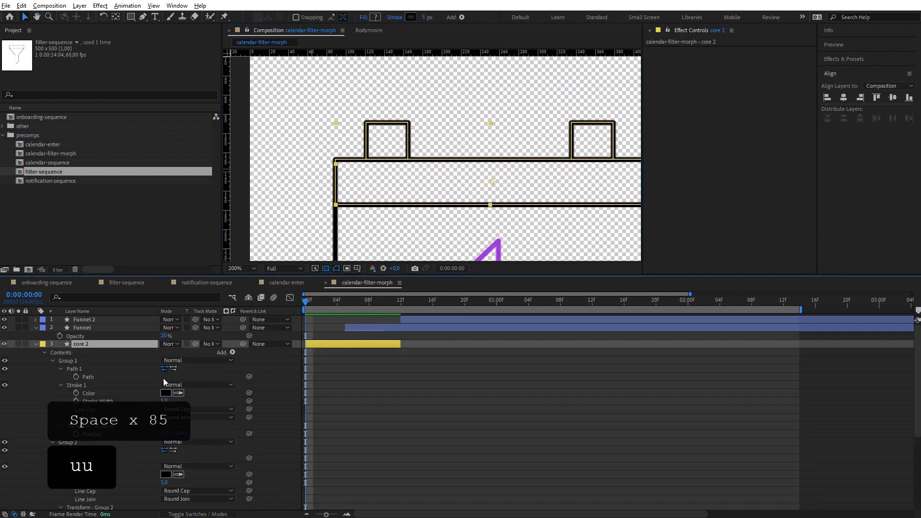
scroll(430, 136, "down", 1)
left_click(540, 192)
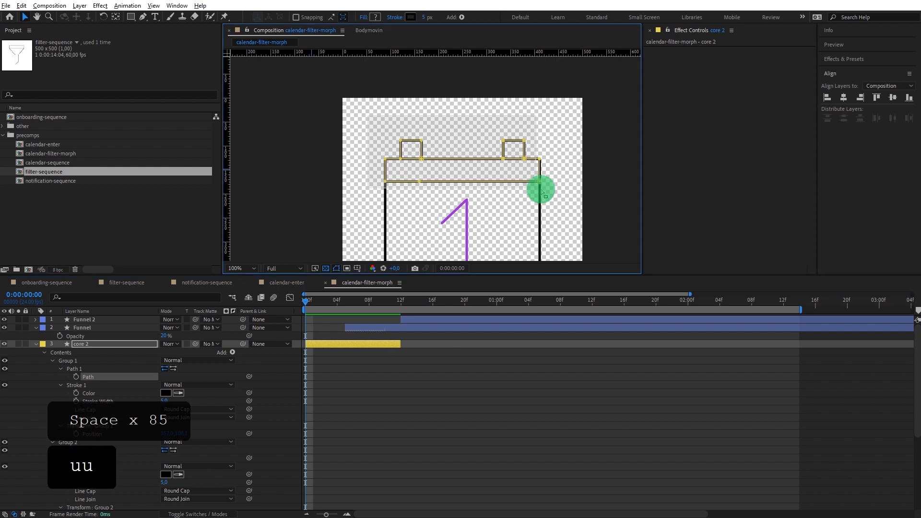
key("u")
key("u")
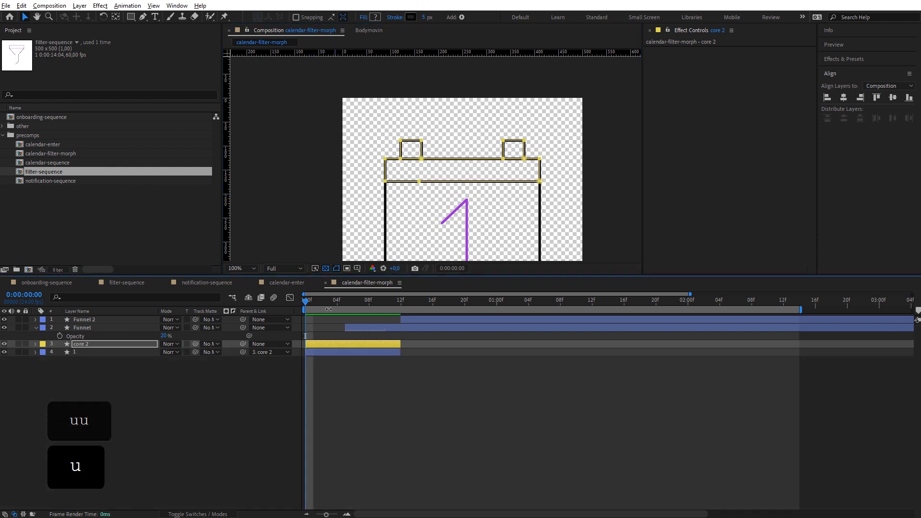
Step: Extend the ends of the core 2 and 1 layers by one frame to 0:00:00:12
left_click_drag(321, 306, 401, 317)
left_click(406, 344)
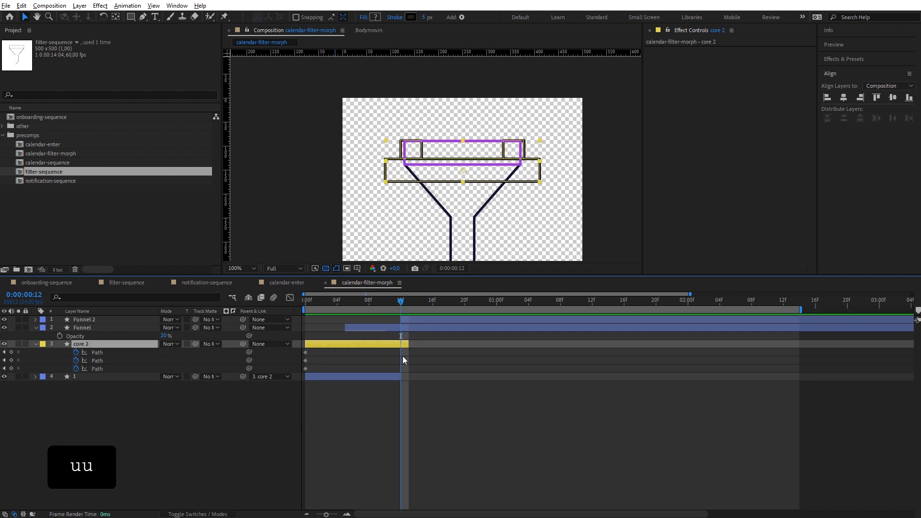
left_click_drag(400, 376, 409, 376)
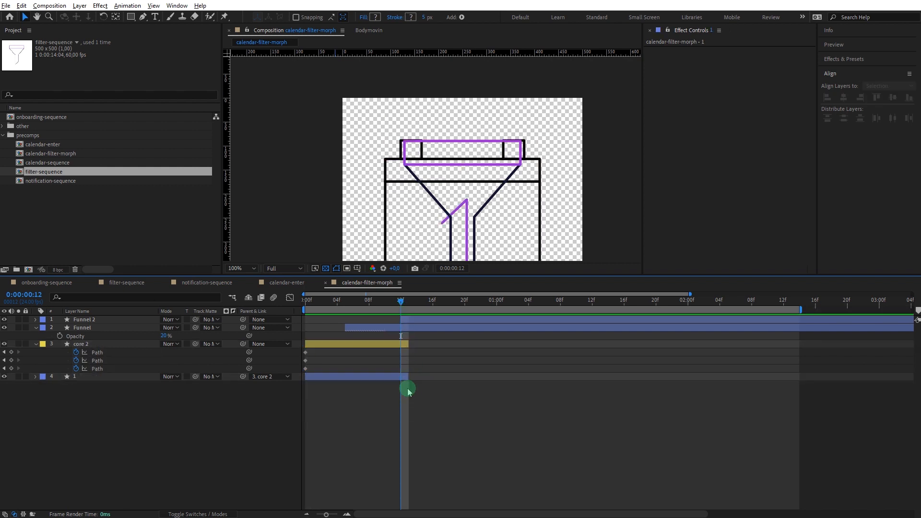
Step: Hide the Funnel 2 layer after comparing it with the faint red Funnel guide
left_click(402, 328)
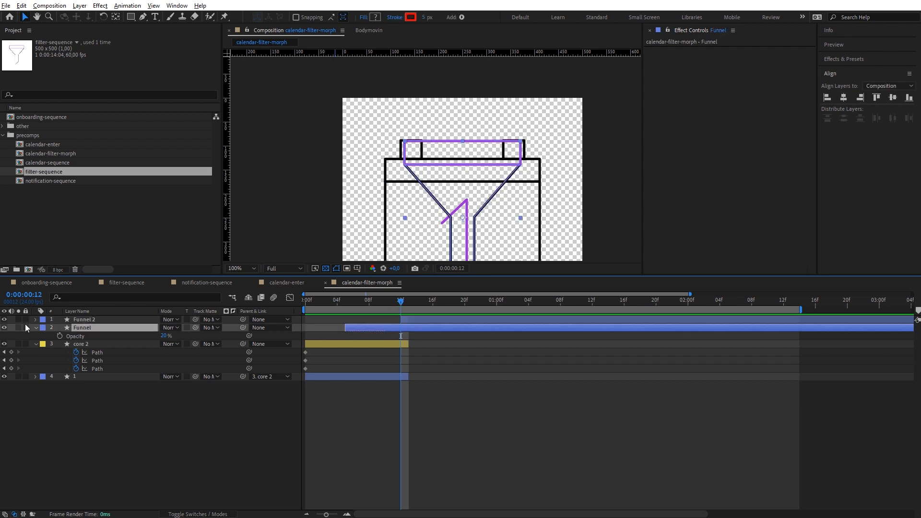
left_click(5, 319)
left_click(72, 429)
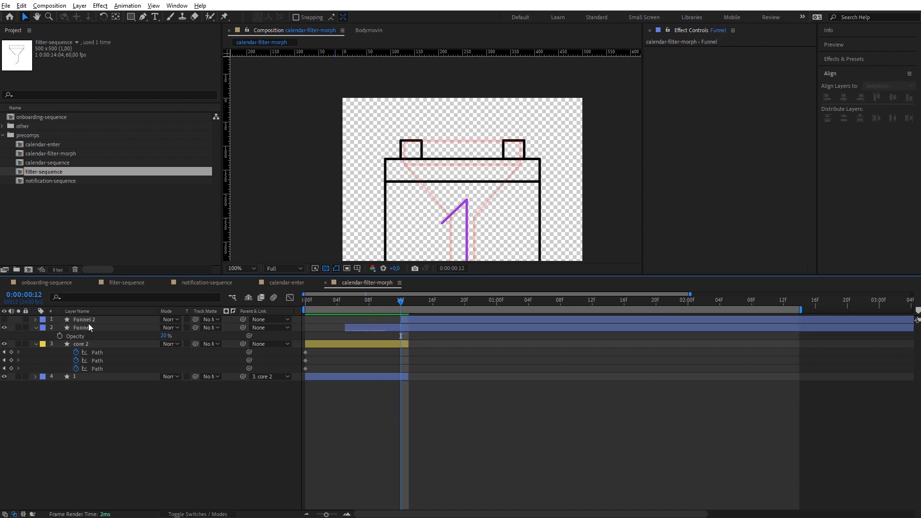
left_click(157, 331)
key("period")
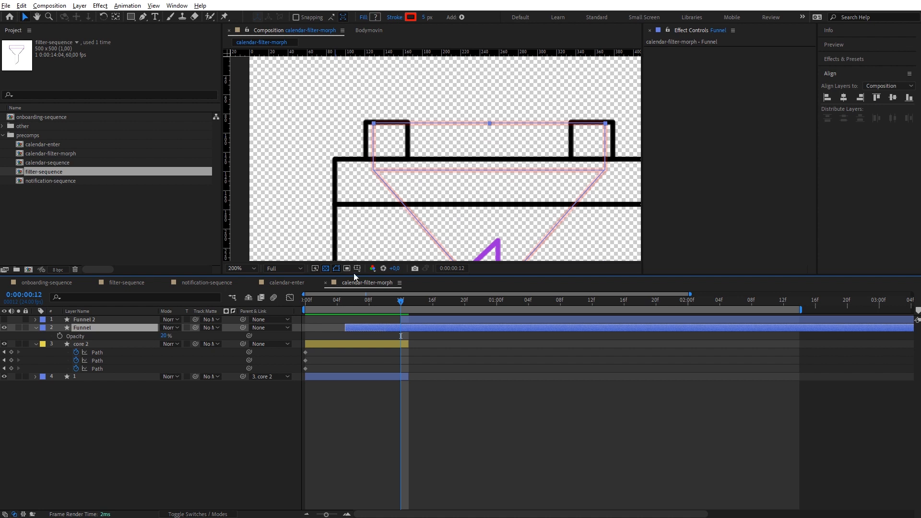
left_click(4, 320)
left_click(91, 490)
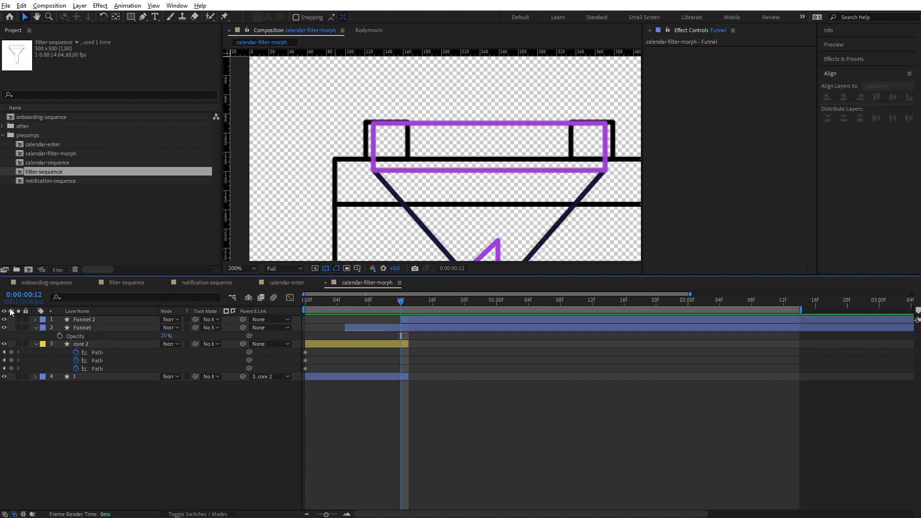
left_click(5, 320)
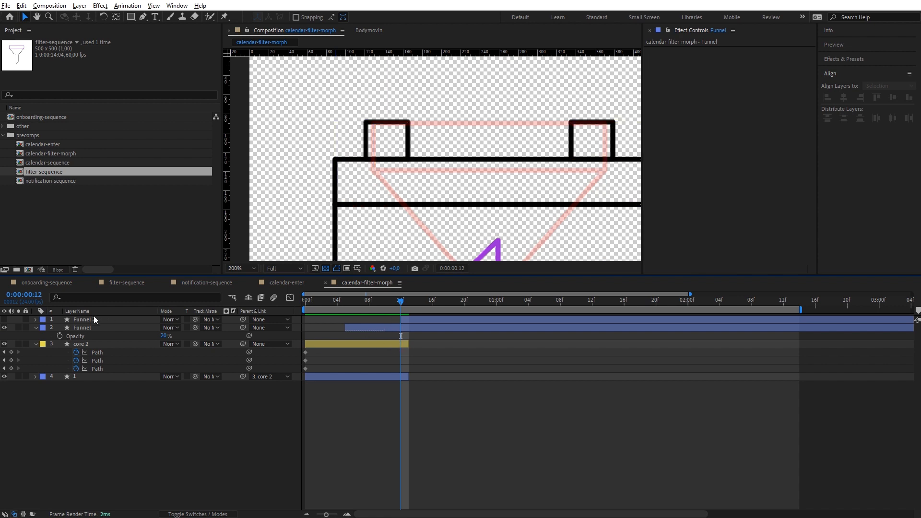
Step: At 0:00:00:12, move all core 2 paths up so the header's top edge meets the funnel guide's top edge
left_click(345, 343)
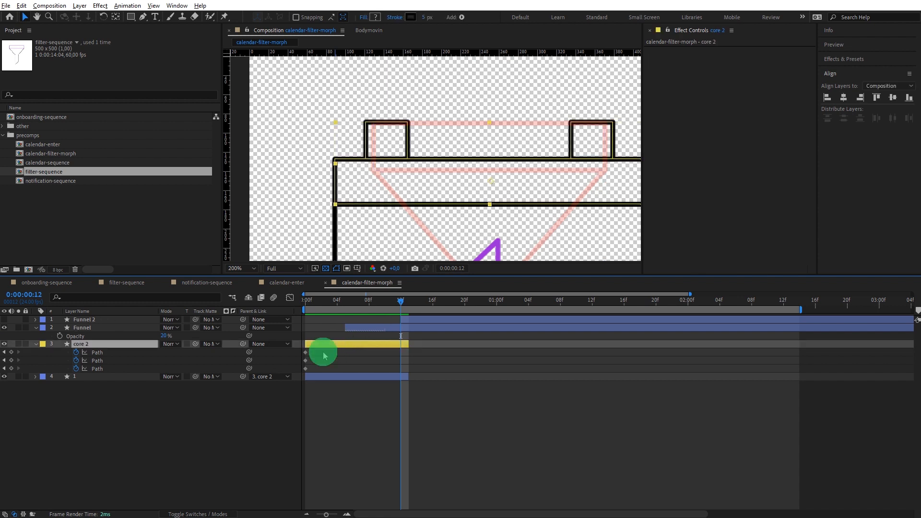
left_click_drag(323, 353, 285, 372)
key("v")
key("space")
left_click_drag(467, 177, 401, 199)
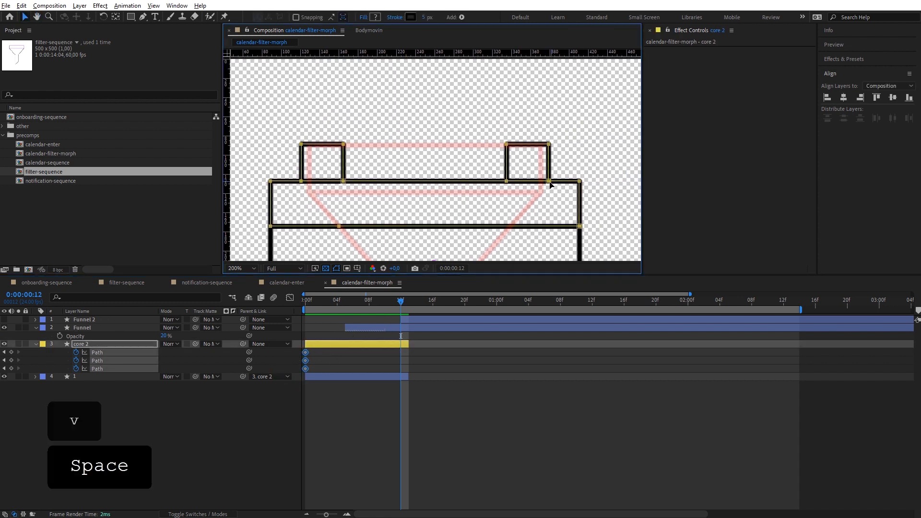
left_click_drag(549, 183, 547, 148)
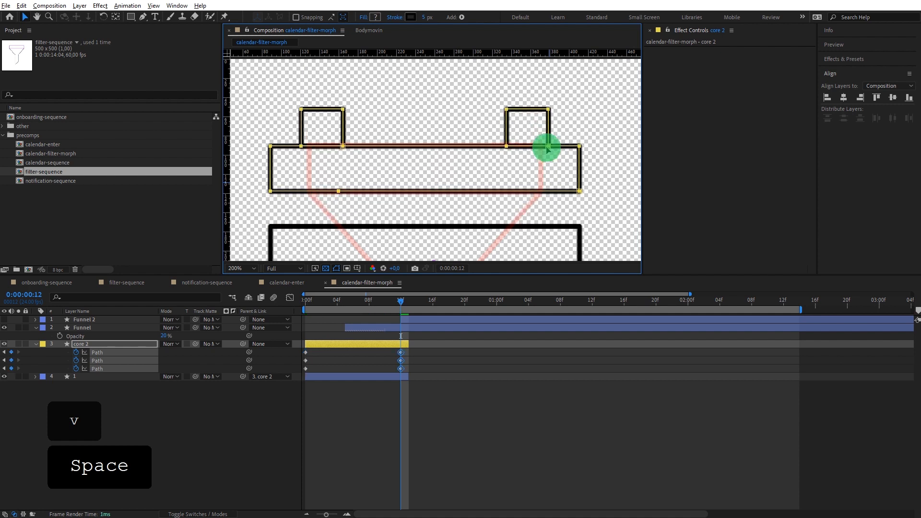
Step: Widen the right calendar ring at 0:00:00:12 so it spans from the centre to the funnel guide's right edge
left_click_drag(564, 88, 433, 135)
double_click(506, 146)
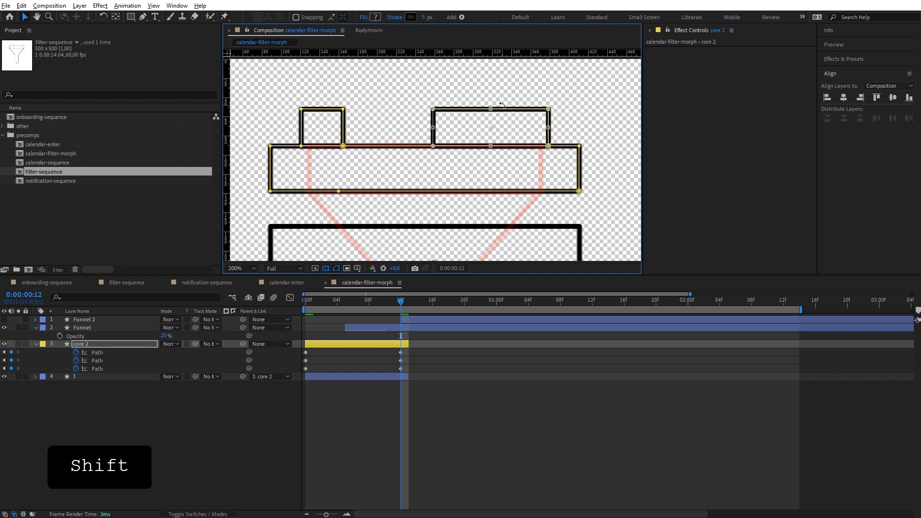
left_click_drag(548, 127, 542, 128)
key("Return")
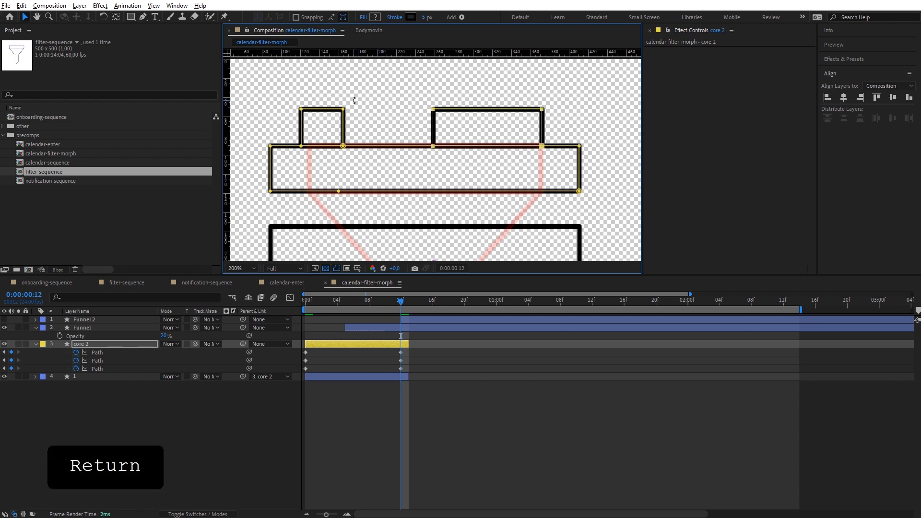
Step: Show the proportional grid and widen the left calendar ring to span from the funnel guide's left edge to the centre
left_click(299, 146)
left_click(302, 147)
left_click_drag(302, 147, 427, 147)
double_click(308, 147)
left_click(358, 269)
left_click(379, 292)
key("ctrl+z")
key("Return")
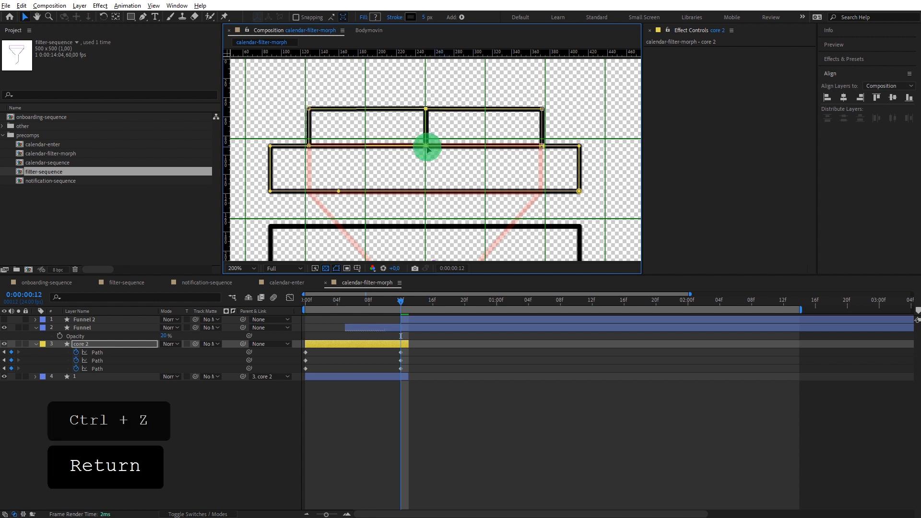
Step: Flatten both rings at 0:00:00:12 by moving their upper points down onto the header's top edge
left_click_drag(305, 93, 556, 120)
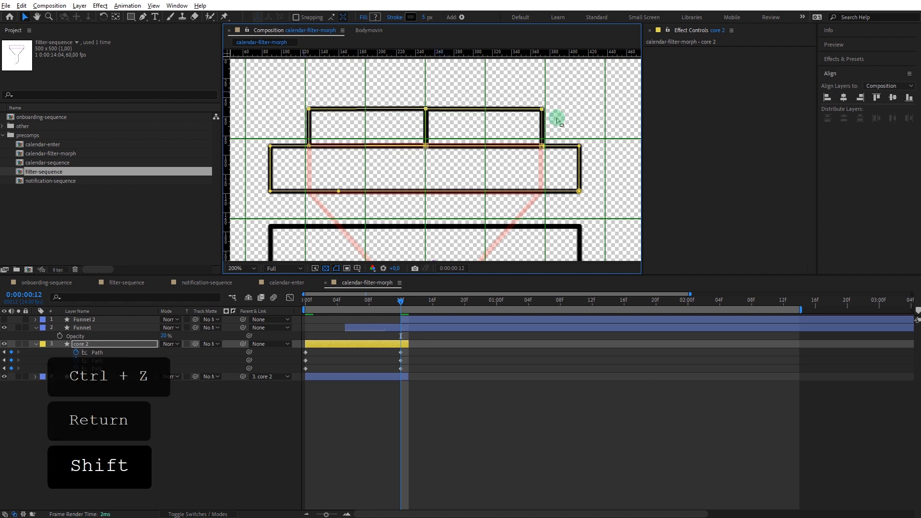
left_click_drag(427, 110, 428, 147)
key("shift")
mouse_move(394, 309)
left_mouse_down()
mouse_move(302, 319)
mouse_move(417, 301)
mouse_move(400, 302)
left_mouse_up()
Step: Pull in both sides of the calendar header to match the funnel guide's top rectangle at 0:00:00:12
left_click_drag(290, 136, 308, 189)
left_click_drag(592, 120, 544, 193)
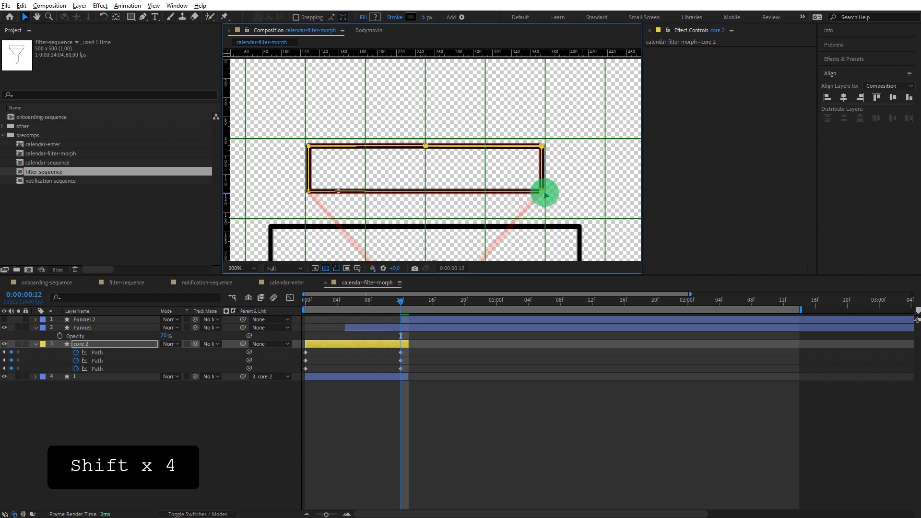
Step: Apply Easy Ease to all of the core 2 path keyframes and preview the morph from the start
left_click_drag(544, 194, 582, 171)
key("space")
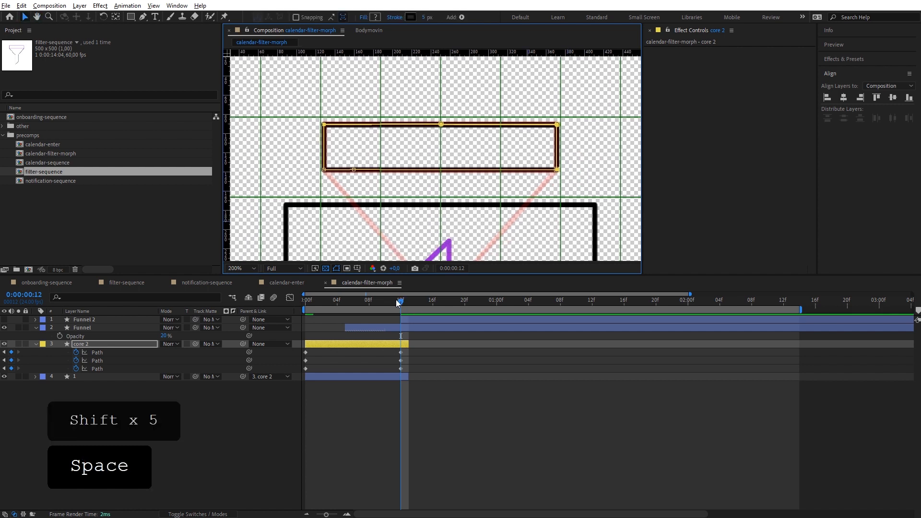
left_click_drag(398, 302, 305, 312)
left_click_drag(413, 350, 283, 374)
key("F9")
key("space")
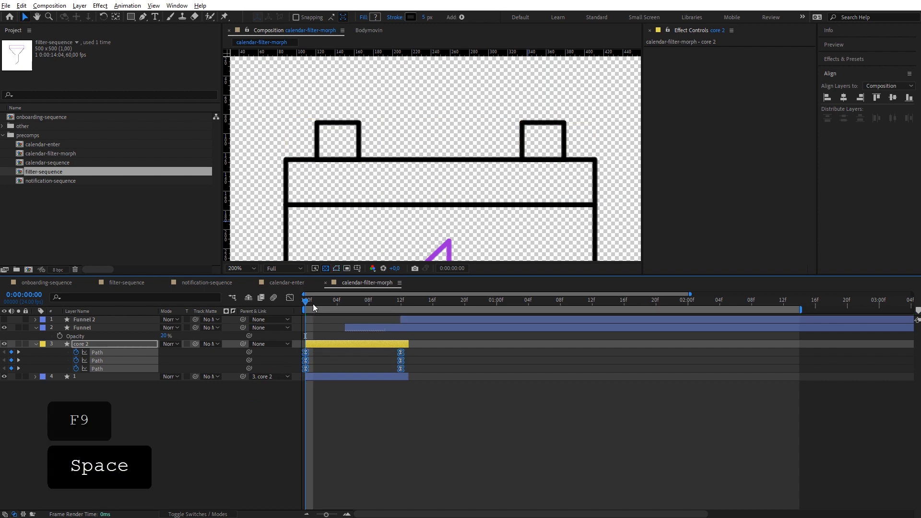
left_click(310, 301)
key("space")
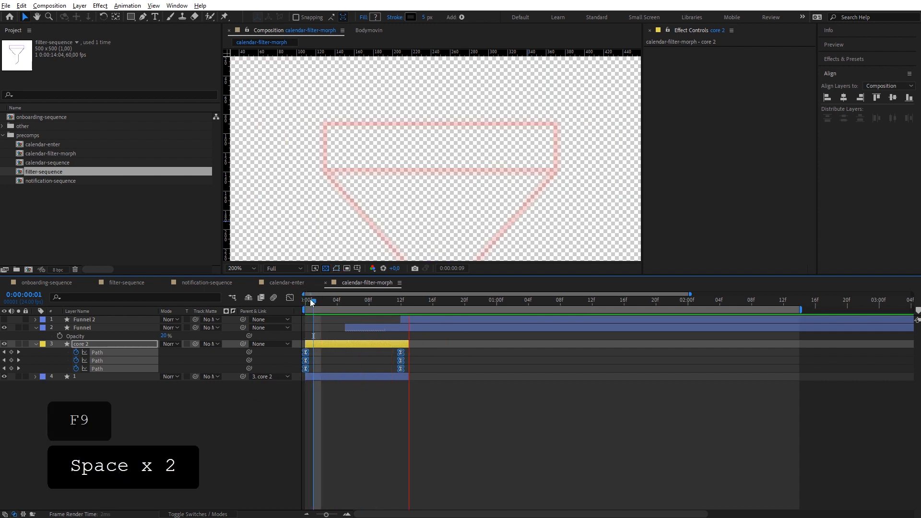
left_click(302, 302)
Step: Add starting keyframes at 0:00:00:00 to both paths of layer 1
left_click(473, 383)
key("space")
left_click(667, 145)
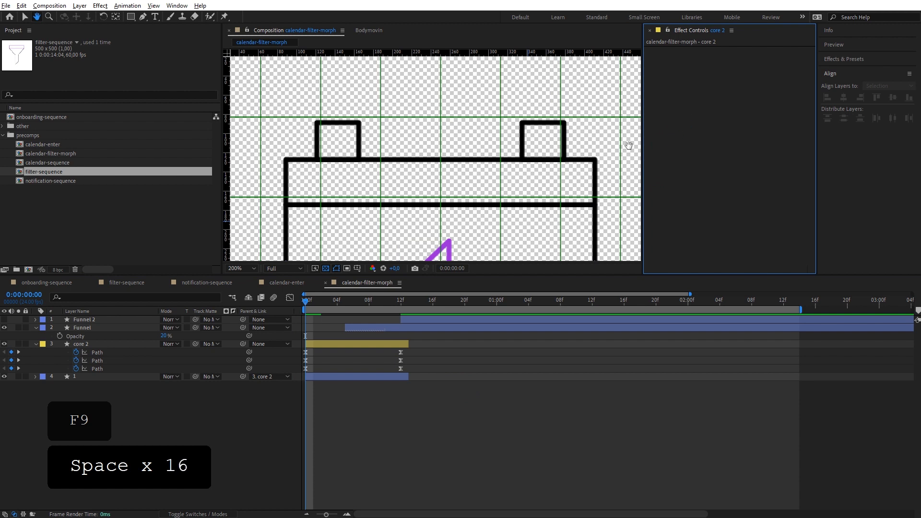
key("u")
key("u")
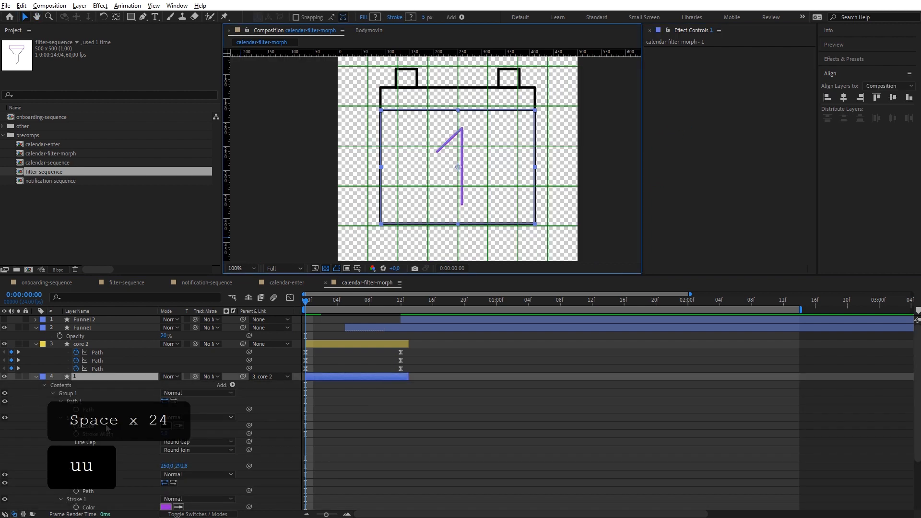
left_click(94, 411)
mouse_move(546, 225)
left_mouse_down()
mouse_move(519, 174)
mouse_move(380, 121)
mouse_move(359, 90)
left_mouse_up()
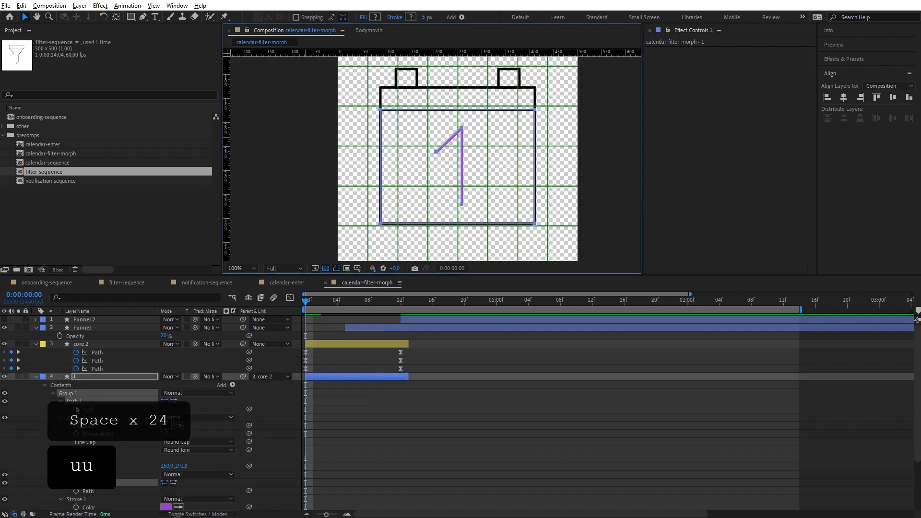
key("u")
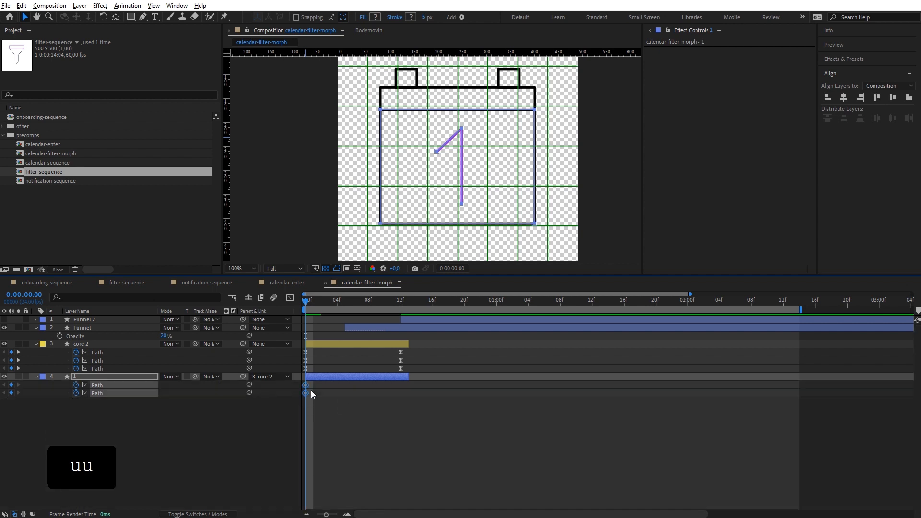
left_click(303, 421)
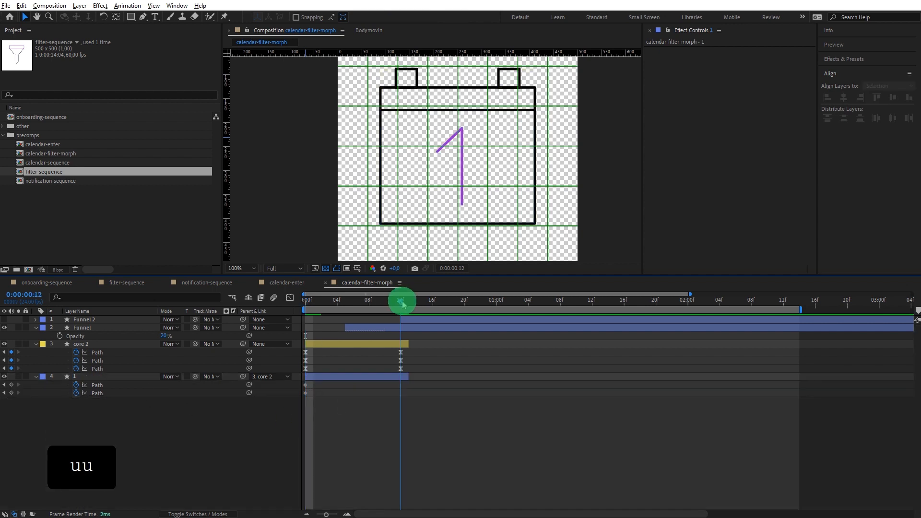
Step: At 0:00:00:12, add one point to the calendar body's left side and two points to its right side with the Pen tool
left_click(316, 376, "shift")
key("space")
mouse_move(510, 154)
left_mouse_down()
mouse_move(507, 171)
mouse_move(504, 131)
mouse_move(504, 147)
left_mouse_up()
scroll(508, 168, "up", 1)
scroll(504, 134, "down", 1)
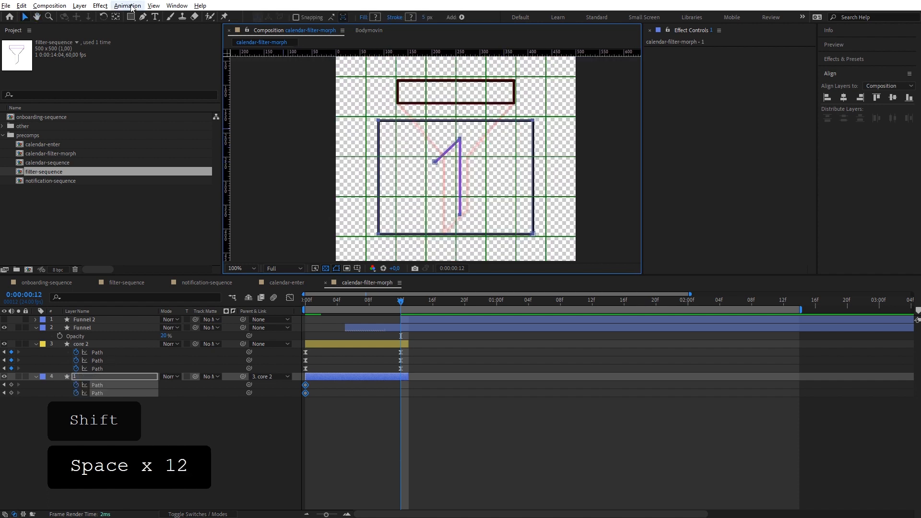
left_click(144, 18)
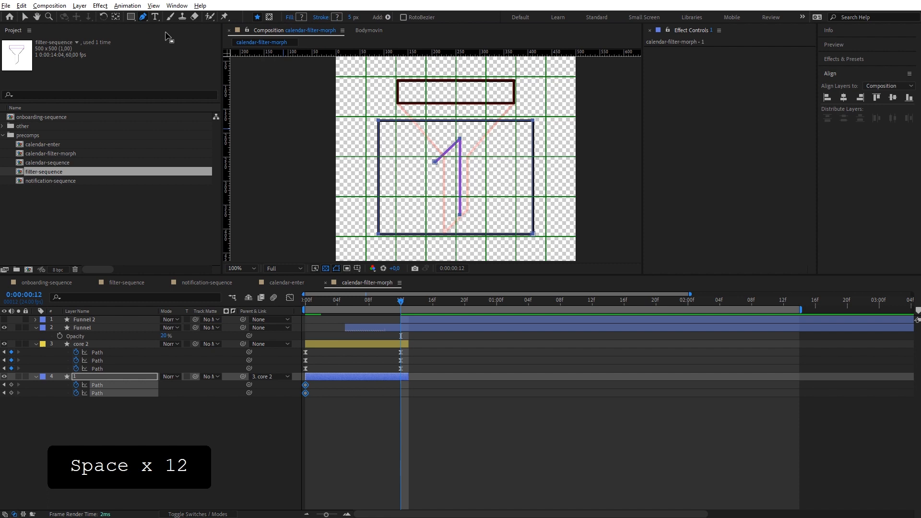
left_click(380, 161)
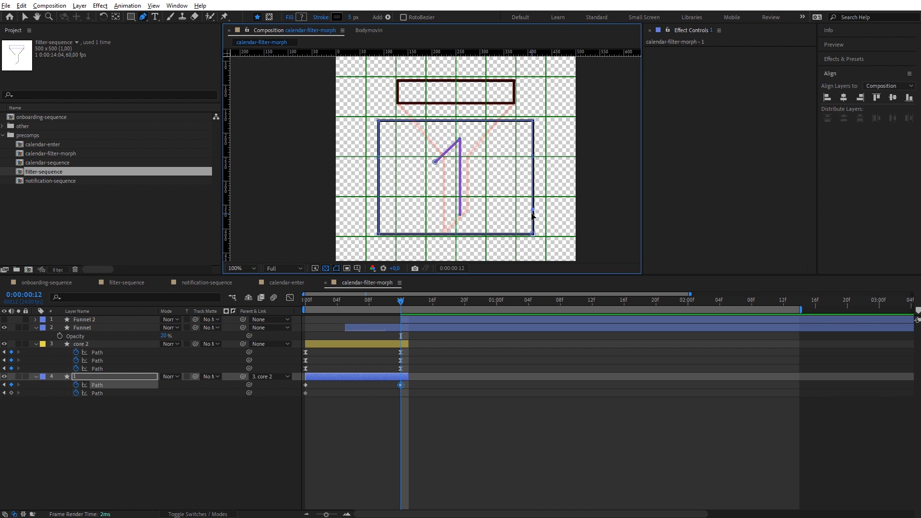
Step: Pull the calendar body's top corners in to the lower corners of the funnel's top rectangle
key("v")
scroll(434, 159, "up", 1)
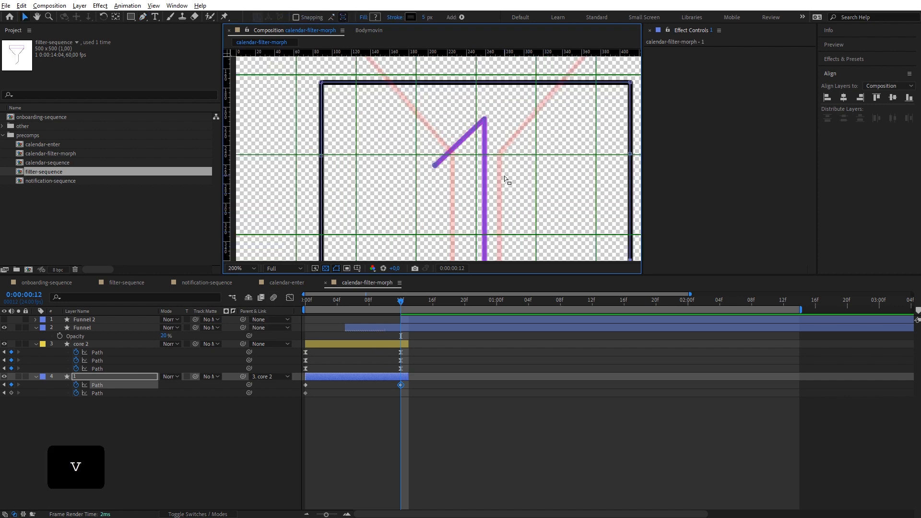
left_click_drag(502, 177, 475, 235)
left_click_drag(607, 131, 330, 106)
double_click(293, 106)
key("Return")
Step: Narrow the calendar body's side points and bottom-left corner inward to match the funnel guide's stem
left_click(606, 206)
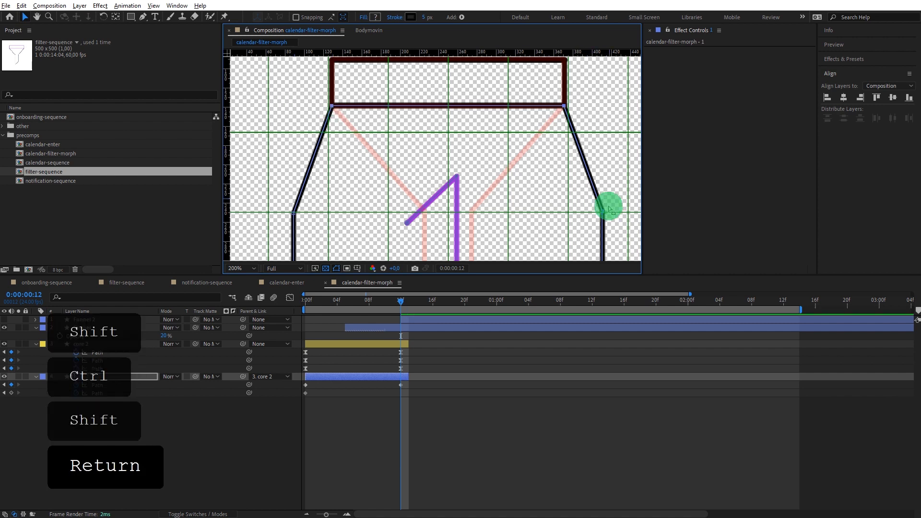
left_click(283, 218)
key("space")
left_click_drag(314, 213, 335, 109)
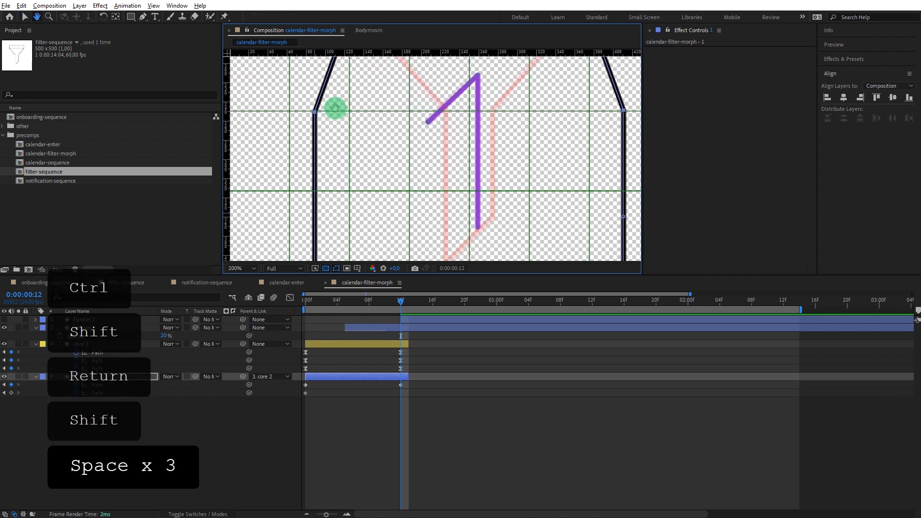
left_click_drag(343, 171, 335, 114)
left_click_drag(324, 201, 298, 220)
key("space")
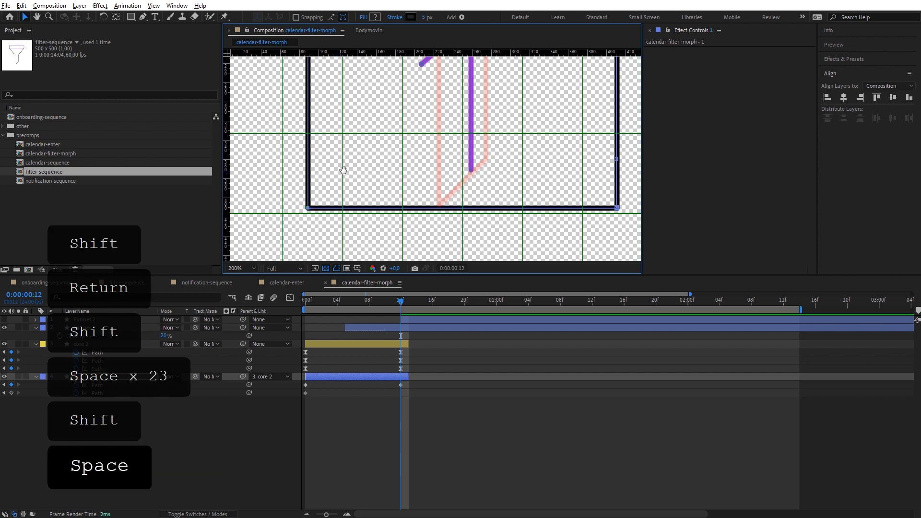
left_click_drag(343, 170, 313, 205)
left_click_drag(615, 183, 449, 195)
key("space")
double_click(580, 228)
left_click_drag(503, 240, 493, 139)
key("Return")
Step: Move the body's bottom-right corner onto the stem's bottom-left corner to form the funnel's slanted tip
left_click_drag(568, 179, 395, 176)
left_click(399, 181)
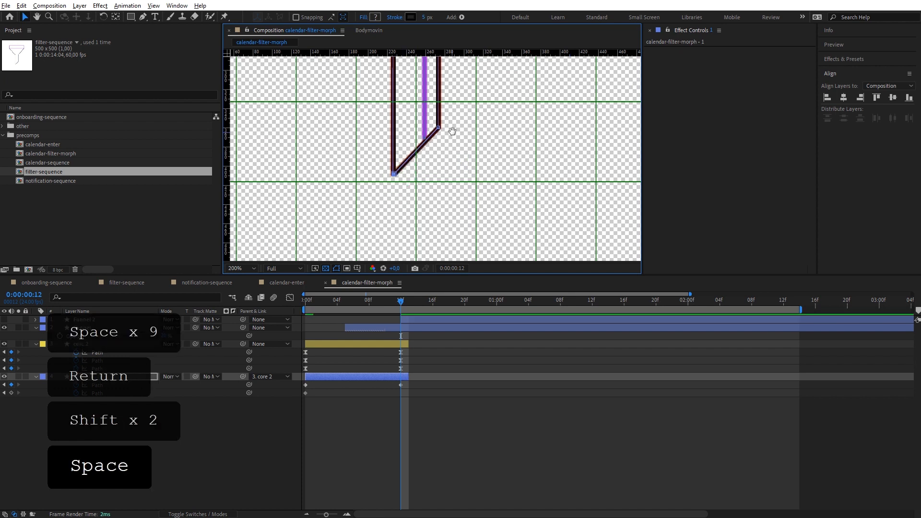
left_click_drag(471, 100, 475, 216)
scroll(479, 176, "down", 1)
left_click_drag(483, 174, 490, 204)
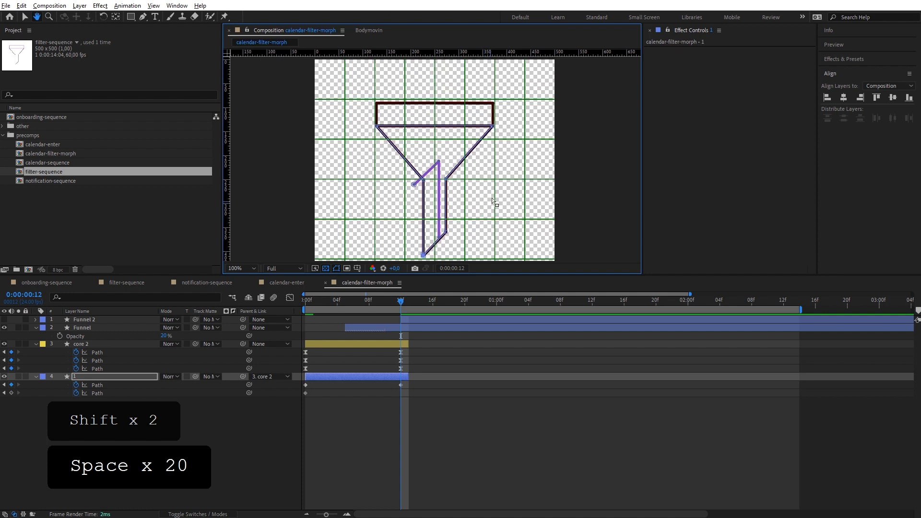
Step: Apply Easy Ease to both keyframes of the calendar body's path and preview the morph from 0:00:00:00
left_click(400, 385)
left_click(294, 385)
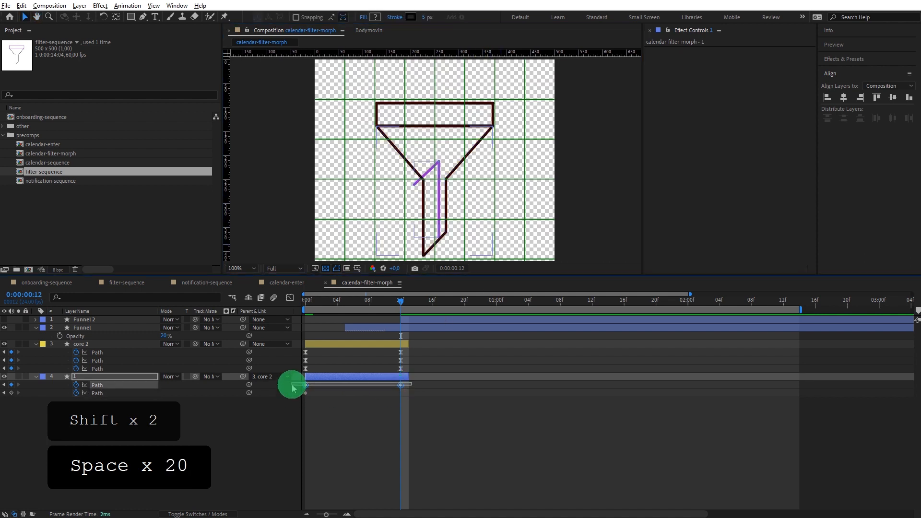
key("F9")
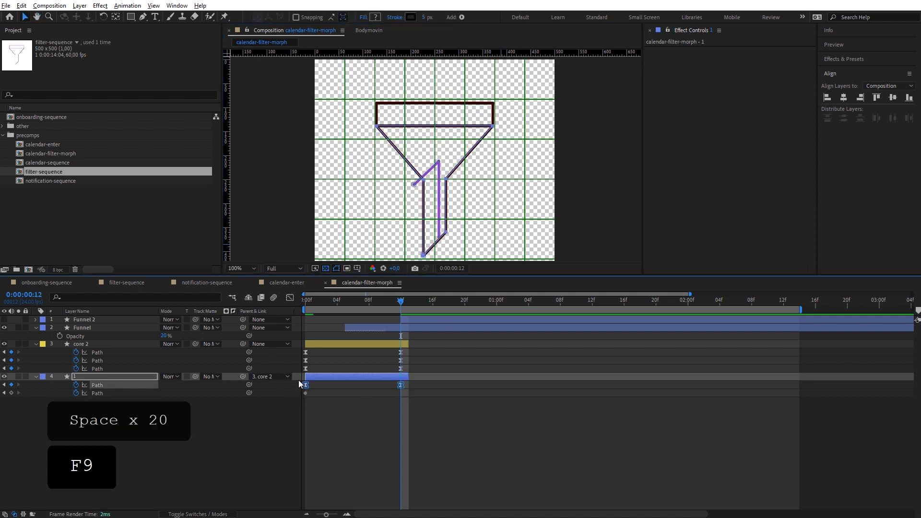
left_click_drag(401, 300, 294, 304)
key("space")
key("space")
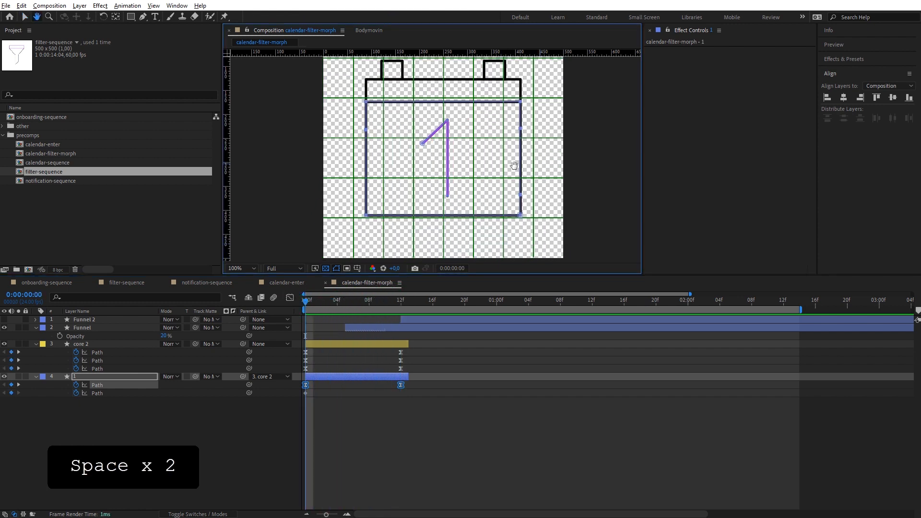
Step: Add Trim Paths to Group 2, the purple numeral in layer 1
left_click(327, 376)
key("u")
key("u")
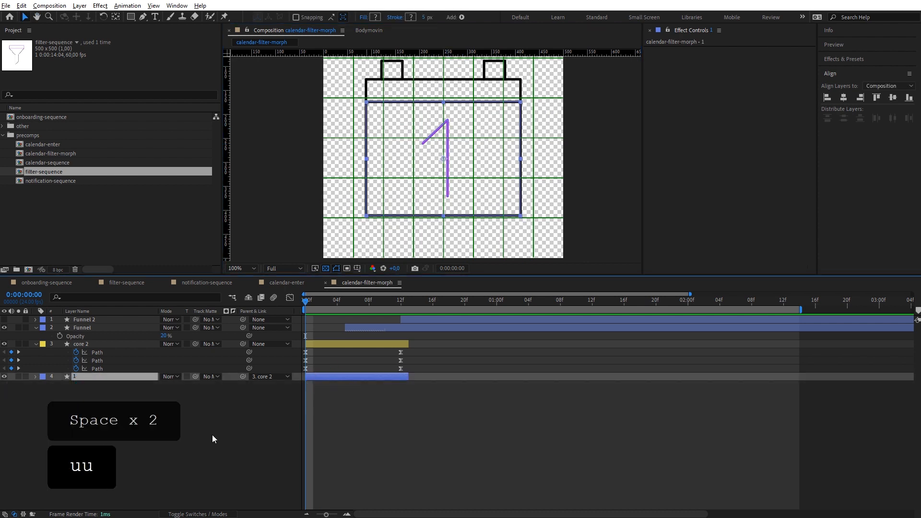
scroll(97, 441, "down", 3)
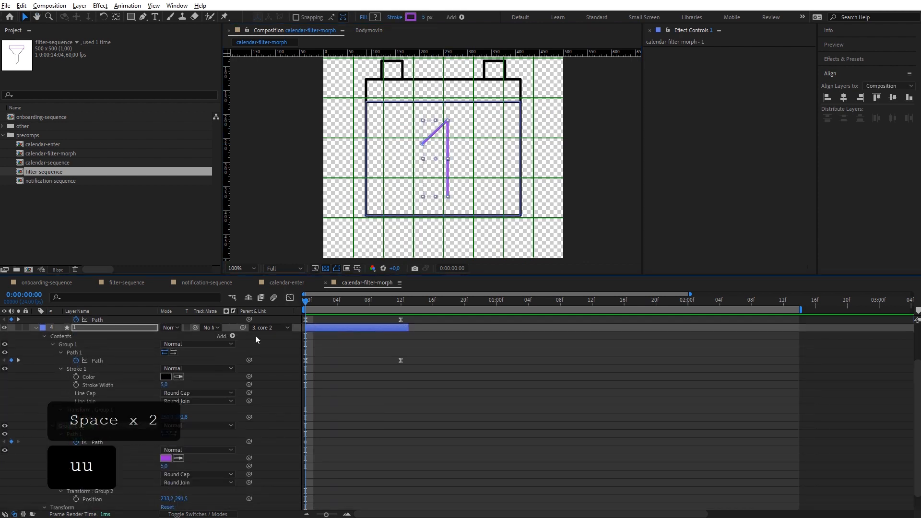
left_click(232, 336)
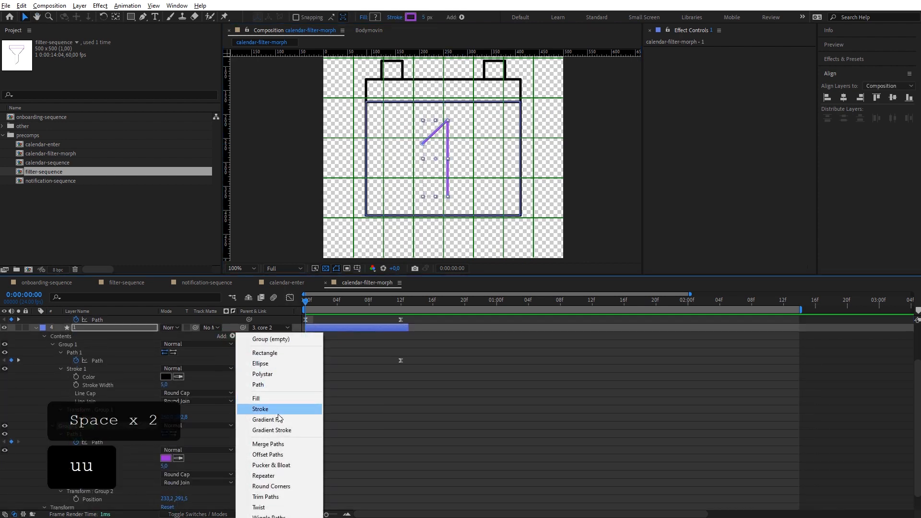
left_click(283, 495)
Step: Keyframe the numeral's Trim Paths Start at 0% at 0:00:00:00 and list only the layer's animated properties
left_click(61, 450)
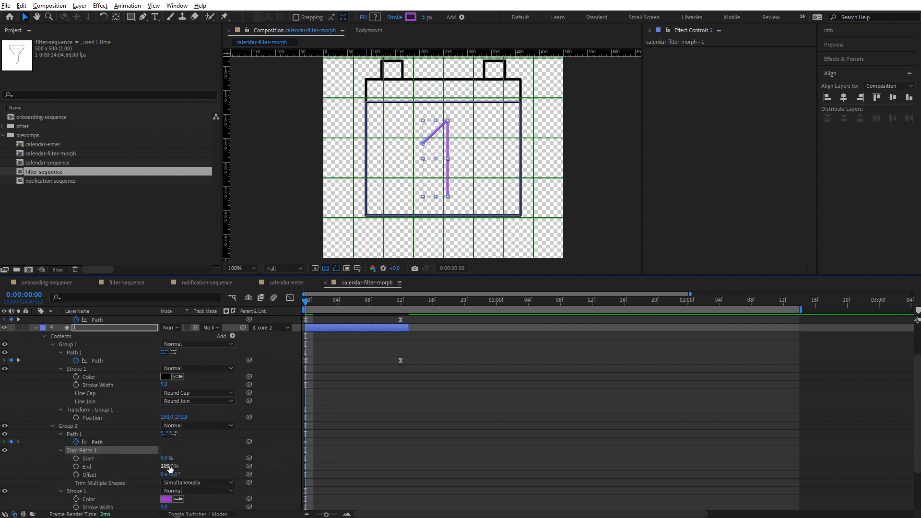
left_click_drag(167, 467, 191, 463)
left_click(76, 458)
key("u")
key("u")
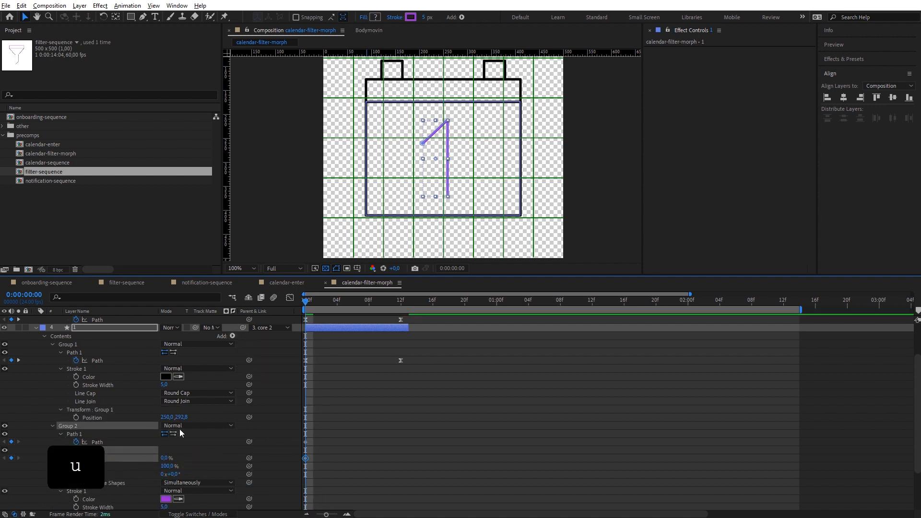
Step: At 0:00:00:12, move the numeral's path onto the funnel stem's left edge and set its trim Start to 100%
left_click_drag(346, 307, 398, 304)
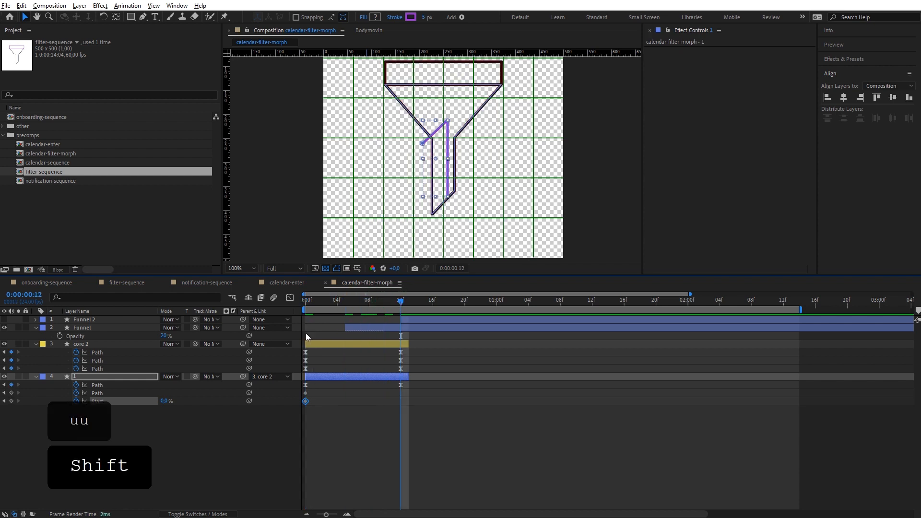
left_click(304, 392)
key("v")
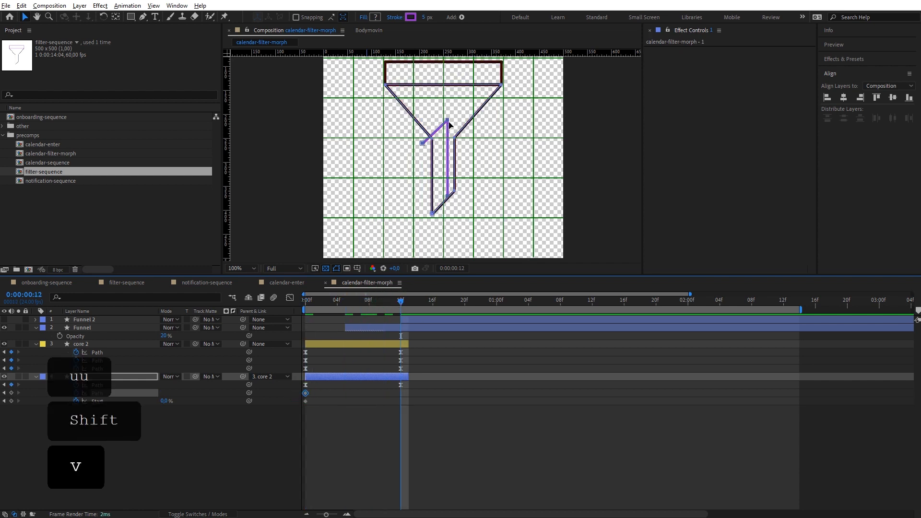
left_click_drag(448, 121, 431, 136)
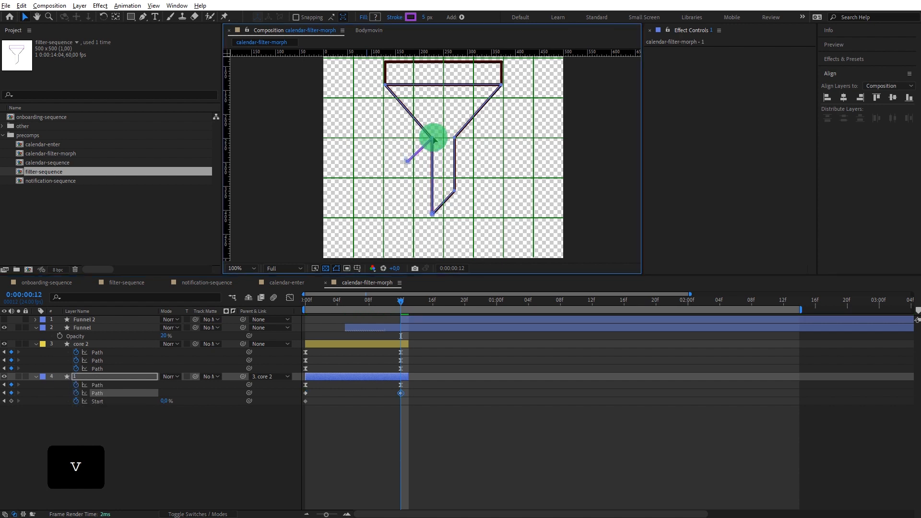
left_click_drag(167, 403, 373, 403)
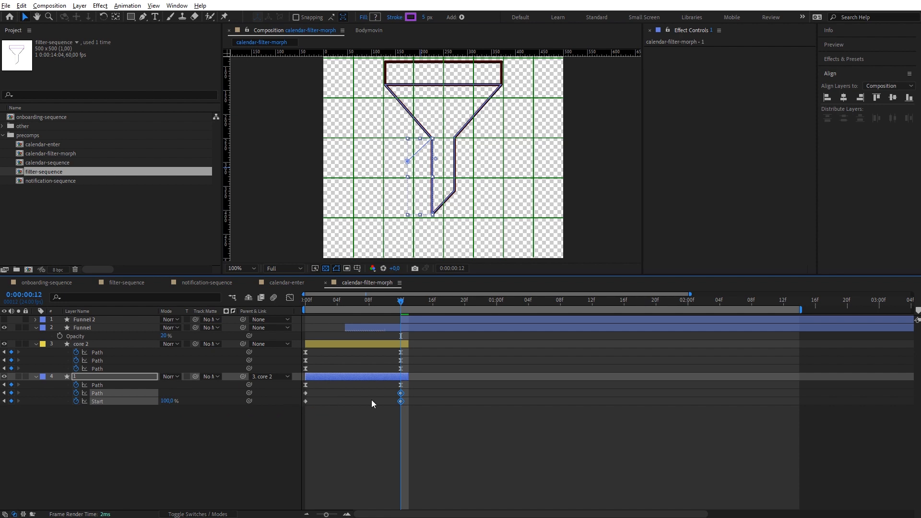
left_click(443, 446)
Step: Apply Easy Ease to all path and trim Start keyframes of layer 1
left_click(398, 304)
left_click_drag(398, 304, 267, 350)
left_click(402, 440)
left_click_drag(401, 439, 286, 381)
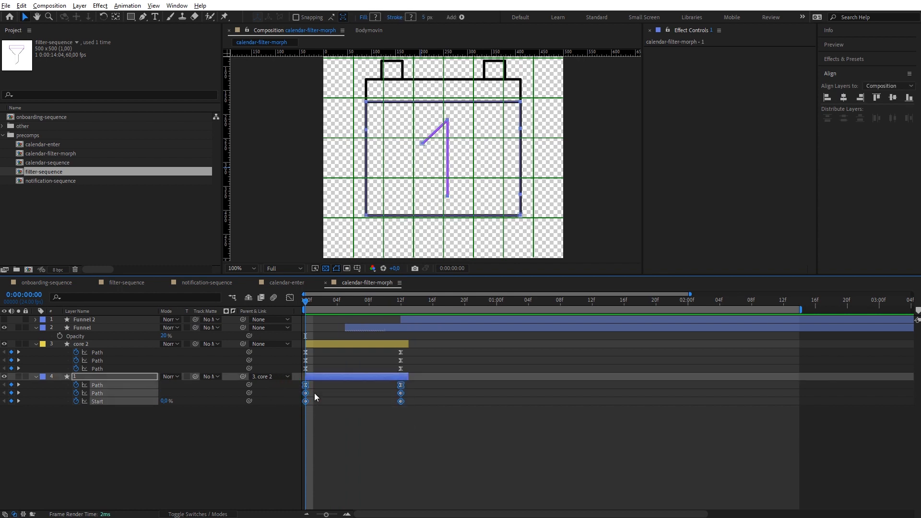
key("F9")
Step: Delete the semi-transparent Funnel guide layer and make the Funnel 2 layer visible
left_click(404, 303)
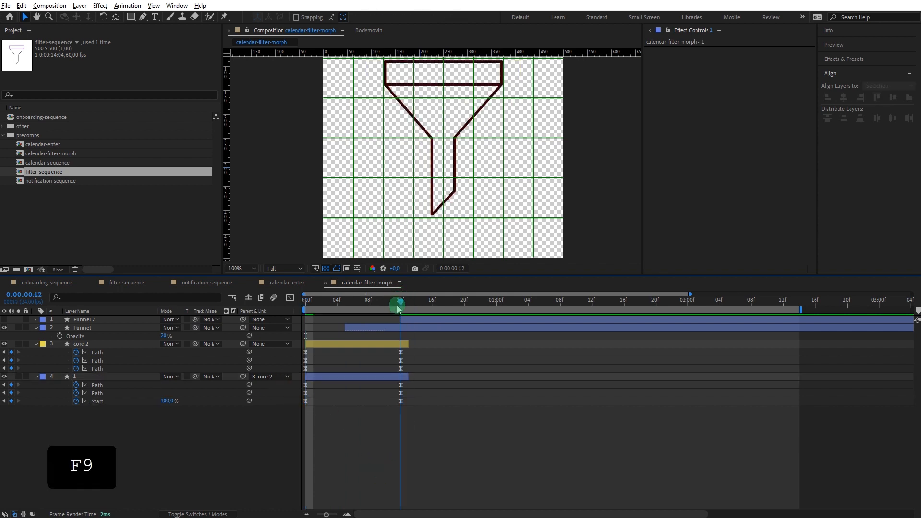
left_click(405, 318, "shift")
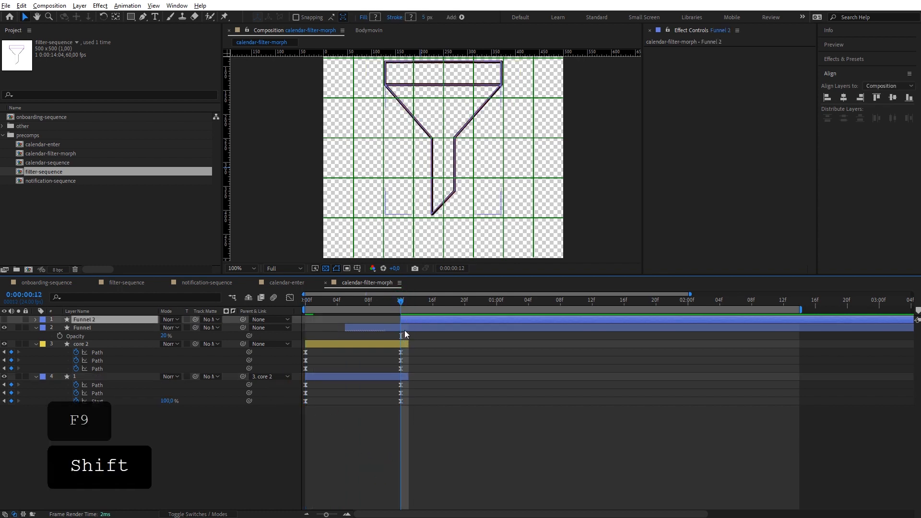
left_click(383, 327)
key("Delete")
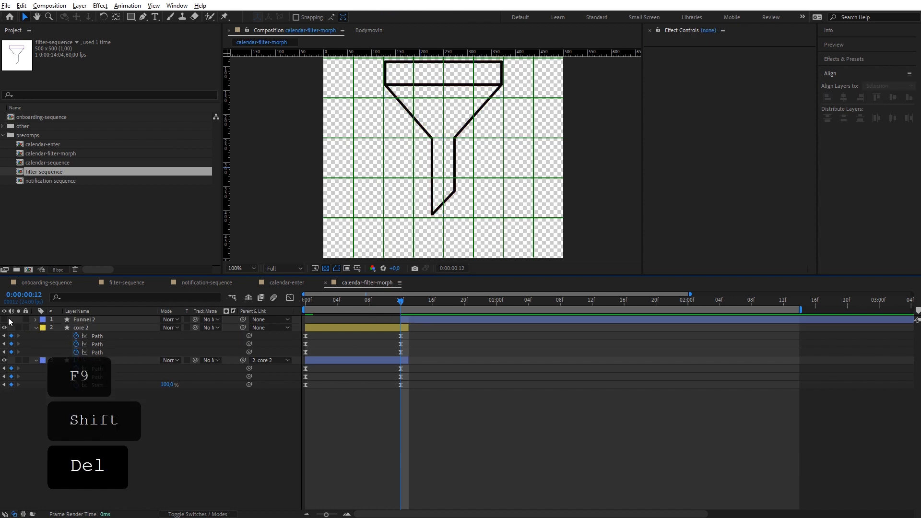
Step: Trim the ends of the core 2 and 1 layers to 0:00:00:12, where the Funnel 2 layer starts
left_click(402, 327)
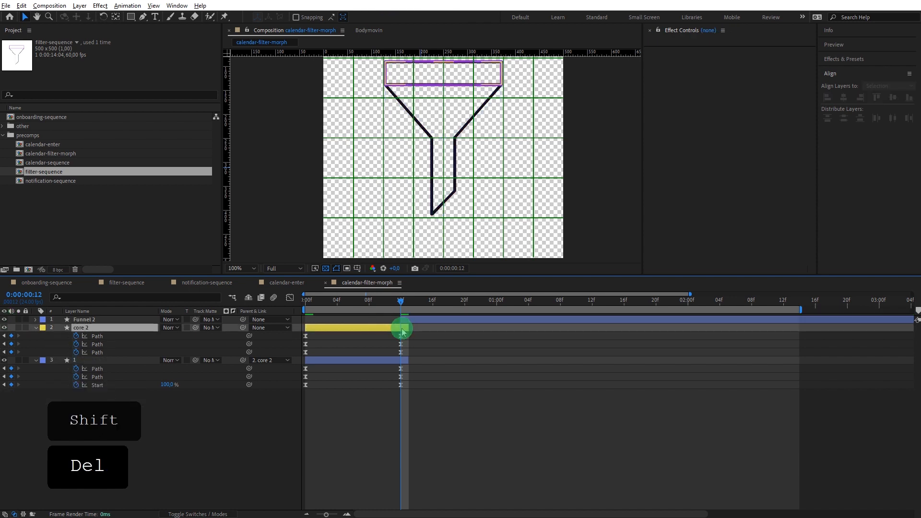
left_click(401, 361, "shift")
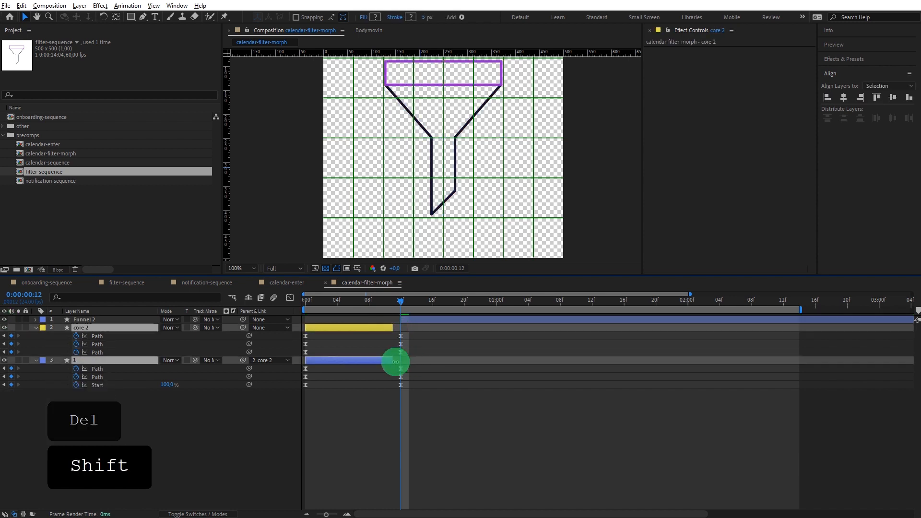
left_click(423, 409)
Step: Copy the purple stroke Color of Group 1 in the Funnel 2 layer and collapse the layer's properties
left_click_drag(393, 303, 424, 303)
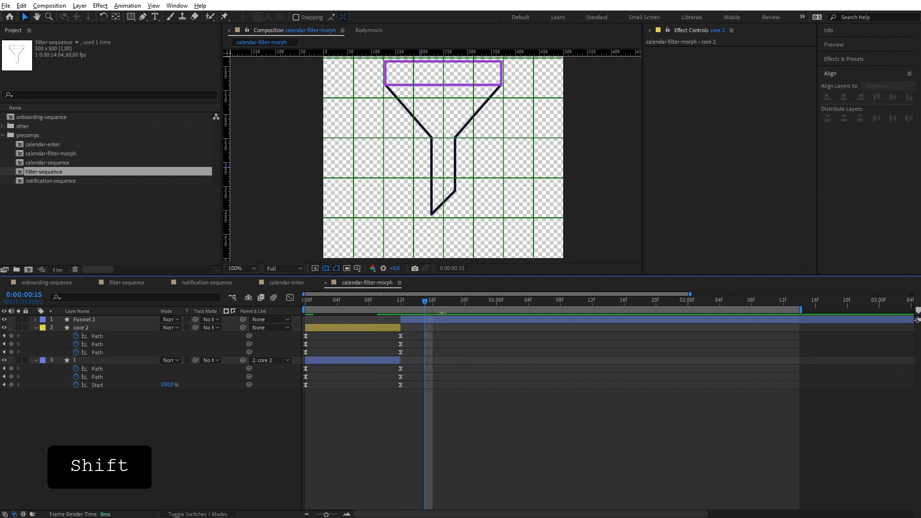
left_click(449, 320)
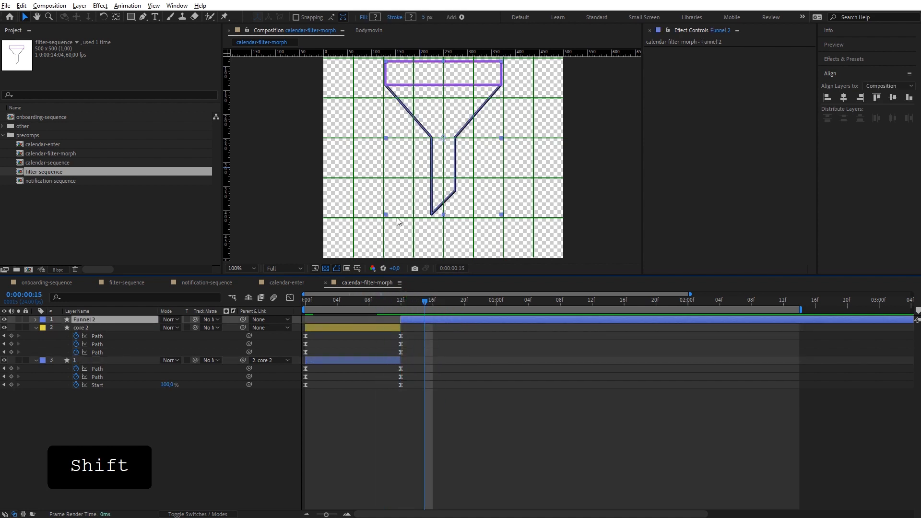
key("u")
key("u")
left_click(110, 366)
key("ctrl+c")
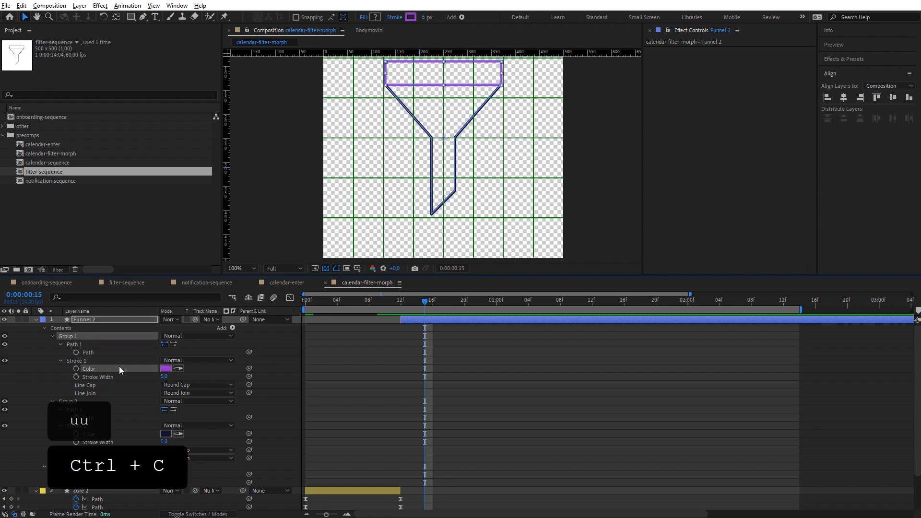
key("u")
Step: At 0:00:00:06, reveal core 2's modified properties and select Group 3, the calendar's header rectangle
left_click(353, 300)
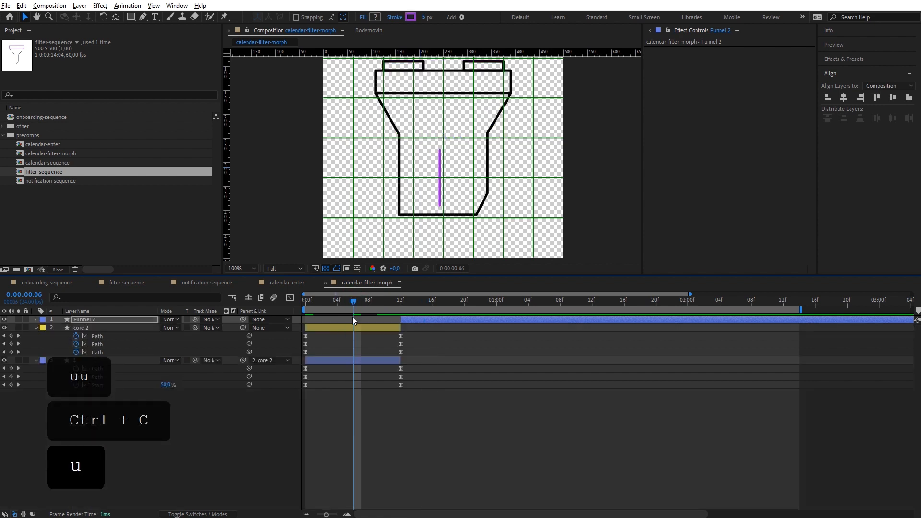
left_click(358, 327)
key("u")
key("u")
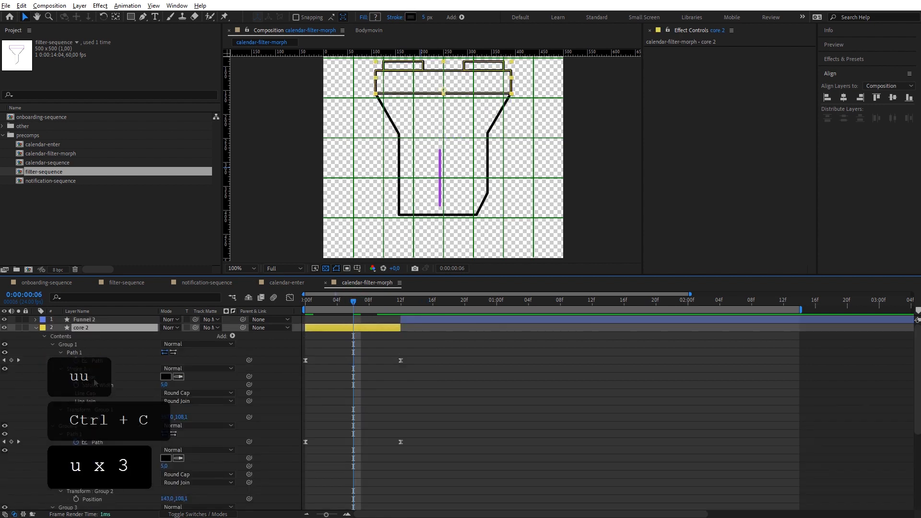
left_click(94, 378)
scroll(84, 343, "down", 2)
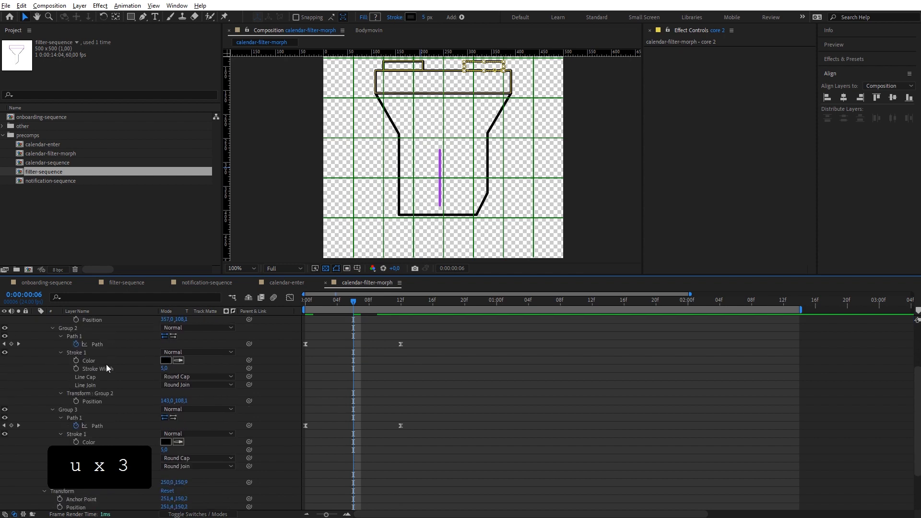
scroll(106, 367, "down", 2)
left_click(422, 85)
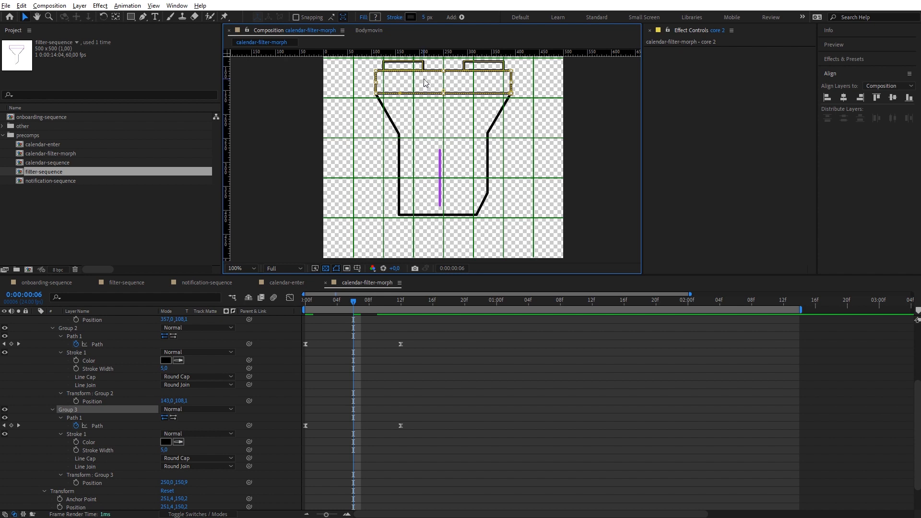
Step: Keyframe Group 3's black stroke Color, list only the animated properties, and move the keyframe to 0:00:00:08
left_click(76, 442)
key("u")
key("u")
key("u")
key("u")
key("u")
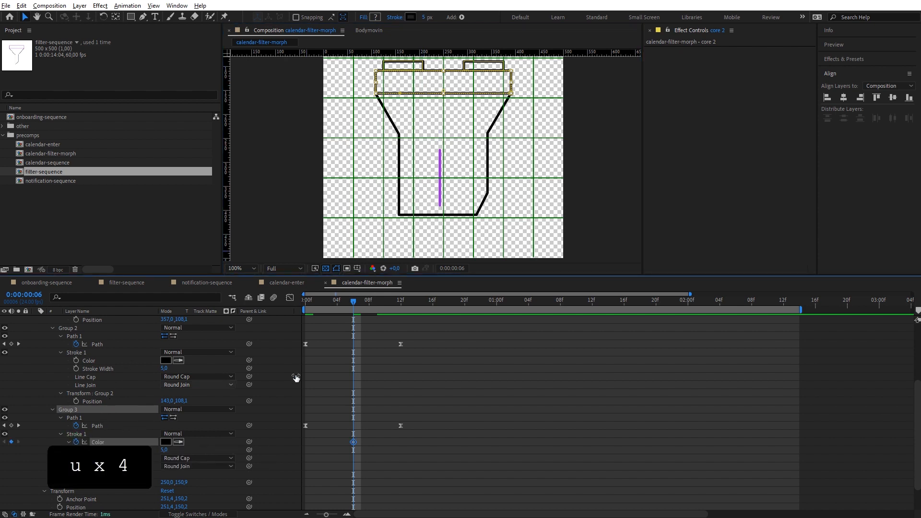
left_click_drag(353, 362, 339, 362)
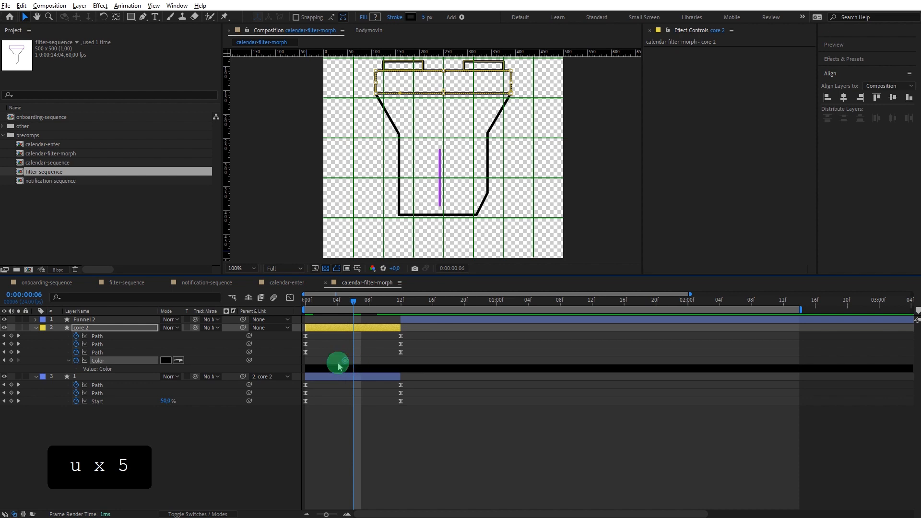
Step: At 0:00:00:16, reveal Funnel 2's modified properties and copy the purple stroke Color of its top rectangle
left_click(423, 318)
key("u")
key("u")
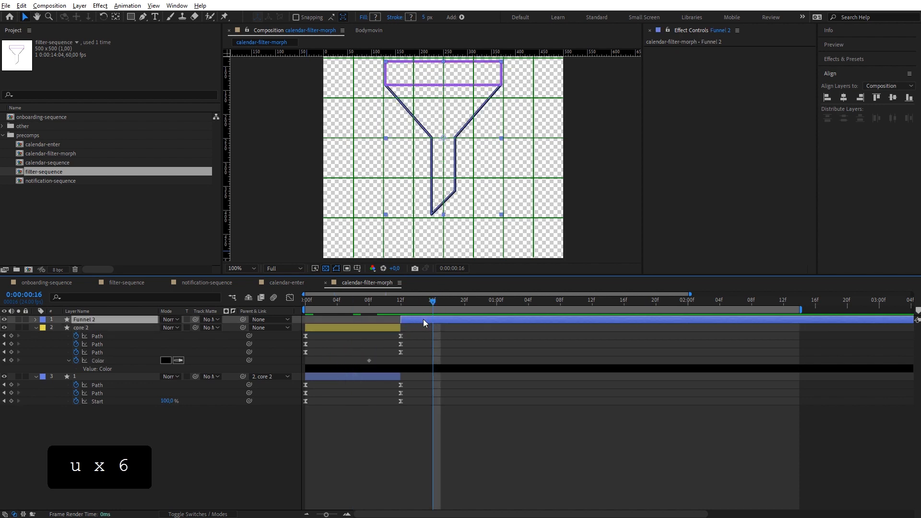
scroll(170, 389, "down", 2)
scroll(160, 375, "up", 2)
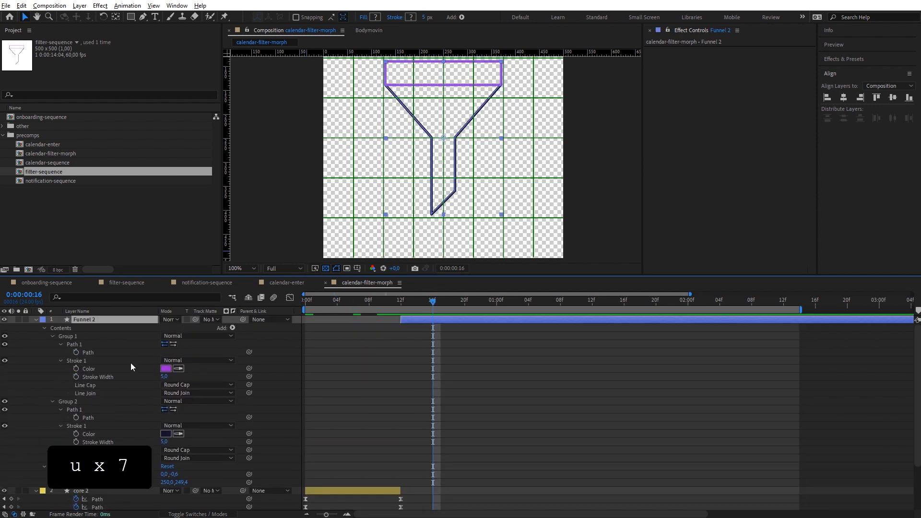
left_click(130, 367)
key("ctrl+c")
Step: Paste the purple onto core 2's Color property at 0:00:00:16 and collapse the Funnel 2 layer
scroll(130, 366, "down", 3)
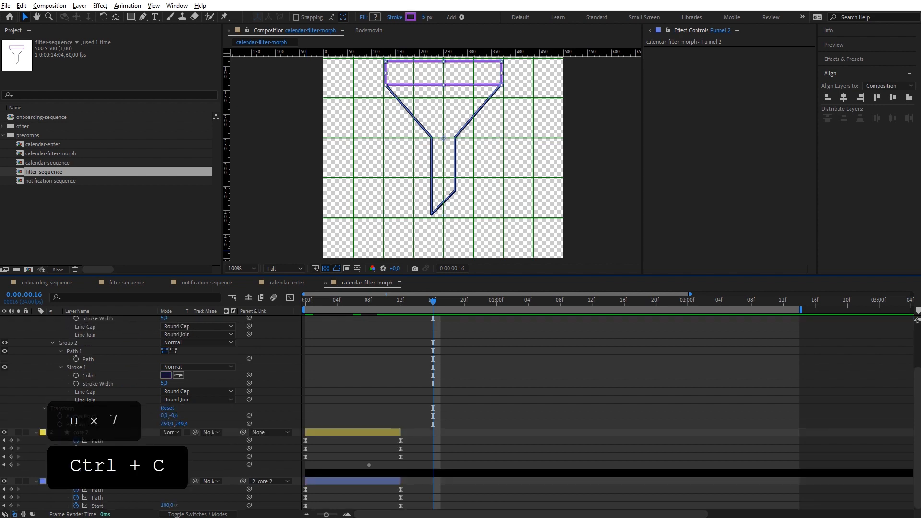
left_click(97, 464)
key("ctrl+v")
left_click(491, 437)
key("u")
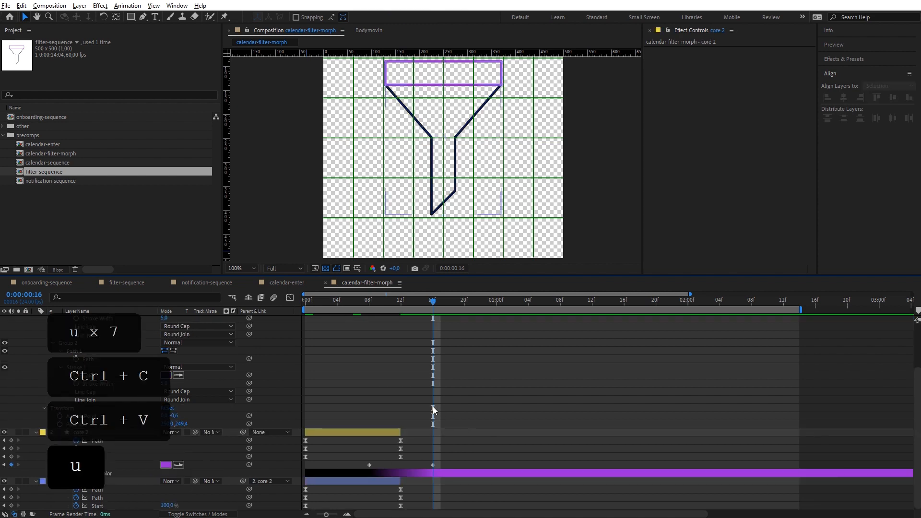
key("u")
Step: Retime core 2's Color keyframes to black at 0:00:00:04 and purple at 0:00:00:08, and preview the morph from the start
left_click(435, 363)
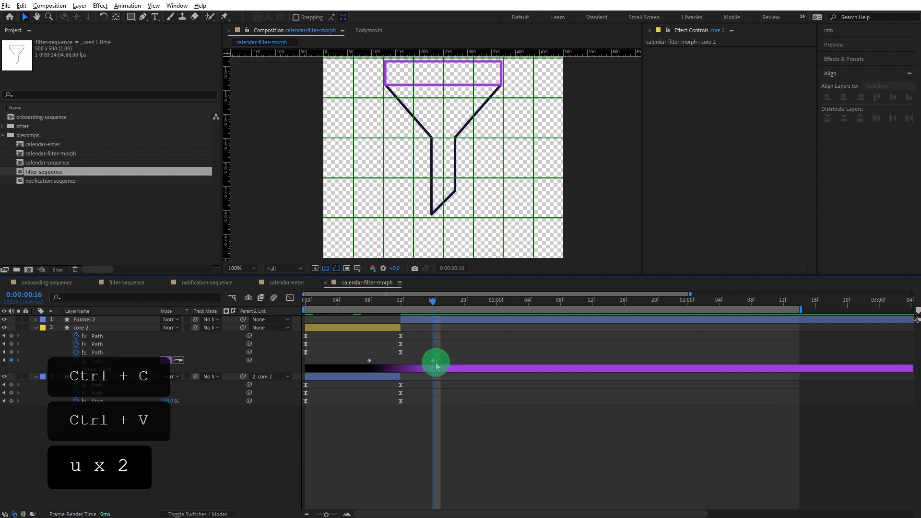
left_click_drag(436, 362, 369, 361)
left_click(337, 301)
left_click(332, 354)
left_click(368, 301)
left_click(384, 355)
left_click(337, 306)
key("space")
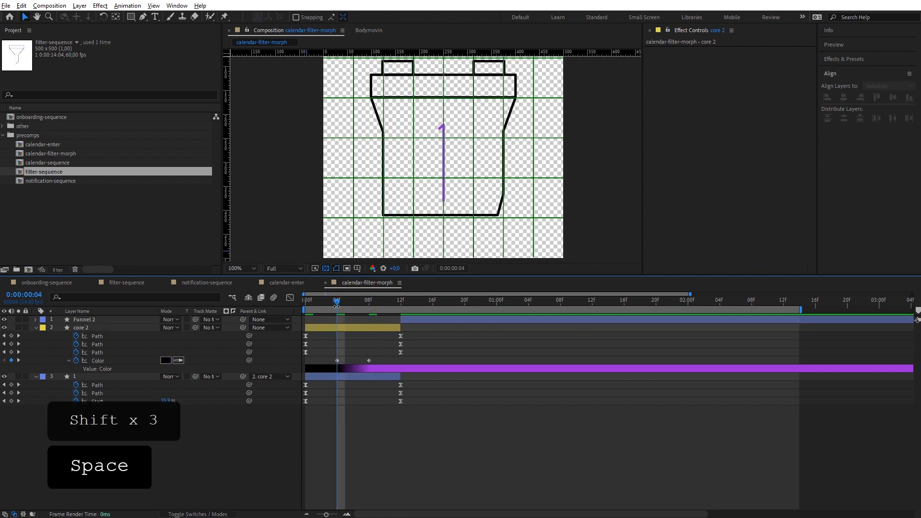
left_click(302, 307)
key("space")
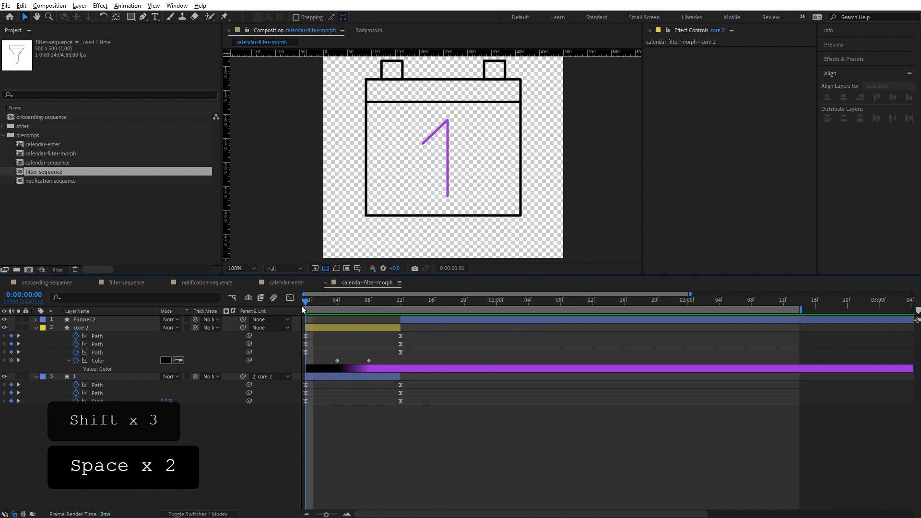
Step: Move Group 1 and Group 2 below Group 3 in core 2's contents and preview the new stacking order
left_click(340, 303)
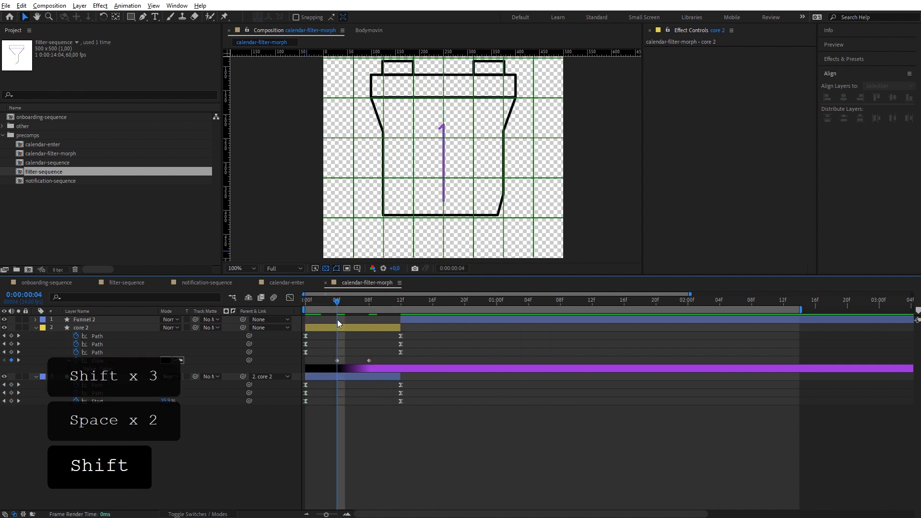
left_click(338, 327, "shift")
key("u")
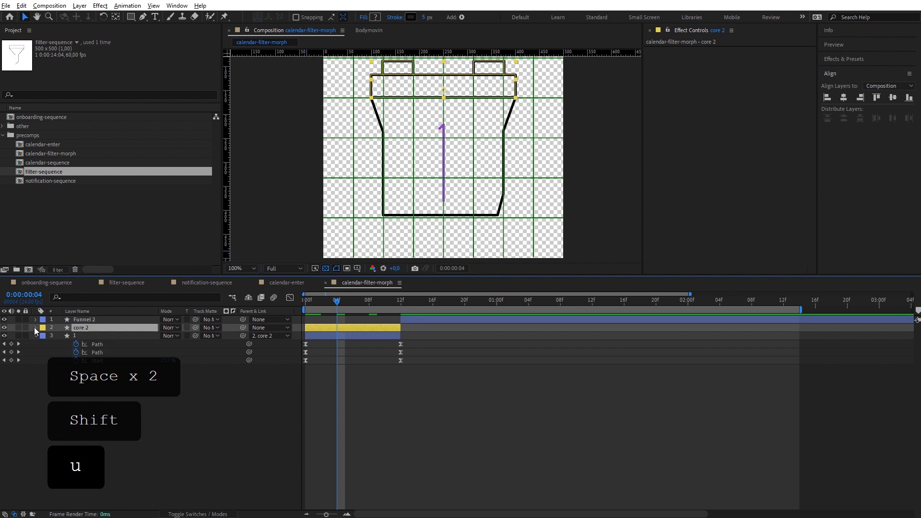
left_click(36, 328)
left_click(43, 336)
left_click(67, 344)
left_click(76, 352, "shift")
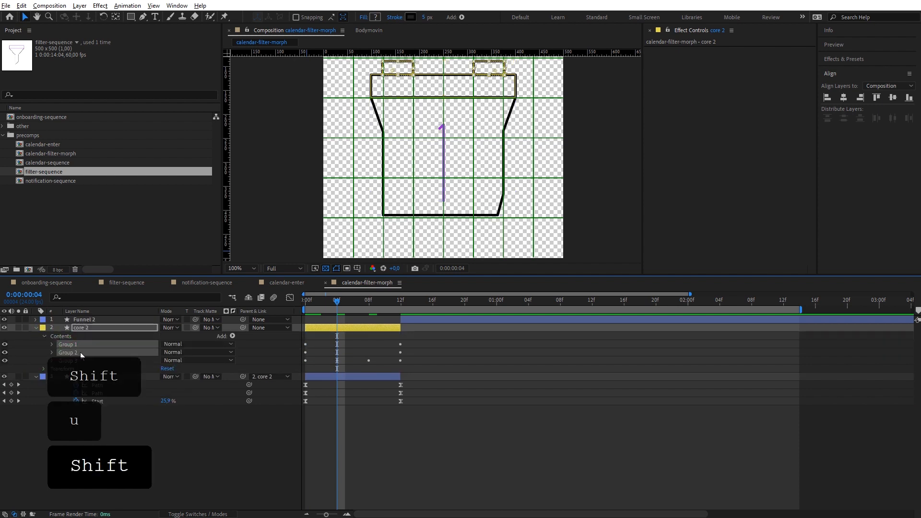
left_click_drag(80, 352, 81, 364)
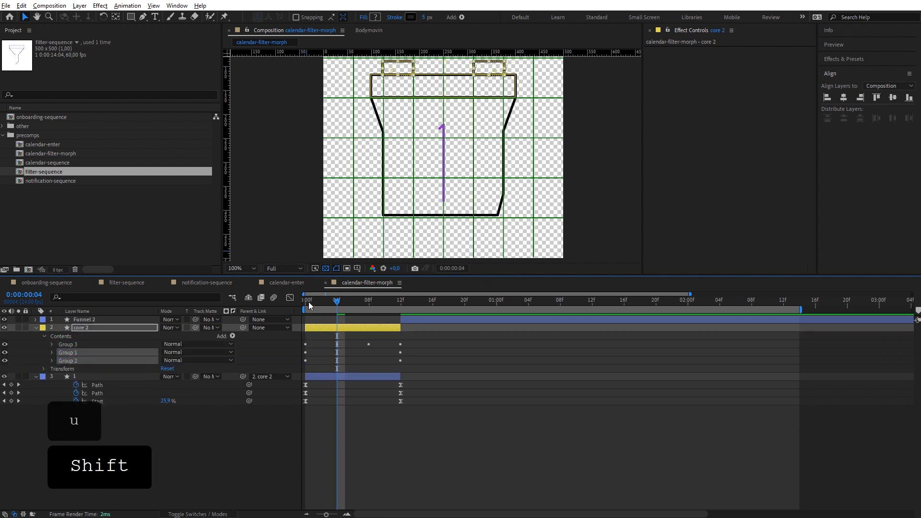
left_click_drag(337, 302, 306, 303)
key("space")
key("space")
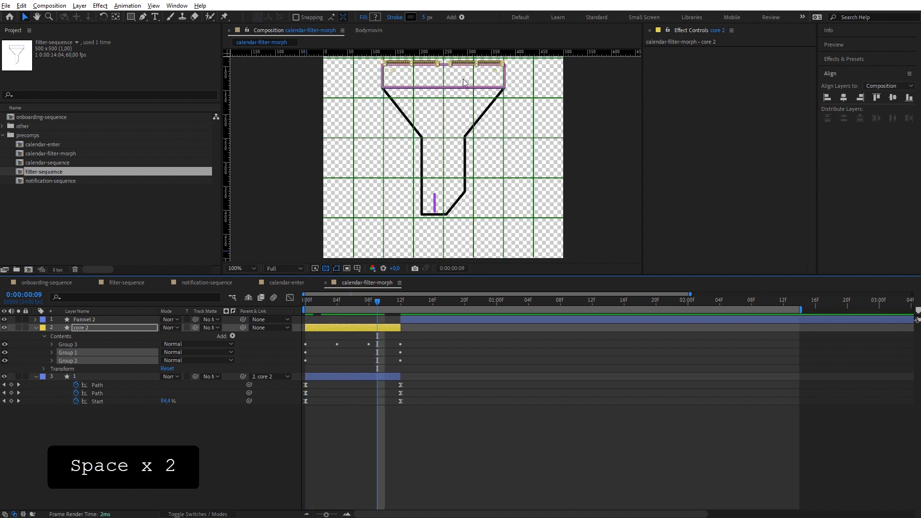
Step: Return to 0:00:00:00, collapse all layer properties and turn off the Proportional Grid
left_click(248, 451)
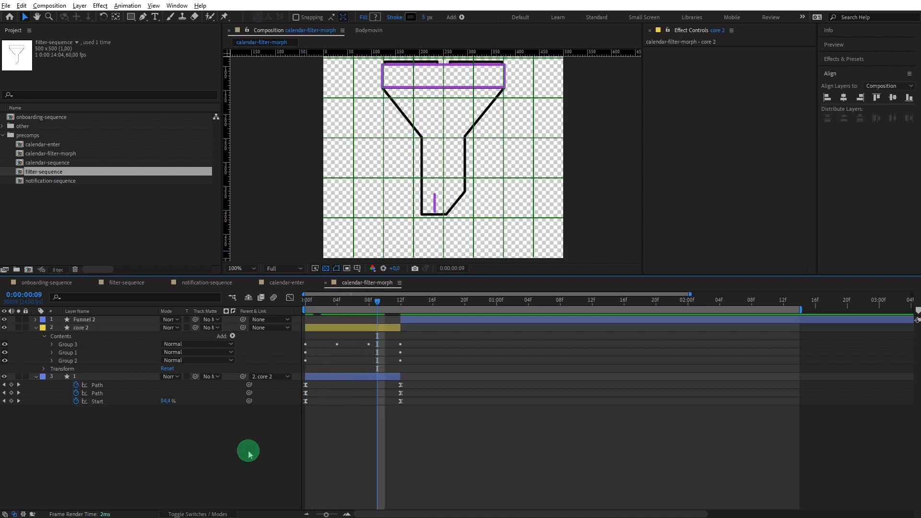
left_click_drag(370, 300, 305, 306)
left_click(369, 472)
key("u")
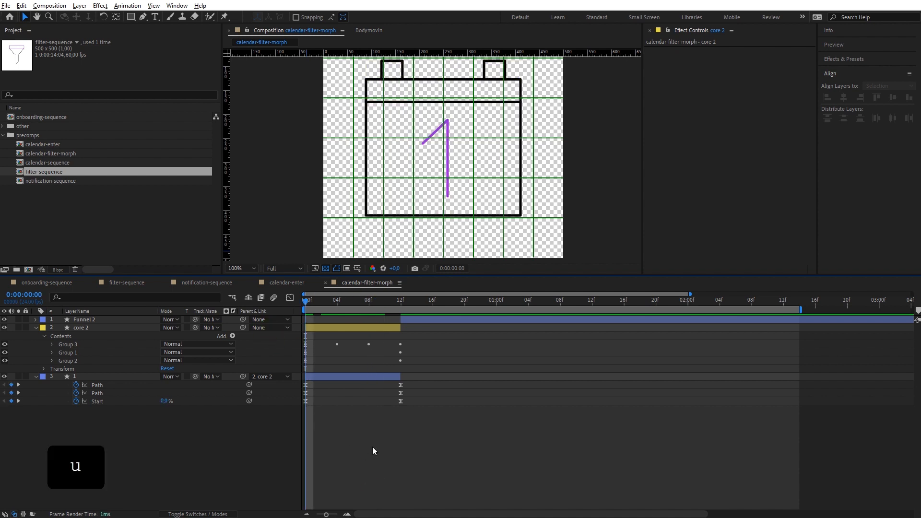
left_click(350, 268)
left_click(384, 286)
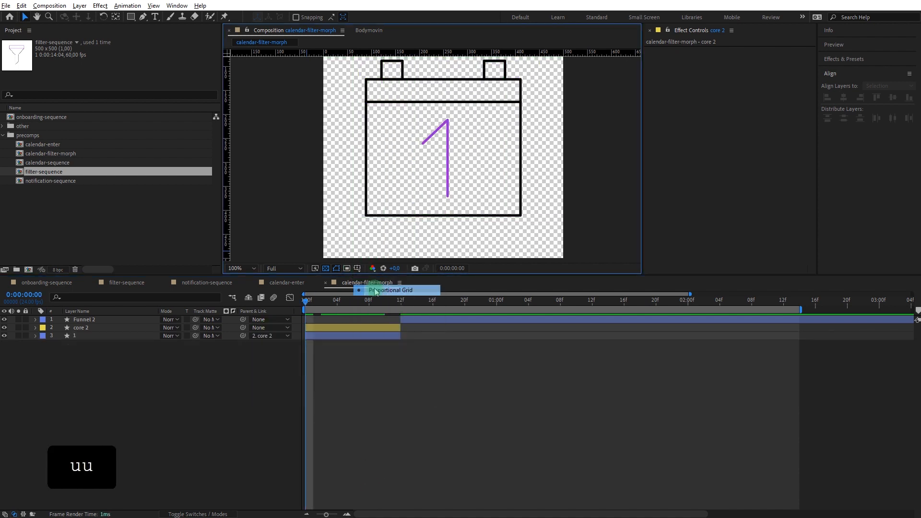
Step: Enlarge the composition view to show the whole canvas and preview the morph
key("space")
left_click_drag(591, 195, 592, 214)
left_click_drag(578, 274, 569, 339)
key("space")
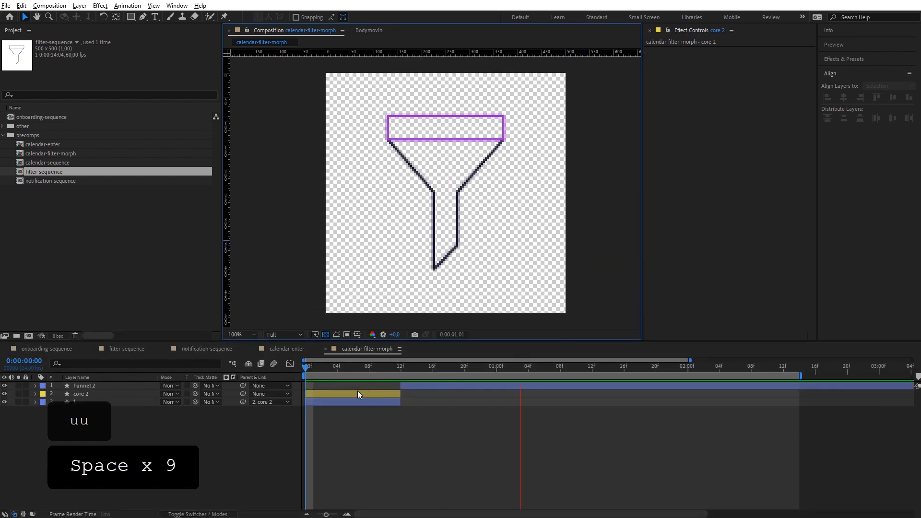
left_click_drag(338, 367, 268, 393)
Step: Compress all keyframes of core 2 and layer 1 to run from 0:00:00:03 to 0:00:00:09, and preview the result
key("u")
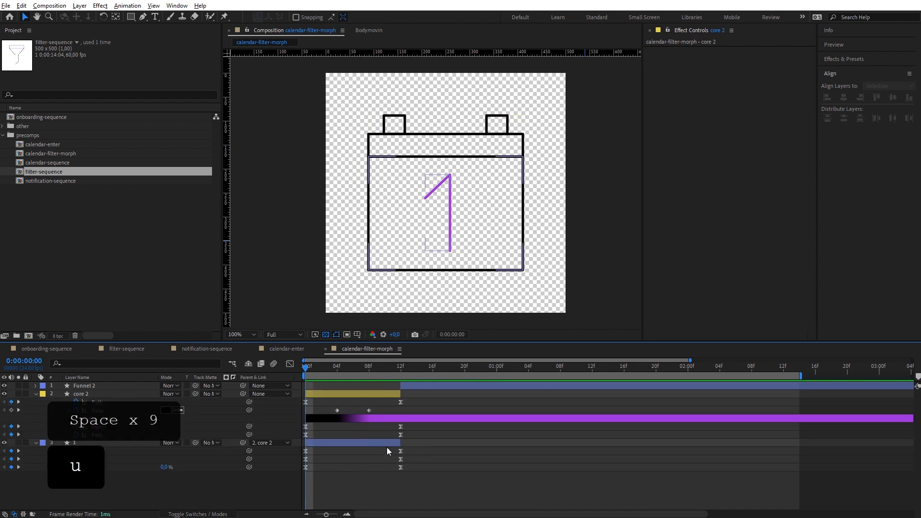
left_click_drag(414, 466, 329, 406)
left_click(402, 468, "alt")
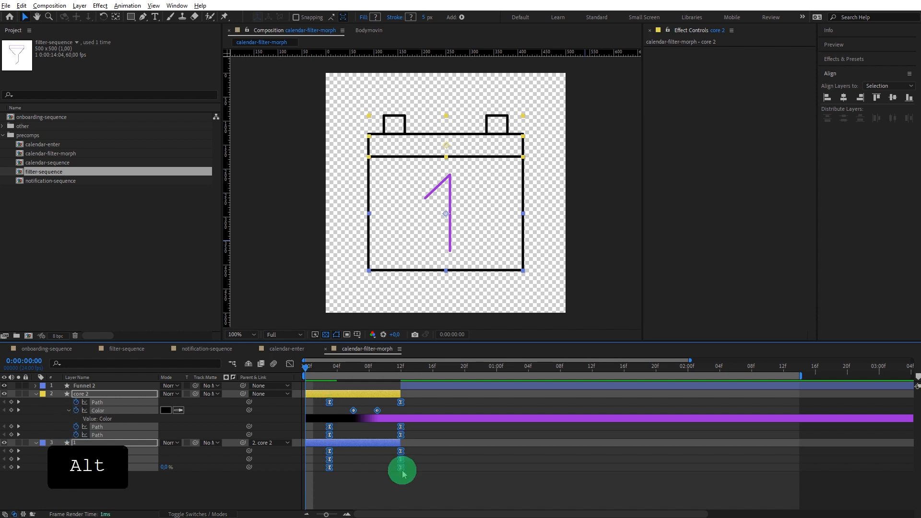
left_click_drag(403, 474, 376, 474)
left_click(384, 482)
key("space")
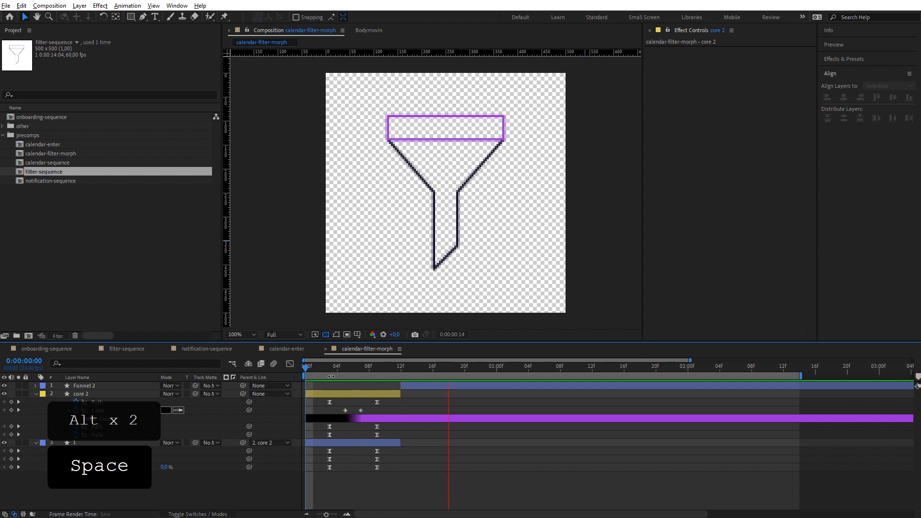
left_click(282, 372)
key("space")
left_click(294, 369)
Step: Stop the preview and move core 2's anchor point down to the middle of the calendar with the Pan Behind tool
left_click(330, 394)
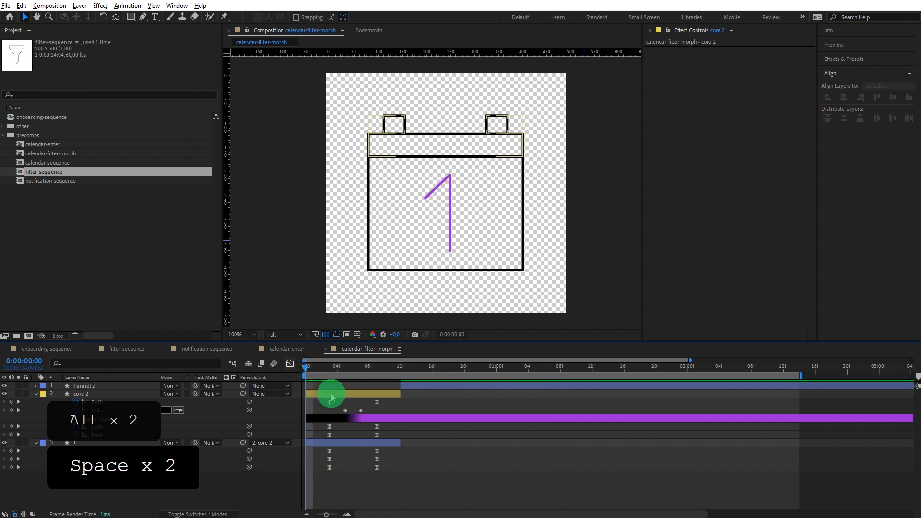
left_click(410, 227)
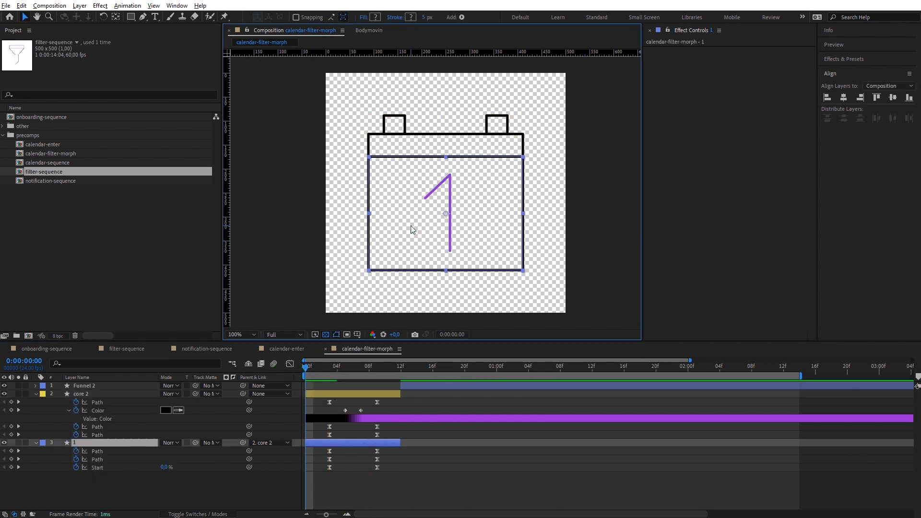
left_click(118, 394)
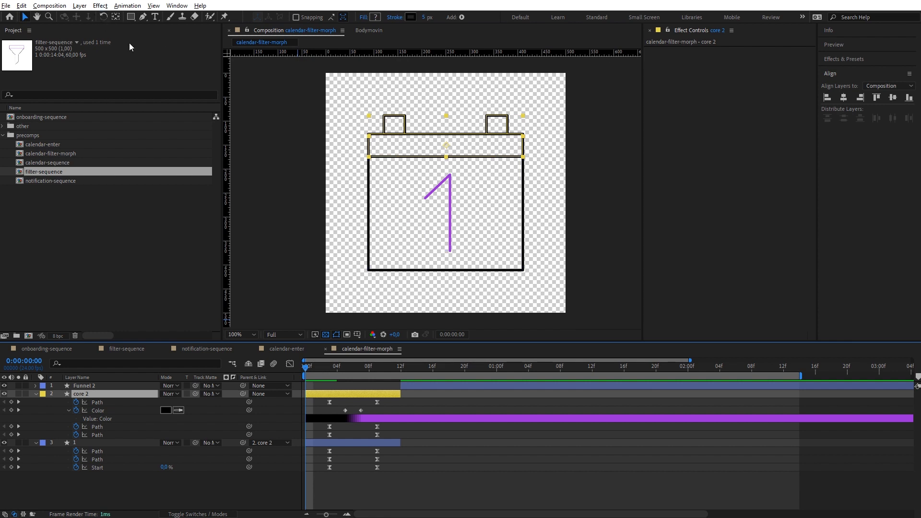
left_click(116, 17)
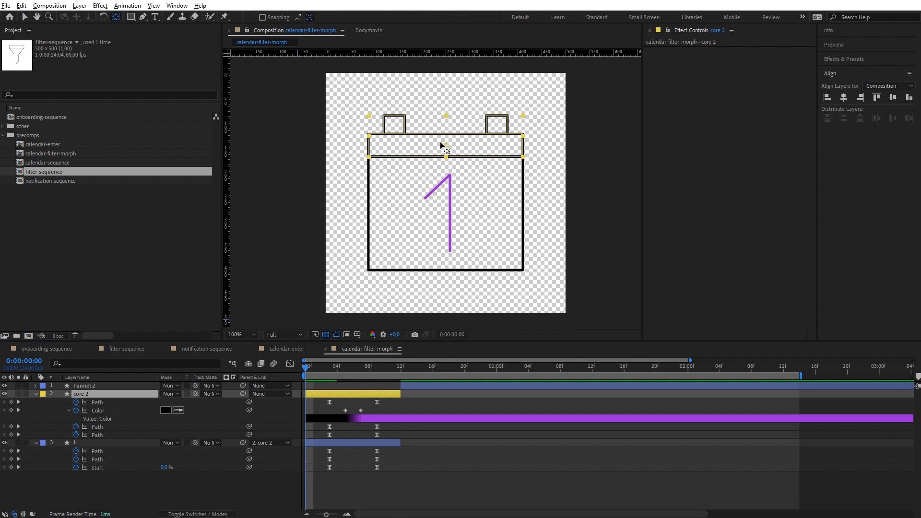
left_click_drag(446, 151, 450, 210)
key("ctrl")
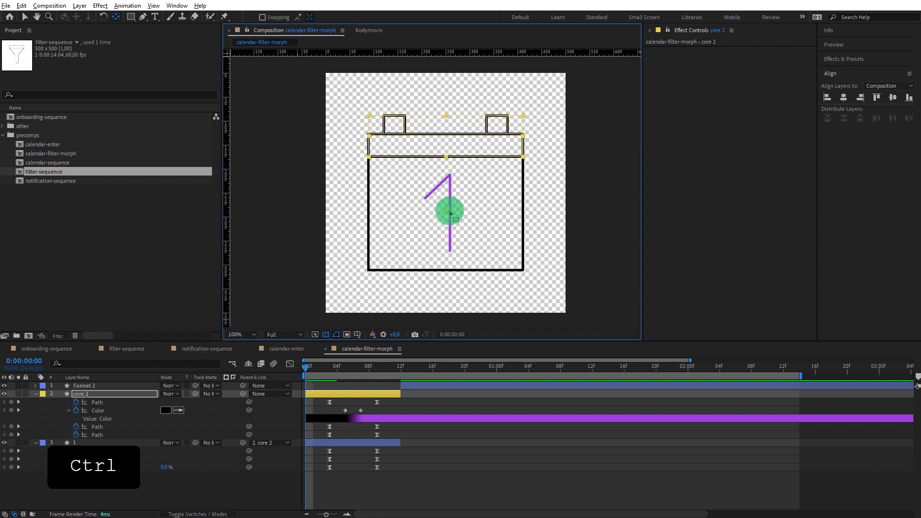
key("ctrl")
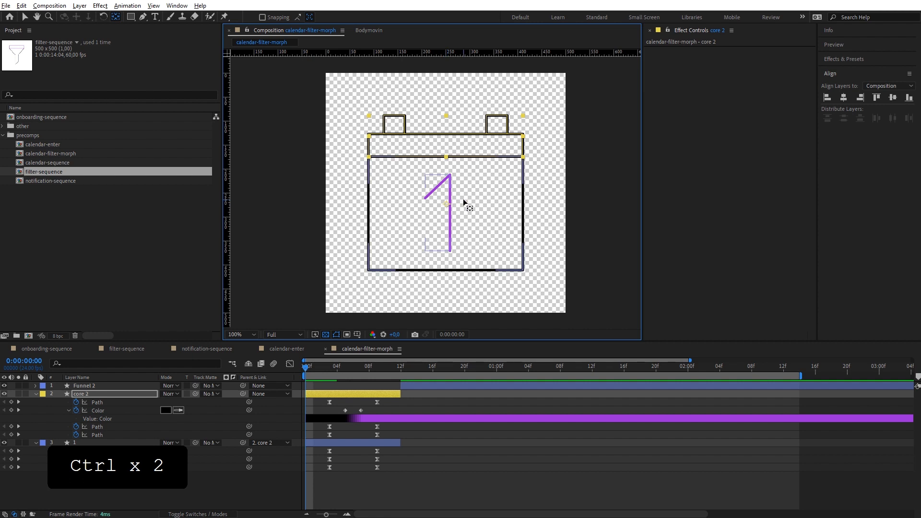
Step: Keyframe core 2's Position and Rotation at 0:00:00:00, and set them to 247.4, 296.2 and 6° at 0:00:00:03
key("p")
key("p")
key("p")
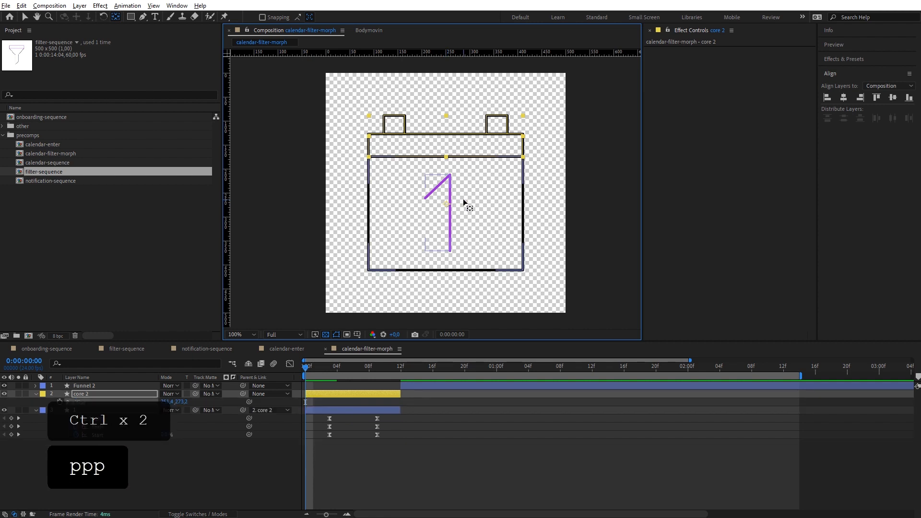
key("shift+r")
left_click(59, 408)
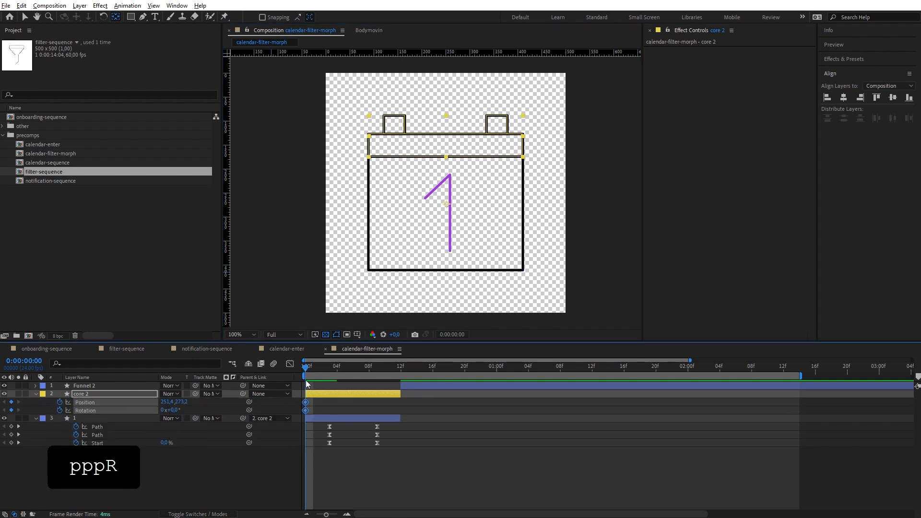
key("shift")
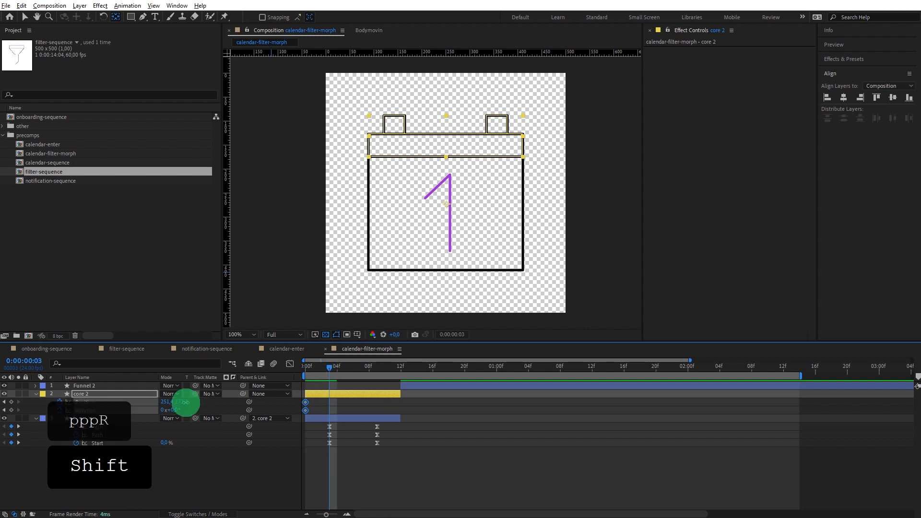
left_click_drag(185, 402, 164, 402)
Step: Copy core 2's starting Position and Rotation keyframes to 0:00:00:09 and set the Position there to 251.4, 262.2
left_click(375, 364)
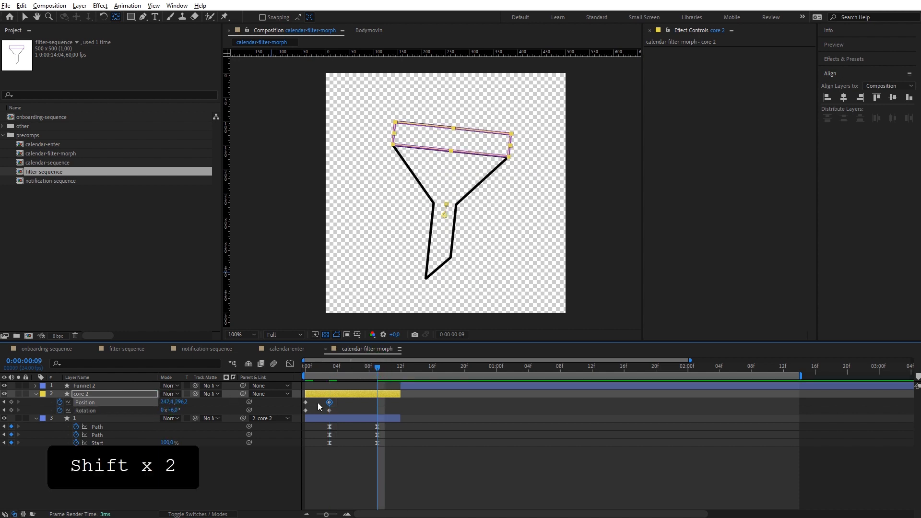
left_click_drag(318, 407, 294, 413)
key("ctrl+c")
key("ctrl+v")
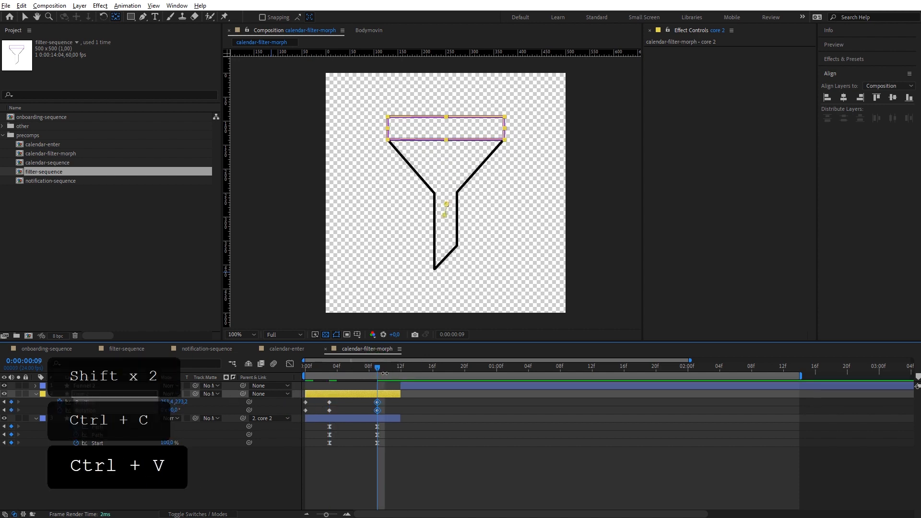
left_click_drag(179, 403, 173, 402)
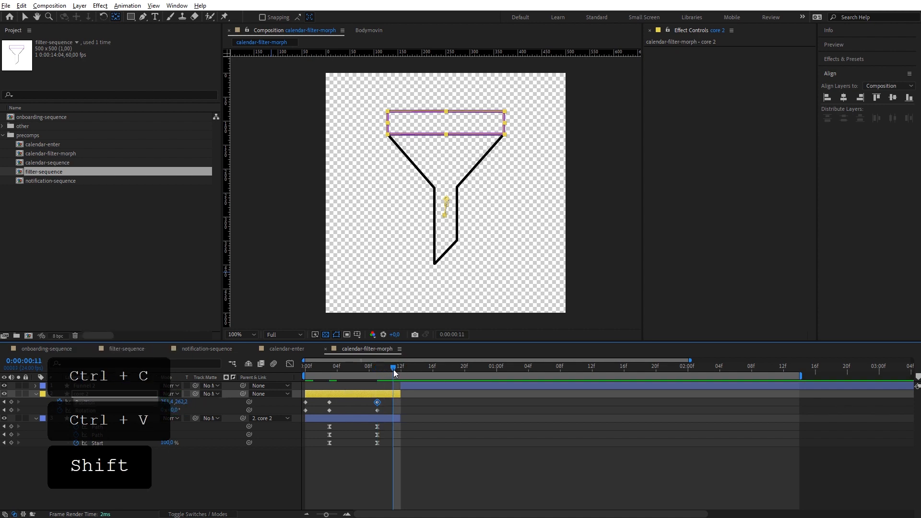
Step: Copy core 2's starting Position keyframe to 0:00:00:12, apply Easy Ease to all its Position and Rotation keyframes, and preview
left_click_drag(390, 370, 294, 405)
left_click(305, 402)
key("ctrl+c")
key("ctrl+v")
key("F9")
left_click(464, 469)
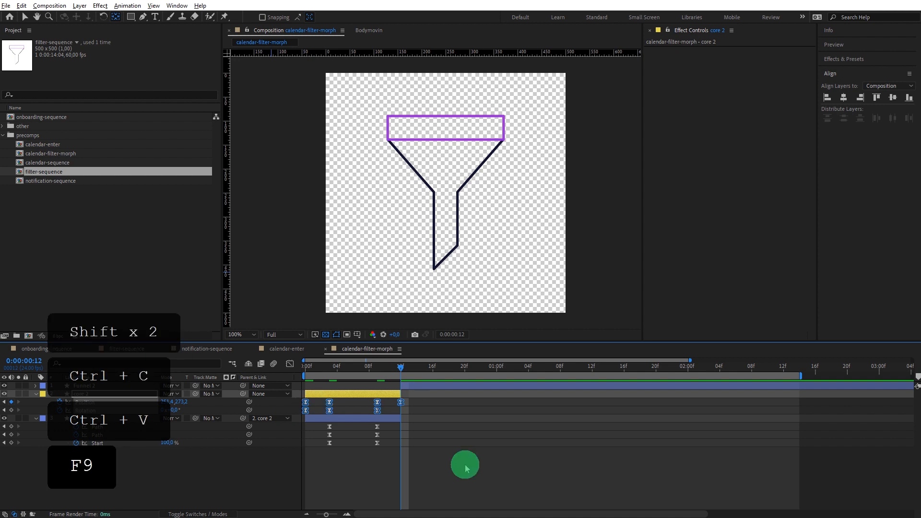
key("space")
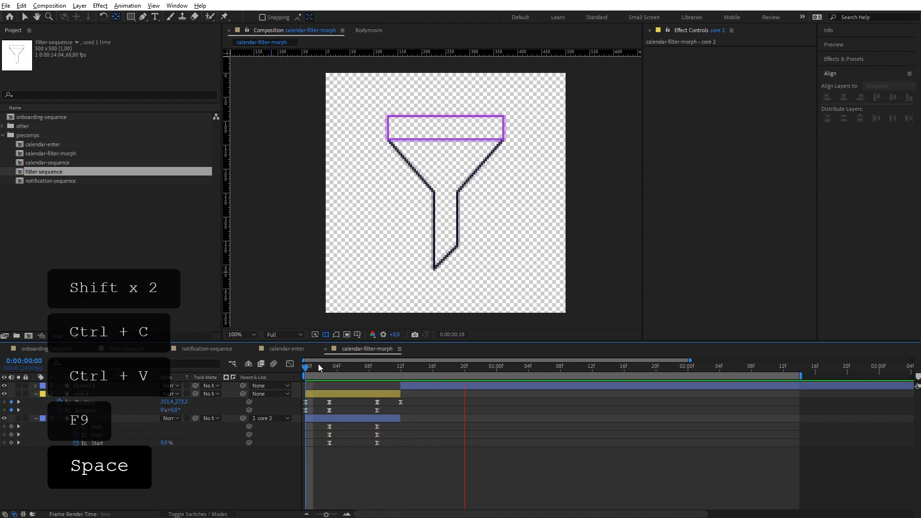
key("space")
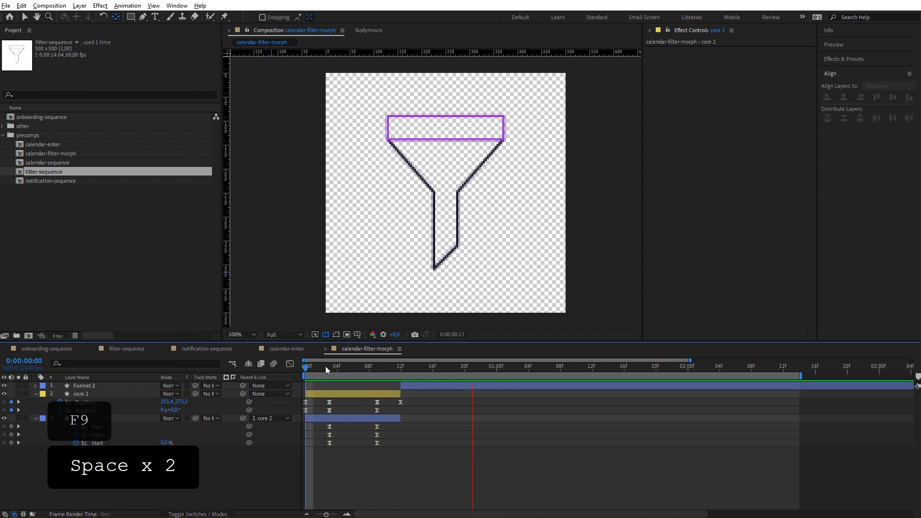
Step: Delay core 2's last two Rotation keyframes by one frame, to 0:00:00:04 and 0:00:00:10, and preview the morph
left_click_drag(327, 367, 378, 372)
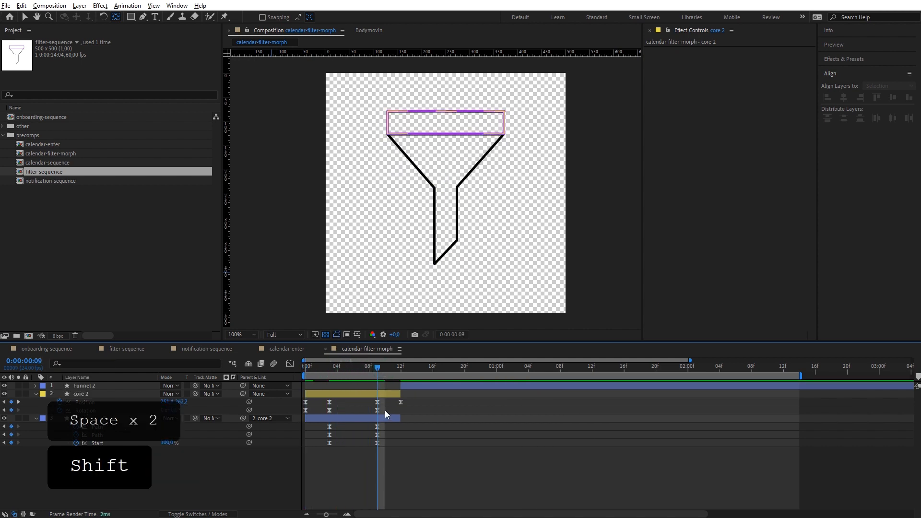
left_click(377, 410)
left_click(329, 410, "shift")
mouse_move(328, 410)
left_mouse_down()
mouse_move(344, 410)
mouse_move(334, 411)
left_mouse_up()
key("space")
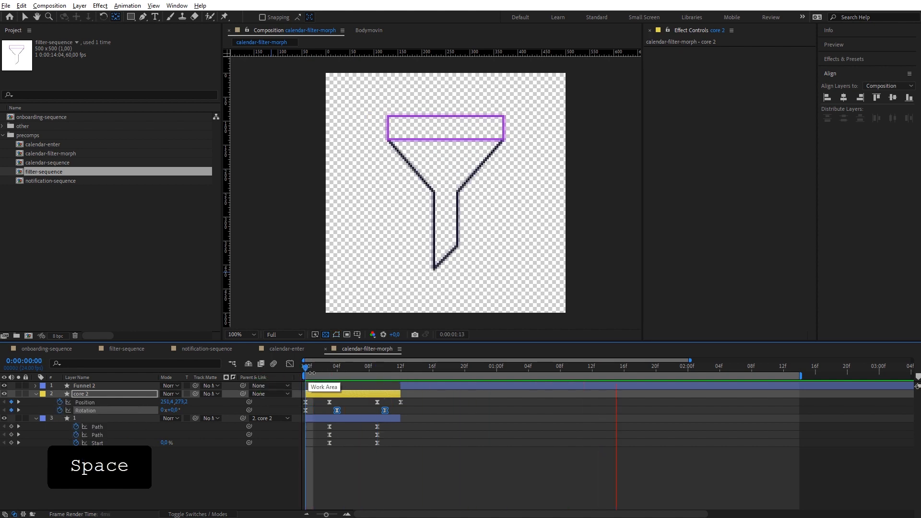
key("space")
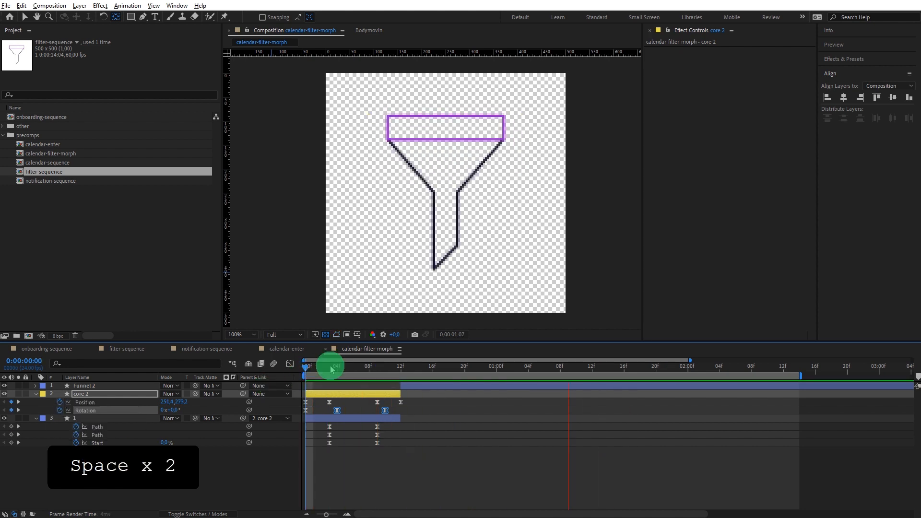
Step: In the speed graph, lengthen core 2's Position ease into 0:00:00:09, move the last Position keyframe to 0:00:00:13, and preview
left_click_drag(330, 365, 377, 366)
left_click(377, 402)
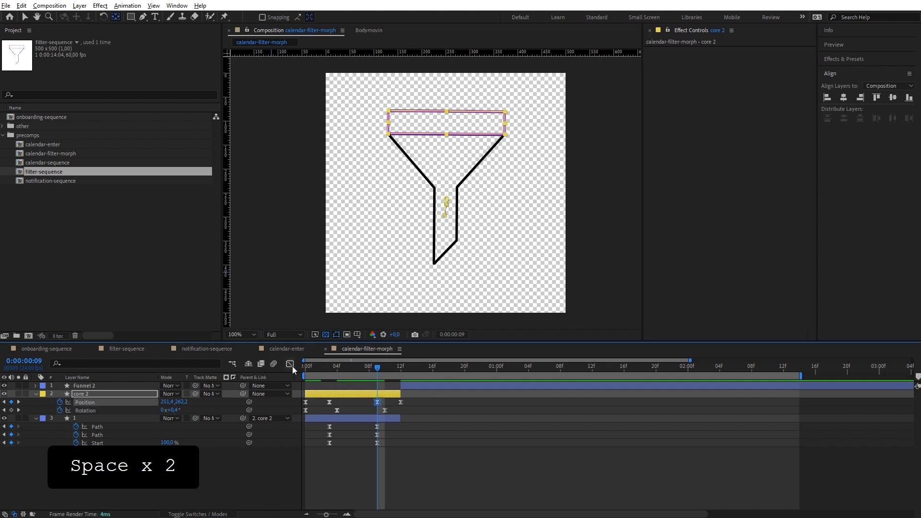
left_click(289, 364)
left_click_drag(370, 487, 401, 488)
key("space")
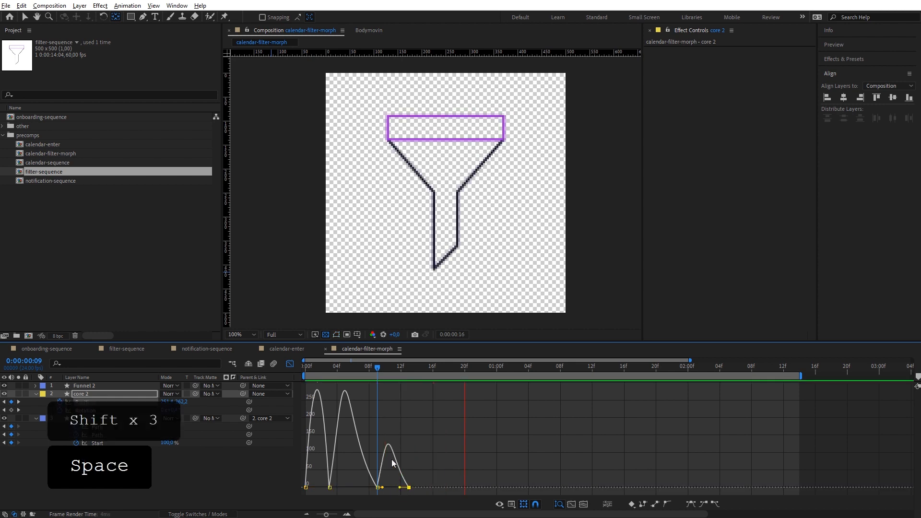
key("space")
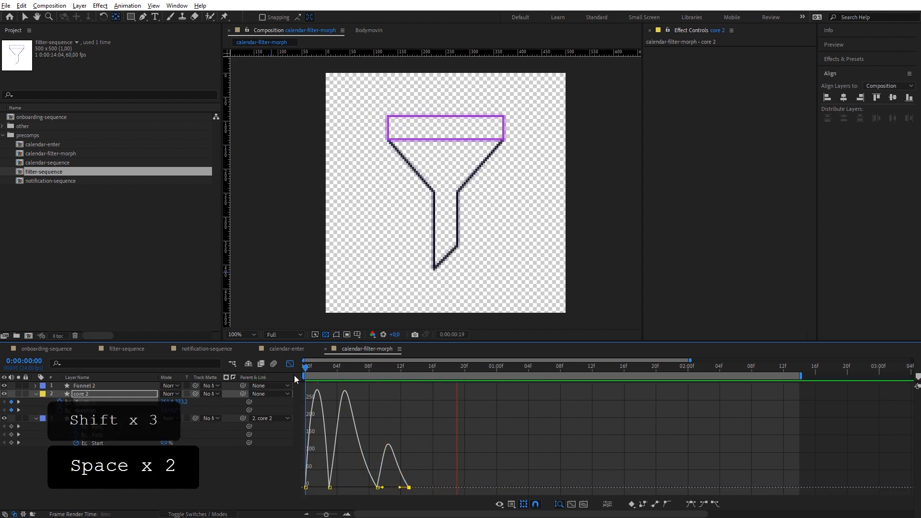
key("space")
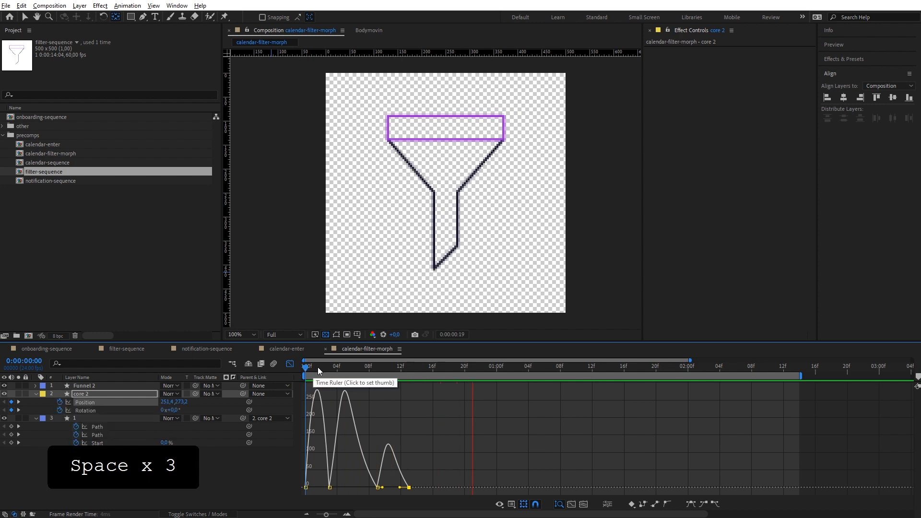
left_click(291, 370)
key("space")
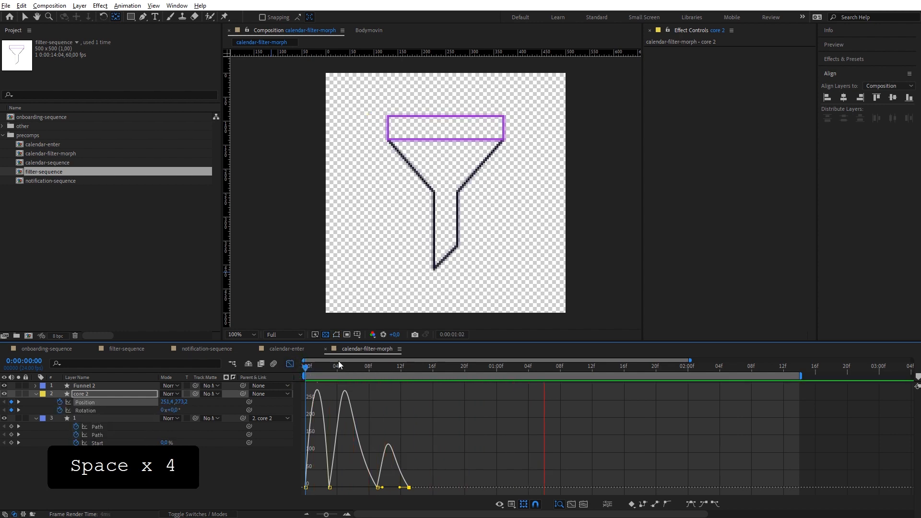
left_click(293, 372)
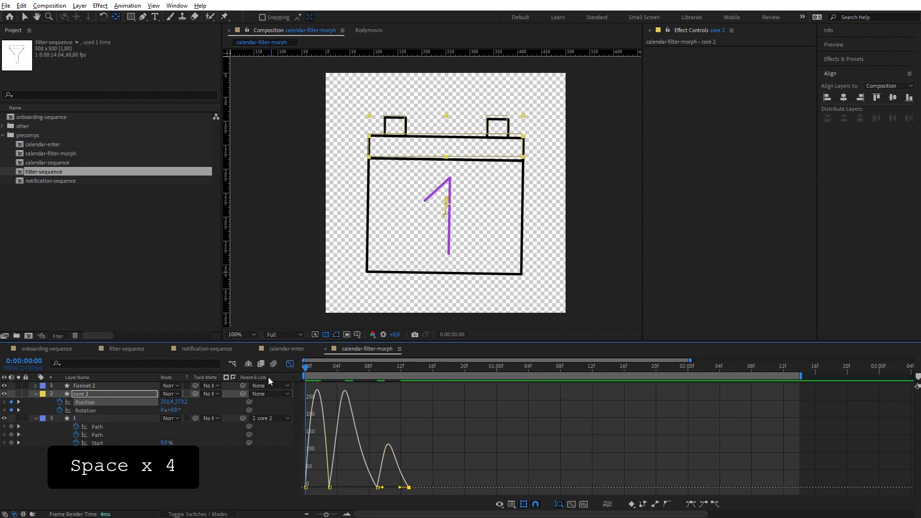
left_click(289, 365)
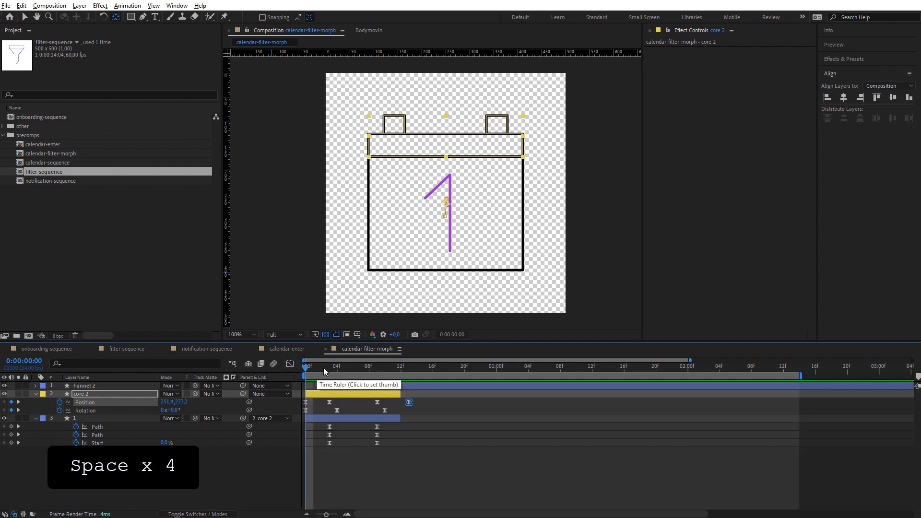
Step: Try removing all Position and Rotation keyframes from core 2 at 0:00:00:00 and preview the morph for comparison
left_click(321, 380)
mouse_move(321, 379)
left_mouse_down()
mouse_move(401, 370)
mouse_move(314, 386)
mouse_move(324, 392)
left_mouse_up()
left_click(355, 454)
left_click(344, 418, "shift")
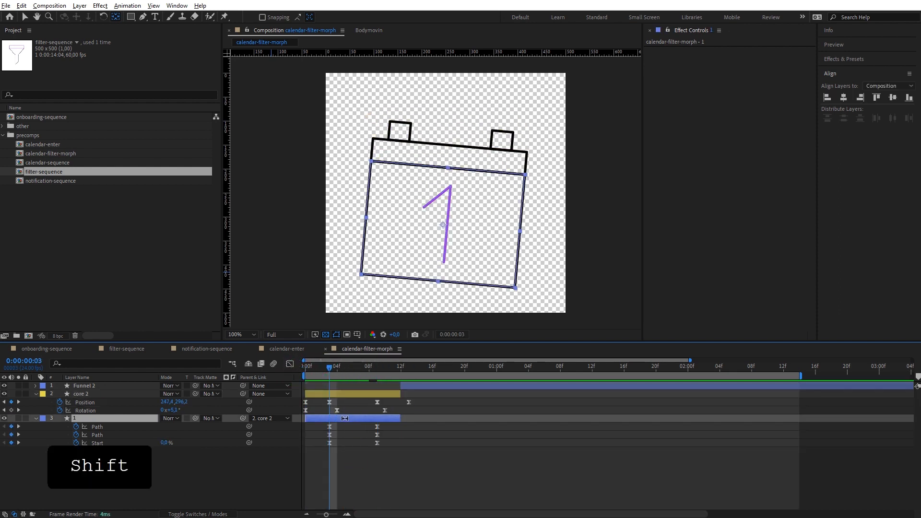
left_click_drag(320, 368, 303, 370)
left_click_drag(59, 402, 59, 410)
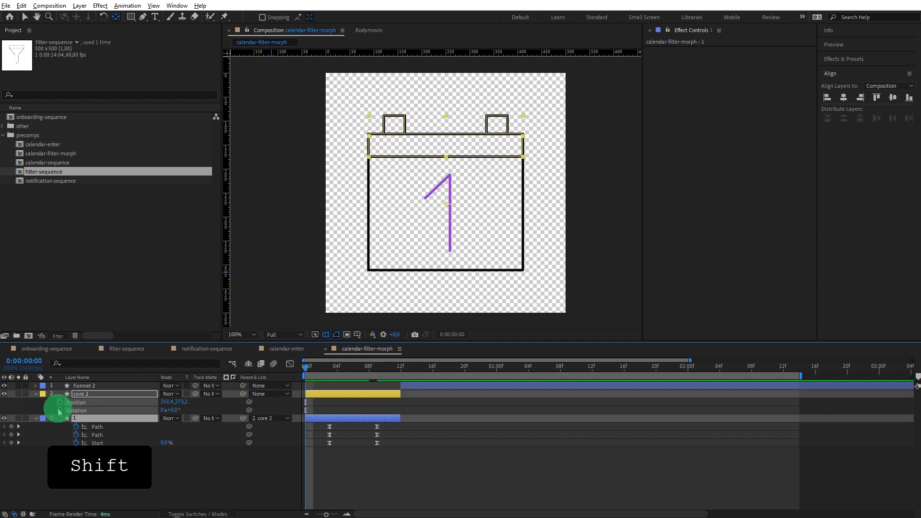
key("space")
left_click(313, 369)
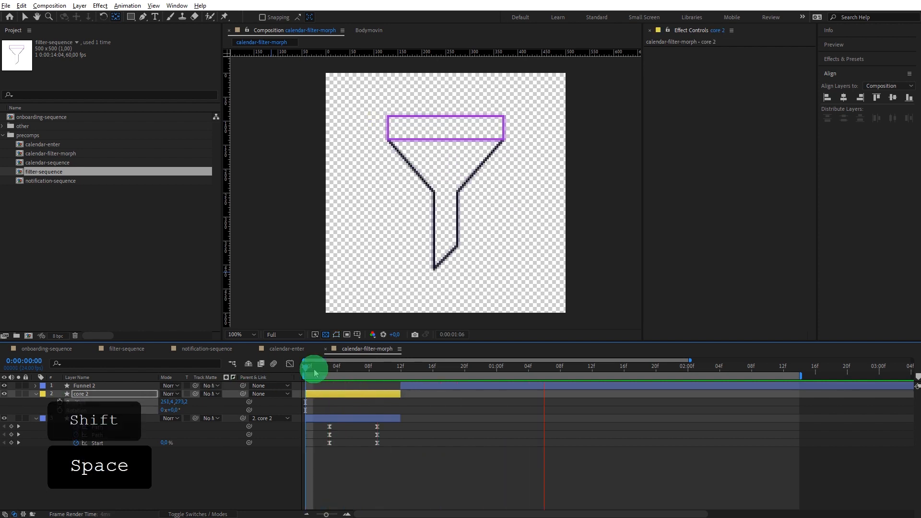
key("space")
key("space")
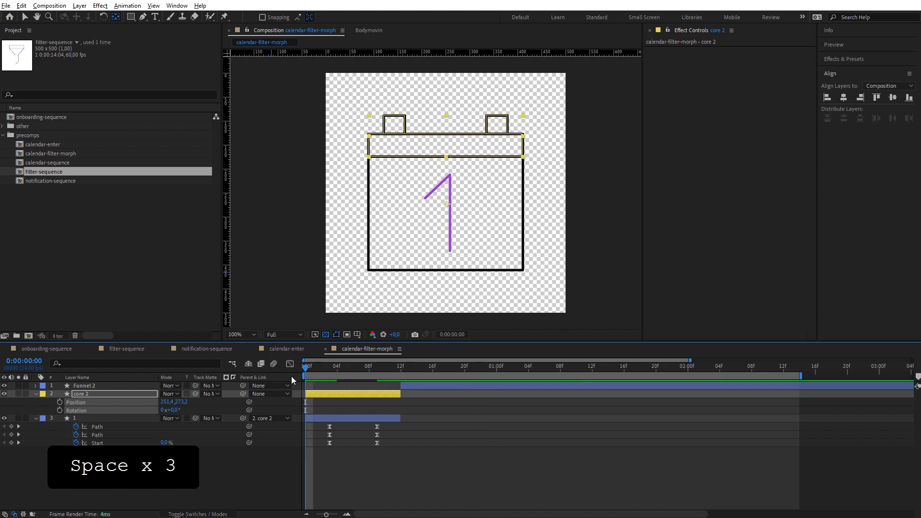
left_click(312, 493)
Step: Undo the removal of core 2's Position and Rotation keyframes and preview the morph with them
key("ctrl+z")
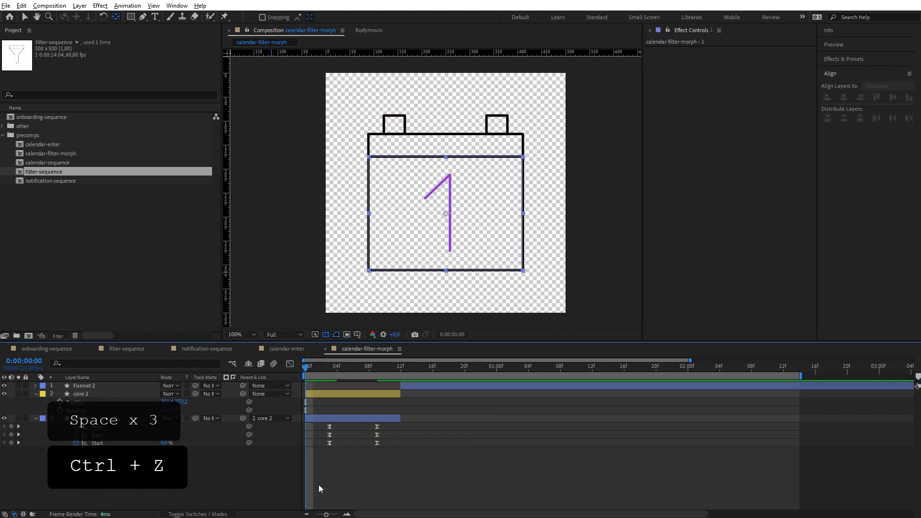
left_click(333, 483)
key("space")
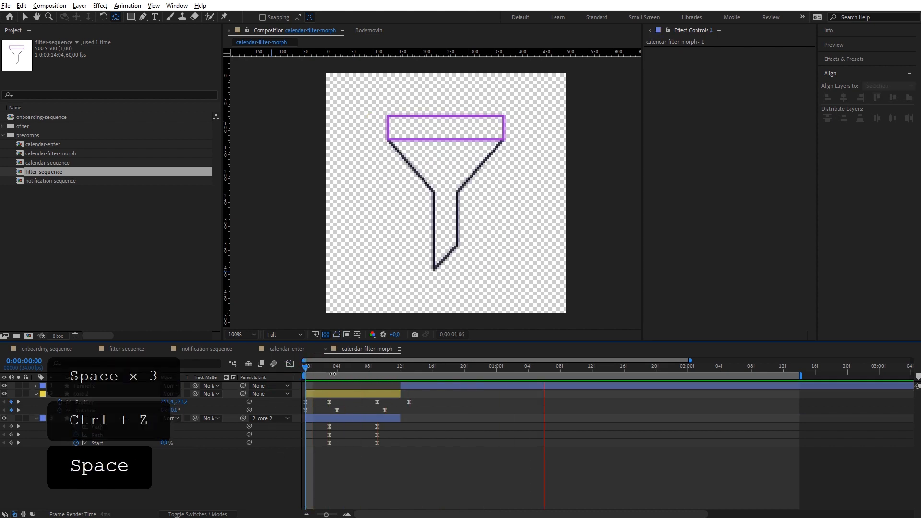
left_click_drag(351, 367, 301, 381)
Step: Collapse the keyframed properties of core 2 and layer 1, and copy the Funnel 2 layer with the playhead at 0:00:00:13
key("u")
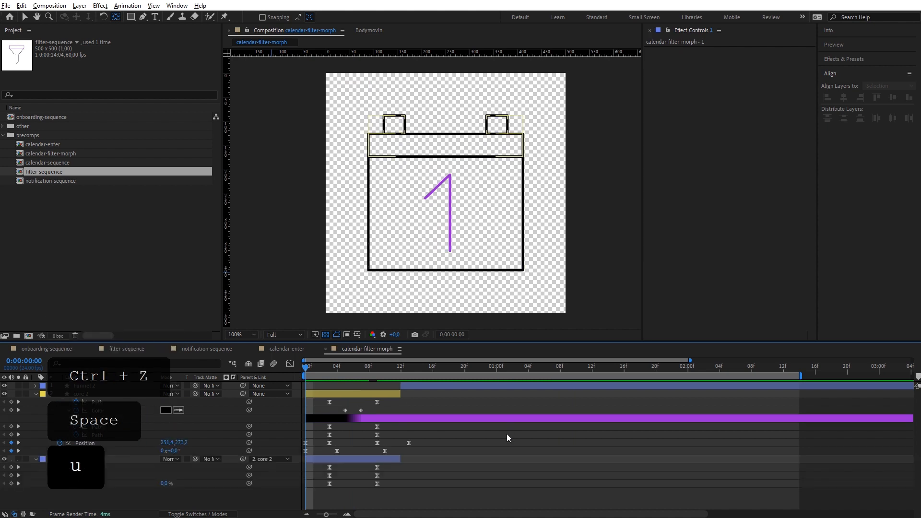
key("u")
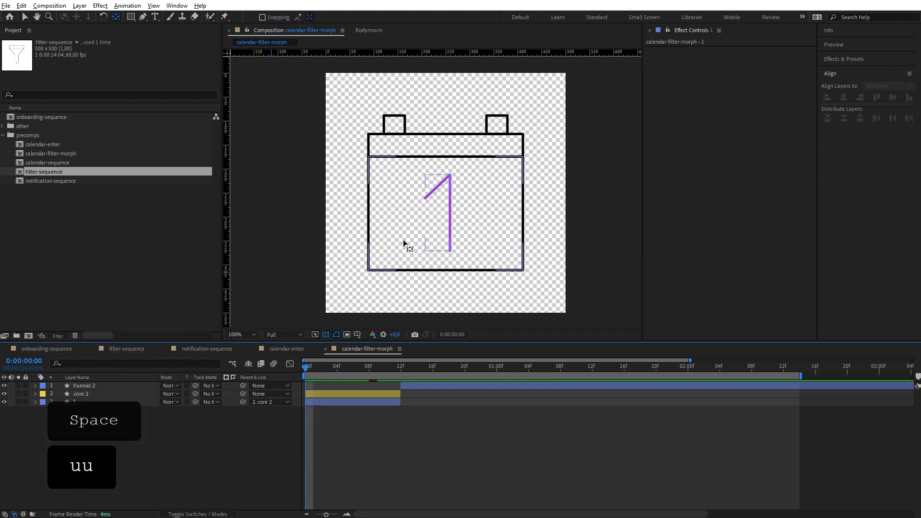
left_click_drag(423, 366, 409, 376)
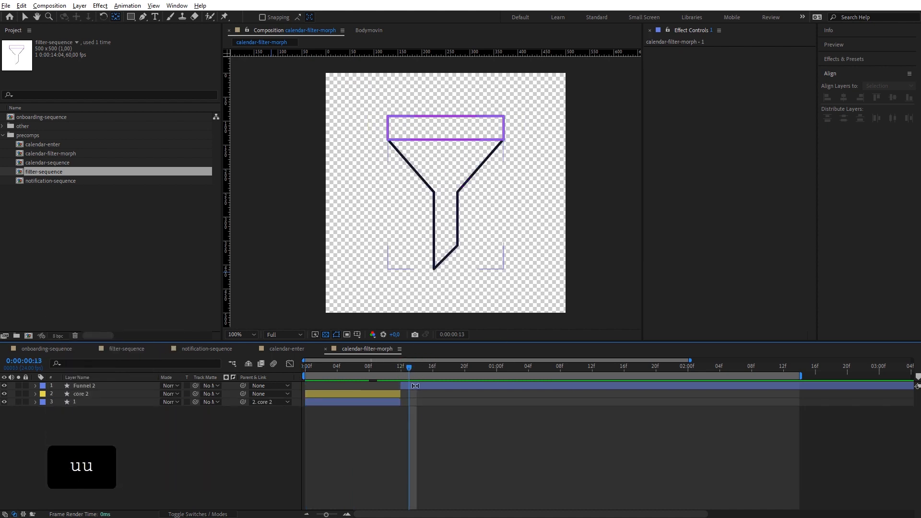
left_click(404, 384)
key("ctrl+c")
key("v")
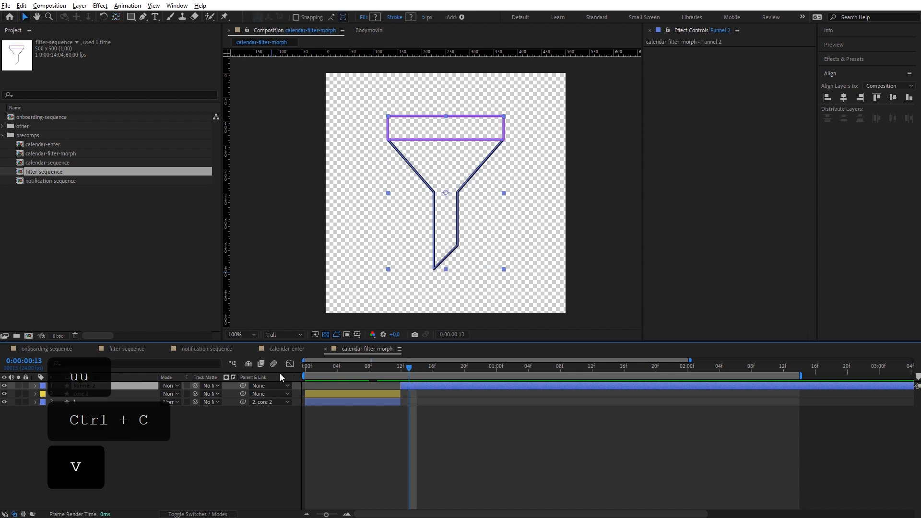
Step: Duplicate the calendar-filter-morph composition and rename the copy filter-notification-morph
left_click(94, 231)
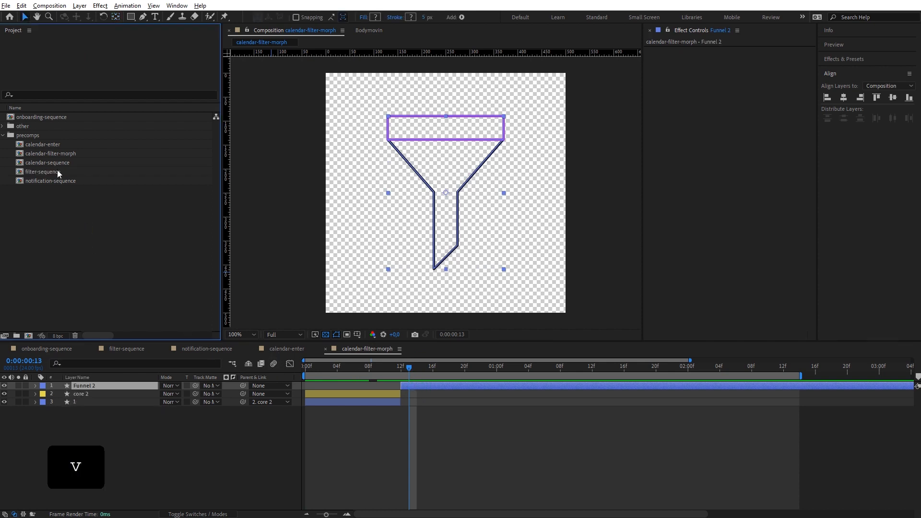
left_click(77, 153)
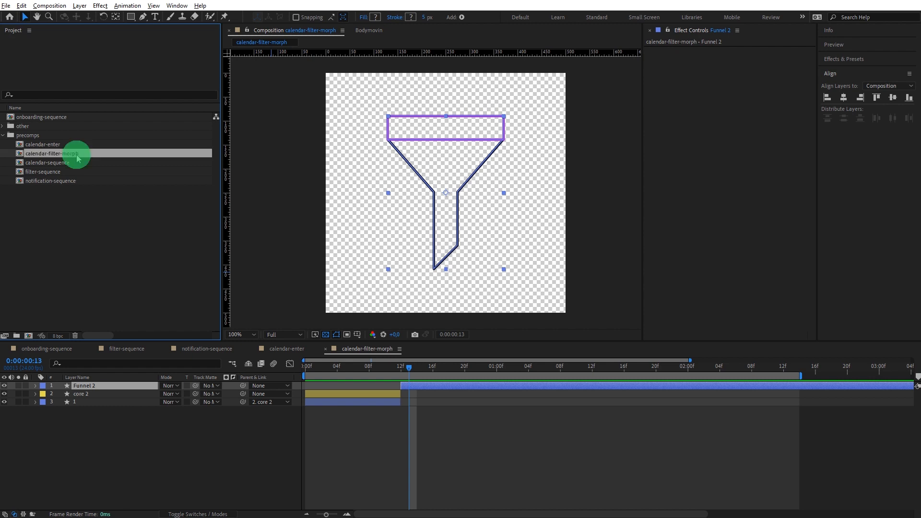
key("ctrl+d")
key("Return")
key("Left")
key("Delete")
key("Delete")
key("Delete")
key("Delete")
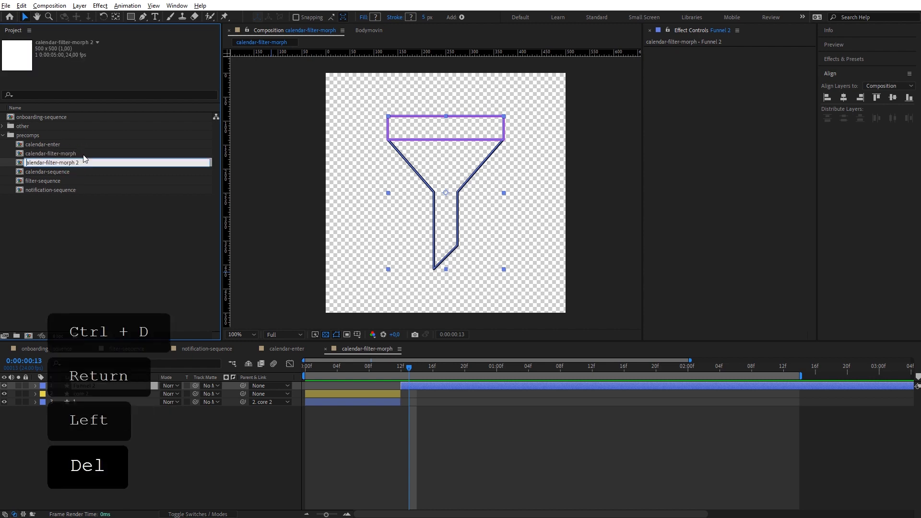
key("Right")
key("Right")
key("Right")
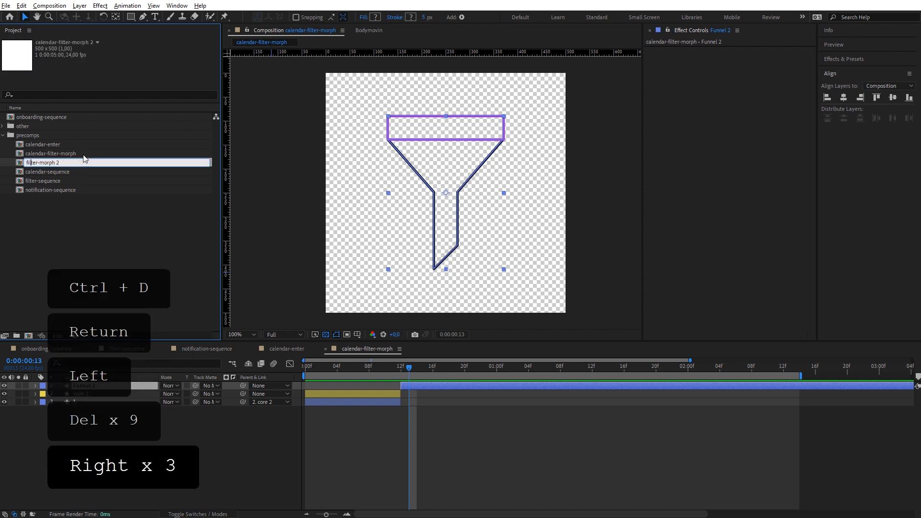
type("notification-")
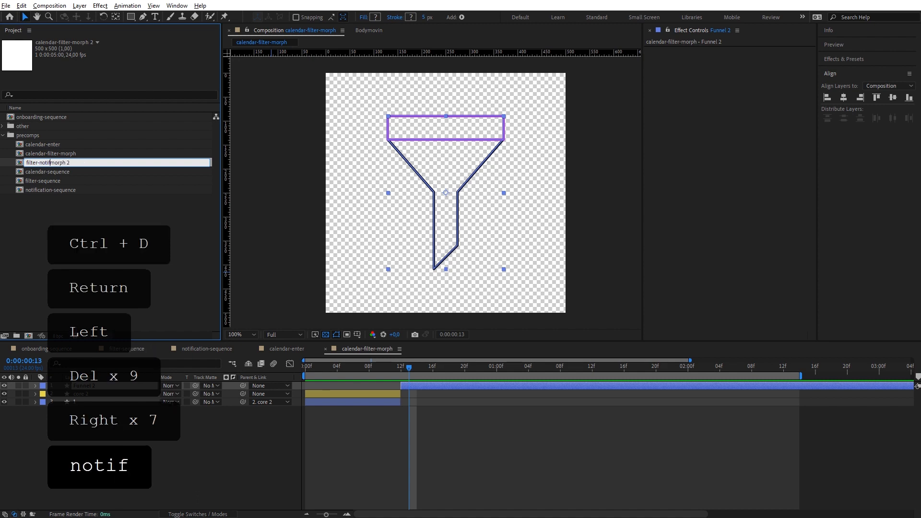
key("ctrl+a")
key("Right")
key("BackSpace")
key("BackSpace")
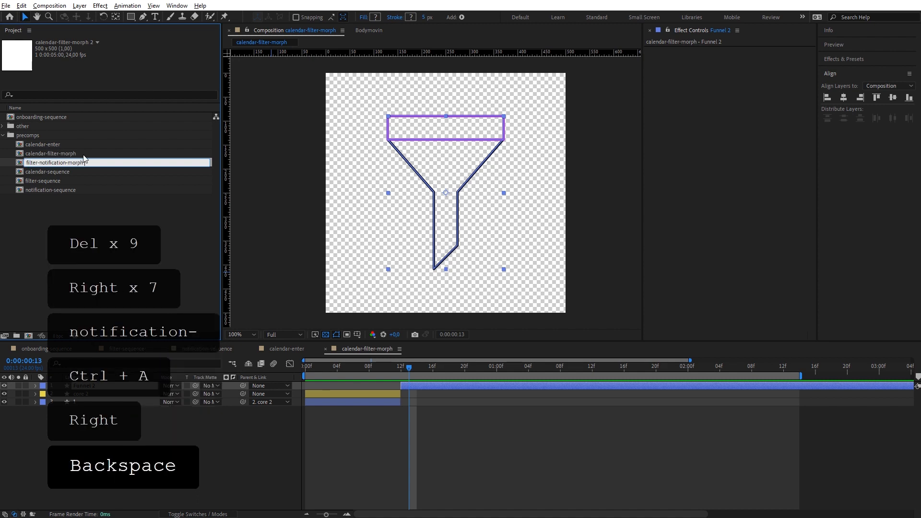
key("Return")
Step: In filter-notification-morph, delete the core 2 and 1 layers and shift Funnel 2 to start at 0:00:00:00
double_click(87, 174)
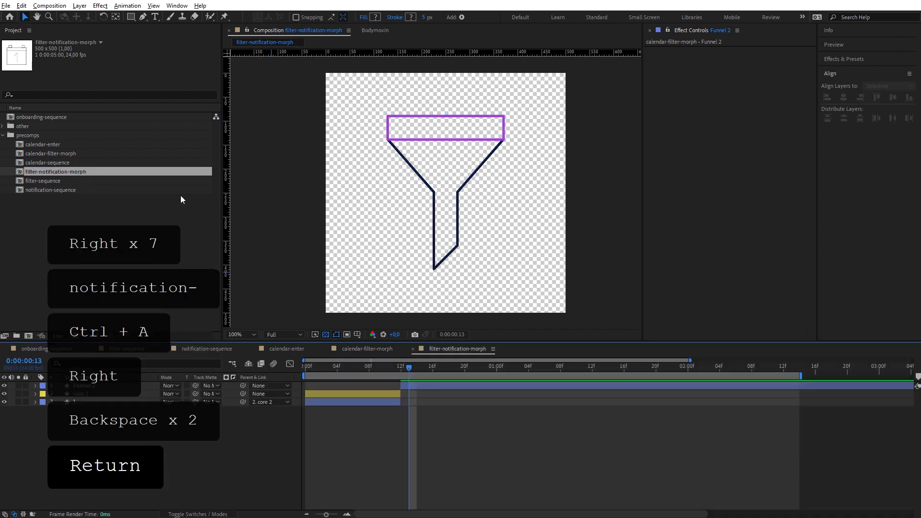
left_click(394, 393)
left_click(396, 401, "shift")
key("Delete")
left_click_drag(405, 373, 305, 373)
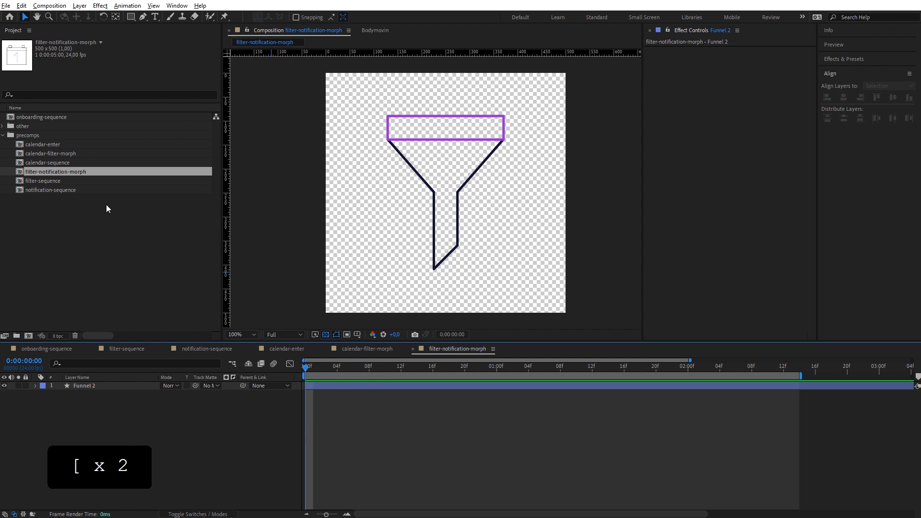
Step: Copy all layers from Bell to bubble in notification-sequence and paste them into filter-notification-morph
double_click(54, 190)
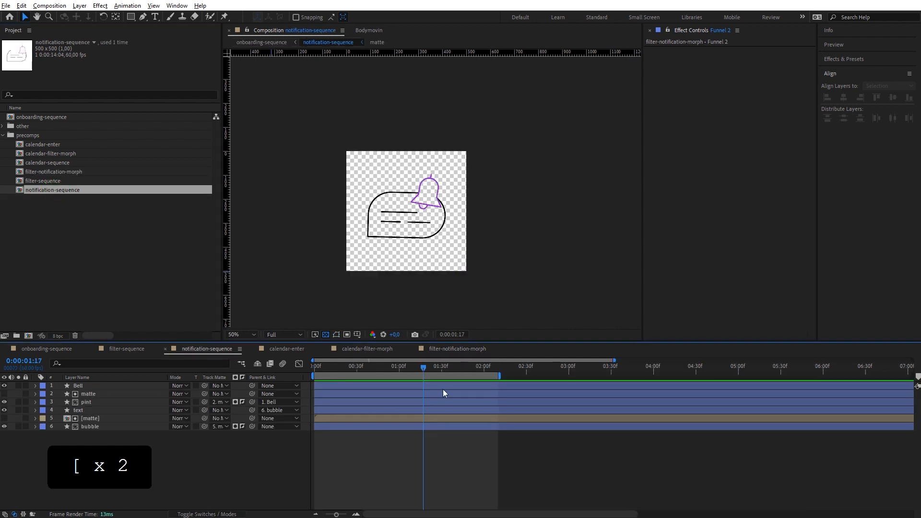
key("ctrl+a")
left_click(444, 471)
left_click(439, 387)
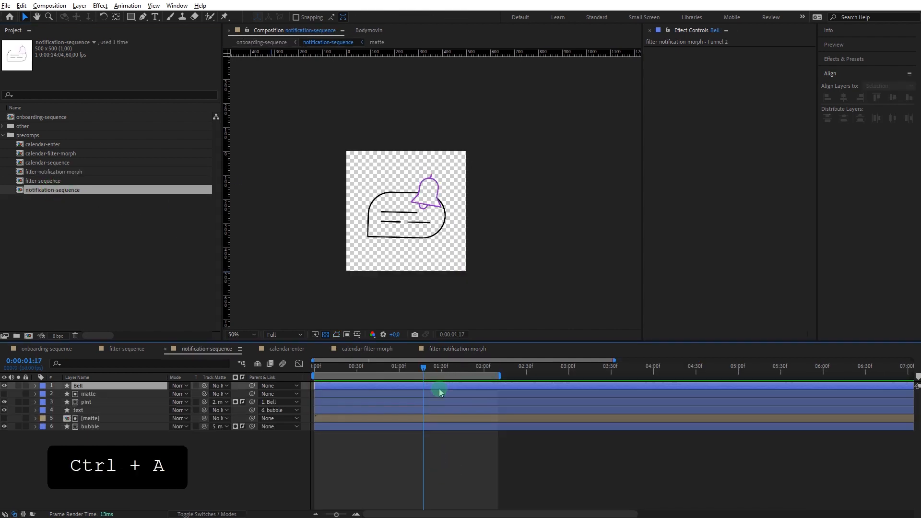
left_click(441, 424, "shift")
key("ctrl+c")
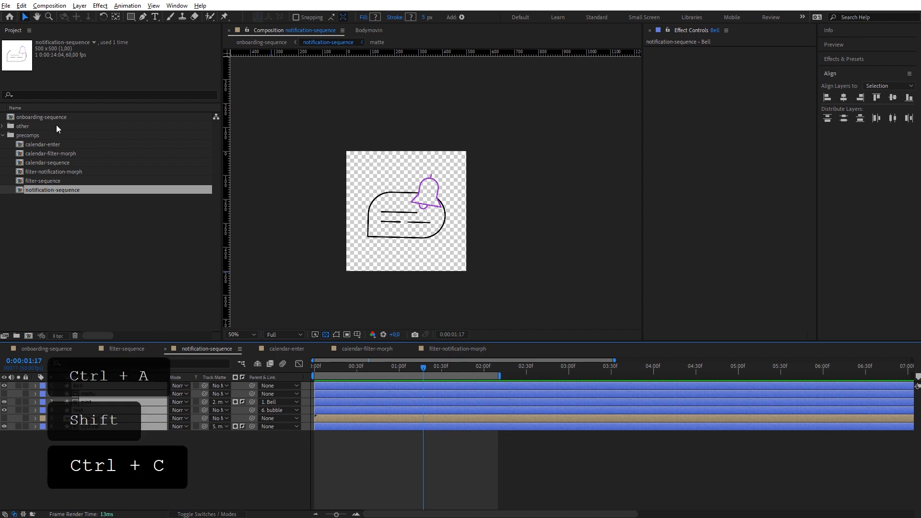
double_click(76, 172)
key("ctrl+v")
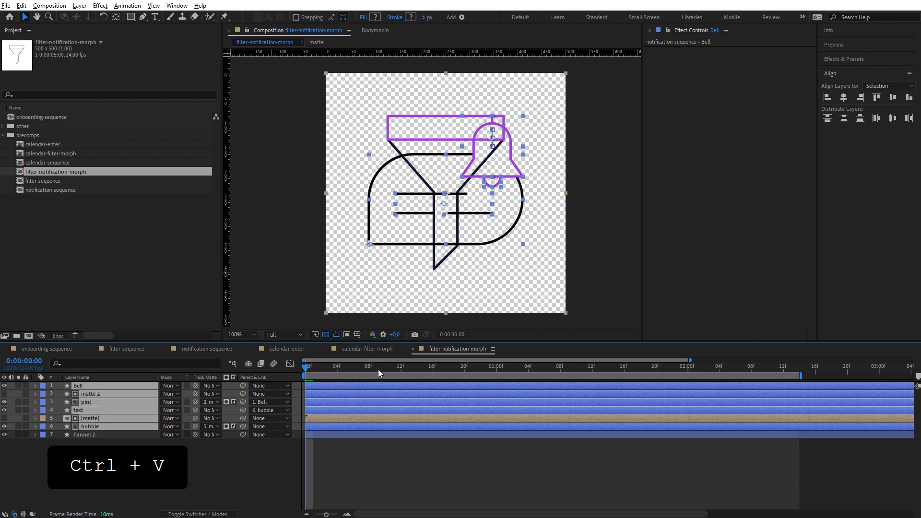
Step: Shift the pasted notification layers to start at 0:00:00:12 and trim Funnel 2 to end where they begin
left_click_drag(378, 373, 393, 384)
key("bracketleft")
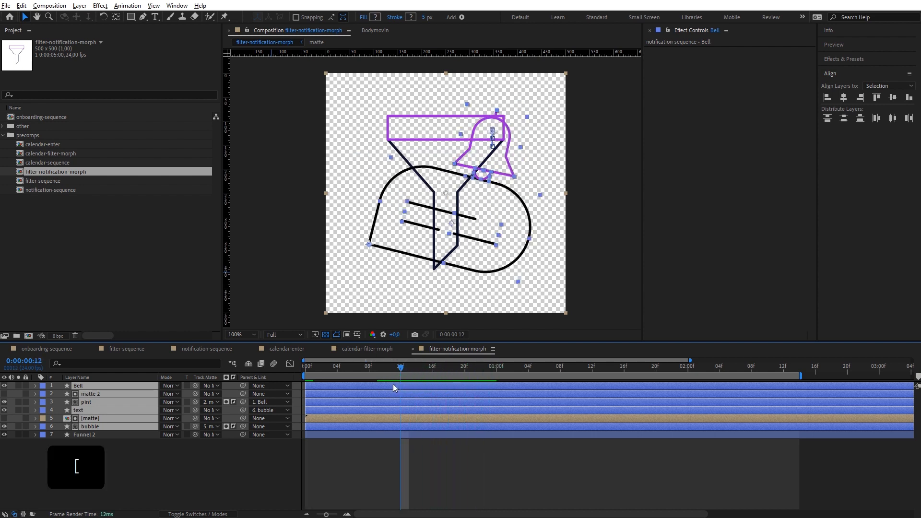
left_click(394, 434)
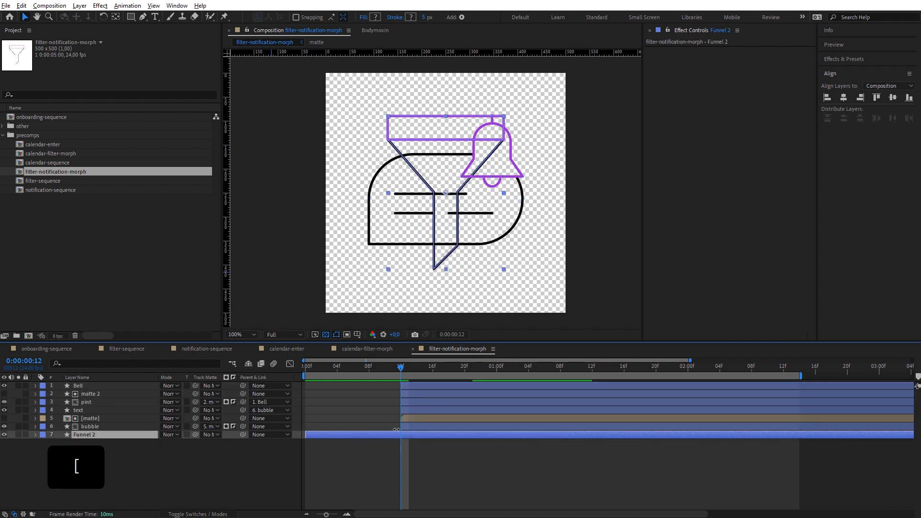
key("alt+bracketright")
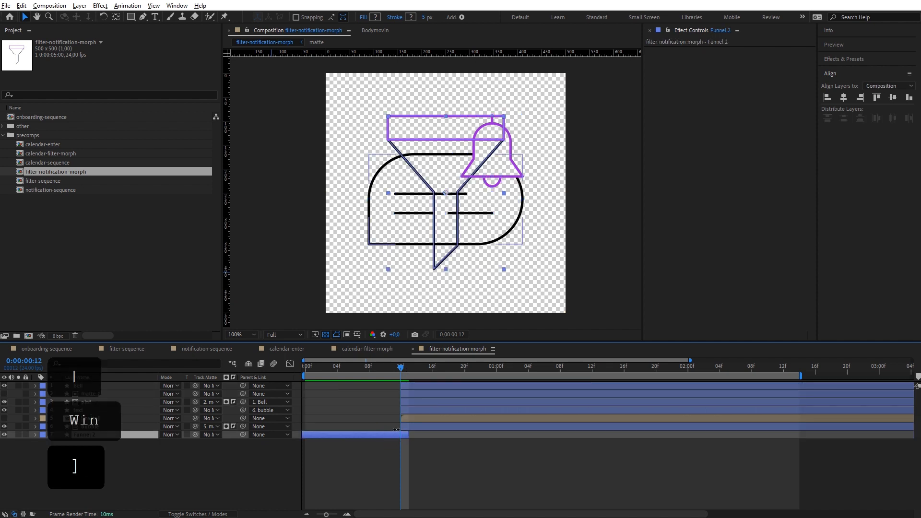
key("ctrl+z")
key("alt+bracketright")
left_click_drag(318, 368, 304, 381)
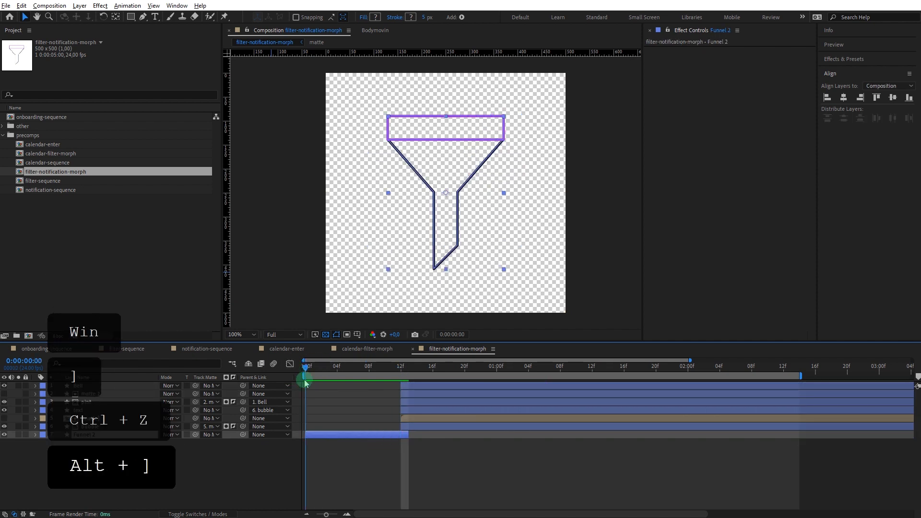
left_click_drag(410, 434, 399, 433)
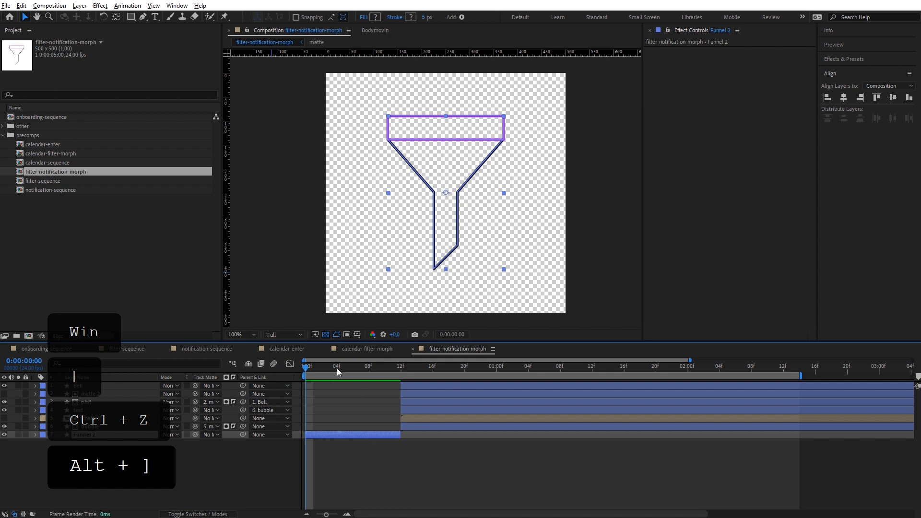
Step: At 0:00:00:12, remove all Position and Rotation keyframes from the Bell, matte 2, pint and bubble layers, and collapse their properties
left_click(400, 367)
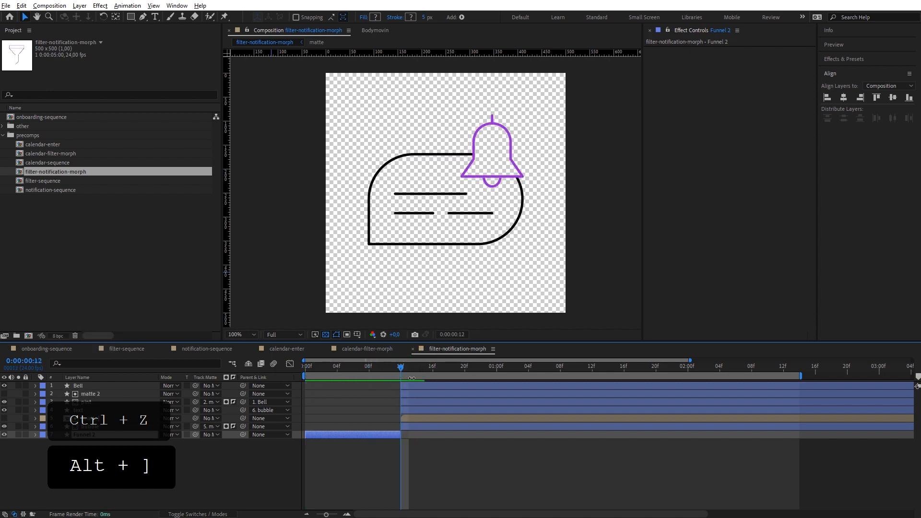
left_click(417, 386)
left_click(427, 427, "shift")
key("u")
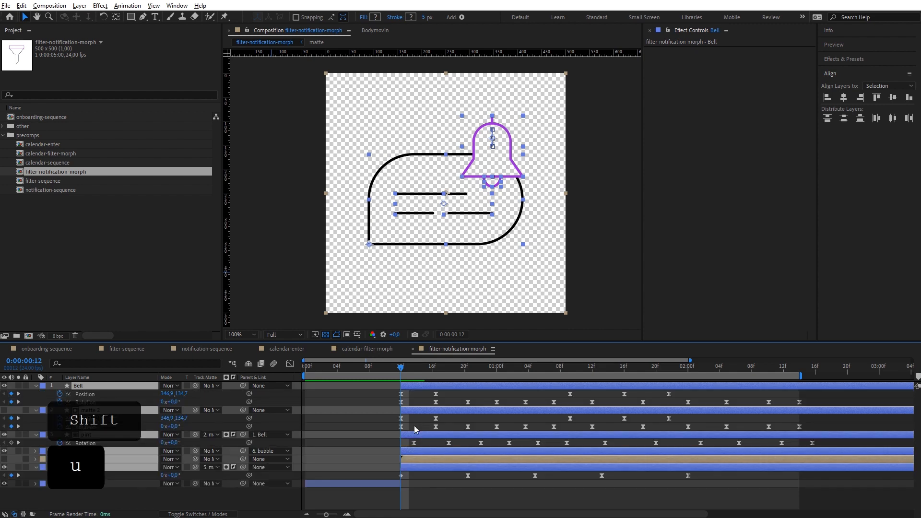
left_click(59, 394)
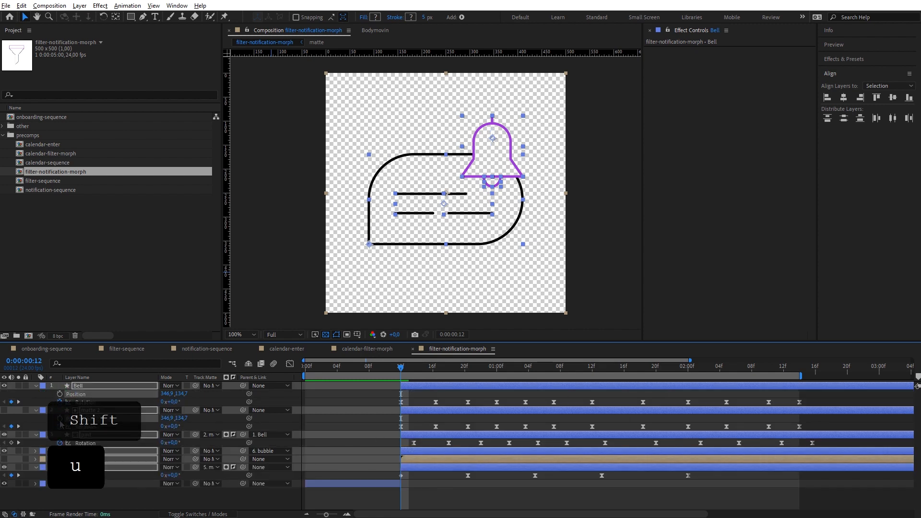
left_click(370, 395)
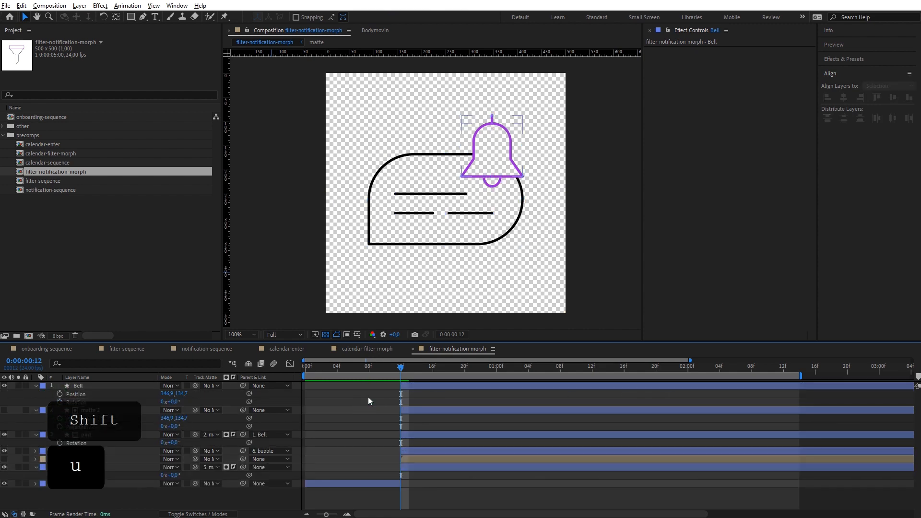
key("u")
Step: Check the contents of the nested matte composition, and delete its layer from filter-notification-morph
left_click(438, 418)
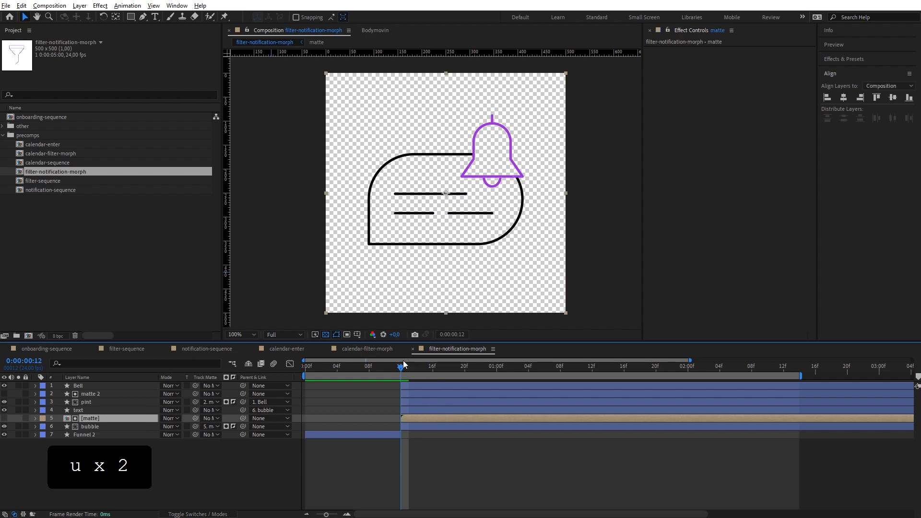
double_click(114, 418)
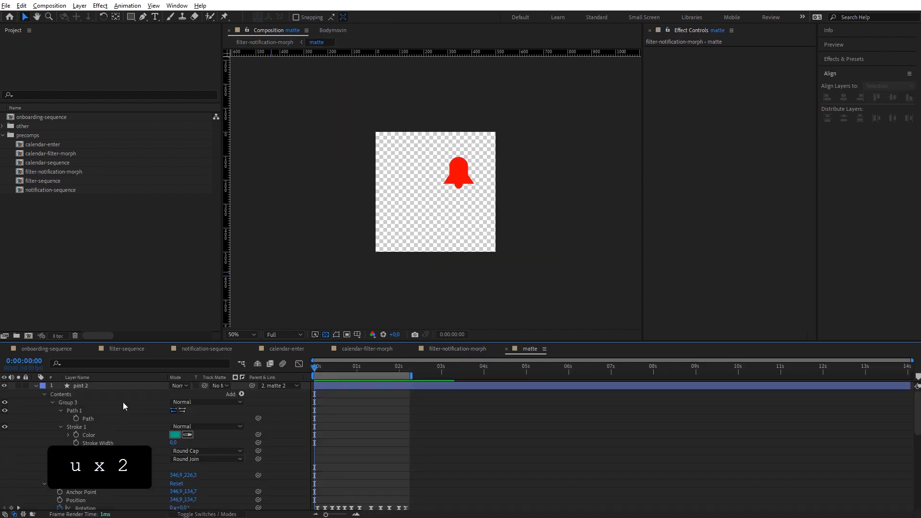
left_click(457, 350)
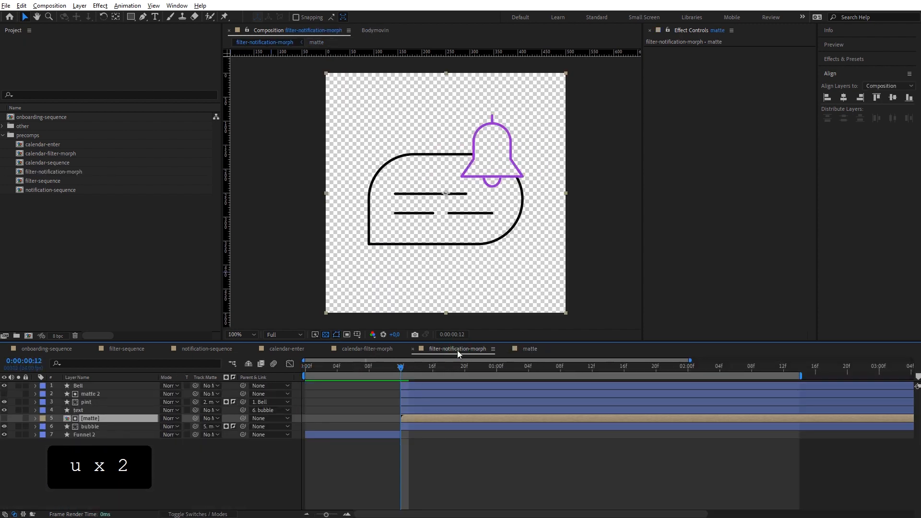
key("u")
key("u")
key("u")
key("Delete")
left_click(89, 402)
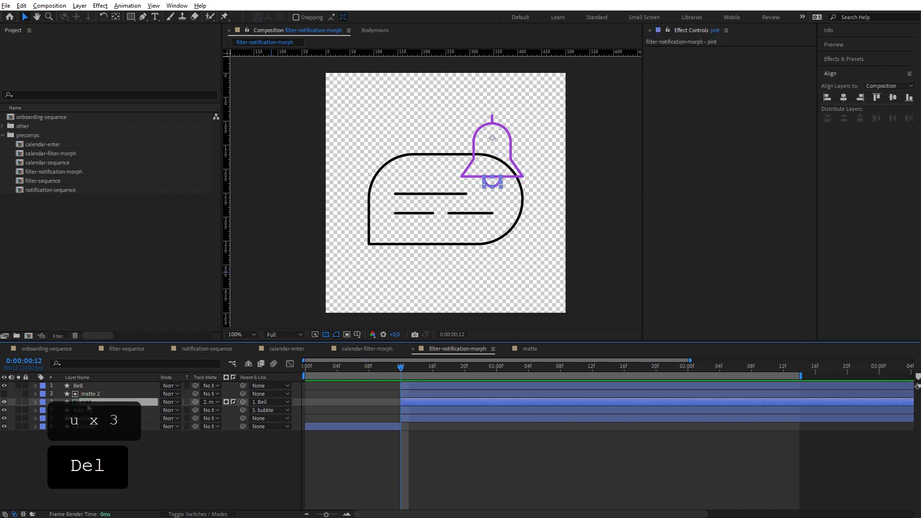
left_click(88, 394)
mouse_move(390, 401)
left_mouse_down()
mouse_move(370, 403)
mouse_move(403, 403)
mouse_move(385, 403)
left_mouse_up()
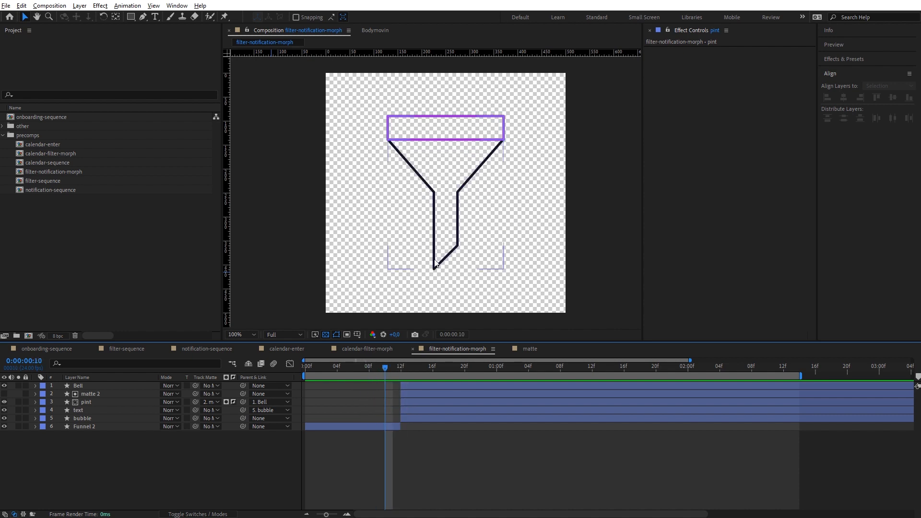
left_click(434, 240)
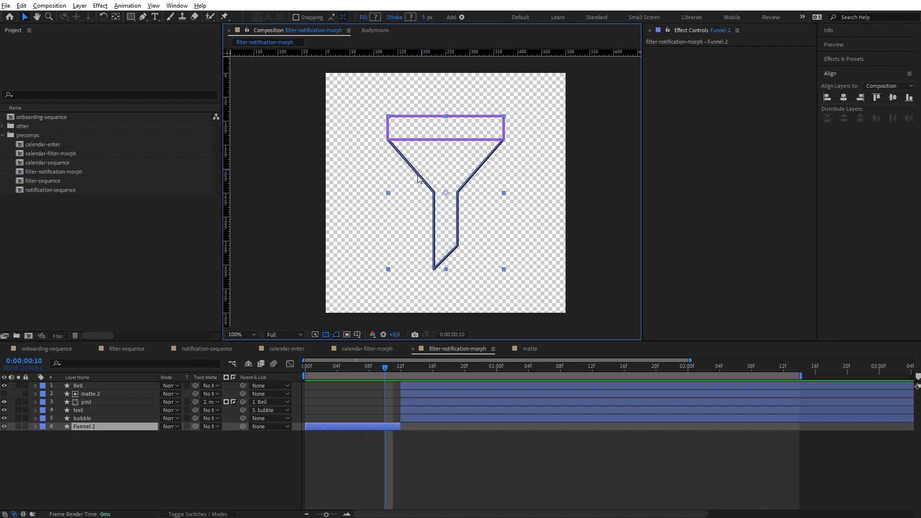
mouse_move(354, 376)
left_mouse_down()
mouse_move(408, 379)
mouse_move(412, 367)
mouse_move(348, 378)
mouse_move(308, 370)
mouse_move(353, 376)
left_mouse_up()
left_click(353, 433)
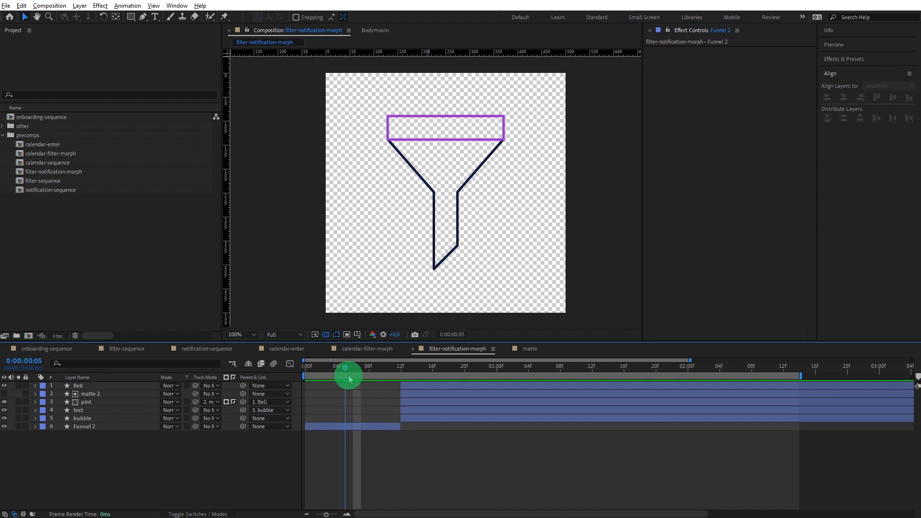
Step: At frame 6, duplicate the Bell, matte 2, pint, text and bubble layers and pre-compose the duplicates with all attributes moved
left_click_drag(354, 379, 353, 400)
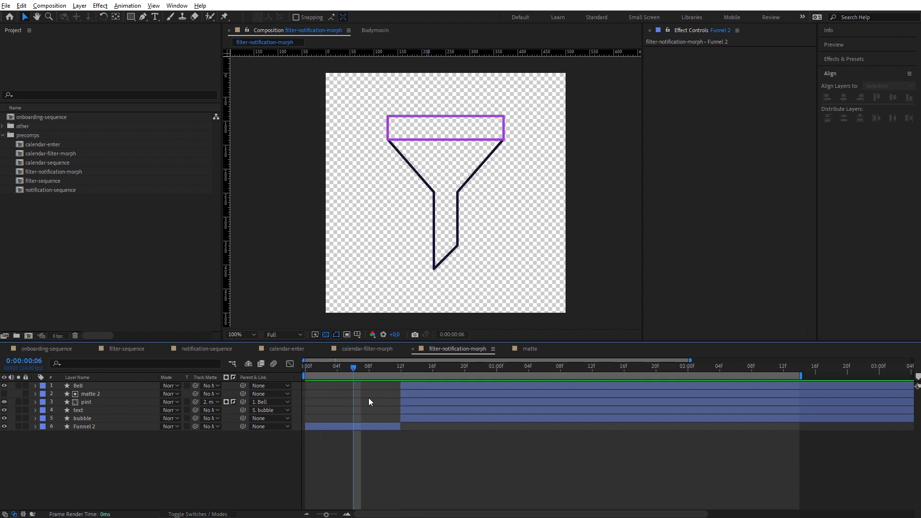
left_click(405, 384)
left_click(416, 419, "shift")
key("ctrl+d")
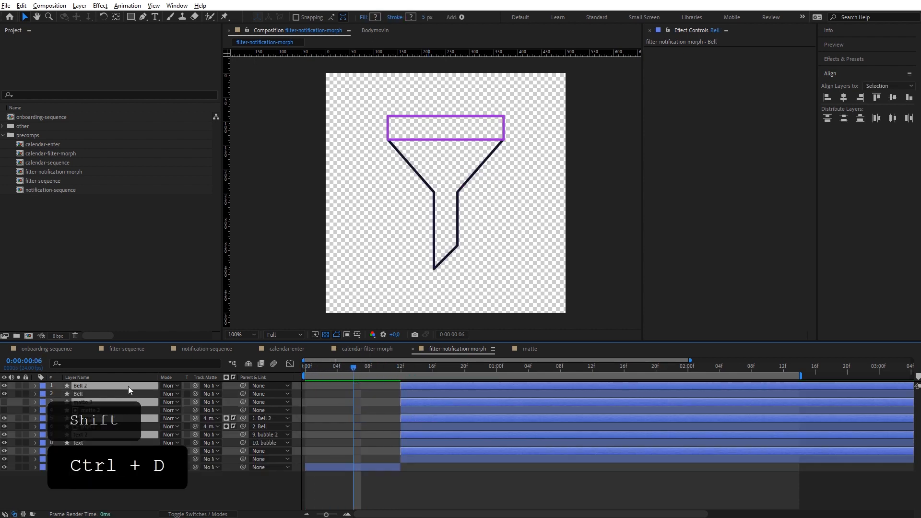
mouse_move(128, 386)
left_mouse_down()
mouse_move(118, 394)
mouse_move(117, 385)
left_mouse_up()
right_click(116, 384)
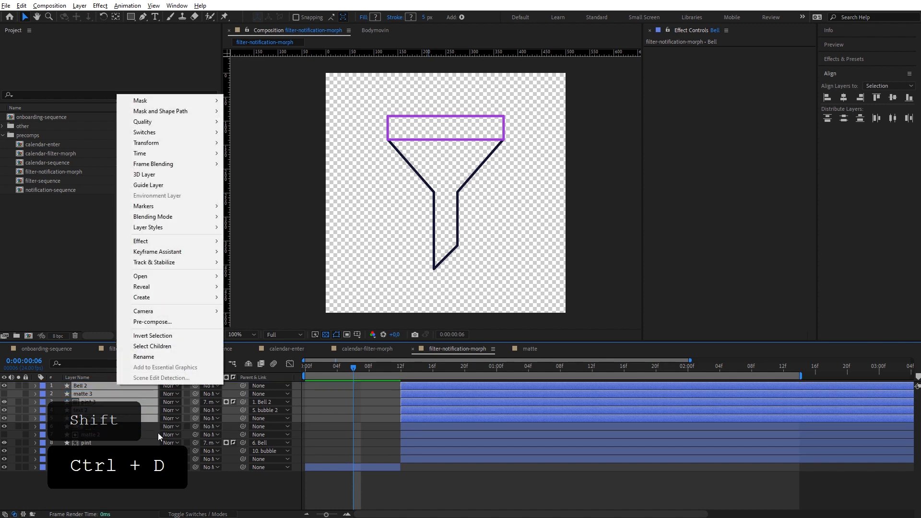
left_click(181, 323)
left_click(741, 347)
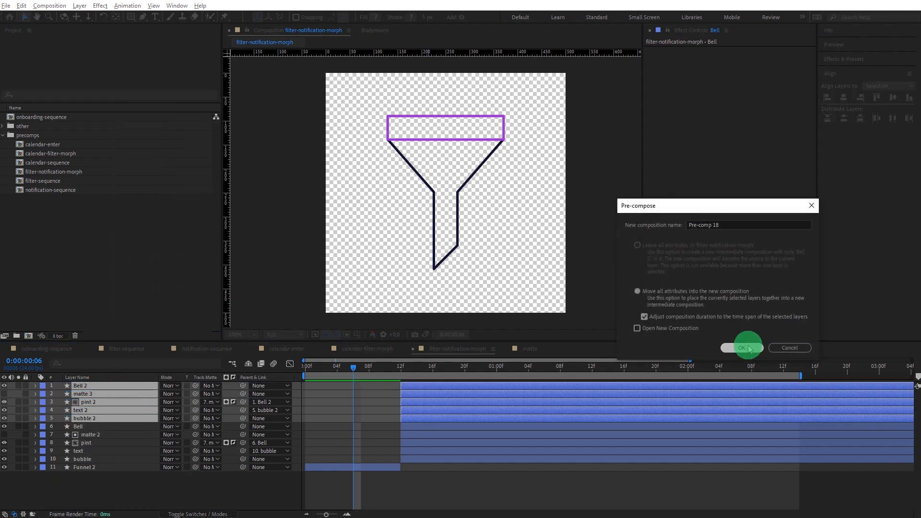
Step: Set the opacity of Pre-comp 18 to 50%
key("t")
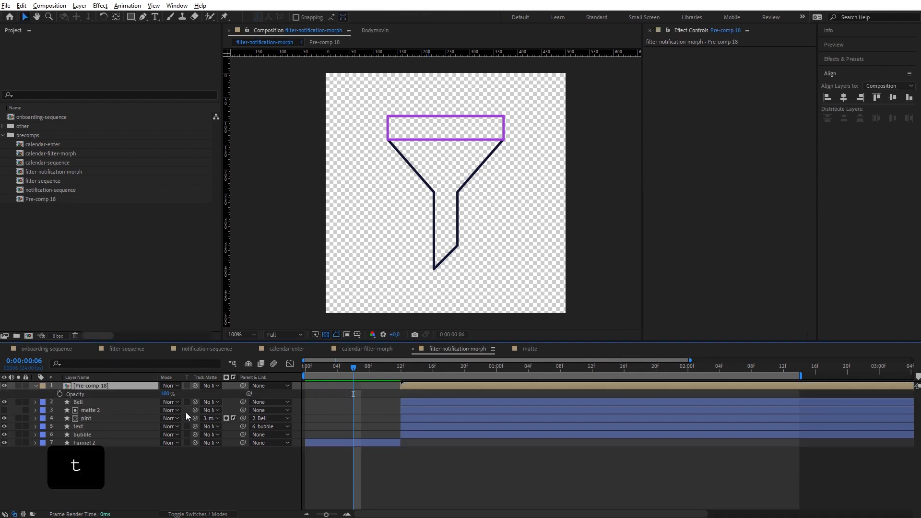
left_click(166, 394)
type("50")
key("Return")
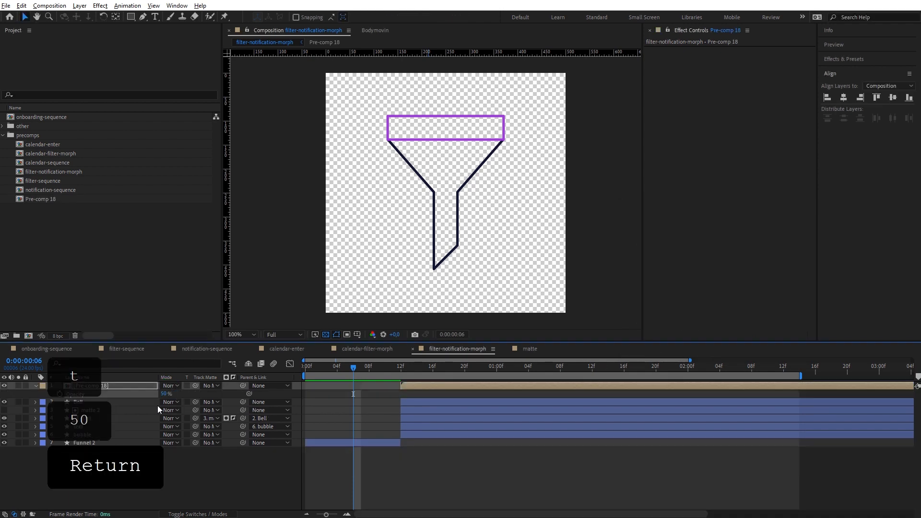
Step: Apply the Fill effect to Pre-comp 18 and start the layer at frame 6
left_click(848, 58)
left_click(851, 71)
type("fill")
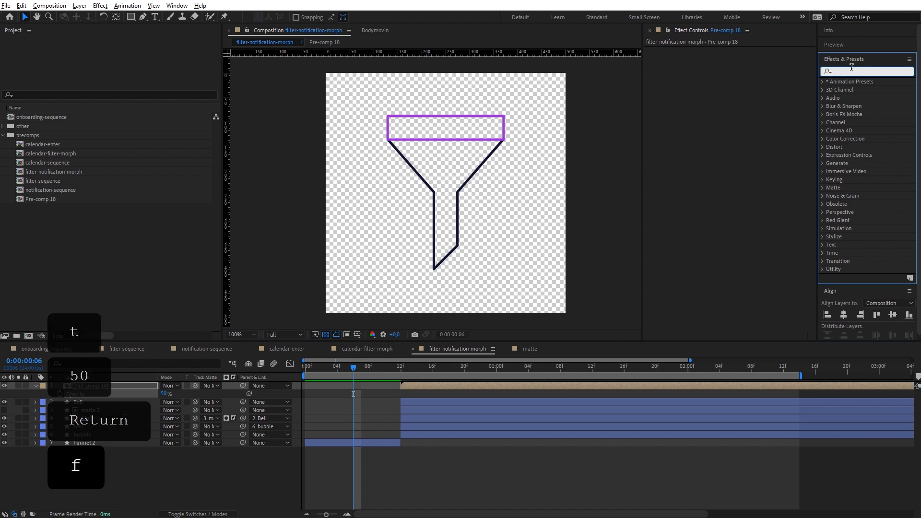
left_click_drag(856, 130, 514, 385)
key("bracketleft")
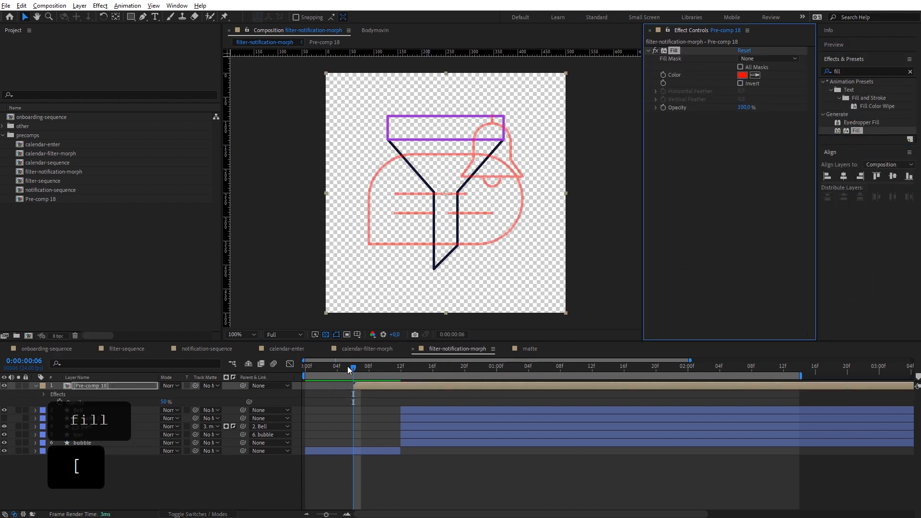
Step: Try to move the dark lower path of the Funnel 2 layer
left_click(384, 479)
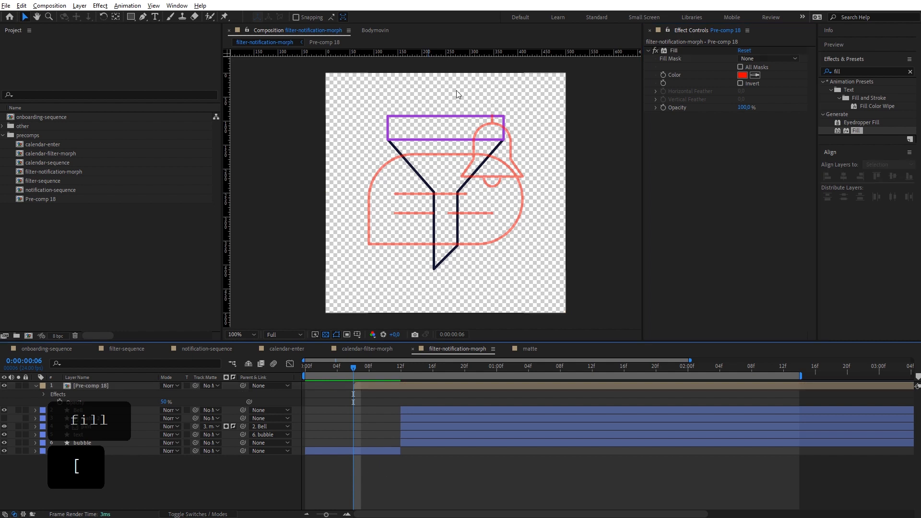
left_click(442, 128)
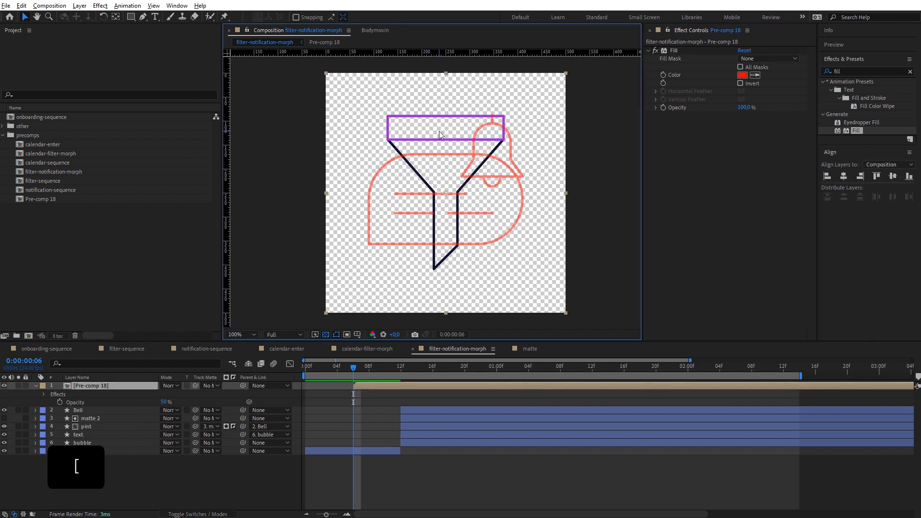
left_click(361, 450)
mouse_move(457, 247)
left_mouse_down()
mouse_move(460, 271)
mouse_move(477, 276)
mouse_move(482, 242)
mouse_move(451, 281)
mouse_move(470, 249)
left_mouse_up()
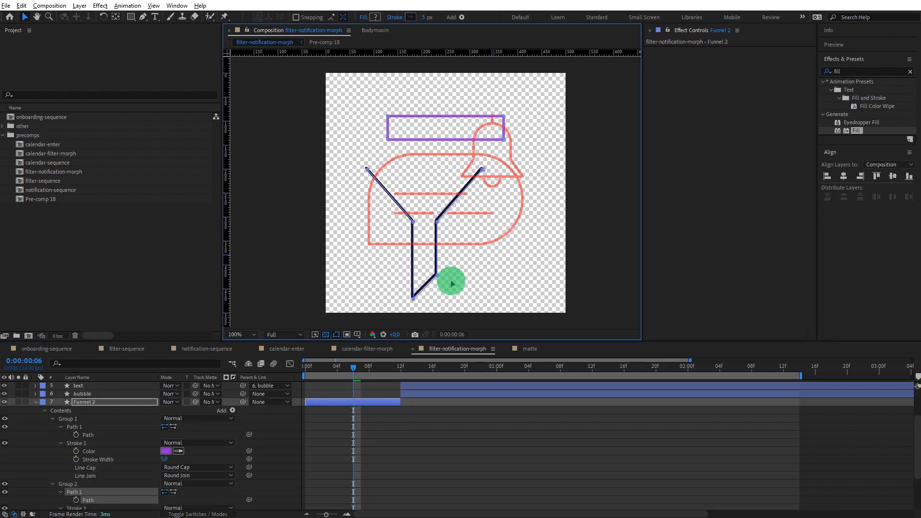
key("ctrl+z")
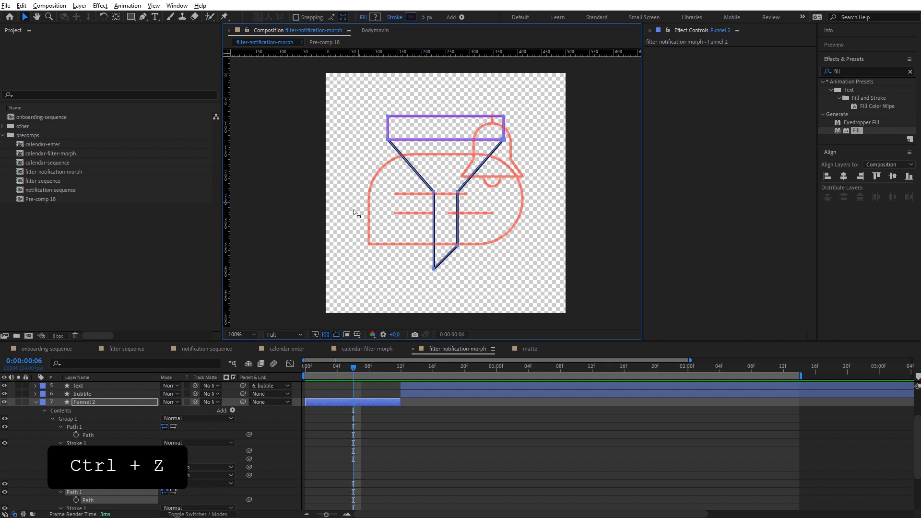
Step: Add a keyframe to the Path of Group 2 in Funnel 2 and move it to frame 0
scroll(100, 454, "down", 2)
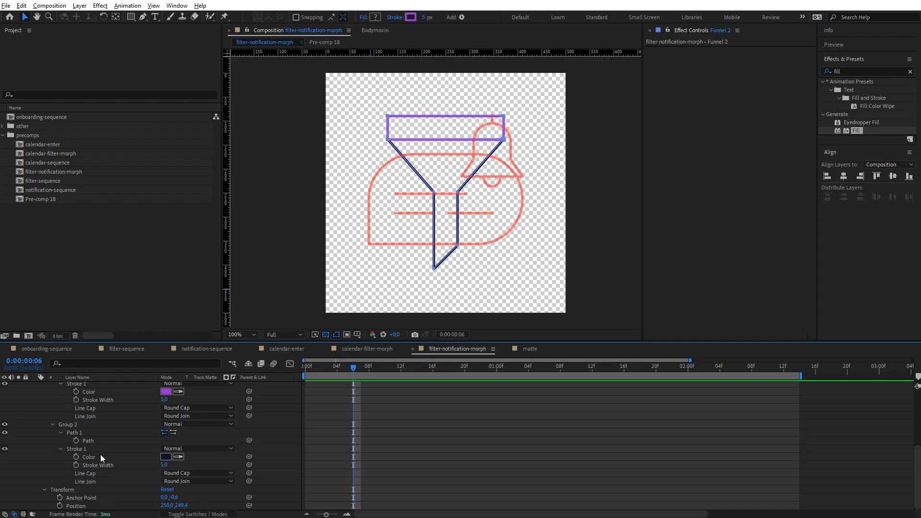
left_click(100, 454)
left_click(98, 441)
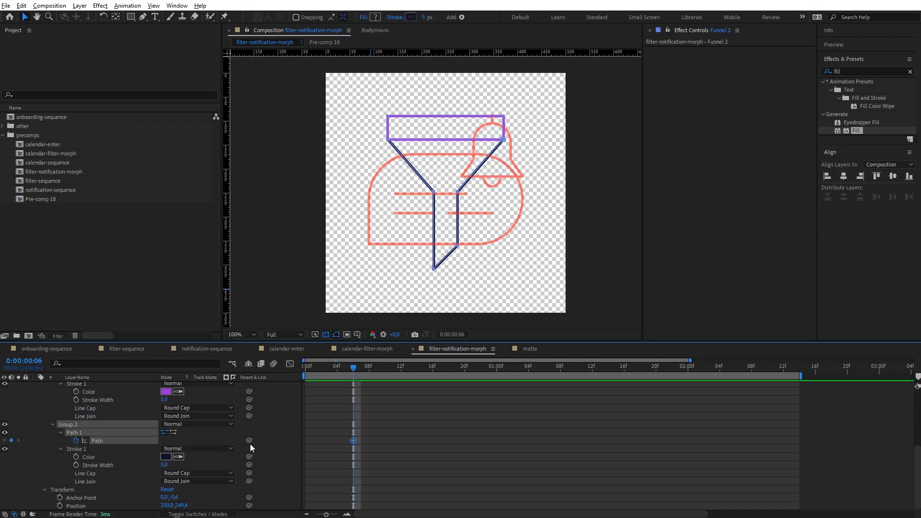
key("u")
key("u")
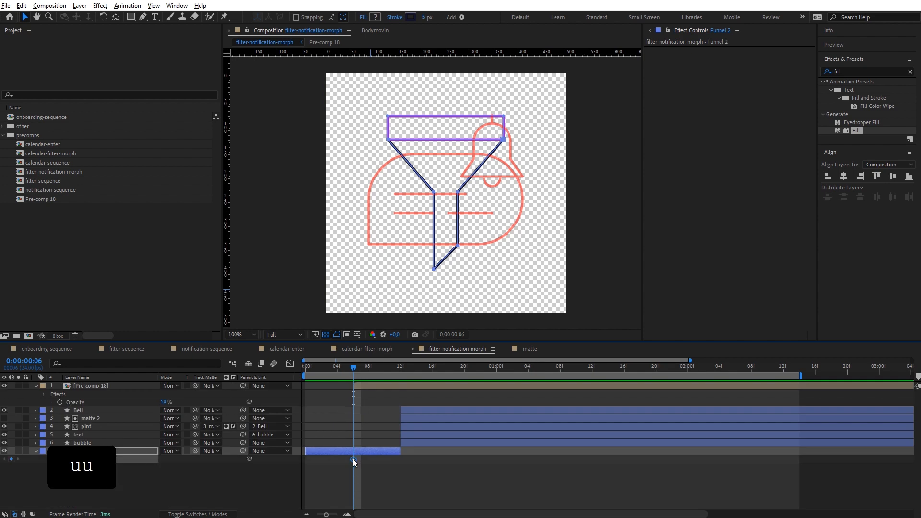
left_click_drag(353, 459, 299, 463)
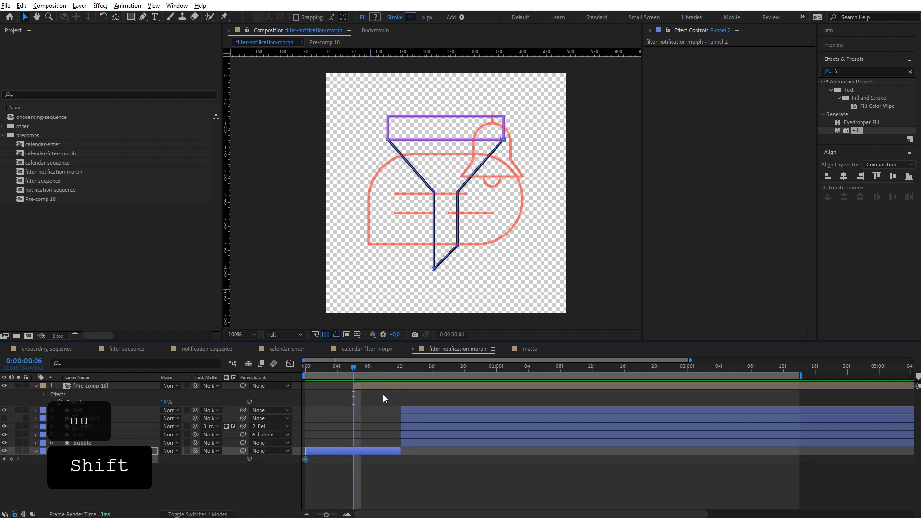
Step: At frame 6, reshape the dark path so its left side runs vertically beneath the purple rectangle's left corner
scroll(417, 286, "up", 1)
key("space")
left_click_drag(417, 286, 459, 246)
mouse_move(493, 132)
left_mouse_down()
mouse_move(432, 320)
mouse_move(419, 306)
mouse_move(384, 311)
left_mouse_up()
left_click(473, 306)
left_click_drag(423, 265, 411, 322)
left_click_drag(417, 295, 413, 308)
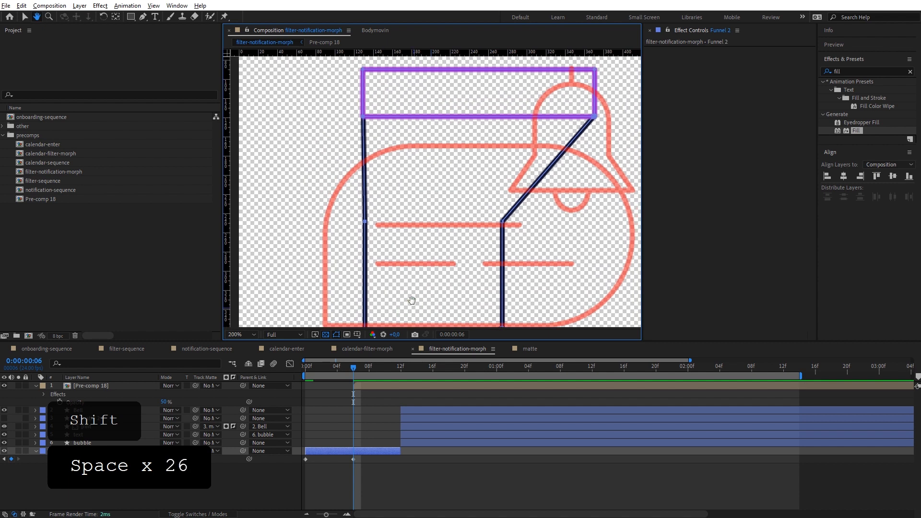
Step: Add a keyframe to the Path of the purple rectangle in Group 1 and move it to frame 0
key("u")
key("u")
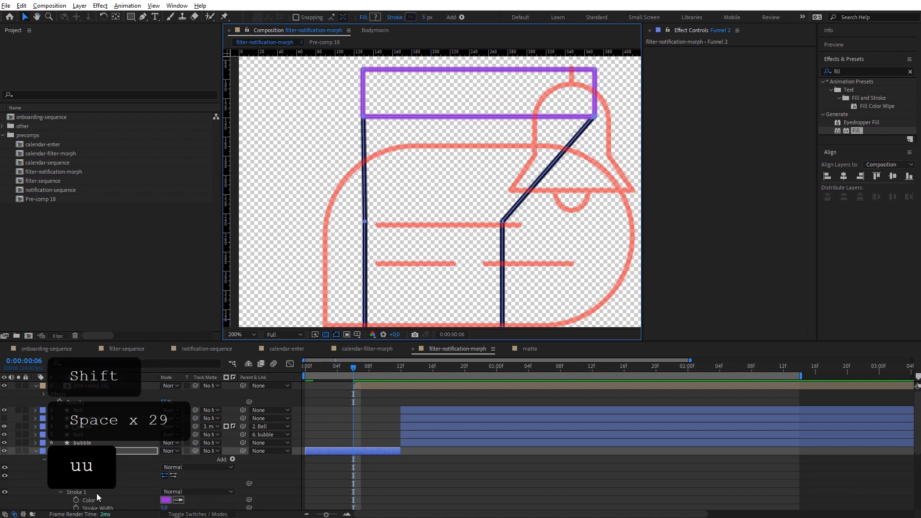
key("u")
key("u")
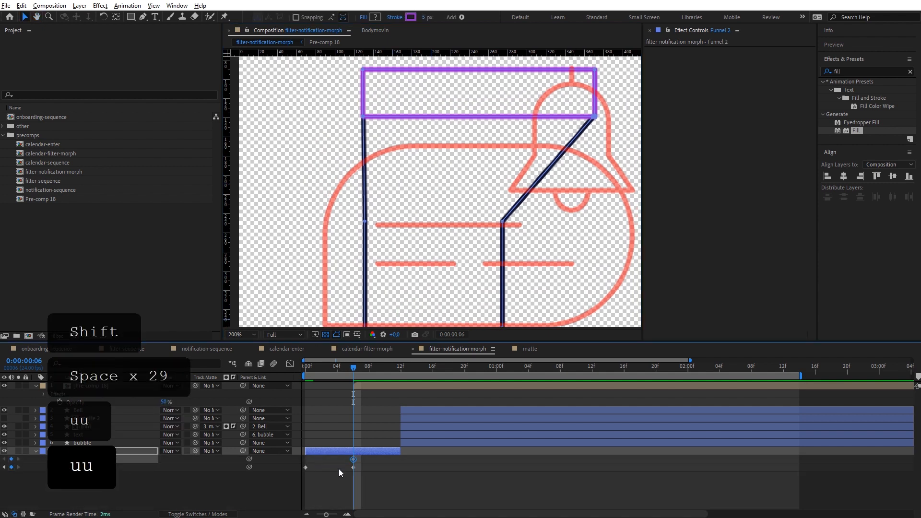
left_click_drag(352, 459, 306, 467)
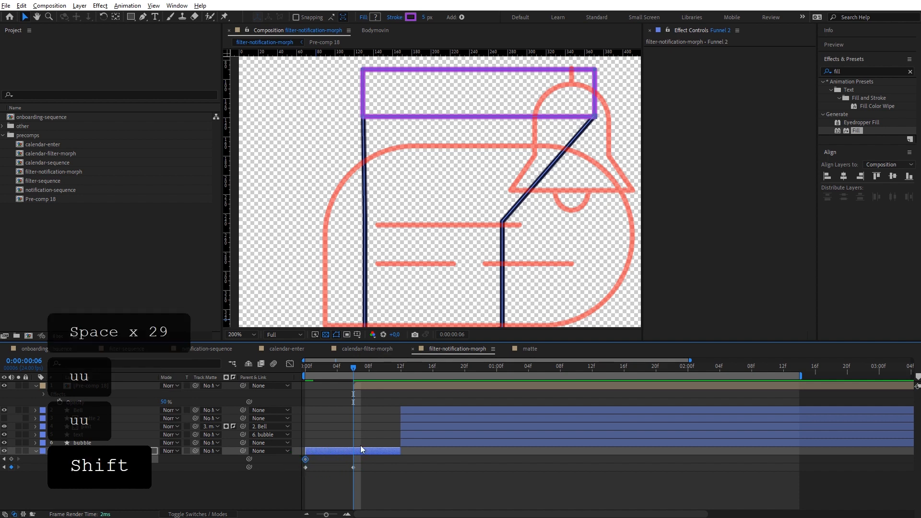
Step: At frame 6, lower the purple rectangle together with the adjoining upper points of the dark path
mouse_move(361, 70)
left_mouse_down()
mouse_move(609, 148)
mouse_move(588, 127)
mouse_move(594, 119)
mouse_move(598, 176)
left_mouse_up()
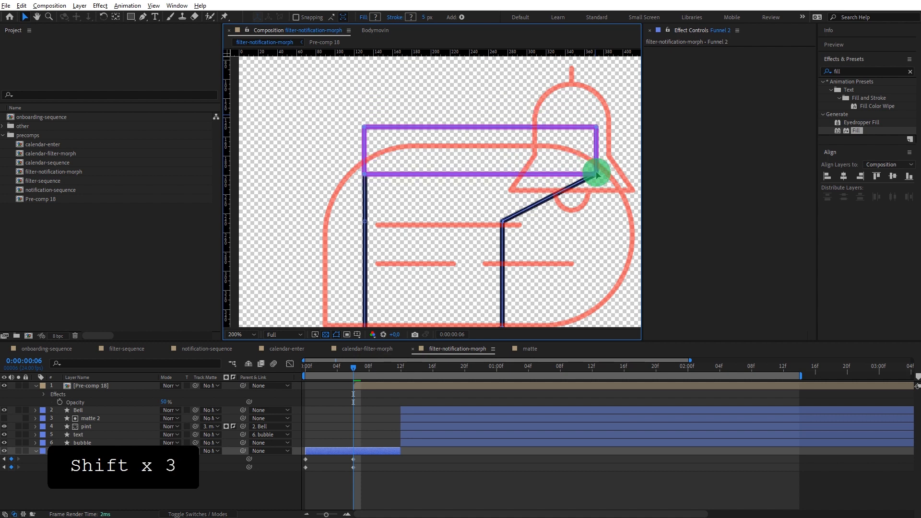
key("space")
left_click_drag(596, 175, 589, 95)
key("space")
Step: Move the dark path's right neck points outward so its right side runs vertically beneath the purple rectangle's right corner
left_click_drag(536, 249, 496, 140)
key("shift")
left_click_drag(495, 246, 568, 249)
key("shift")
key("shift")
key("space")
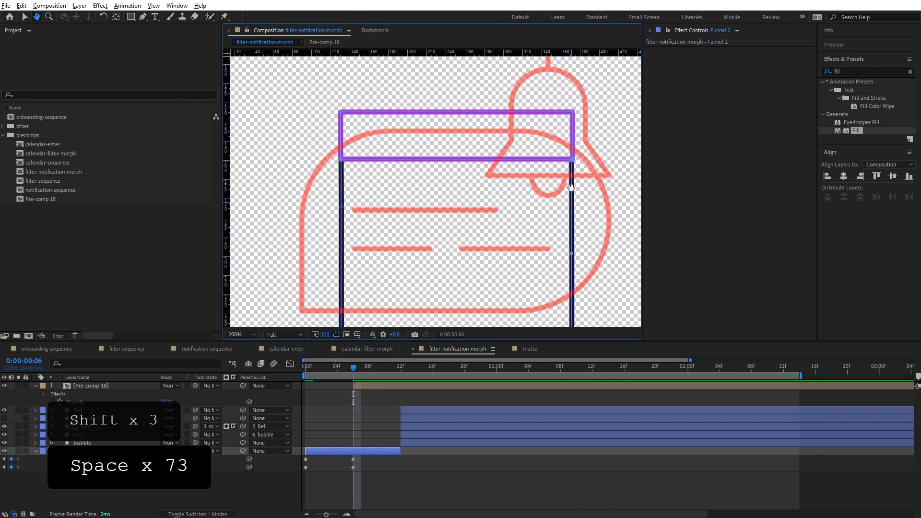
Step: Level the bottom points of the dark path so it forms a rectangle below the purple one
key("v")
left_click(567, 109)
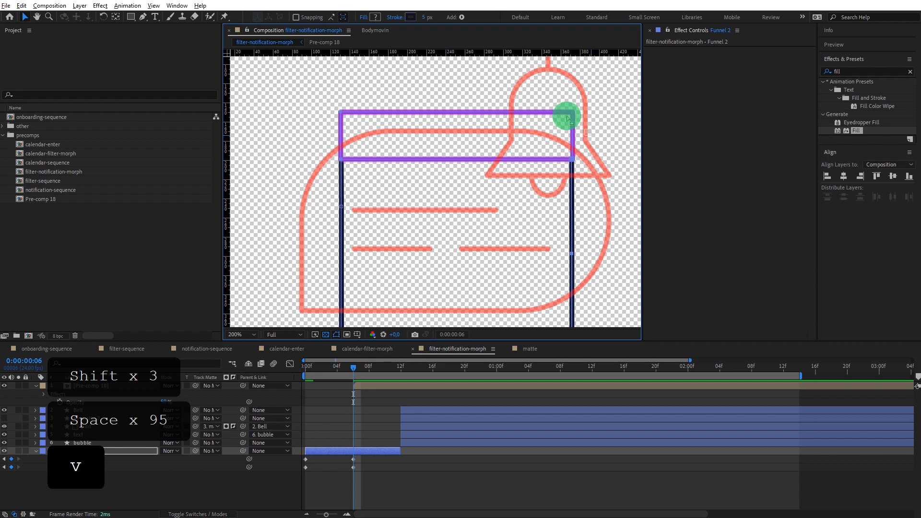
left_click_drag(574, 164, 592, 93)
key("space")
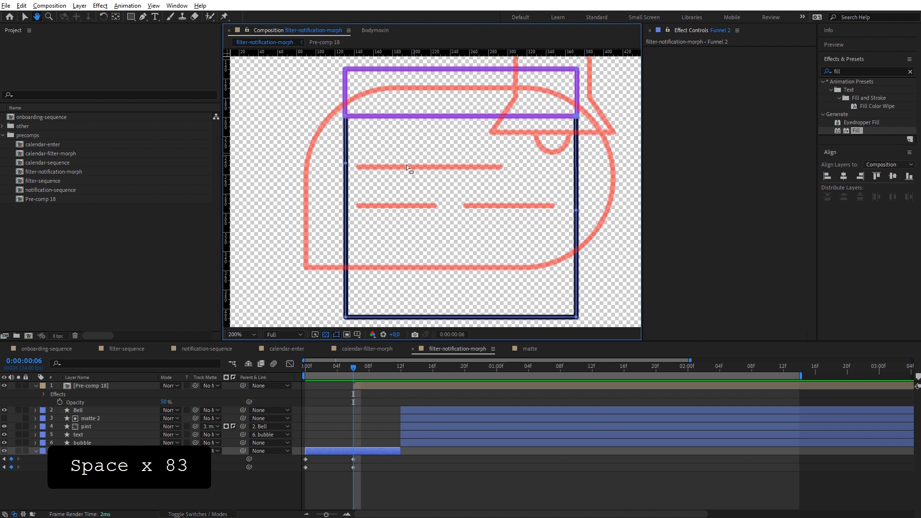
key("space")
left_click_drag(404, 188, 408, 167)
left_click(580, 291)
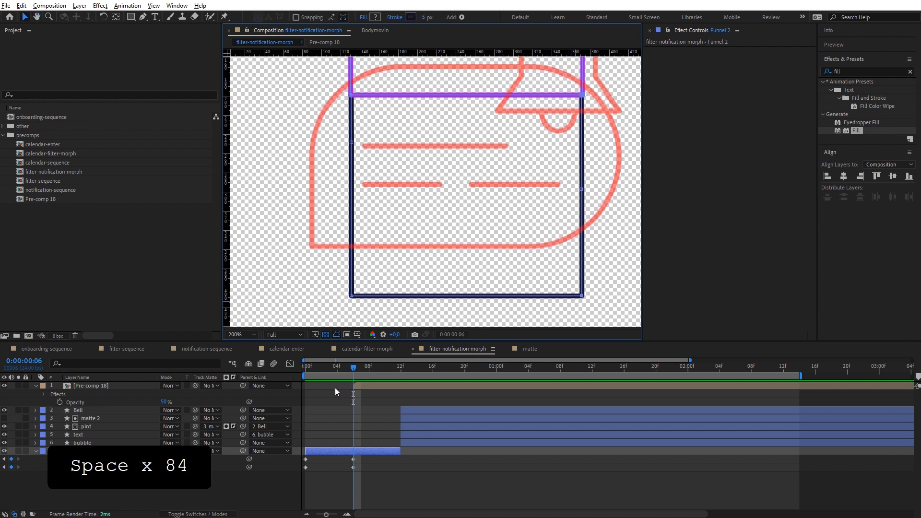
Step: Apply Easy Ease to both Funnel 2 path keyframes at frame 0
left_click_drag(355, 374, 305, 374)
key("shift")
left_click_drag(312, 456, 300, 469)
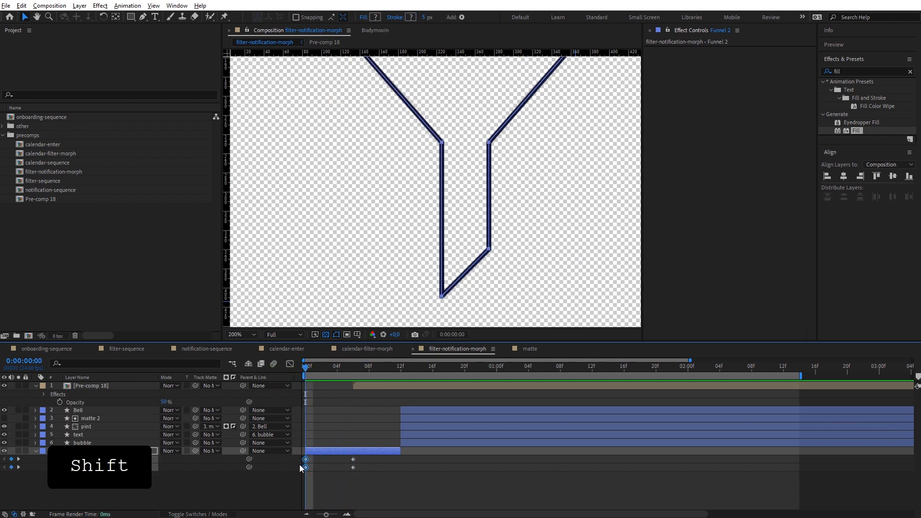
key("F9")
Step: At frame 6, lower the purple rectangle and the dark path's top points to shorten the shape, then preview the morph
left_click(353, 367)
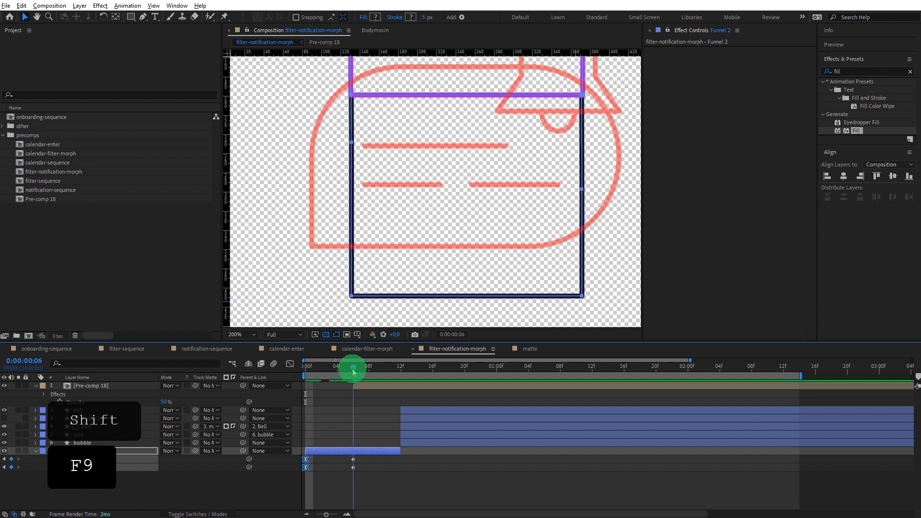
key("shift+space")
left_click(606, 251)
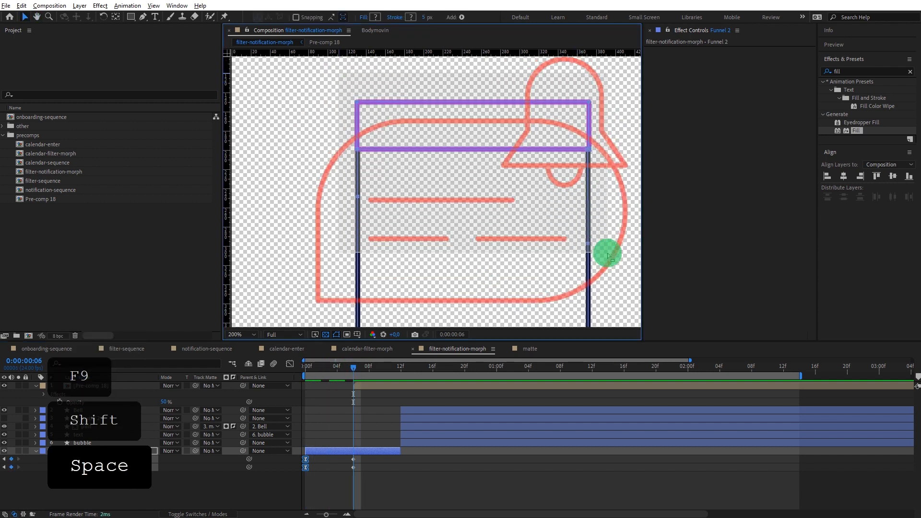
left_click_drag(590, 152, 586, 228)
key("space")
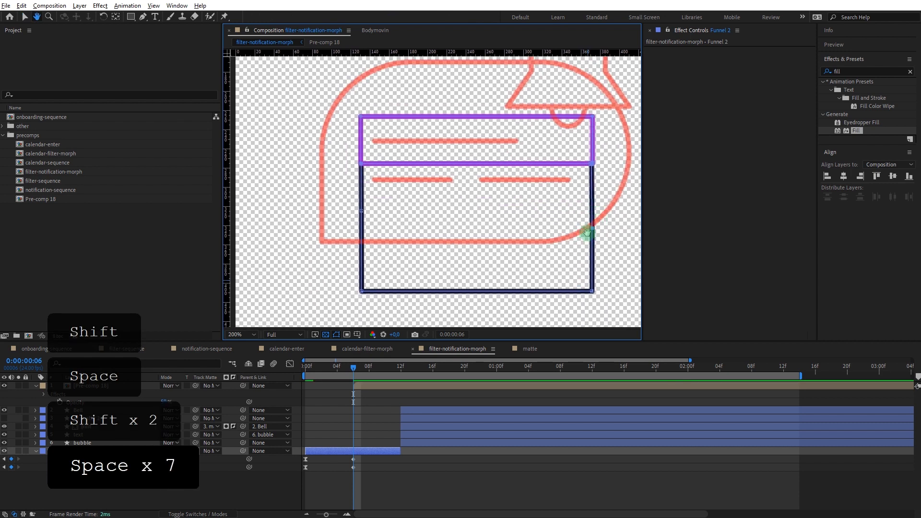
left_click_drag(352, 371, 334, 378)
left_click_drag(299, 379, 353, 374)
Step: Round the lower-right corner of the dark path by adding a point on its bottom edge and curving the corner
key("shift")
key("space")
left_click_drag(442, 235, 441, 248)
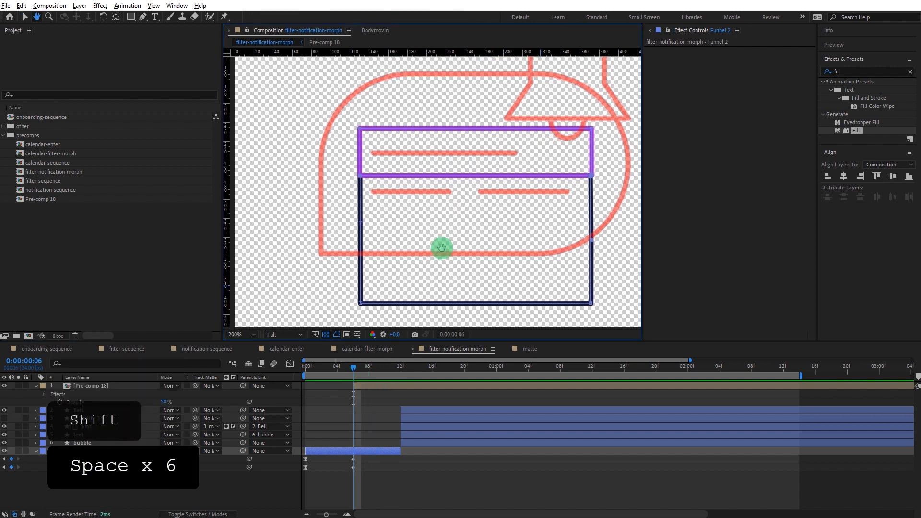
left_click(142, 18)
left_click(536, 304)
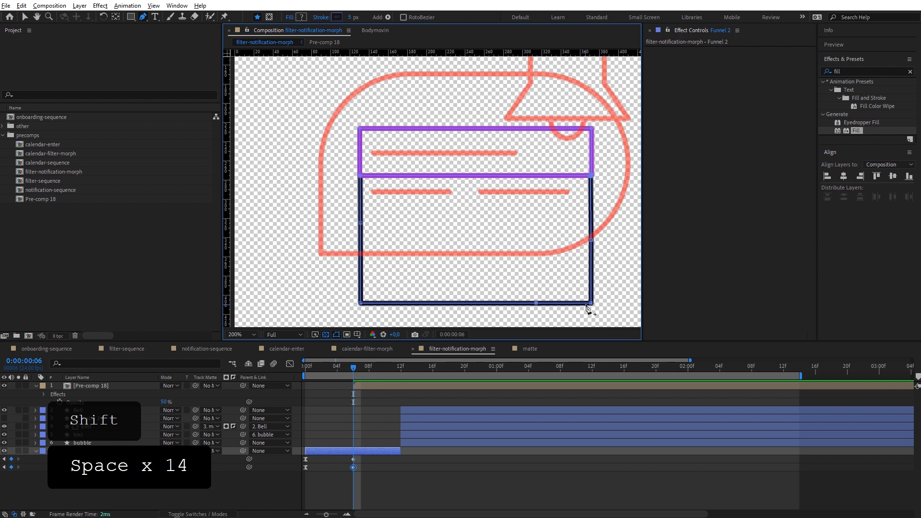
left_click_drag(592, 304, 575, 290)
key("v")
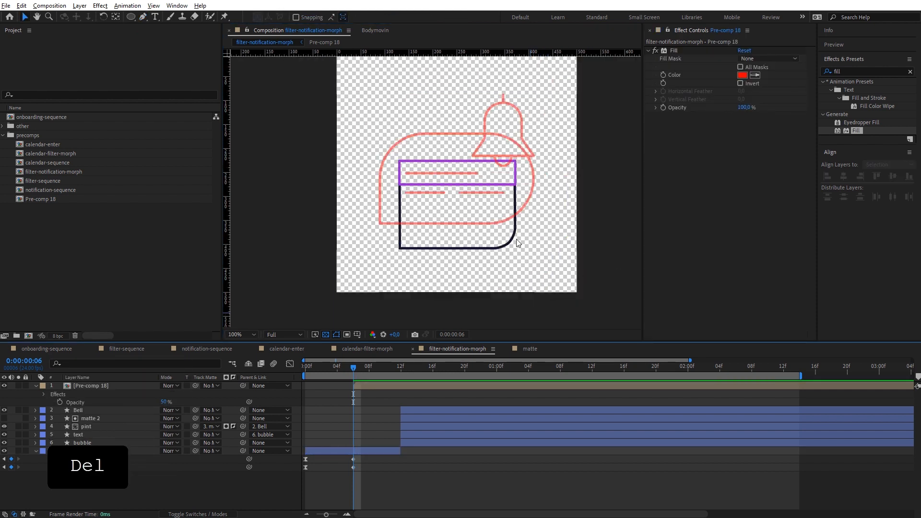
scroll(516, 238, "up", 2)
key("space")
left_click_drag(519, 250, 529, 237)
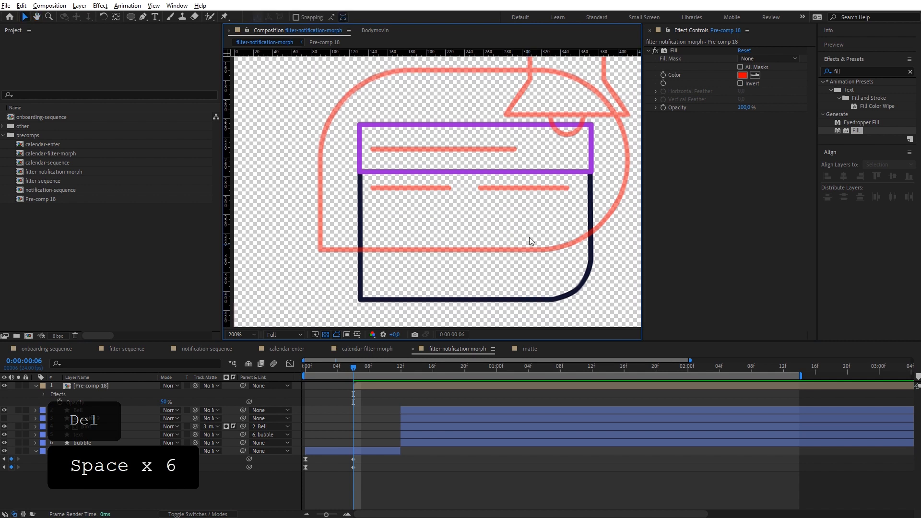
left_click(603, 204)
scroll(603, 201, "down", 1)
Step: Try to shift the start of the bubble layer earlier in the timeline
left_click(353, 449)
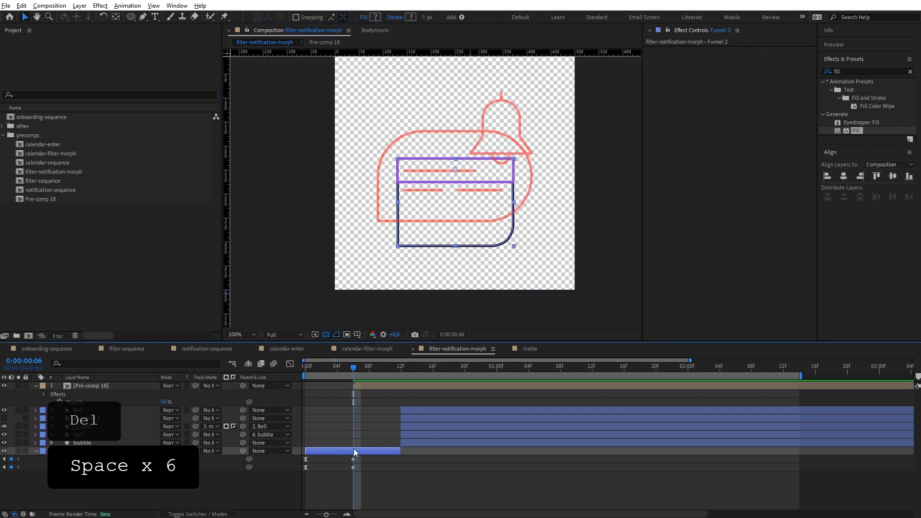
left_click_drag(406, 441, 322, 441)
key("ctrl+z")
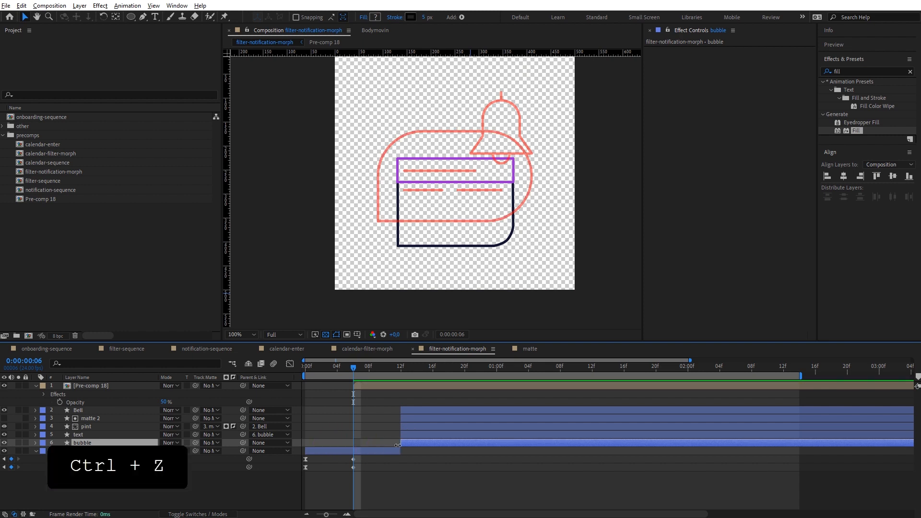
Step: Duplicate the bubble layer and shift the original bubble layer to start at frame 6
key("ctrl+d")
left_click_drag(417, 449, 365, 454)
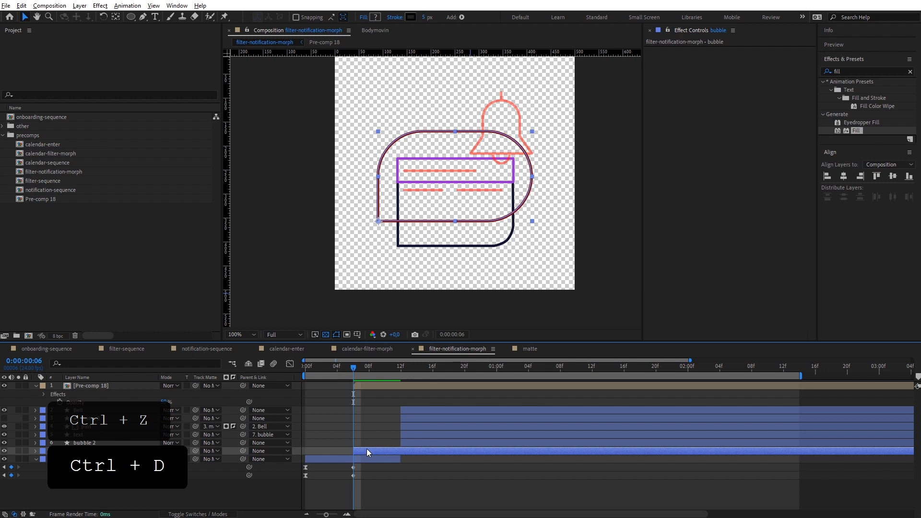
key("shift")
Step: Create a Path keyframe on the original bubble layer and place it at frame 12
key("u")
key("u")
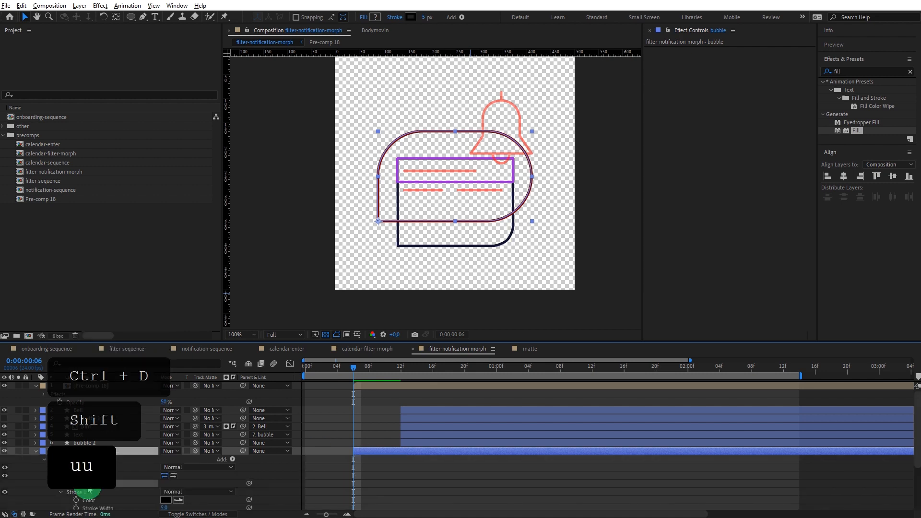
left_click(89, 491)
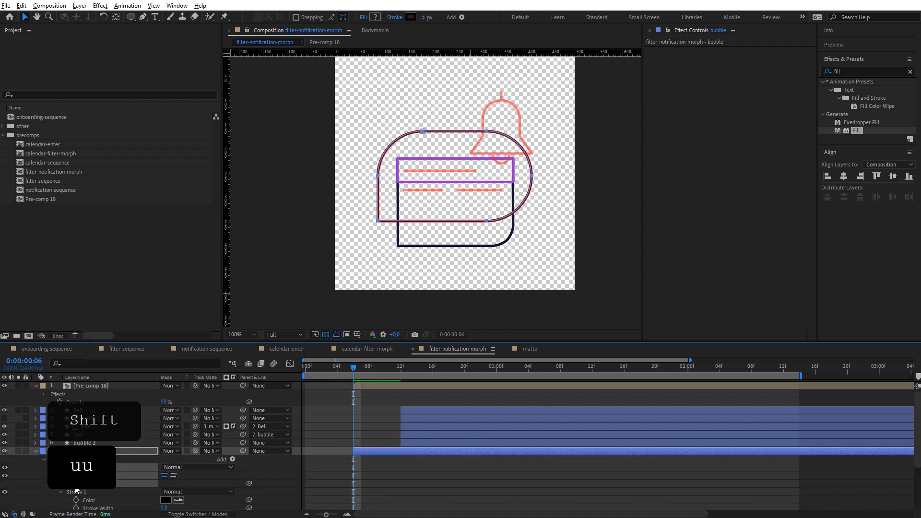
key("u")
key("u")
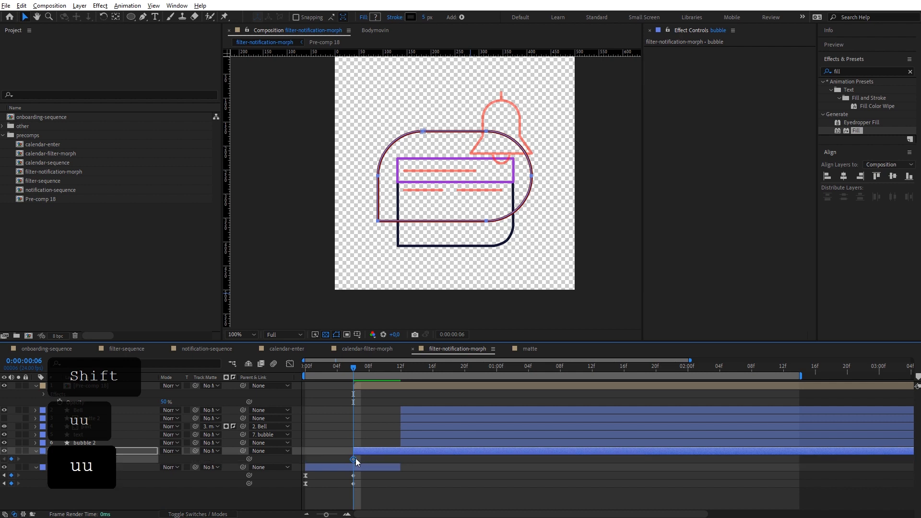
left_click(382, 465)
left_click_drag(382, 464, 399, 461)
Step: At frame 6, move the bubble path's left and right points inward to match the width of the funnel shape
key("v")
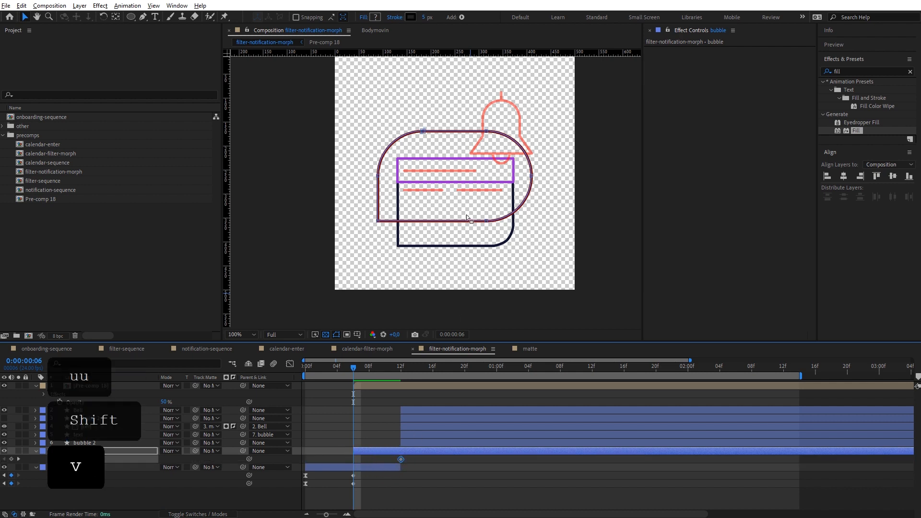
scroll(467, 215, "up", 1)
key("space")
left_click_drag(472, 202, 446, 228)
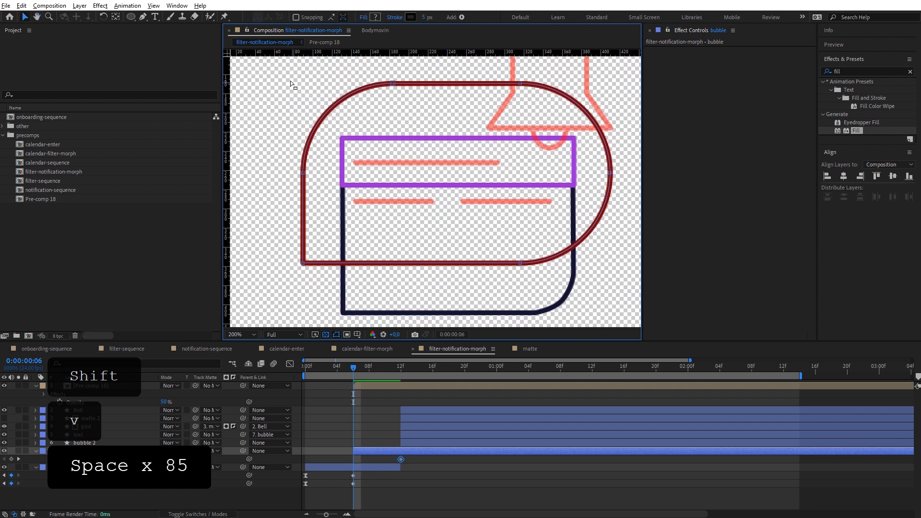
left_click_drag(282, 77, 406, 239)
left_click_drag(303, 263, 344, 263)
left_click_drag(621, 271, 475, 80)
left_click_drag(609, 175, 574, 177)
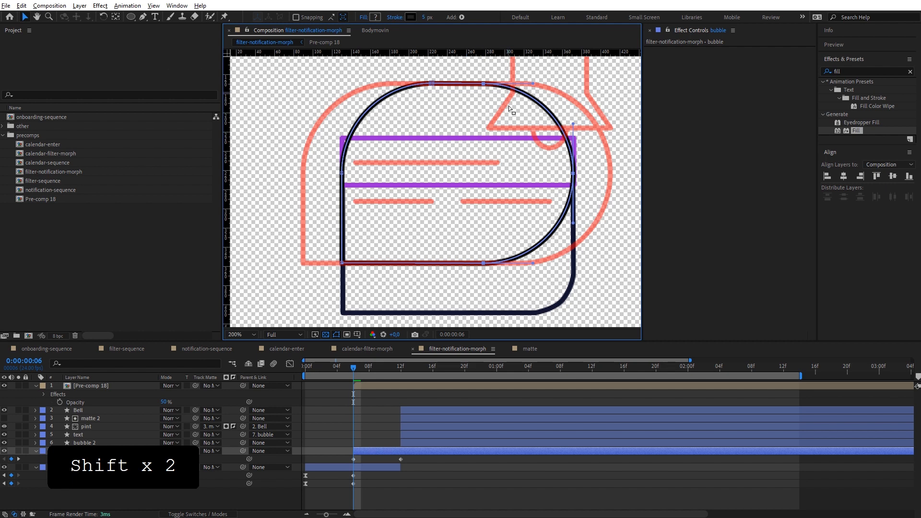
left_click_drag(503, 115, 468, 78)
Step: Add a point with the Pen tool on the bubble path's right edge, just below the existing side point
left_click(143, 17)
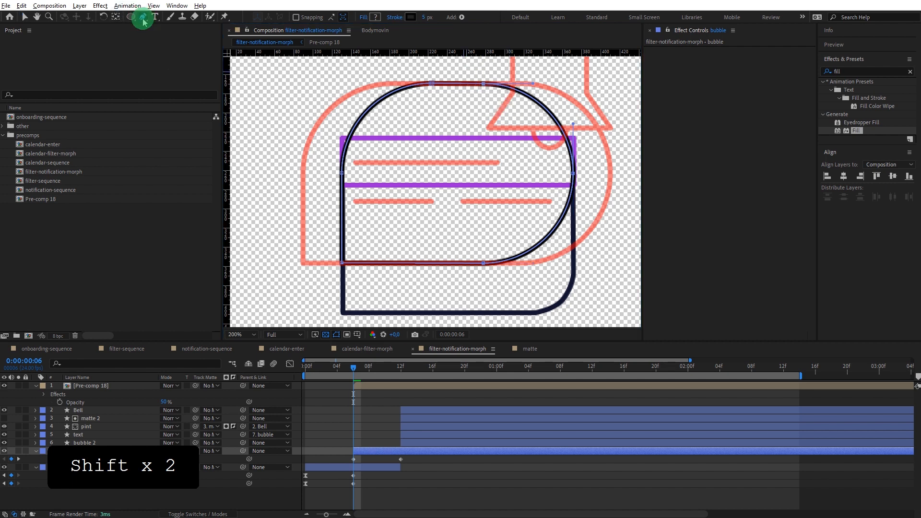
scroll(574, 184, "up", 2)
key("space")
left_click_drag(587, 178, 336, 192)
scroll(528, 149, "up", 1)
left_click_drag(527, 149, 374, 227)
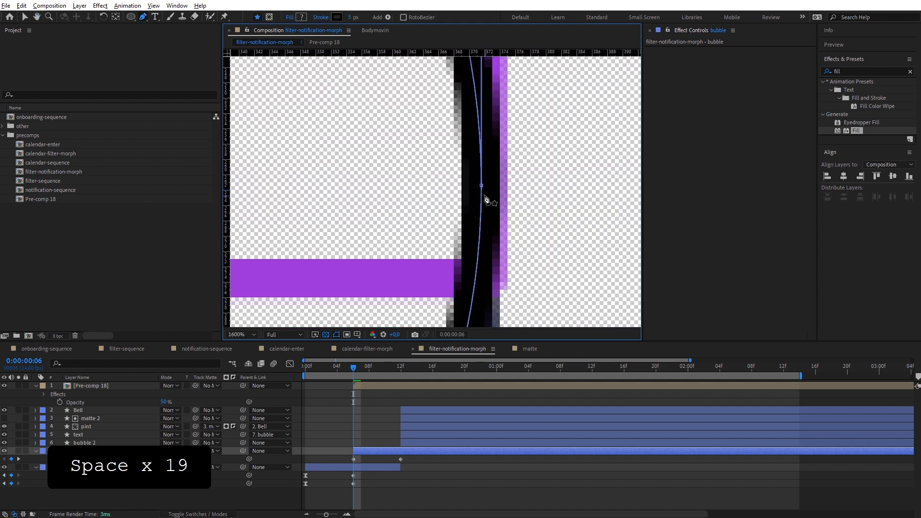
left_click(481, 194)
scroll(482, 194, "down", 2)
key("v")
key("shift")
key("space")
scroll(537, 168, "down", 1)
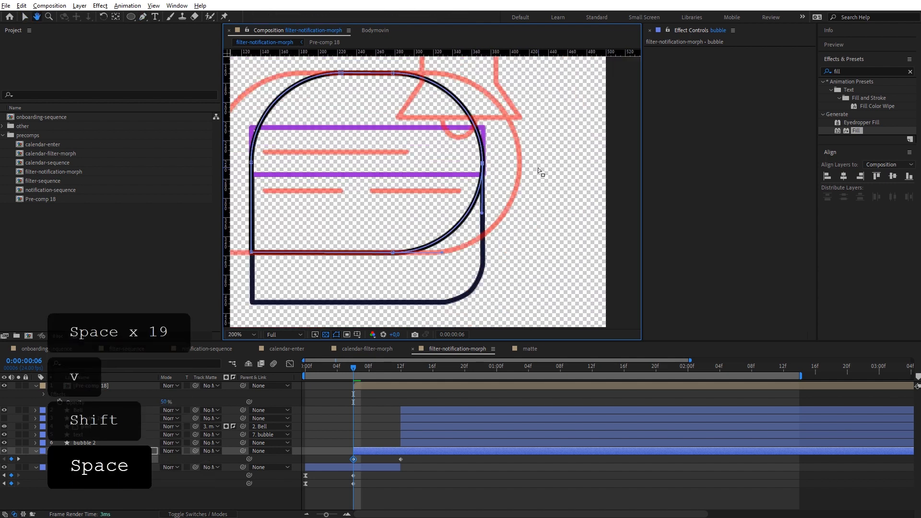
Step: Lower the bubble path's bottom points onto the bottom edge of the funnel shape
key("space")
left_click_drag(500, 180, 577, 157)
left_click_drag(494, 243, 328, 280)
Step: Scale the bubble path's lower-right curve to match the funnel shape's rounded corner
left_click_drag(582, 183, 458, 326)
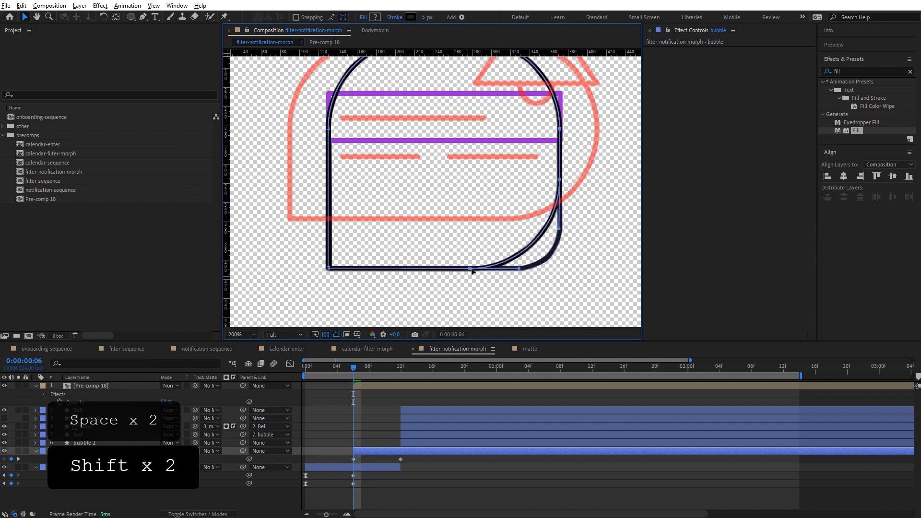
double_click(470, 269)
left_click_drag(471, 181, 543, 317)
key("Return")
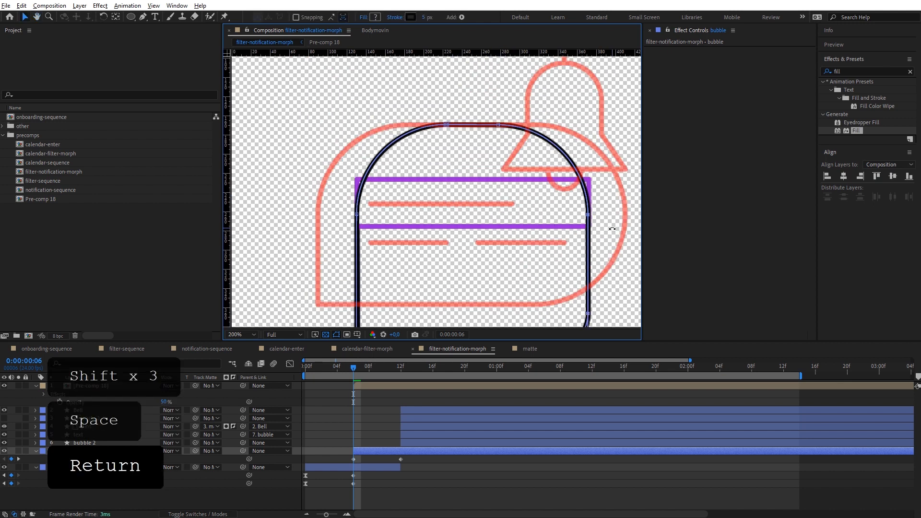
Step: Lower the bubble path's upper points so its top edge lies on the purple rectangle's bottom edge
left_click_drag(605, 242, 335, 108)
left_click_drag(411, 92, 411, 72)
double_click(446, 106)
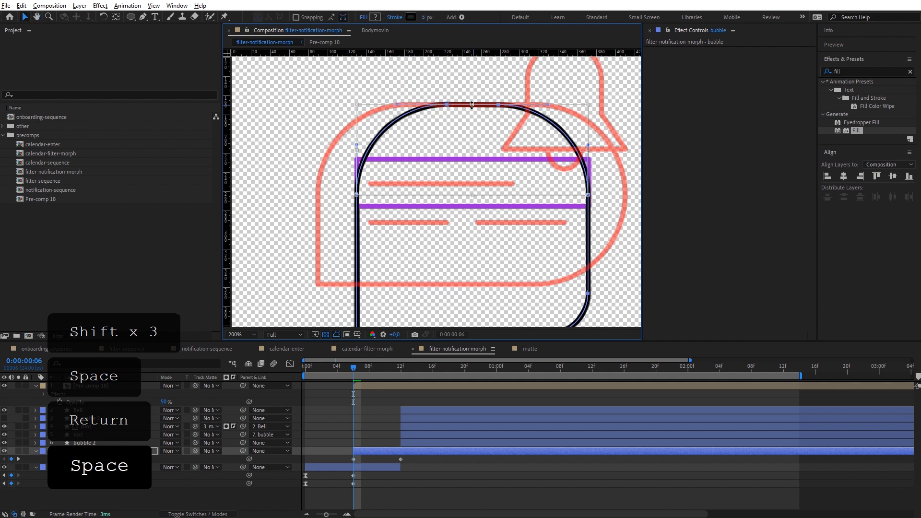
left_click_drag(474, 105, 461, 221)
key("Return")
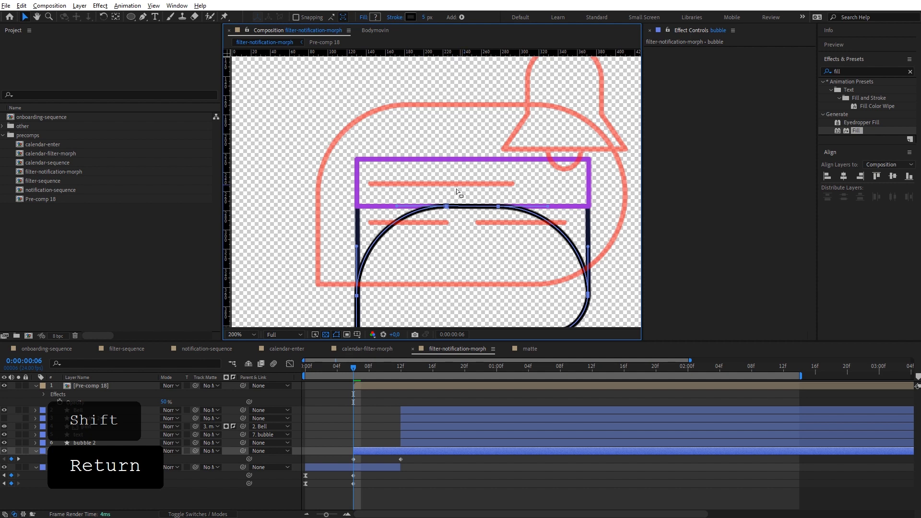
Step: Scale the bubble path's upper-left curve down into a square corner
left_click_drag(456, 188, 349, 295)
double_click(355, 295)
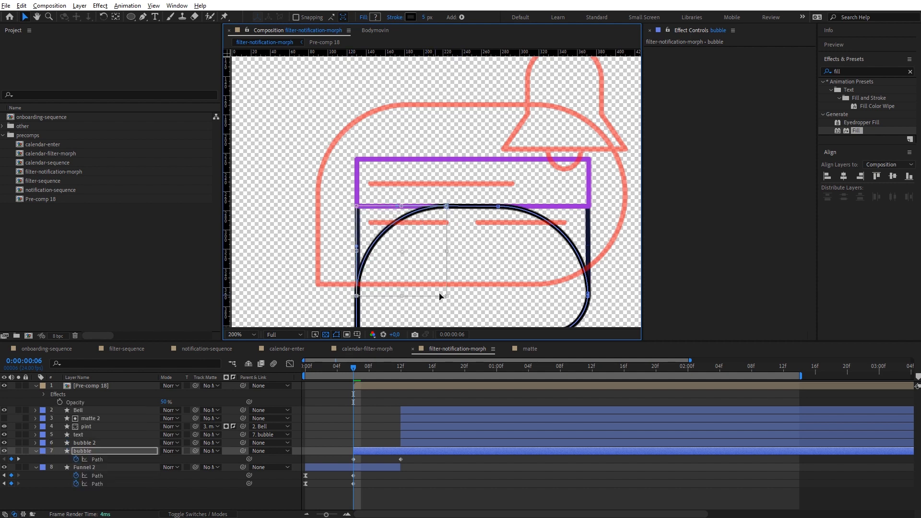
left_click_drag(446, 297, 366, 217)
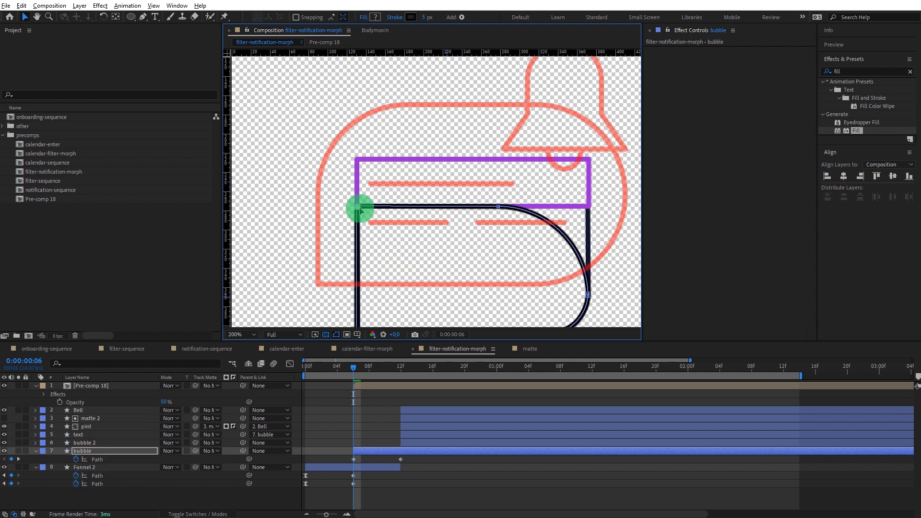
key("Return")
Step: Try to scale the bubble path's upper-right curve toward its corner
left_click_drag(489, 191, 589, 297)
double_click(569, 293)
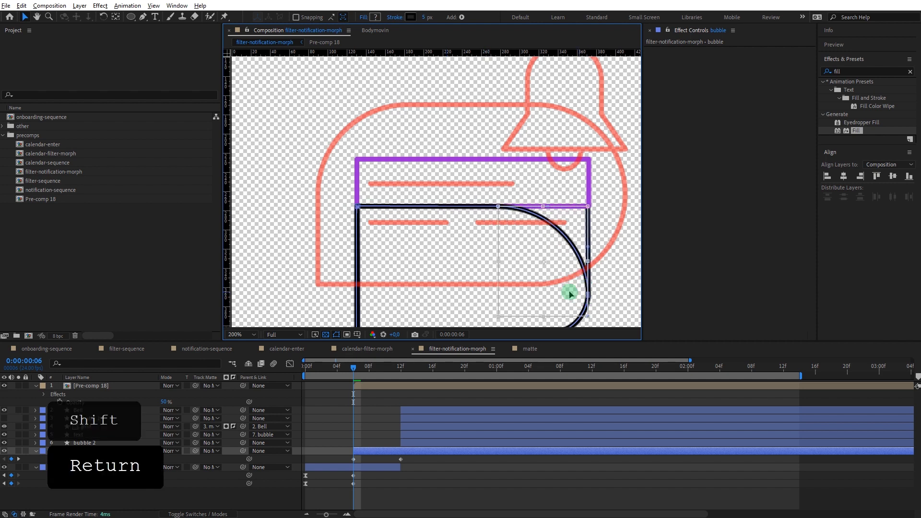
left_click_drag(499, 315, 551, 243)
key("ctrl+z")
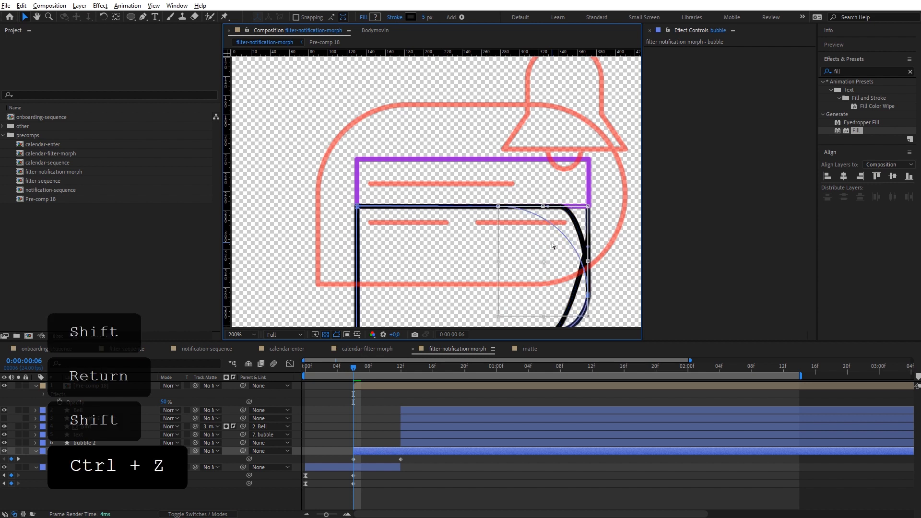
key("Return")
Step: Collapse the bubble path's upper-right curve into a square corner, raising the upper side point along the right edge
left_click(480, 215)
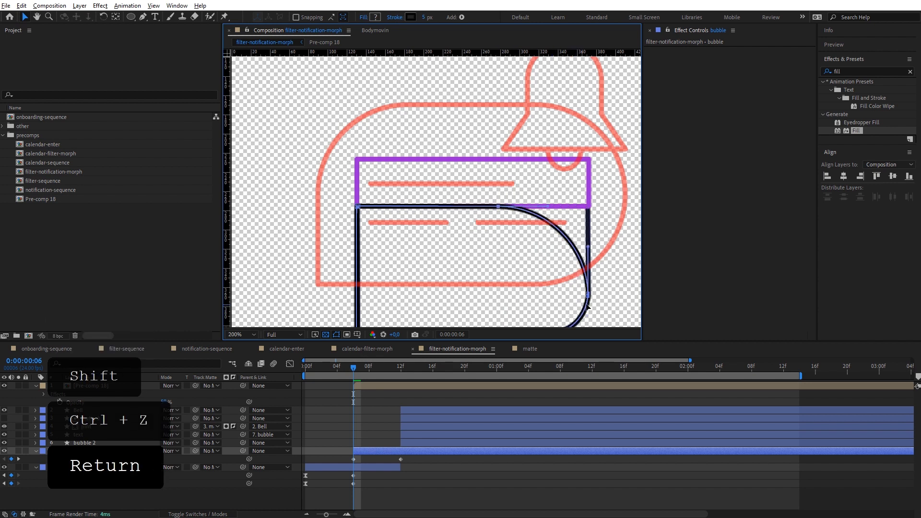
left_click_drag(587, 300, 499, 206)
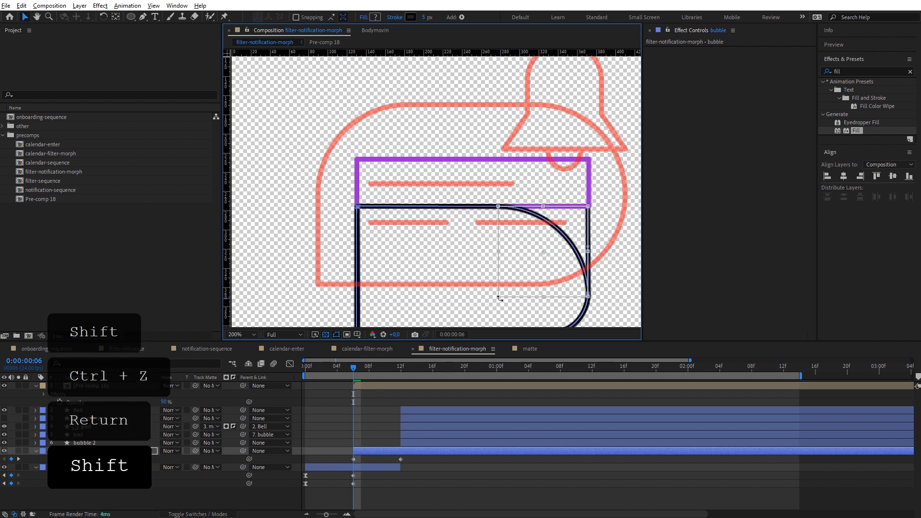
left_click_drag(500, 299, 555, 232)
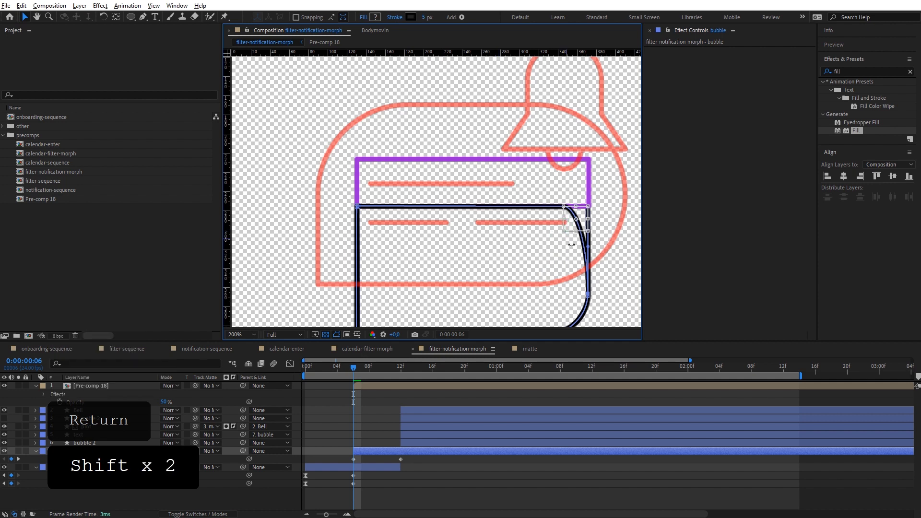
key("Return")
left_click_drag(587, 295, 589, 263)
left_click_drag(589, 210, 552, 209)
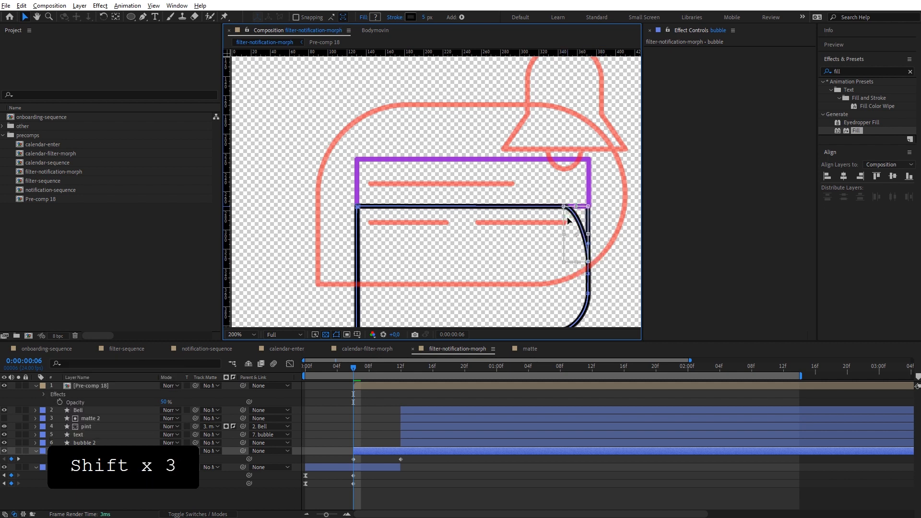
left_click_drag(564, 262, 588, 200)
Step: Preview the funnel-to-bubble morph from frame 0
scroll(587, 216, "down", 1)
left_click_drag(355, 367, 314, 473)
key("space")
key("space")
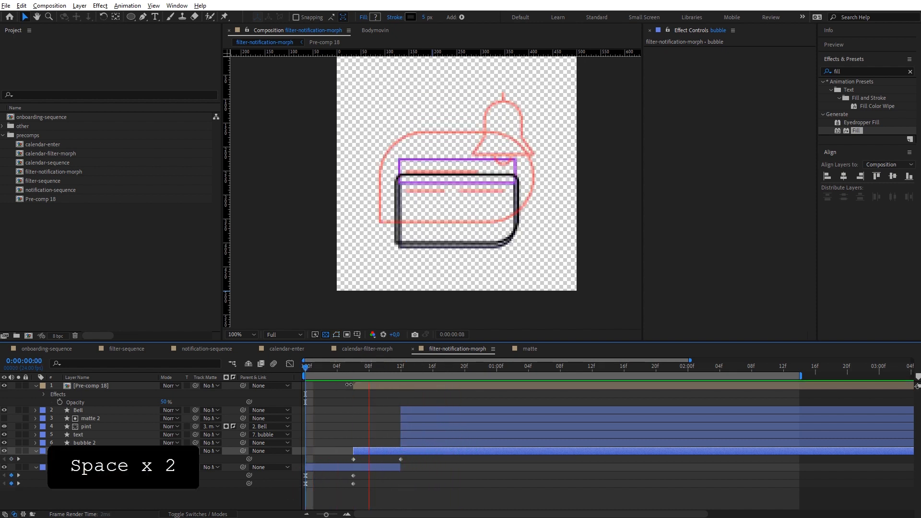
Step: Apply Easy Ease to the bubble layer's Path keyframe at frame 12
left_click_drag(392, 373, 401, 372)
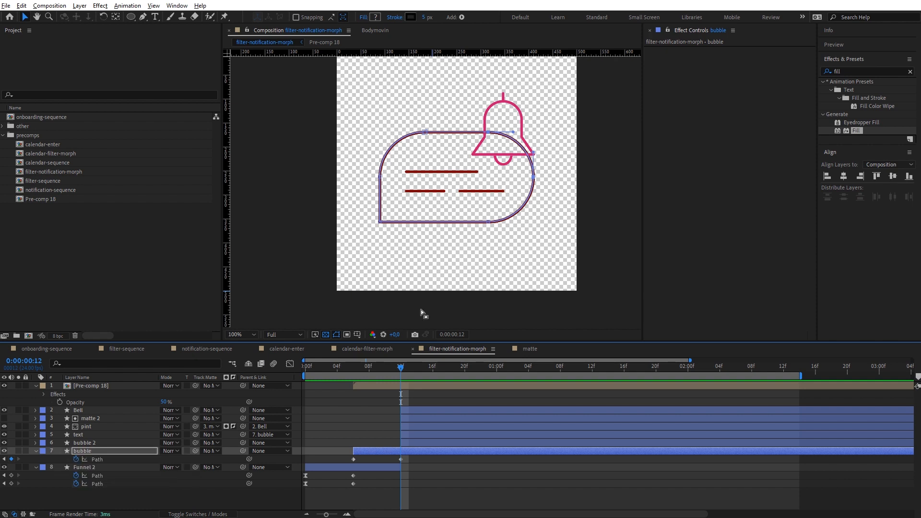
left_click_drag(408, 368, 403, 401)
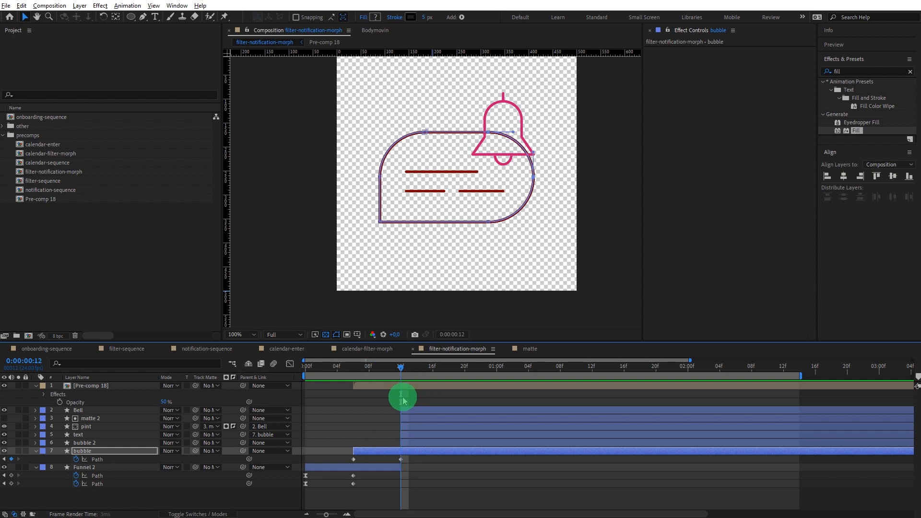
left_click(400, 460)
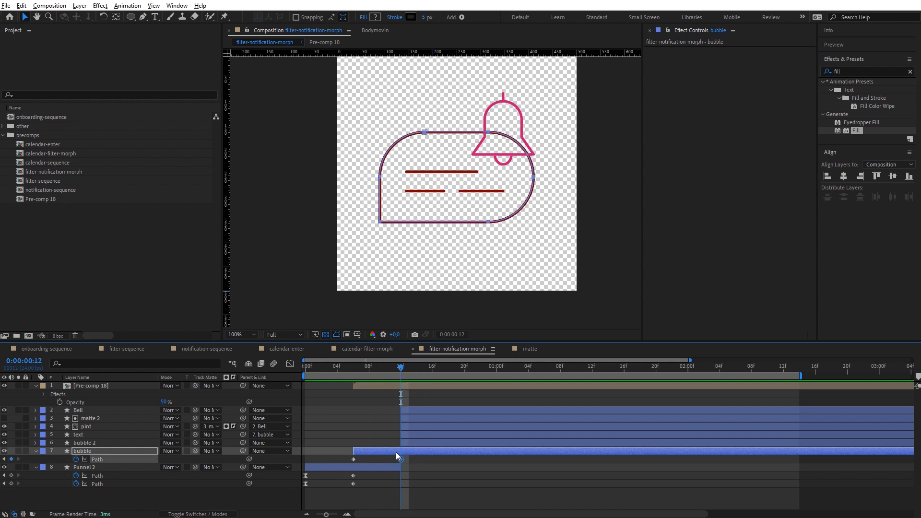
key("F9")
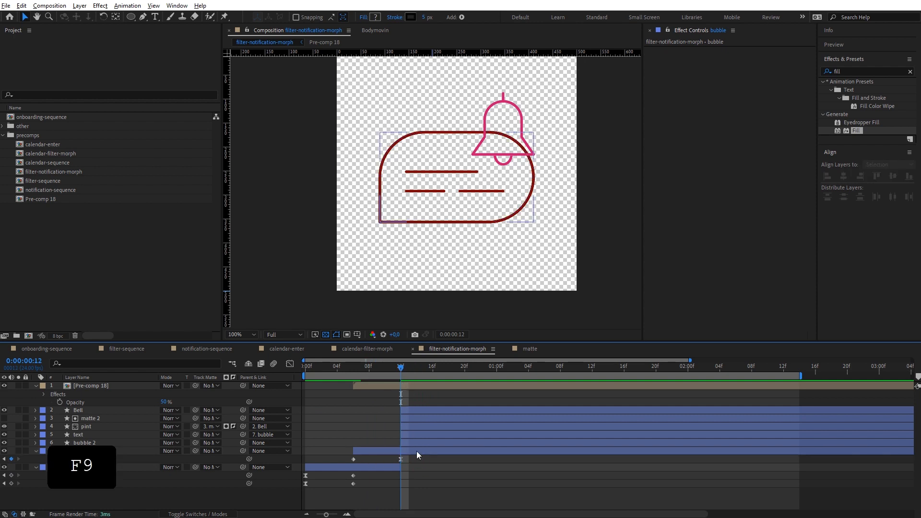
key("v")
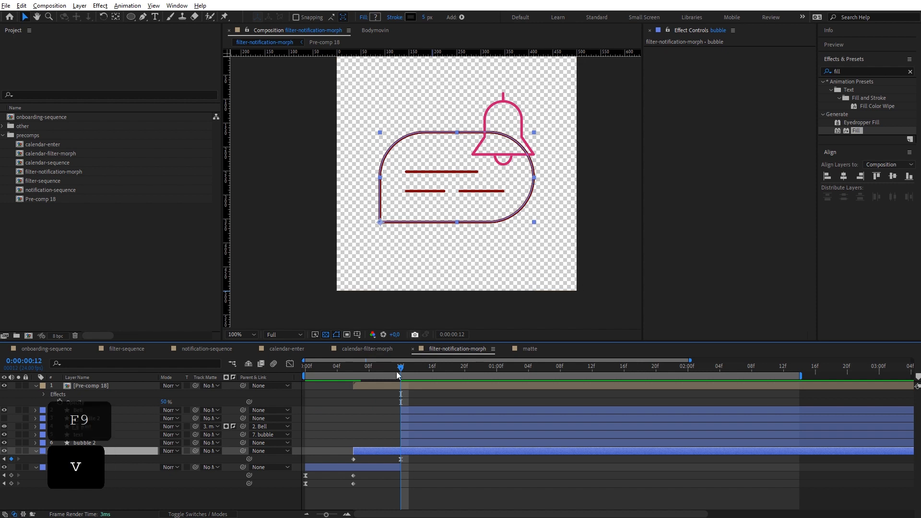
Step: Duplicate the Bell layer and make the Bell 2 copy start at frame 6
left_click(411, 410)
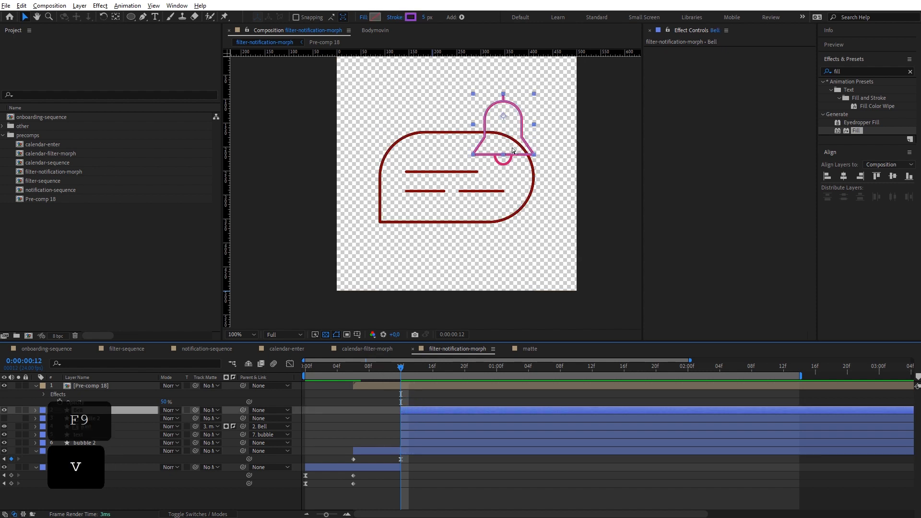
key("ctrl+d")
left_click_drag(376, 373, 352, 372)
key("shift")
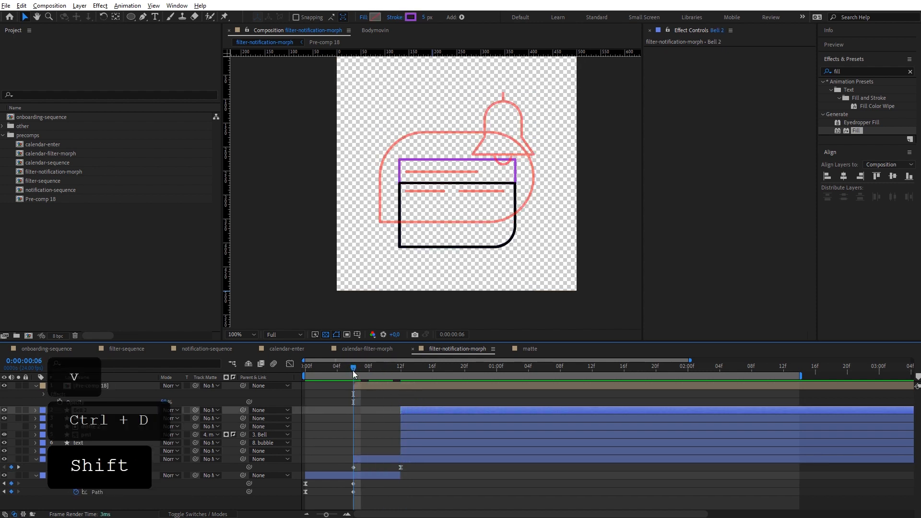
key("bracketleft")
Step: Expand the Bell 2 layer's contents and select the Path property of Group 1
scroll(548, 236, "up", 1)
key("space")
left_click_drag(523, 232, 470, 314)
key("u")
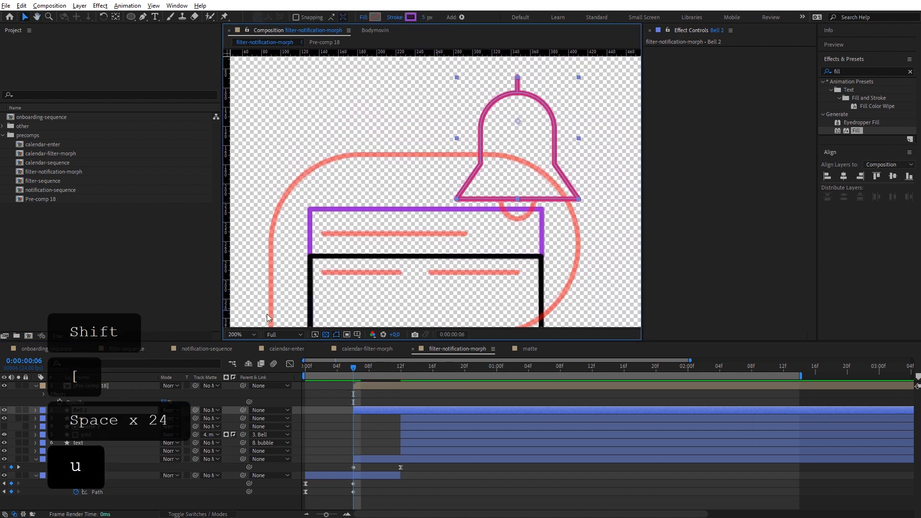
key("u")
left_click(91, 442)
key("v")
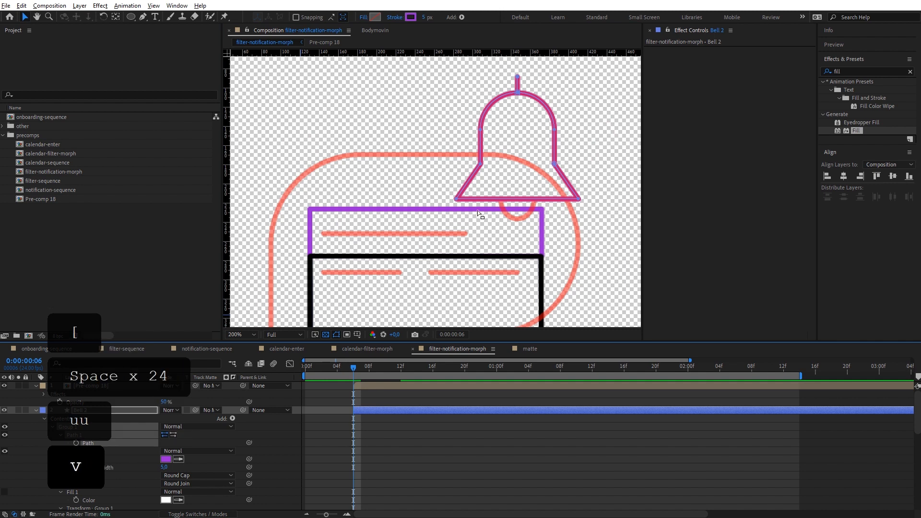
Step: Try to narrow the bell's flared base by moving its two lower corner points inward
left_click(456, 196)
left_click_drag(456, 198, 479, 199)
left_click_drag(579, 199, 555, 202)
left_click(409, 444)
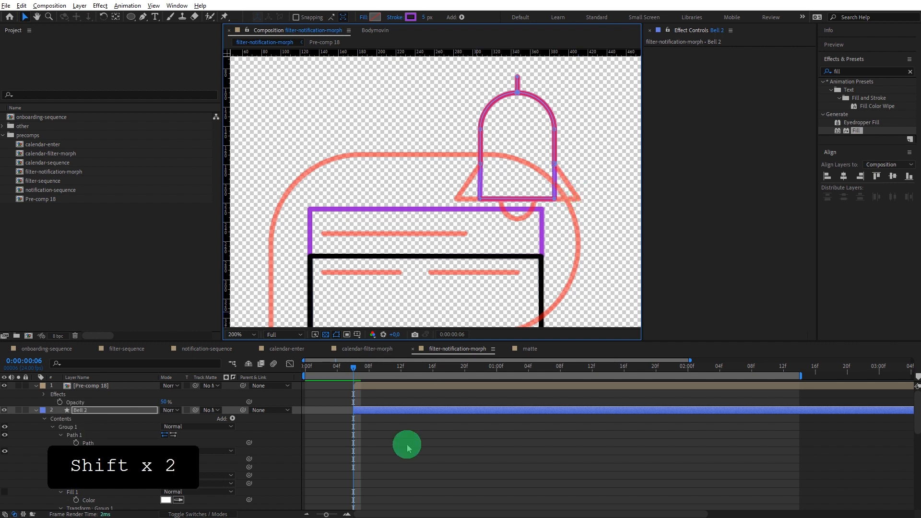
key("ctrl+z")
key("ctrl+z")
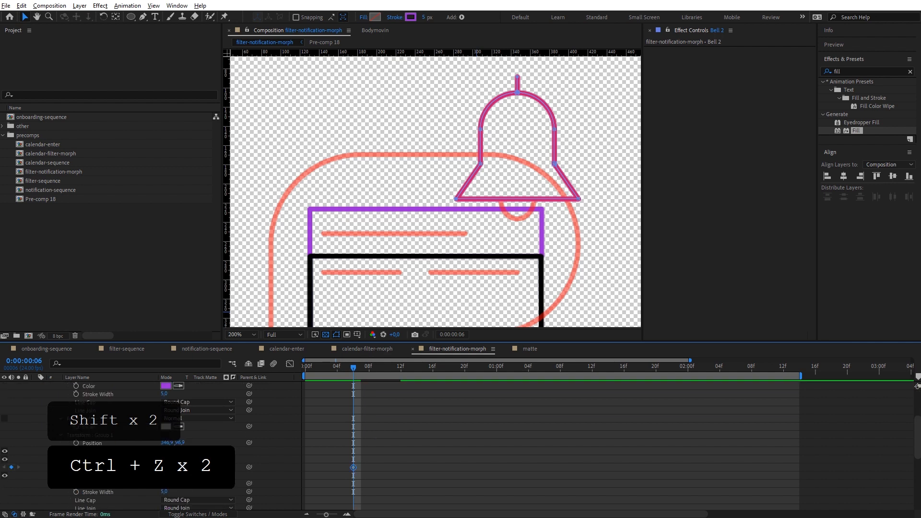
Step: Delete Group 1, the bell's small top stem, from the contents of the Bell 2 layer
scroll(82, 442, "up", 2)
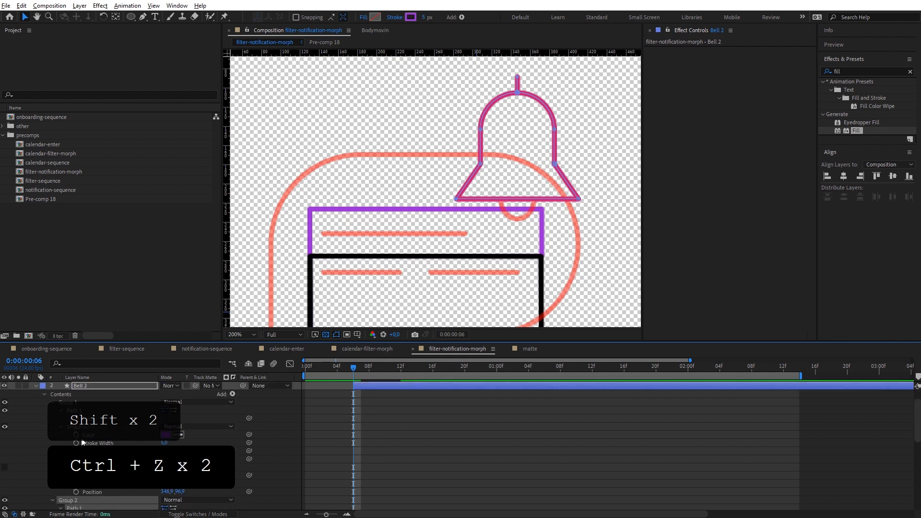
left_click(82, 405)
left_click(83, 396)
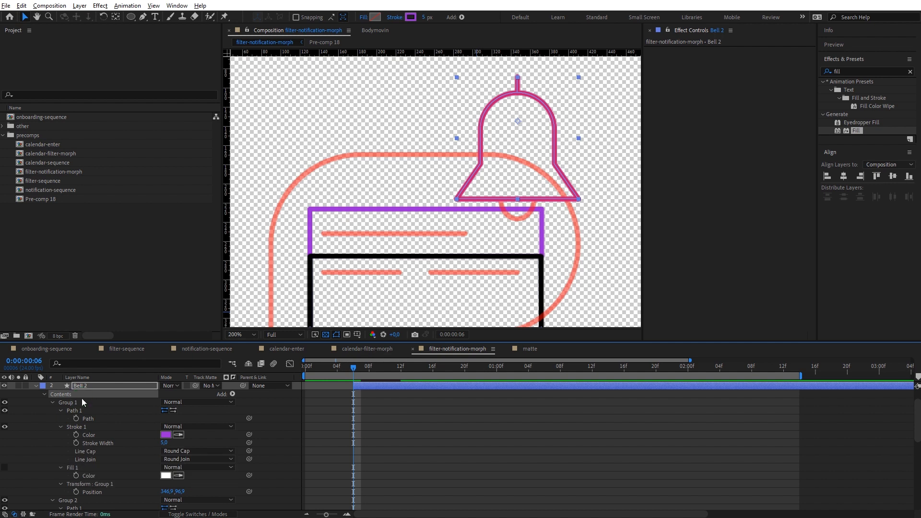
left_click(84, 402)
key("Delete")
left_click(384, 415)
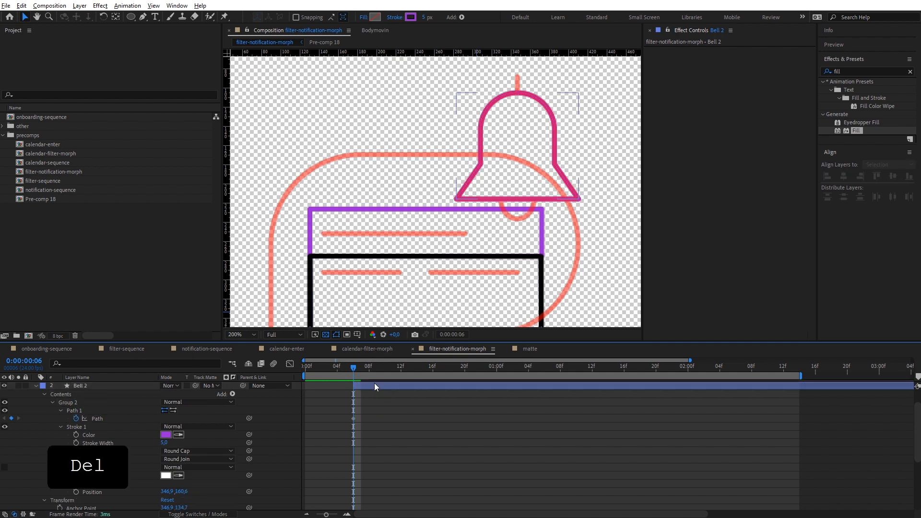
Step: Add Position and Rotation keyframes to Bell 2 and move them together with its Path keyframe to frame 12
left_click(374, 383)
key("p")
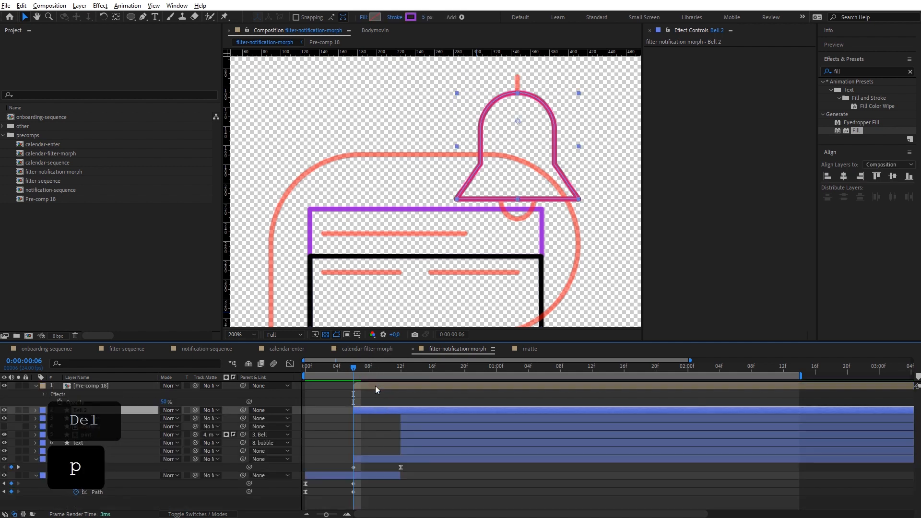
key("p")
key("shift+r")
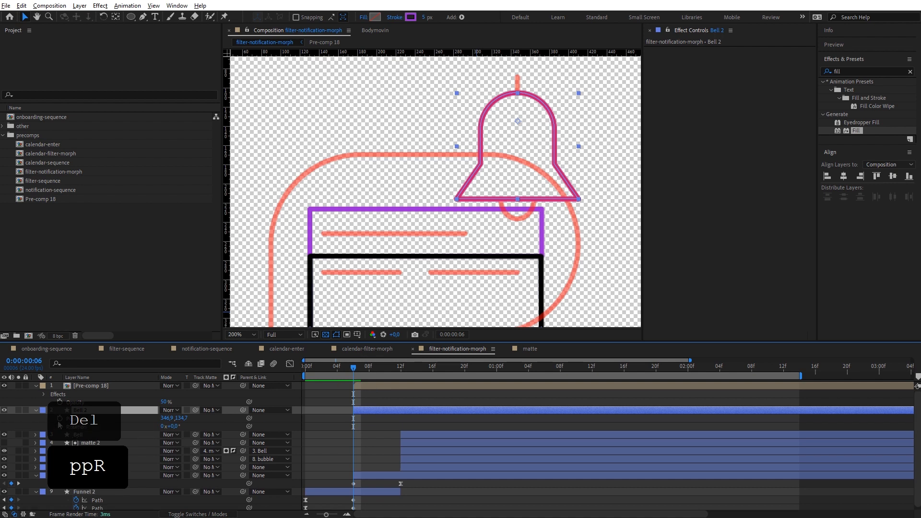
key("u")
left_click_drag(361, 418, 415, 431)
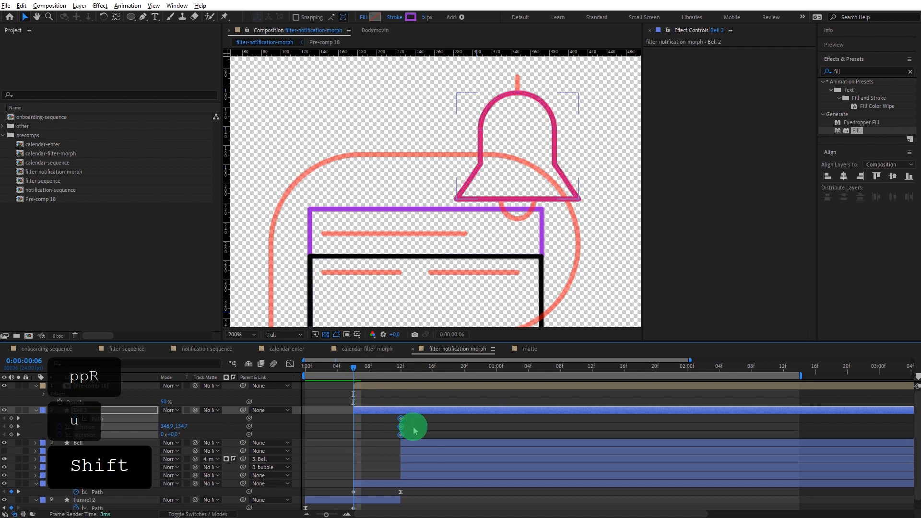
left_click(402, 399)
left_click(404, 412)
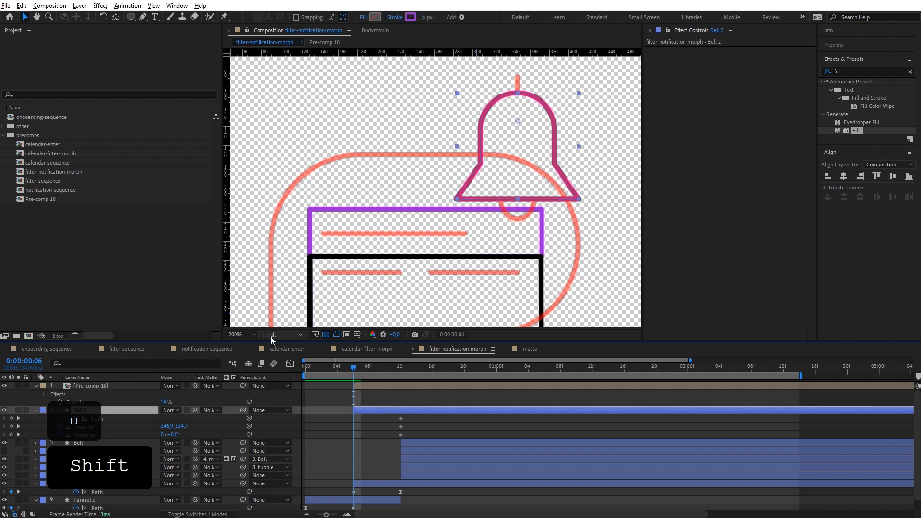
Step: At frame 6, set Bell 2's rotation to 90° and move it to about 343.4, 250.7, at the right end of the purple band
type("-90")
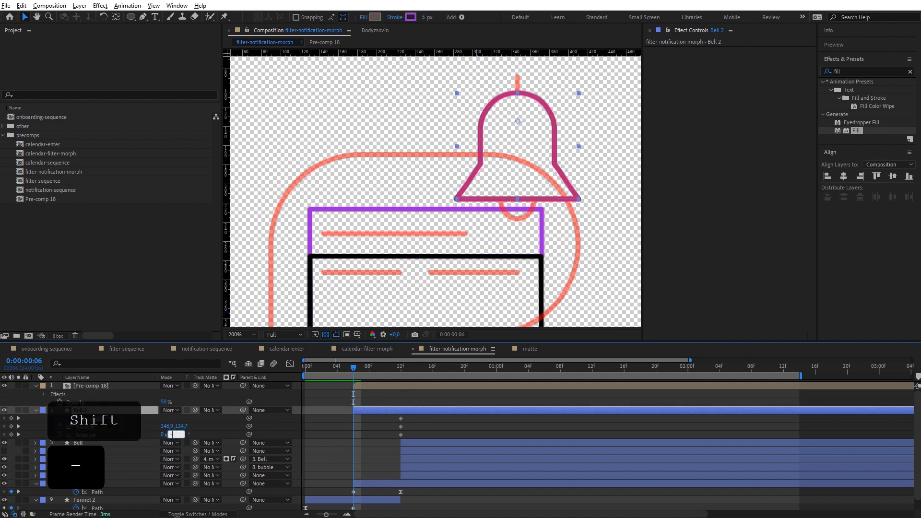
key("Return")
left_click_drag(551, 132, 378, 238)
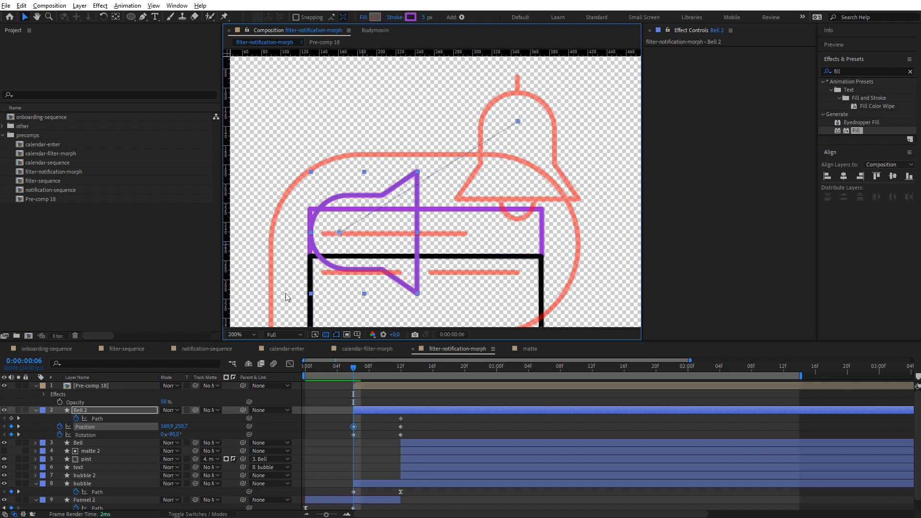
left_click(174, 434)
type("90")
key("Return")
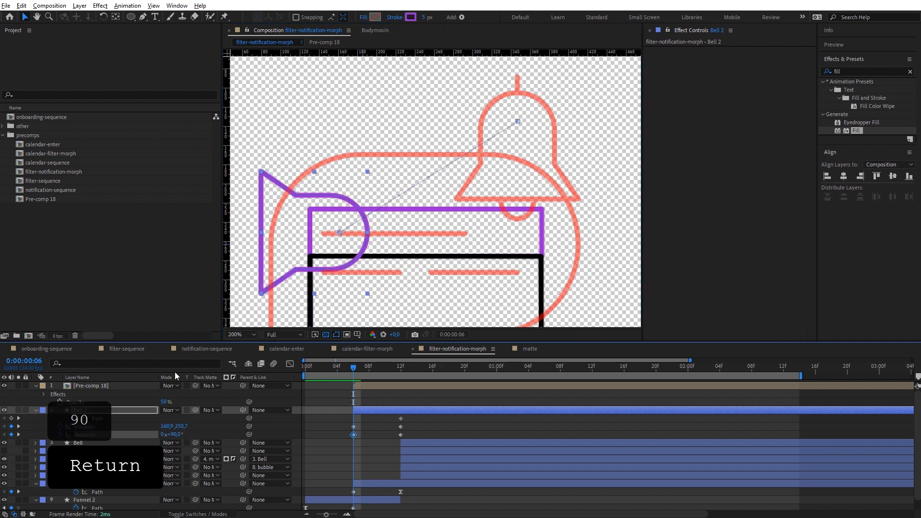
left_click_drag(338, 231, 502, 232)
key("shift")
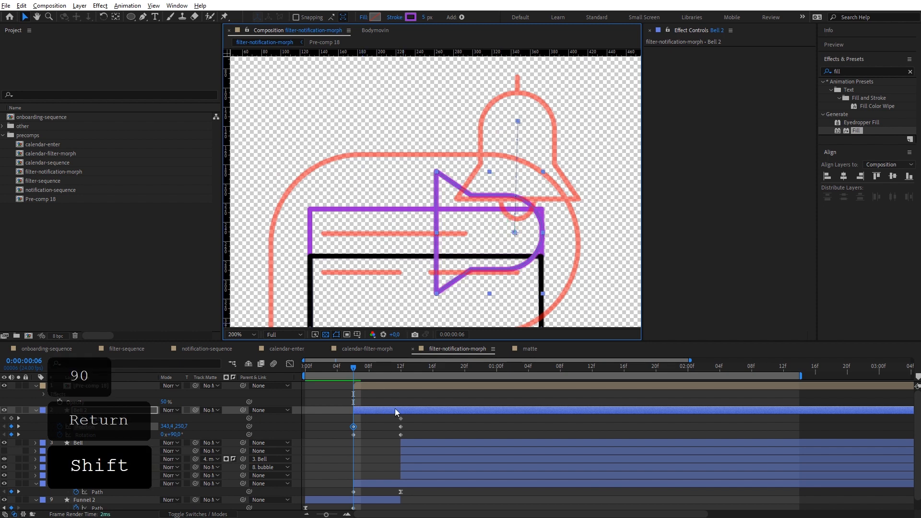
Step: Pull the two flared base corners of the rotated bell inward until they line up with its straight sides
left_click(435, 257)
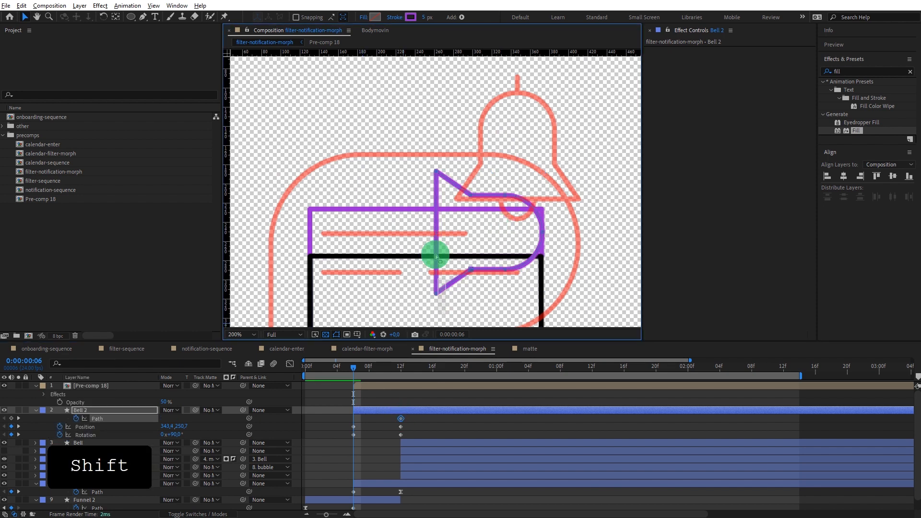
left_click(441, 171, "shift")
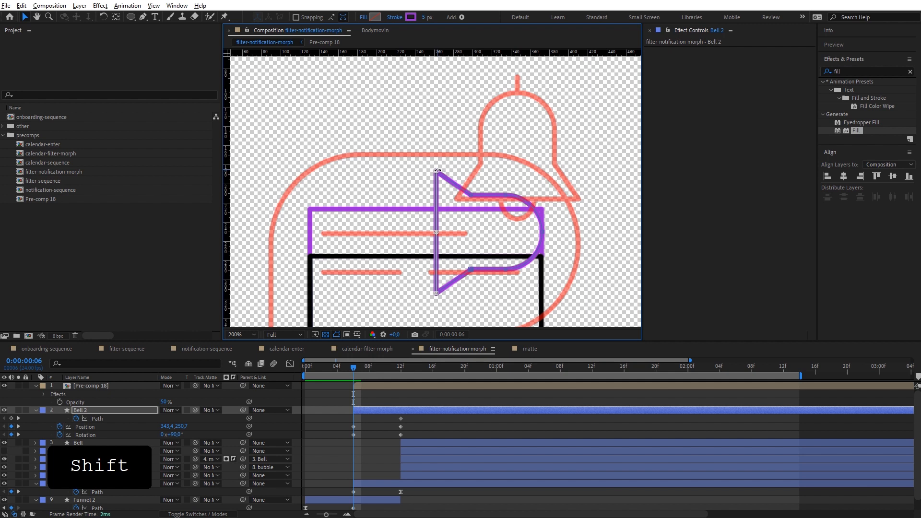
left_click_drag(436, 171, 437, 191)
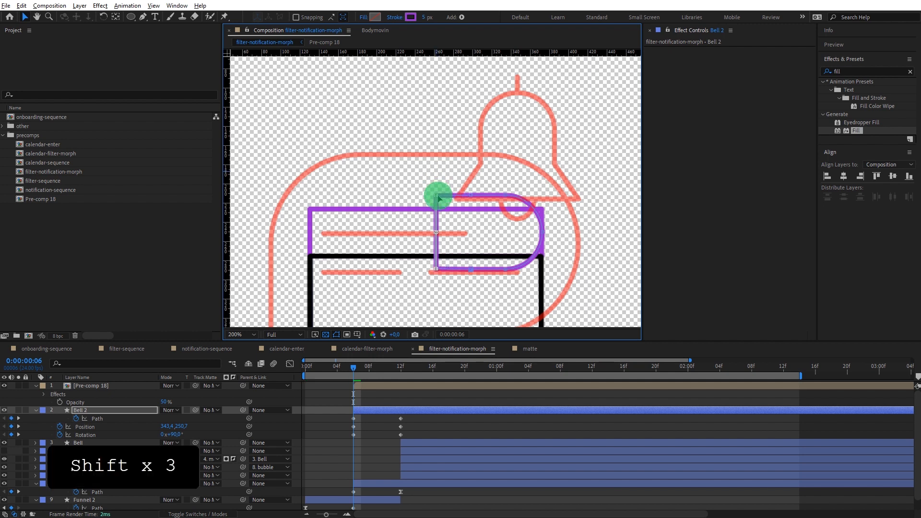
key("Return")
Step: Square off the upper half of the bell's rounded end by collapsing its curve points into one sharp corner
scroll(545, 212, "up", 1)
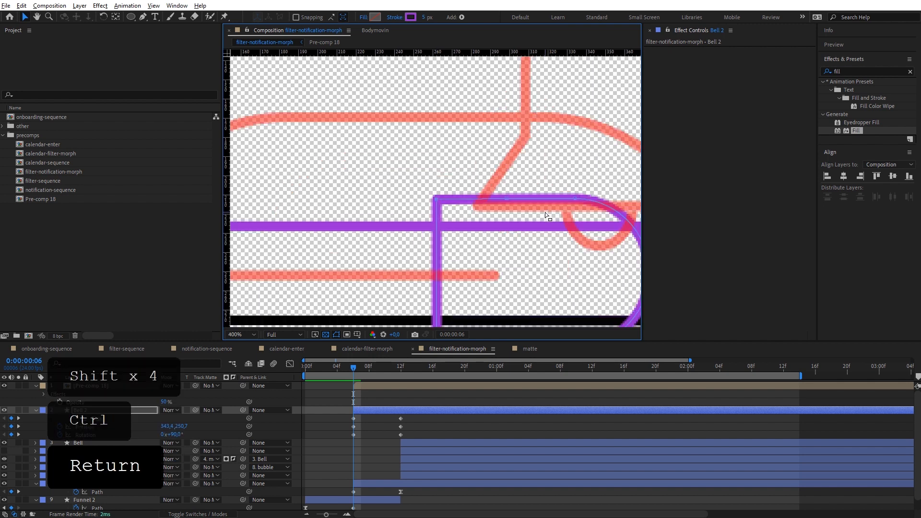
left_click_drag(528, 210, 395, 157)
left_click_drag(500, 242, 499, 243)
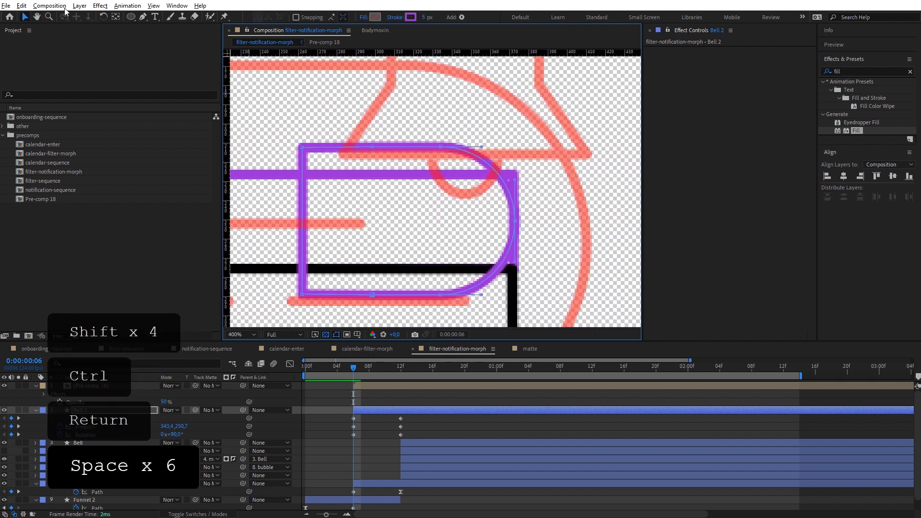
left_click(142, 17)
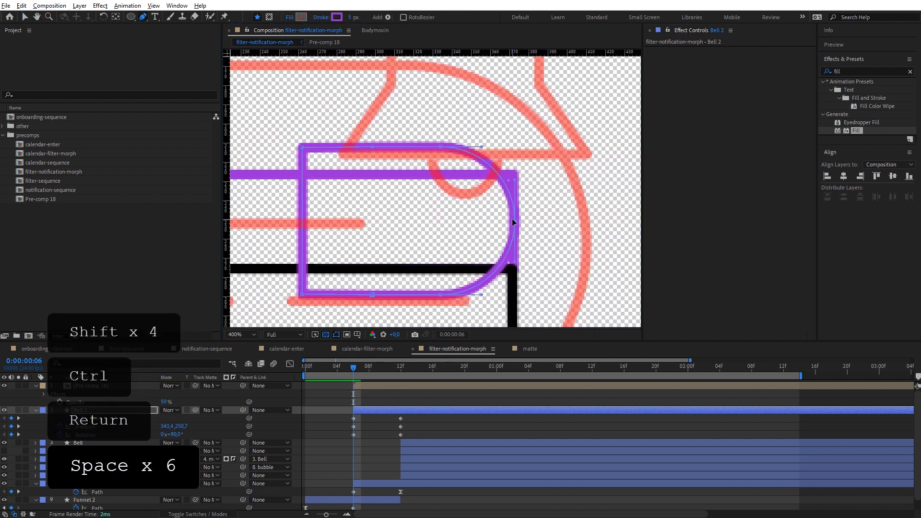
scroll(512, 219, "up", 2)
left_click_drag(498, 227, 316, 178)
left_click_drag(541, 247, 431, 216)
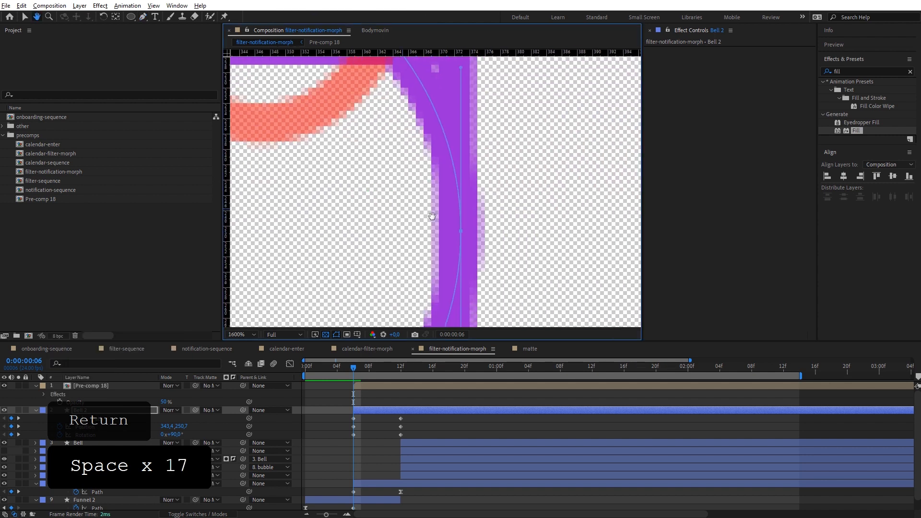
left_click(460, 225)
key("v")
left_click_drag(448, 171, 464, 292)
left_click_drag(425, 116, 529, 170)
left_click(337, 90)
double_click(285, 112, "shift")
left_click_drag(351, 213, 392, 100)
left_click_drag(327, 290, 553, 140)
scroll(555, 140, "down", 1)
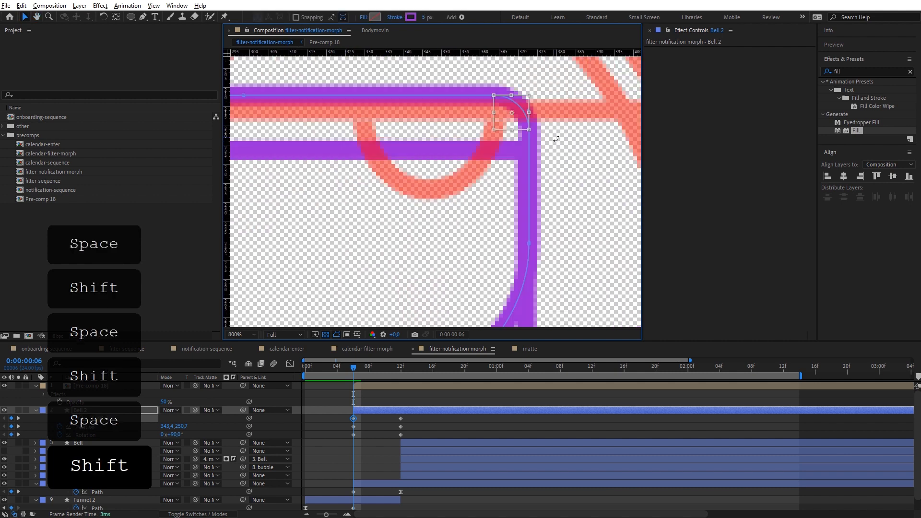
left_click_drag(558, 179, 561, 137)
left_click_drag(516, 109, 512, 149)
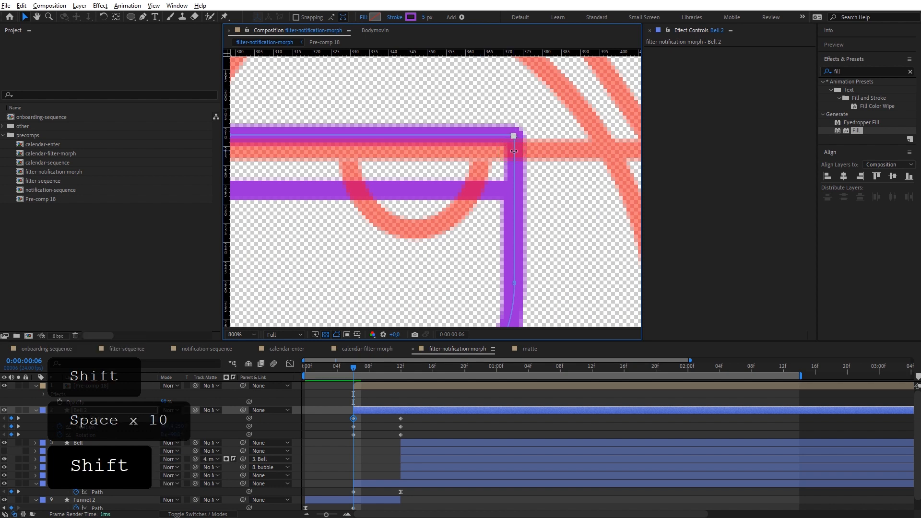
key("Return")
Step: Collapse the curve points of the rounded end's lower half into a sharp corner, making the bell path a rectangle
scroll(523, 182, "down", 1)
left_click_drag(525, 222, 418, 269)
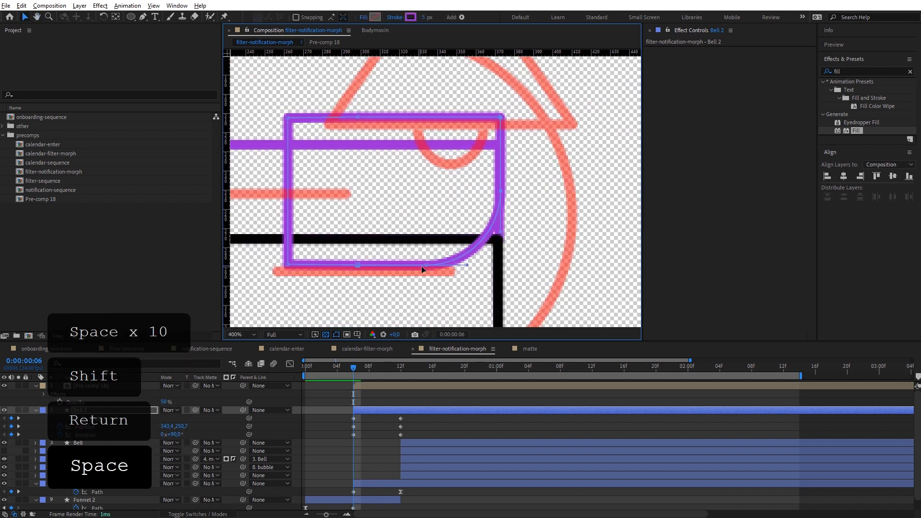
double_click(425, 264)
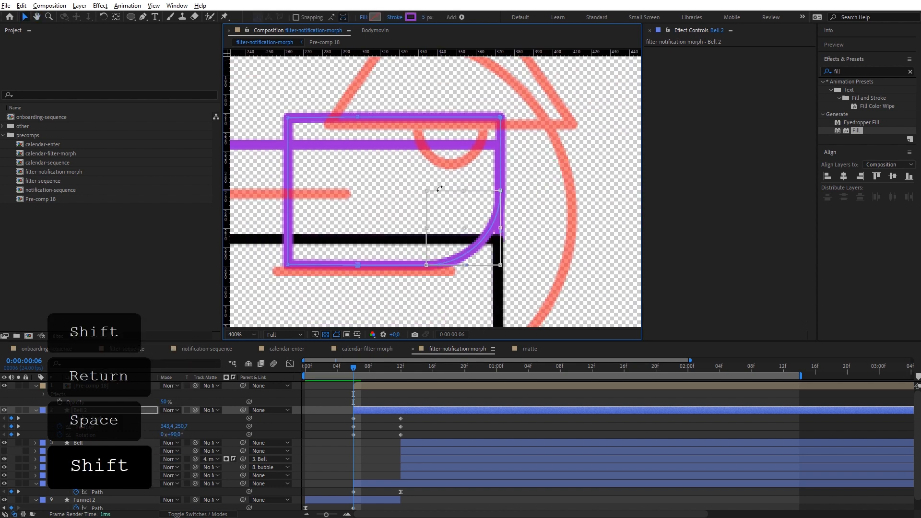
left_click_drag(425, 191, 581, 251)
key("shift")
key("Return")
Step: Move the rectangle's bottom and top edges inward to match the height of the funnel's purple band
key("space")
left_click(442, 267)
key("space")
left_click_drag(345, 241, 360, 260)
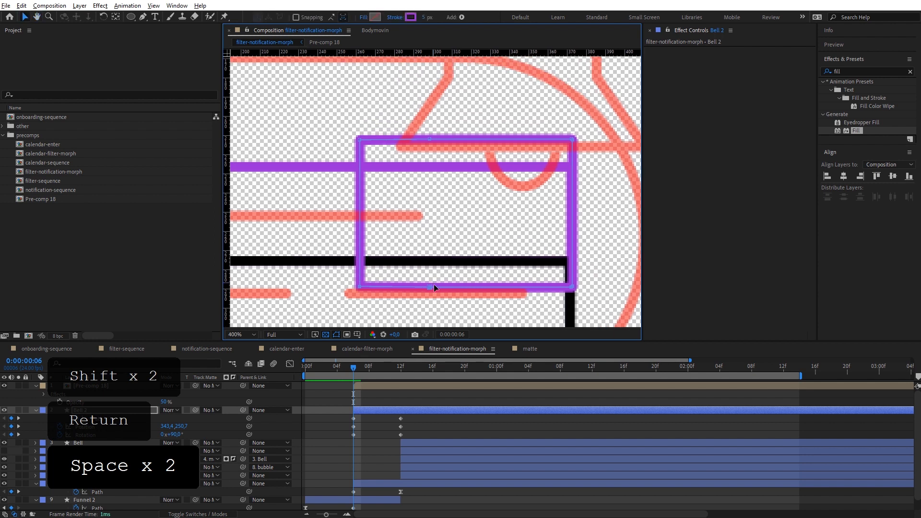
left_click(429, 287)
left_click_drag(429, 287, 436, 262)
left_click_drag(584, 122, 357, 168)
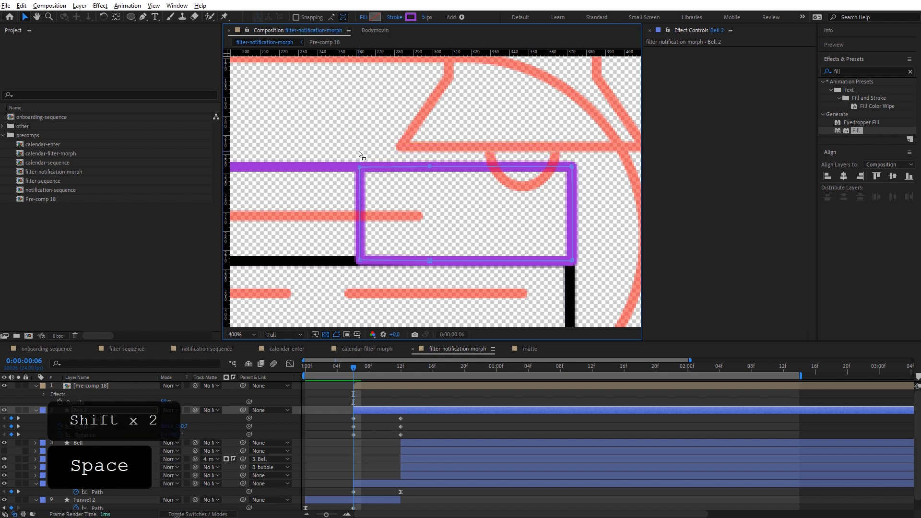
Step: Stretch the rectangle's left edge outward to cover most of the purple band's width
scroll(379, 123, "down", 2)
left_click_drag(370, 107, 557, 230)
key("space")
double_click(463, 229)
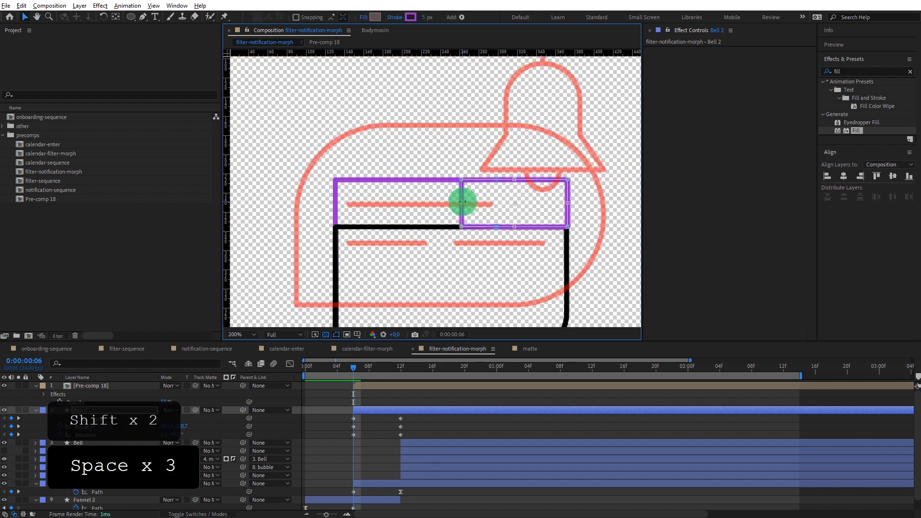
left_click_drag(462, 202, 375, 206)
key("space")
left_click_drag(377, 397, 384, 370)
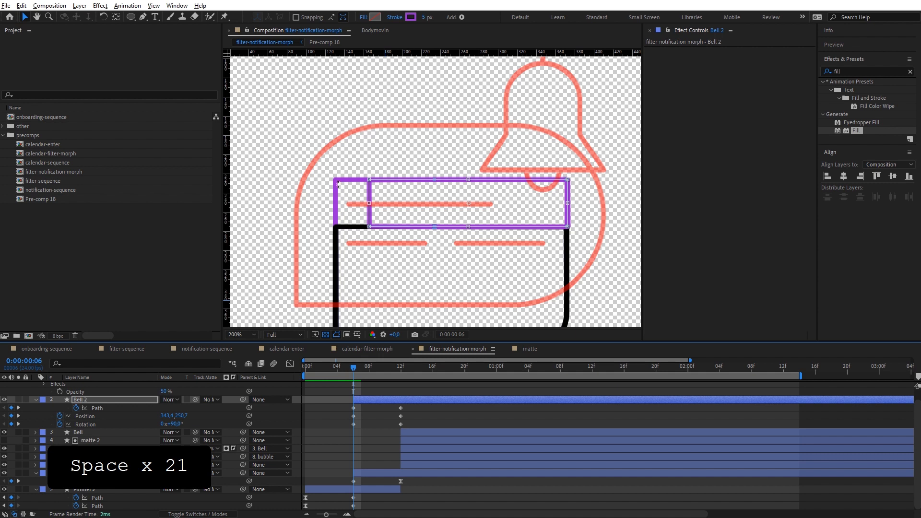
mouse_move(340, 206)
left_mouse_down()
mouse_move(347, 200)
mouse_move(334, 194)
left_mouse_up()
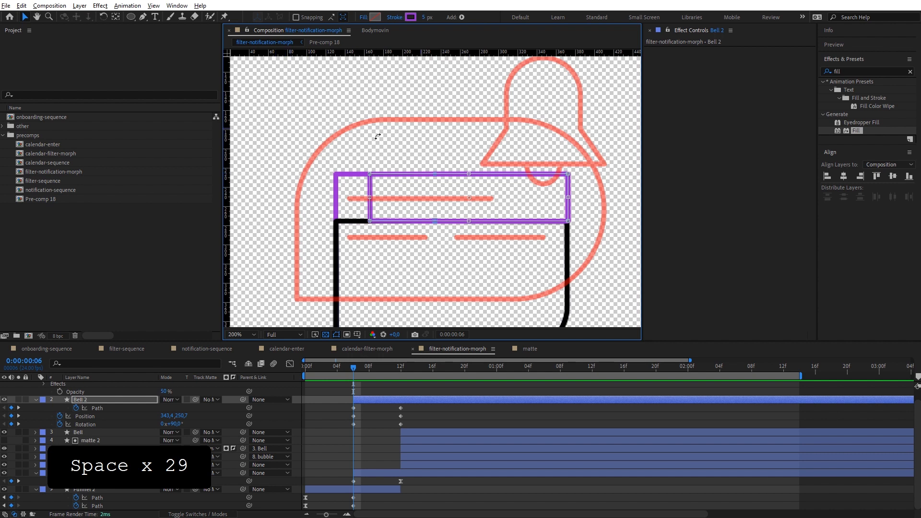
Step: Apply Easy Ease to Bell 2's Path, Position and Rotation keyframes at frame 12
left_click_drag(405, 404, 395, 426)
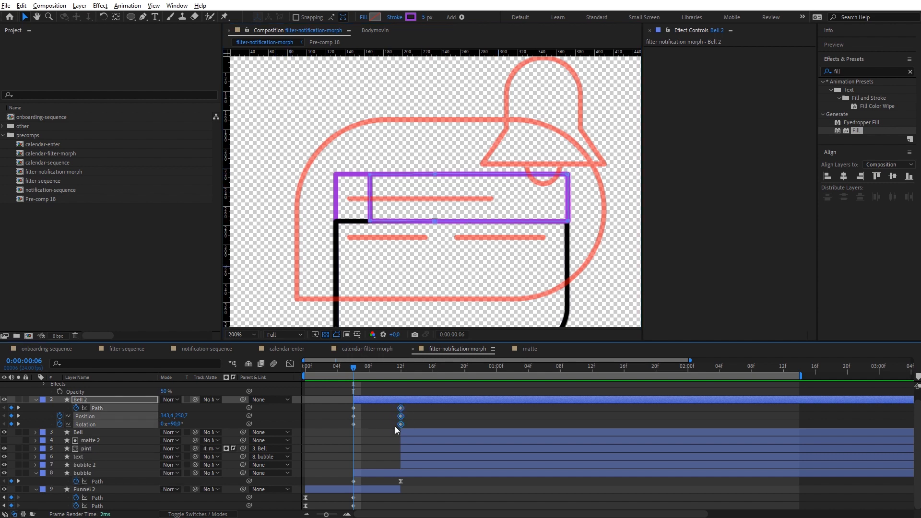
key("F9")
Step: Trim the Funnel 2 layer so it ends at frame 6
left_click(372, 485)
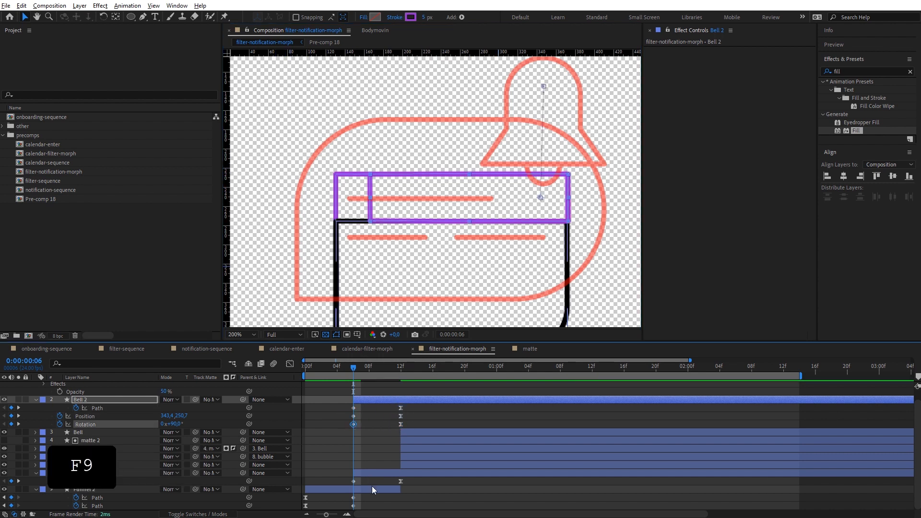
left_click_drag(400, 489, 353, 490)
left_click(370, 495)
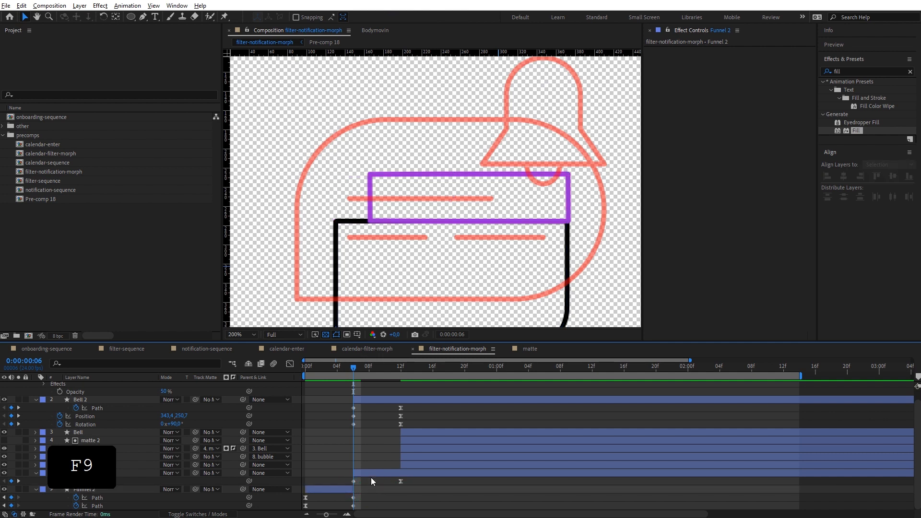
Step: Preview the bell morph and convert Bell 2's Position and Rotation keyframes at frame 12 back to linear
left_click_drag(358, 370, 435, 368)
left_click(391, 375)
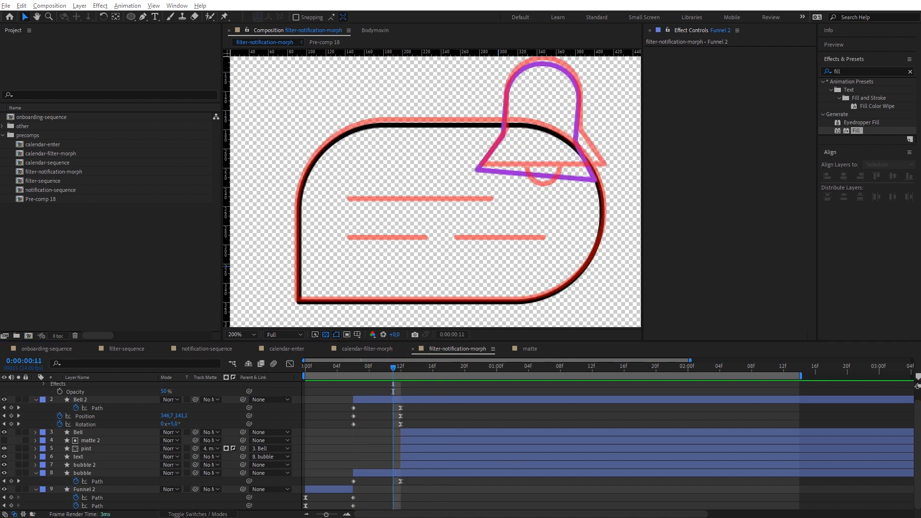
mouse_move(392, 378)
left_mouse_down()
mouse_move(341, 373)
mouse_move(422, 377)
mouse_move(374, 376)
mouse_move(411, 376)
mouse_move(407, 369)
left_mouse_up()
left_click(404, 369)
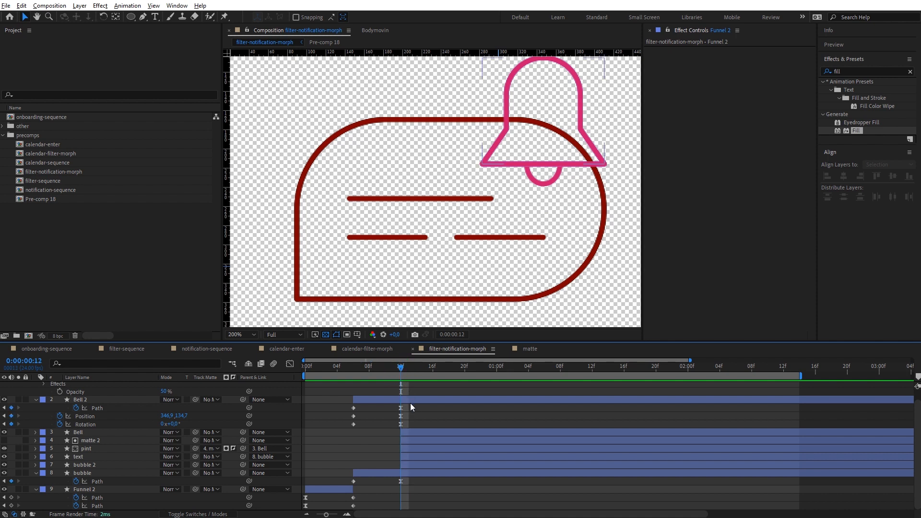
left_click_drag(405, 417, 396, 422)
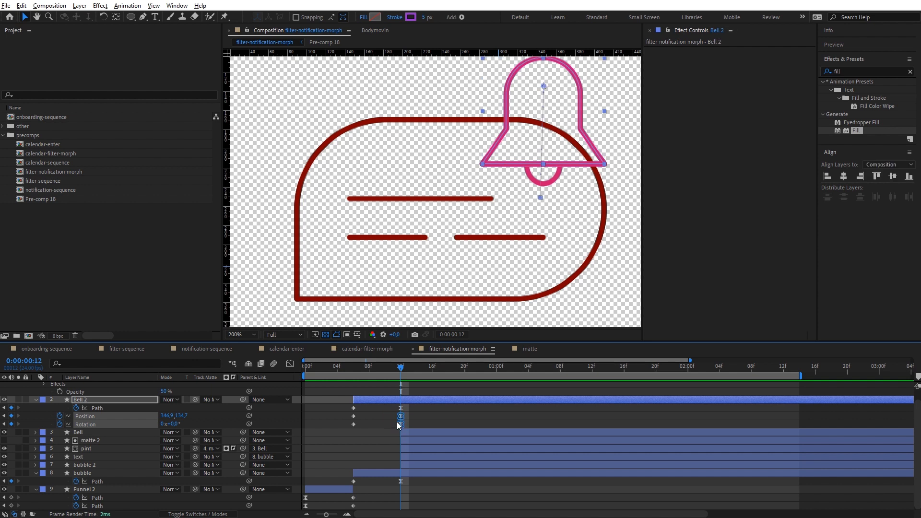
left_click(400, 416, "ctrl")
left_click(405, 416)
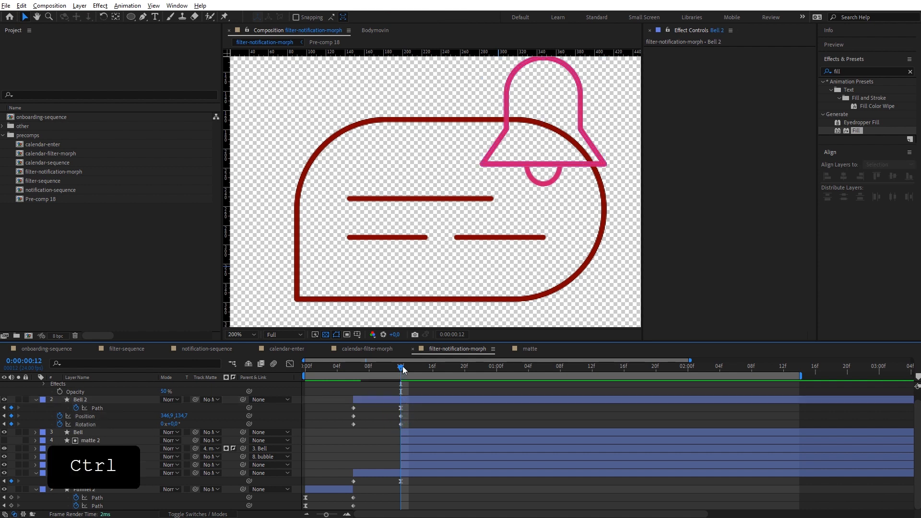
left_click(432, 372)
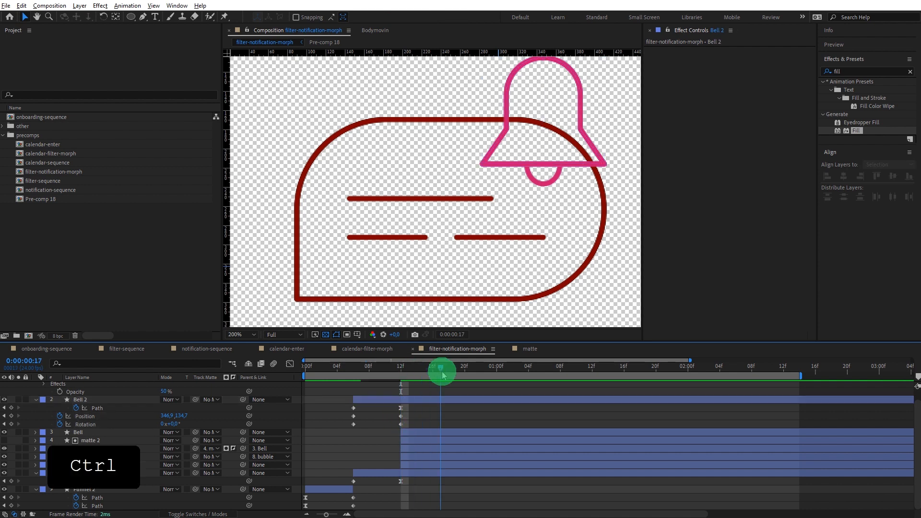
Step: Copy Bell 2's frame 12 Position and Rotation keyframes to 1:00 and apply Easy Ease to the copies
left_click(436, 406)
key("space")
left_click_drag(582, 197, 589, 230)
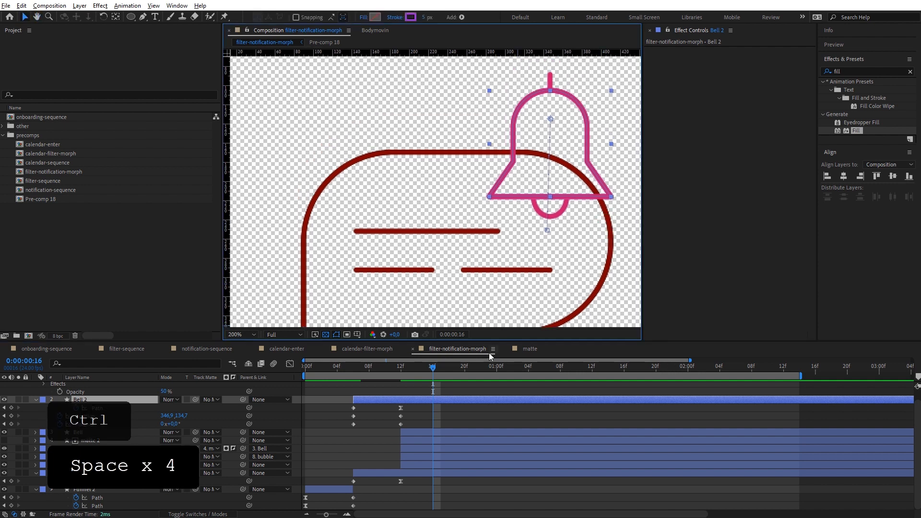
left_click_drag(483, 370, 498, 371)
left_click_drag(410, 413, 395, 425)
key("ctrl+c")
key("ctrl+v")
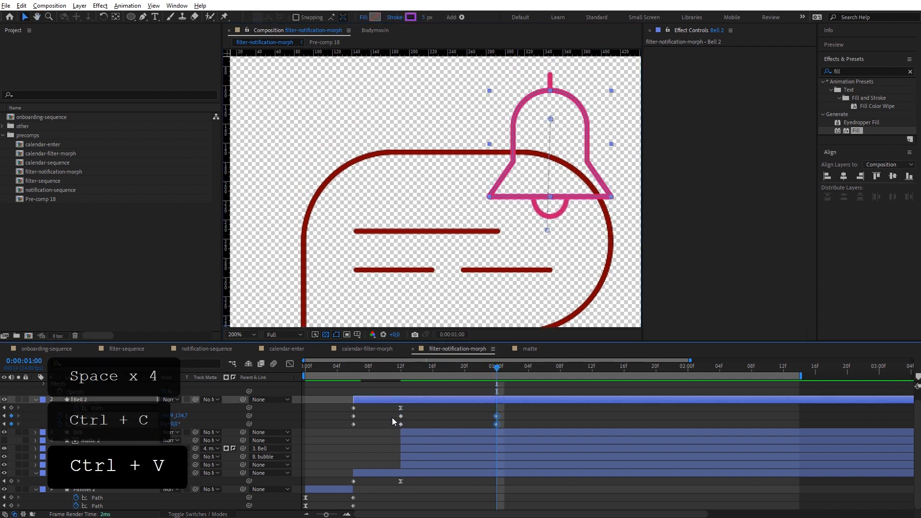
key("F9")
Step: At frame 16, set Bell 2's Position to 346.9, 126.7 and its Rotation to -11°
left_click_drag(441, 372, 433, 373)
left_click(441, 372)
left_click(433, 408)
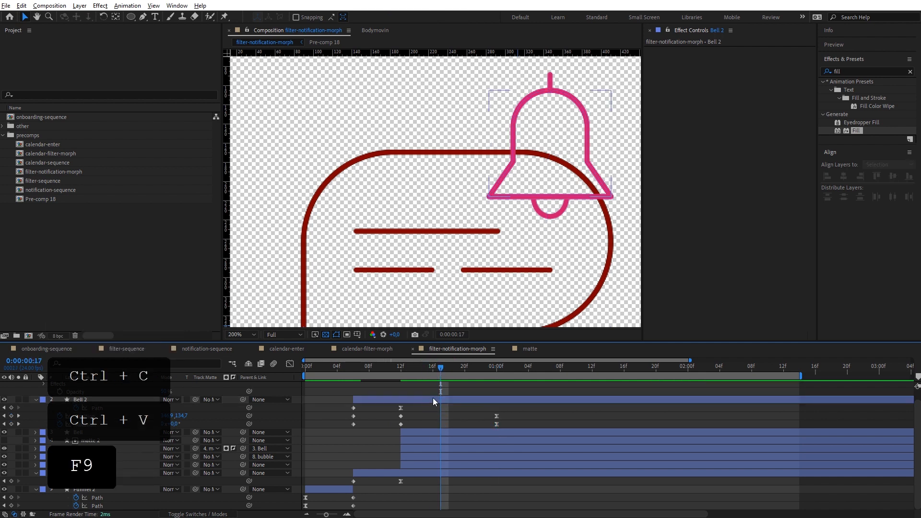
left_click(432, 398)
left_click_drag(437, 373, 433, 373)
left_click(422, 406)
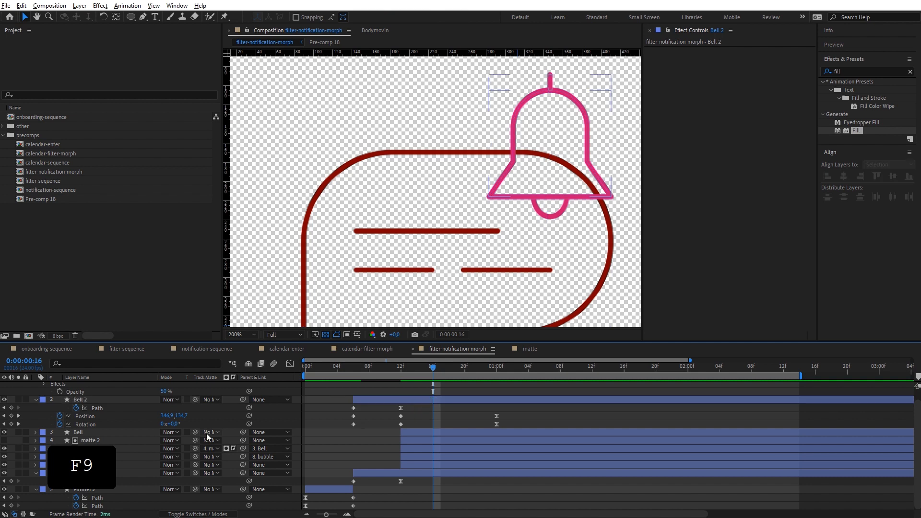
left_click_drag(176, 425, 171, 420)
Step: Copy Bell 2's 1:00 Position and Rotation keyframes to frame 20, setting Position to 346.9, 139.7 and Rotation to 5° there
left_click(465, 368)
left_click_drag(507, 414, 484, 424)
key("ctrl+c")
key("ctrl+v")
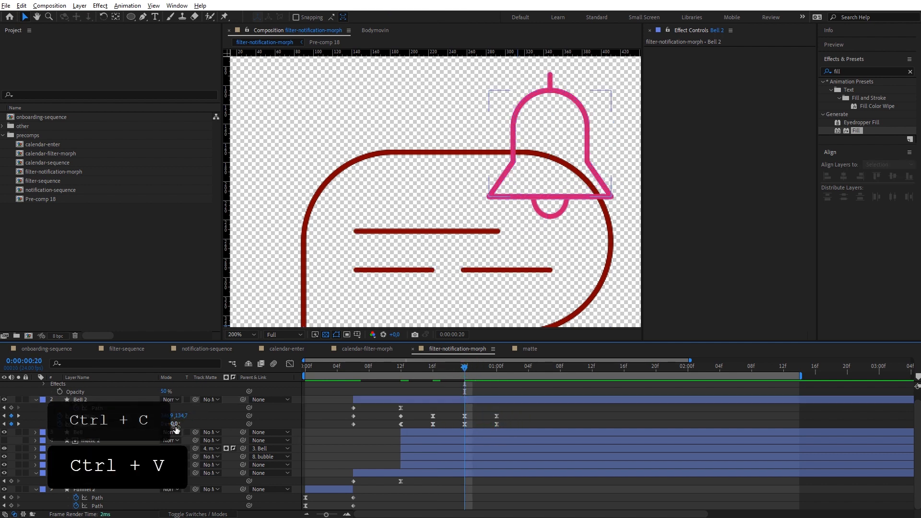
left_click_drag(178, 423, 186, 415)
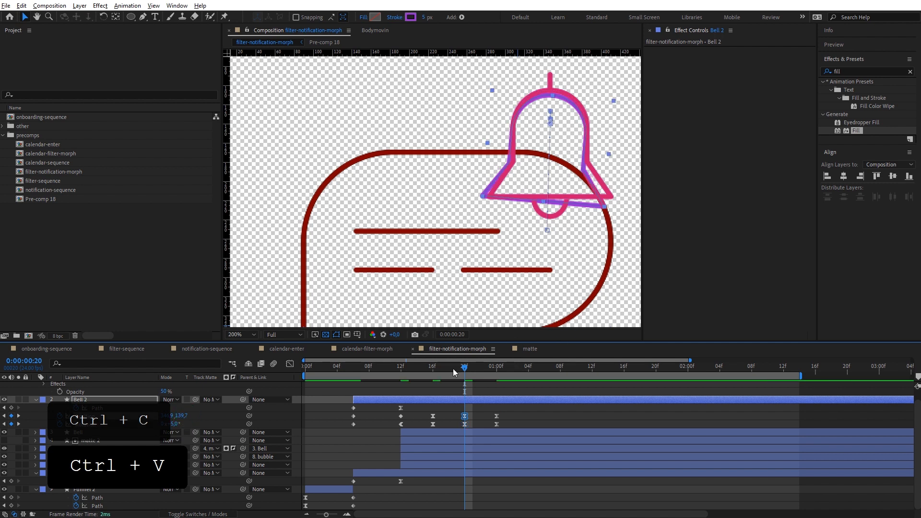
Step: Apply Easy Ease to Bell 2's Position and Rotation keyframes at frames 16, 20 and 1:00
left_click(433, 368)
left_click_drag(510, 409, 422, 425)
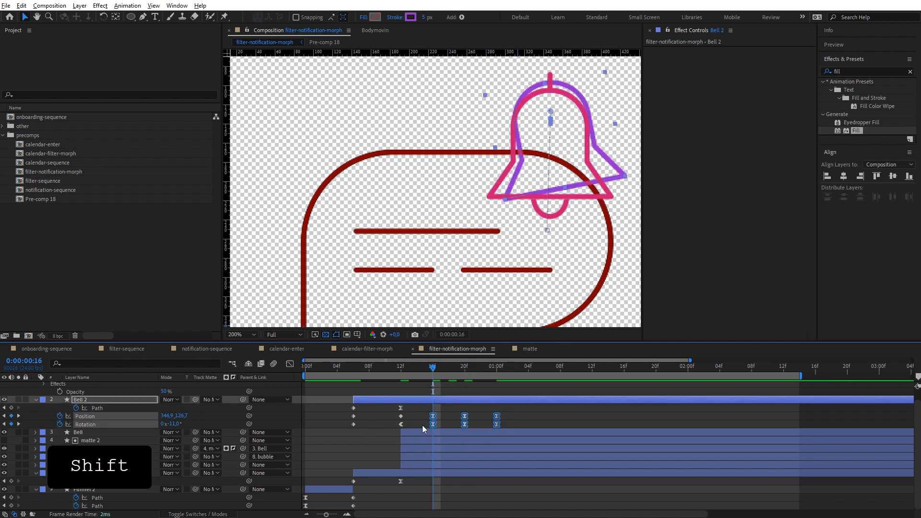
key("F9")
scroll(516, 322, "down", 1)
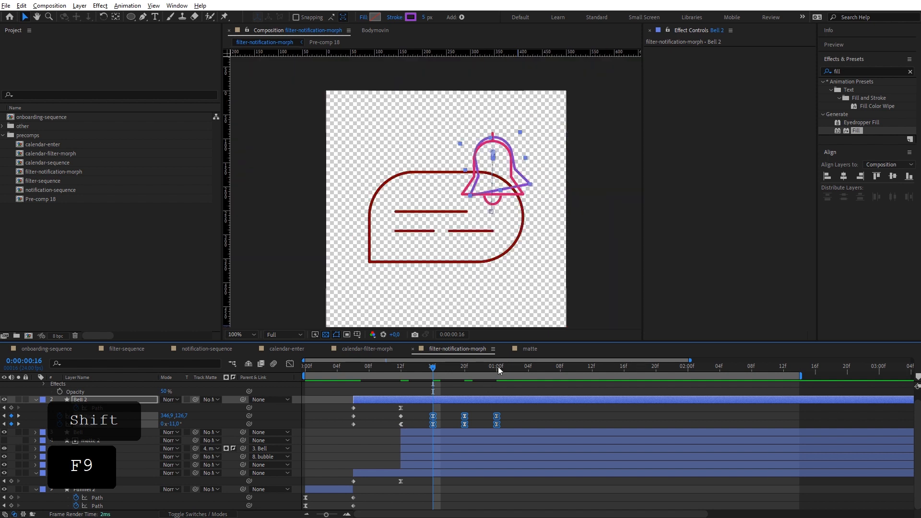
Step: Shift the Bell, matte 2, pint, text and bubble 2 layers so they all start at 1:08
left_click(451, 434)
left_click(440, 463, "shift")
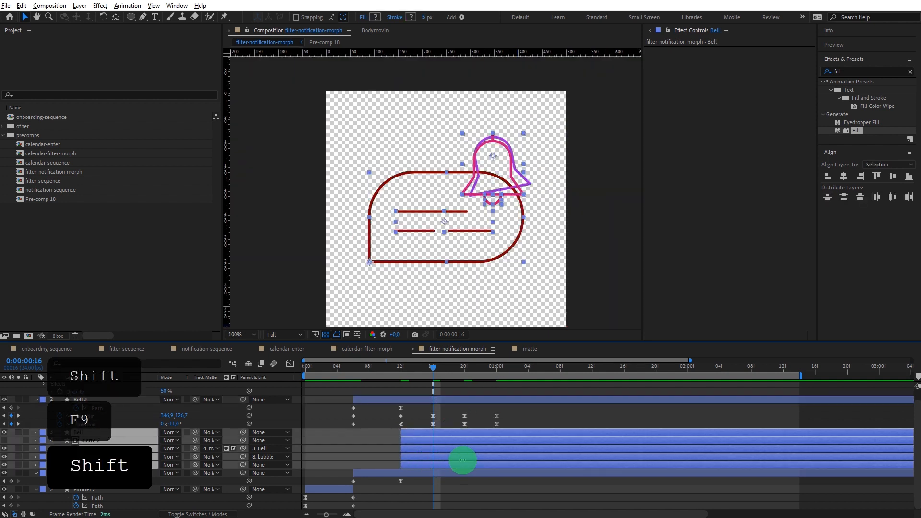
left_click_drag(462, 460, 622, 460)
Step: Preview the funnel-to-notification morph with the swinging bell motion
left_click(520, 399)
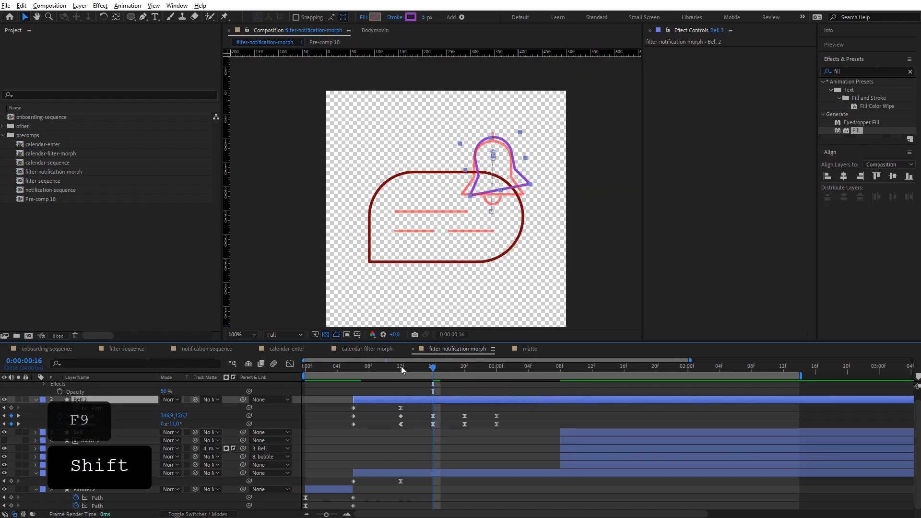
left_click_drag(401, 366, 368, 398)
key("space")
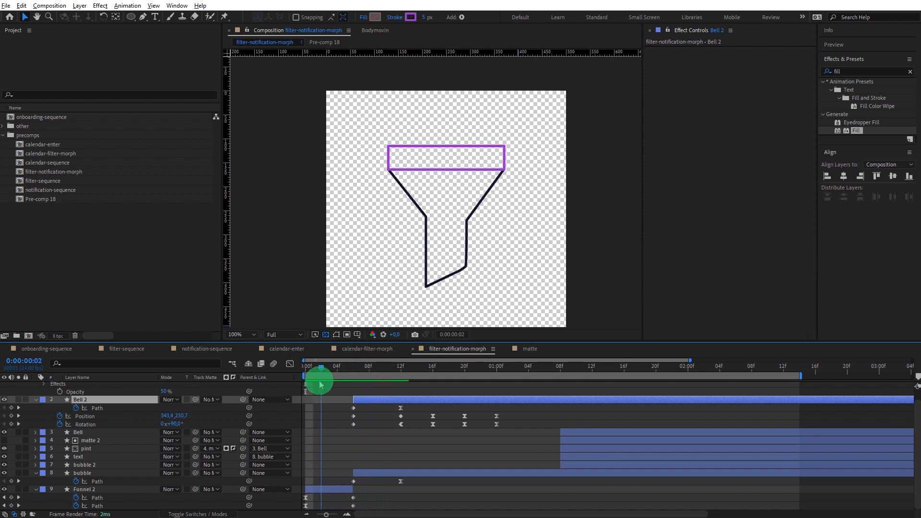
key("space")
key("space")
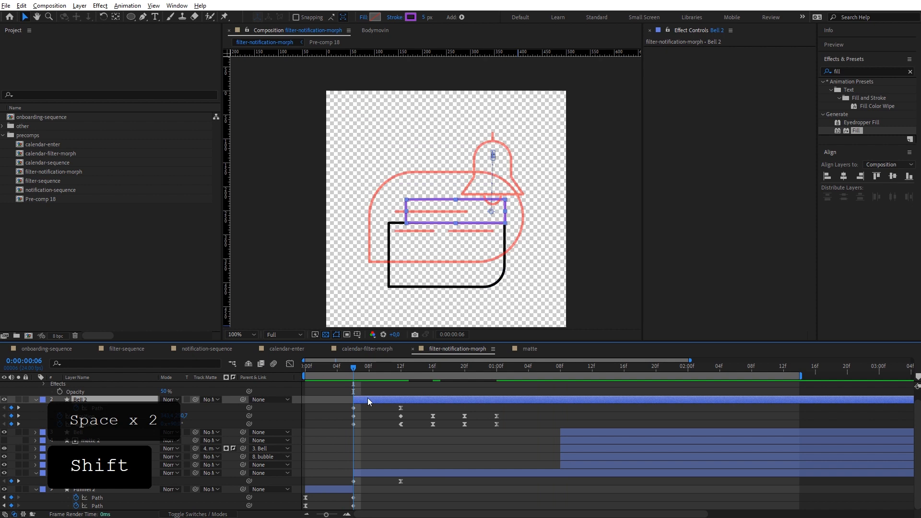
Step: Reveal the bubble layer's Position and Rotation and set starting keyframes for both at frame 6
left_click(354, 498)
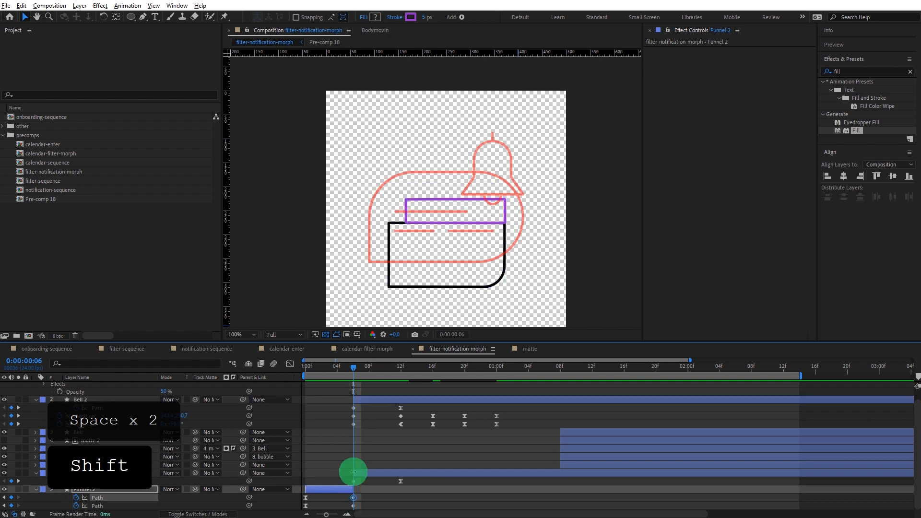
left_click(353, 472)
left_click_drag(392, 367, 353, 372)
key("shift+p")
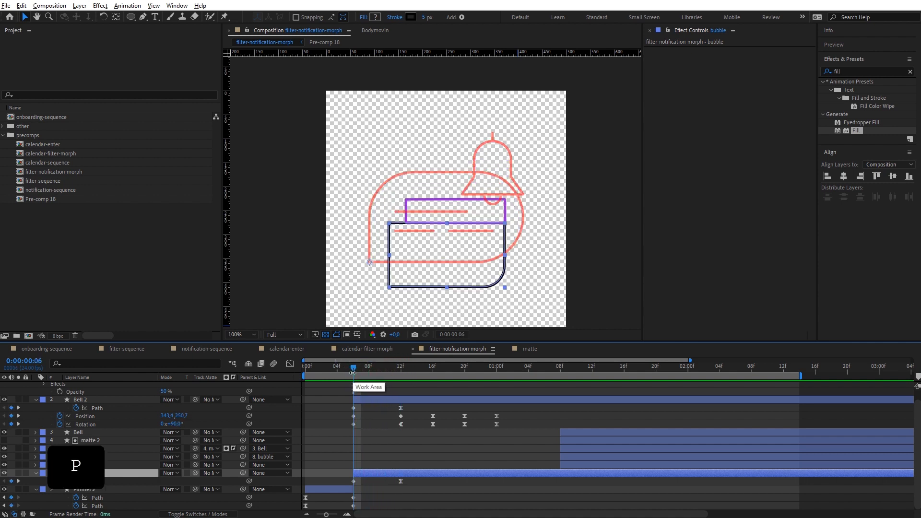
key("shift+r")
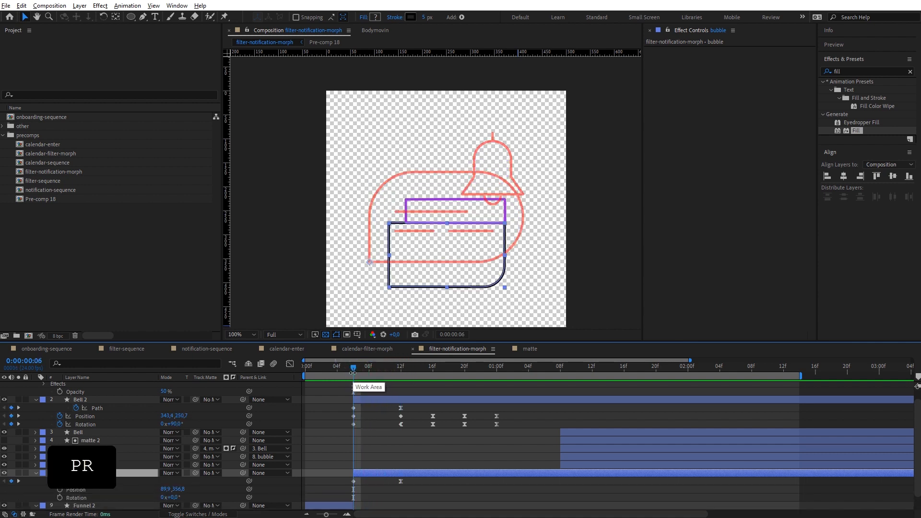
left_click(60, 493)
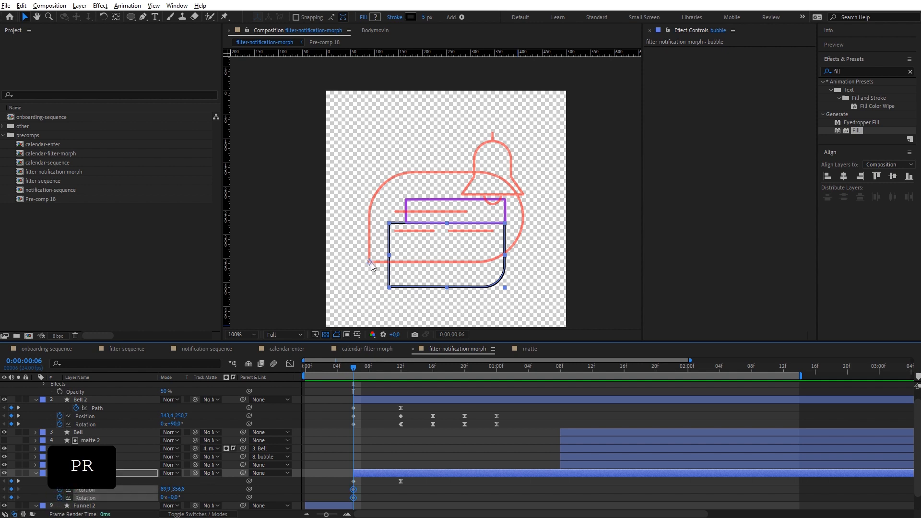
Step: Set the bubble's Position to 89.9, 380.8 and Rotation to 16° at frame 8, and to 89.9, 323.8 and -11° at frame 12
left_click_drag(356, 366, 369, 369)
left_click_drag(176, 498, 188, 490)
key("space")
left_click_drag(561, 272, 565, 242)
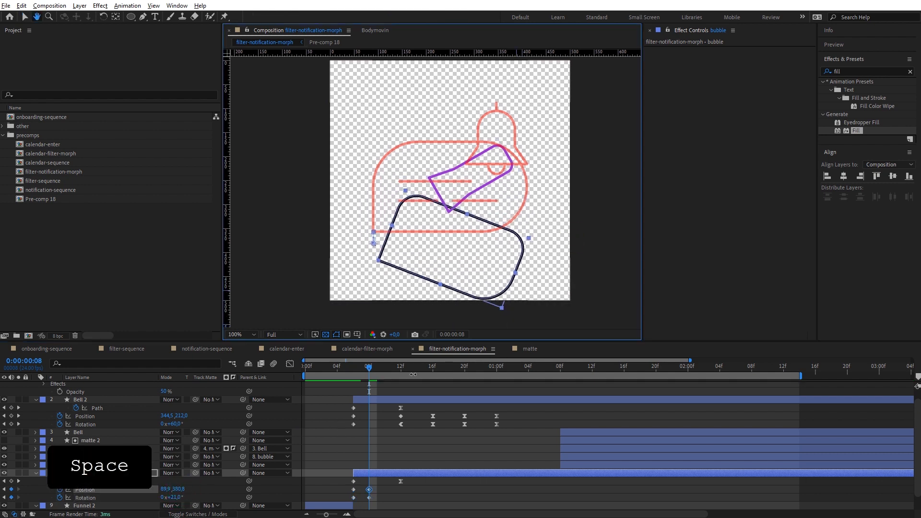
left_click_drag(181, 498, 184, 497)
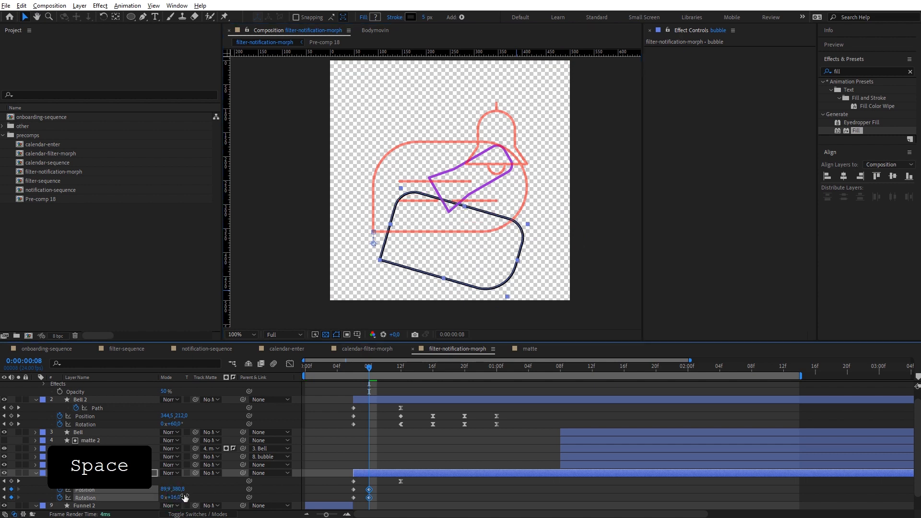
mouse_move(391, 373)
left_mouse_down()
mouse_move(411, 373)
mouse_move(400, 372)
left_mouse_up()
left_click_drag(184, 494, 148, 489)
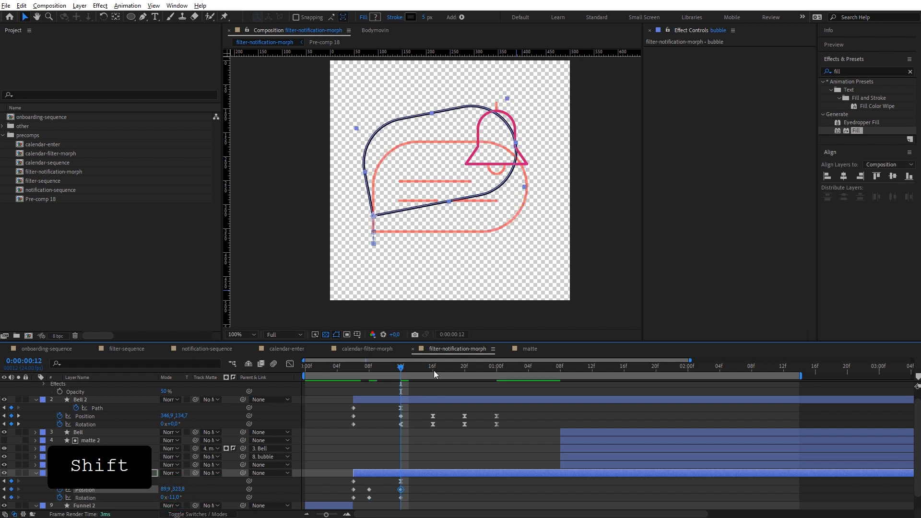
Step: Copy the bubble's frame 6 Position and Rotation keyframes to 1:00 and frame 18, setting 89.9, 370.8 and 5° at frame 18
left_click_drag(434, 370, 448, 369)
left_click_drag(350, 485, 358, 501)
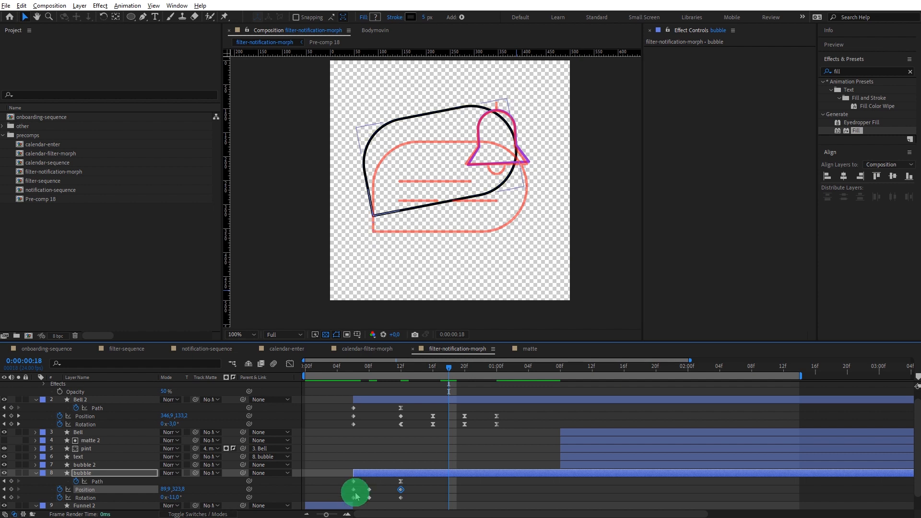
key("ctrl+c")
key("ctrl+v")
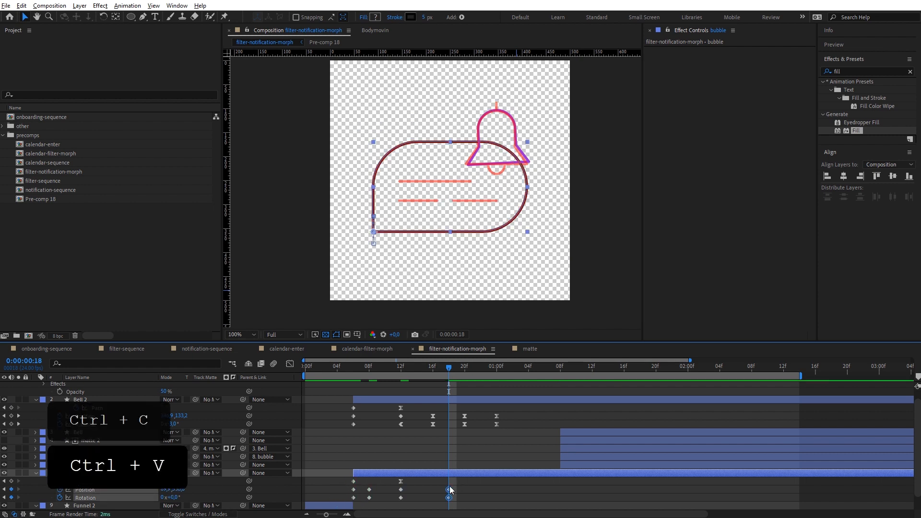
left_click_drag(449, 489, 485, 502)
left_click(508, 481)
key("ctrl+c")
key("ctrl+v")
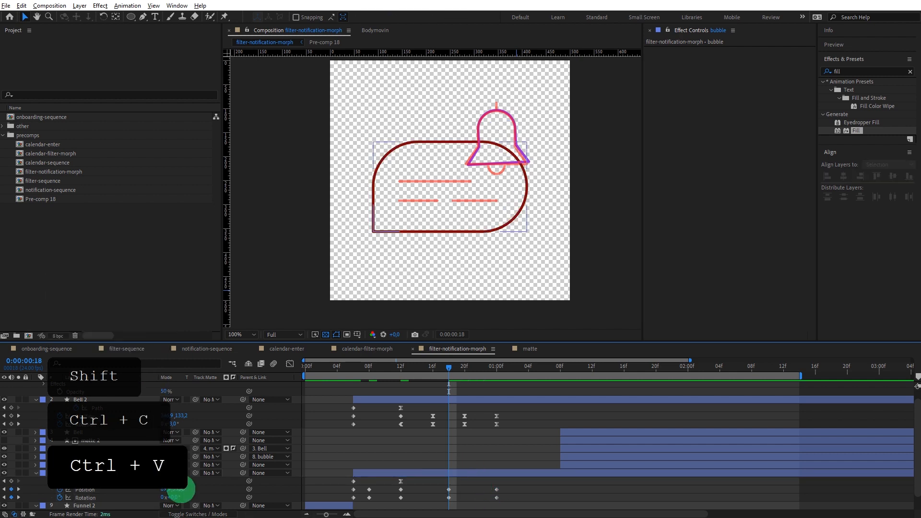
left_click_drag(182, 490, 176, 497)
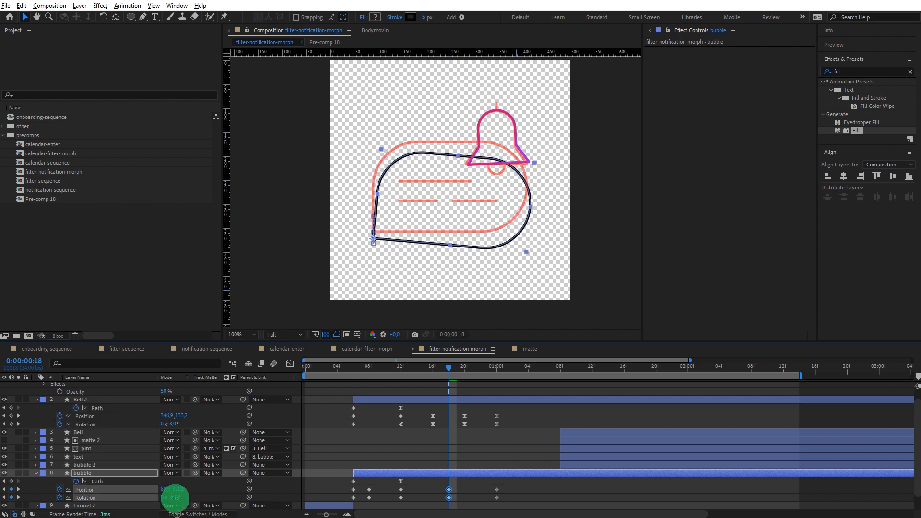
Step: Apply Easy Ease to the bubble's Position and Rotation keyframes from frame 12 onward, and shift the last two Position keyframes one frame earlier
left_click_drag(515, 485, 395, 503)
key("F9")
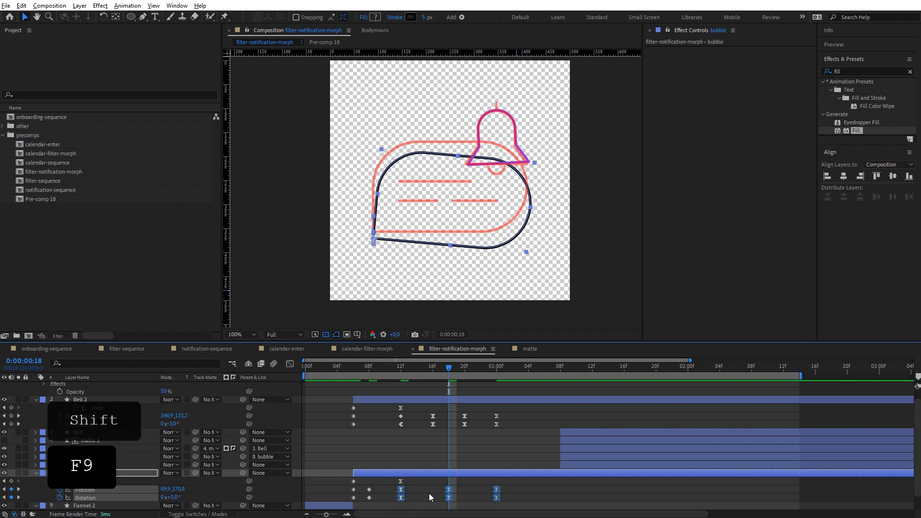
left_click_drag(517, 494, 440, 490)
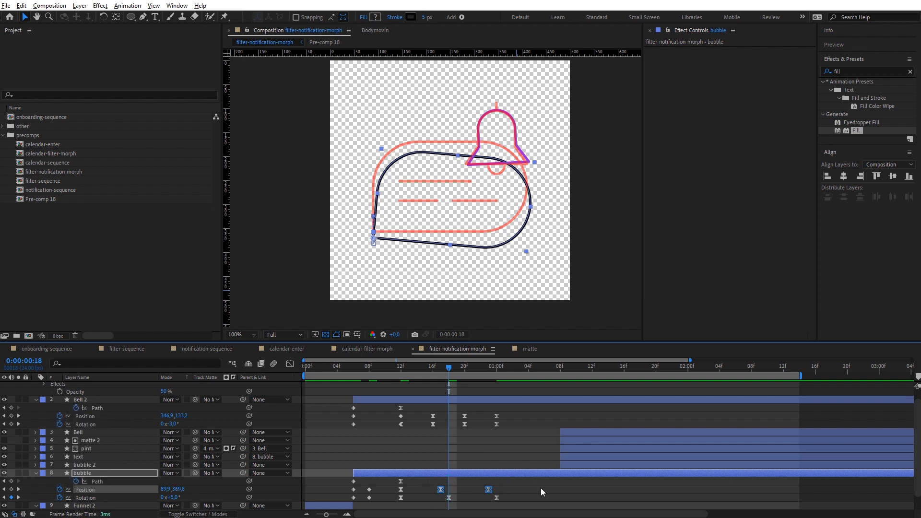
Step: Preview the morph to check the combined bubble and bell motion
key("space")
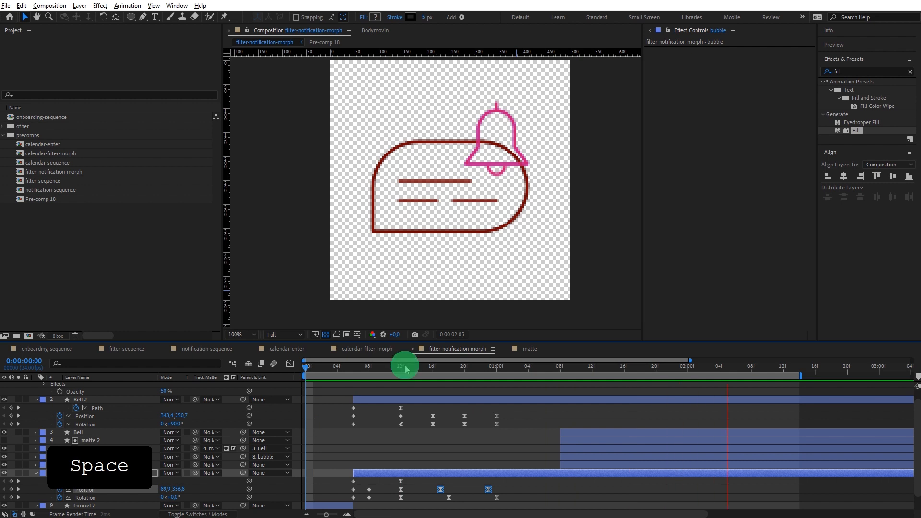
left_click_drag(405, 368, 329, 402)
key("space")
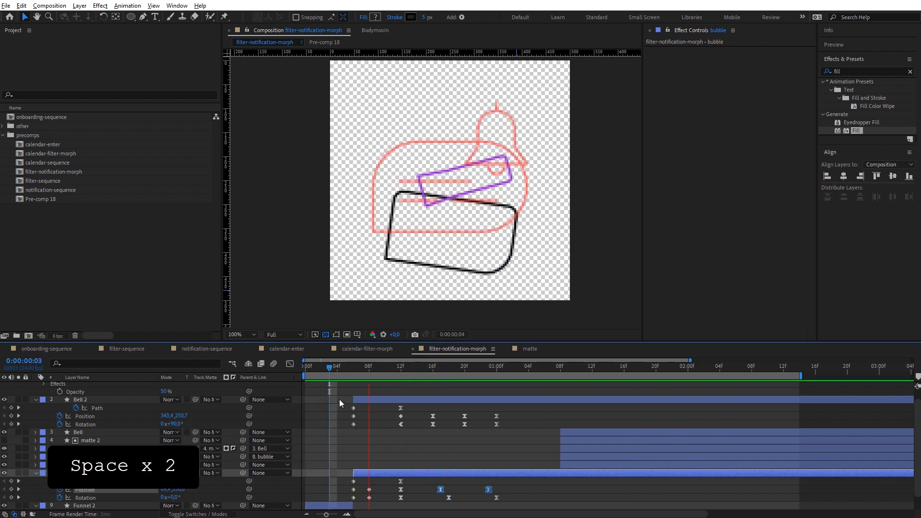
Step: Nudge the bubble 10 pixels down at its frame 12 Position keyframe
left_click(356, 369)
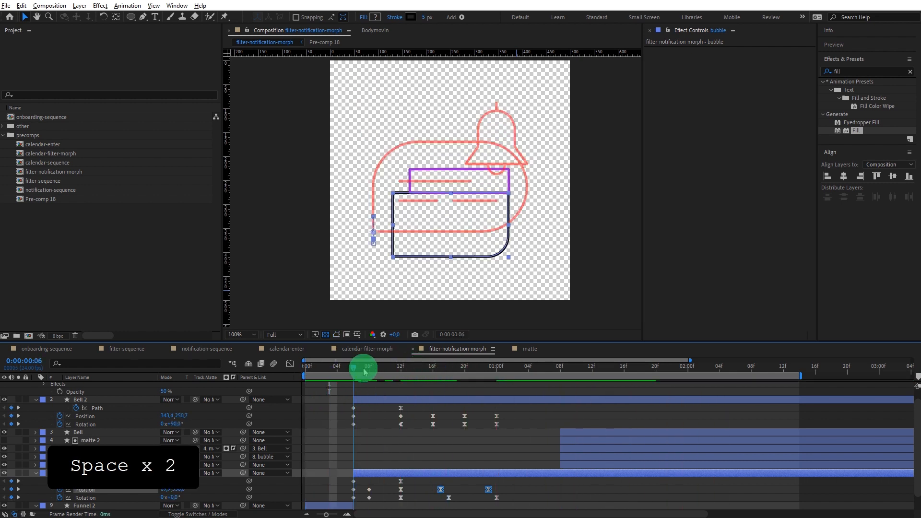
left_click_drag(363, 372, 401, 369)
key("shift")
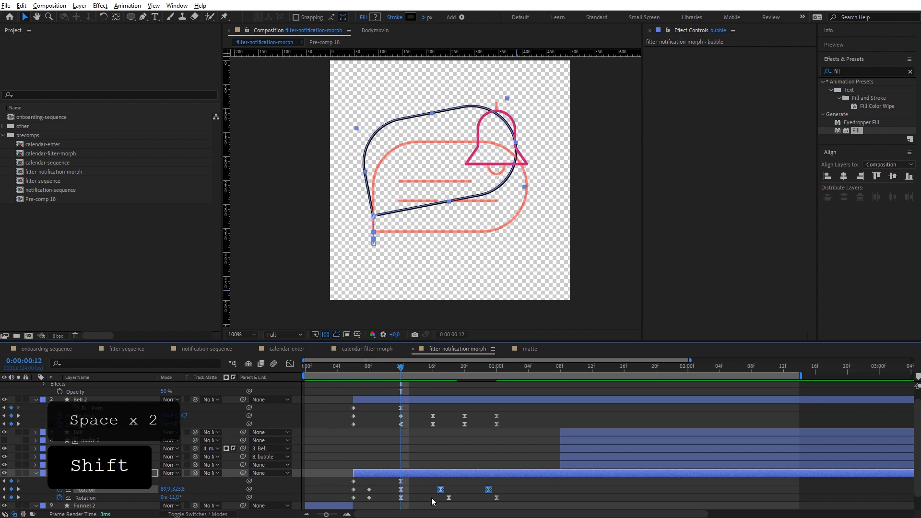
left_click(427, 472)
key("shift+Down")
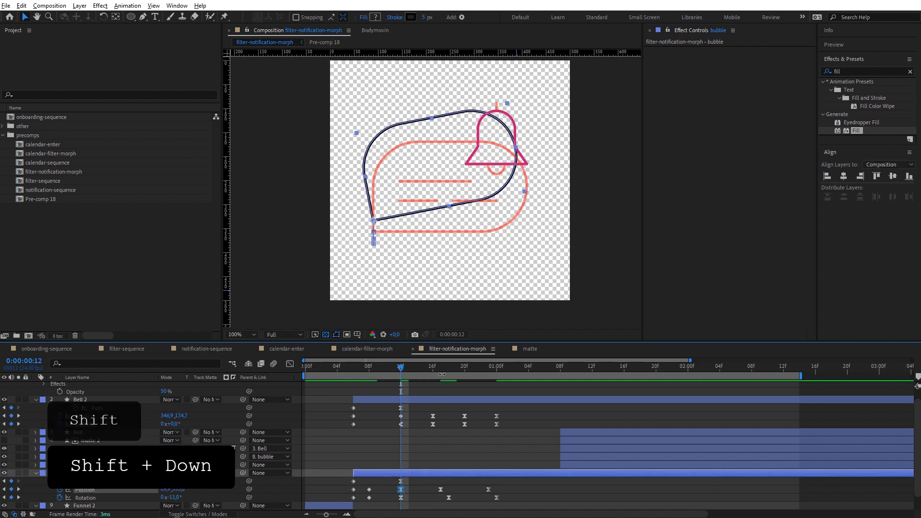
Step: Try nudging the bubble's last two Position keyframes up and down at frame 17, and undo these nudges
left_click(441, 367)
left_click_drag(519, 478, 422, 487)
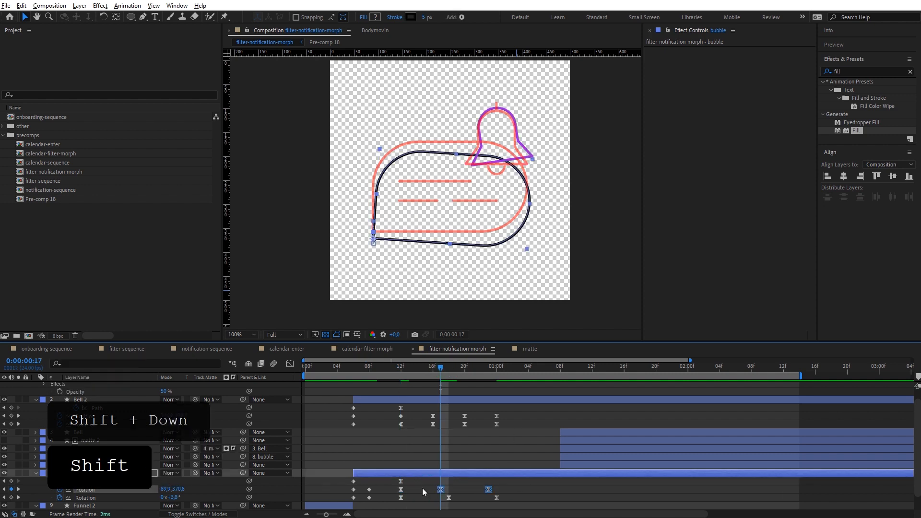
key("shift+Up")
key("shift+Down")
key("Down")
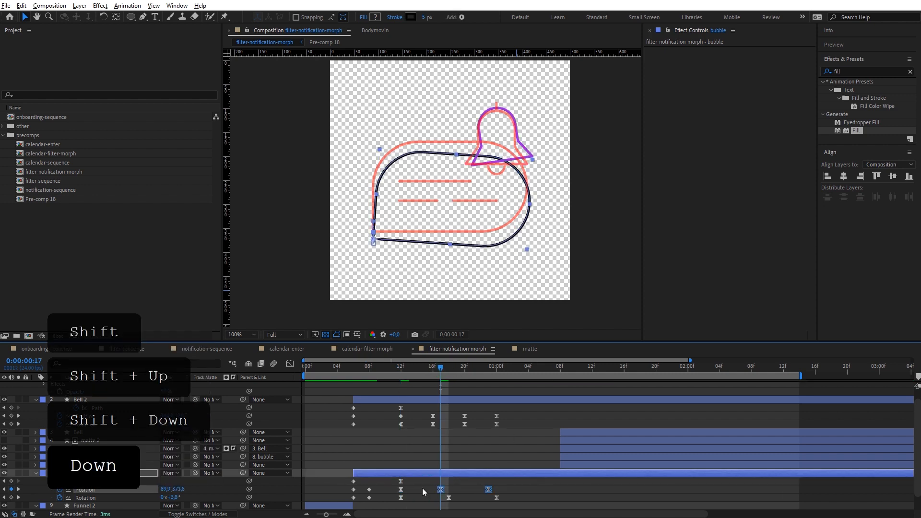
key("Up")
key("ctrl+z")
key("ctrl+z")
key("ctrl+z")
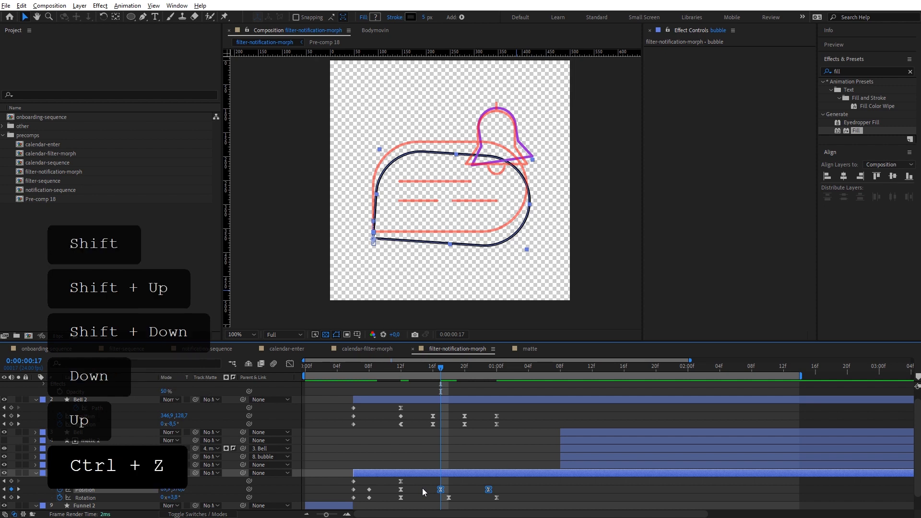
key("ctrl+z")
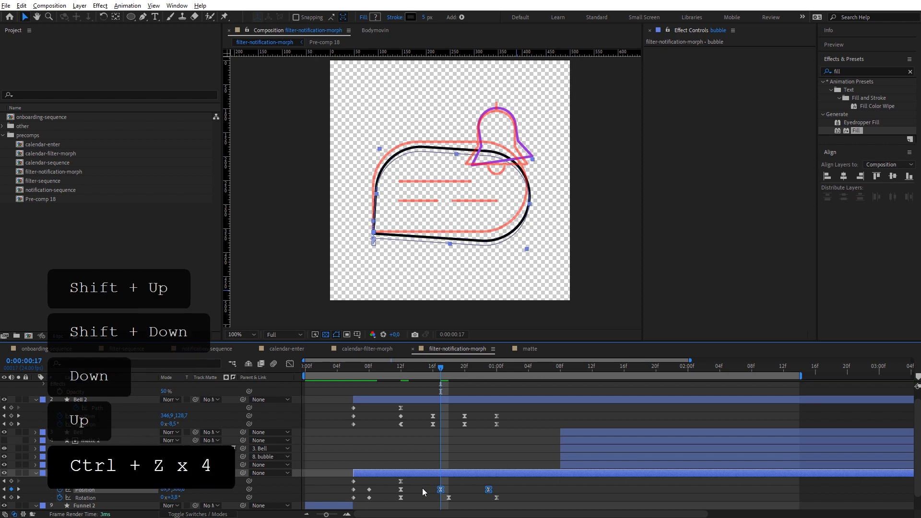
left_click(438, 488)
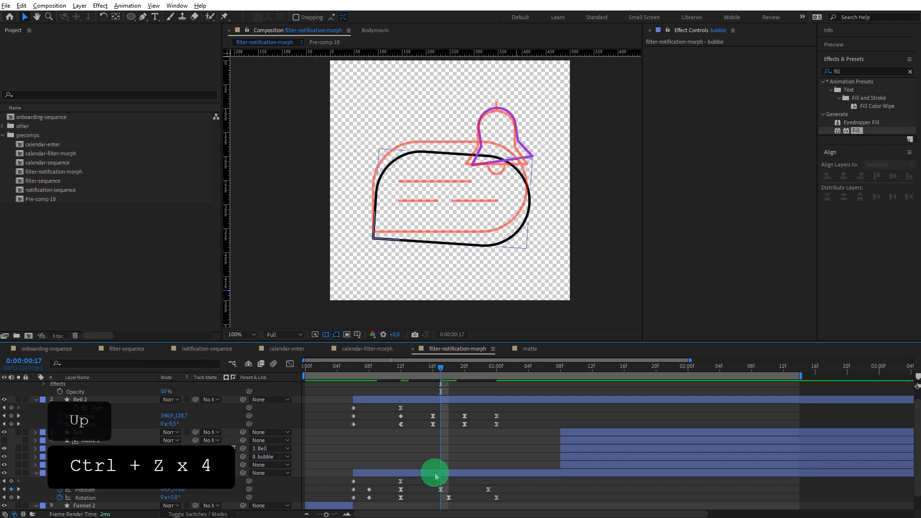
Step: Nudge the bubble 3 pixels up at its frame 17 Position keyframe and preview the morph
key("Up")
key("Up")
key("Up")
key("space")
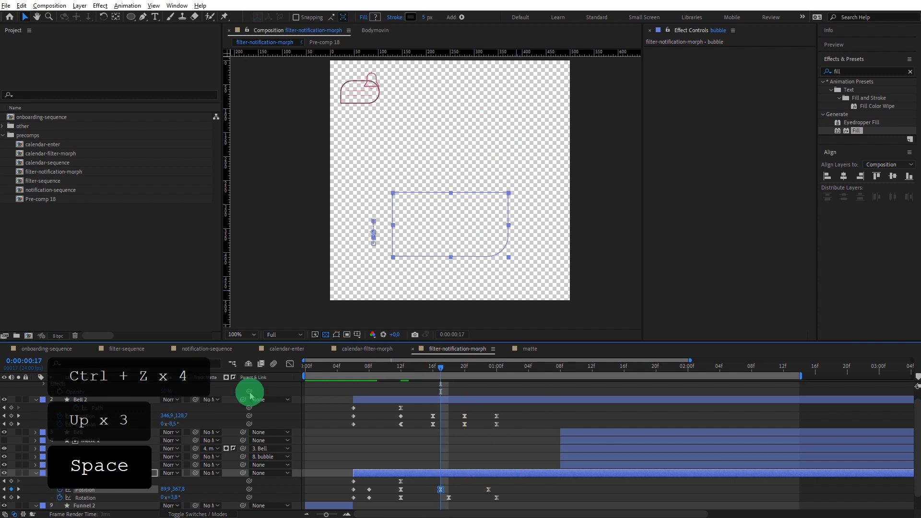
key("space")
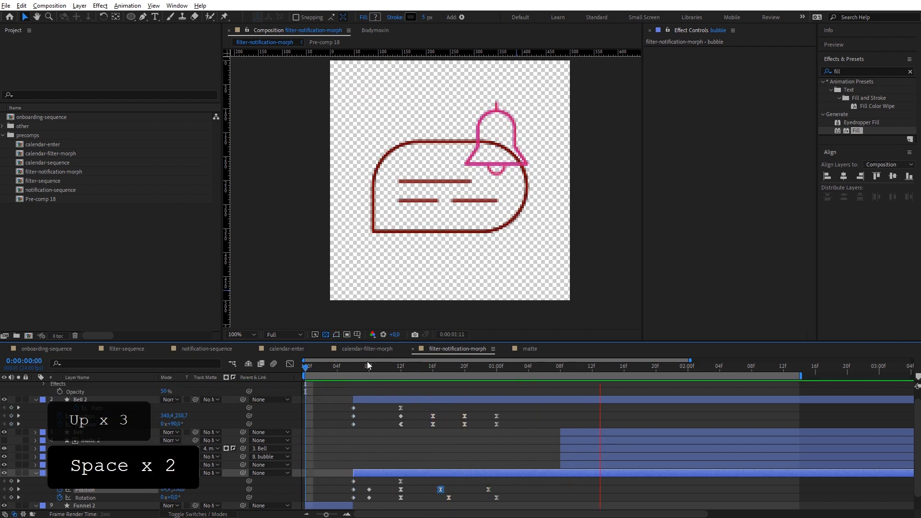
scroll(336, 446, "down", 1)
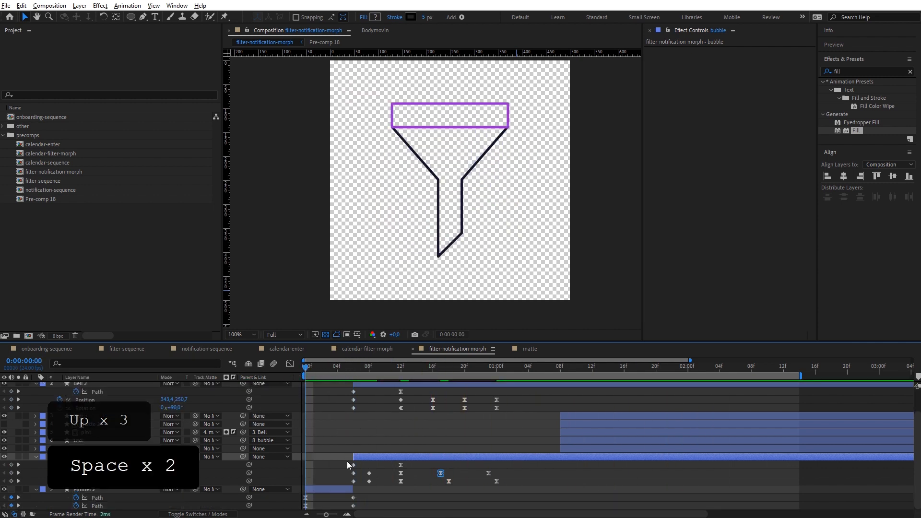
Step: Shift the bubble's frame 8 Position and Rotation keyframes one frame later, to frame 9, and preview from frame 6
left_click(325, 497)
key("space")
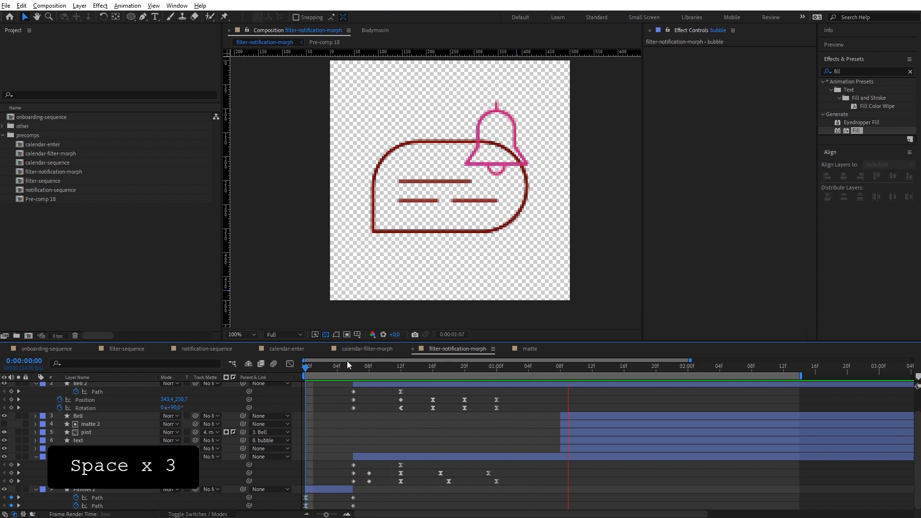
key("space")
left_click(352, 365)
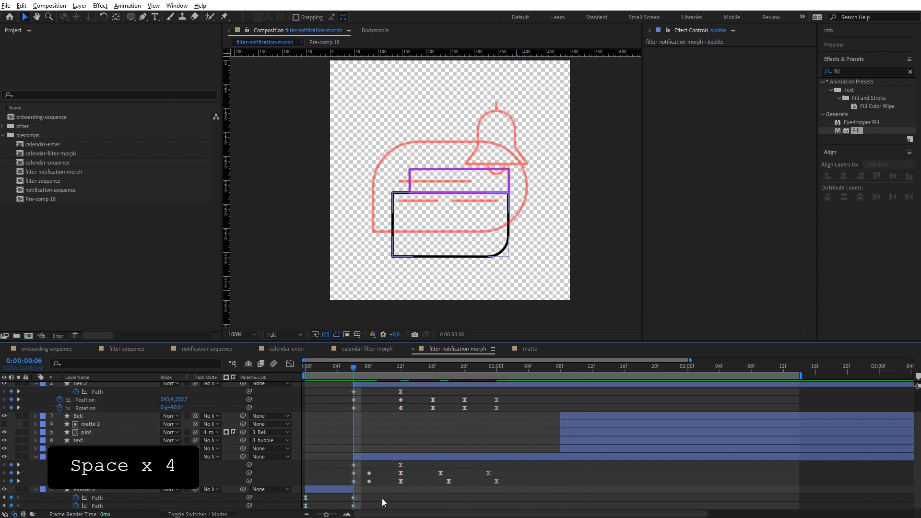
left_click(369, 481)
key("space")
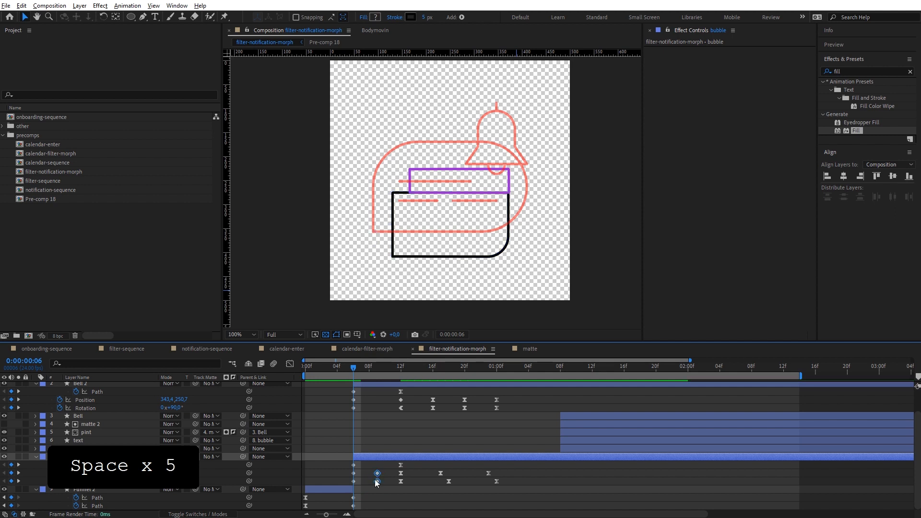
left_click(353, 360)
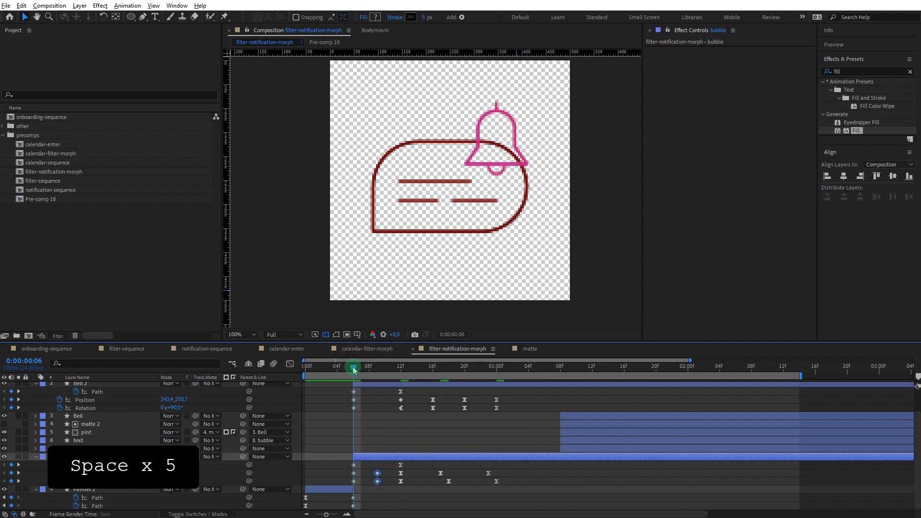
Step: Retime the bubble's next two keyframe pairs, placing Position at frames 14 and 18 and Rotation at frames 14 and 19, and preview the motion
left_click_drag(465, 487, 415, 480)
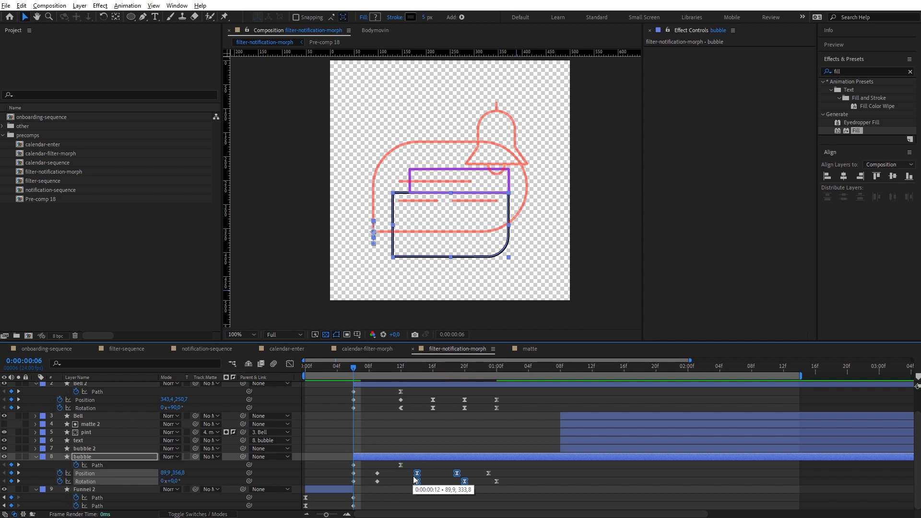
left_click_drag(474, 493, 443, 461)
left_click_drag(458, 473, 450, 472)
key("space")
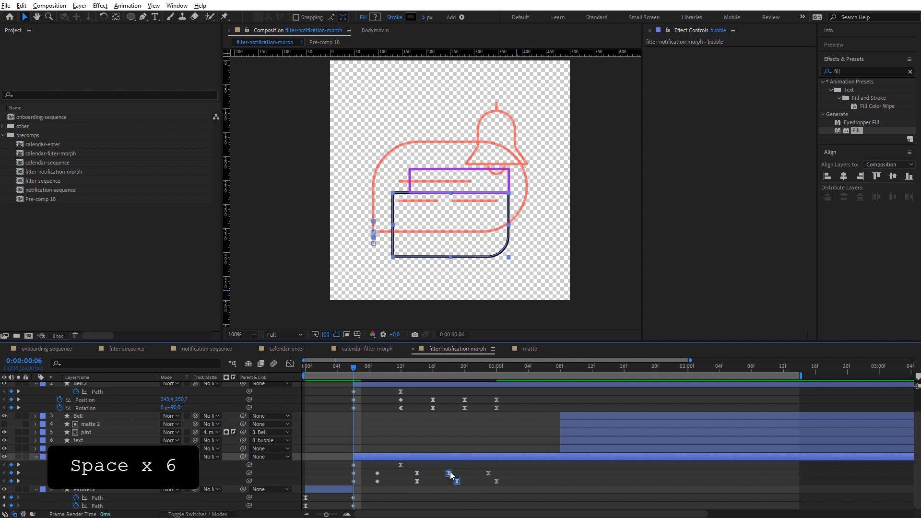
key("space")
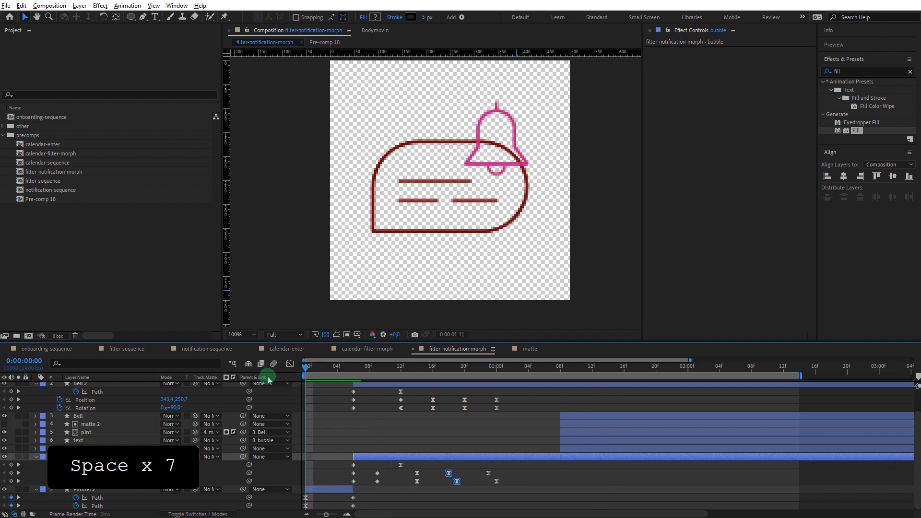
key("space")
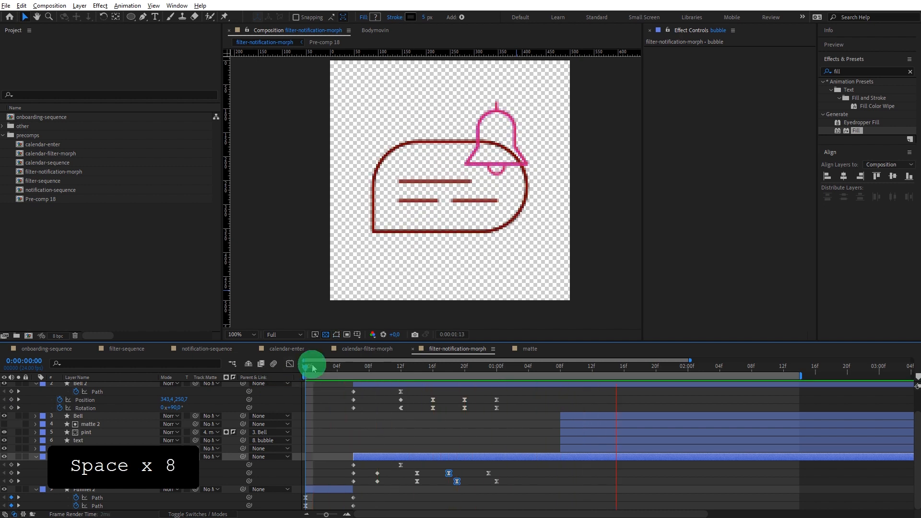
key("space")
key("space")
key("space")
left_click(353, 369)
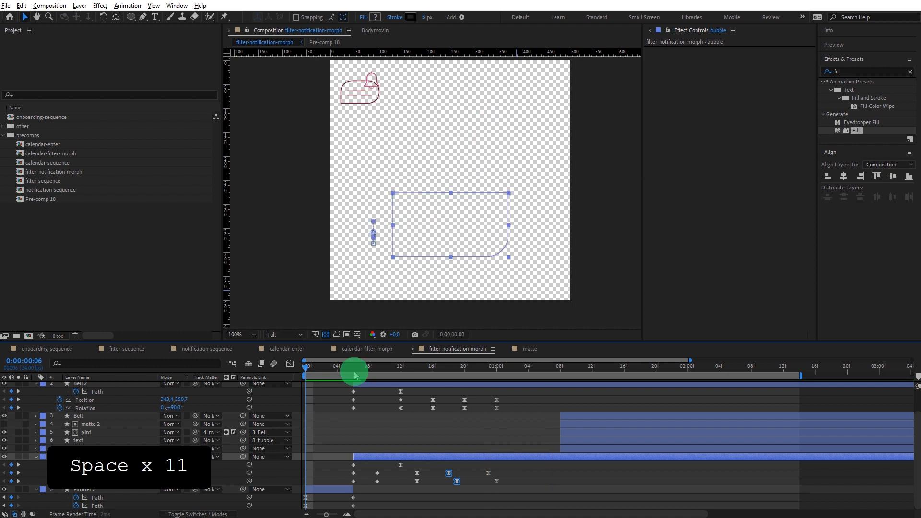
left_click_drag(352, 374, 354, 374)
Step: Delete the Pre-comp 18 reference layer from the composition and its source from the project, and preview the morph
scroll(372, 422, "up", 1)
scroll(372, 422, "up", 1)
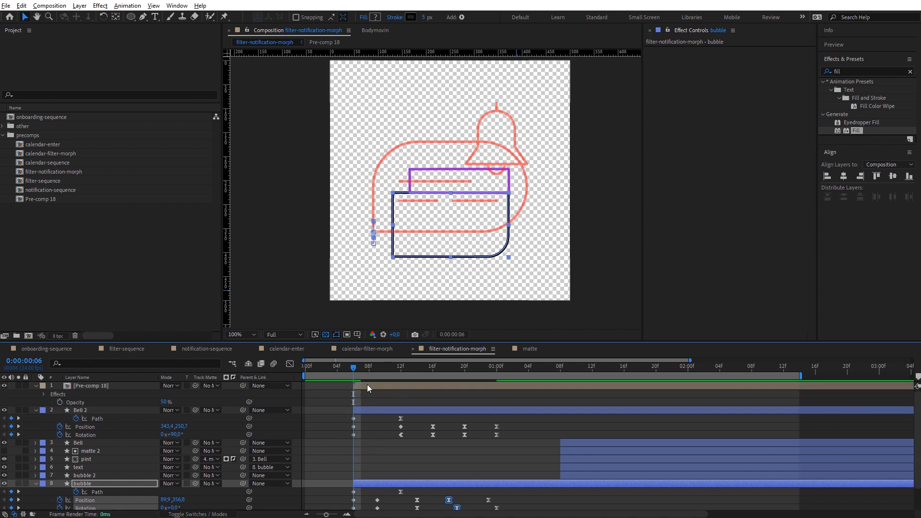
left_click(367, 384)
key("Delete")
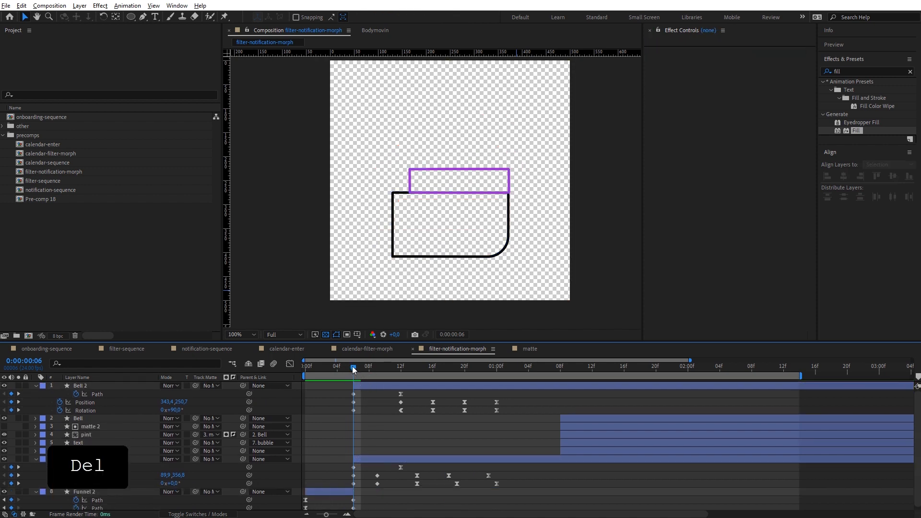
left_click_drag(361, 374, 353, 374)
left_click(56, 199)
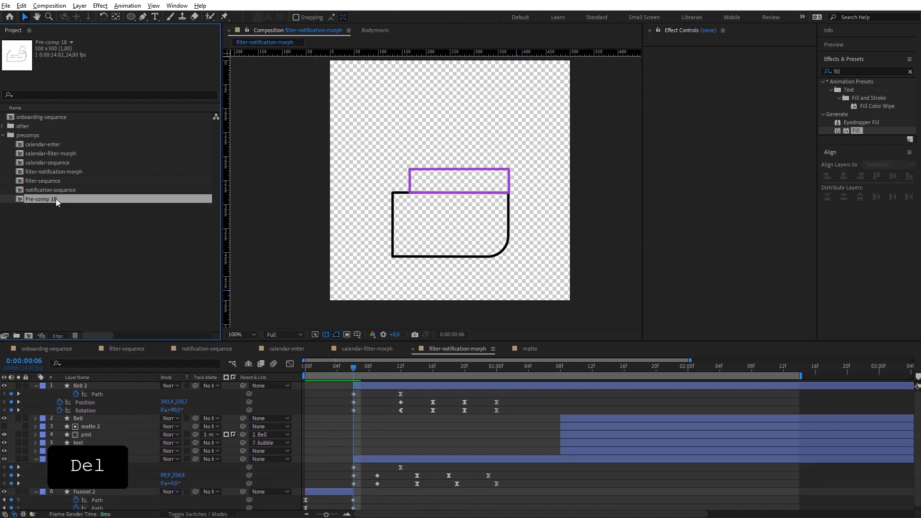
key("Delete")
key("Return")
key("space")
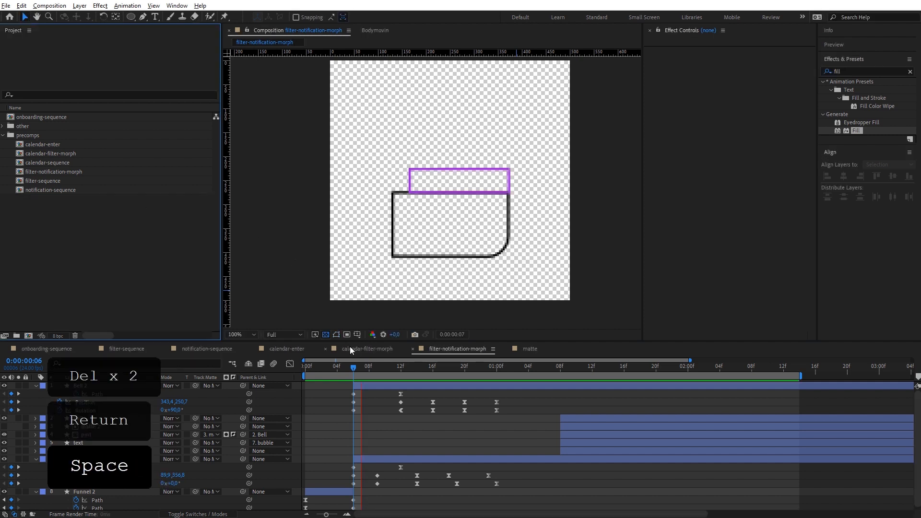
key("space")
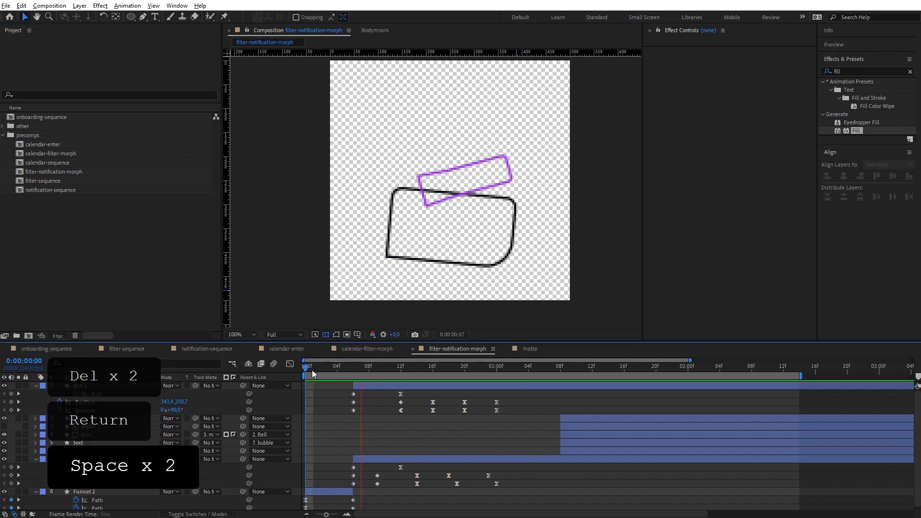
Step: Try retiming Bell 2's middle Rotation keyframes to frames 14 and 18, with Rotation 22° at frame 18 and -8° at frame 21
left_click_drag(332, 367, 432, 372)
key("shift")
left_click(445, 385)
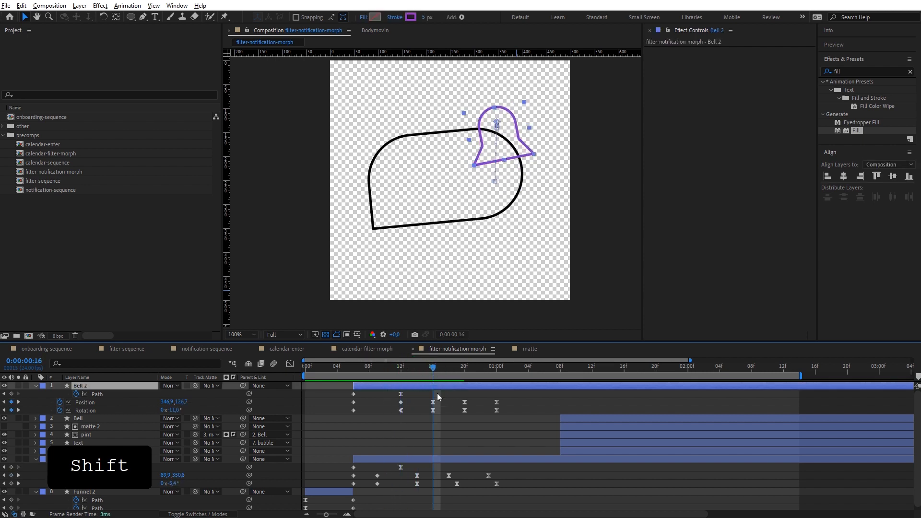
mouse_move(433, 409)
left_mouse_down()
mouse_move(420, 411)
mouse_move(450, 411)
left_mouse_up()
left_click_drag(434, 367, 448, 365)
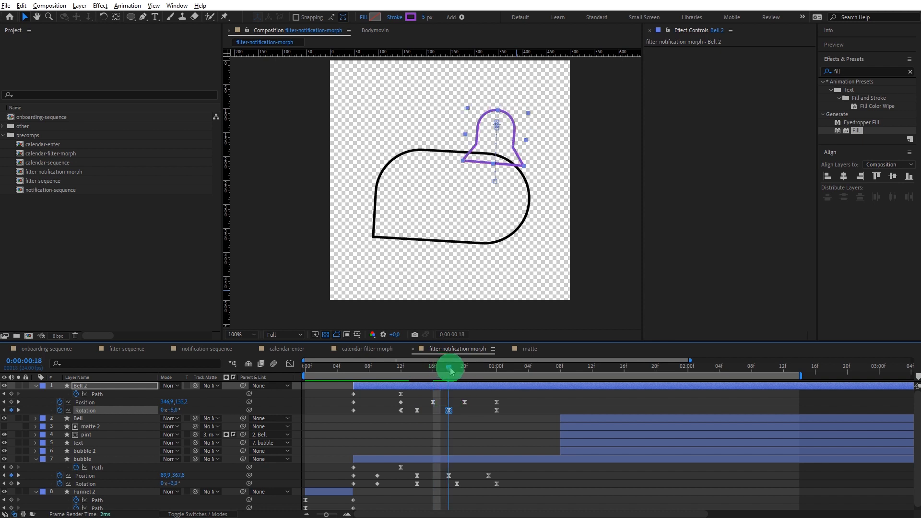
left_click_drag(179, 408, 208, 411)
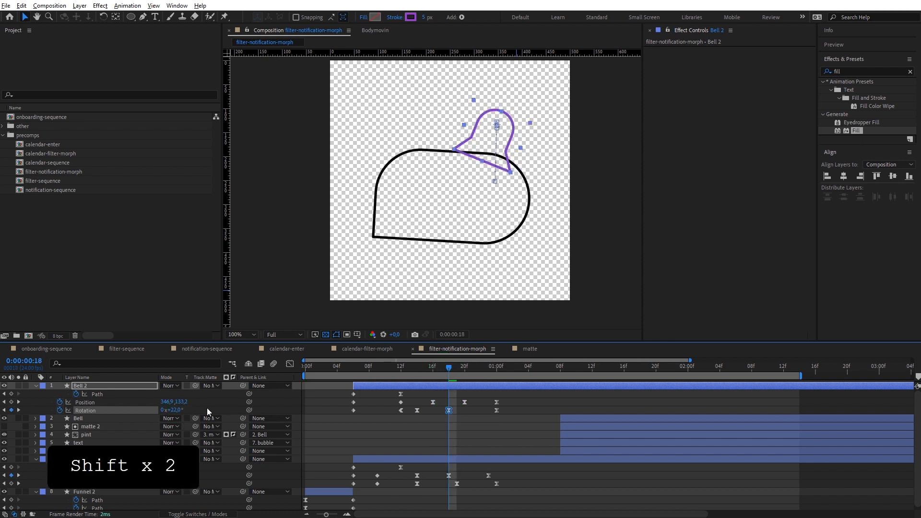
left_click(469, 373)
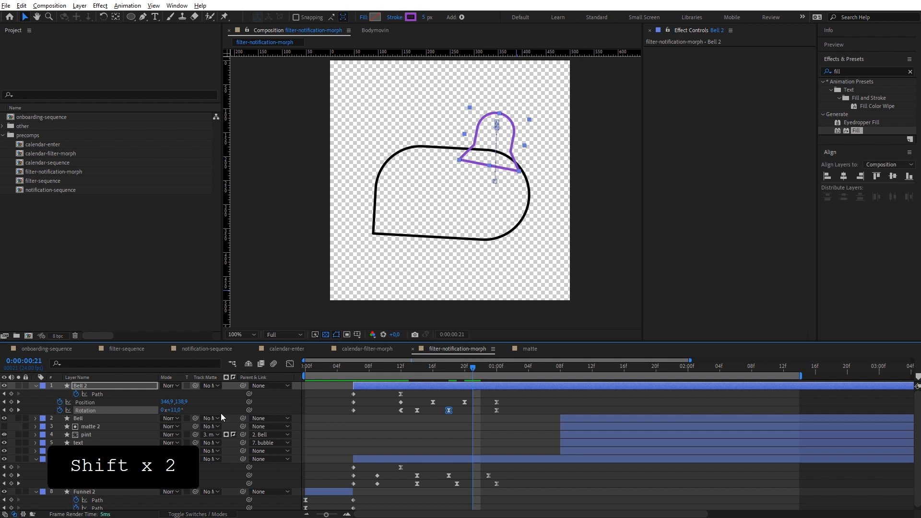
left_click_drag(180, 410, 168, 409)
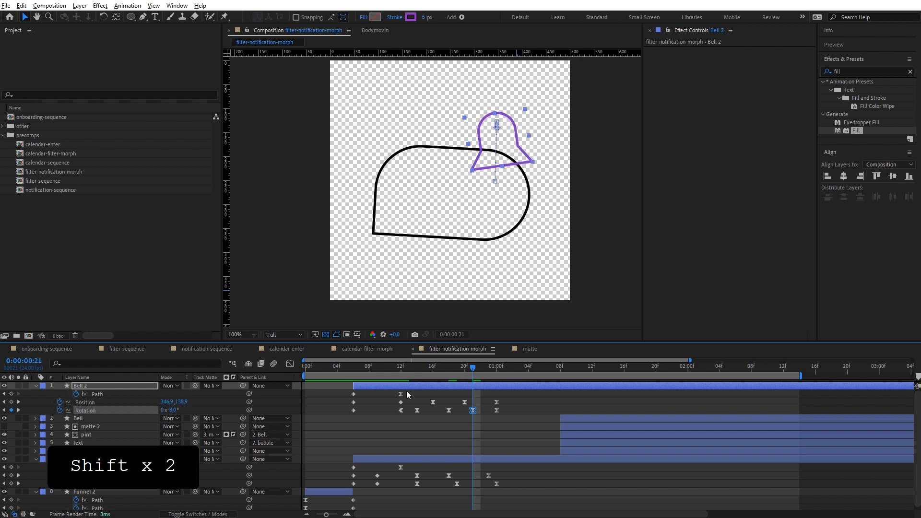
key("space")
left_click_drag(440, 372, 329, 372)
key("space")
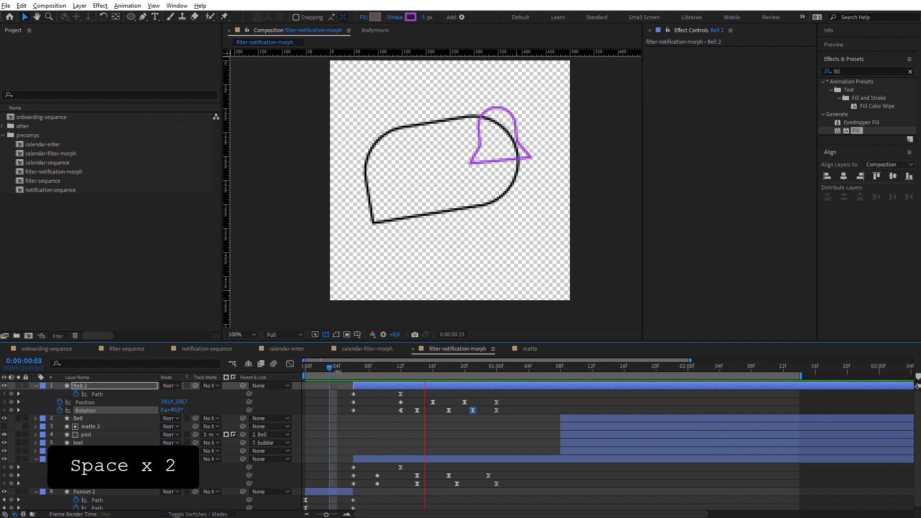
Step: Undo the last Rotation value and timing changes on Bell 2
left_click(387, 366)
key("ctrl+z")
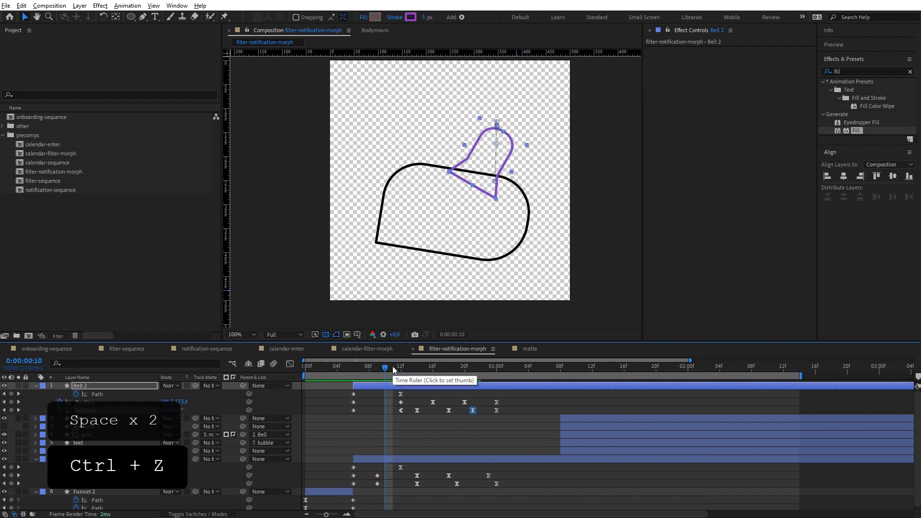
key("ctrl+z")
key("ctrl+z")
key("ctrl+z")
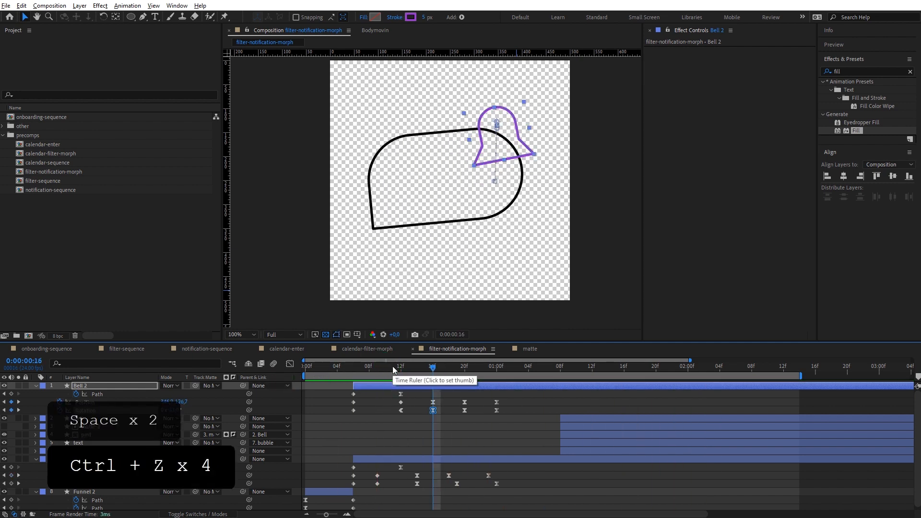
Step: Shift Bell 2's last three Position keyframes two frames earlier, to frames 14, 18 and 22
left_click(393, 366)
key("space")
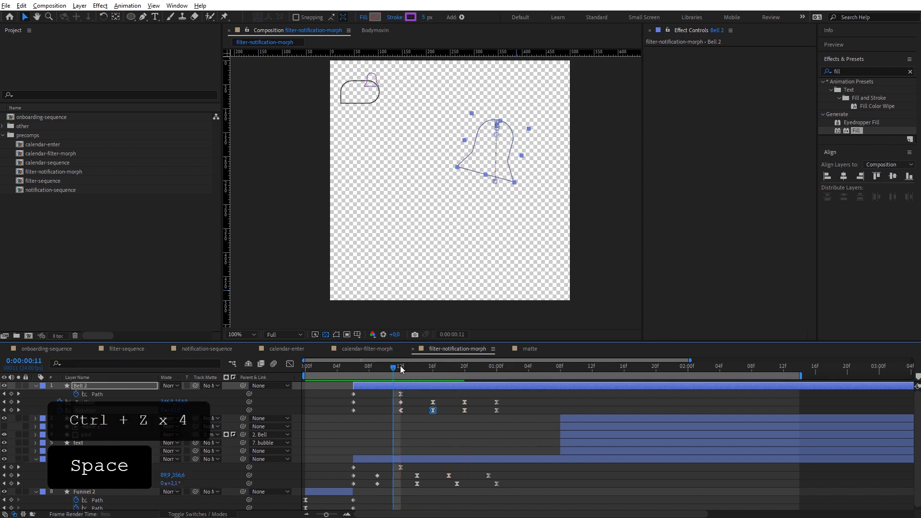
left_click_drag(473, 404, 424, 398)
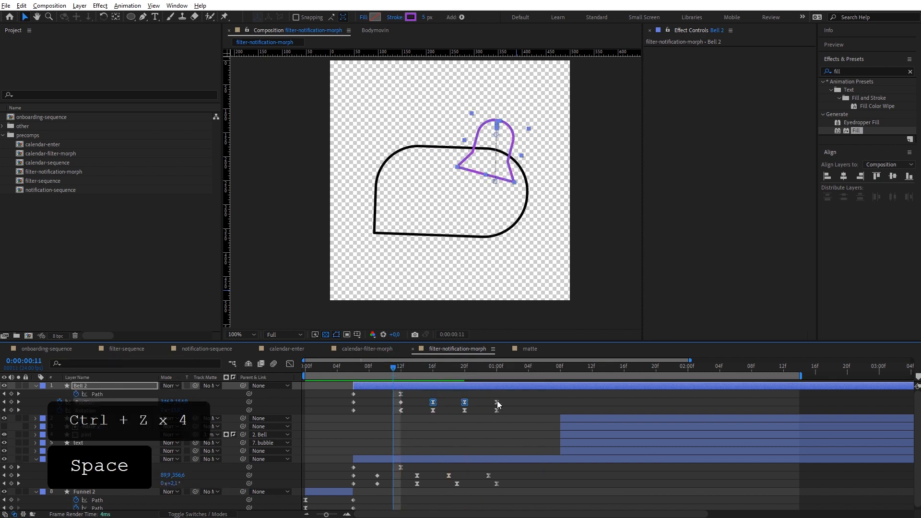
left_click(496, 401, "shift")
left_click_drag(497, 401, 482, 399)
key("space")
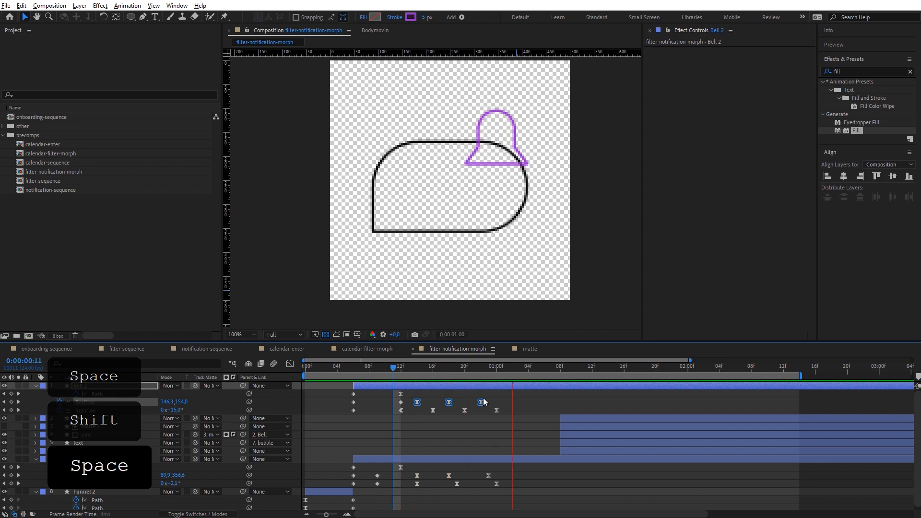
Step: Play back the morph to check the bell's retimed Position against the bubble's motion
left_click(409, 366)
key("space")
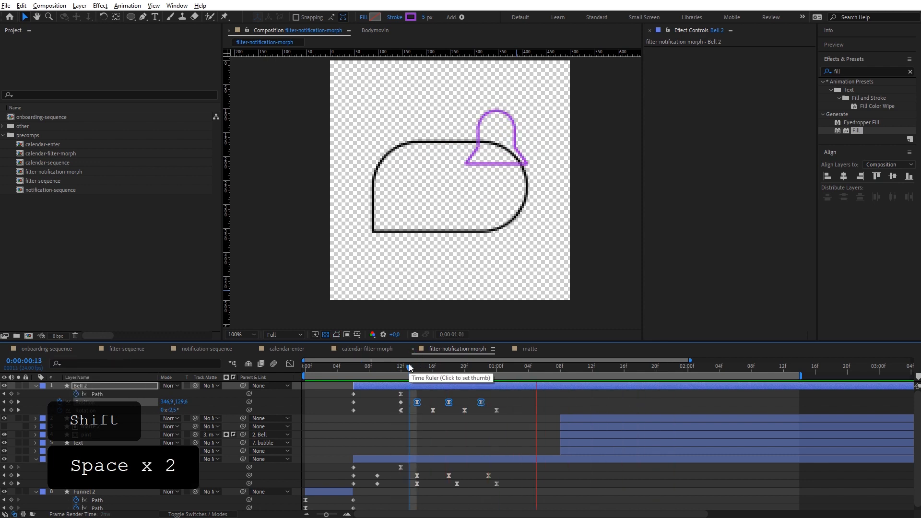
left_click(409, 366)
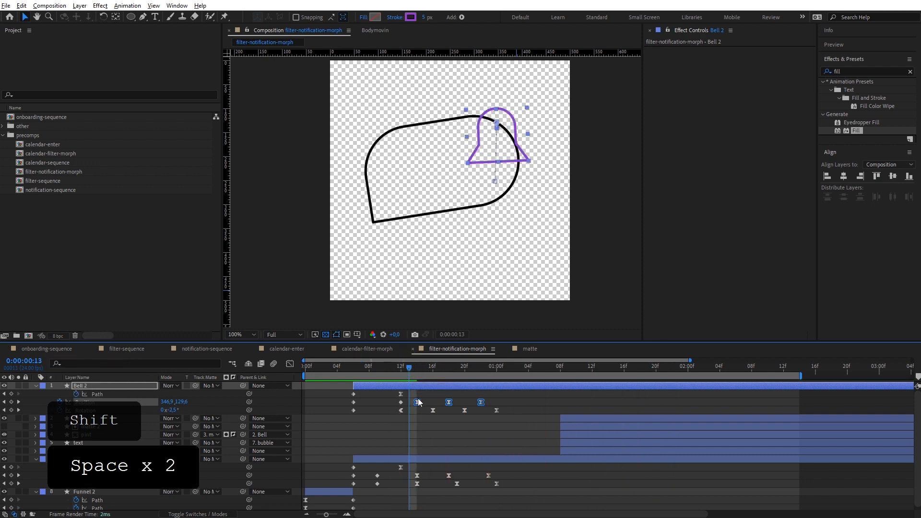
left_click_drag(409, 371, 237, 397)
key("space")
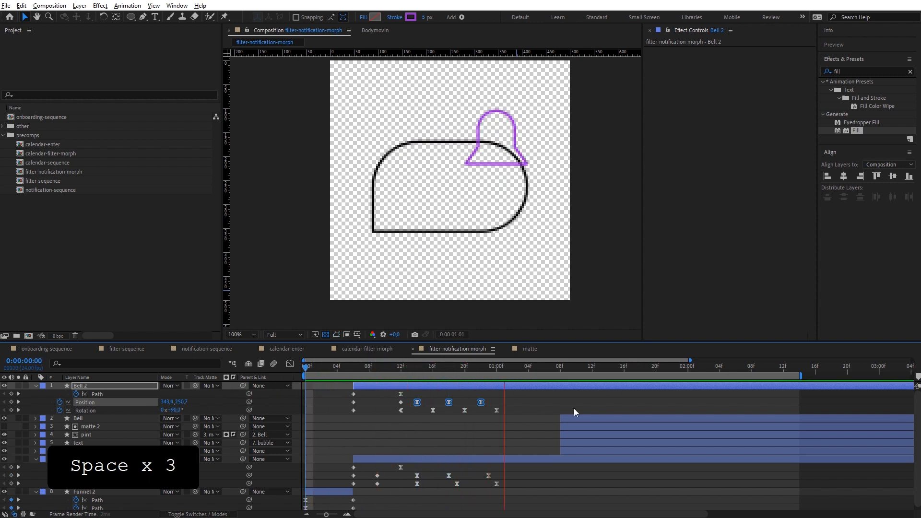
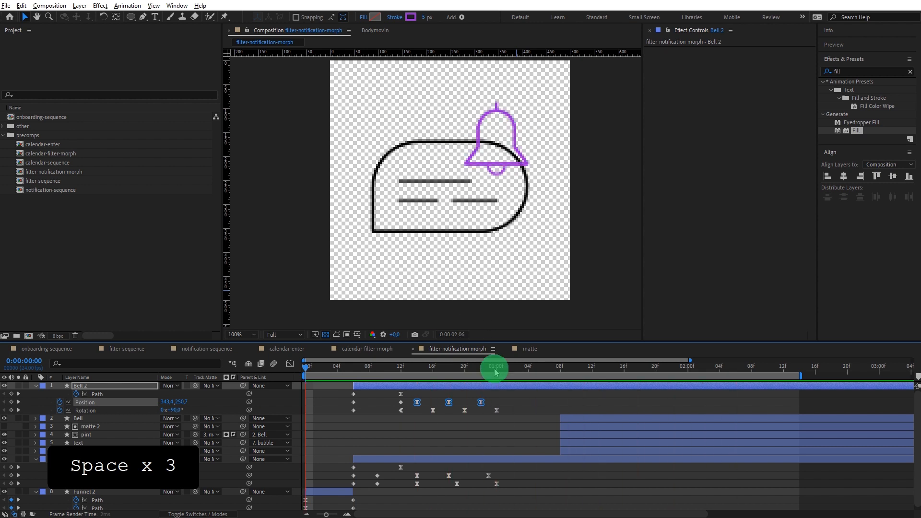
key("space")
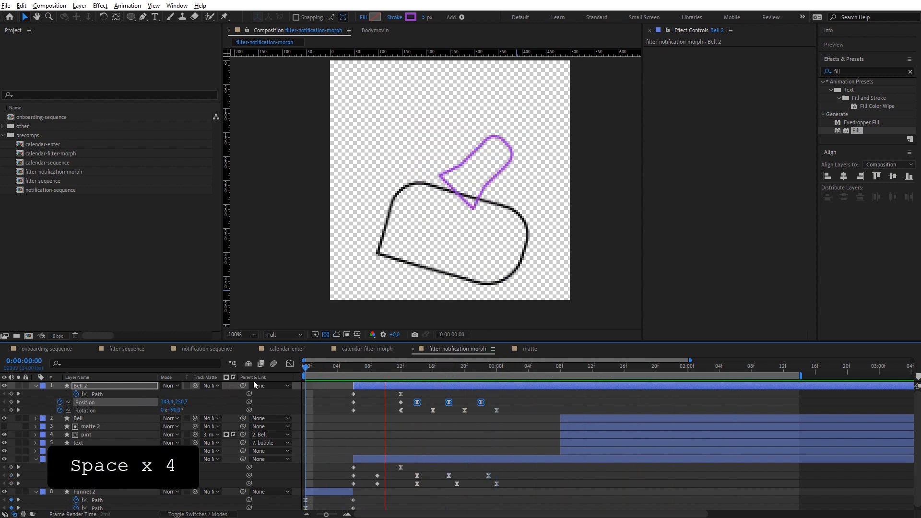
Step: Move the time to 0:00:01:00 and collapse the revealed keyframe properties of all layers
left_click(335, 373)
left_click_drag(335, 374, 505, 378)
key("shift")
left_click(523, 403)
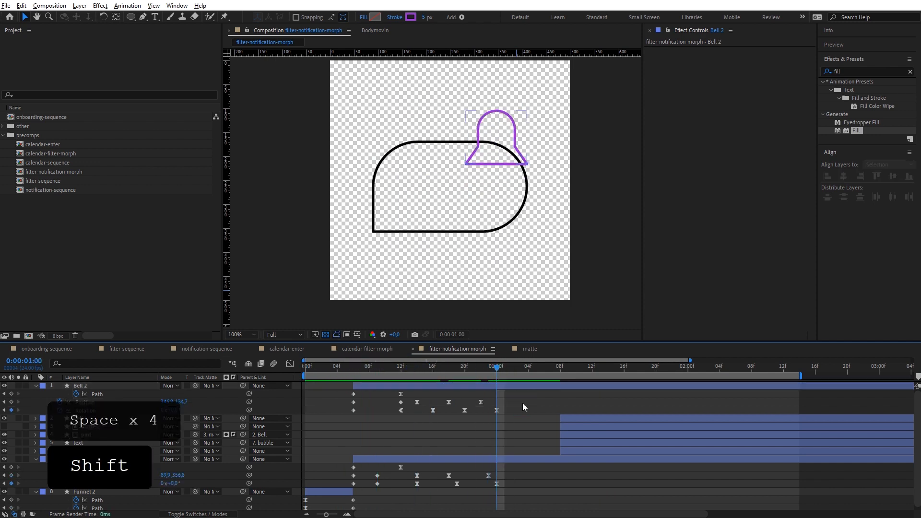
key("u")
Step: Go to 0:00:01:12, check the overlapping bell and bubble layers, and parent the text layer to bubble
left_click(574, 391)
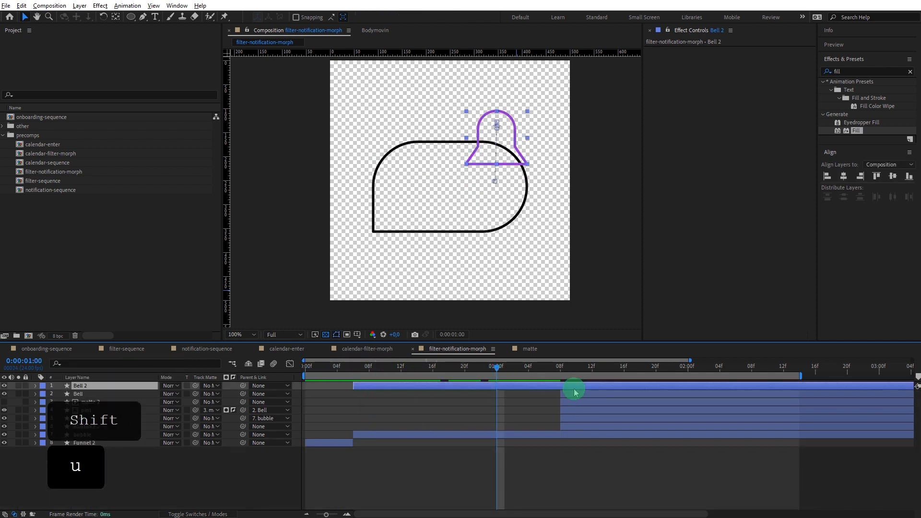
left_click(579, 396)
left_click(591, 368)
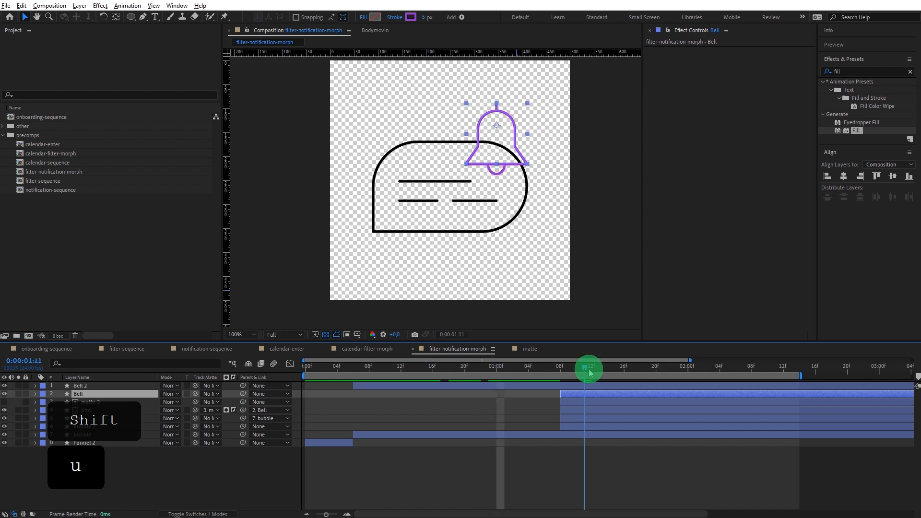
left_click(590, 404)
left_click(417, 206)
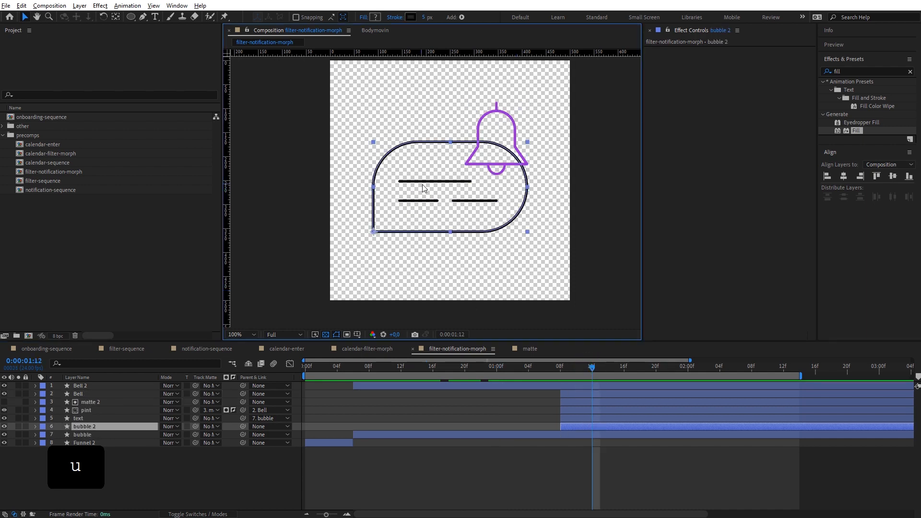
left_click(429, 464)
left_click(445, 203)
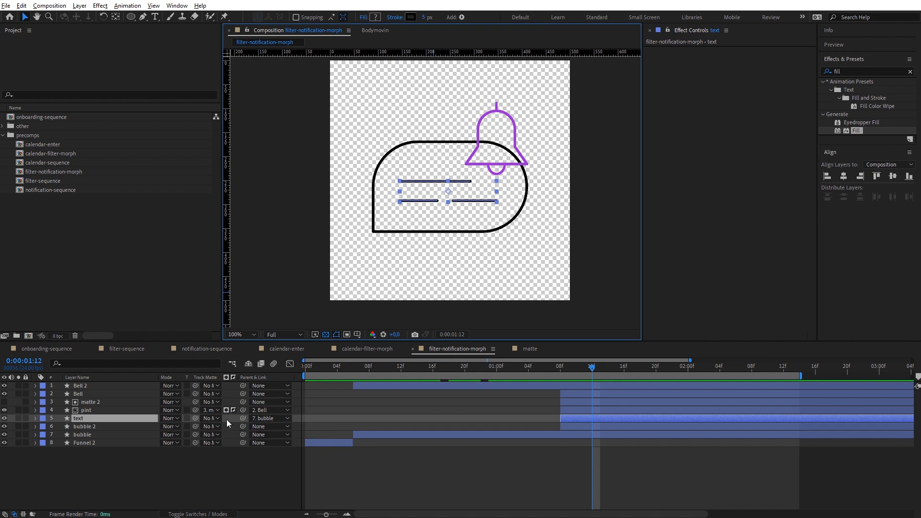
left_click_drag(243, 419, 101, 434)
Step: Reveal the bubble layer's keyframed properties and delete the duplicate bubble 2 layer
left_click(100, 434)
key("u")
key("u")
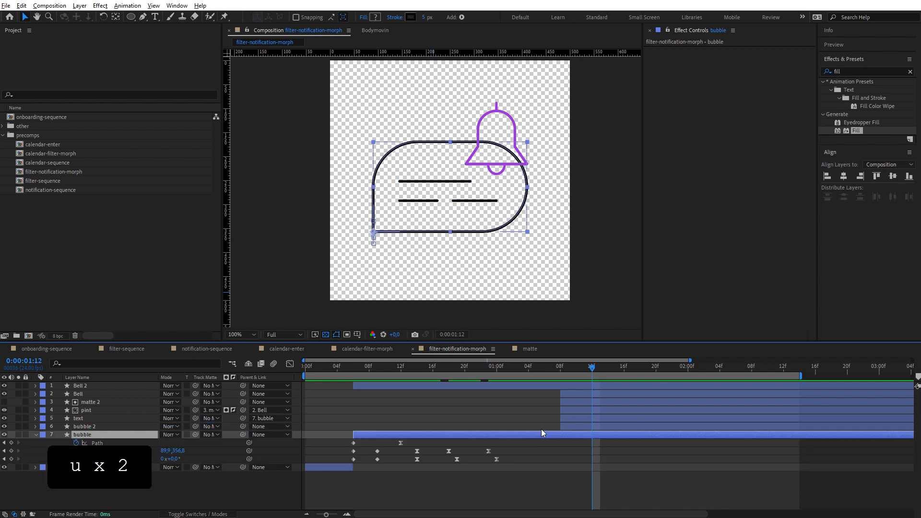
mouse_move(569, 428)
left_mouse_down()
mouse_move(388, 435)
mouse_move(579, 424)
left_mouse_up()
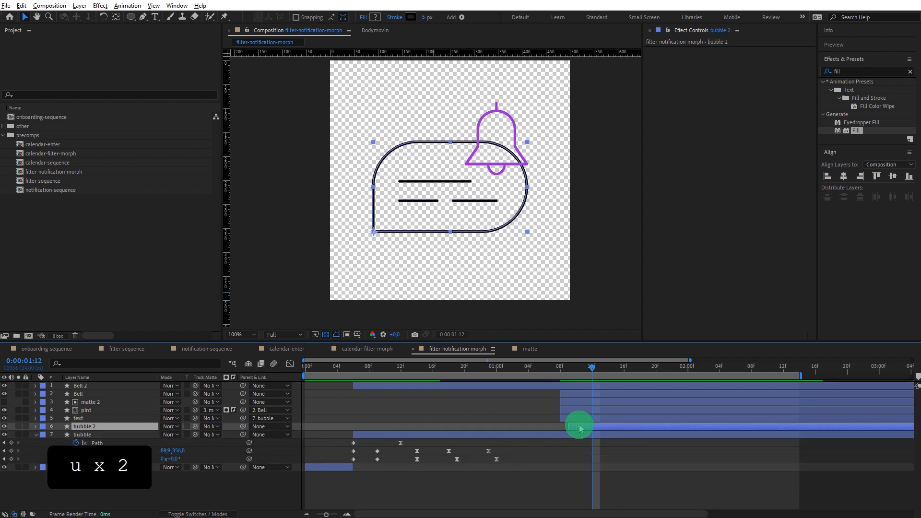
key("Delete")
Step: Move the text layer so that it starts at frame 9
left_click(579, 416)
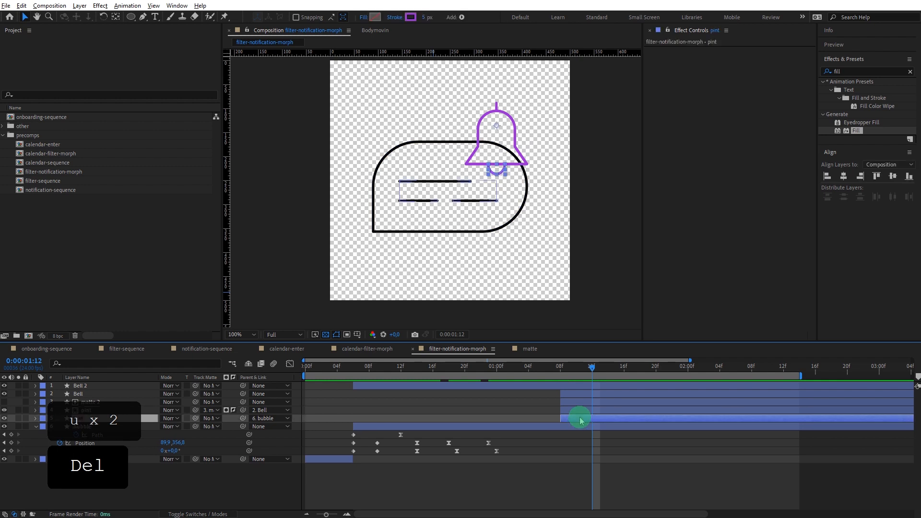
left_click_drag(405, 367, 376, 371)
key("bracketleft")
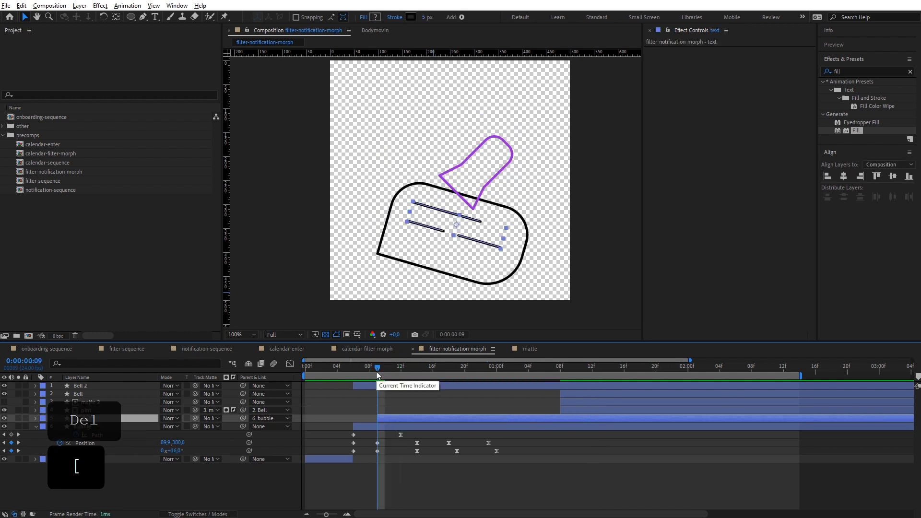
Step: Add Path keyframes at frame 9 to all three line groups in the text layer
key("u")
key("u")
left_click(86, 450)
scroll(86, 450, "down", 1)
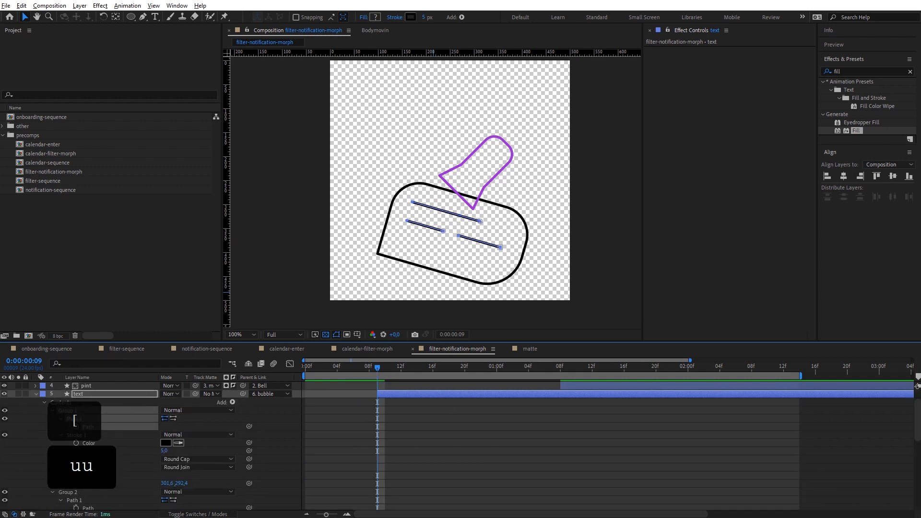
left_click(76, 426)
scroll(82, 427, "down", 1)
scroll(85, 491, "down", 4)
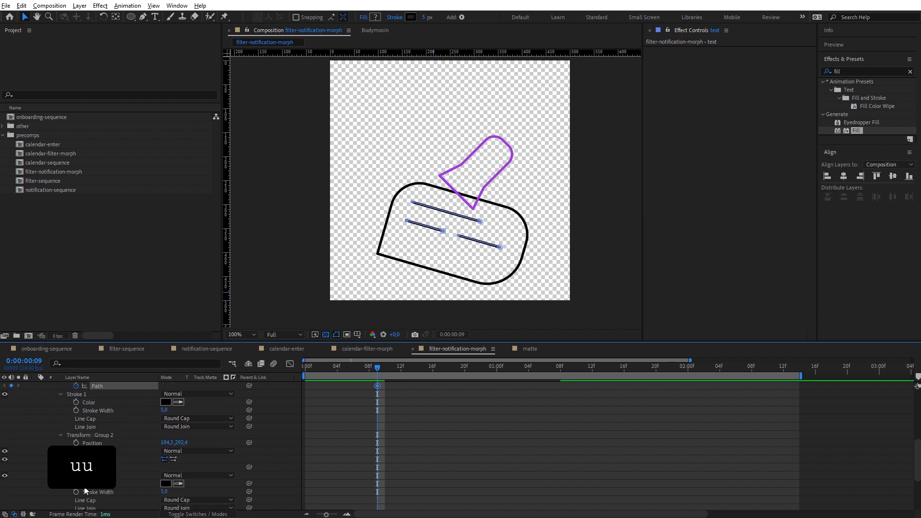
left_click(76, 466)
scroll(105, 455, "down", 2)
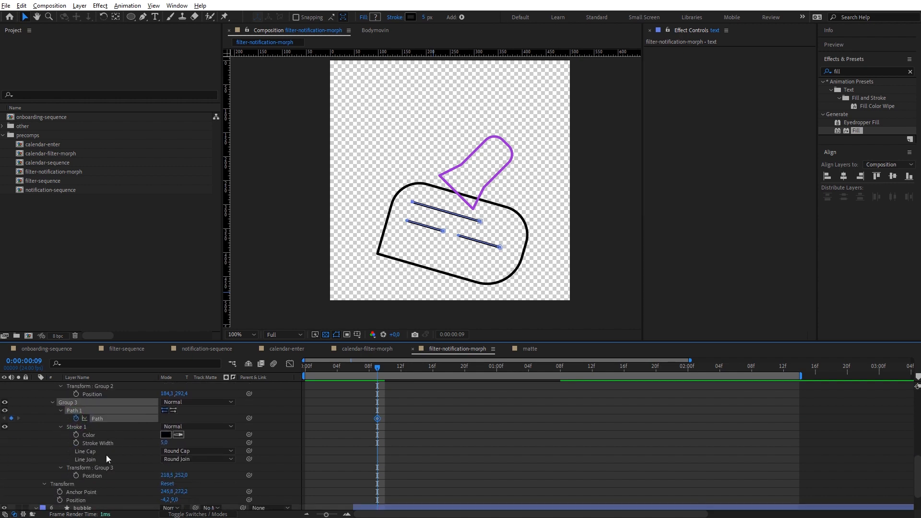
Step: Show only the text layer's keyframed paths and move their three keyframes to frame 23
key("u")
key("u")
left_click_drag(383, 424, 477, 451)
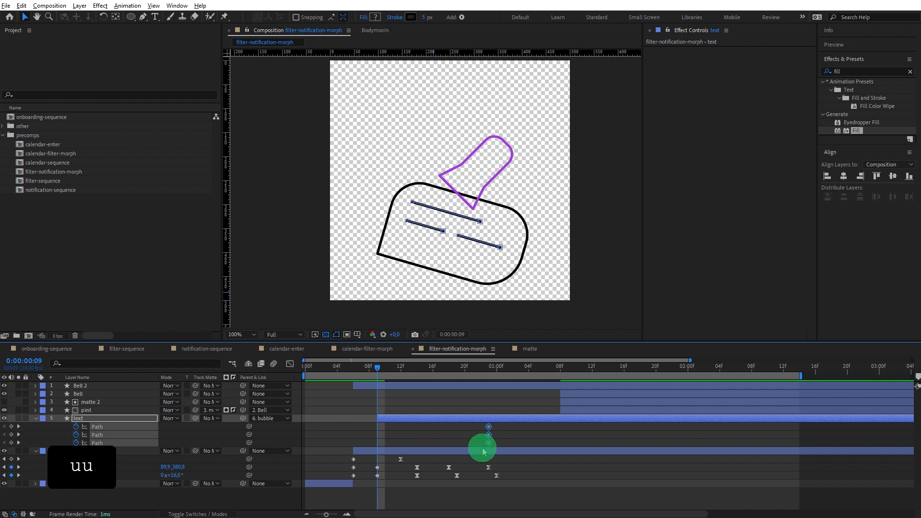
Step: Shrink the three text lines horizontally to their left ends at frame 9
key("shift")
left_click(369, 185)
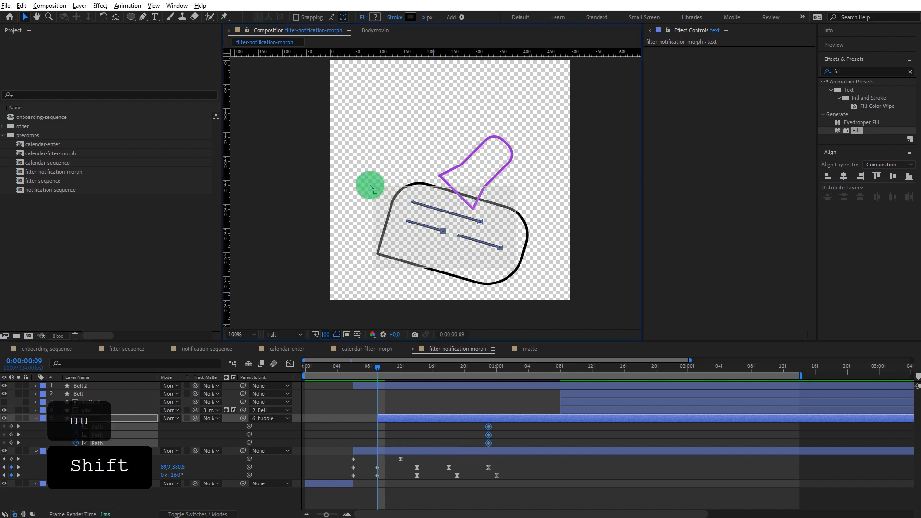
left_click(481, 222)
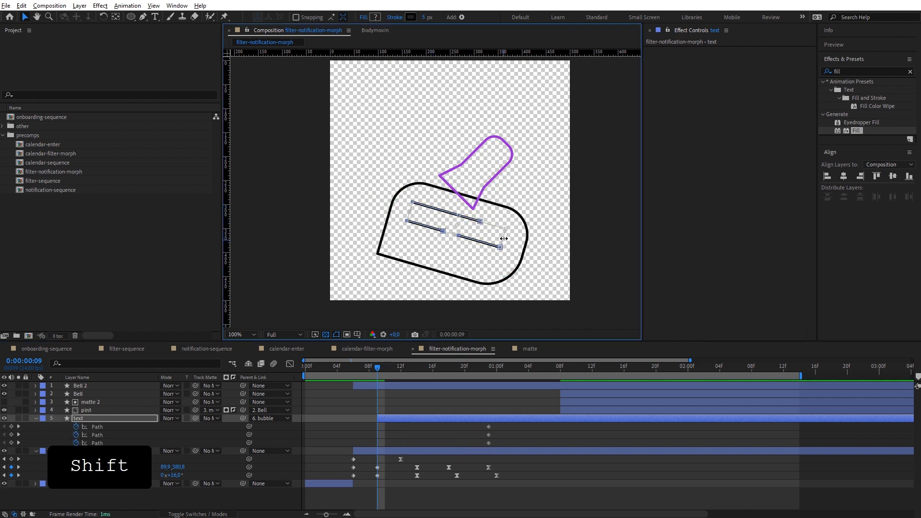
left_click_drag(504, 238, 413, 219)
Step: Easy-ease the text paths' frame 23 keyframes, lengthen their incoming influence in the speed graph, and preview the line growth
key("F9")
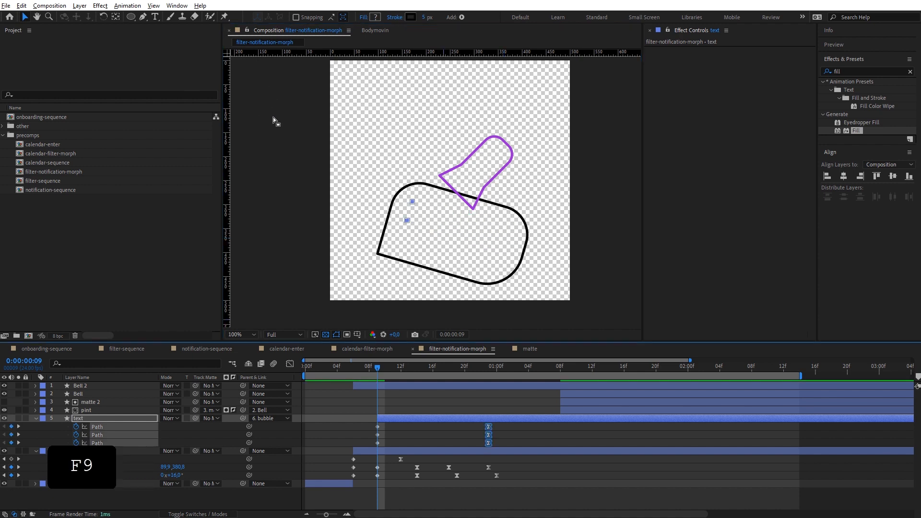
left_click(290, 364)
left_click_drag(469, 439, 432, 474)
key("shift+space")
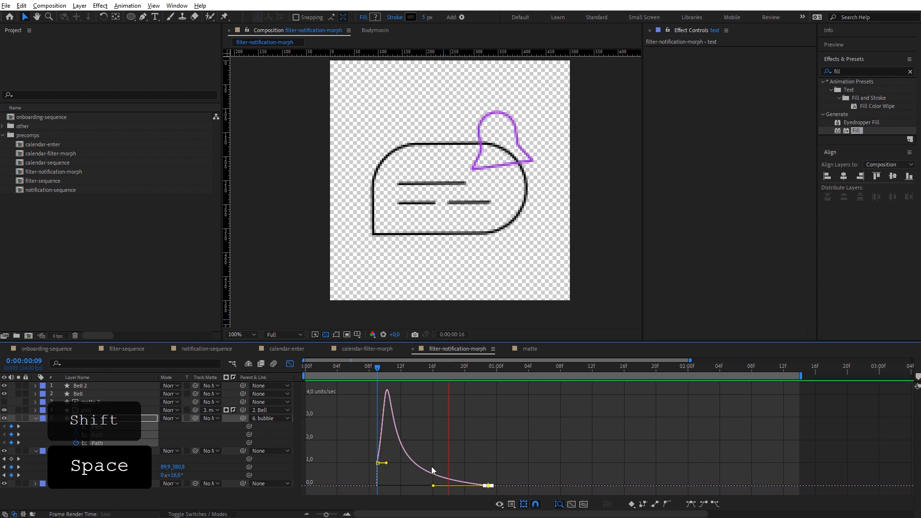
left_click(380, 367)
left_click(289, 364)
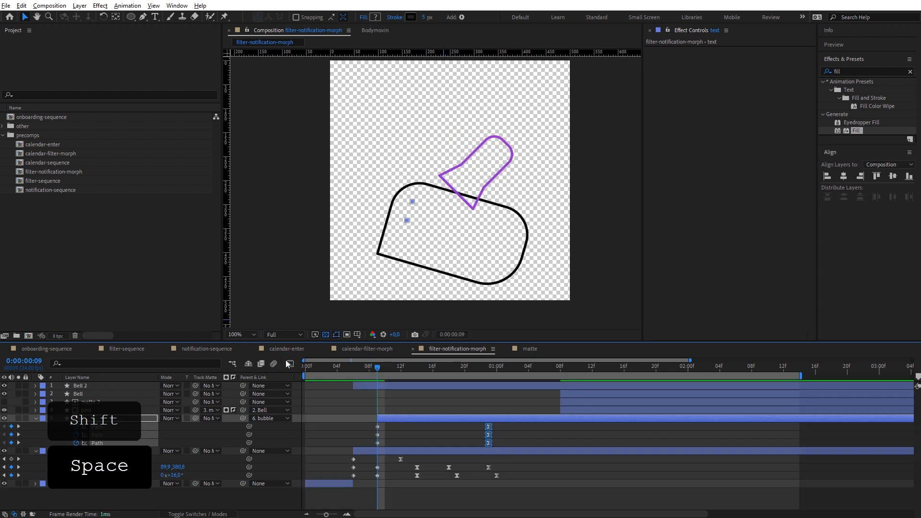
Step: Retime the two lower text lines' Path keyframes to frames 15 and 24, and the top line's last keyframe to frame 18
left_click_drag(384, 437, 368, 447)
left_click(377, 426)
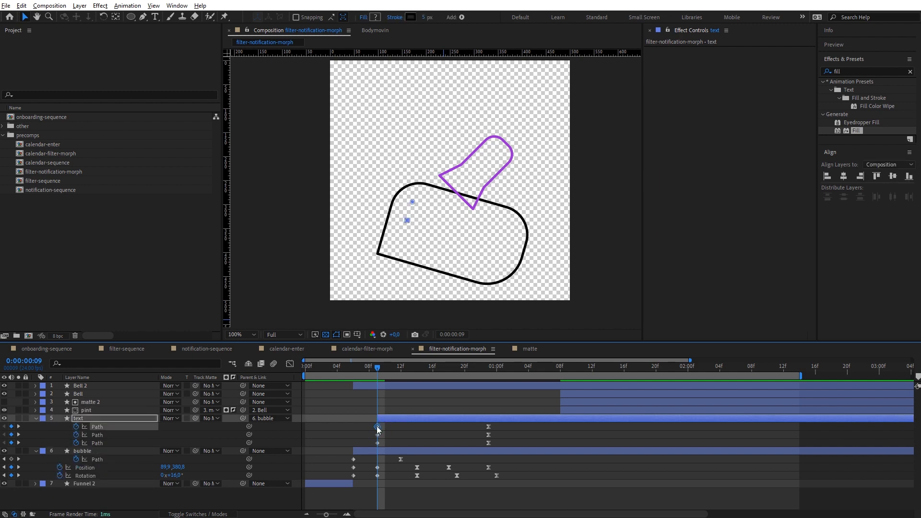
left_click(377, 434)
left_click(378, 443)
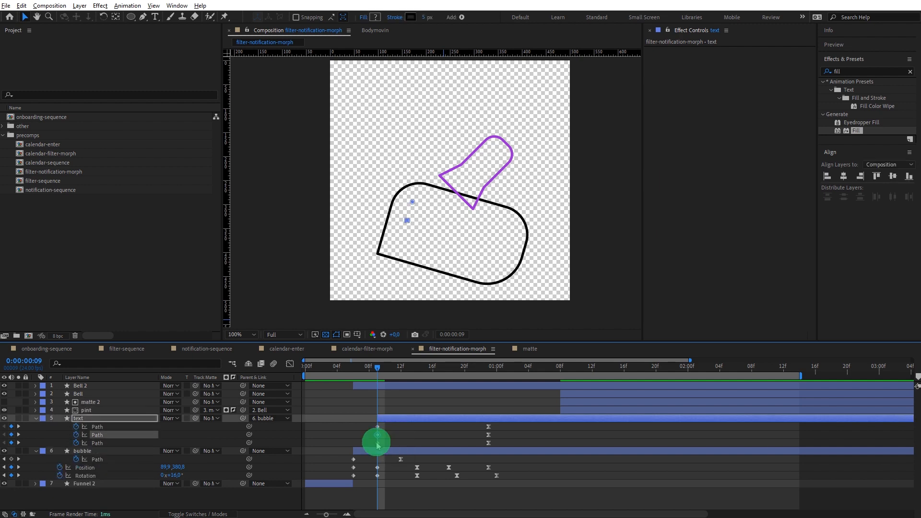
left_click_drag(500, 432, 427, 431)
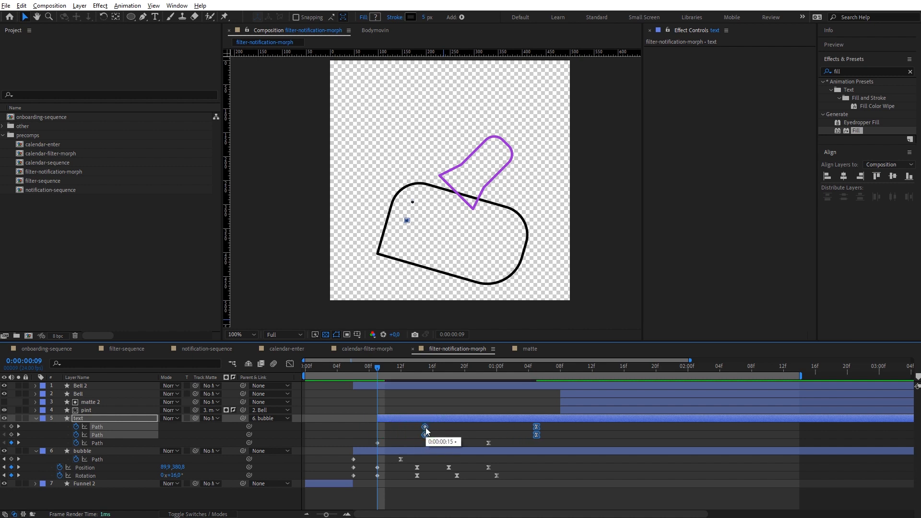
left_click_drag(488, 442, 442, 451)
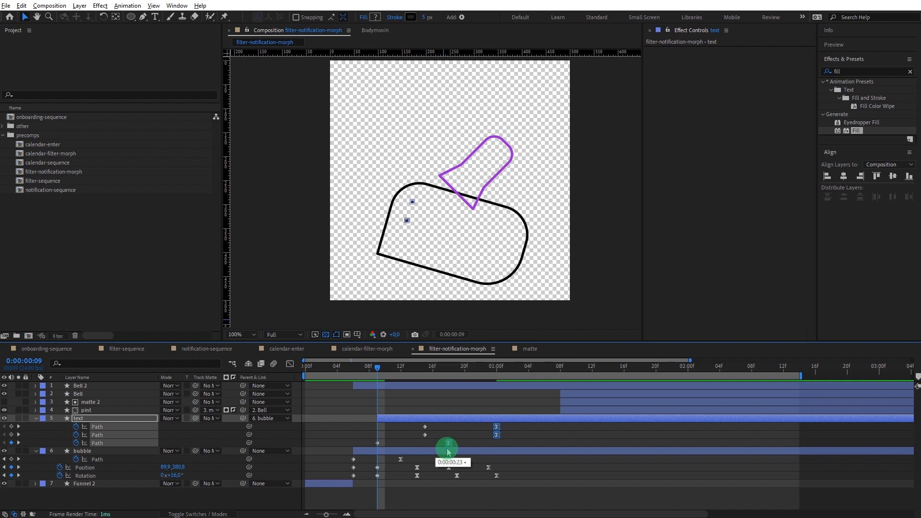
Step: Set the lower text lines' first Path keyframes to frame 12 and the top line's last keyframe to frame 21
key("space")
key("space")
left_click_drag(447, 451, 471, 448)
left_click(404, 368)
key("space")
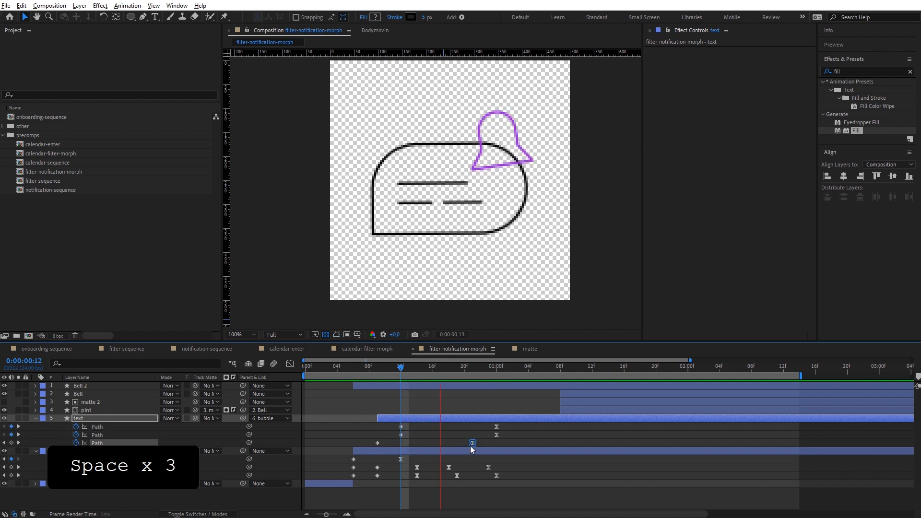
Step: Play back the morph from the start to check the staggered growth of the text lines
left_click_drag(384, 366, 289, 378)
key("space")
key("space")
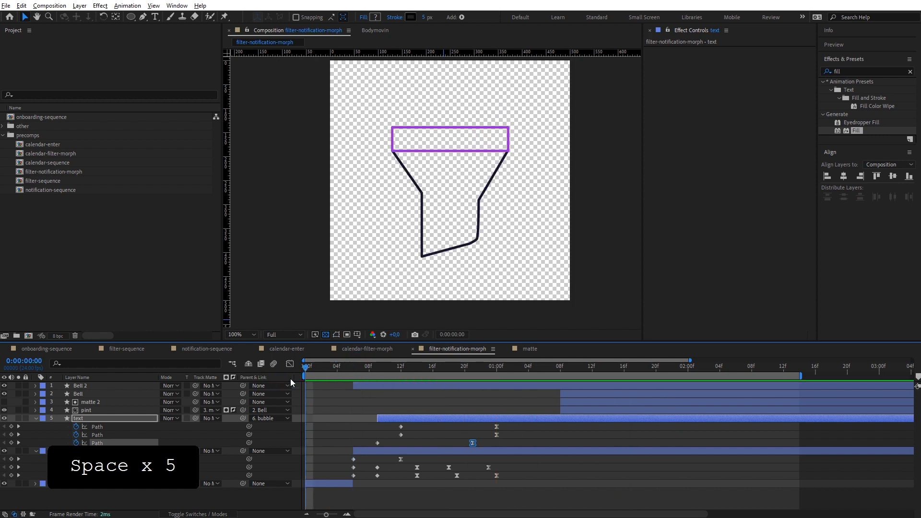
left_click_drag(361, 364, 237, 431)
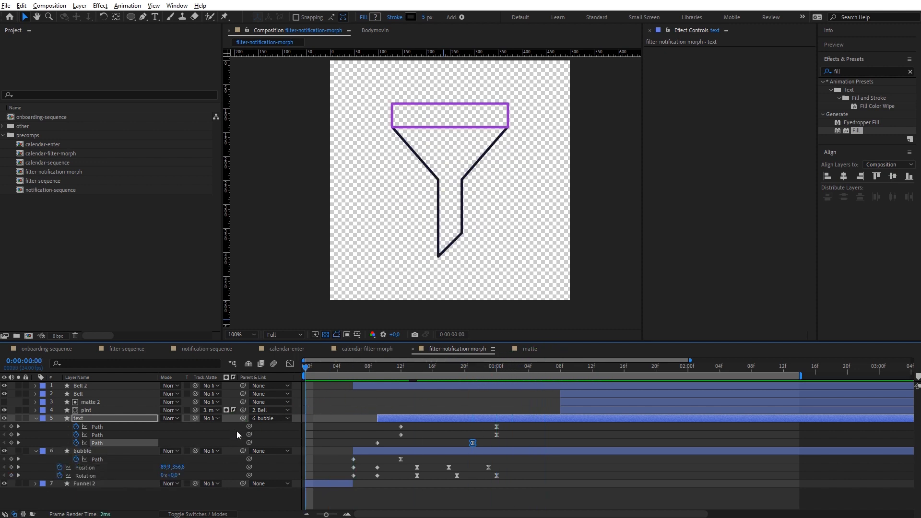
key("space")
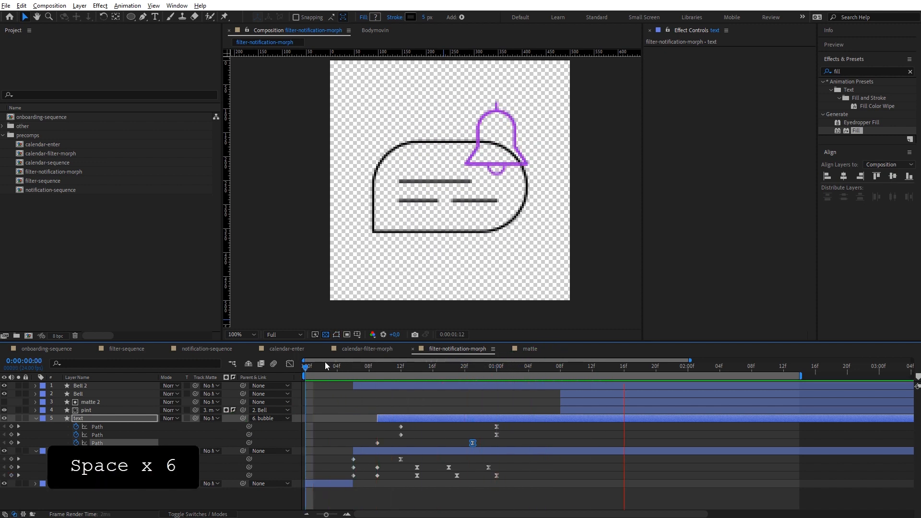
Step: At 0:00:01:12, delete the bell body shape, Group 2, from the Bell layer's contents
left_click_drag(324, 362, 600, 391)
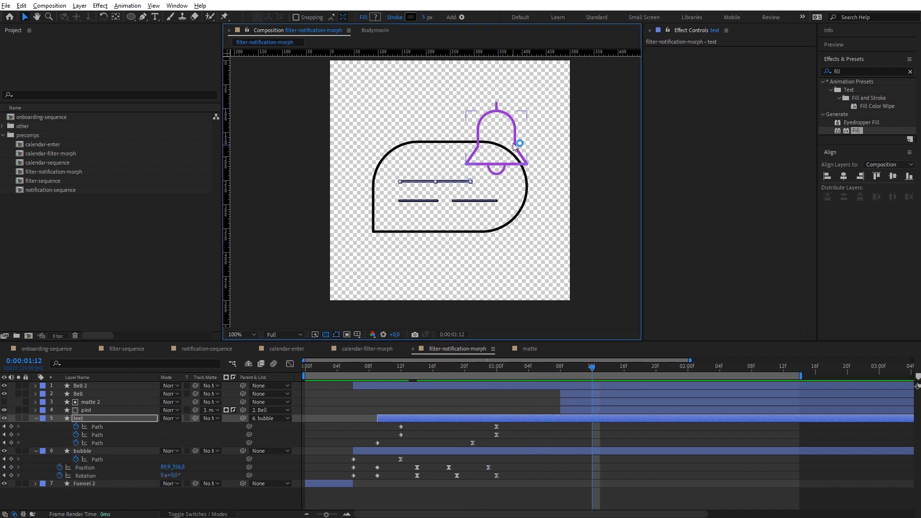
left_click(512, 141)
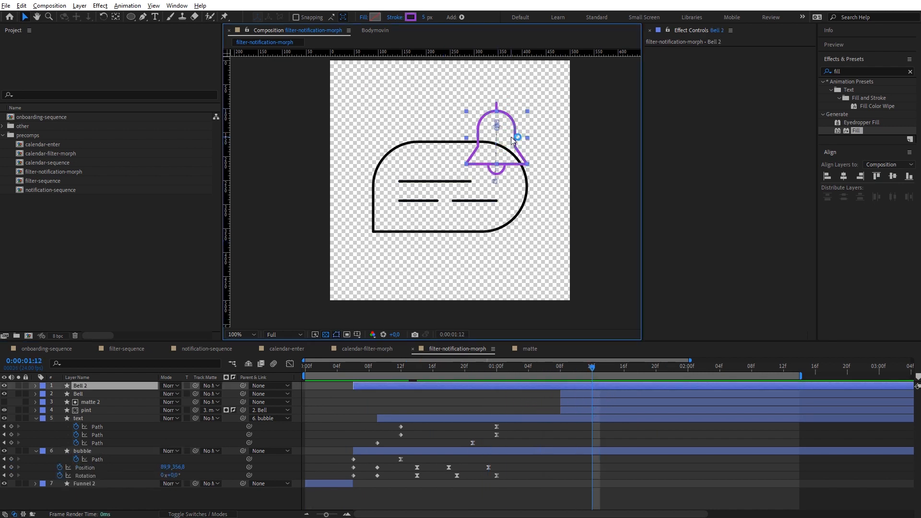
left_click(585, 394)
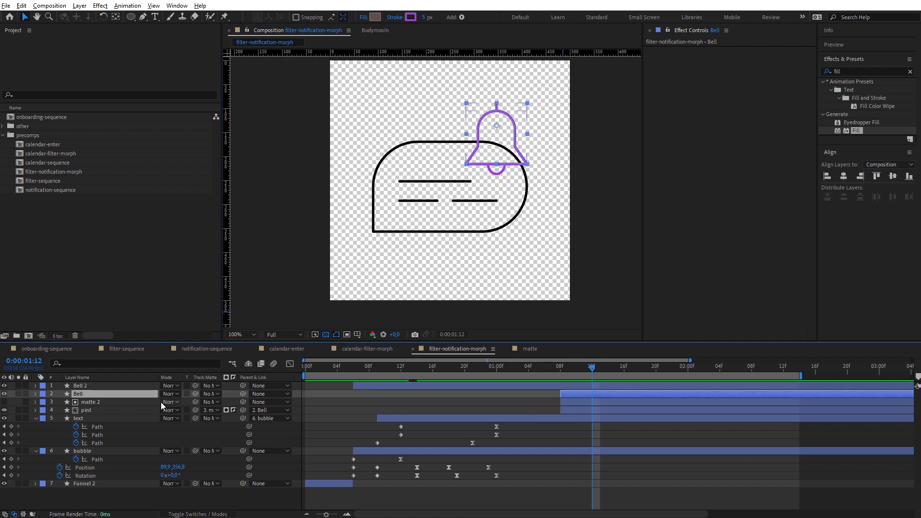
key("ctrl")
left_click(36, 393, "ctrl")
left_click(63, 411)
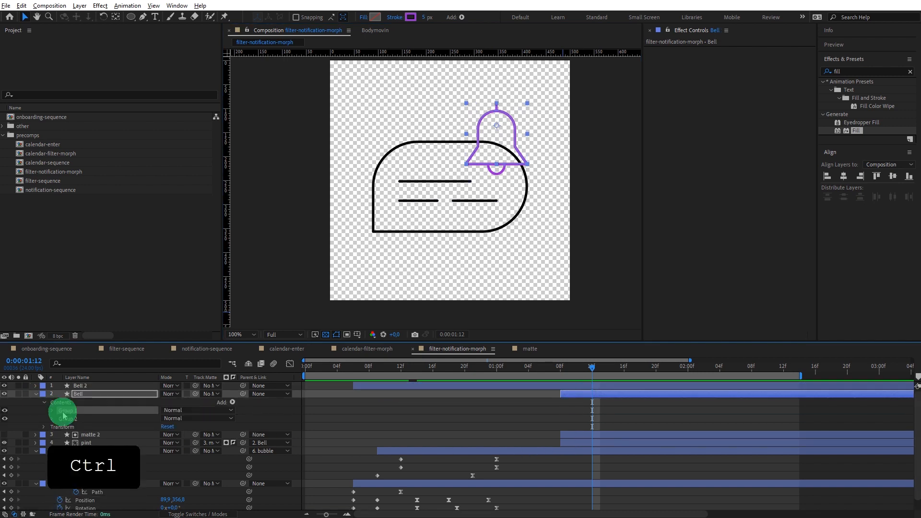
left_click(68, 418)
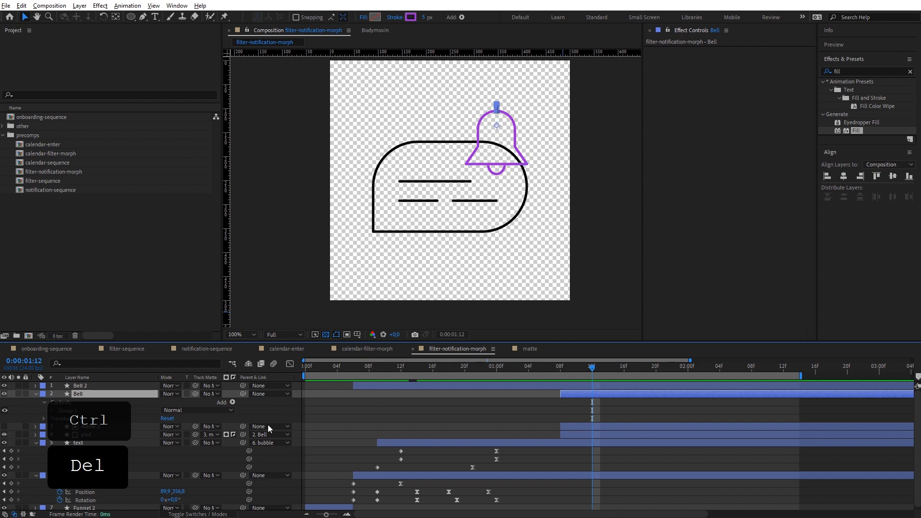
Step: Parent the Bell layer to the text layer
left_click_drag(243, 394, 136, 441)
left_click(120, 434)
left_click(109, 392)
left_click(108, 388)
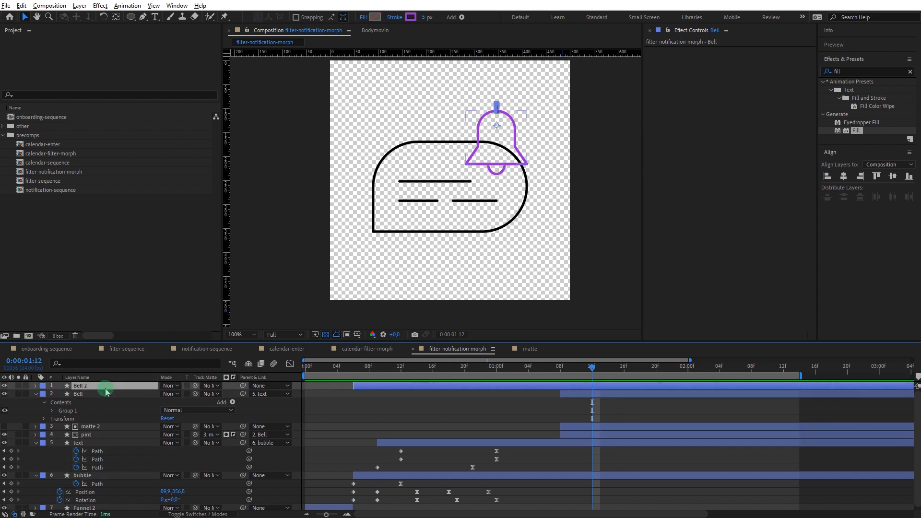
Step: Rename the Bell layer as hanger
left_click(117, 394)
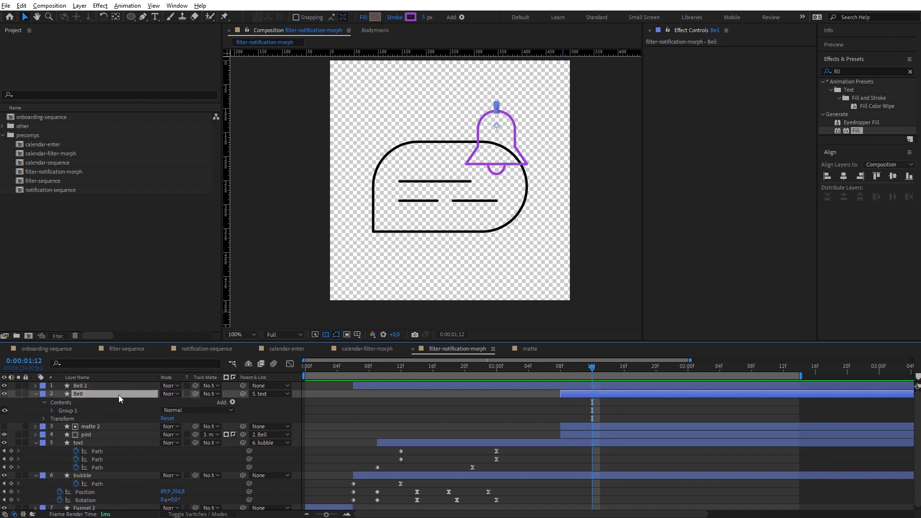
key("Return")
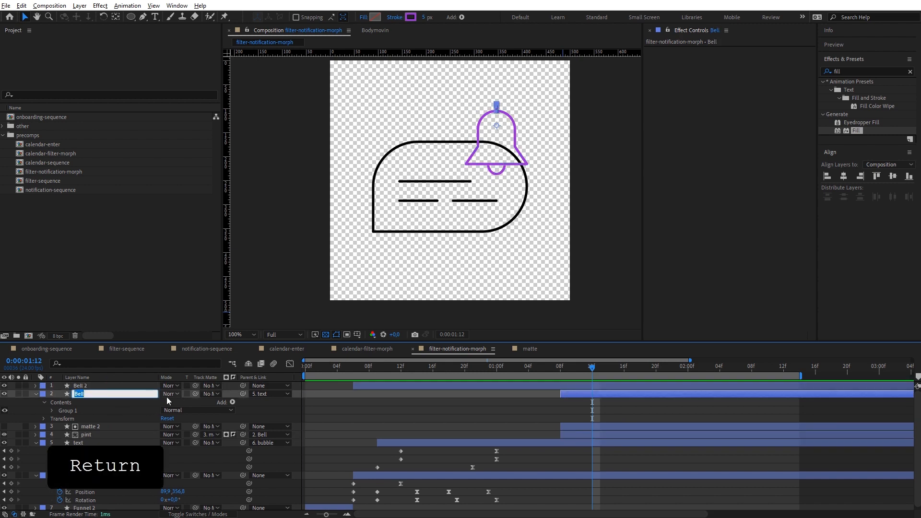
type("hanger")
key("Return")
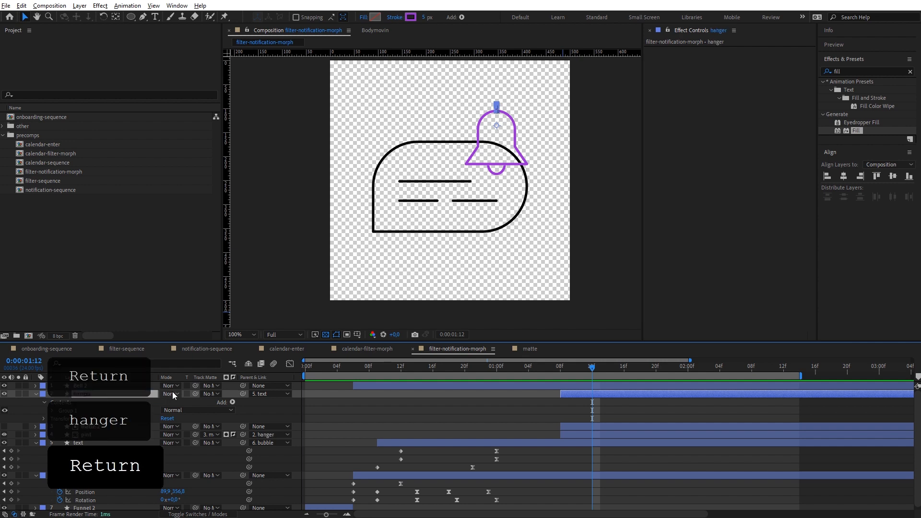
Step: Parent the hanger layer to Bell 2 and move its start to 0:00:00:08
left_click_drag(243, 394, 131, 386)
left_click_drag(495, 379, 369, 402)
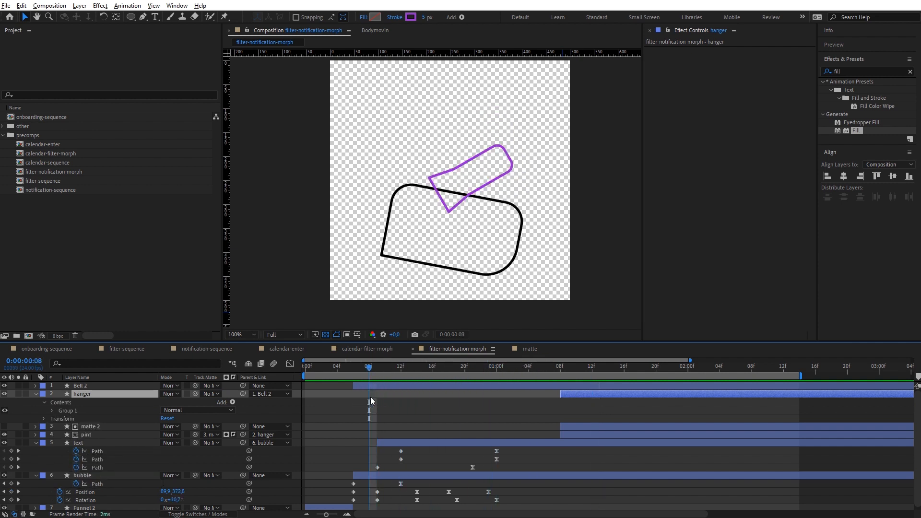
key("bracketleft")
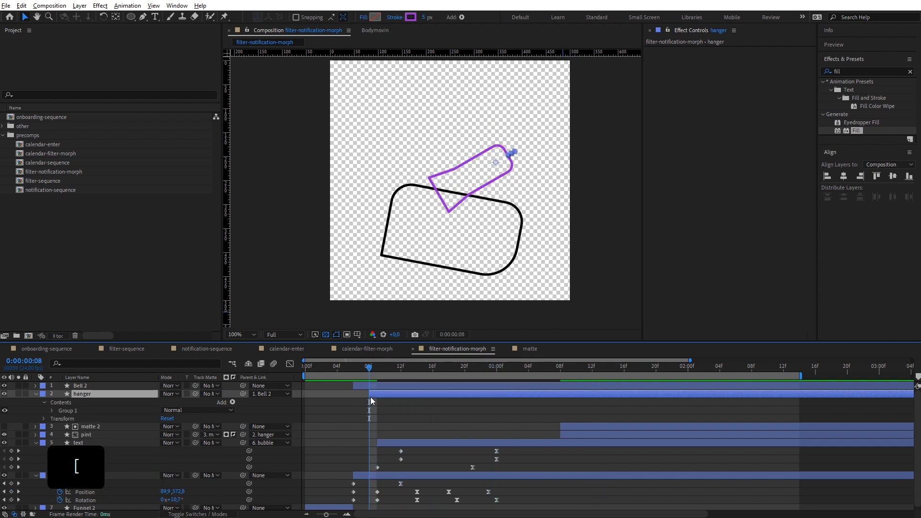
Step: Animate the hanger's Path growing out of the bell from 0:00:00:08 to 0:00:00:13, and play it back
key("u")
key("u")
key("u")
key("u")
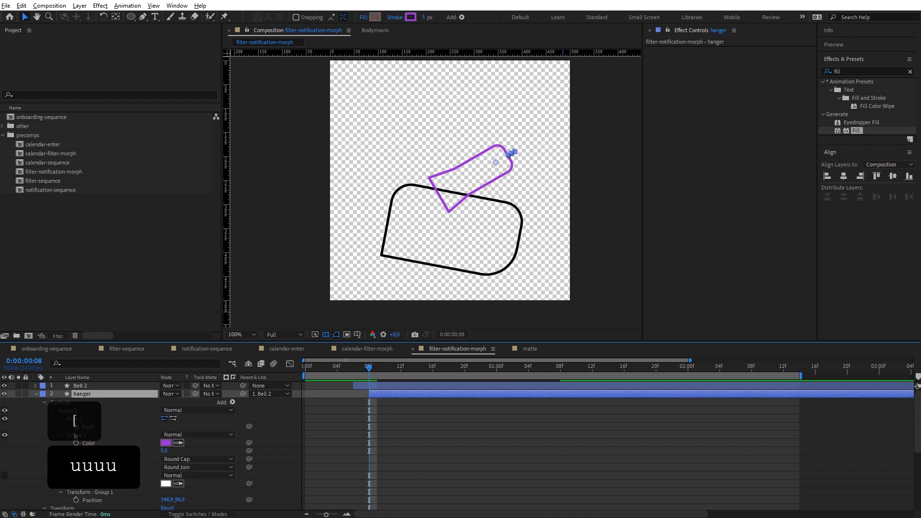
key("u")
key("u")
left_click_drag(368, 402, 411, 401)
left_click_drag(512, 150, 508, 152)
left_click(433, 413)
key("space")
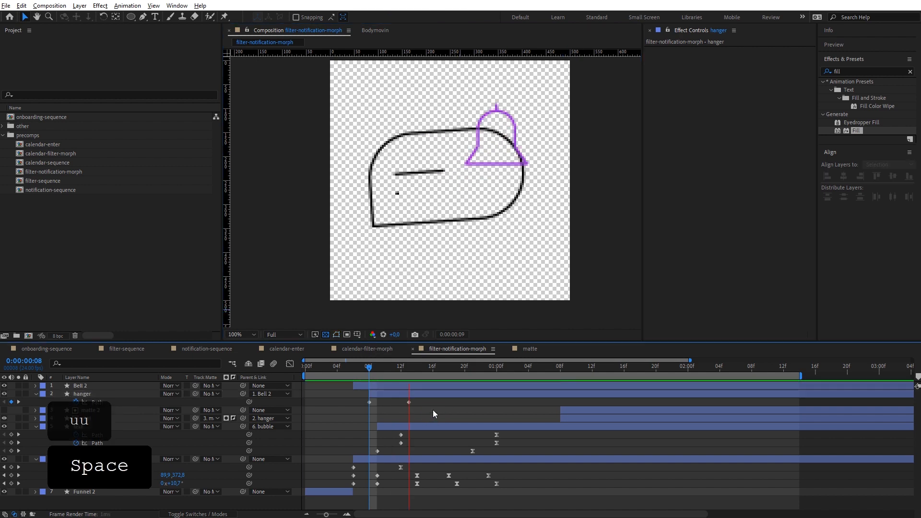
Step: Try rotating the pint layer to -16° at 0:00:01:08, and undo the test rotation
left_click(455, 375)
left_click_drag(455, 375, 559, 375)
left_click(569, 418, "shift")
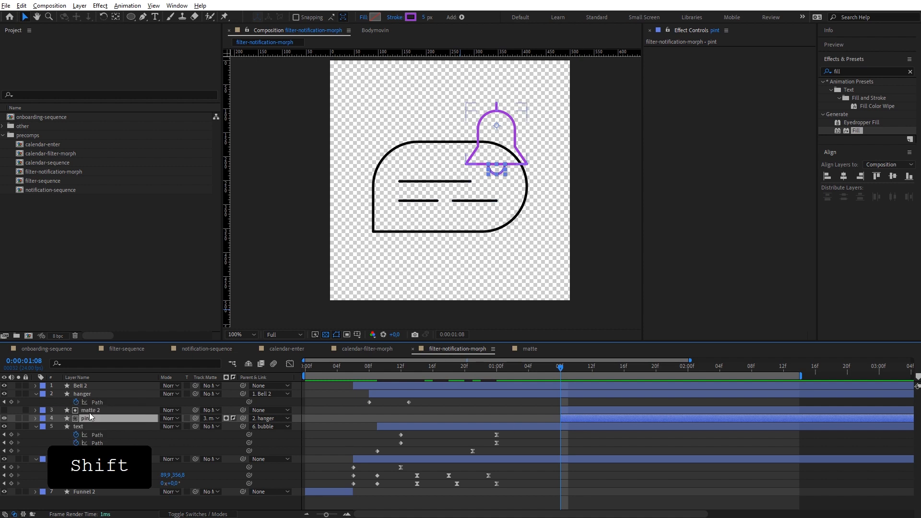
key("shift+r")
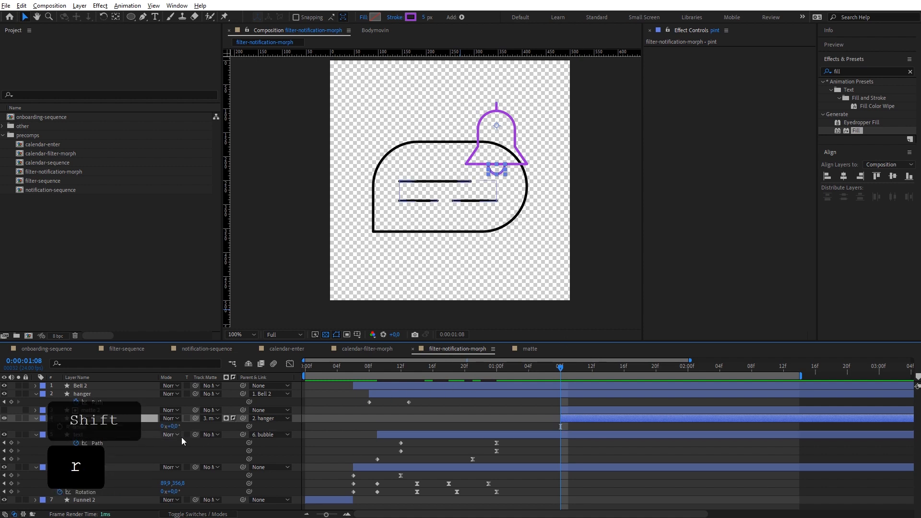
left_click_drag(168, 426, 176, 426)
key("ctrl+z")
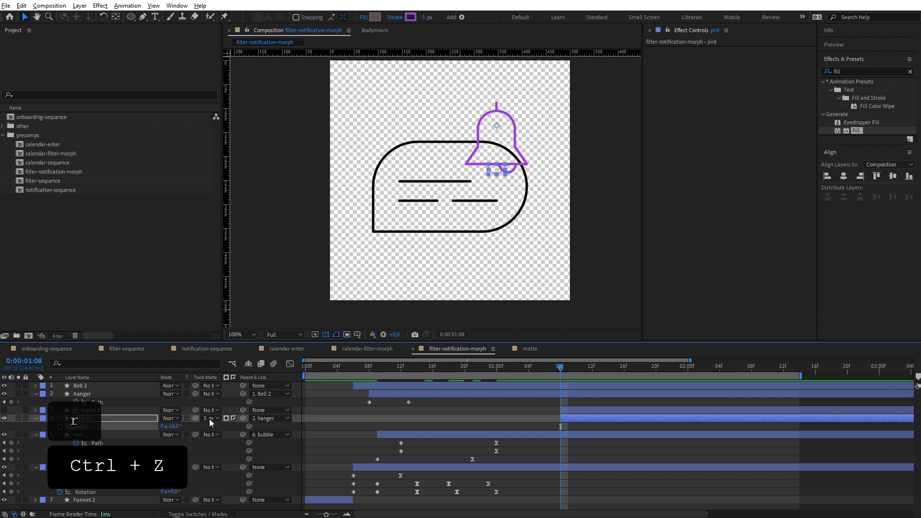
Step: Parent the pint layer to Bell 2 and delete the matte 2 layer
left_click_drag(242, 418, 79, 385)
left_click(96, 411)
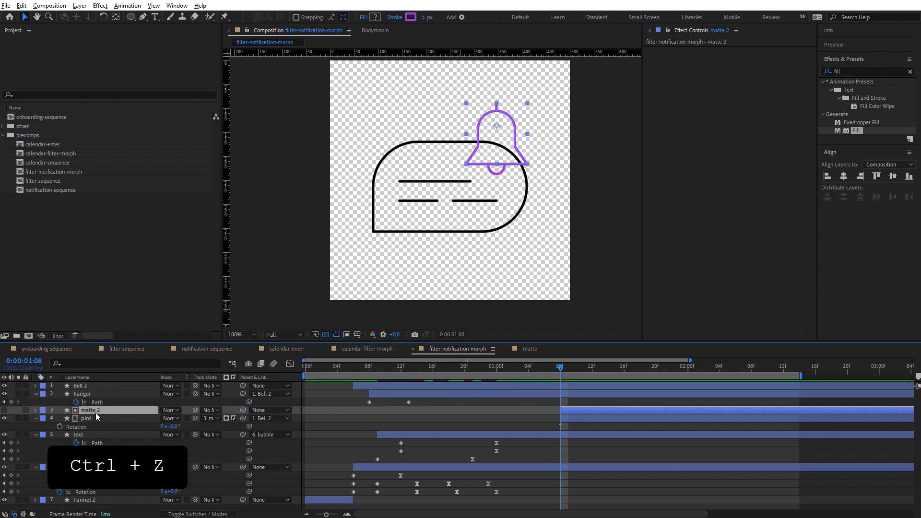
key("Delete")
Step: Duplicate the Bell 2 layer, place the copy directly above pint, and rename it mask
left_click(87, 385)
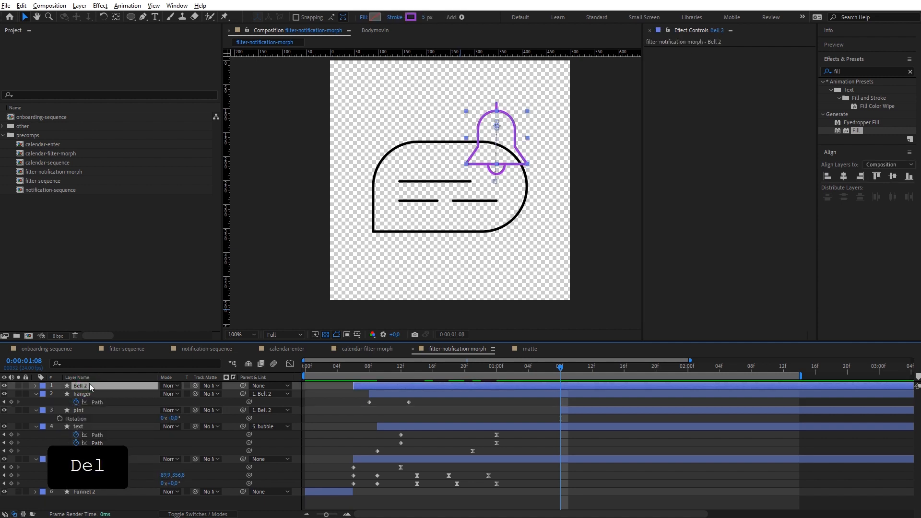
key("ctrl+d")
left_click_drag(87, 386, 80, 406)
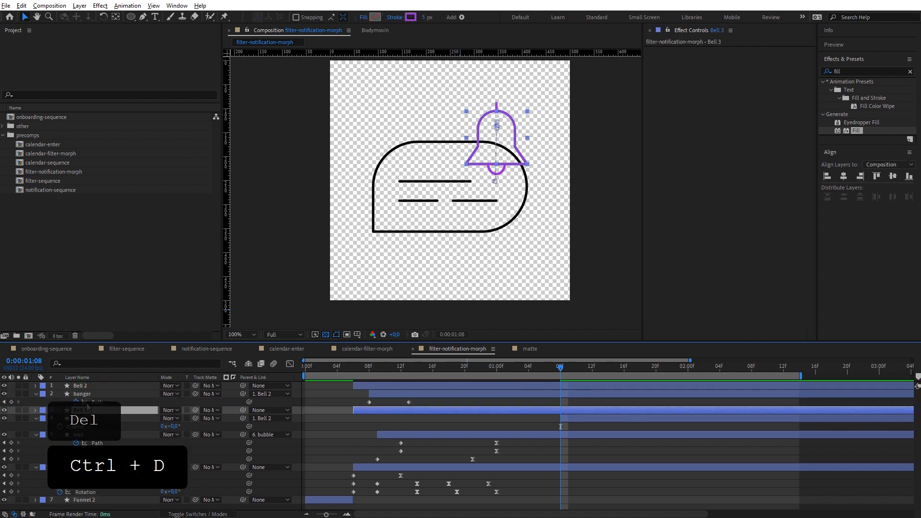
key("u")
key("u")
key("u")
key("Return")
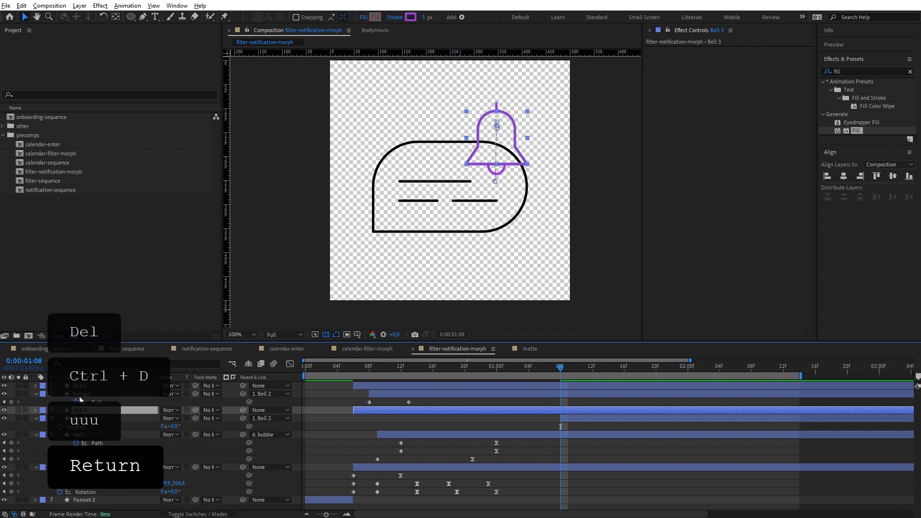
type("mask")
key("Return")
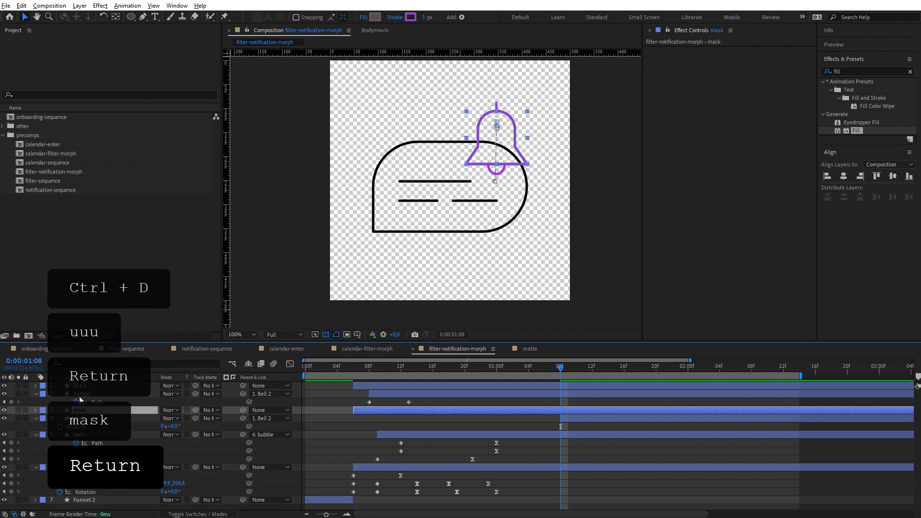
Step: Assign the mask layer as the inverted track matte of the pint layer
key("y")
key("u")
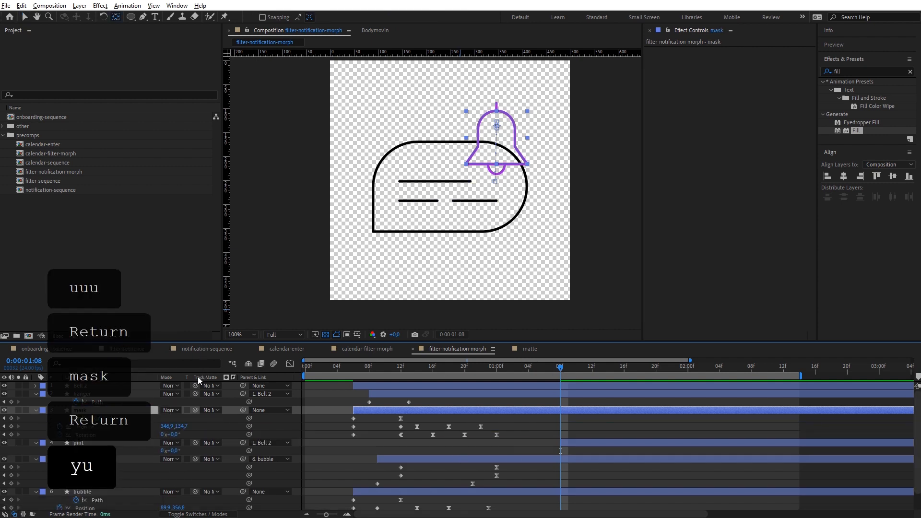
key("u")
key("u")
left_click_drag(195, 410, 125, 401)
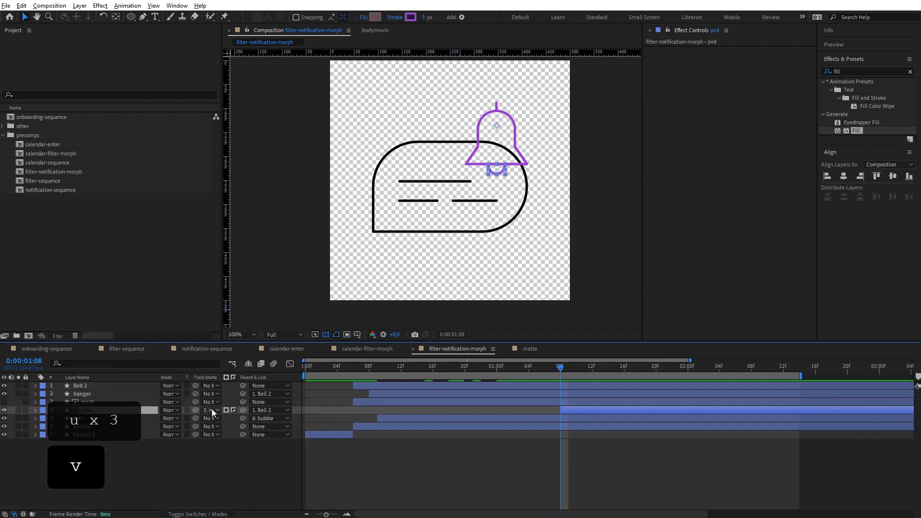
left_click(233, 410)
Step: Move the pint layer's start to 0:00:00:09
key("r")
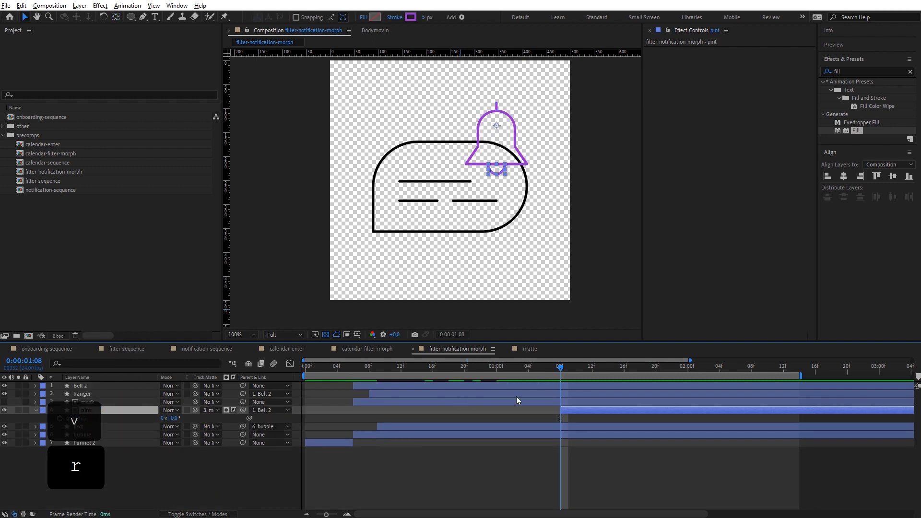
left_click_drag(534, 373, 377, 394)
left_click_drag(570, 411, 381, 396)
key("r")
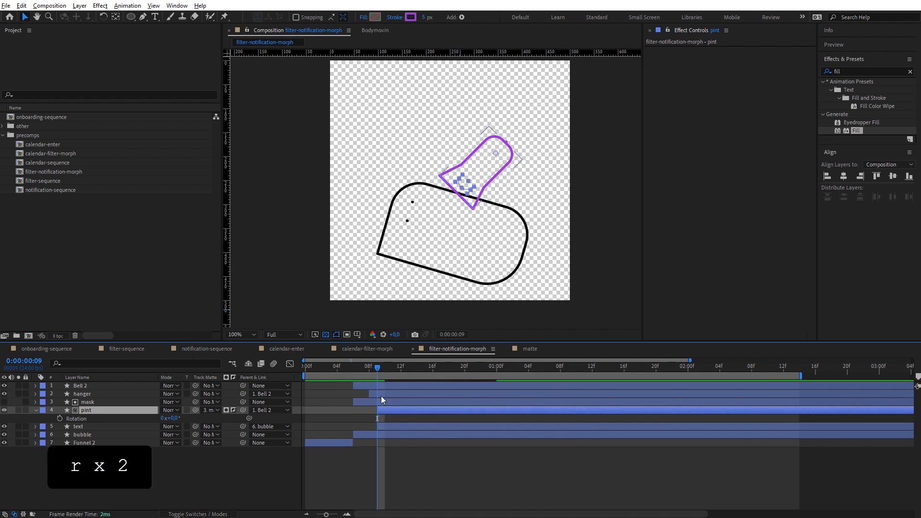
key("r")
Step: Copy all Rotation keyframes of the Bell 2 layer
left_click(88, 401)
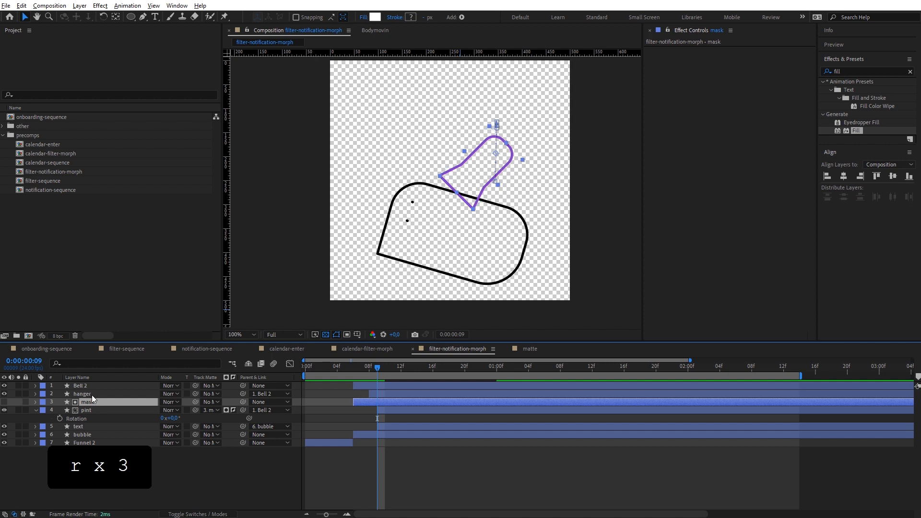
left_click(91, 394)
left_click(97, 385)
key("r")
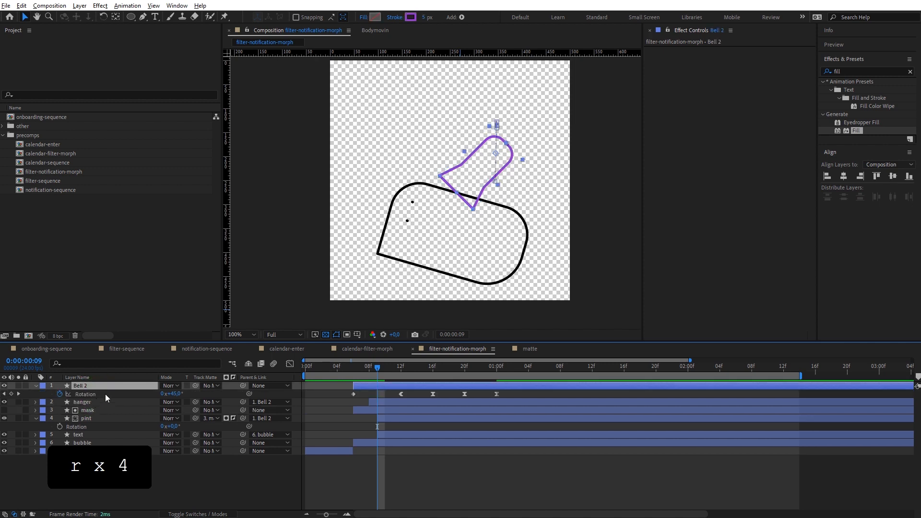
left_click(105, 393)
key("ctrl+c")
Step: Paste the Rotation keyframes onto the pint layer and shift them to line up with Bell 2's keyframes, starting at 0:00:00:06
left_click(401, 419)
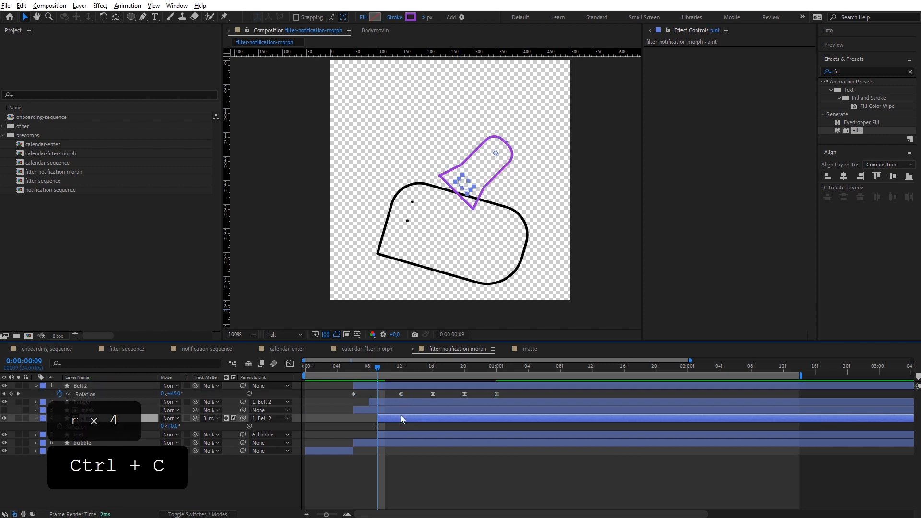
key("u")
key("u")
key("u")
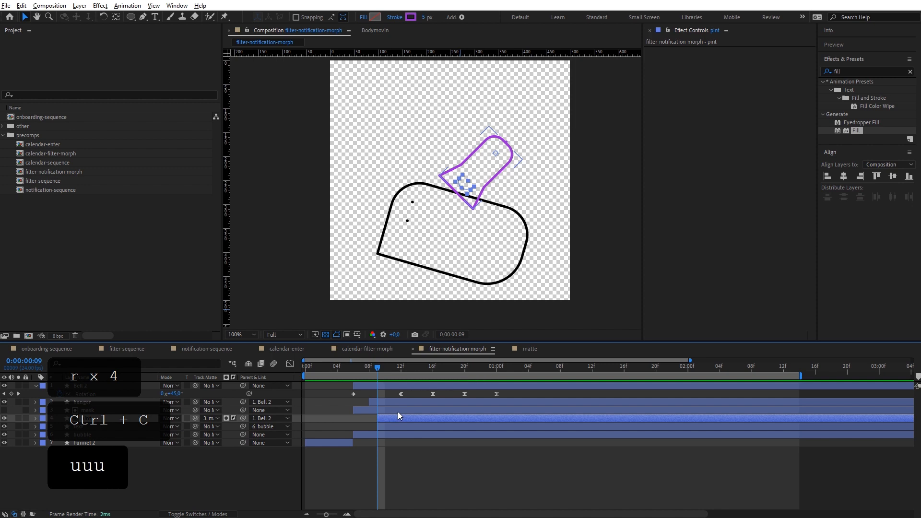
key("ctrl+v")
key("u")
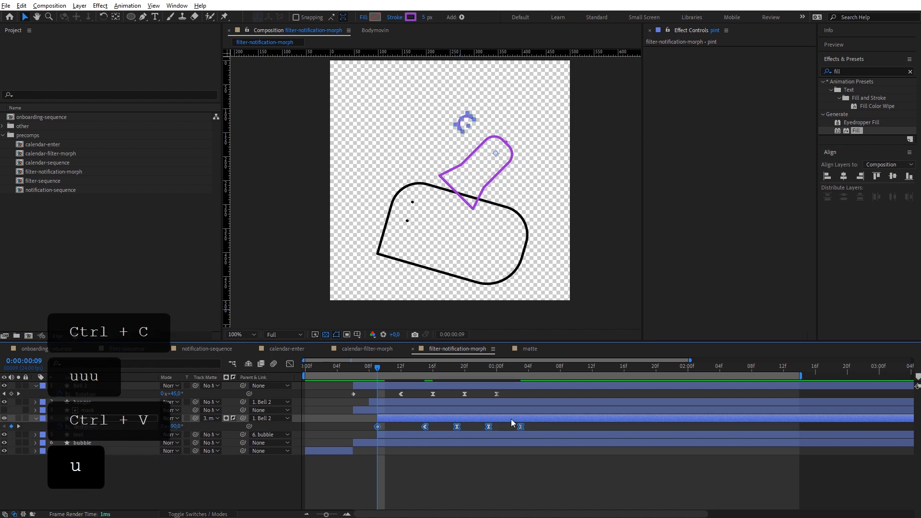
left_click_drag(520, 427, 496, 429)
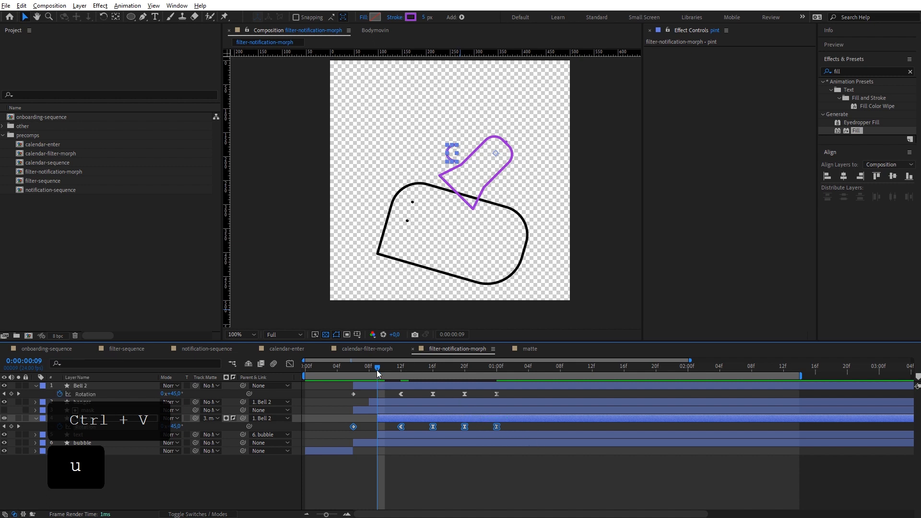
Step: Trim the pint layer's in point to 0:00:00:11 and play back the swinging clapper
left_click_drag(382, 372, 392, 374)
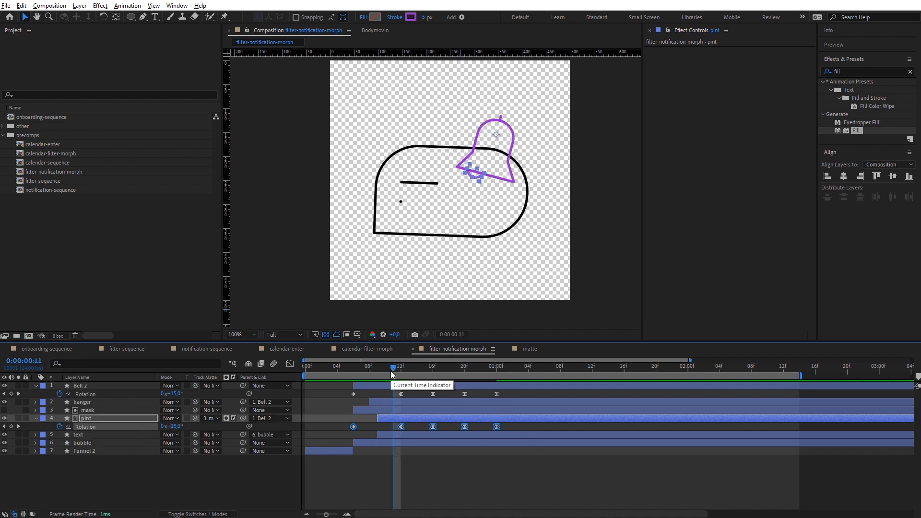
key("bracketleft")
key("ctrl+z")
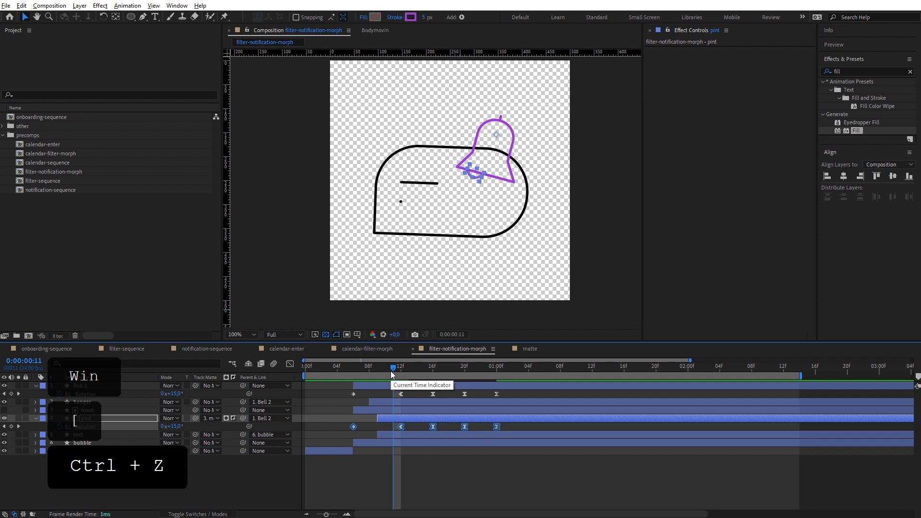
key("alt+bracketleft")
key("space")
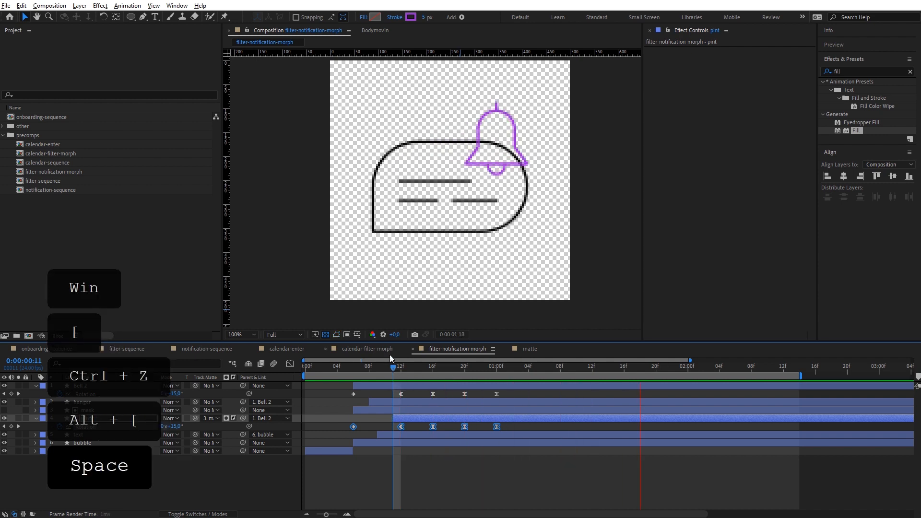
key("space")
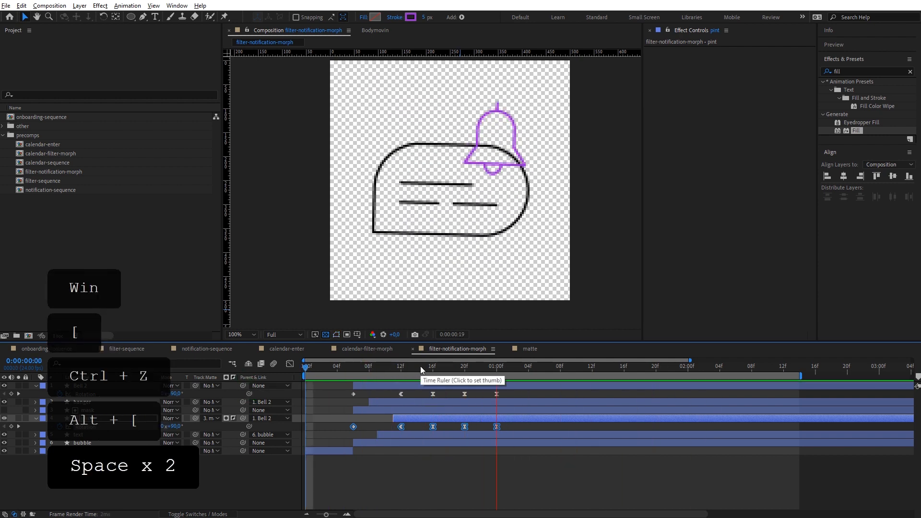
left_click(446, 366)
key("space")
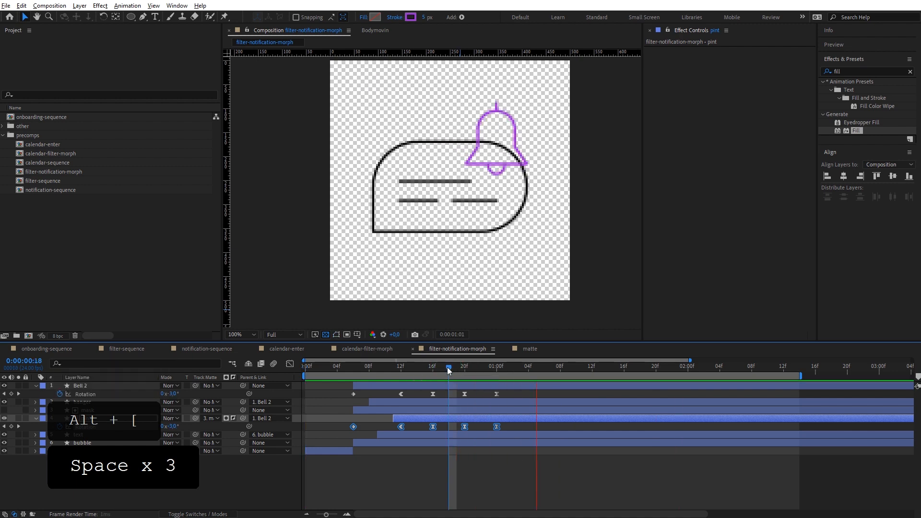
key("space")
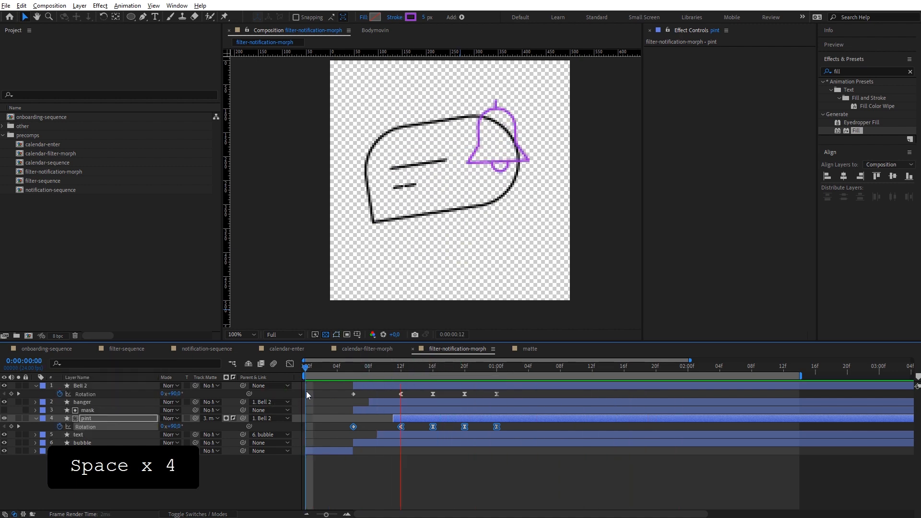
Step: Duplicate the mask layer and place the copy directly above the bubble layer
left_click(424, 368)
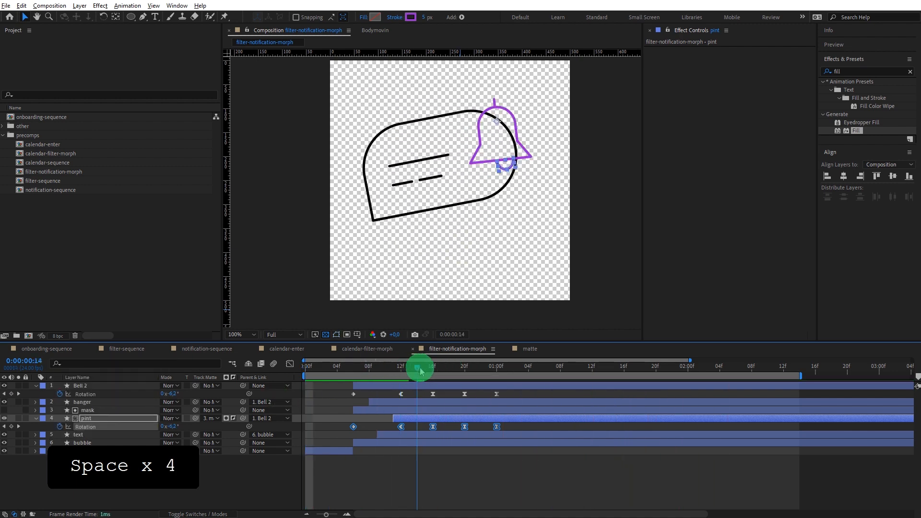
left_click(99, 408)
key("ctrl+d")
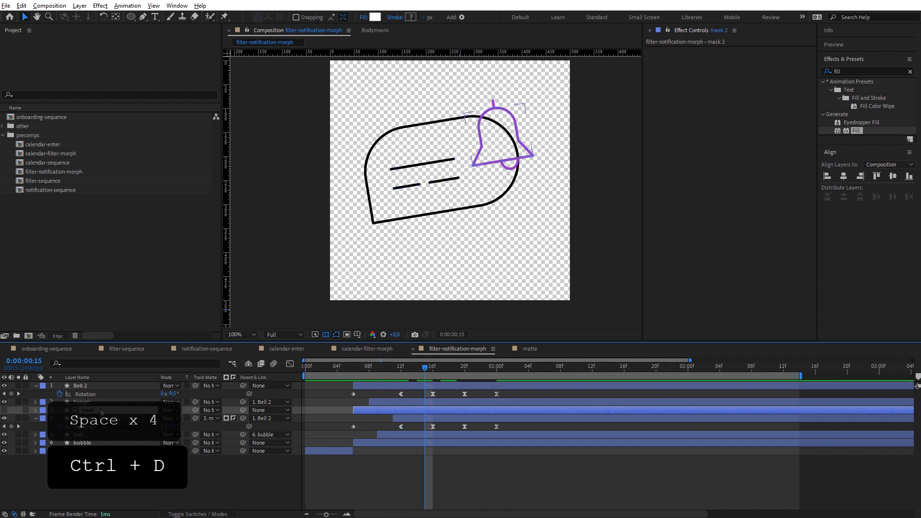
left_click_drag(100, 408, 109, 443)
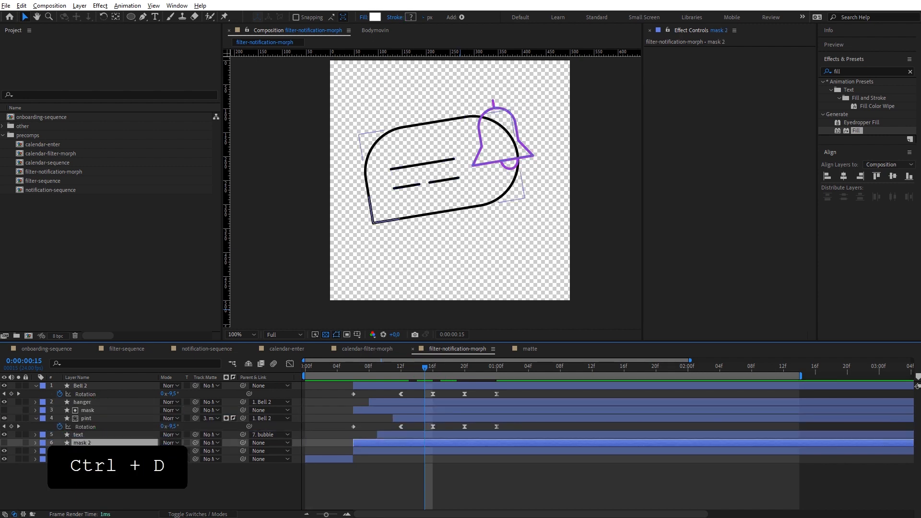
Step: Set mask 2 as the bubble layer's inverted track matte and play back the morph from the start
left_click(233, 450)
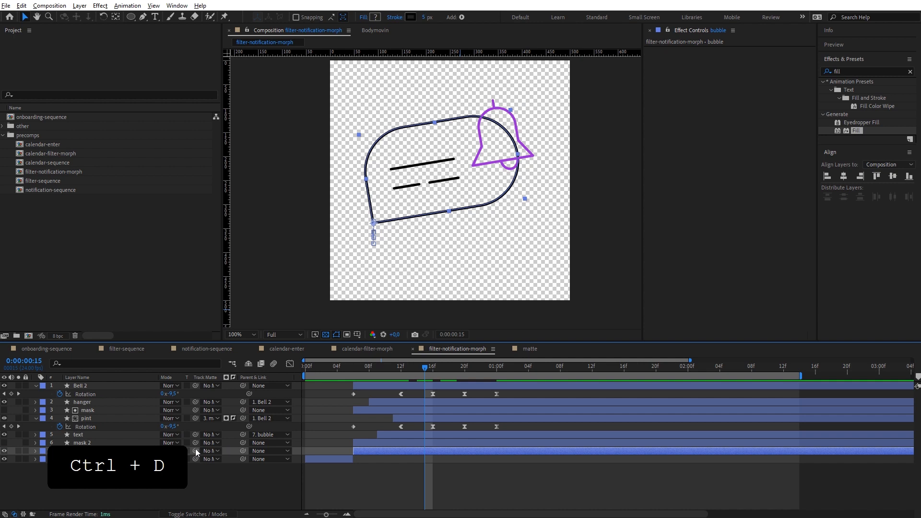
left_click_drag(196, 452, 134, 441)
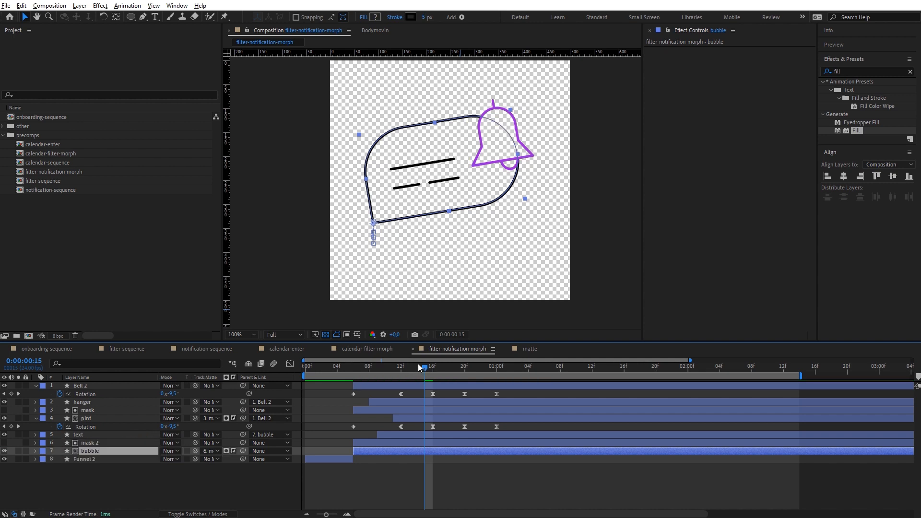
key("space")
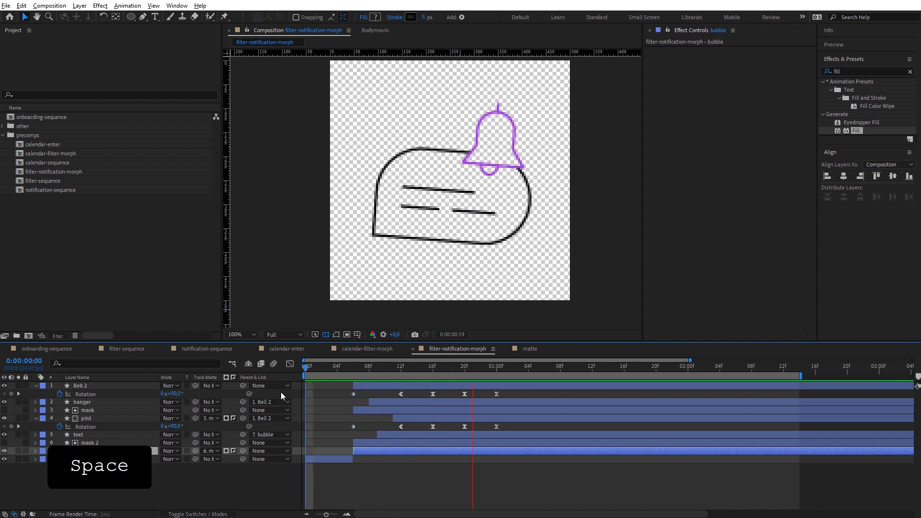
left_click_drag(499, 370, 229, 444)
left_click(411, 476)
key("u")
key("u")
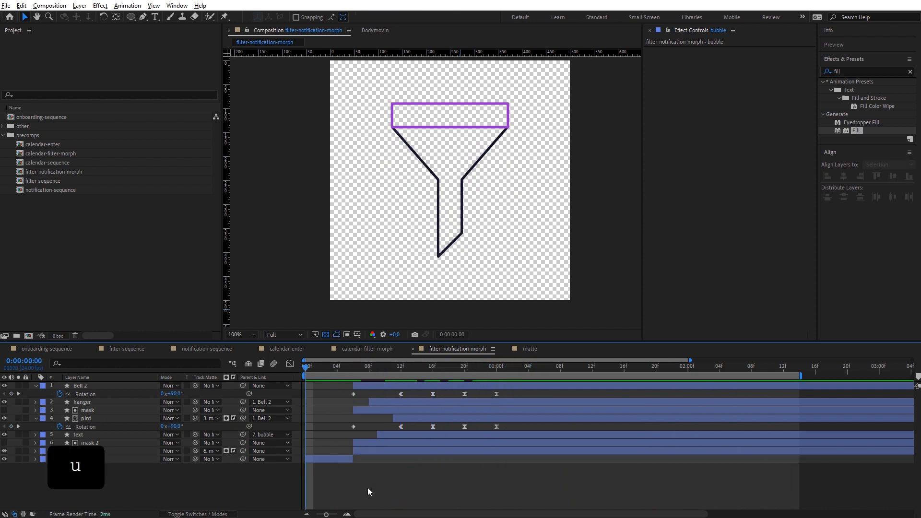
Step: Collapse the layers' keyframe rows, switch to the onboarding-sequence composition and turn off the solo on calendar-enter
key("u")
key("u")
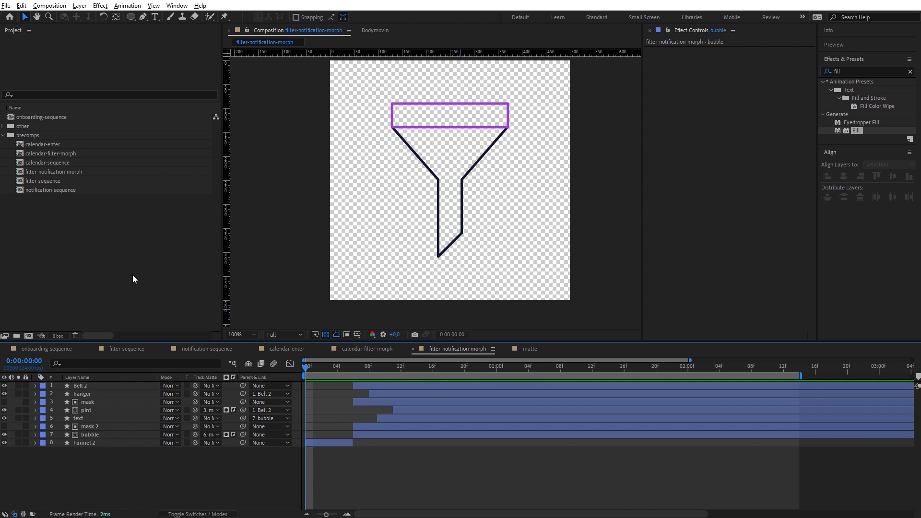
left_click(39, 350)
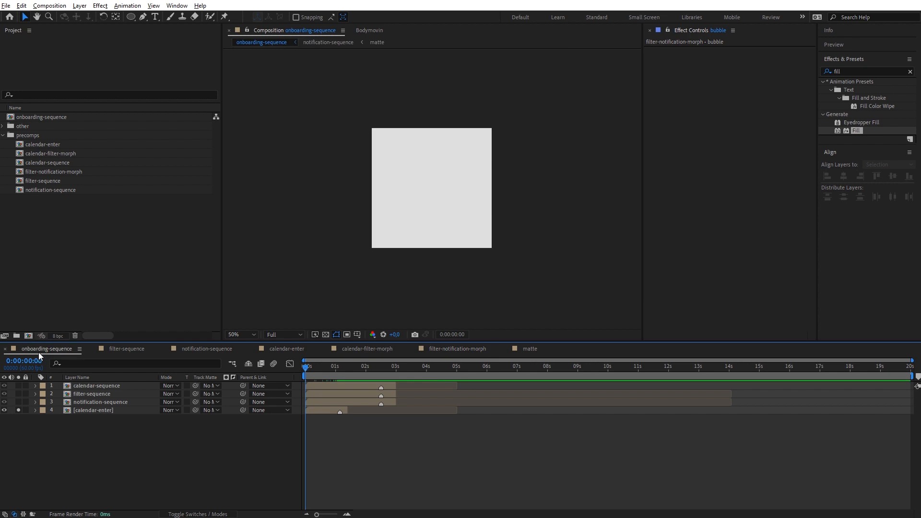
left_click(19, 410)
left_click(18, 410)
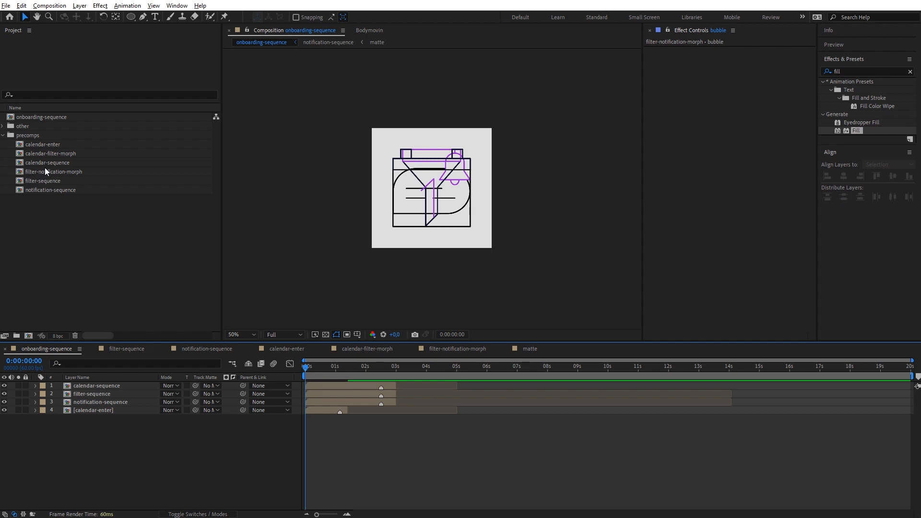
Step: Add the filter-notification-morph precomp as the lowest layer of onboarding-sequence, solo it and place a layer marker at 0:00:01:00
left_click_drag(45, 169, 131, 425)
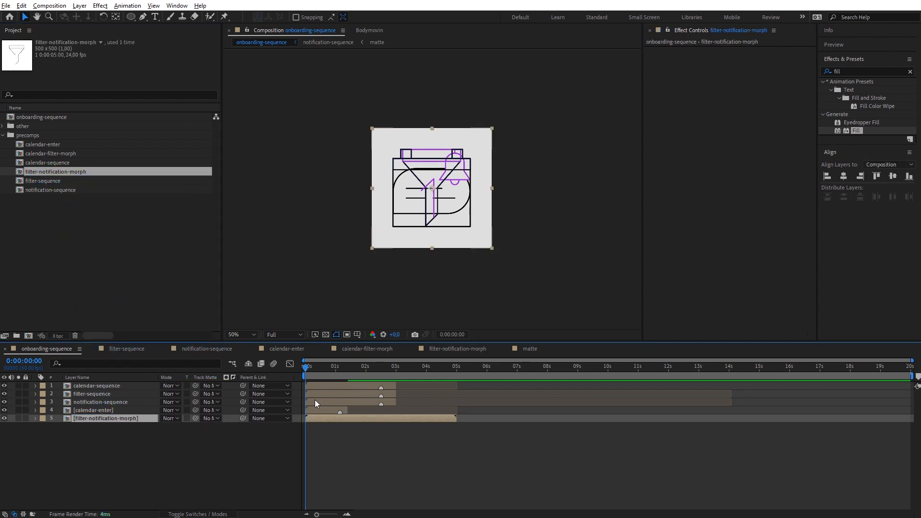
left_click(17, 418)
left_click_drag(314, 368, 336, 377)
key("shift")
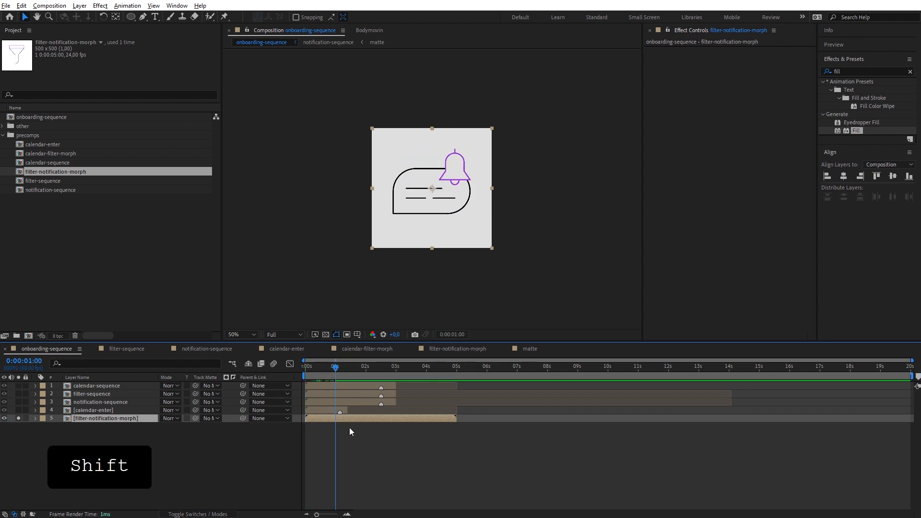
key("KP_Multiply")
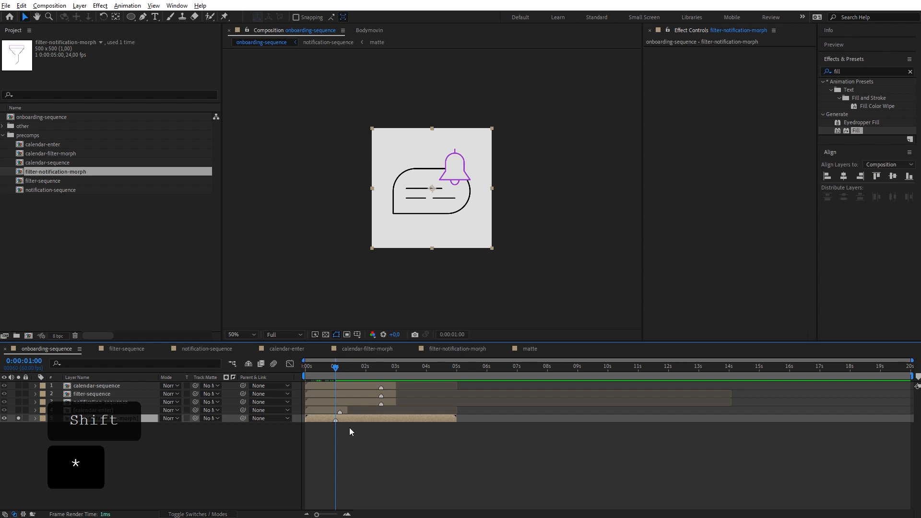
Step: Trim the filter-notification-morph layer's out point to 0:00:01:14 and turn off its solo
left_click(343, 369)
key("super")
key("bracketright")
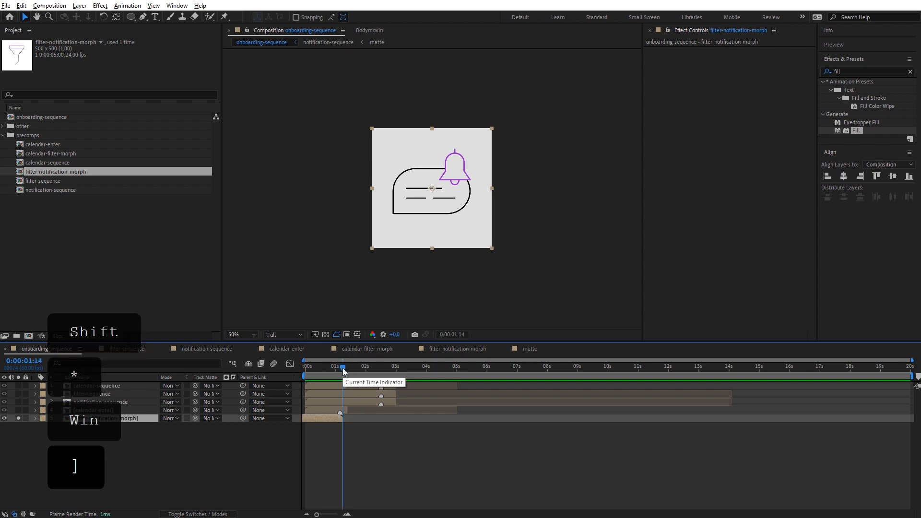
key("ctrl+z")
key("alt+bracketright")
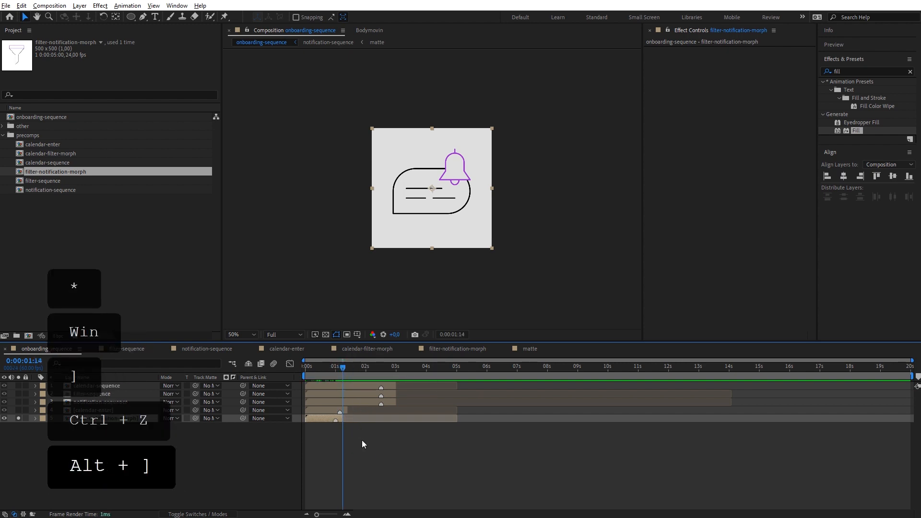
left_click(362, 443)
left_click(347, 514)
left_click(356, 487)
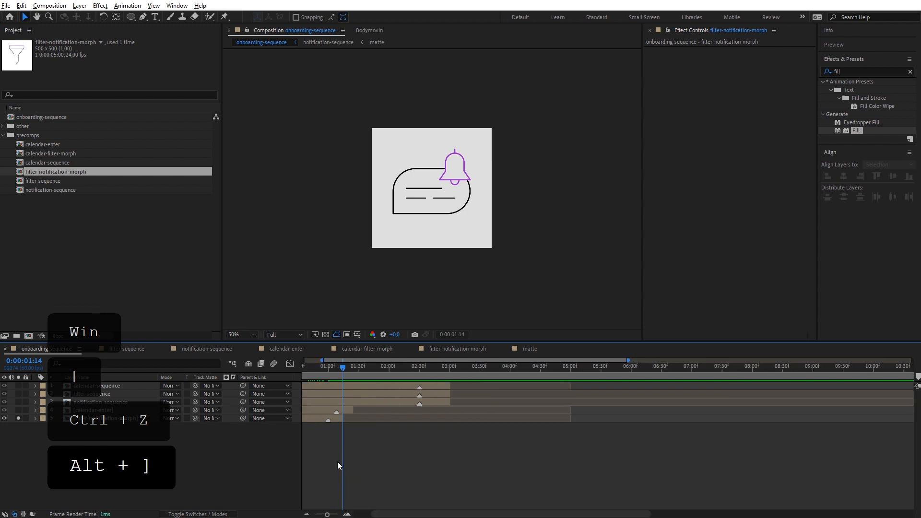
left_click(19, 418)
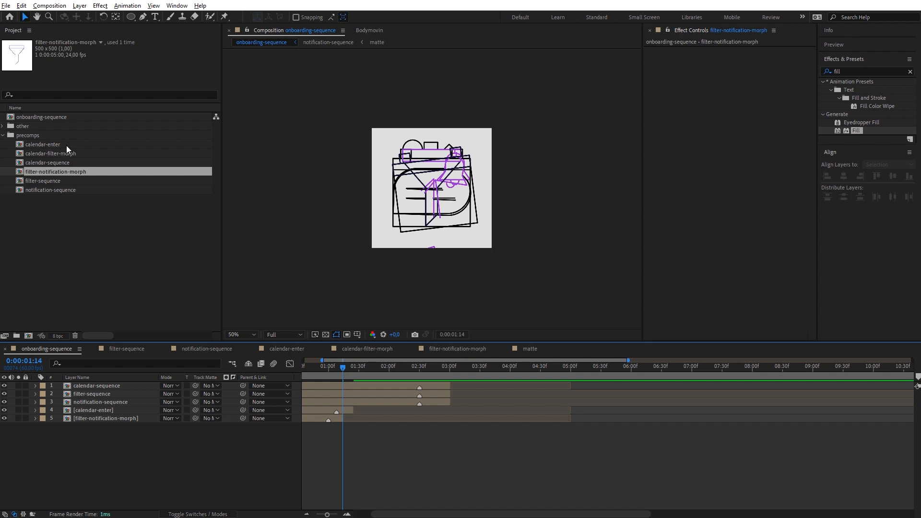
Step: Move calendar-enter to the top of the layer stack and shift the four other layers to start just after 0:00:04:30
left_click_drag(103, 411, 106, 385)
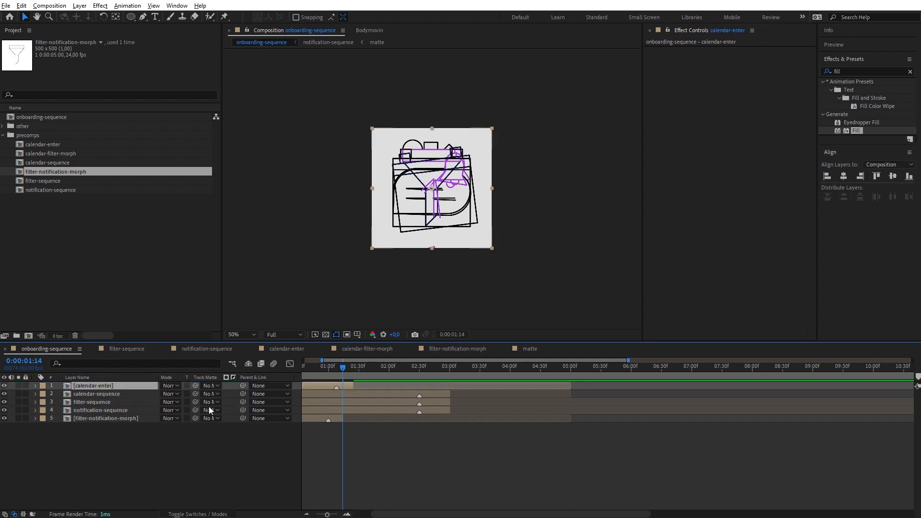
left_click_drag(382, 452, 420, 452)
left_click(345, 395)
left_click(333, 417, "shift")
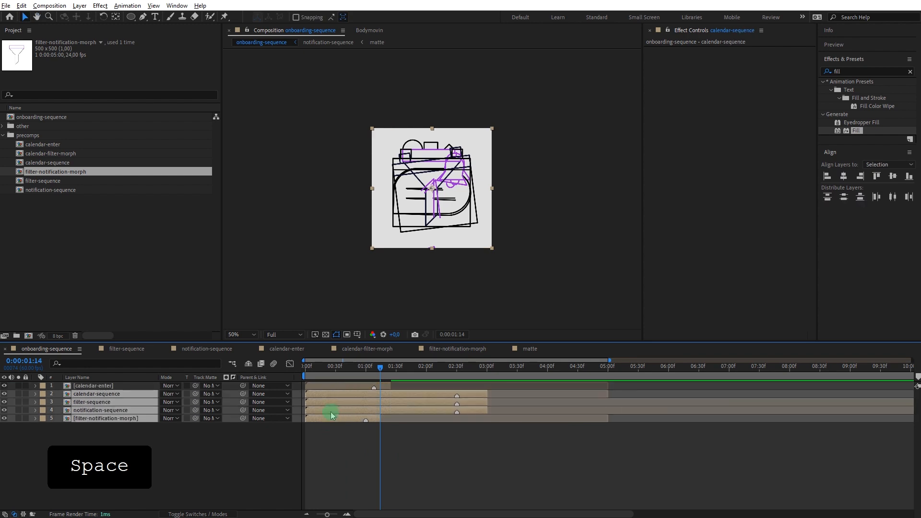
left_click_drag(331, 413, 594, 385)
left_click(410, 393)
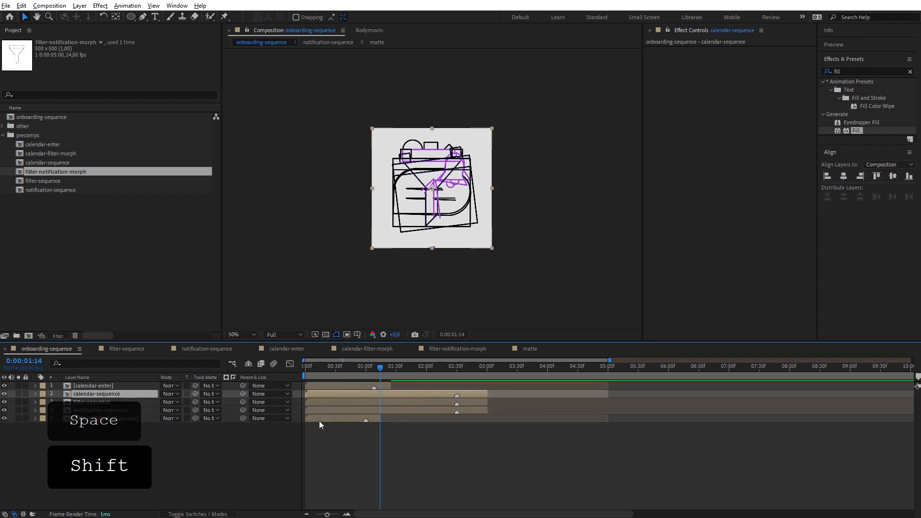
left_click_drag(318, 421, 568, 418)
left_click(348, 375)
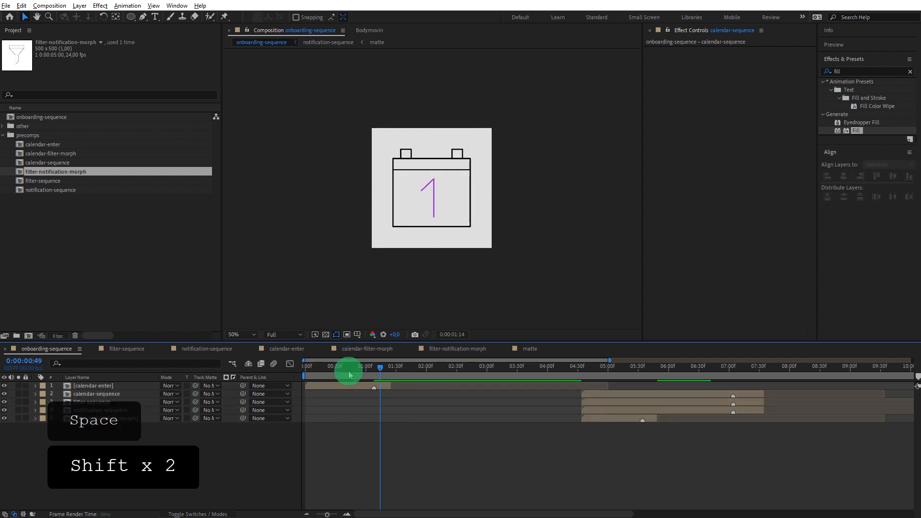
Step: Extend the calendar-enter layer's out point to 0:00:01:30
left_click_drag(349, 375, 396, 386)
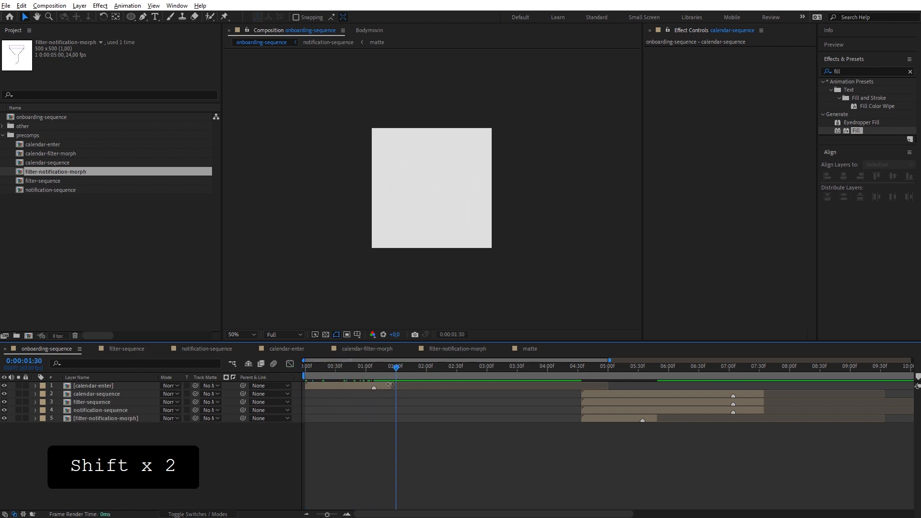
left_click(391, 384)
key("shift")
left_click(433, 471)
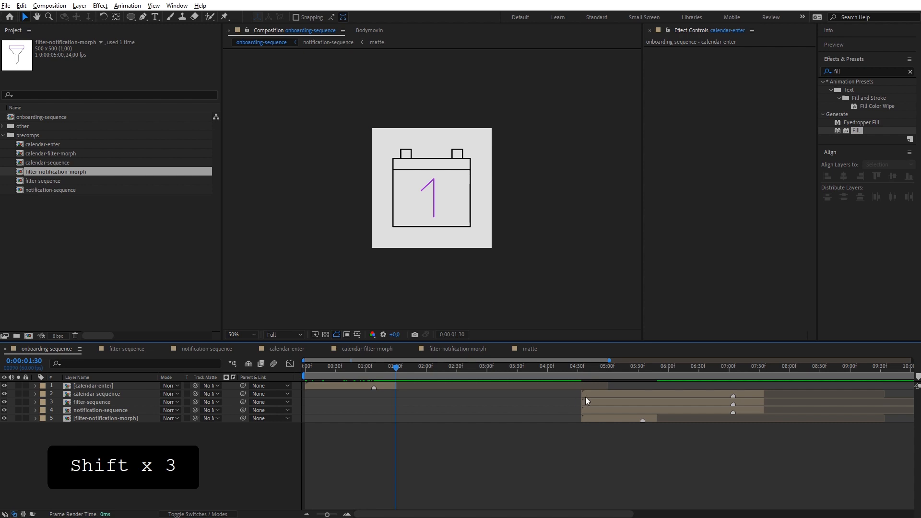
Step: Move calendar-sequence to start at 0:00:01:30, right after calendar-enter, and play it back
mouse_move(391, 372)
left_mouse_down()
mouse_move(370, 376)
mouse_move(396, 379)
left_mouse_up()
key("shift")
left_click_drag(599, 393, 406, 403)
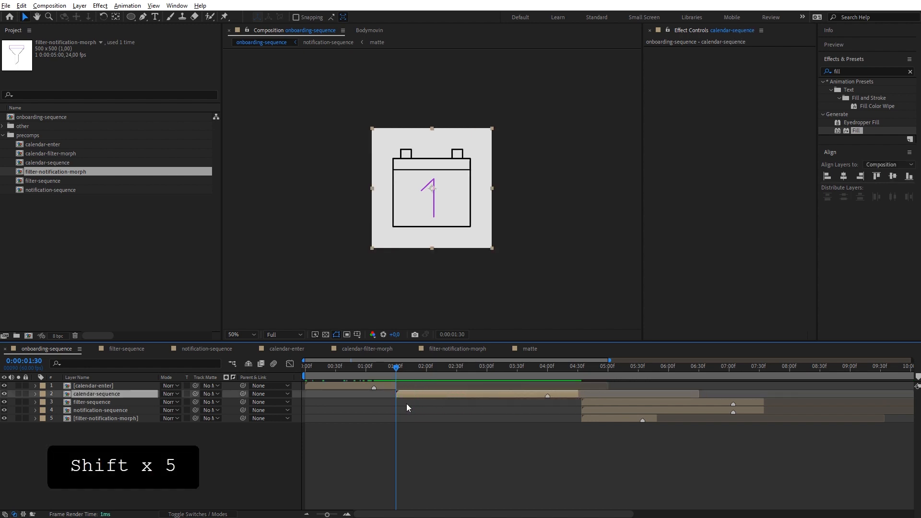
key("space")
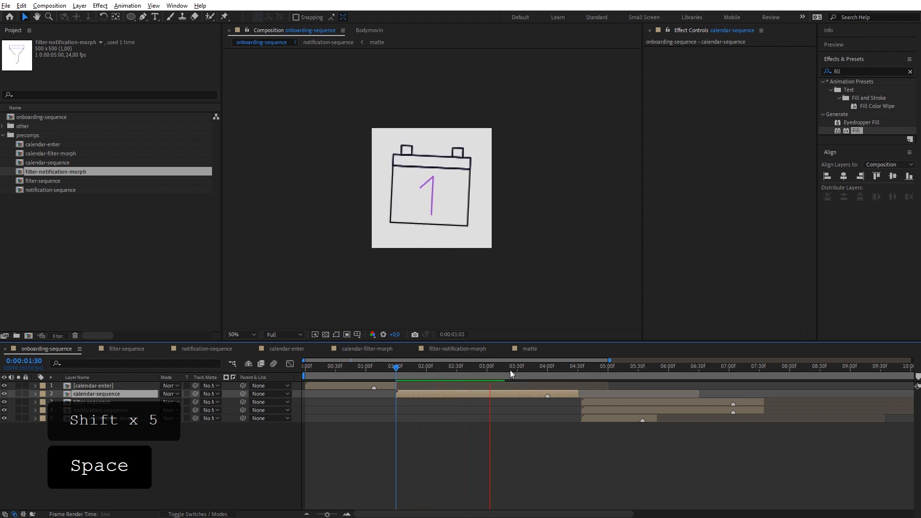
Step: Insert calendar-filter-morph below calendar-sequence, starting at 0:00:04:30, and shift the three layers beneath it to about 0:00:08:00
left_click(546, 369)
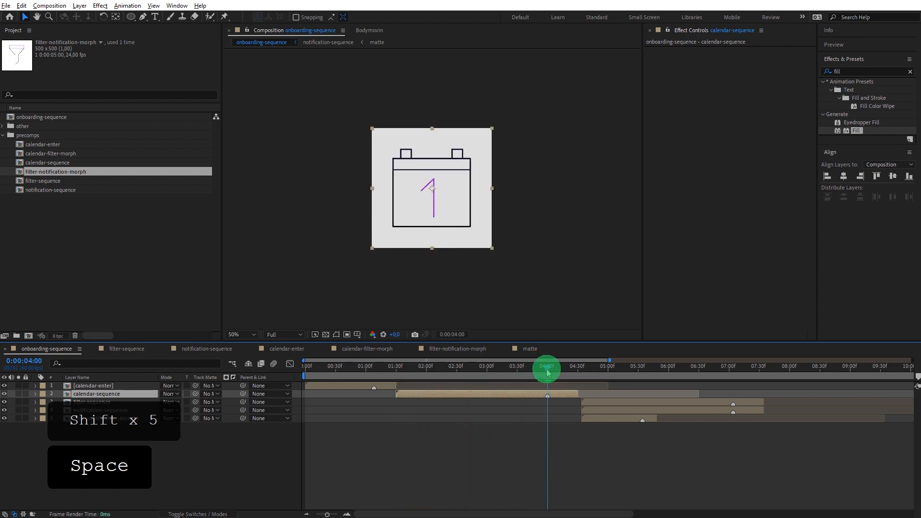
key("shift")
left_click_drag(554, 367, 581, 377)
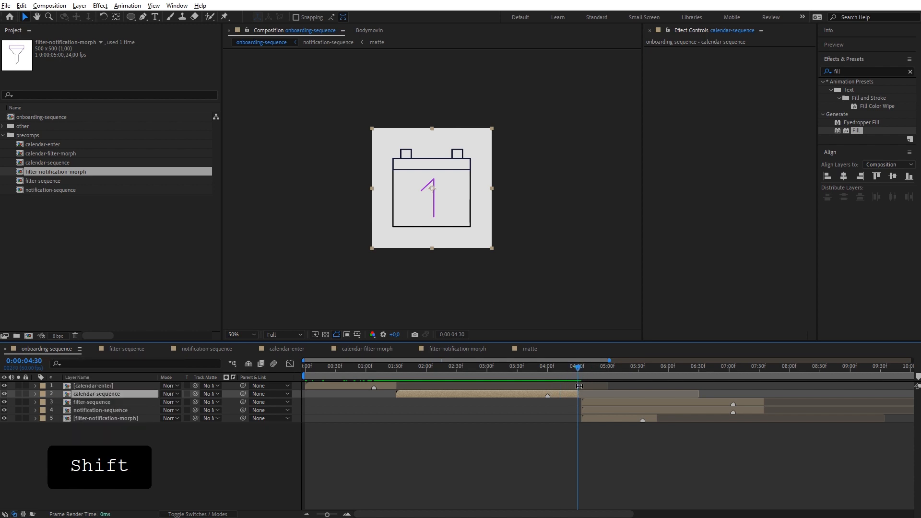
left_click(612, 403)
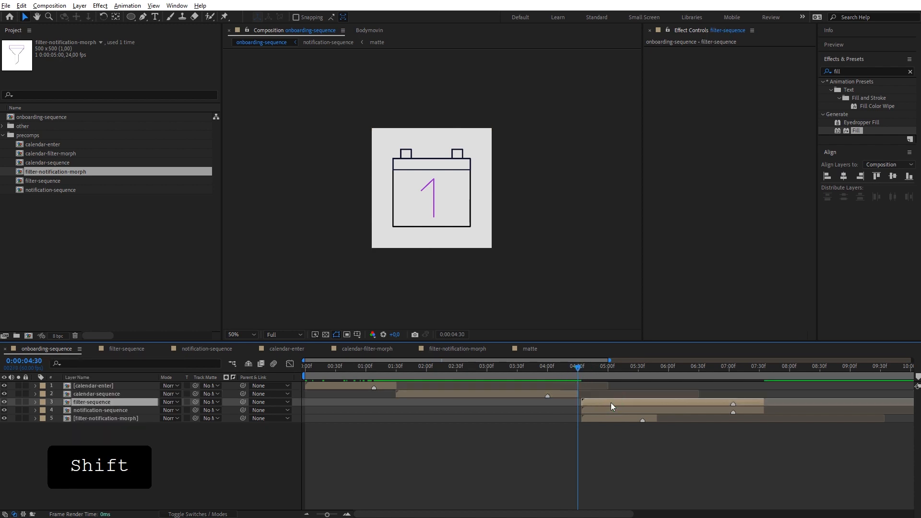
left_click(105, 419)
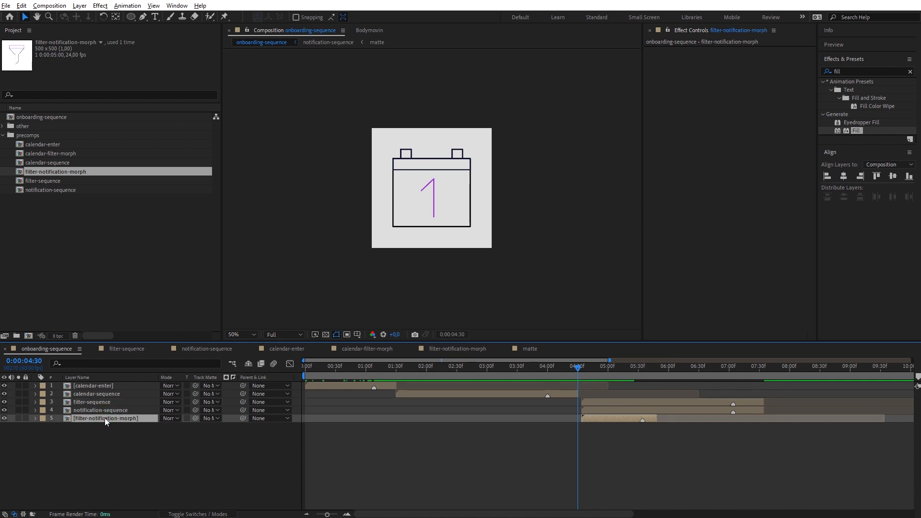
left_click_drag(66, 153, 791, 416)
left_click(591, 410)
left_click(593, 424, "shift")
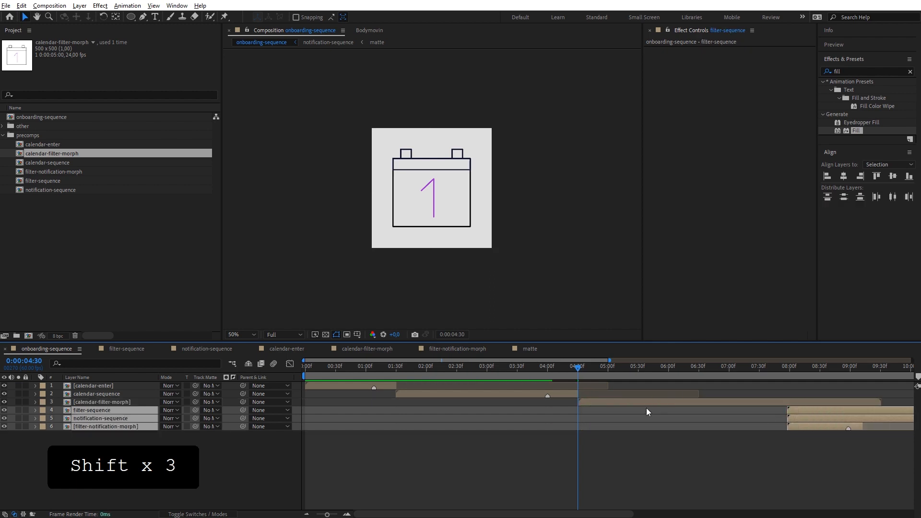
left_click(633, 401)
key("bracketleft")
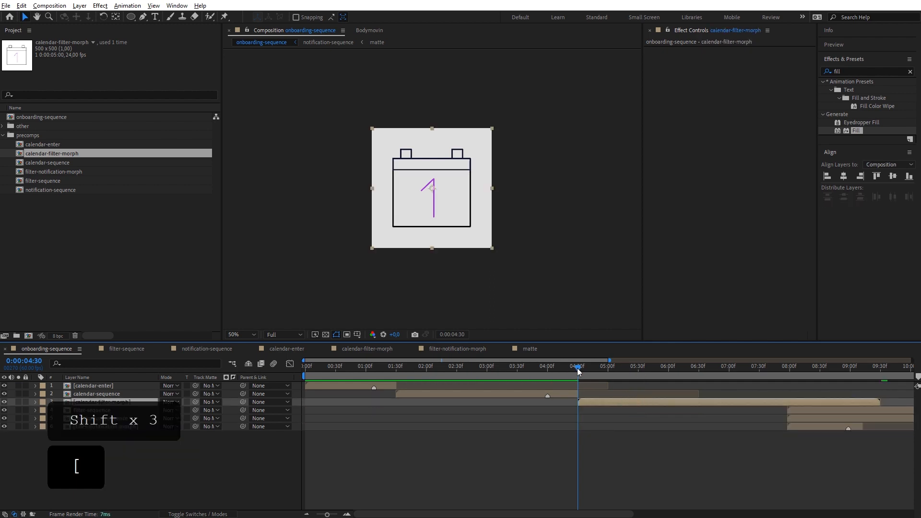
Step: Add a layer marker to calendar-filter-morph at 0:00:05:00 and trim its out point to 0:00:05:30
left_click_drag(578, 371, 609, 367)
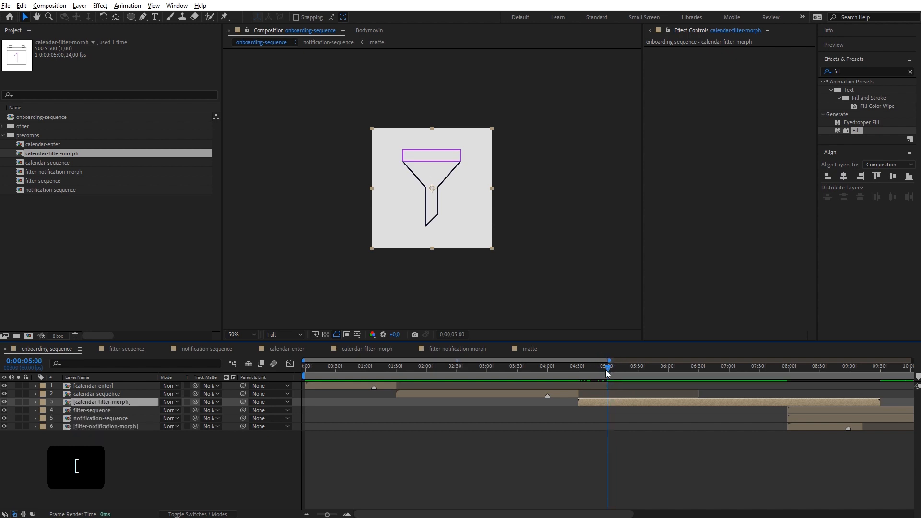
left_click_drag(607, 373, 638, 378)
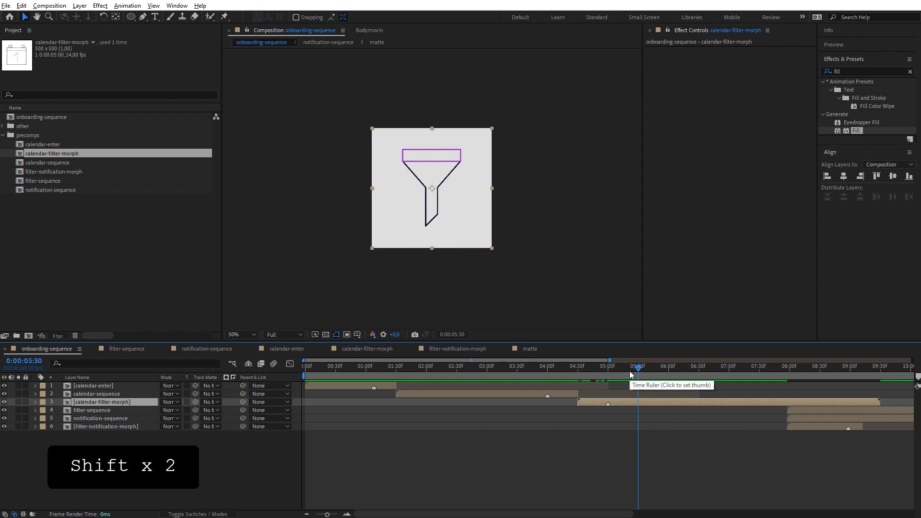
key("alt+bracketright")
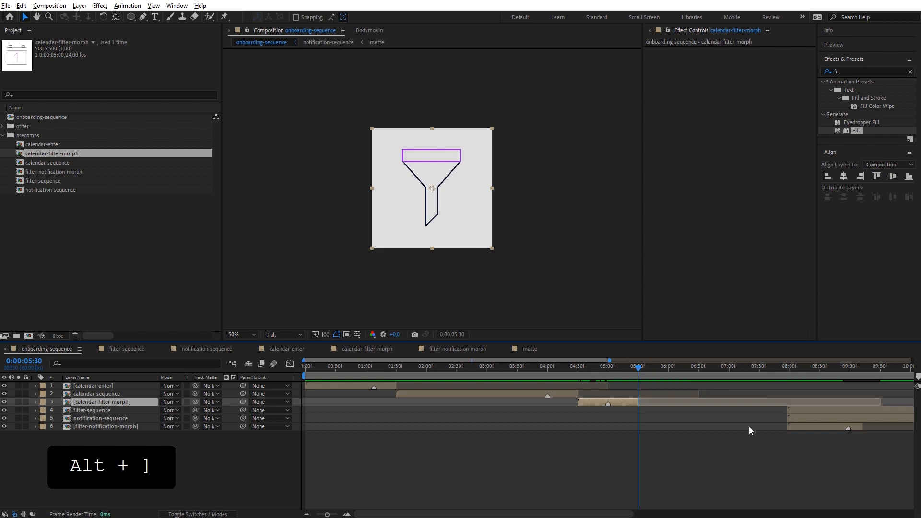
Step: Start filter-sequence at 0:00:05:30, and place filter-notification-morph above notification-sequence, starting at 0:00:08:30
left_click_drag(794, 413, 656, 427)
key("bracketleft")
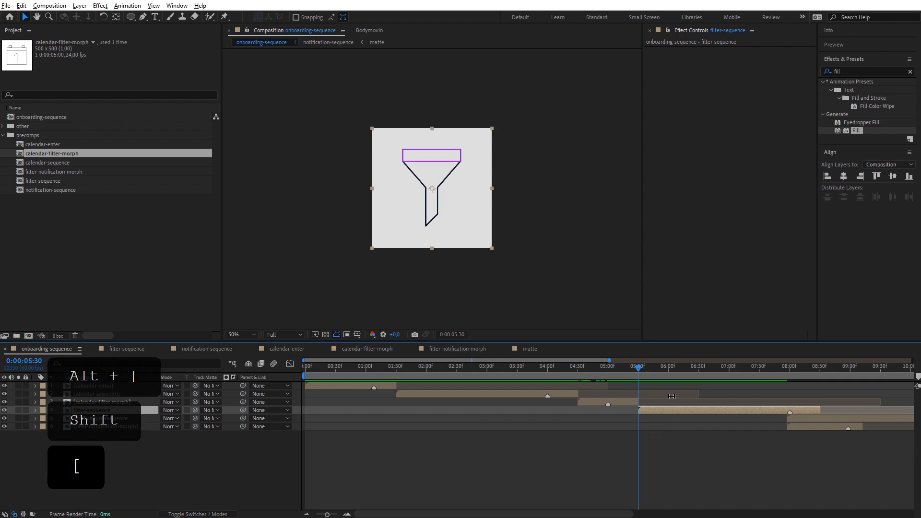
left_click(646, 367)
left_click_drag(646, 369, 822, 377)
left_click(806, 419)
key("space")
left_click_drag(775, 467, 641, 495)
left_click_drag(93, 426, 102, 419)
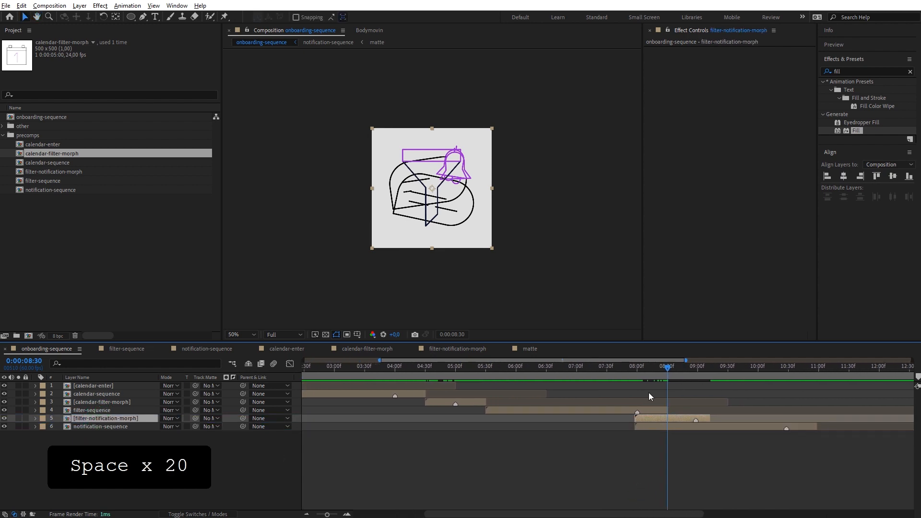
key("bracketleft")
Step: Extend filter-notification-morph's out point to 0:00:10:00 and start notification-sequence at 0:00:10:00
left_click_drag(679, 431, 800, 412)
left_click_drag(730, 368, 759, 375)
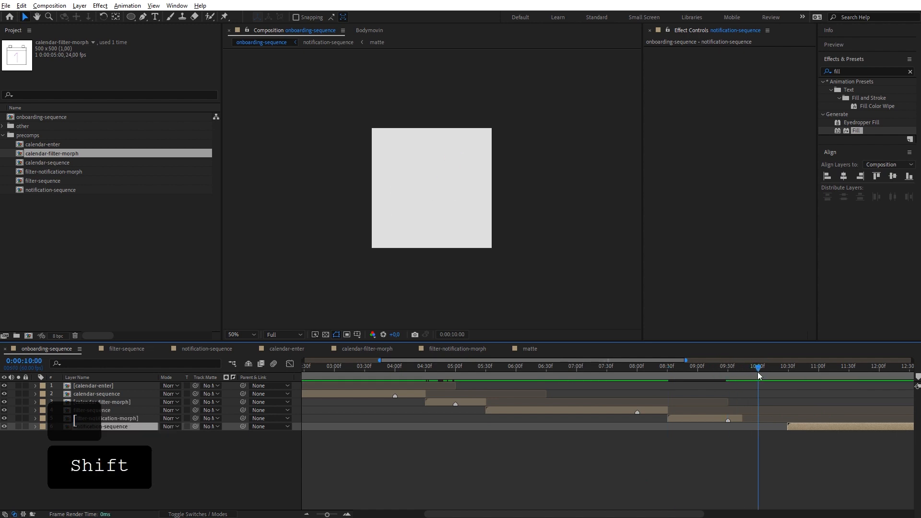
left_click(695, 419)
key("alt+bracketright")
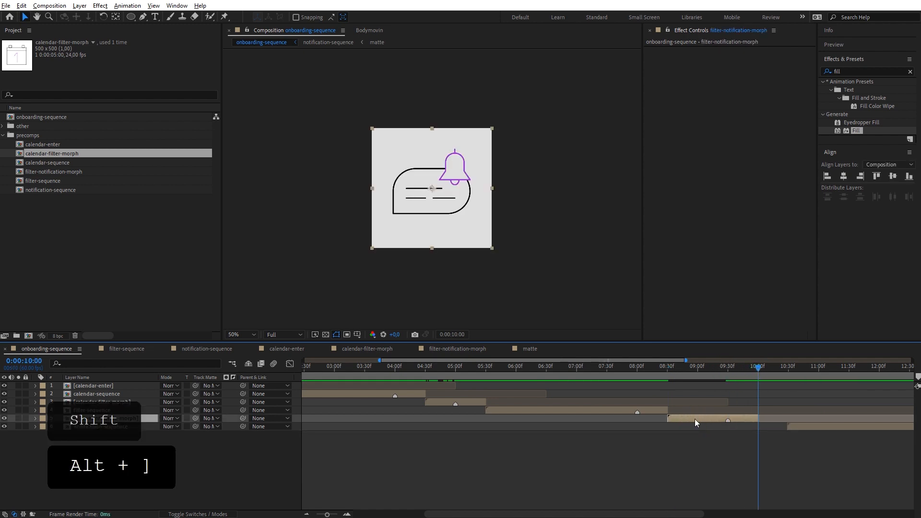
left_click(810, 425)
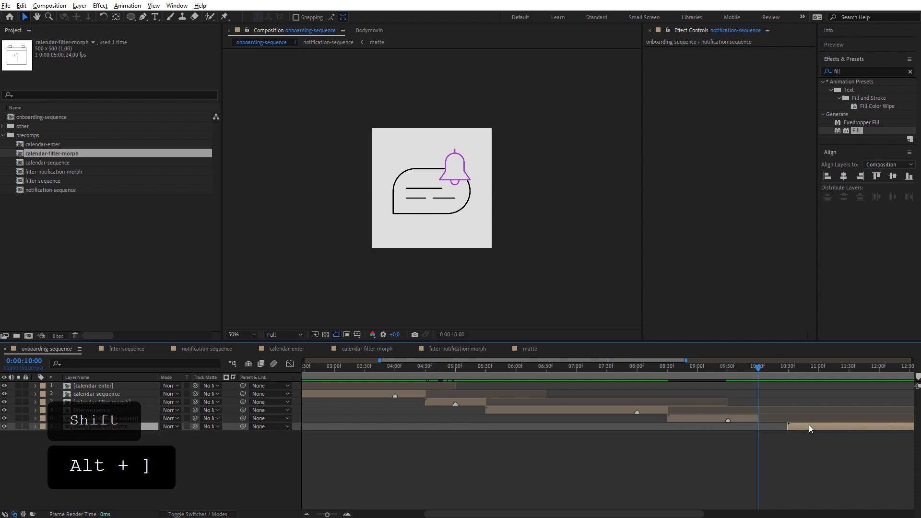
key("p")
key("bracketleft")
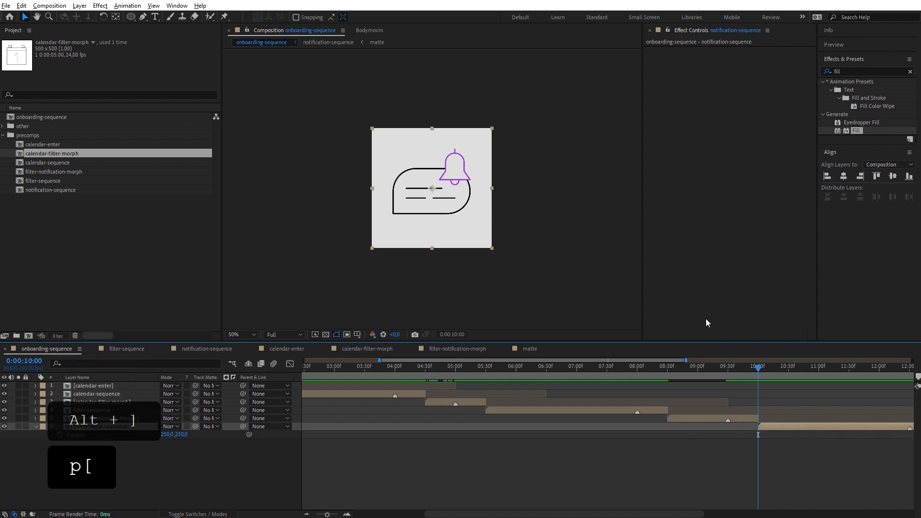
Step: Set the work area's end to notification-sequence's marker at 0:00:12:30
key("space")
key("space")
key("space")
left_click_drag(600, 367, 744, 379)
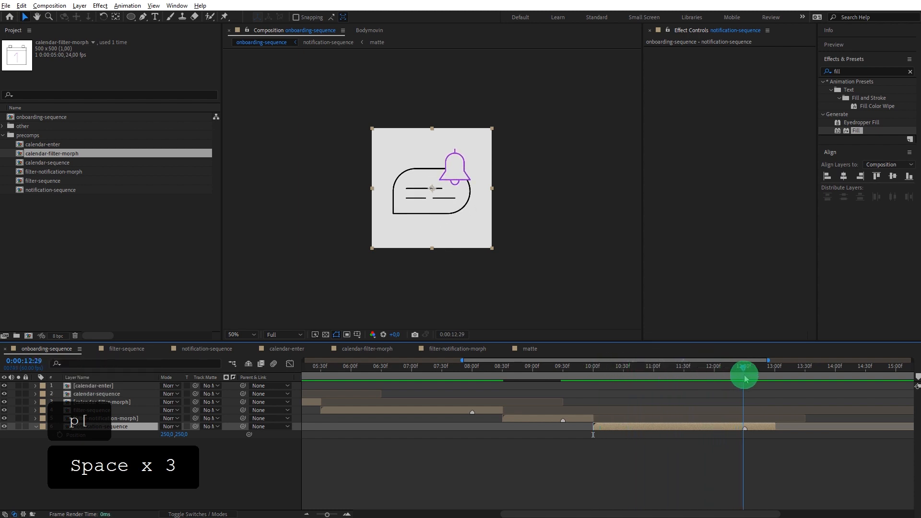
key("shift")
key("n")
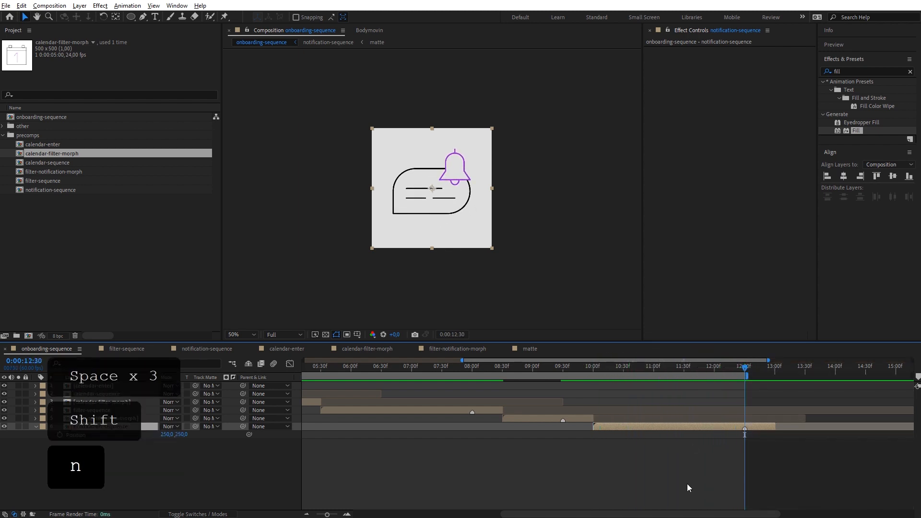
Step: Play back onboarding-sequence from its start to review the full animation
left_click(706, 501)
left_click_drag(462, 360, 266, 378)
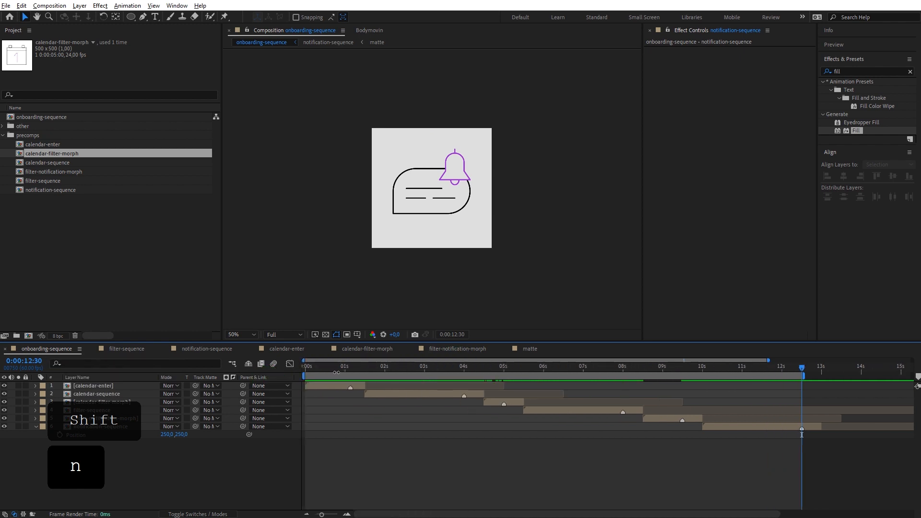
left_click_drag(376, 368, 259, 387)
key("space")
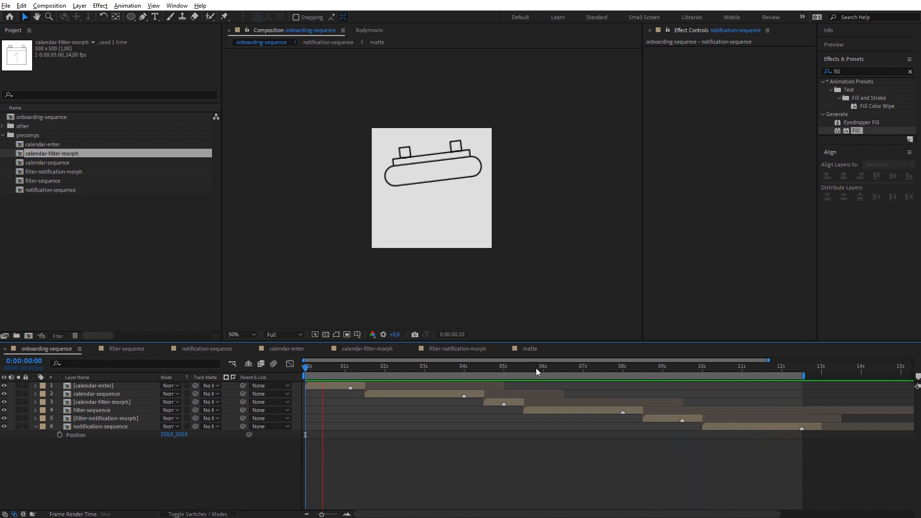
Step: Check the frame numbers at calendar-enter's and calendar-sequence's starts and markers, with the timeline's time shown in frames
left_click_drag(324, 392, 420, 404)
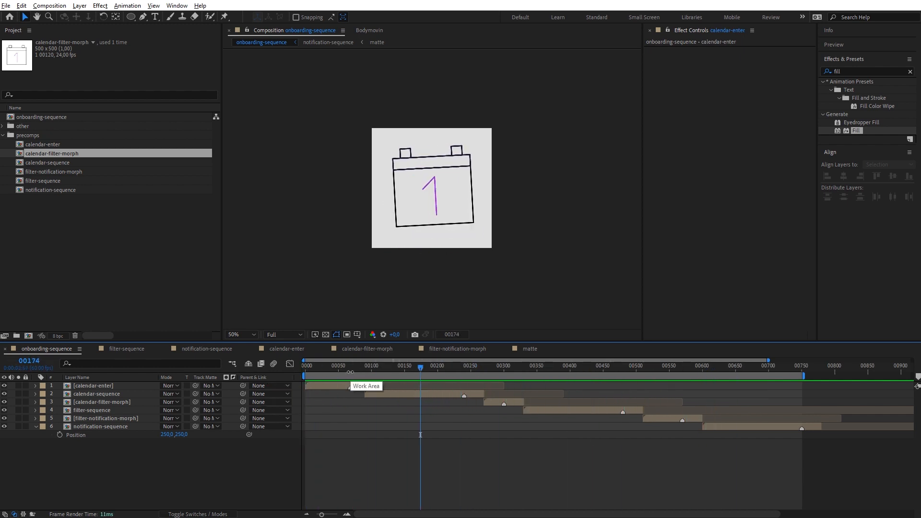
left_click_drag(334, 372, 349, 425)
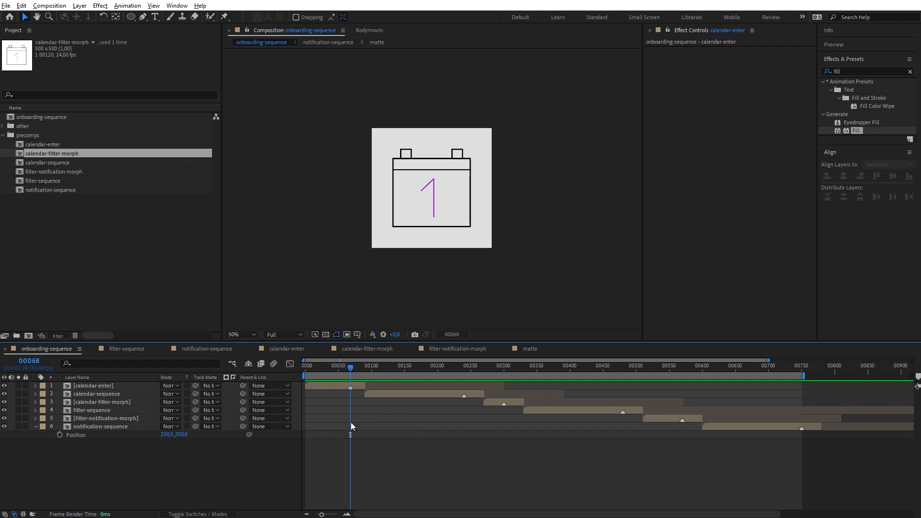
key("shift")
key("shift")
key("shift")
key("shift")
key("shift")
left_click_drag(353, 370, 312, 404)
key("shift")
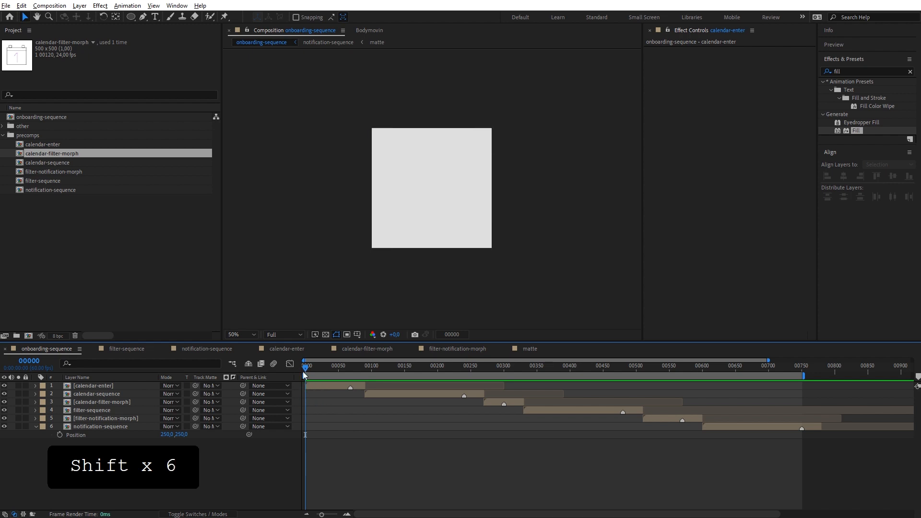
left_click_drag(306, 369, 366, 392)
key("shift")
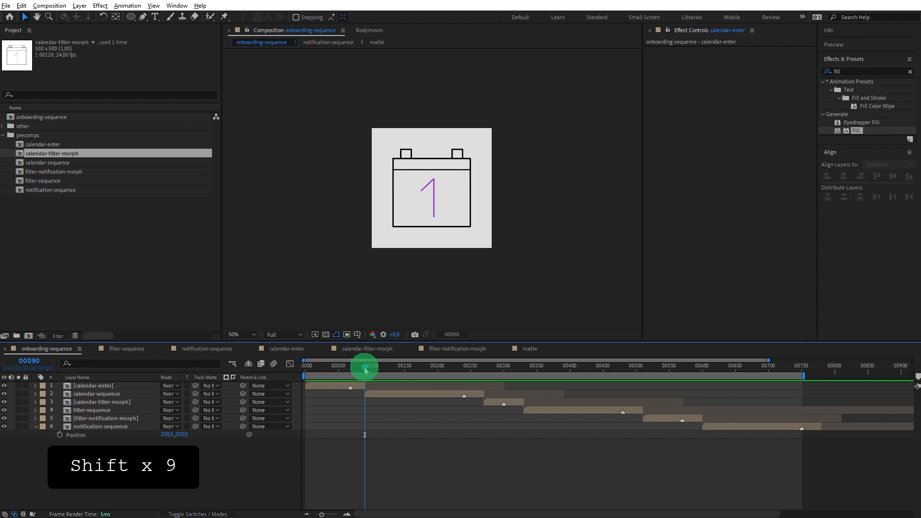
left_click_drag(365, 369, 464, 372)
key("shift")
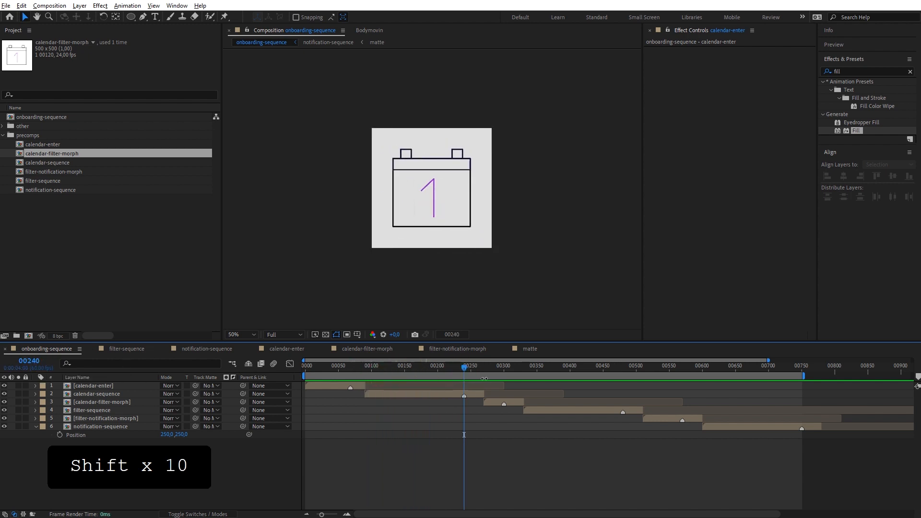
left_click_drag(463, 368, 437, 427)
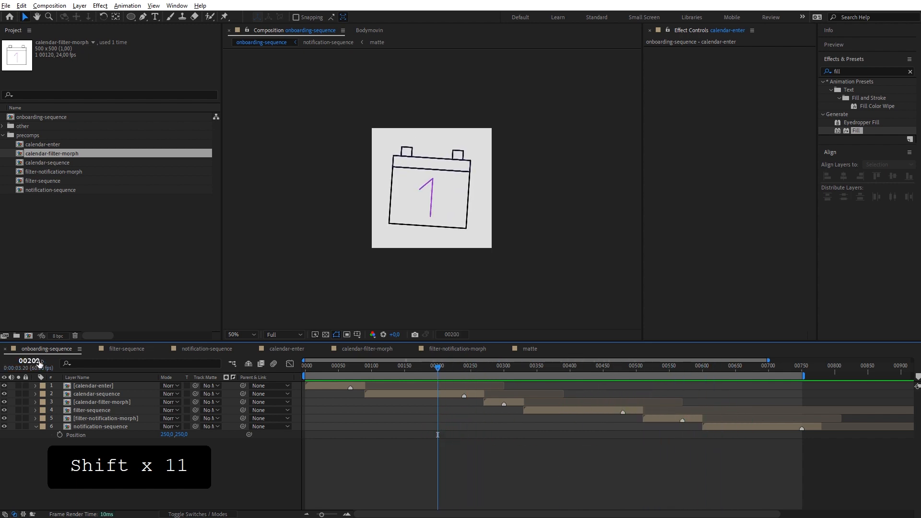
left_click(38, 363, "ctrl")
left_click(33, 364, "ctrl")
left_click(31, 364, "ctrl")
left_click(31, 364, "ctrl")
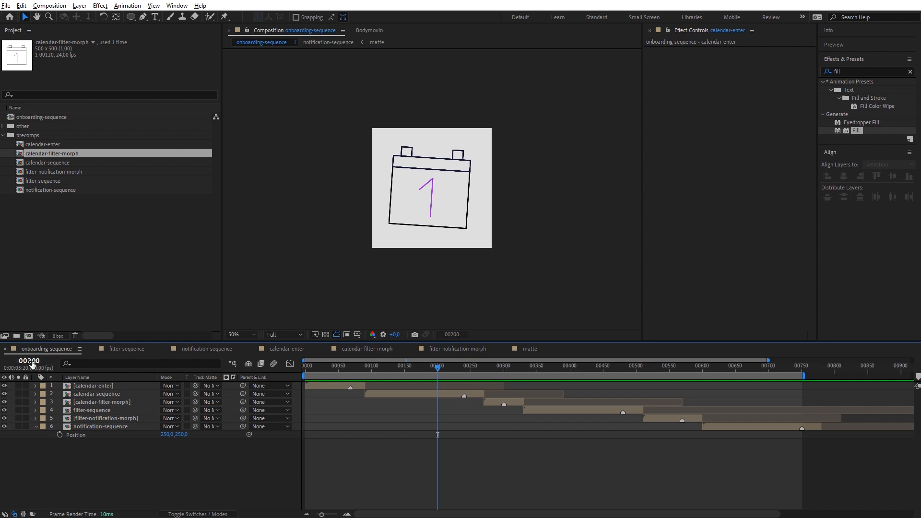
key("ctrl")
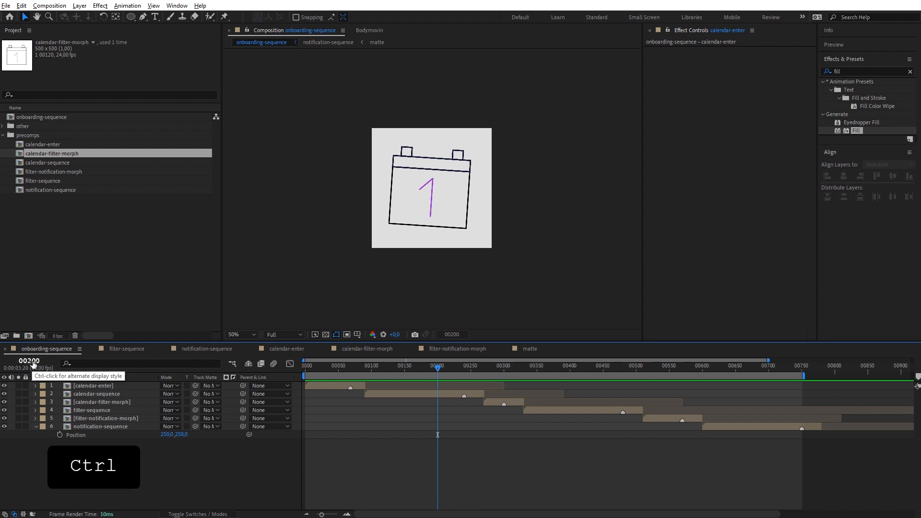
Step: Return to frame 0 and turn on Use comp name in Bodymovin's project settings
left_click_drag(421, 373, 366, 405)
left_click(369, 31)
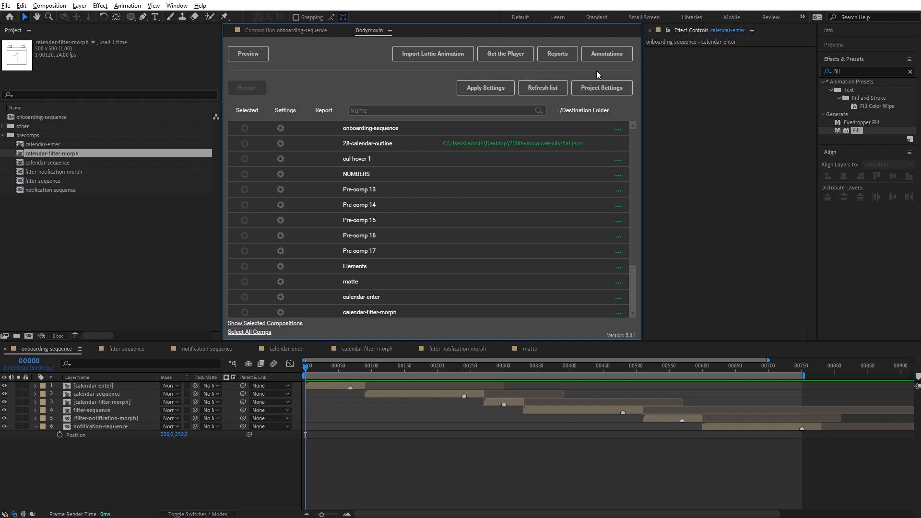
left_click(605, 86)
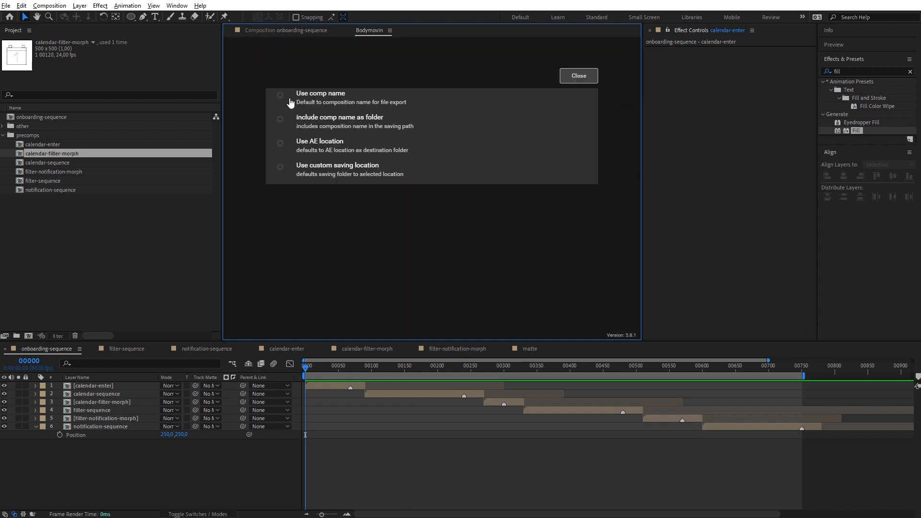
left_click(285, 101)
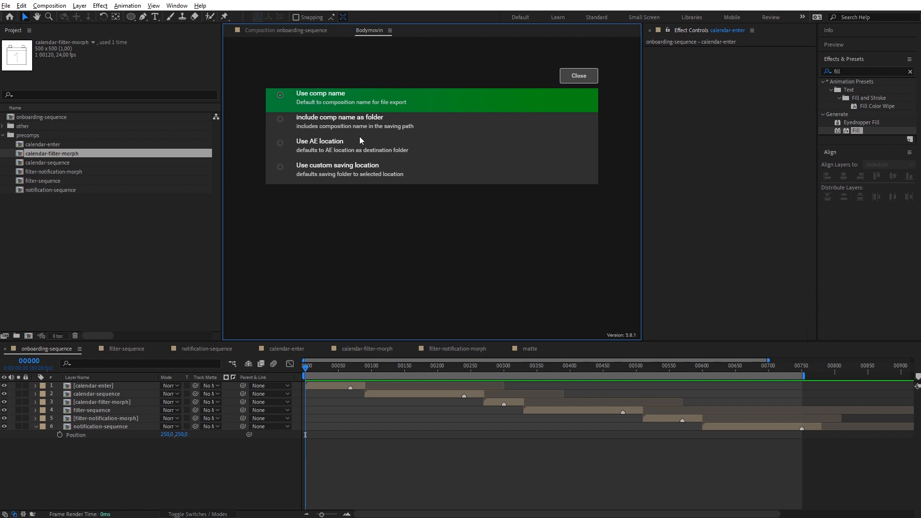
left_click(579, 76)
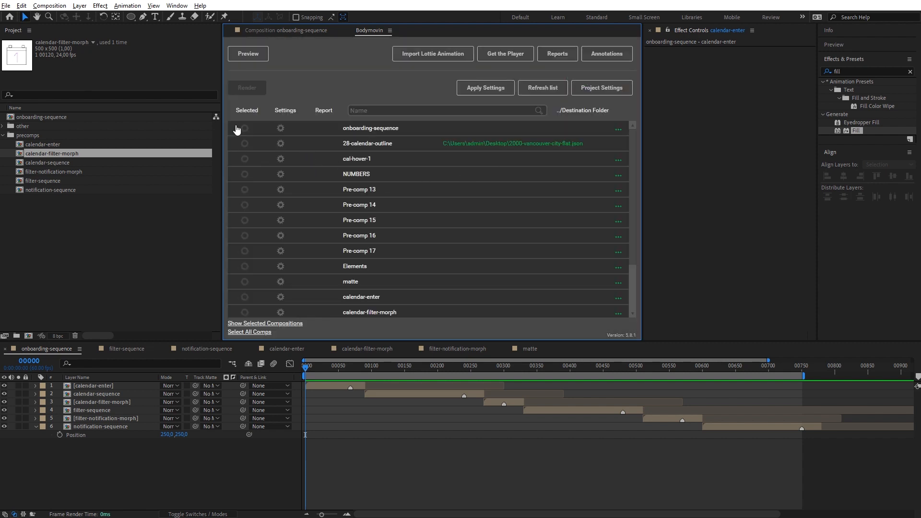
Step: Save onboarding-sequence's Bodymovin export as onboarding-sequence.json in the desktop's Nowy folder and render it
left_click(619, 129)
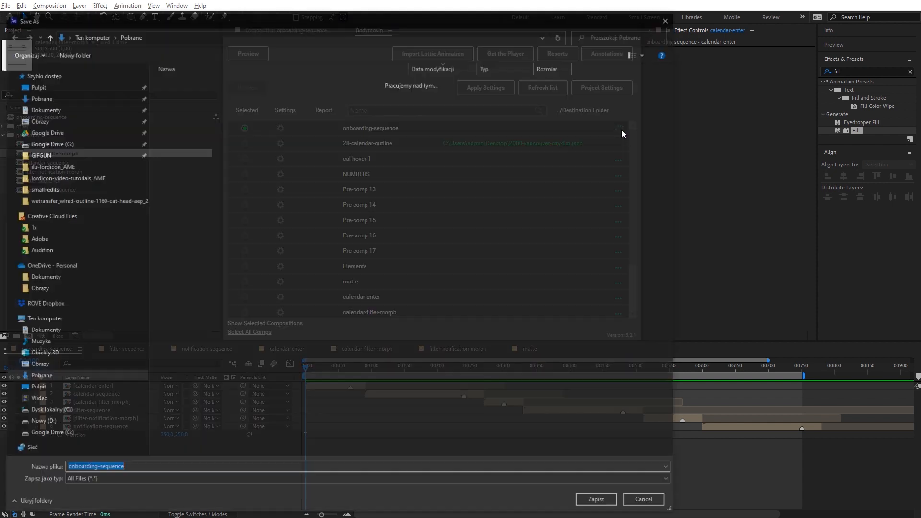
left_click(598, 501)
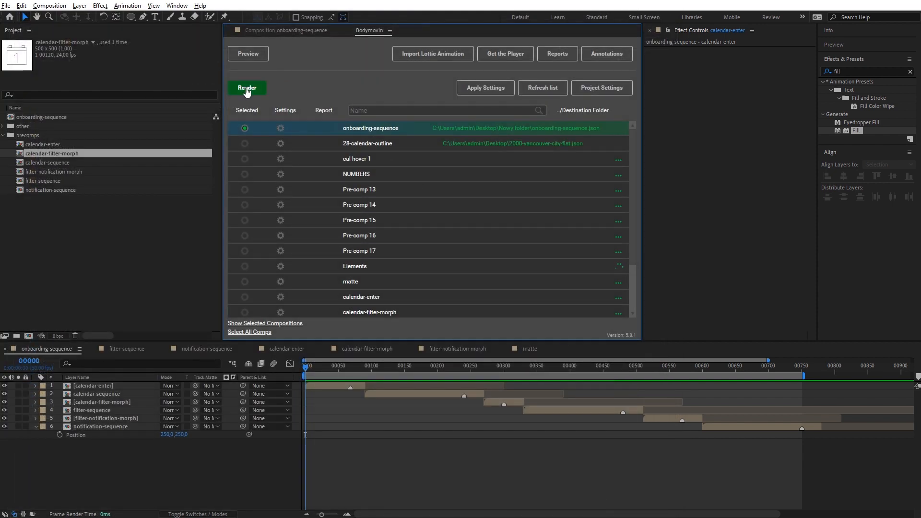
left_click(246, 90)
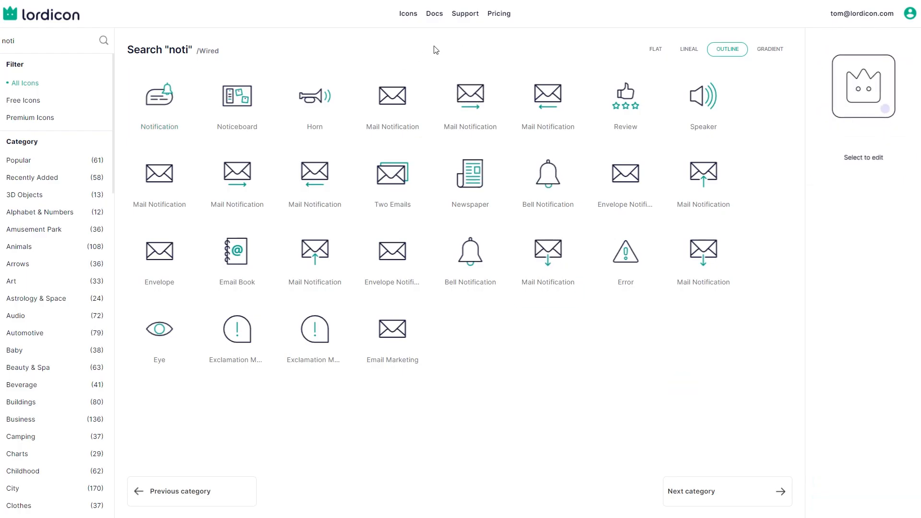
Step: Switch to the Lordicon website, load onboarding-sequence.json into its Lottie preview, and pause the playback
left_click(65, 19)
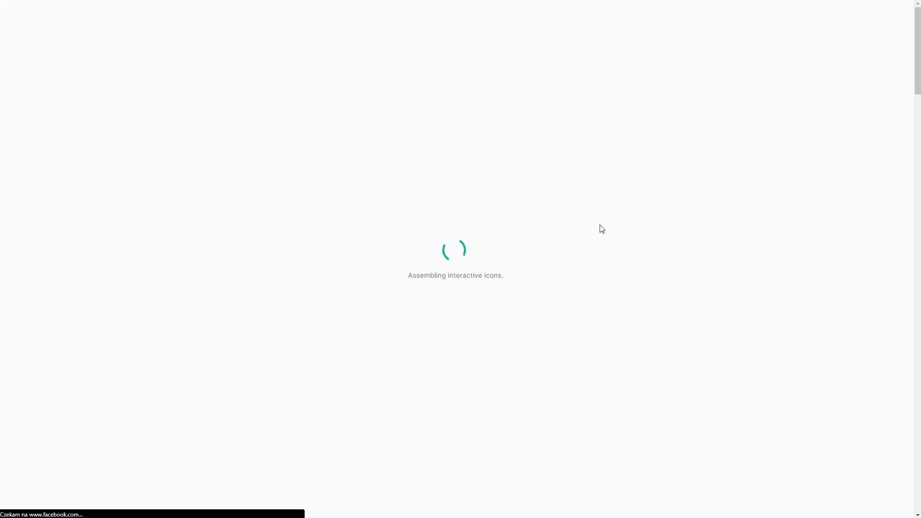
left_click_drag(917, 76, 392, 442)
left_click(200, 401)
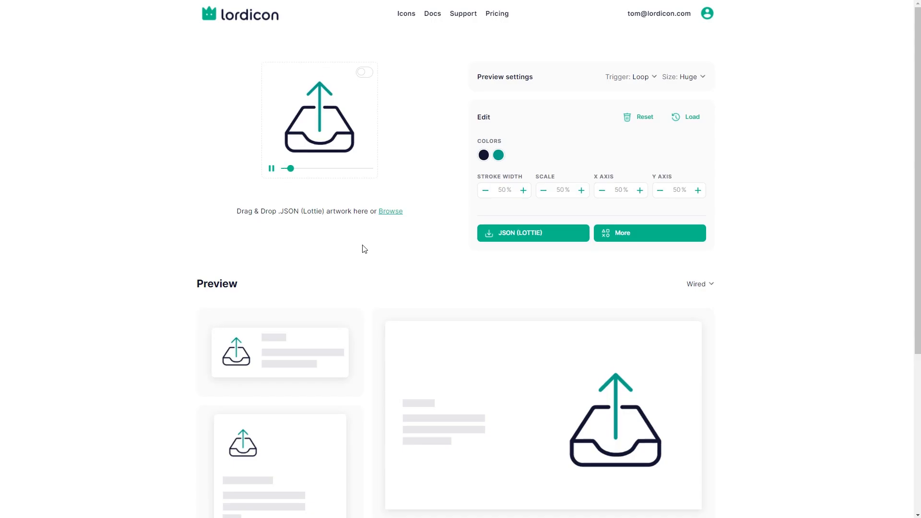
left_click(391, 211)
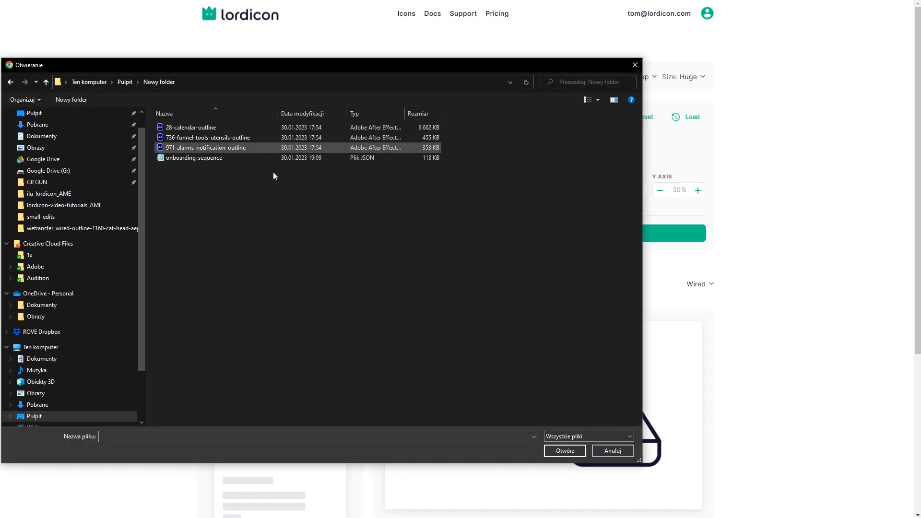
left_click(220, 159)
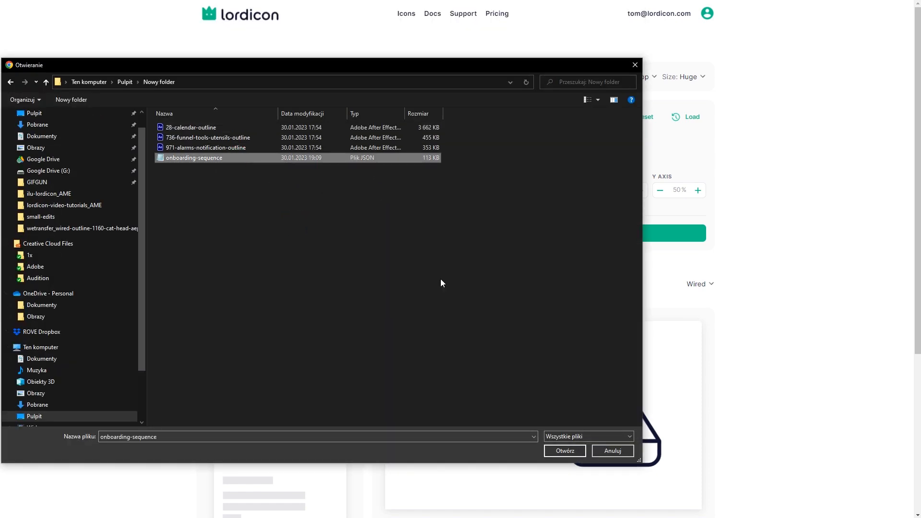
left_click(571, 451)
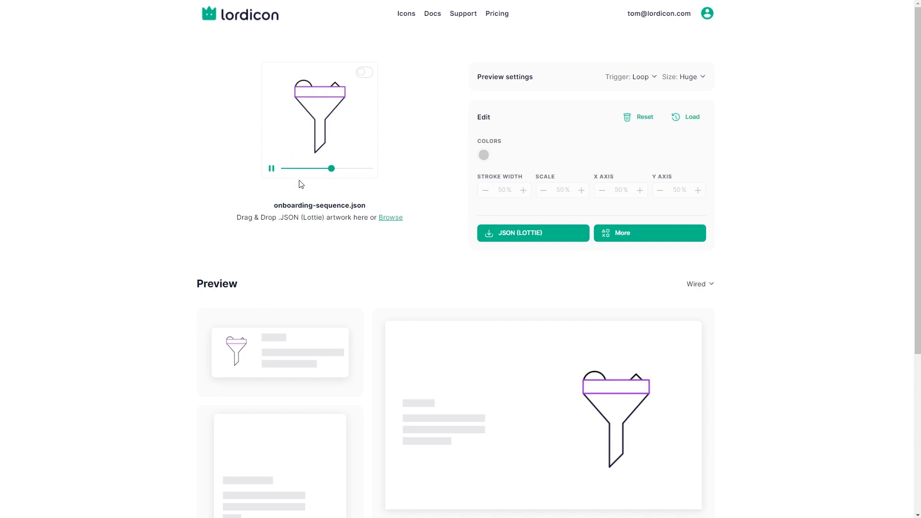
left_click(271, 169)
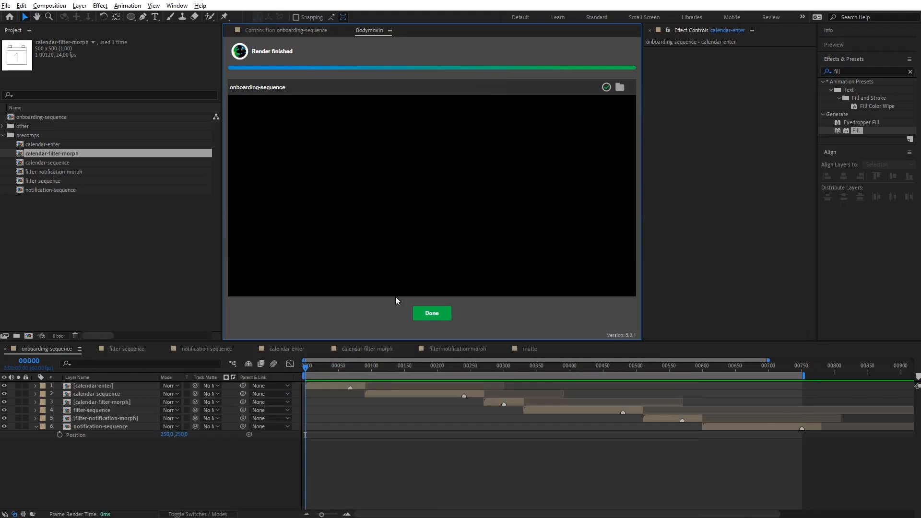
Step: Return to After Effects, dismiss the finished Bodymovin render, and close every timeline except onboarding-sequence
left_click(433, 314)
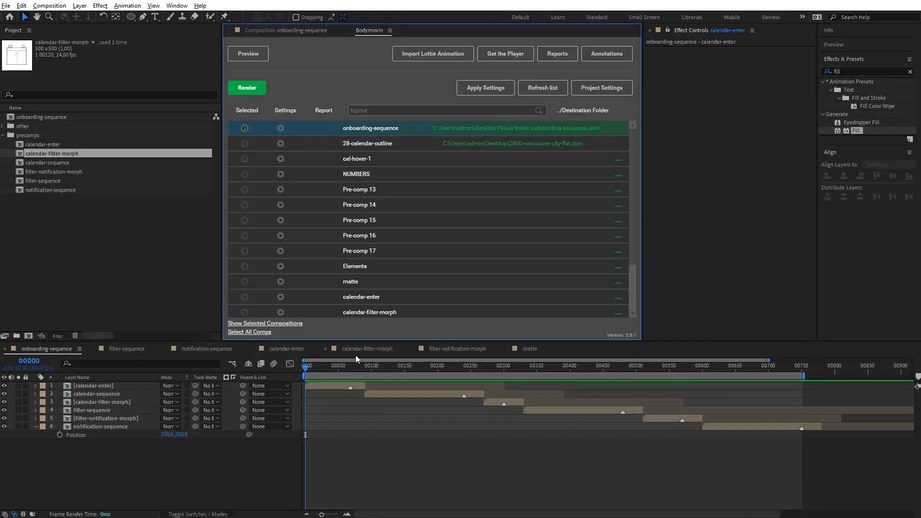
left_click(45, 349)
right_click(47, 349)
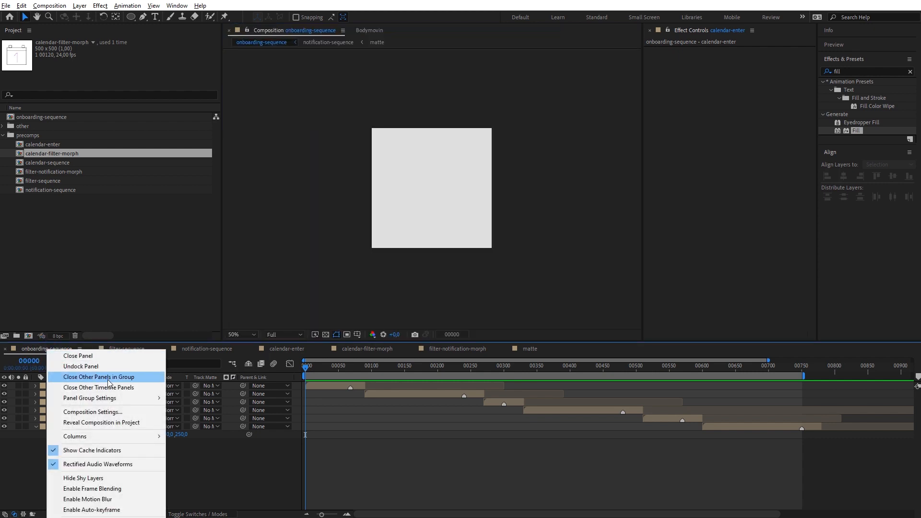
left_click(110, 378)
Step: Open all six precomp layers of onboarding-sequence, from calendar-enter to notification-sequence, in their own timelines
left_click(96, 386)
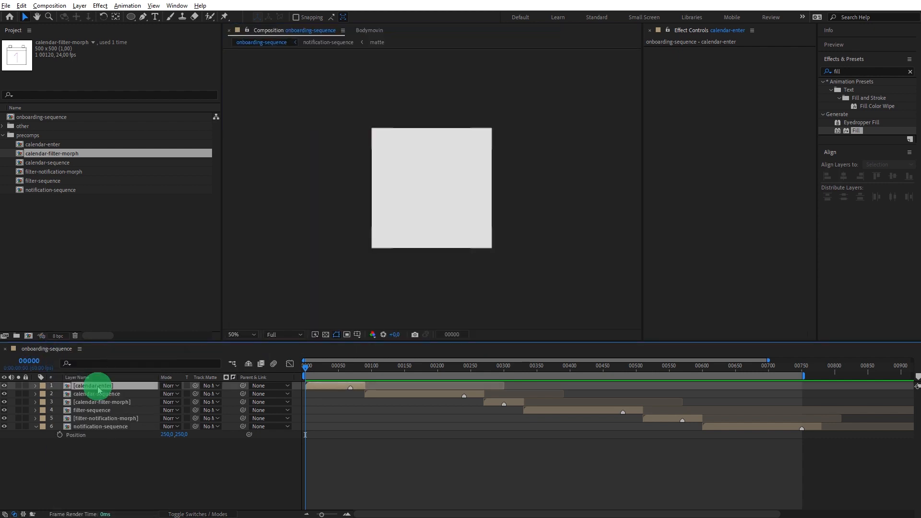
left_click(101, 424, "shift")
double_click(101, 411)
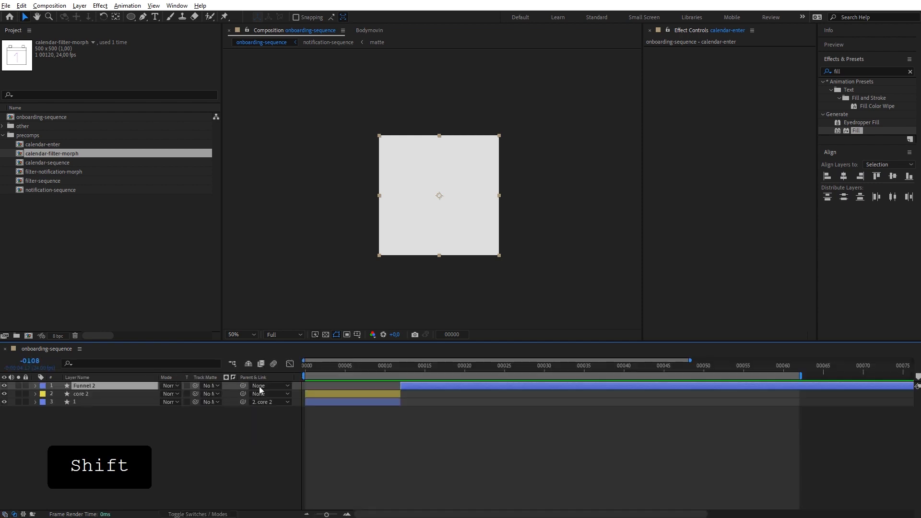
left_click_drag(328, 366, 447, 367)
Step: In calendar-enter, end the work area at frame 30
left_click(117, 349)
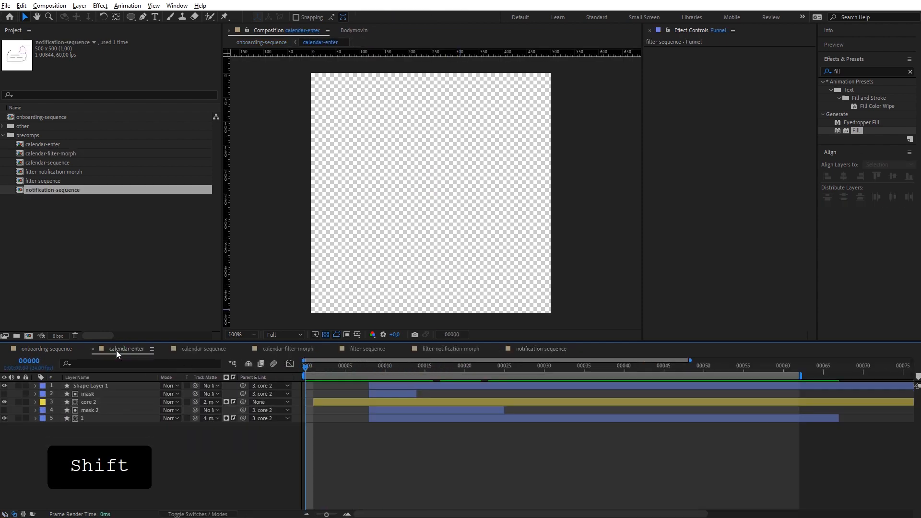
left_click_drag(314, 368, 543, 378)
key("n")
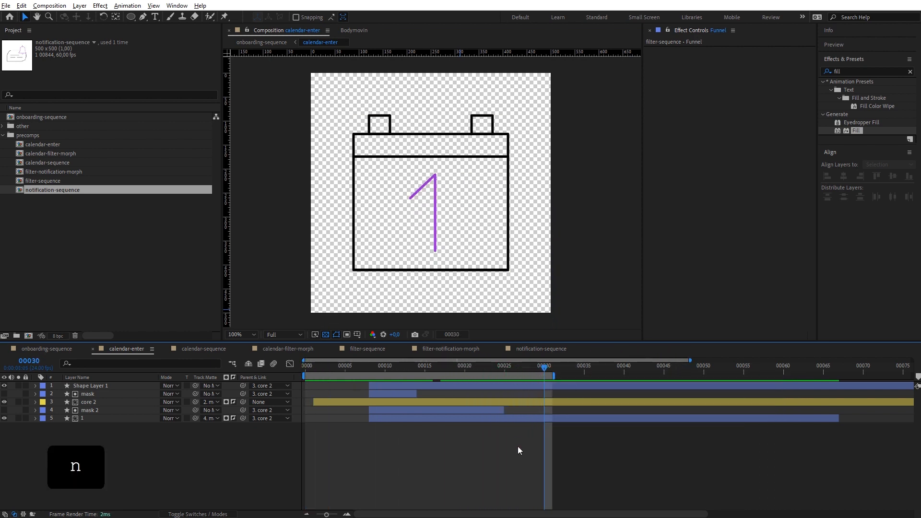
left_click(218, 351)
left_click_drag(491, 371, 543, 378)
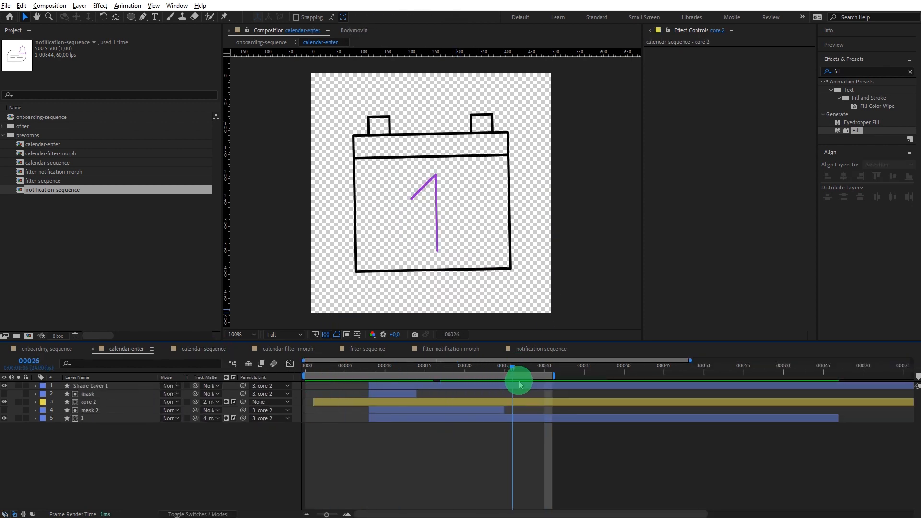
Step: Scrub through calendar-sequence, and end calendar-filter-morph's work area at frame 12
left_click(200, 349)
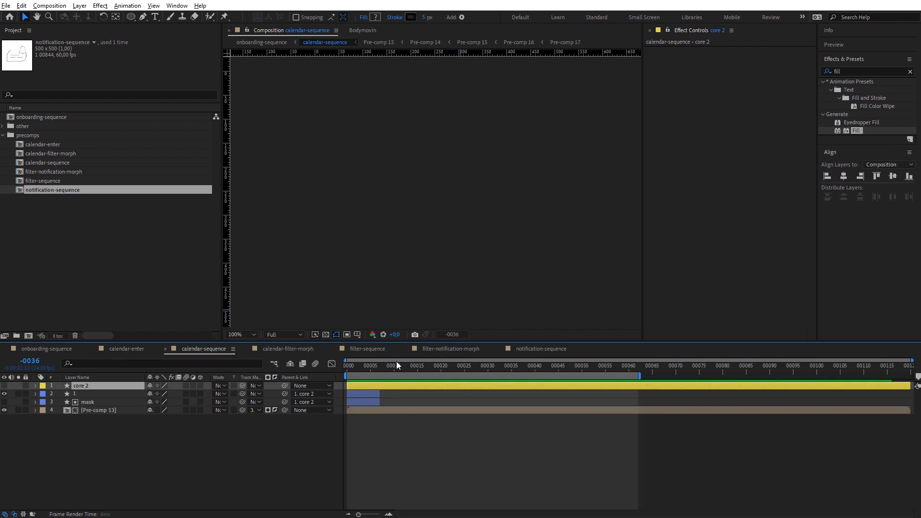
left_click_drag(352, 366, 538, 399)
left_click(288, 349)
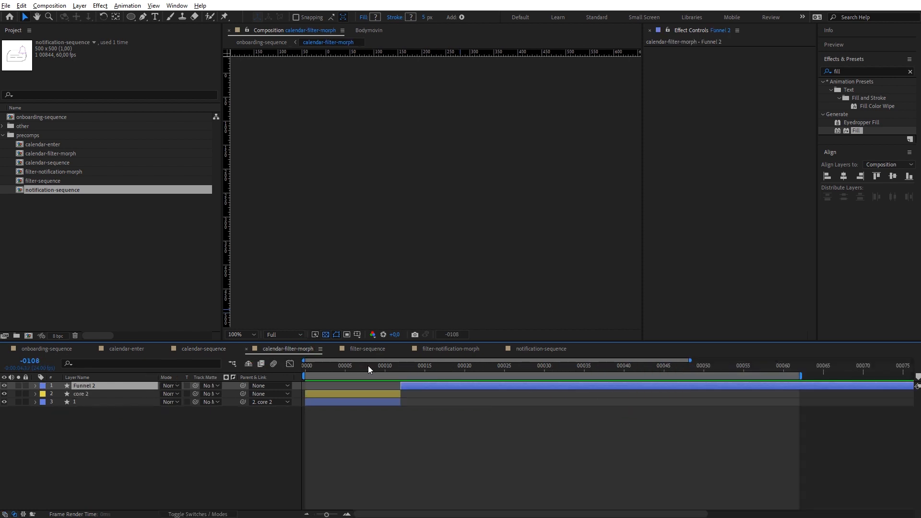
left_click_drag(367, 367, 401, 384)
key("n")
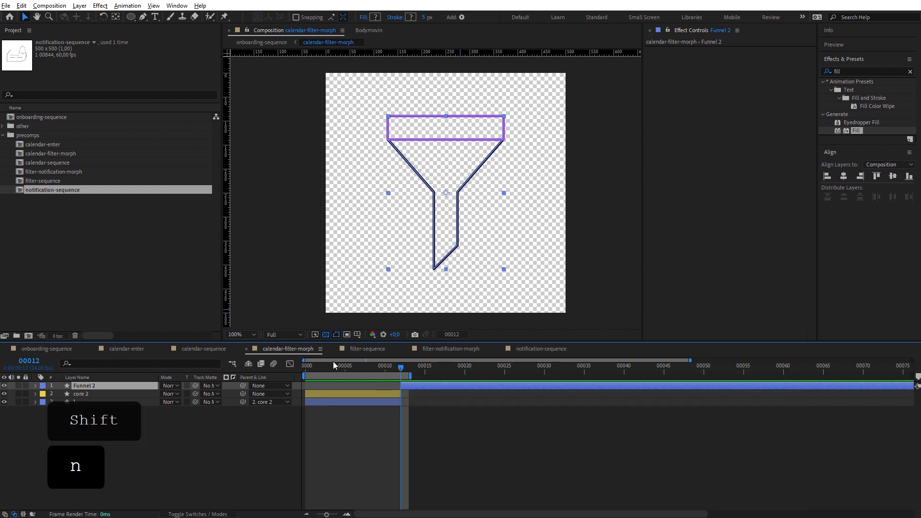
Step: In filter-sequence, end the work area at frame 150
left_click(365, 348)
left_click_drag(319, 369, 487, 375)
left_click_drag(509, 376, 538, 379)
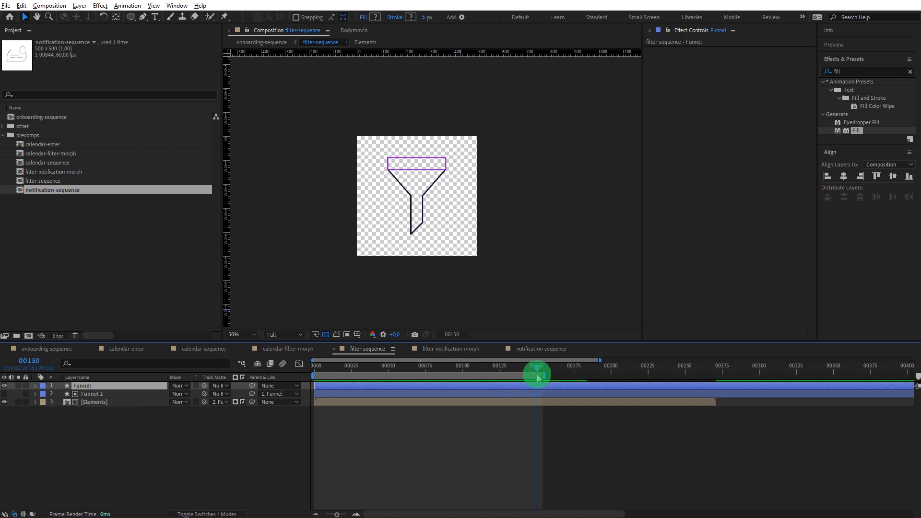
key("n")
key("n")
Step: End the work area at frame 30 in filter-notification-morph and at frame 125 in notification-sequence
left_click(451, 348)
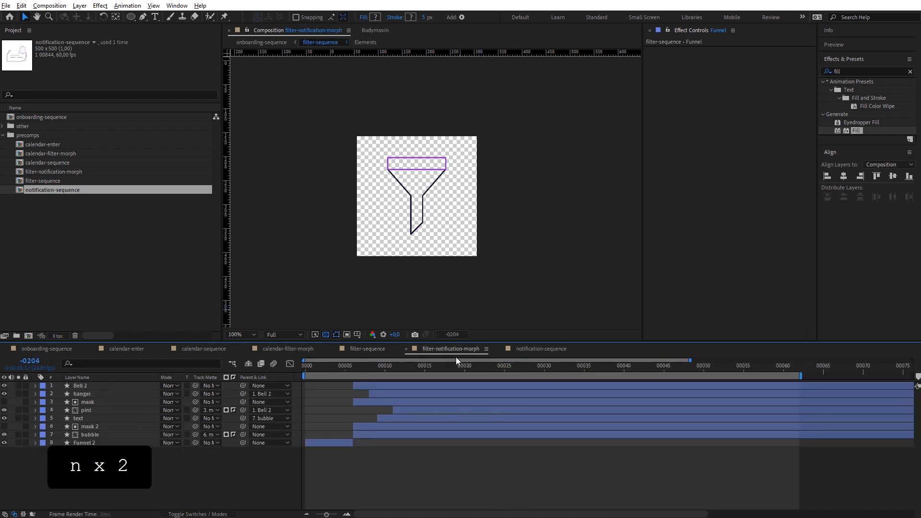
left_click_drag(315, 364, 542, 370)
key("n")
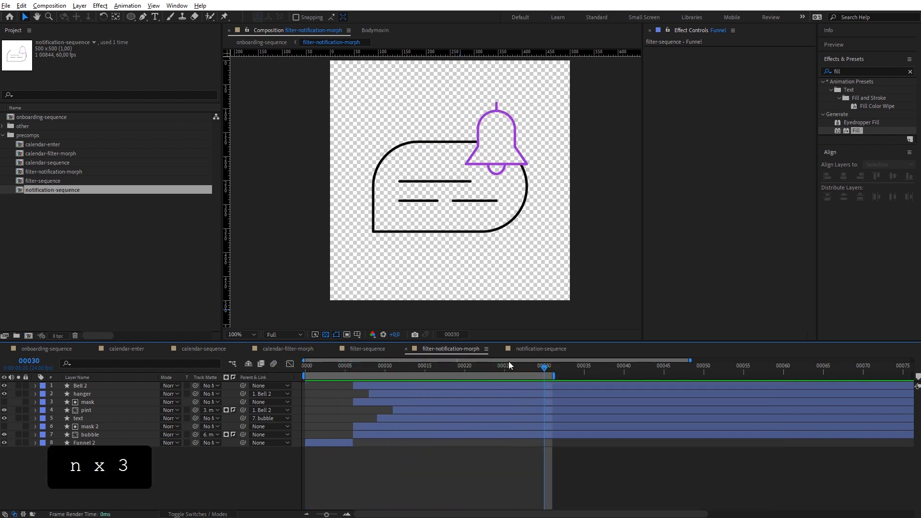
left_click(546, 350)
left_click_drag(314, 366, 492, 391)
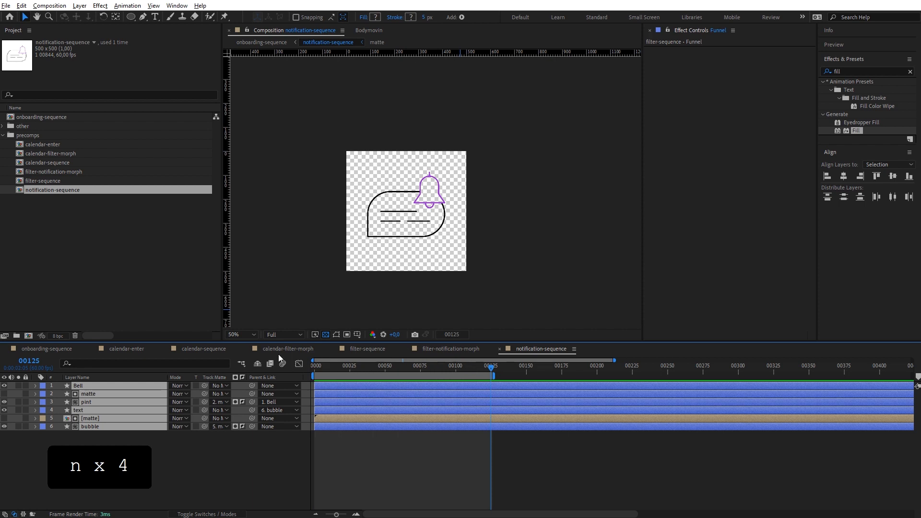
Step: In Bodymovin, deselect onboarding-sequence and select the six precomps from calendar-enter to notification-sequence for export
left_click(371, 31)
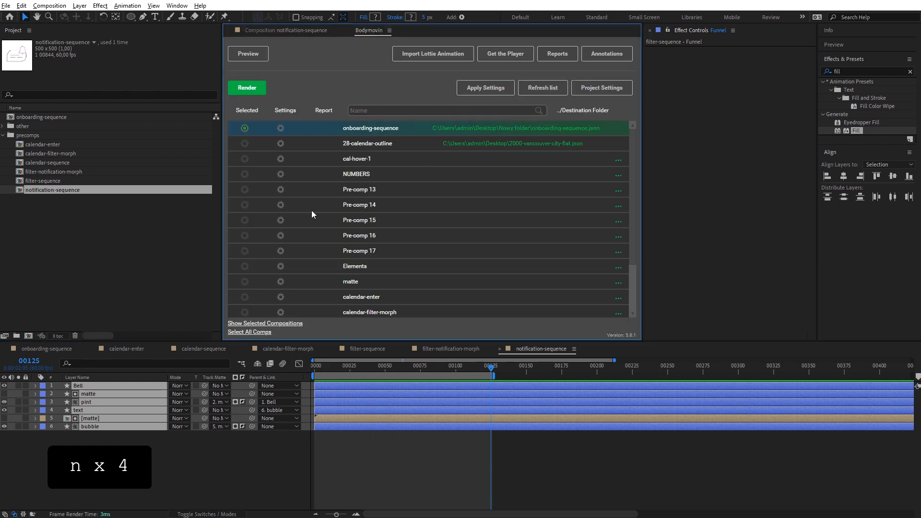
left_click(243, 127)
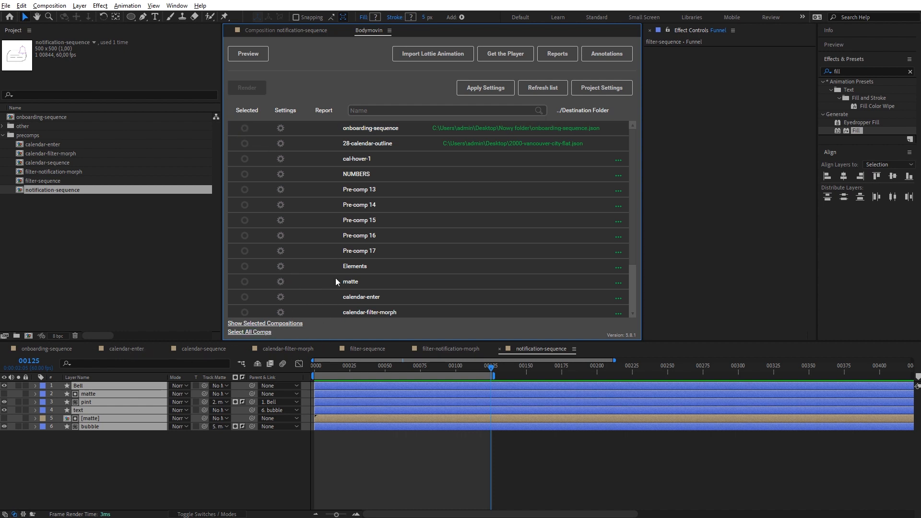
scroll(331, 224, "down", 3)
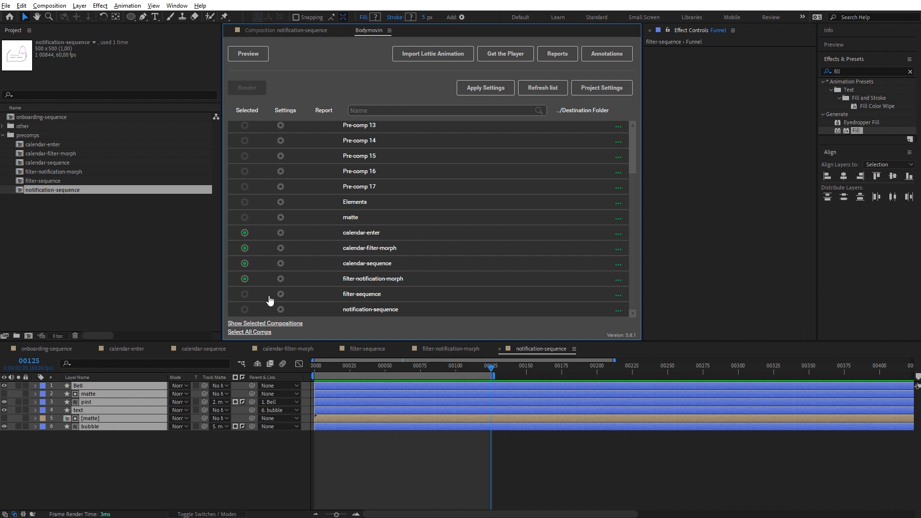
left_click(244, 294)
Step: Set each of the six selected precomps to export as a same-named JSON file in Nowy folder, and render them
left_click(618, 234)
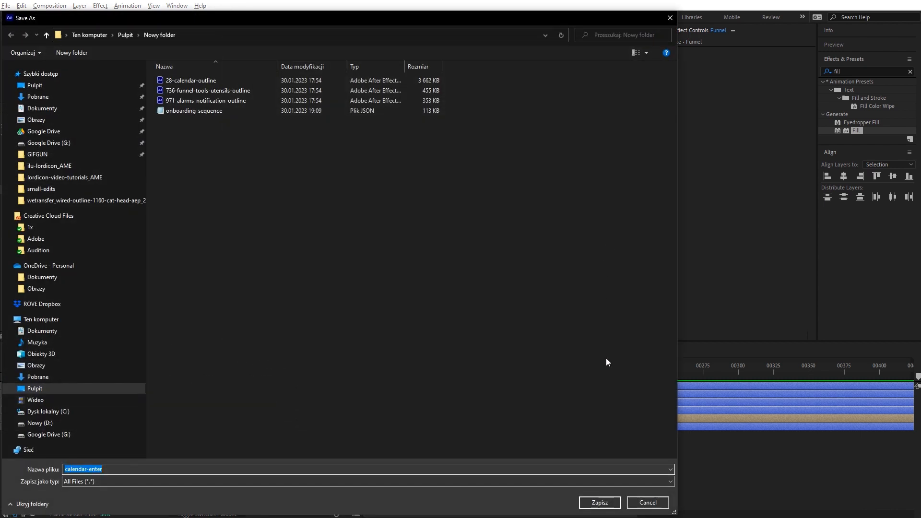
left_click(604, 501)
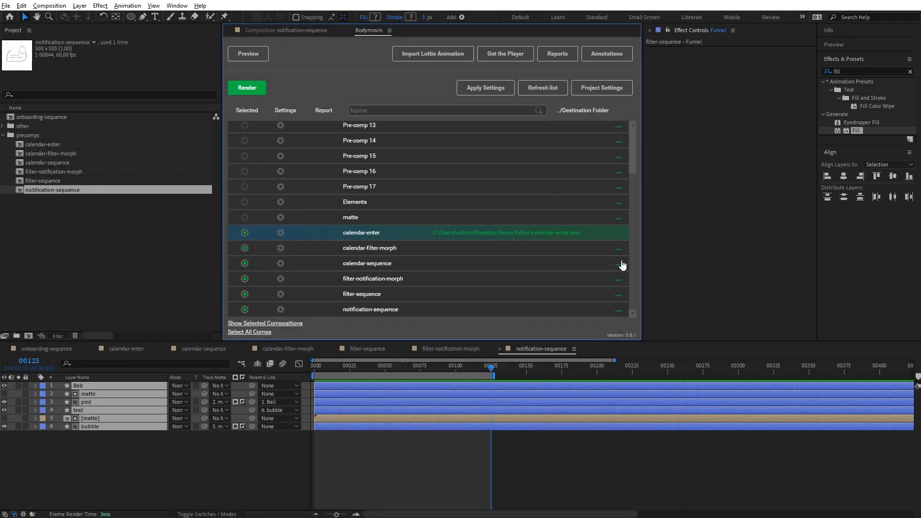
left_click(619, 249)
key("Return")
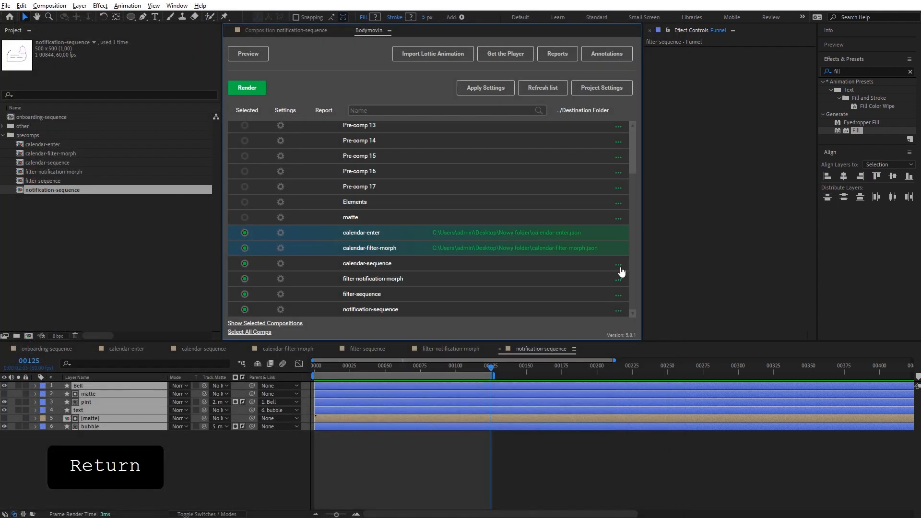
left_click(619, 264)
key("Return")
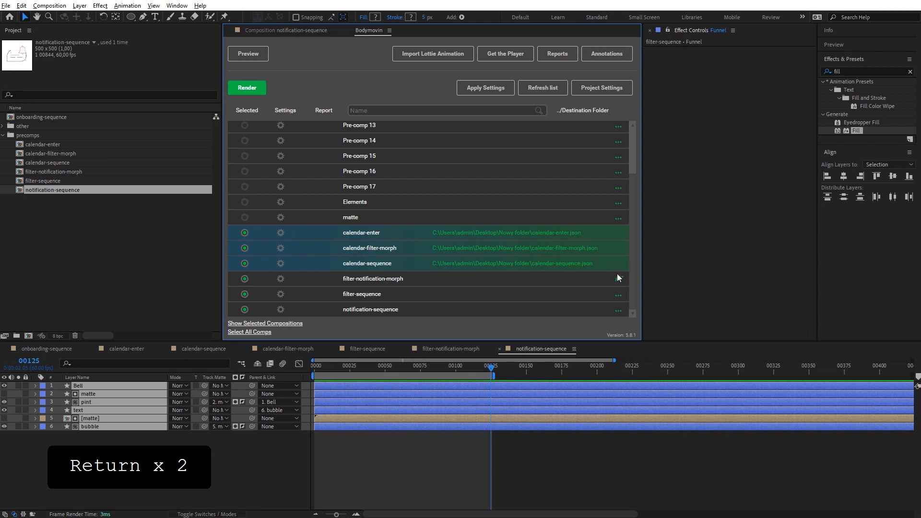
left_click(617, 277)
key("Return")
left_click(617, 294)
key("Return")
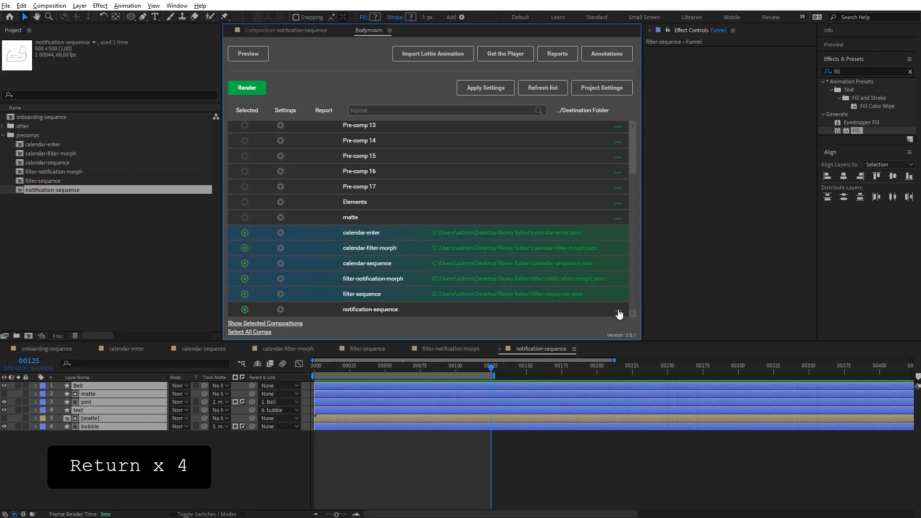
left_click(618, 309)
key("Return")
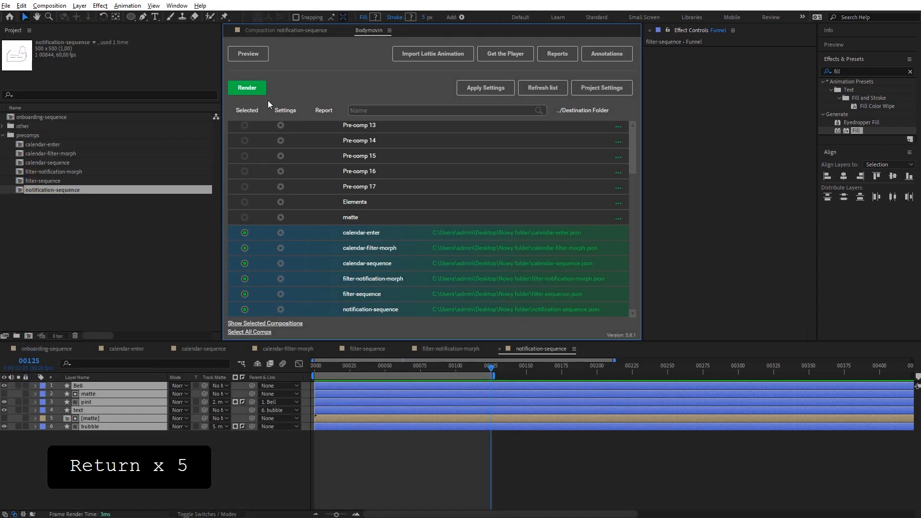
left_click(259, 89)
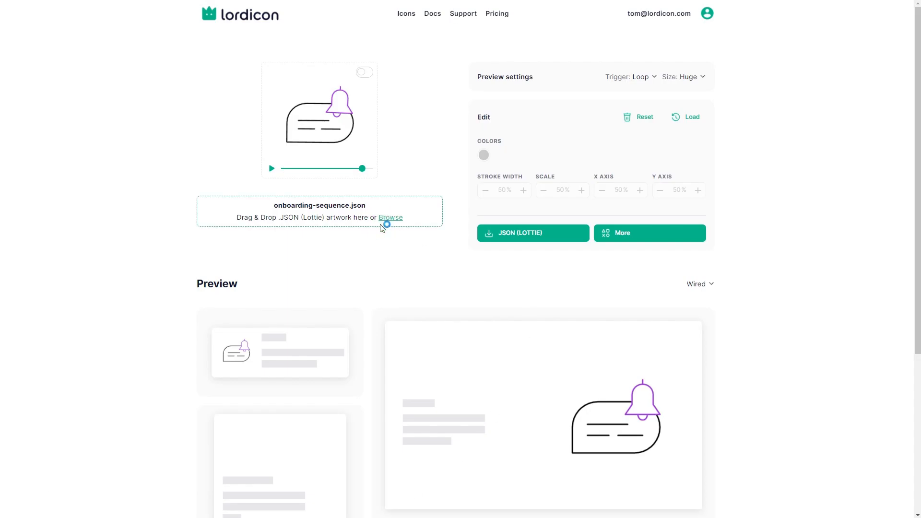
Step: Switch to the Lordicon preview page, load calendar-enter.json, and scrub its animation back to the start
left_click(383, 223)
left_click(242, 159)
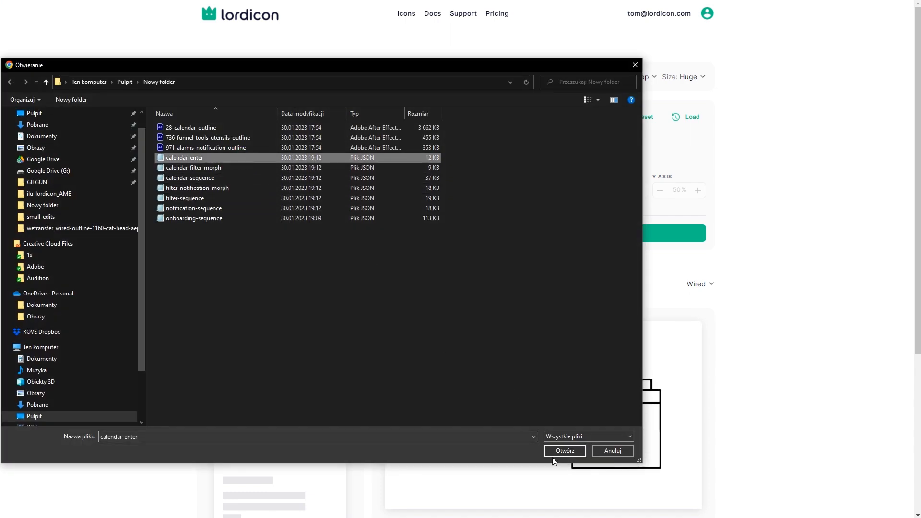
left_click(557, 452)
left_click(272, 169)
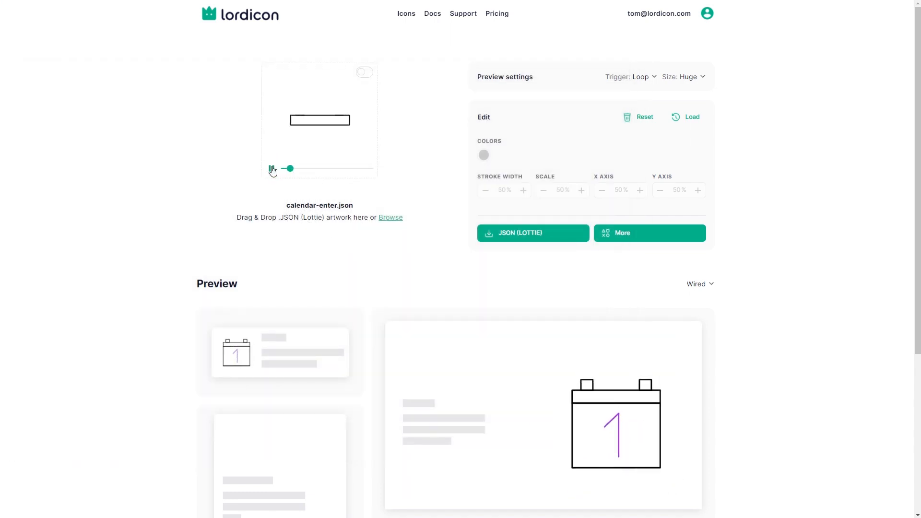
left_click_drag(334, 173, 284, 170)
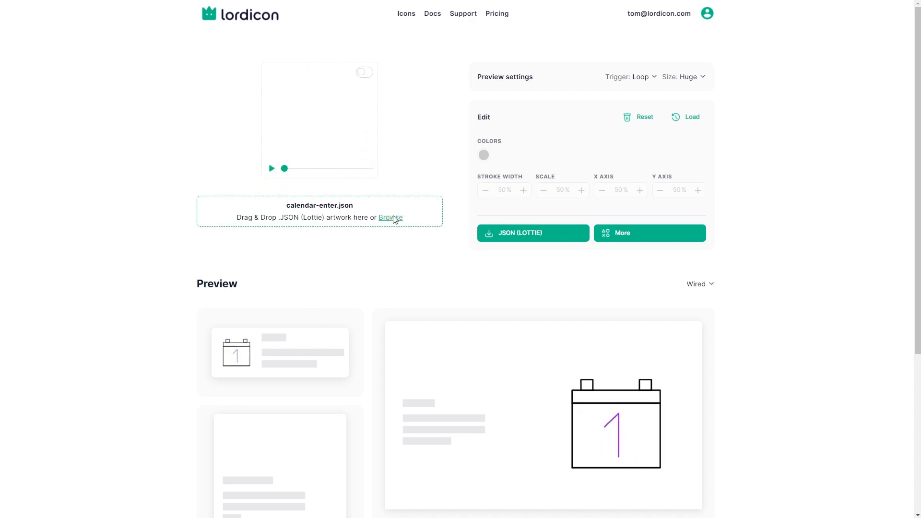
Step: Load calendar-sequence.json into the Lordicon preview, pause it, and scrub the animation back to the start
left_click(394, 218)
left_click(230, 178)
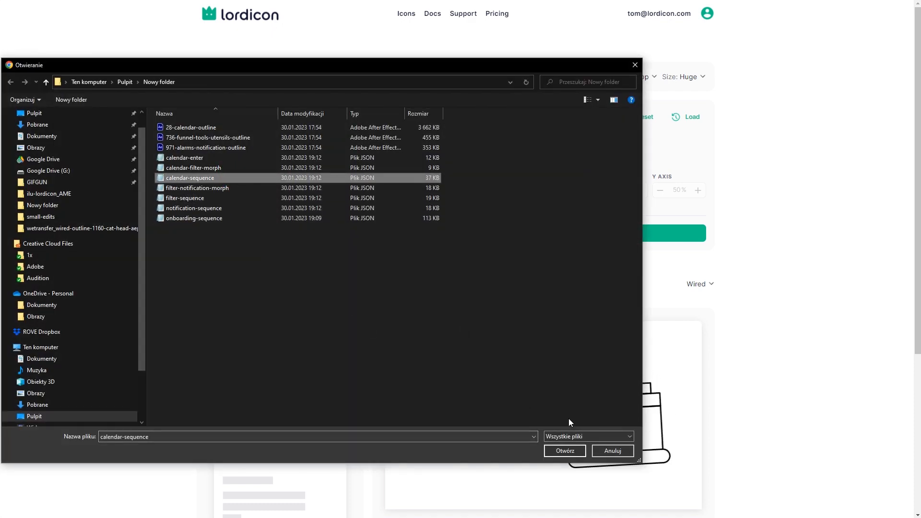
left_click(575, 451)
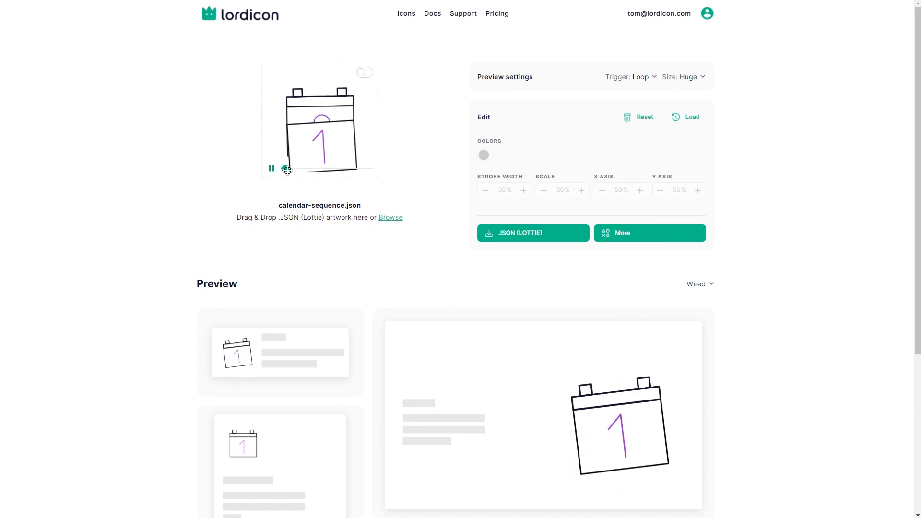
left_click(270, 169)
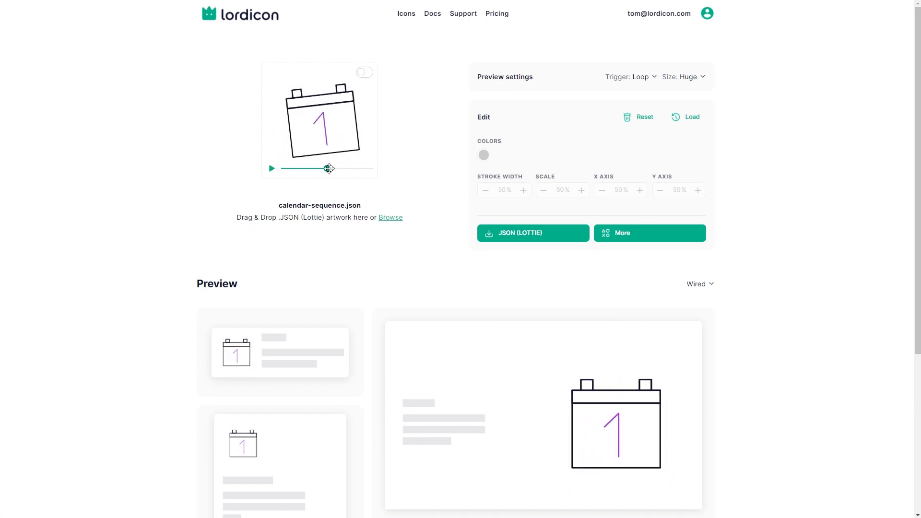
left_click_drag(328, 168, 284, 168)
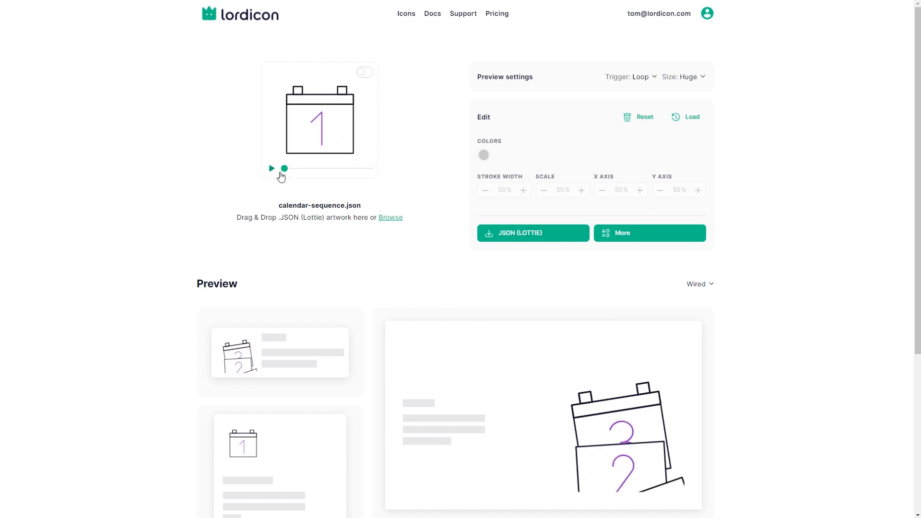
Step: Load notification-sequence.json into the Lordicon preview and check its playback
left_click(396, 221)
left_click(240, 219)
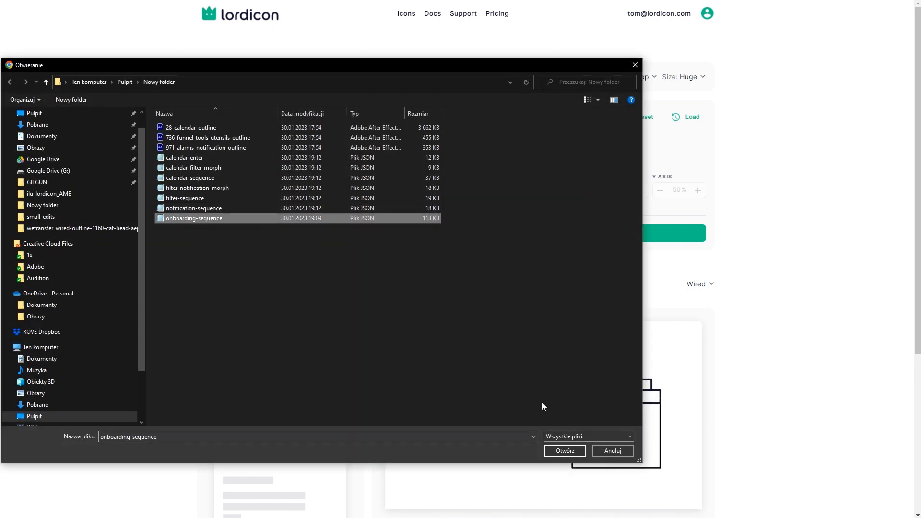
left_click(251, 207)
left_click(564, 451)
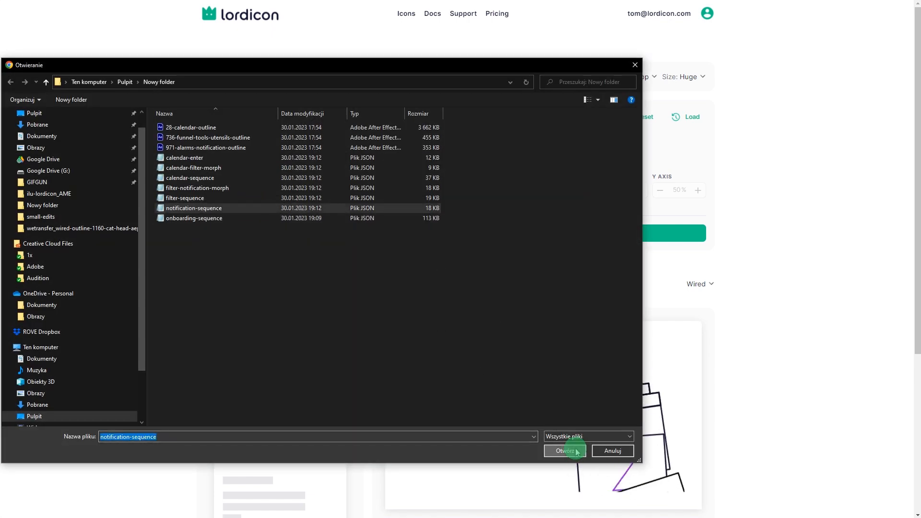
left_click(272, 168)
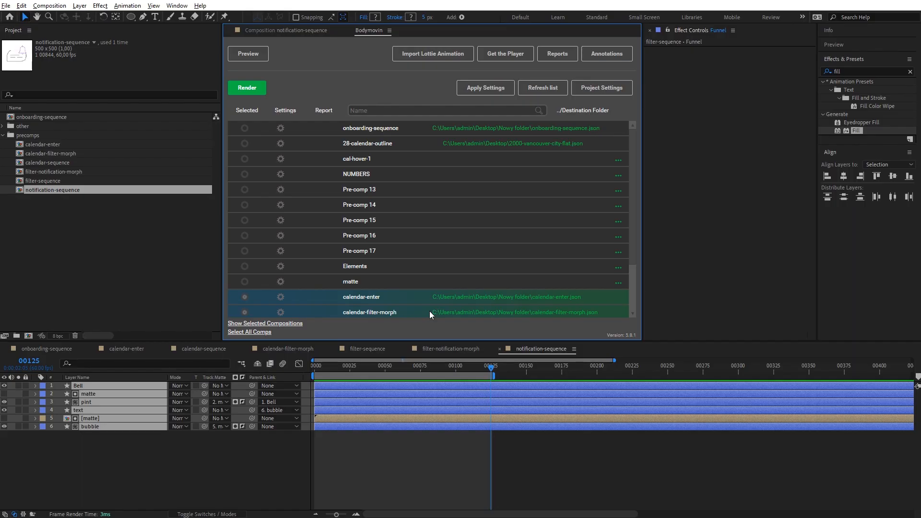
Step: Return to the onboarding-sequence timeline in After Effects and scrub back through the animation to frame 62
left_click(60, 350)
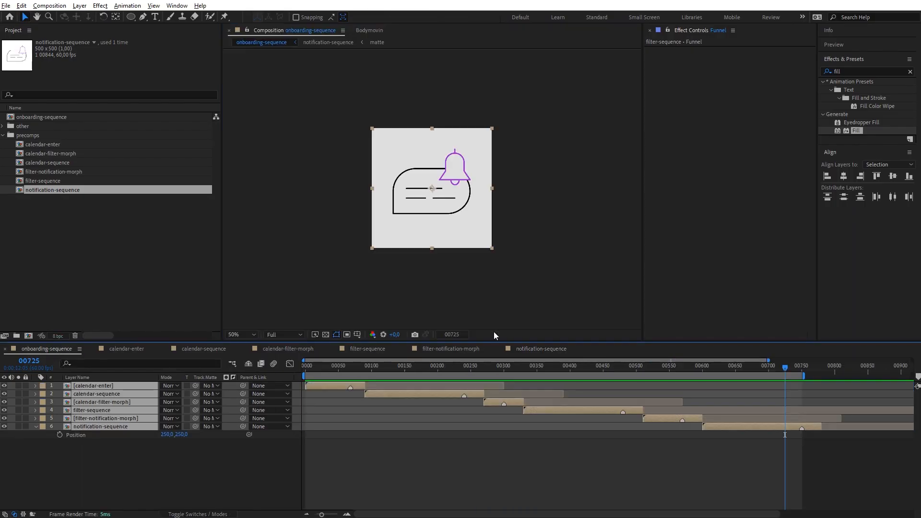
left_click_drag(762, 368, 350, 460)
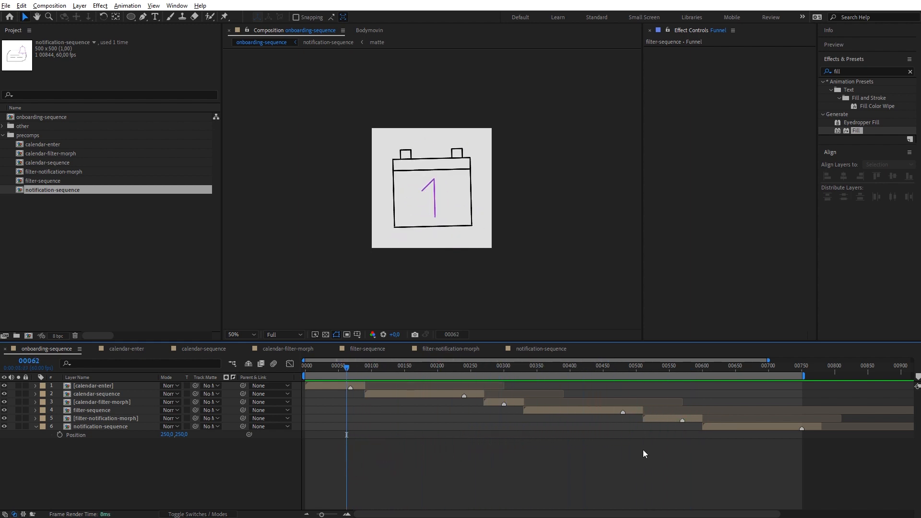